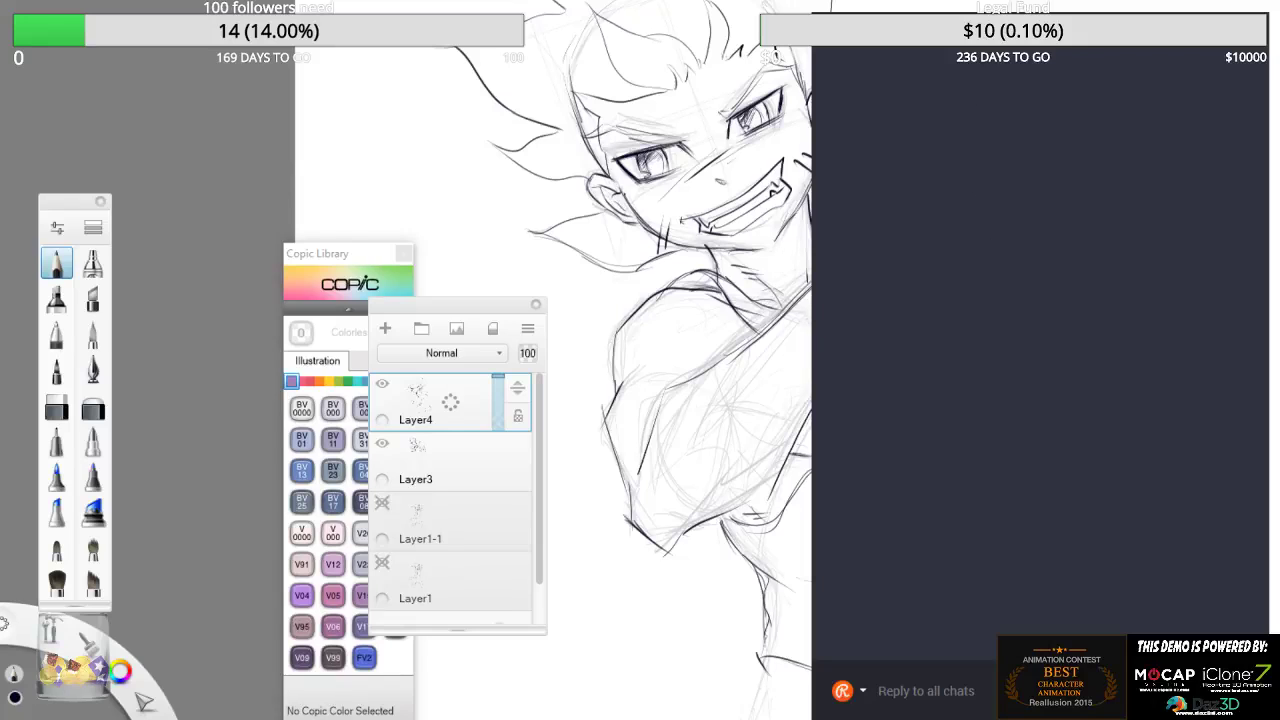
- Move the chat window off the canvas and add pencil strokes along the forearm crossing the chest
left_click_drag(985, 32, 1279, 54)
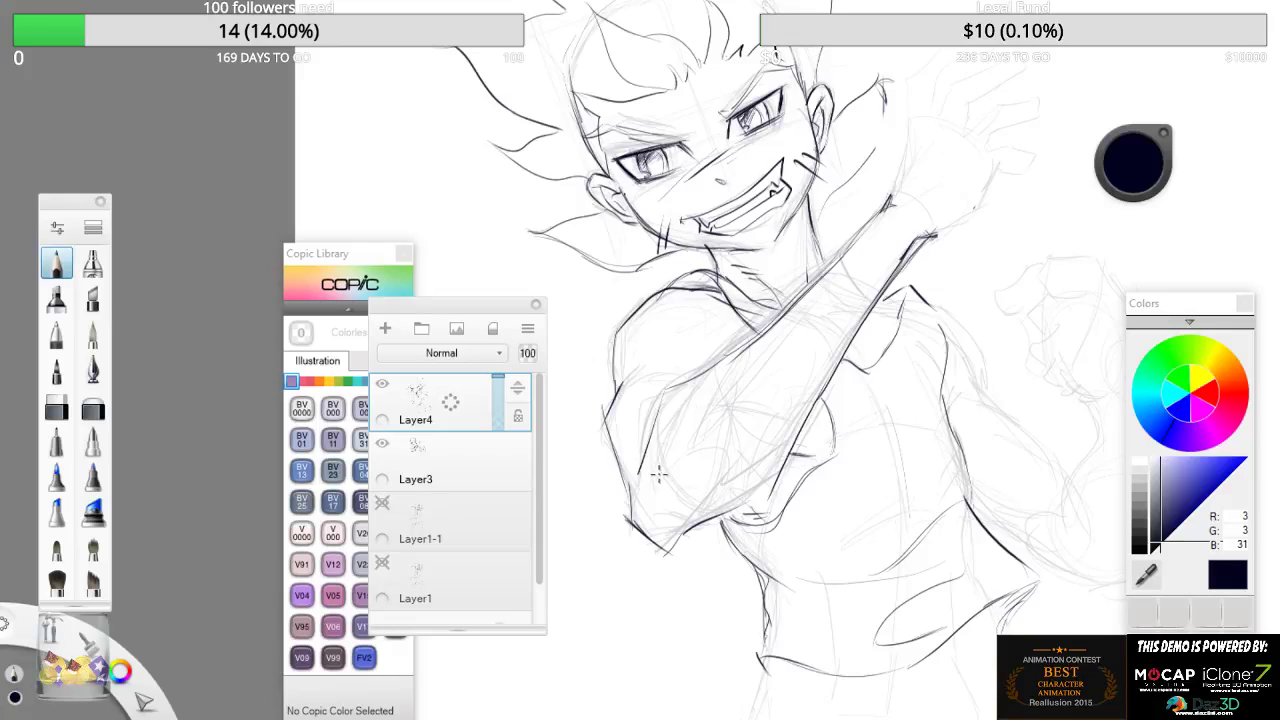
mouse_move(670, 475)
left_mouse_down()
mouse_move(703, 455)
mouse_move(762, 345)
mouse_move(692, 446)
mouse_move(782, 344)
left_mouse_up()
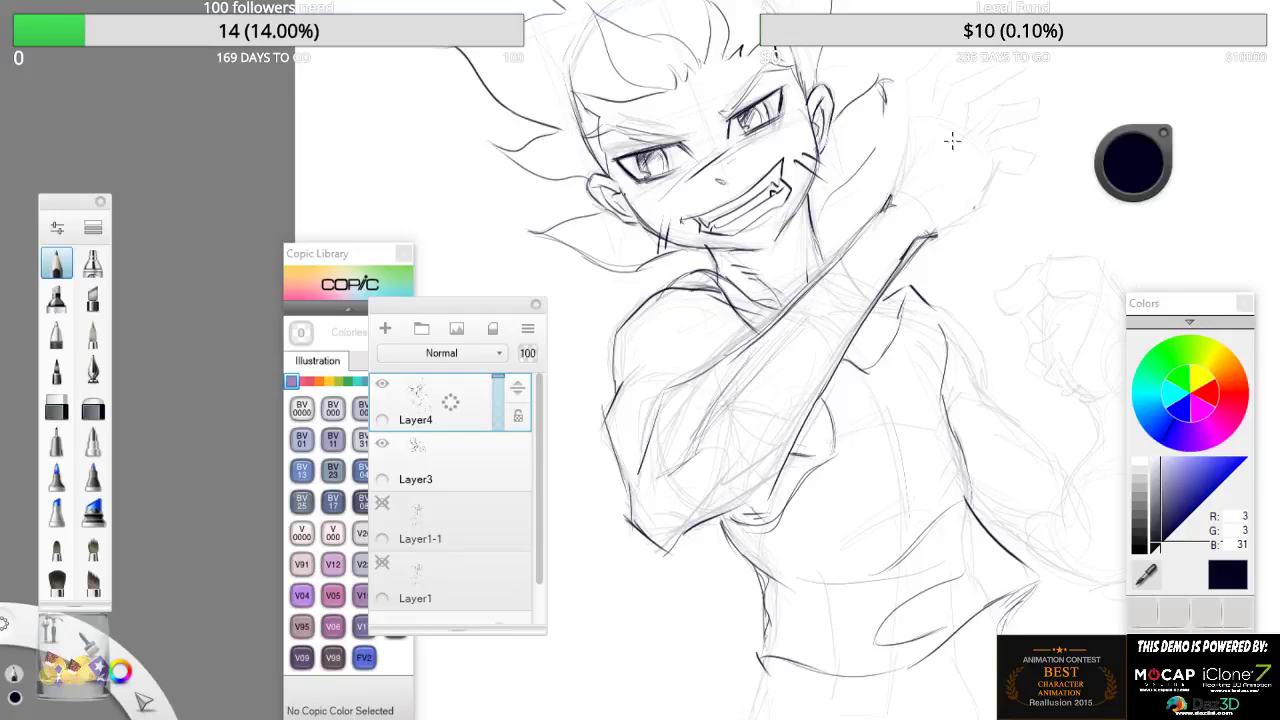
- Draw the wrist, palm edge and spread fingers of the raised hand beside the character's head over the faint sketch
left_click_drag(904, 137, 934, 123)
left_click_drag(917, 242, 953, 222)
left_click_drag(980, 178, 1032, 147)
left_click_drag(908, 130, 922, 83)
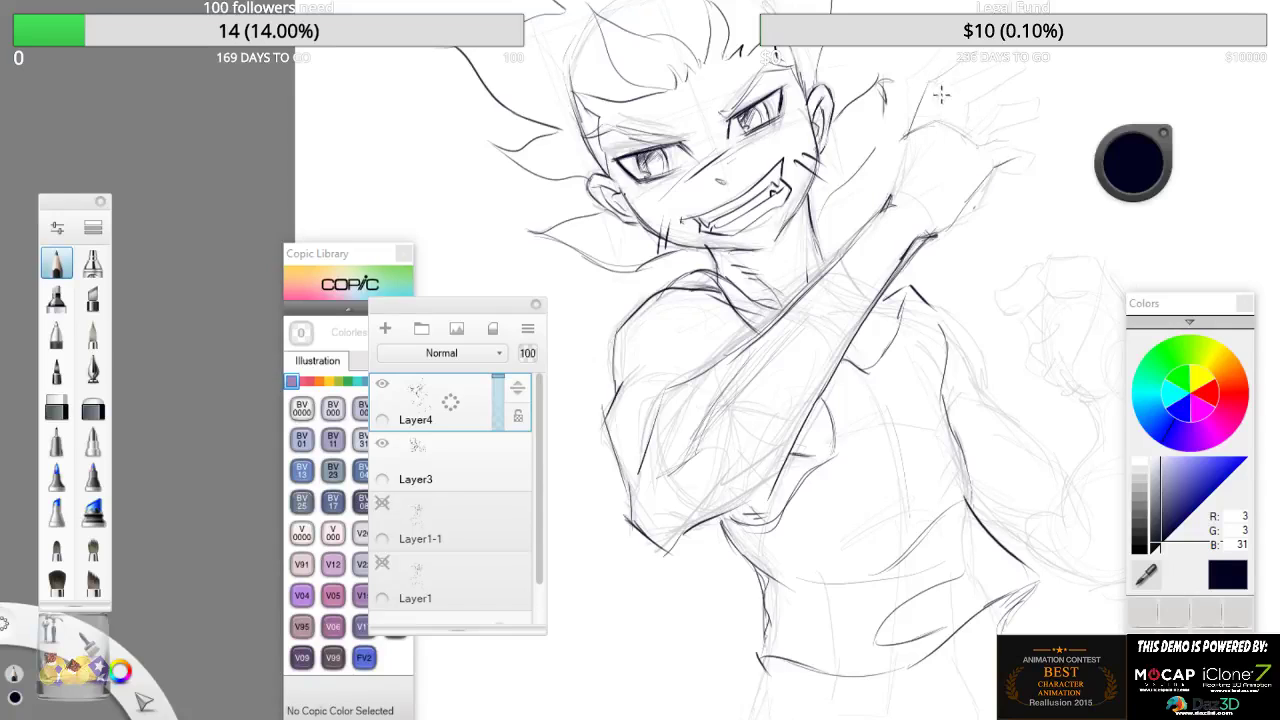
left_click_drag(940, 120, 968, 72)
mouse_move(961, 129)
left_mouse_down()
mouse_move(1039, 88)
mouse_move(1032, 108)
mouse_move(978, 136)
mouse_move(982, 160)
mouse_move(997, 160)
mouse_move(946, 230)
left_mouse_up()
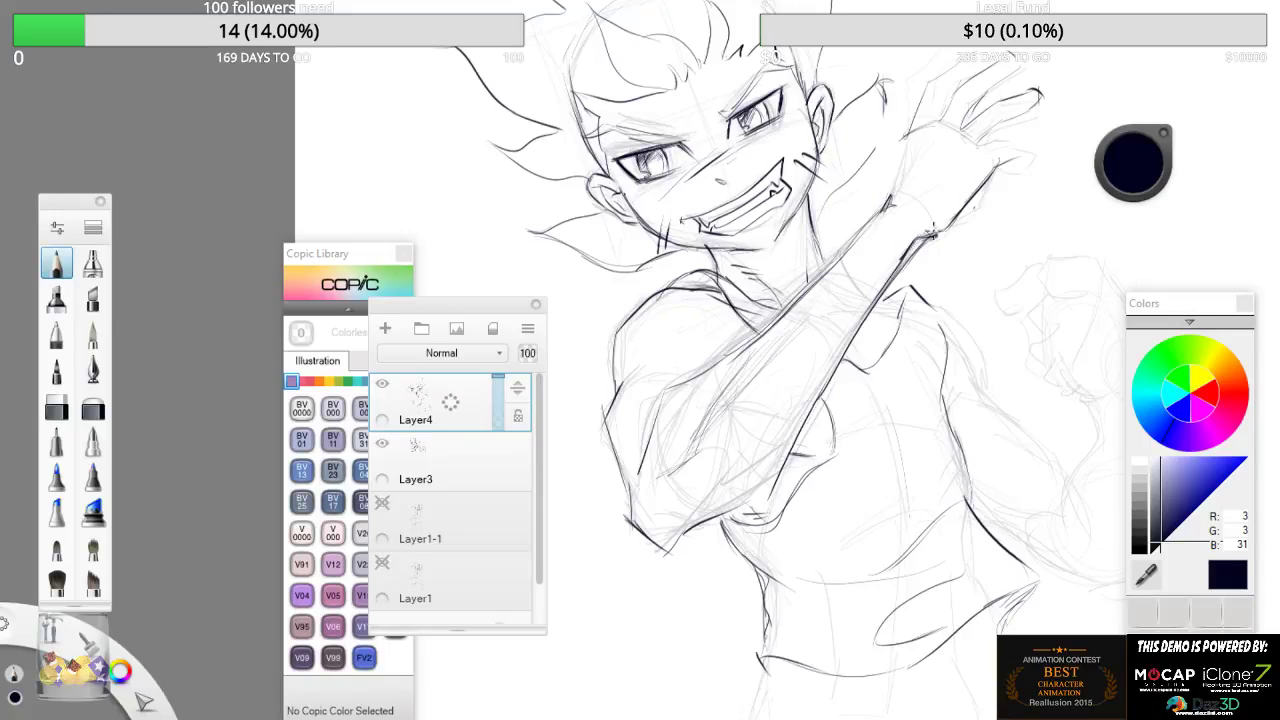
mouse_move(980, 143)
left_mouse_down()
mouse_move(1006, 150)
mouse_move(1010, 178)
mouse_move(1046, 137)
mouse_move(1040, 152)
left_mouse_up()
mouse_move(908, 128)
left_mouse_down()
mouse_move(884, 210)
mouse_move(916, 206)
mouse_move(838, 258)
left_mouse_up()
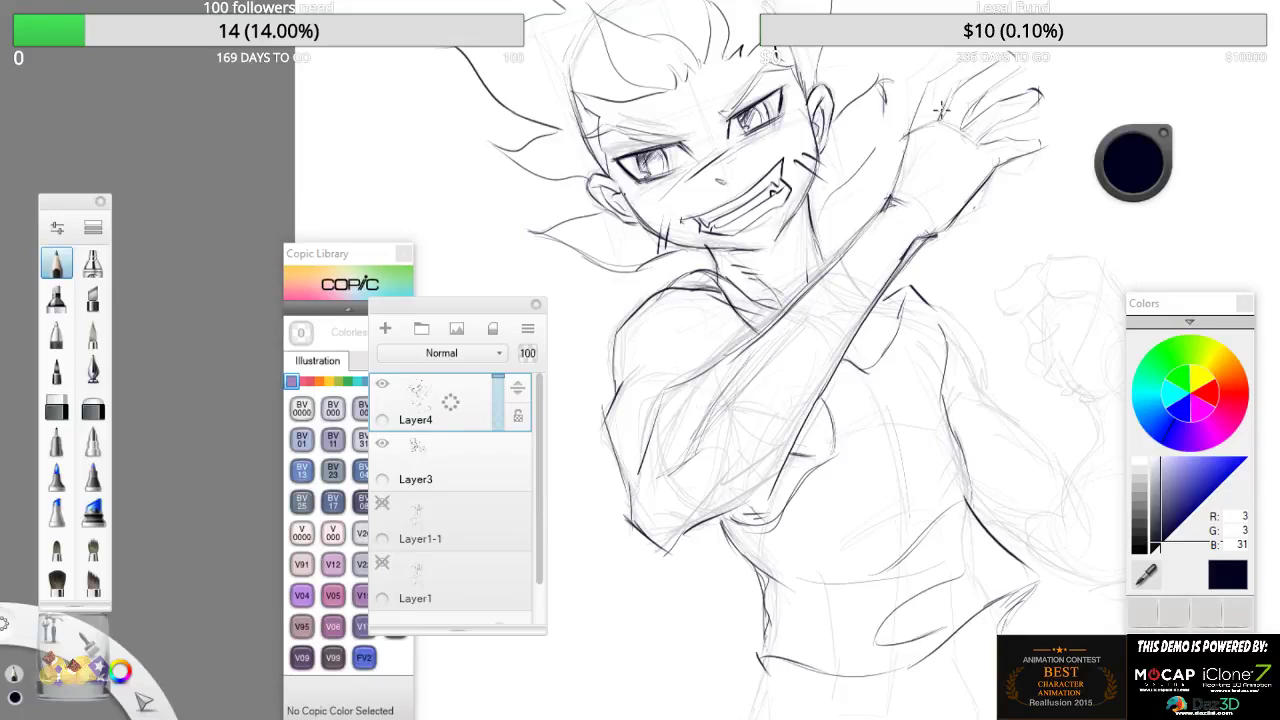
left_click_drag(916, 126, 934, 80)
left_click_drag(957, 76, 942, 119)
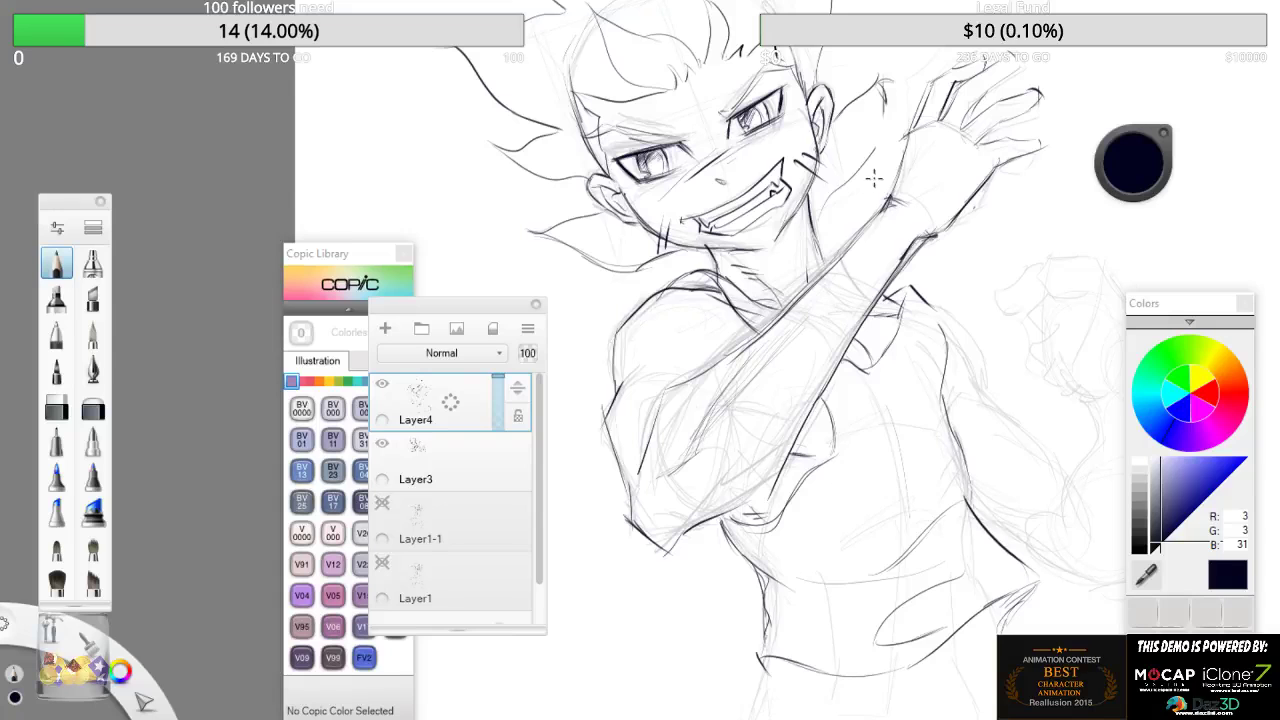
- Darken the side of the torso and outline the upper arm of the character's bent arm down to the elbow crease
key("space")
left_click_drag(980, 338, 962, 224)
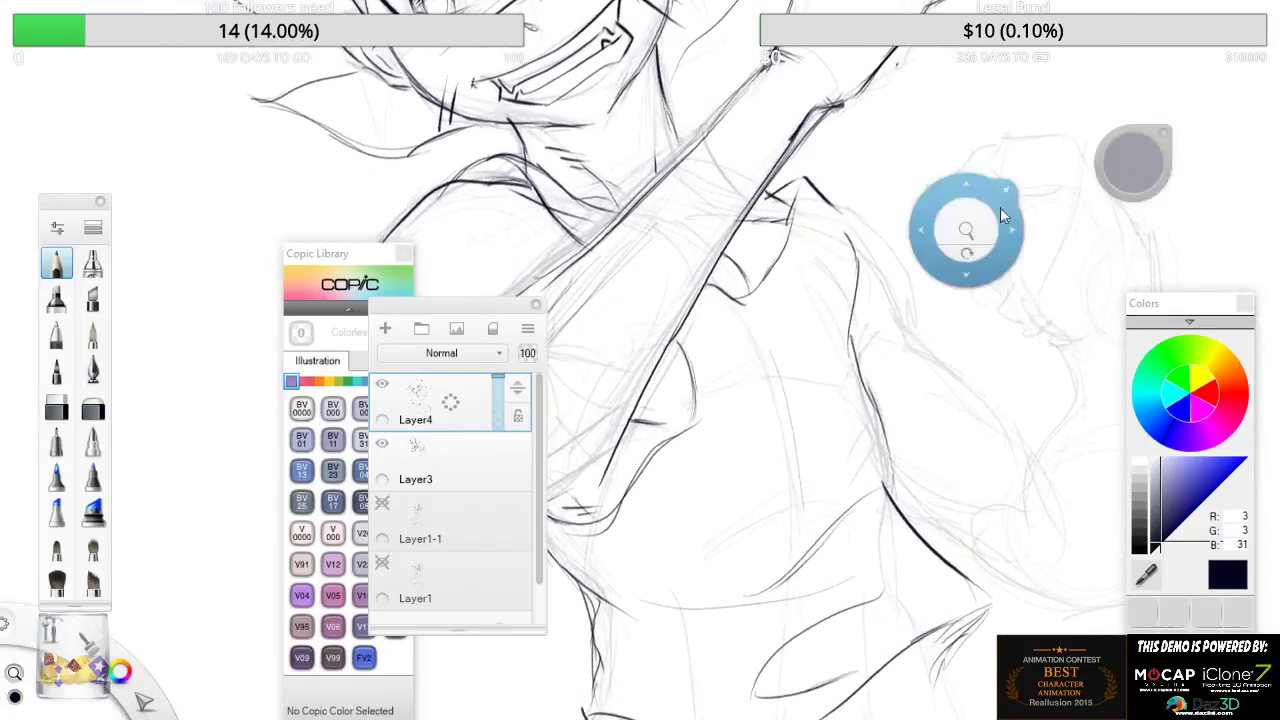
left_click_drag(1020, 254, 985, 259)
mouse_move(794, 214)
left_mouse_down()
mouse_move(817, 404)
mouse_move(856, 522)
mouse_move(850, 512)
mouse_move(948, 612)
left_mouse_up()
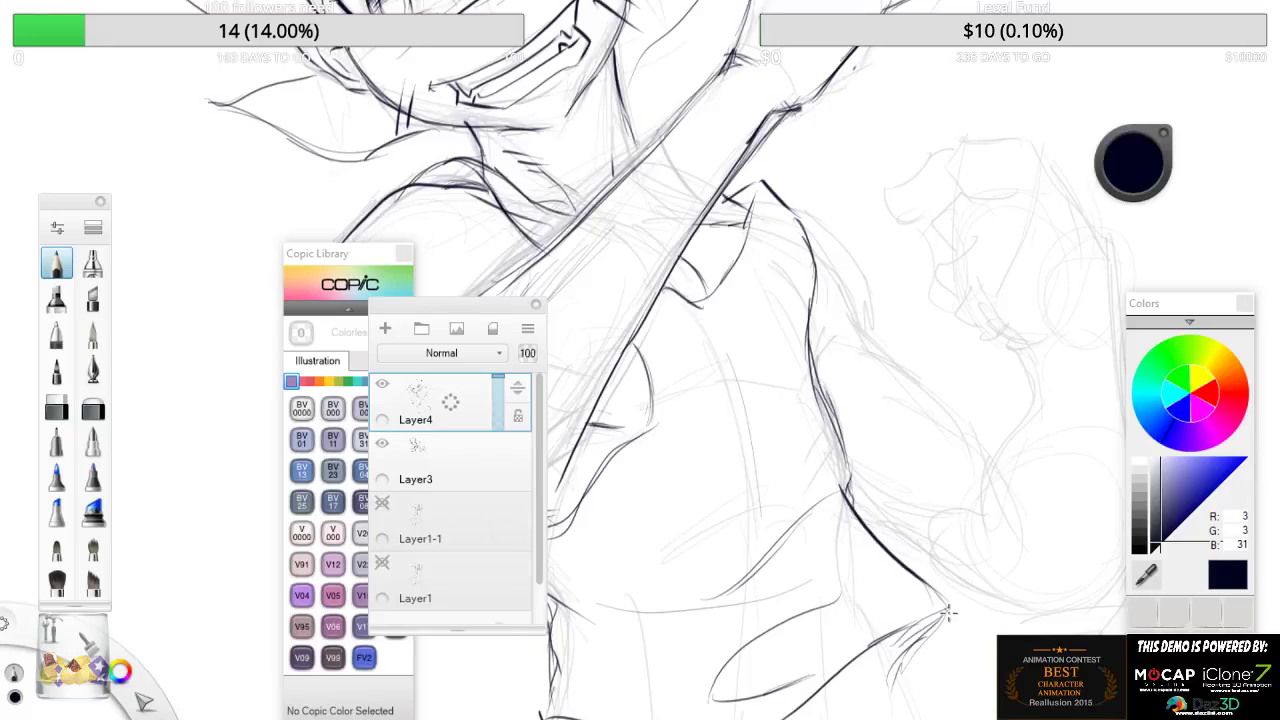
mouse_move(806, 228)
left_mouse_down()
mouse_move(862, 338)
mouse_move(944, 407)
left_mouse_up()
left_click_drag(963, 428, 974, 484)
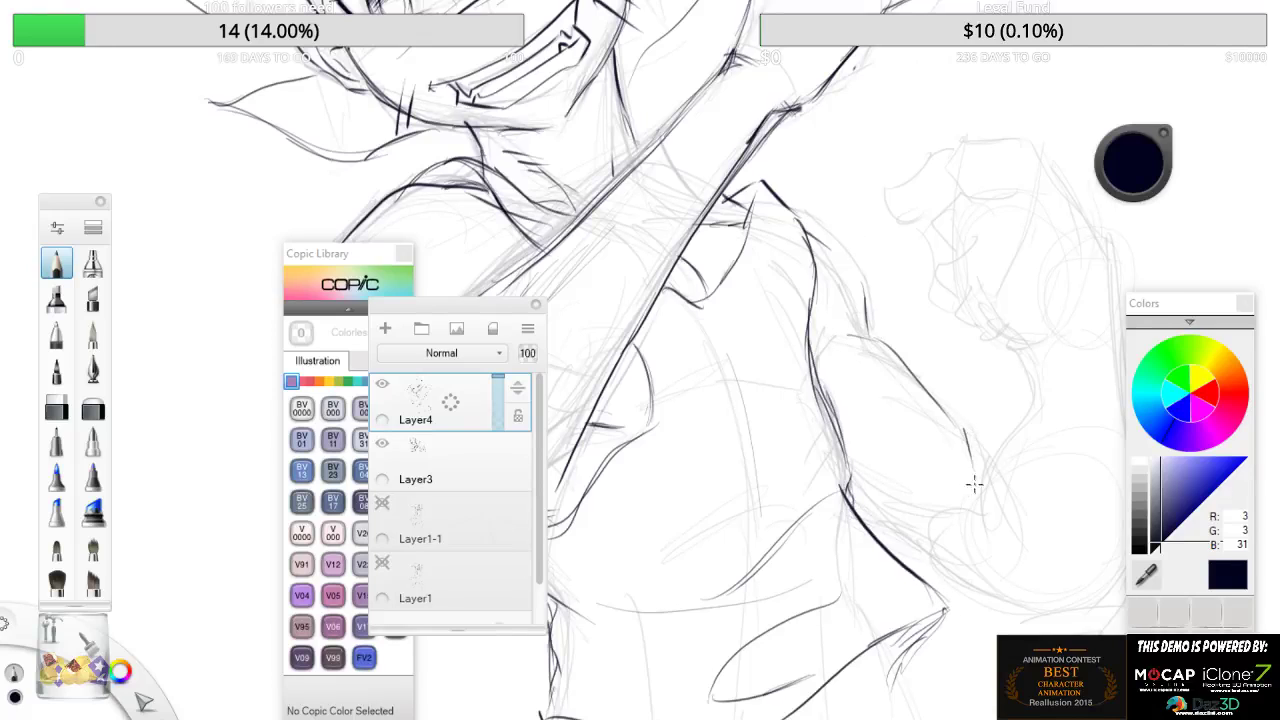
left_click_drag(858, 478, 971, 514)
mouse_move(846, 490)
left_mouse_down()
mouse_move(894, 535)
mouse_move(860, 503)
mouse_move(858, 477)
mouse_move(892, 535)
mouse_move(934, 547)
mouse_move(917, 543)
mouse_move(976, 592)
left_mouse_up()
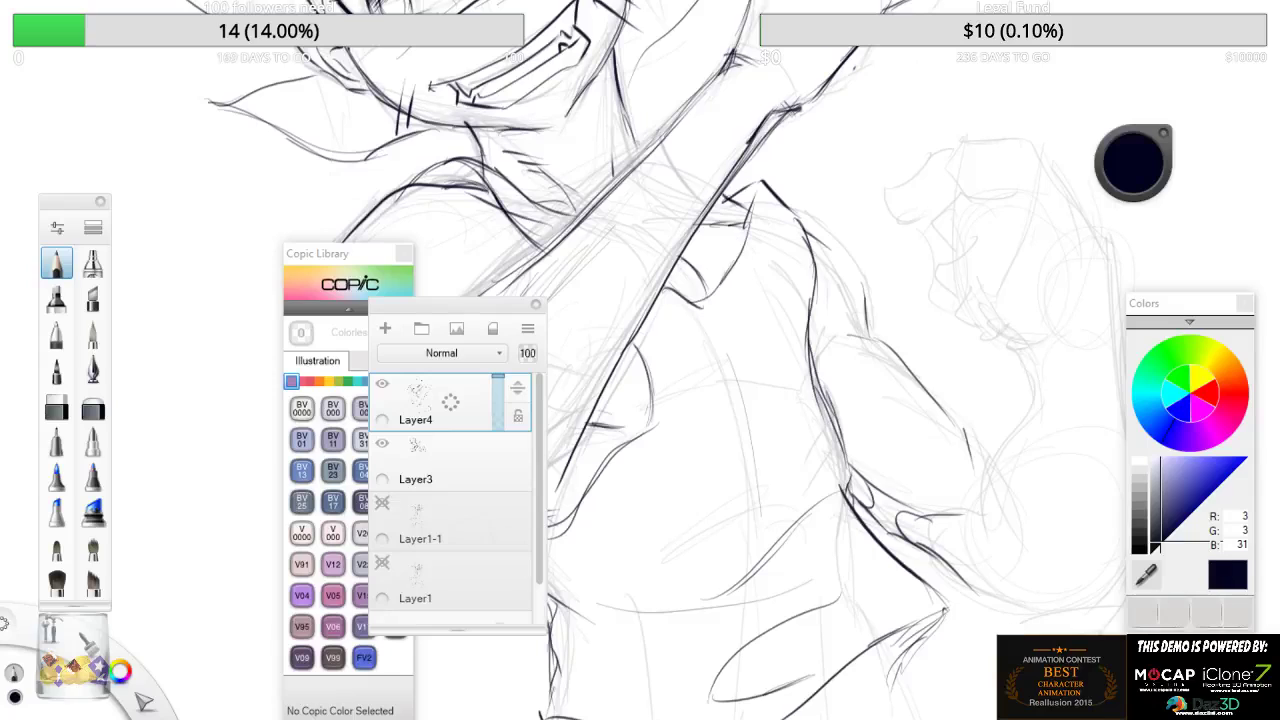
mouse_move(968, 448)
left_mouse_down()
mouse_move(995, 470)
mouse_move(989, 549)
mouse_move(985, 531)
mouse_move(966, 556)
left_mouse_up()
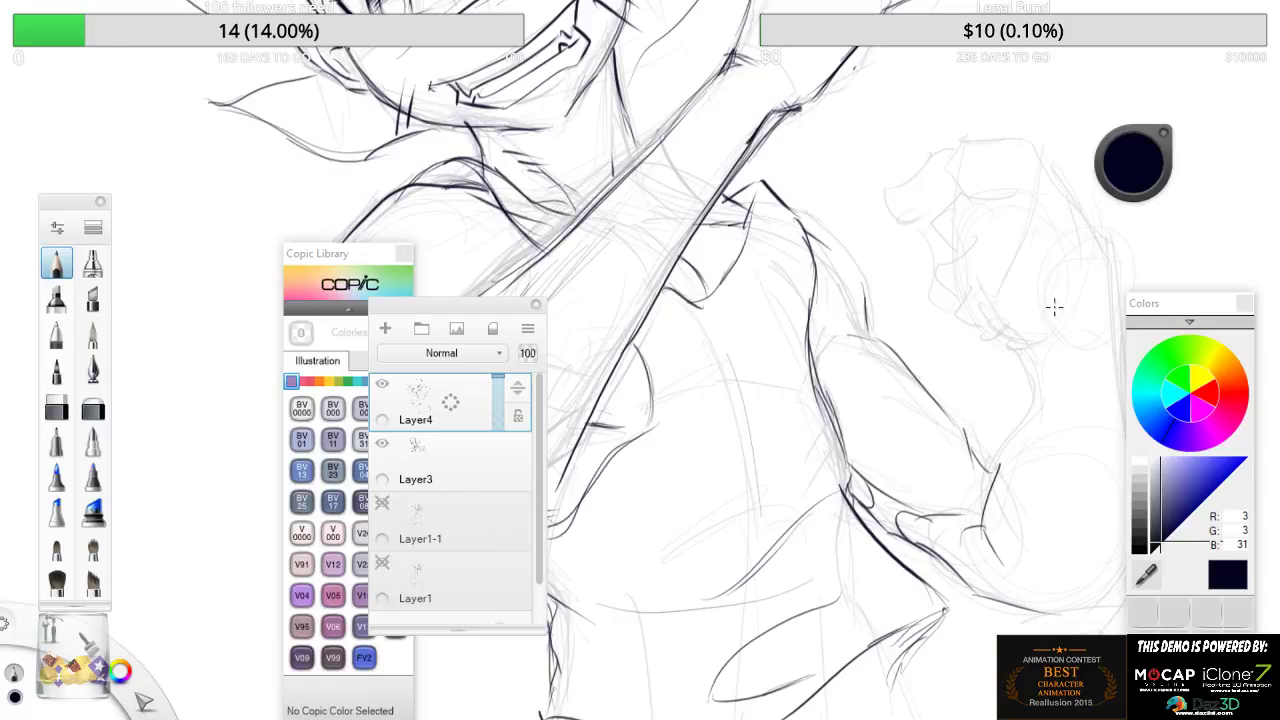
- Outline the bent arm's elbow and the inner and outer contours of its forearm
key("space")
mouse_move(1048, 349)
left_mouse_down()
mouse_move(897, 325)
mouse_move(878, 336)
mouse_move(880, 396)
mouse_move(842, 440)
left_mouse_up()
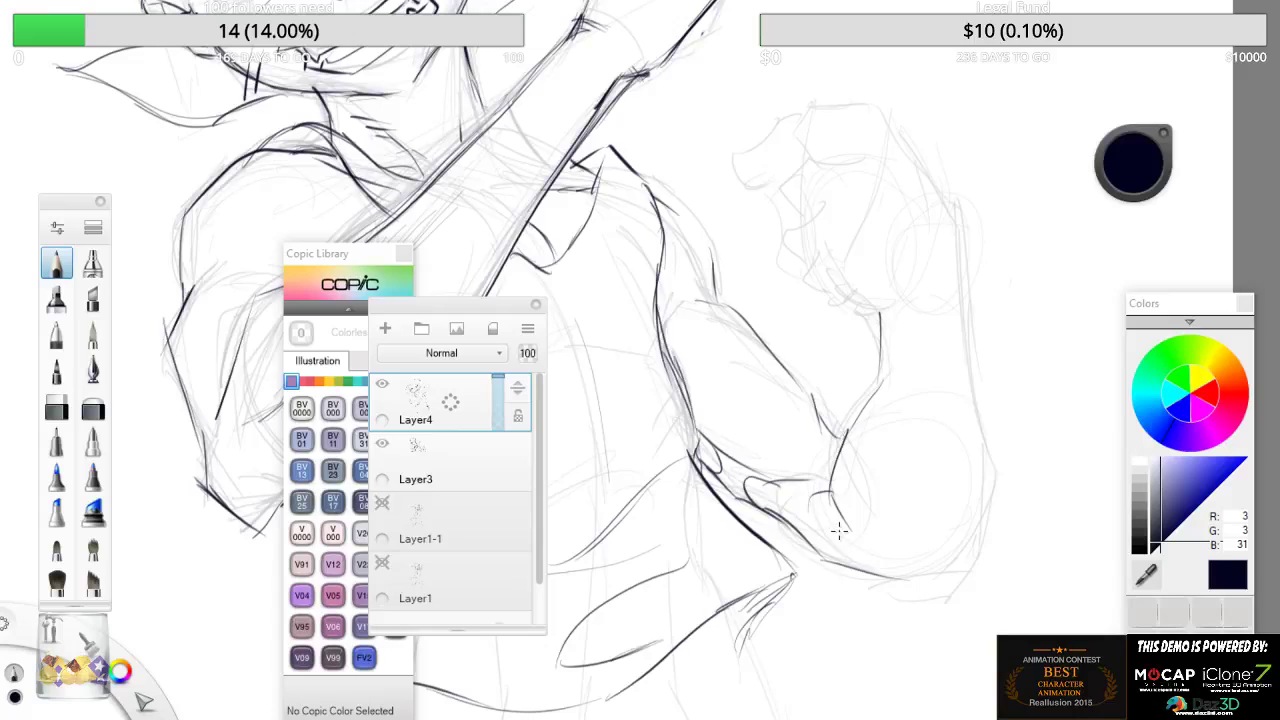
mouse_move(968, 366)
left_mouse_down()
mouse_move(986, 486)
mouse_move(946, 598)
left_mouse_up()
mouse_move(868, 575)
left_mouse_down()
mouse_move(946, 591)
mouse_move(987, 497)
mouse_move(964, 334)
left_mouse_up()
mouse_move(885, 377)
left_mouse_down()
mouse_move(880, 283)
mouse_move(858, 270)
mouse_move(882, 311)
mouse_move(847, 278)
mouse_move(857, 231)
left_mouse_up()
- Draw the curled fingers and thumb of the bent arm's hand and darken the upper arm contour
mouse_move(819, 102)
left_mouse_down()
mouse_move(892, 125)
mouse_move(798, 108)
mouse_move(793, 153)
mouse_move(808, 137)
mouse_move(858, 157)
mouse_move(806, 163)
mouse_move(777, 191)
mouse_move(807, 232)
mouse_move(845, 193)
mouse_move(794, 228)
mouse_move(805, 266)
left_mouse_up()
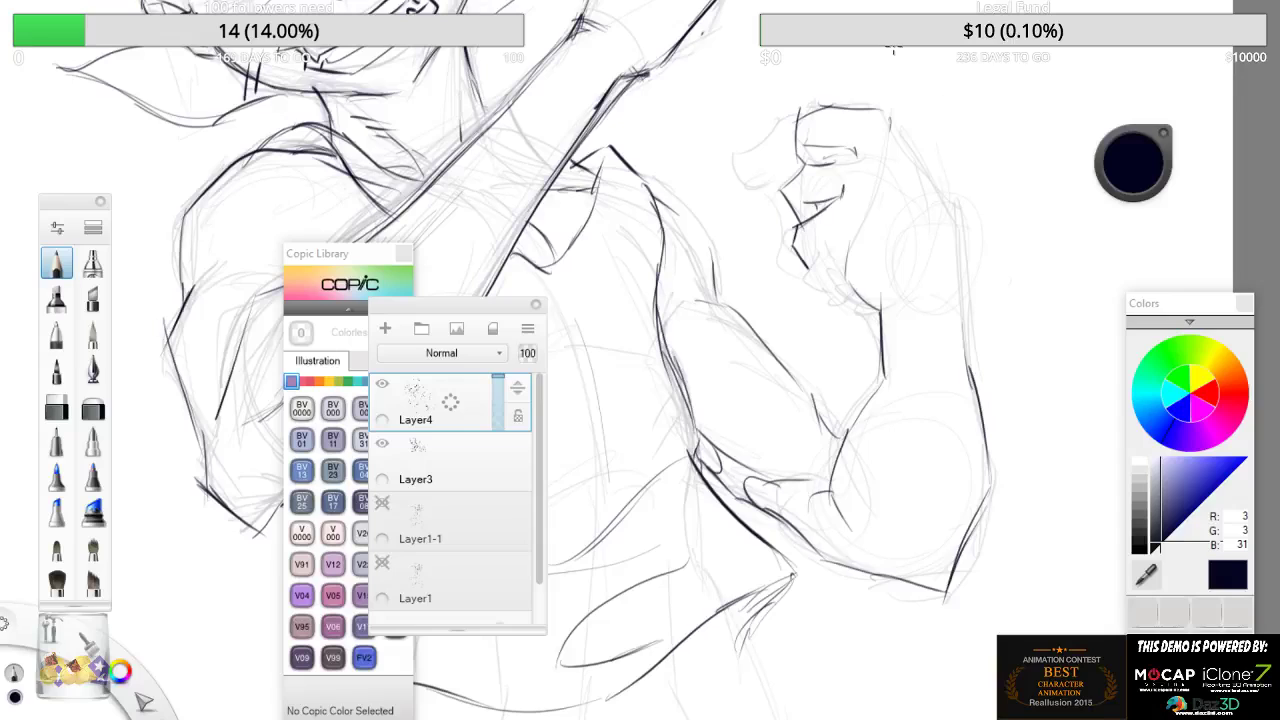
mouse_move(645, 180)
left_mouse_down()
mouse_move(697, 208)
mouse_move(683, 194)
mouse_move(721, 266)
mouse_move(709, 308)
mouse_move(673, 320)
mouse_move(726, 318)
mouse_move(846, 450)
left_mouse_up()
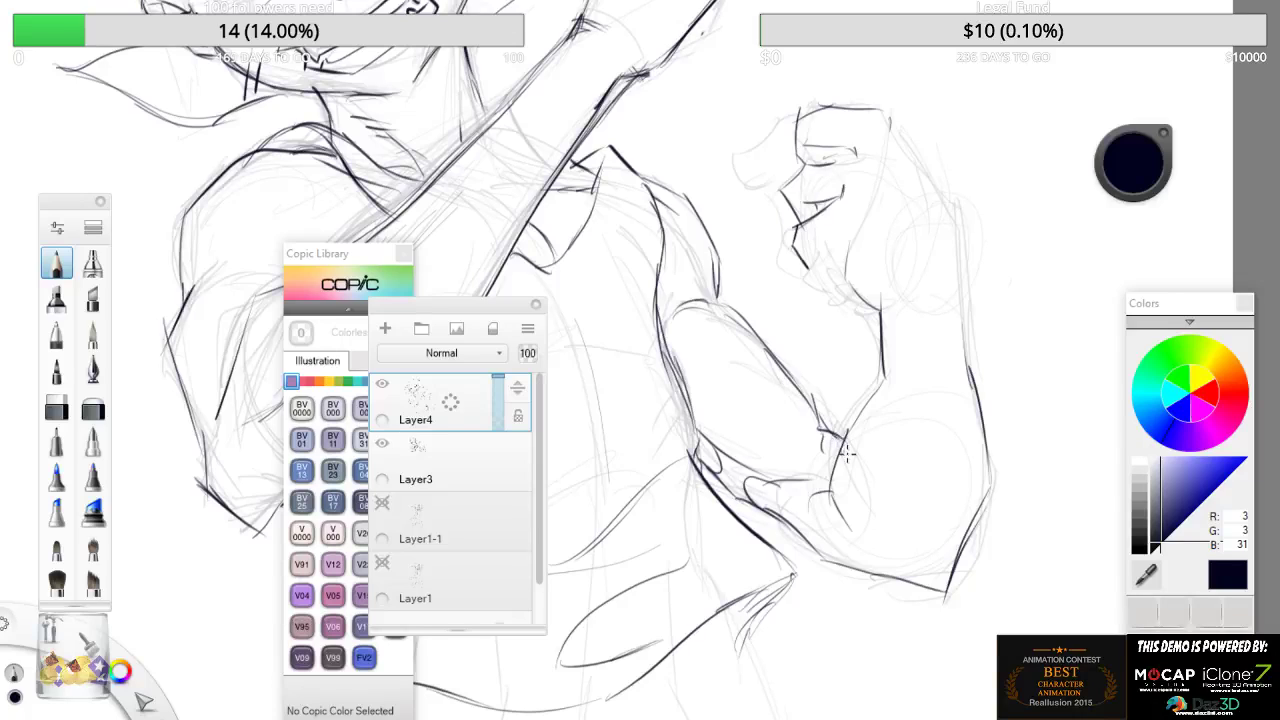
mouse_move(820, 251)
left_mouse_down()
mouse_move(806, 278)
mouse_move(834, 312)
mouse_move(852, 300)
mouse_move(840, 284)
left_mouse_up()
mouse_move(777, 122)
left_mouse_down()
mouse_move(729, 161)
mouse_move(757, 213)
mouse_move(784, 190)
mouse_move(772, 200)
mouse_move(743, 176)
left_mouse_up()
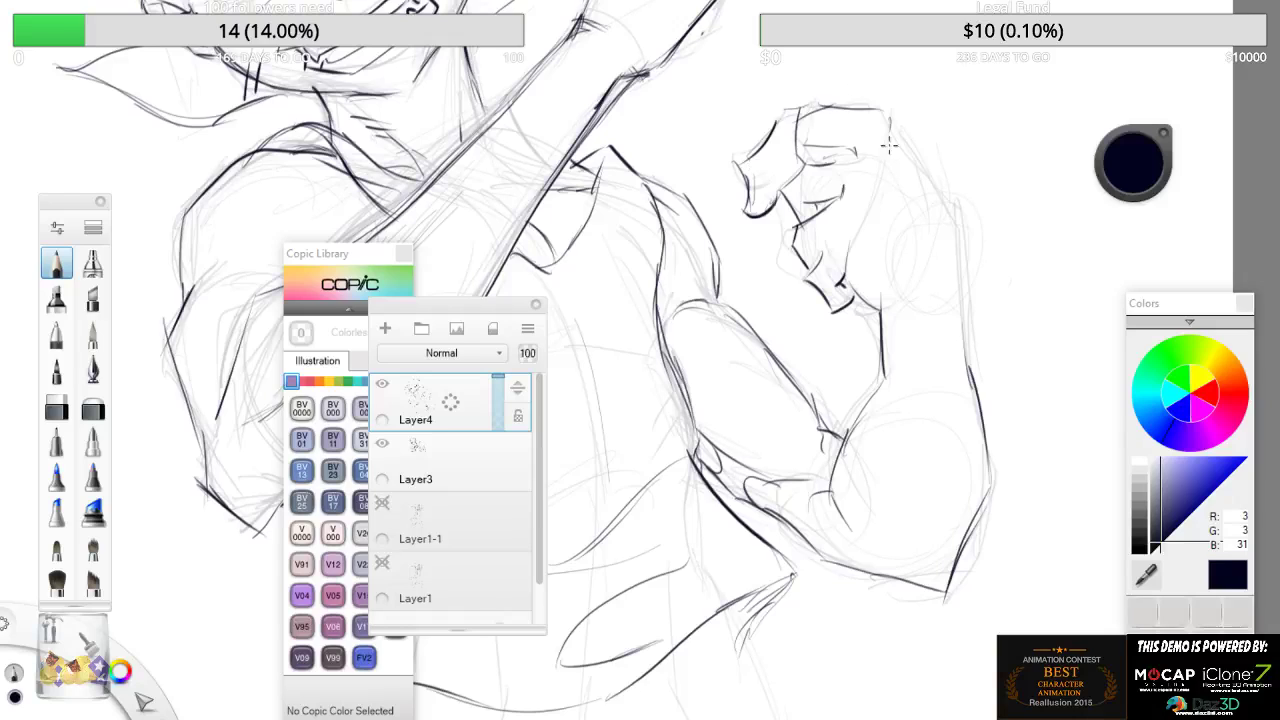
left_click_drag(850, 268, 878, 302)
- Outline the back of the fist, the rounded heel of the hand and the outer forearm
mouse_move(896, 121)
left_mouse_down()
mouse_move(956, 251)
mouse_move(956, 240)
mouse_move(947, 307)
mouse_move(949, 266)
mouse_move(967, 388)
left_mouse_up()
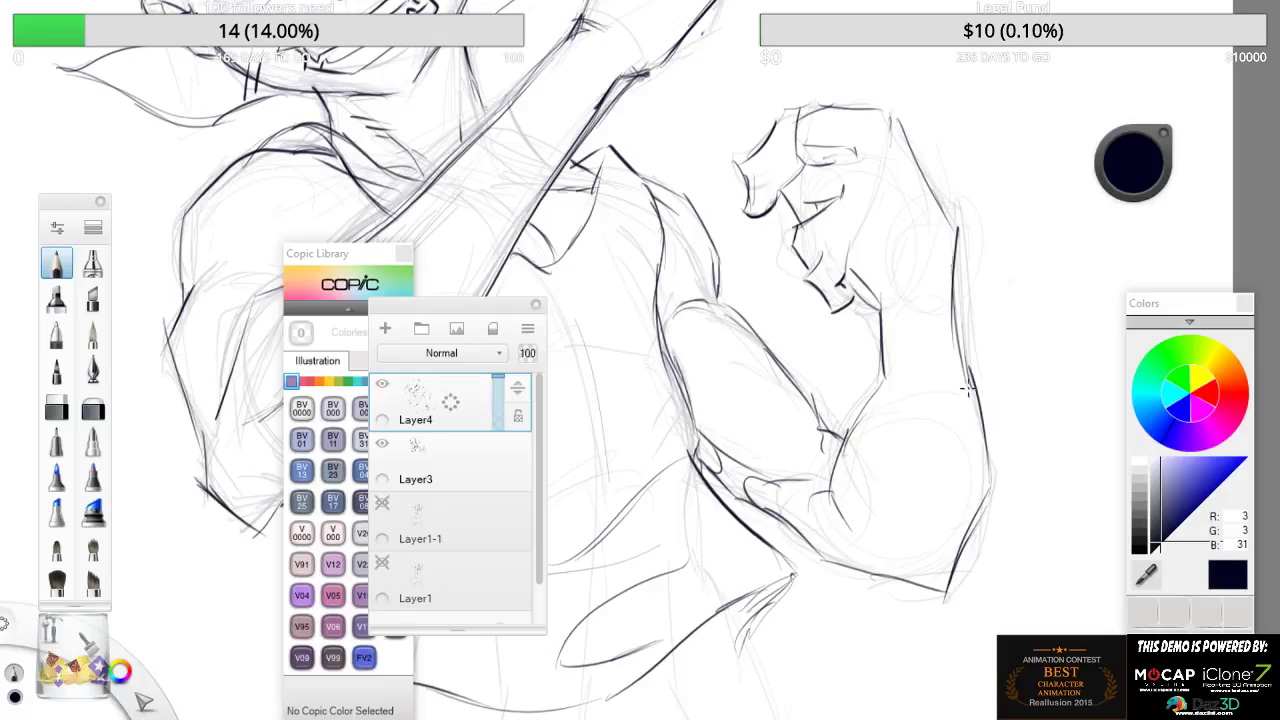
mouse_move(894, 122)
left_mouse_down()
mouse_move(933, 195)
mouse_move(947, 270)
left_mouse_up()
mouse_move(935, 184)
left_mouse_down()
mouse_move(952, 282)
mouse_move(864, 303)
left_mouse_up()
left_click_drag(942, 291, 953, 214)
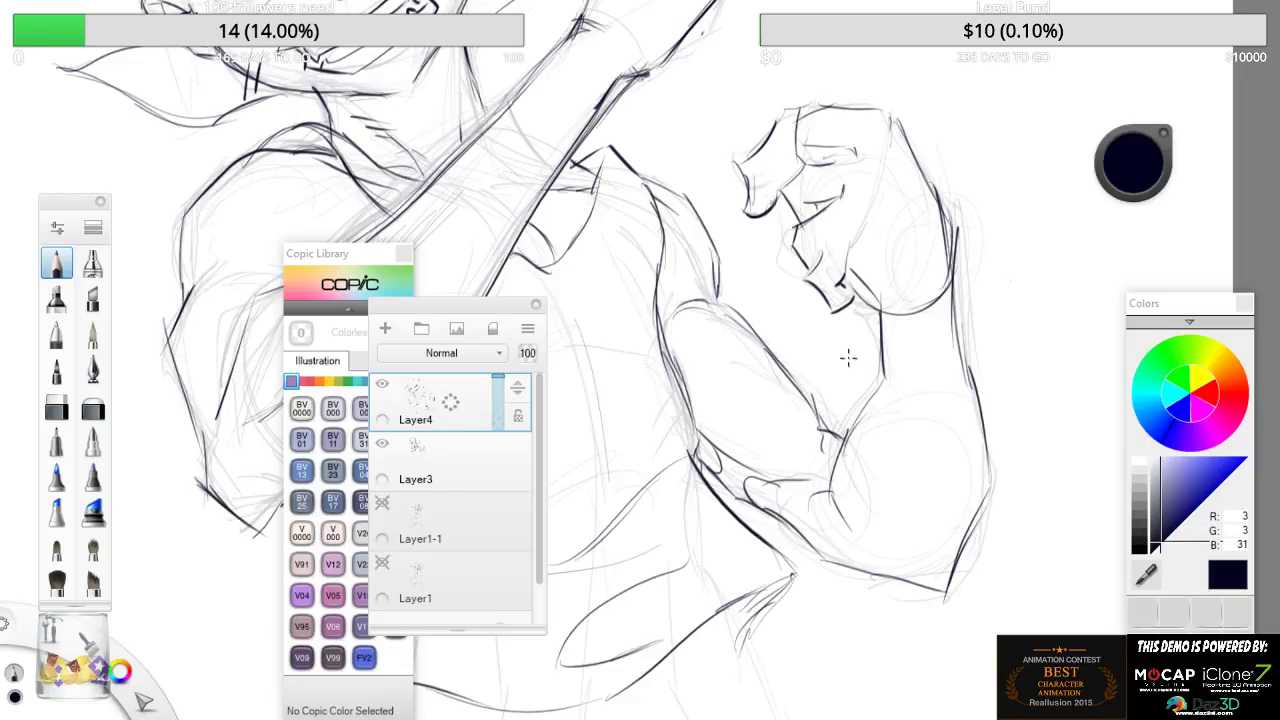
- Try to sketch the hips and two spread thighs below the shirt hem with light pencil strokes
key("space")
left_click_drag(928, 343, 946, 297)
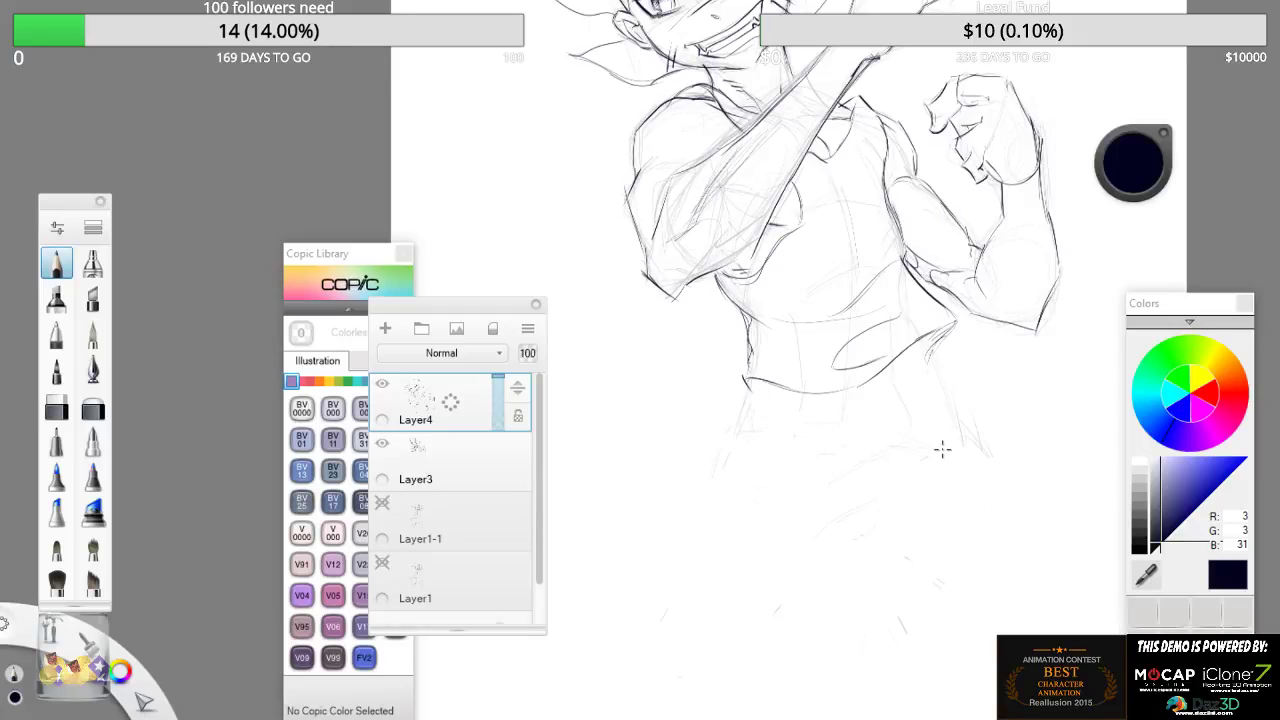
left_click_drag(851, 539, 857, 526)
mouse_move(710, 478)
left_mouse_down()
mouse_move(742, 415)
mouse_move(786, 433)
mouse_move(838, 492)
left_mouse_up()
mouse_move(930, 352)
left_mouse_down()
mouse_move(996, 408)
mouse_move(1021, 455)
left_mouse_up()
mouse_move(947, 503)
left_mouse_down()
mouse_move(851, 548)
mouse_move(780, 616)
left_mouse_up()
left_click_drag(742, 436, 686, 543)
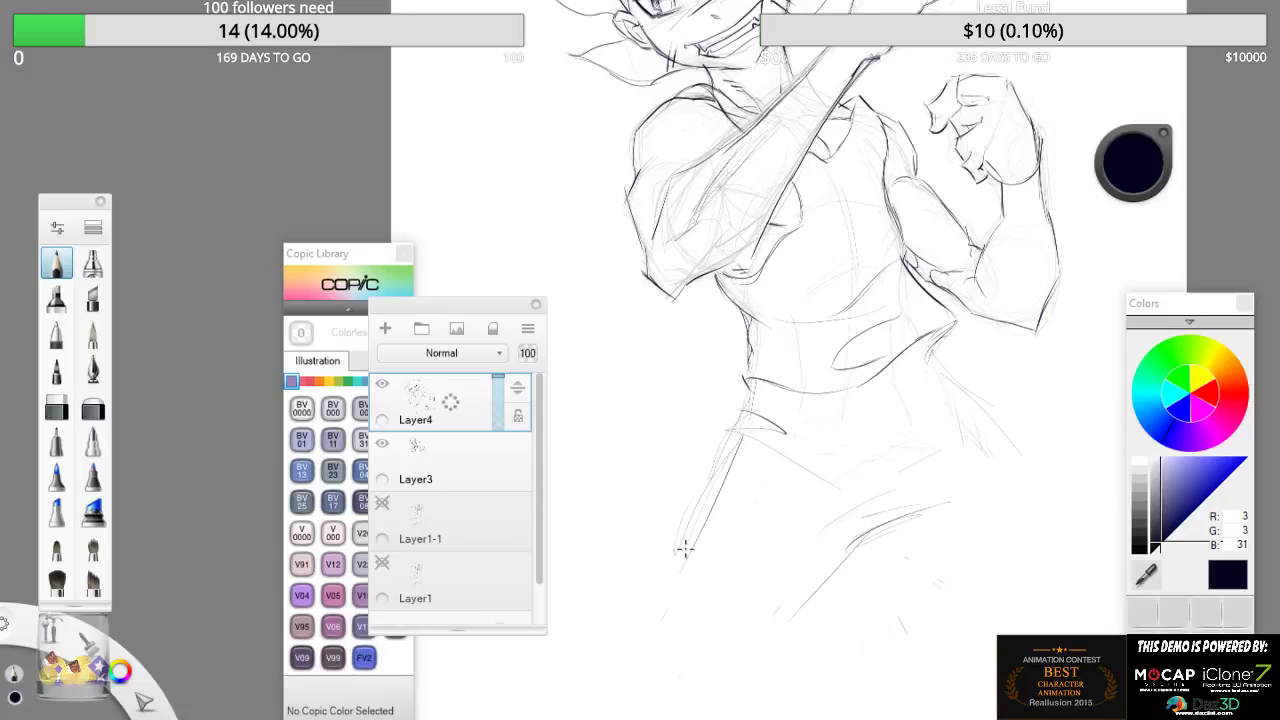
mouse_move(720, 462)
left_mouse_down()
mouse_move(851, 536)
mouse_move(752, 690)
left_mouse_up()
left_click_drag(754, 440, 643, 634)
left_click_drag(660, 560, 828, 466)
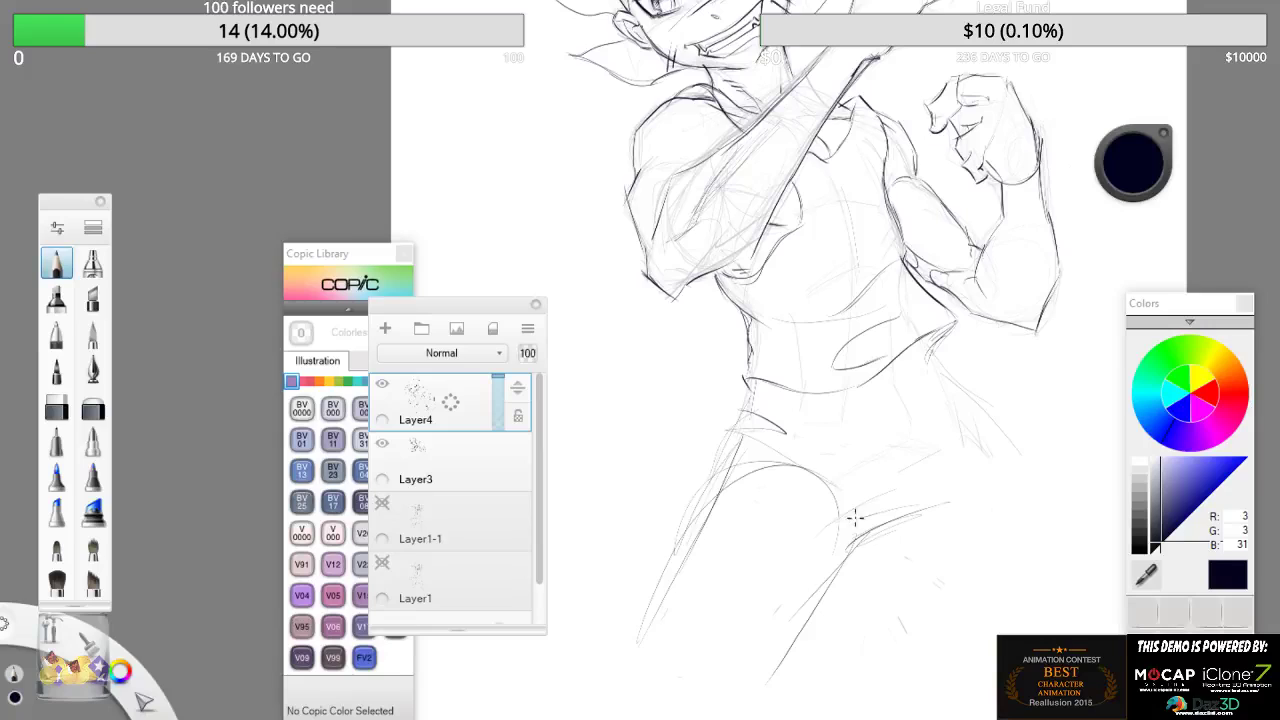
mouse_move(846, 550)
left_mouse_down()
mouse_move(916, 524)
mouse_move(950, 568)
mouse_move(1015, 572)
left_mouse_up()
- Draw the curved lines of the trouser waistband across the hips below the shirt hem
left_click_drag(738, 421, 920, 383)
left_click_drag(808, 420, 940, 380)
mouse_move(744, 448)
left_mouse_down()
mouse_move(946, 426)
mouse_move(966, 391)
left_mouse_up()
left_click_drag(840, 452, 936, 416)
mouse_move(956, 368)
left_mouse_down()
mouse_move(950, 394)
mouse_move(760, 402)
mouse_move(903, 403)
left_mouse_up()
left_click_drag(798, 431, 936, 390)
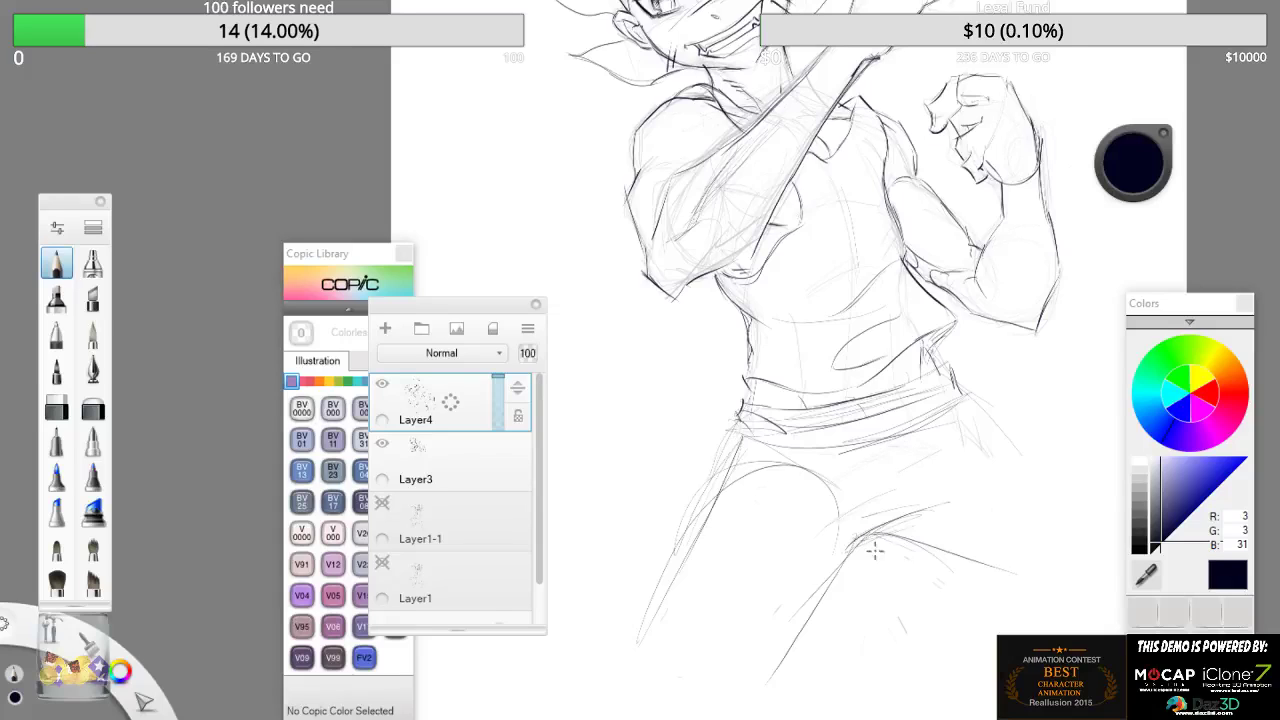
- Sketch the crotch and hip line plus the outer and inner contours of the thigh on the image's left side
left_click_drag(842, 561, 912, 512)
mouse_move(966, 396)
left_mouse_down()
mouse_move(953, 444)
mouse_move(979, 417)
mouse_move(986, 444)
mouse_move(906, 528)
left_mouse_up()
left_click_drag(744, 440, 610, 694)
left_click_drag(638, 636, 713, 564)
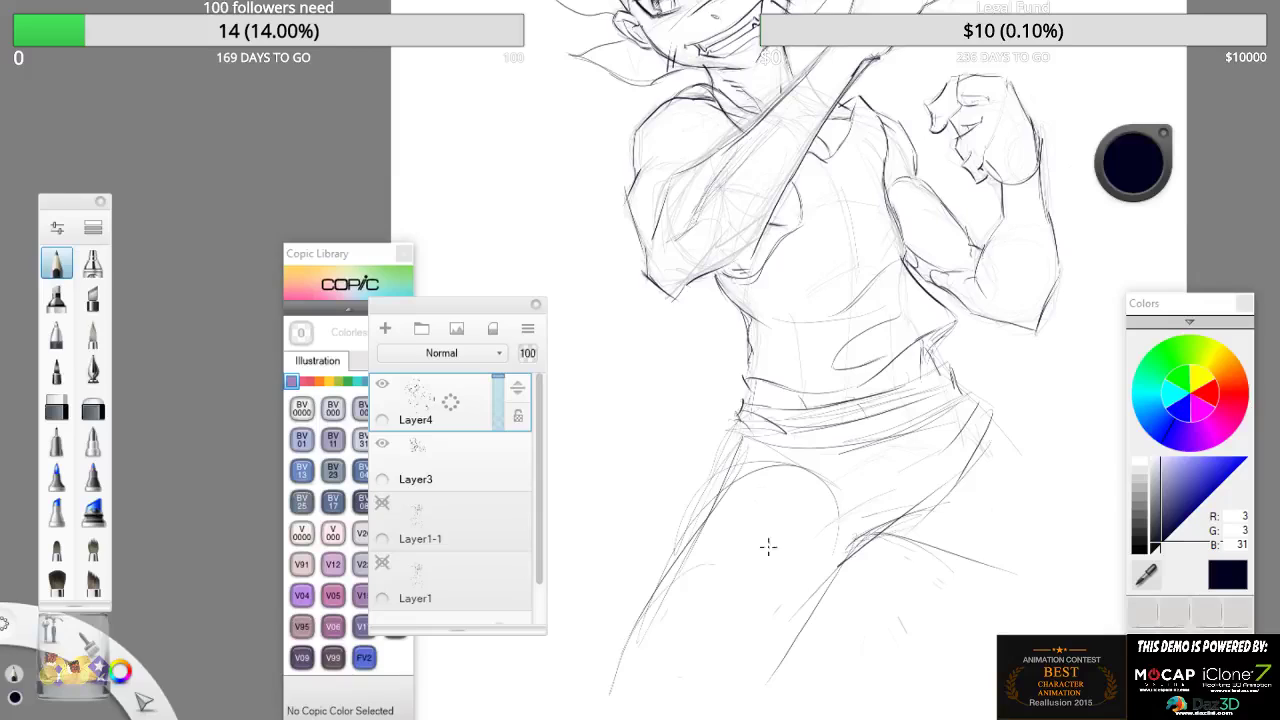
left_click_drag(848, 474, 812, 596)
left_click_drag(838, 545, 768, 680)
left_click_drag(838, 582, 738, 718)
- Sketch the upper and lower contours of the right-side thigh and reinforce the left-side thigh's outer edge
mouse_move(816, 602)
left_mouse_down()
mouse_move(892, 540)
mouse_move(964, 503)
left_mouse_up()
left_click_drag(862, 547, 955, 541)
left_click_drag(994, 407, 1057, 481)
left_click_drag(1000, 433, 1027, 463)
left_click_drag(893, 553, 1020, 616)
left_click_drag(934, 569, 1035, 622)
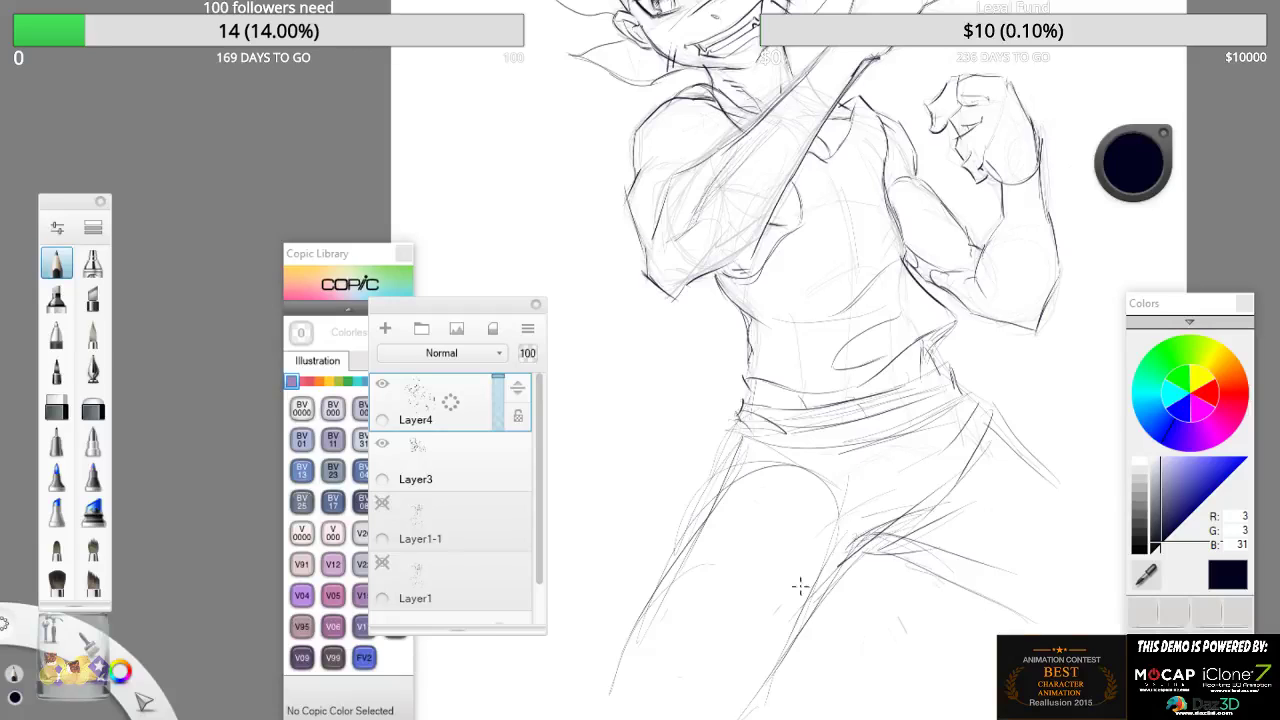
mouse_move(738, 470)
left_mouse_down()
mouse_move(615, 652)
mouse_move(600, 715)
left_mouse_up()
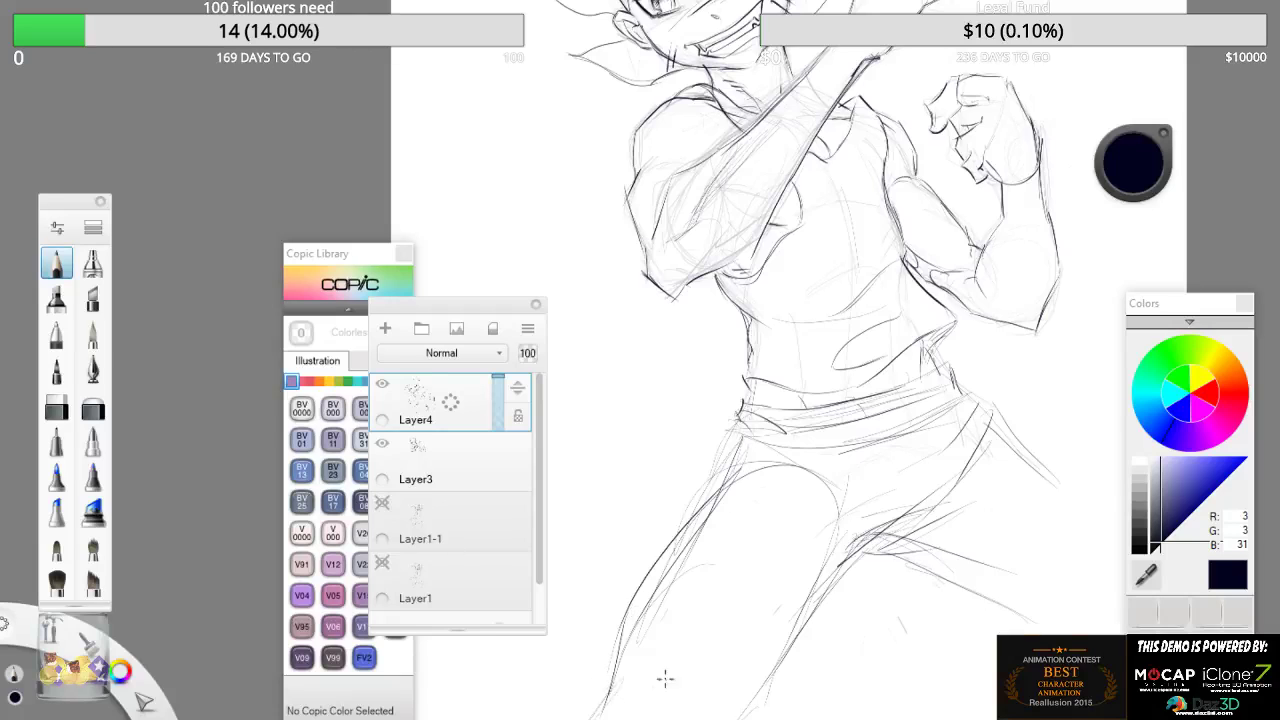
mouse_move(755, 715)
left_mouse_down()
mouse_move(845, 567)
mouse_move(756, 705)
left_mouse_up()
- Darken the small fold at the left end of the shirt hem above the waistband
left_click_drag(755, 378, 751, 402)
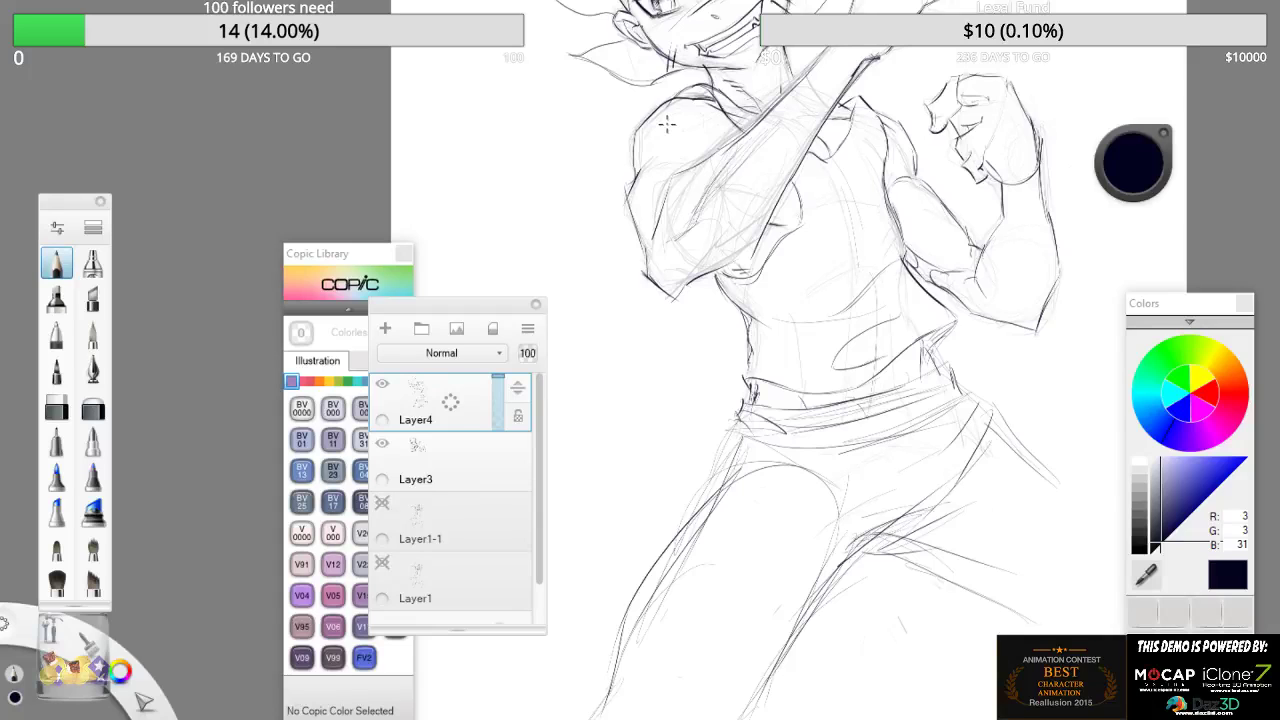
key("space")
left_click_drag(801, 106, 803, 105)
left_click_drag(780, 162, 802, 184)
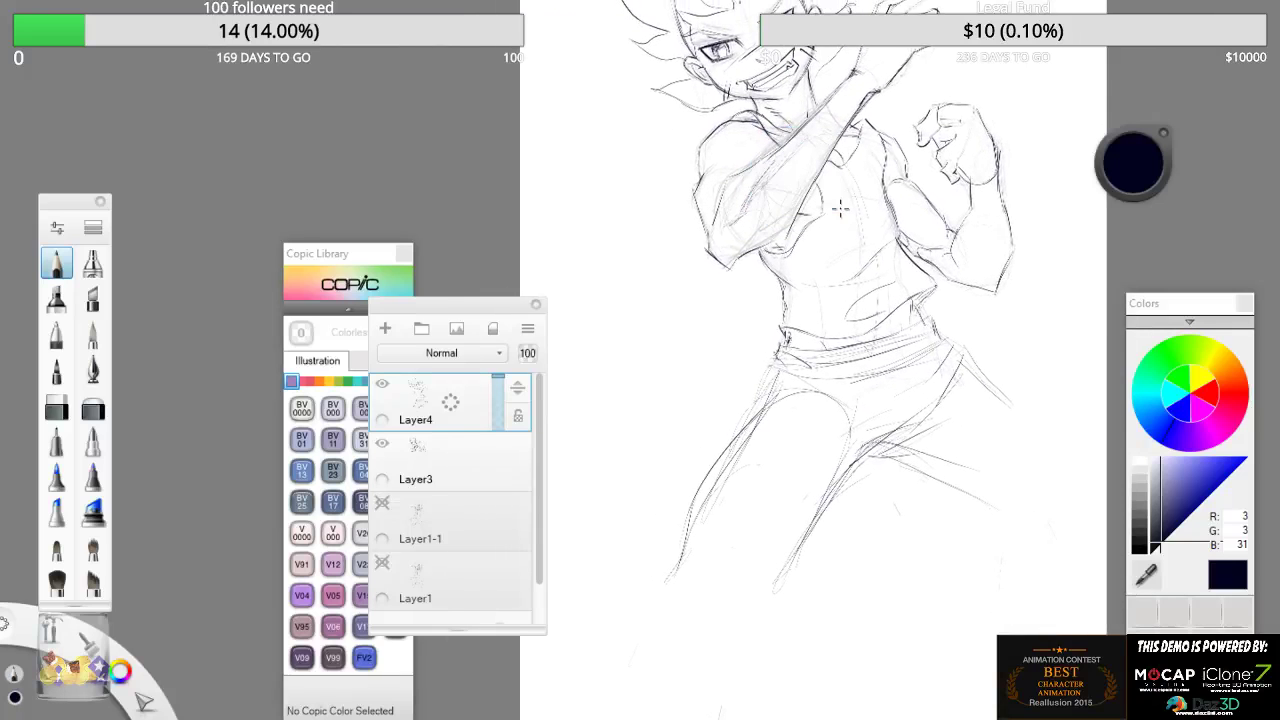
- Erase most of the sketched thigh contours below the waistband on Layer4
key("e")
left_click_drag(822, 393, 776, 397)
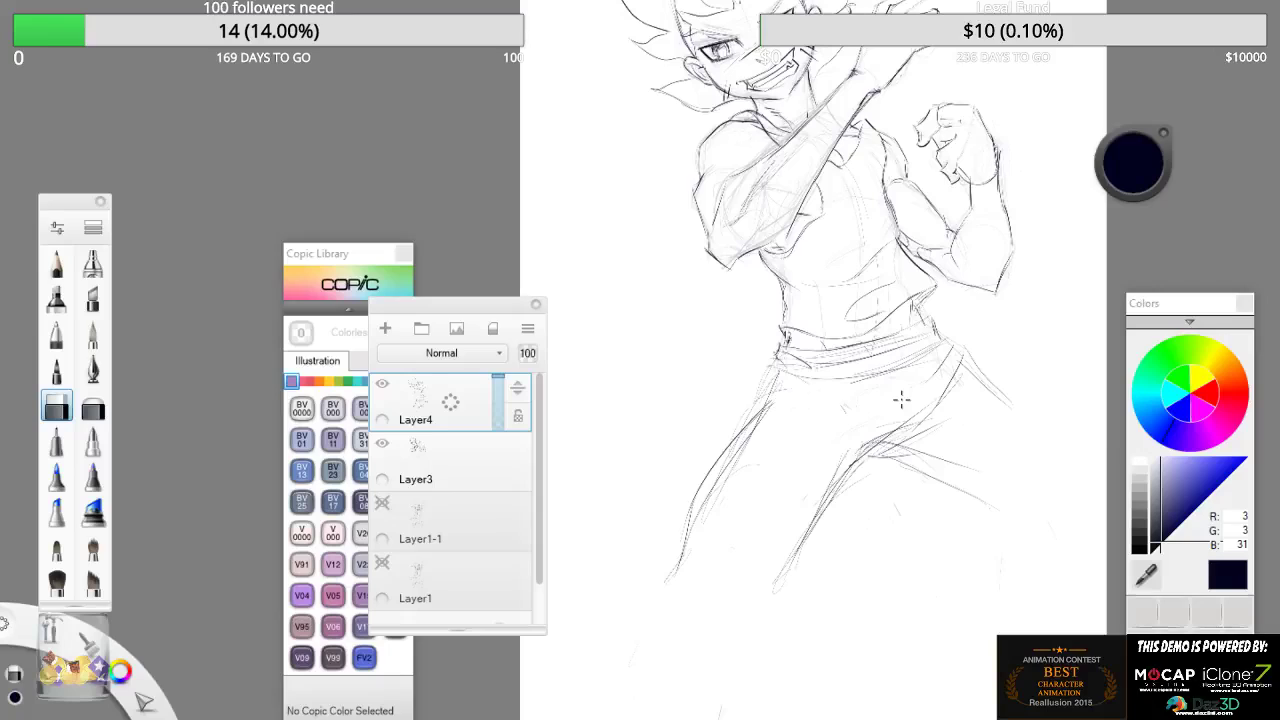
mouse_move(926, 408)
left_mouse_down()
mouse_move(850, 464)
mouse_move(940, 426)
left_mouse_up()
left_click_drag(850, 476, 828, 498)
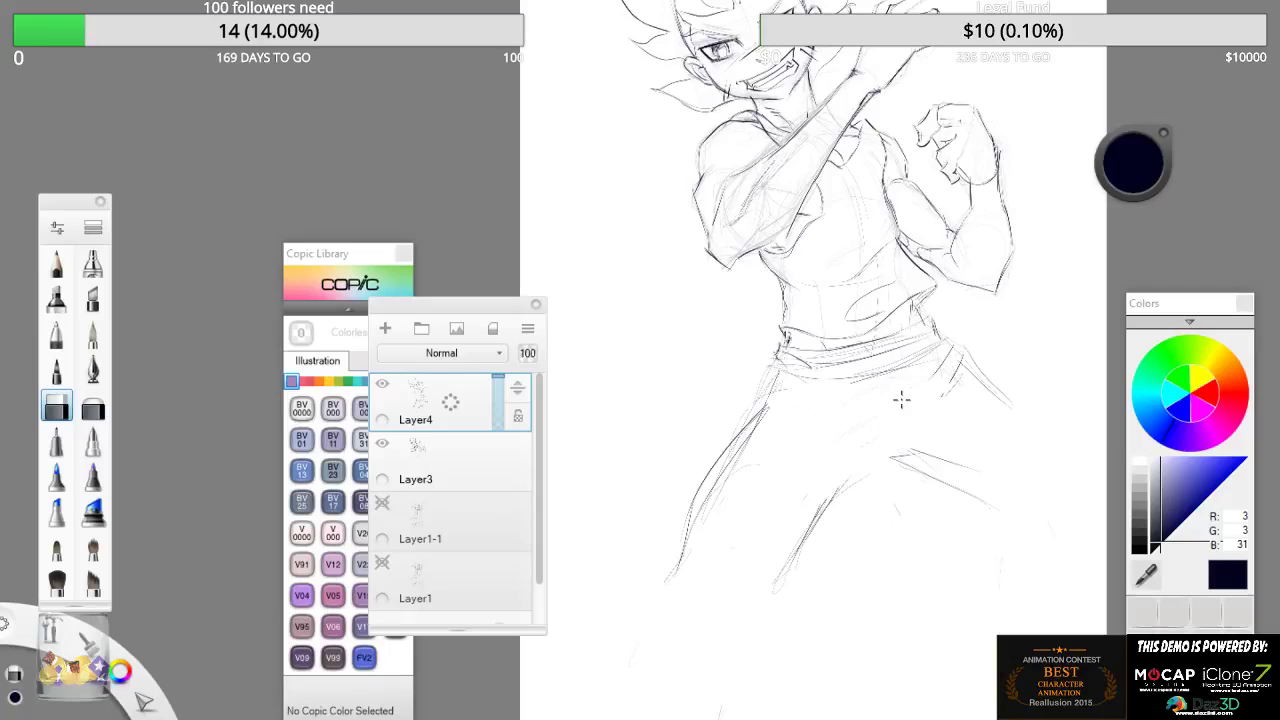
left_click_drag(766, 412, 690, 520)
left_click_drag(768, 396, 744, 424)
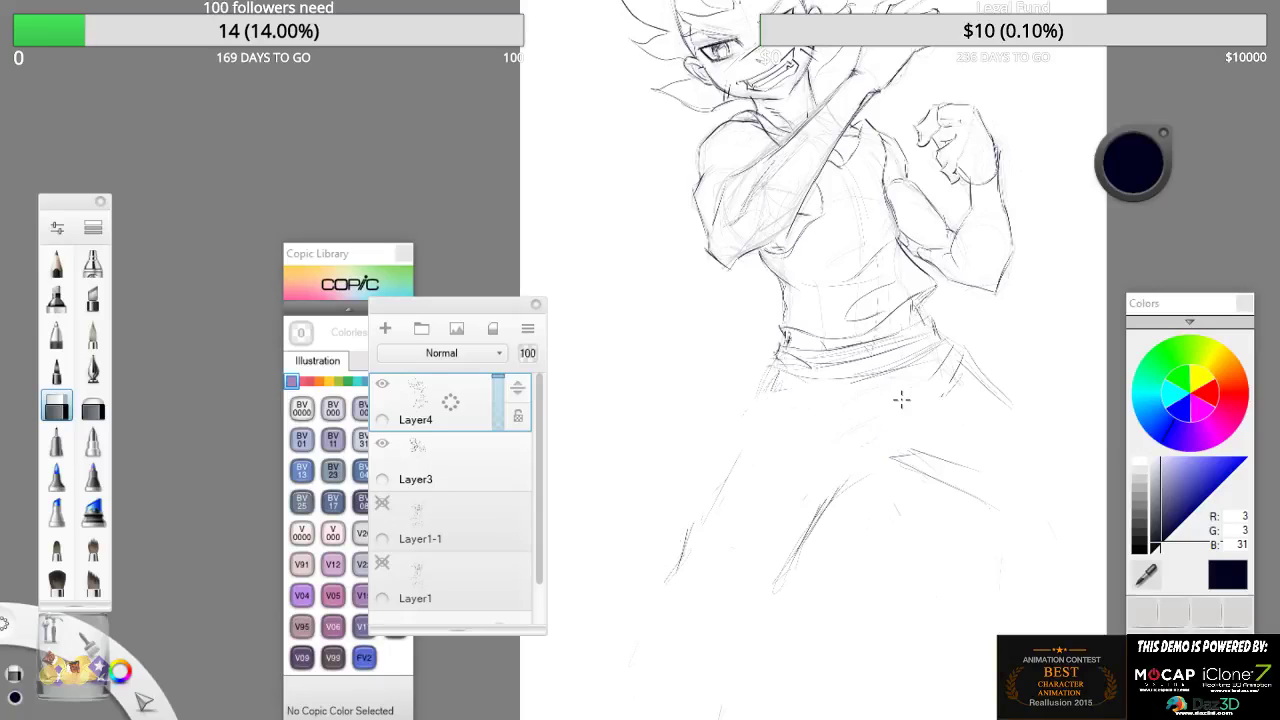
left_click_drag(798, 554, 828, 504)
mouse_move(930, 476)
left_mouse_down()
mouse_move(904, 466)
mouse_move(918, 454)
left_mouse_up()
left_click_drag(938, 370, 970, 354)
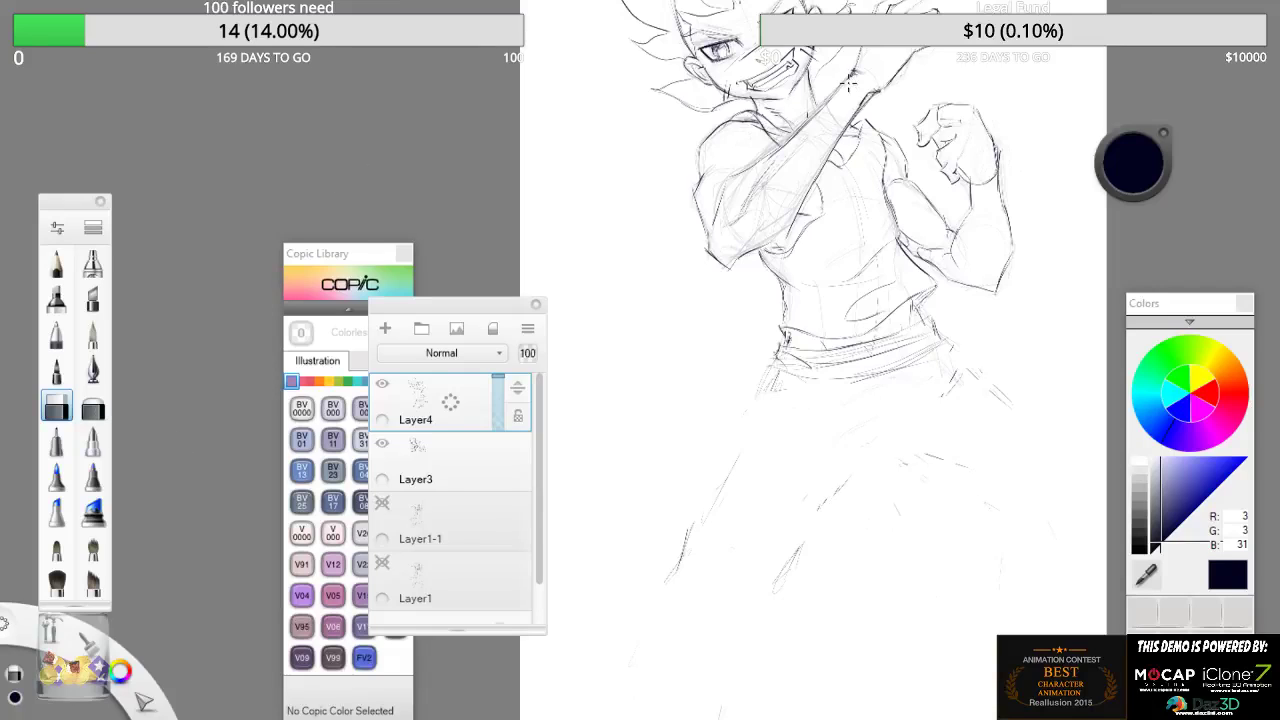
- Enlarge the eraser to size 150 and clear the remaining leg lines below the waistband
key("bracketright")
key("bracketright")
key("bracketright")
key("bracketright")
key("bracketright")
key("bracketright")
key("bracketright")
key("bracketright")
key("bracketright")
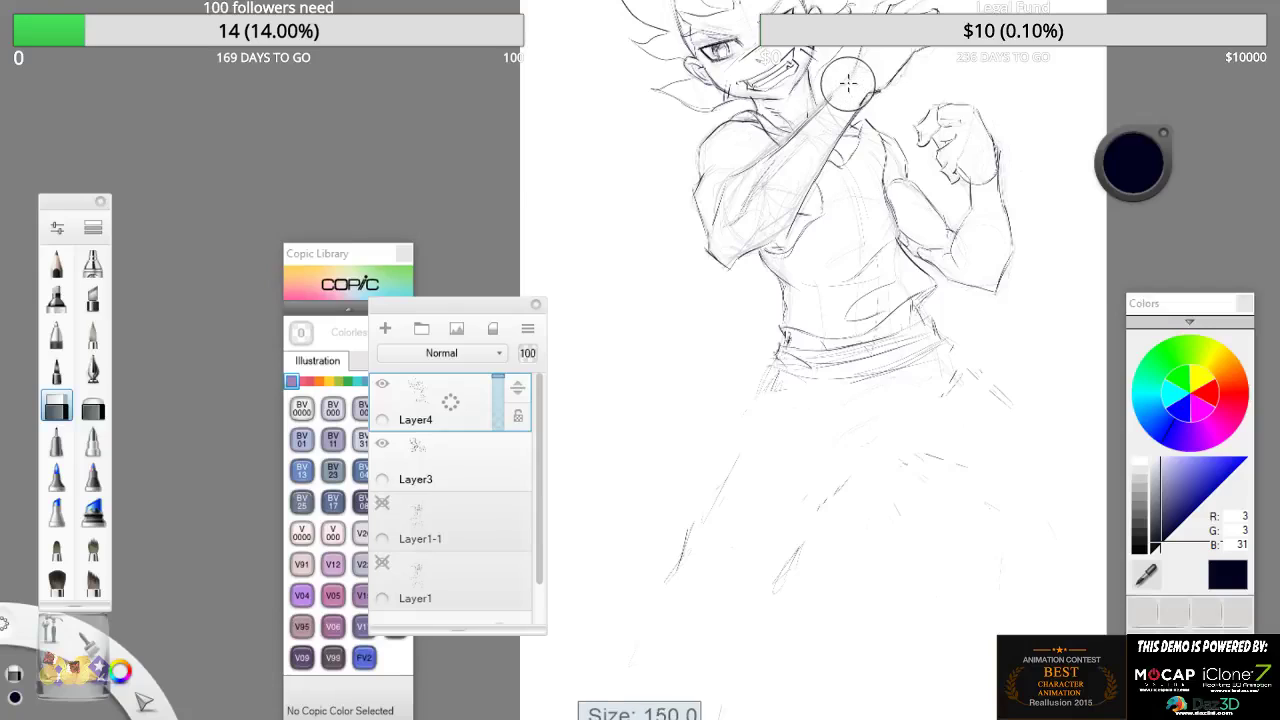
mouse_move(750, 442)
left_mouse_down()
mouse_move(684, 550)
mouse_move(840, 488)
left_mouse_up()
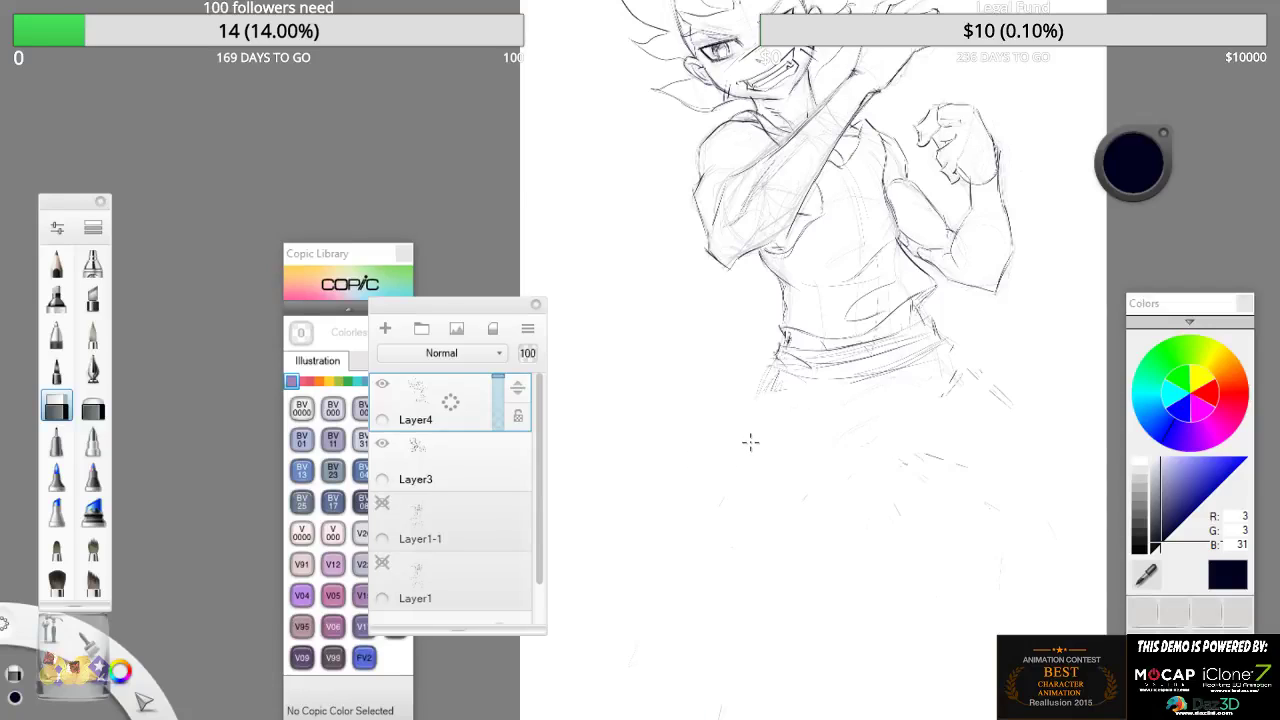
left_click_drag(955, 393, 992, 386)
key("e")
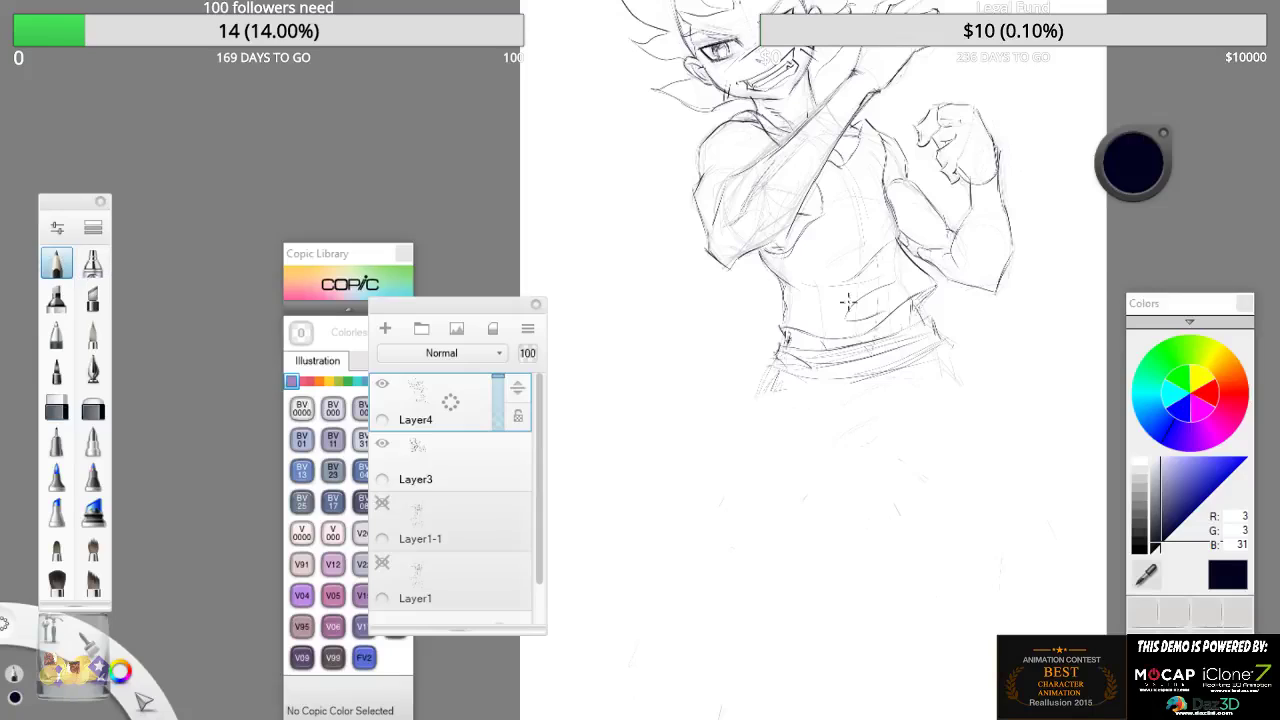
- Sketch the left-side leg's outer contour and the right-side thigh's edges below the waistband with the thin pen
left_click(56, 441)
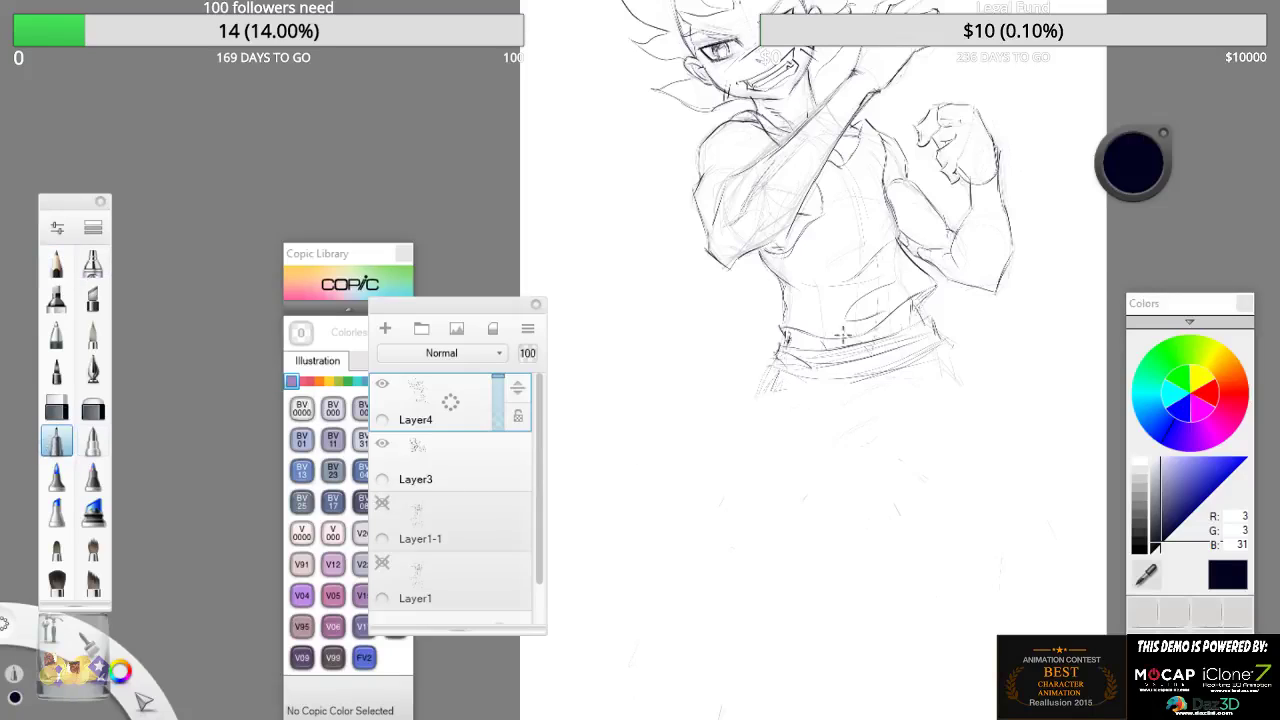
mouse_move(785, 359)
left_mouse_down()
mouse_move(785, 479)
mouse_move(773, 472)
mouse_move(831, 616)
left_mouse_up()
left_click_drag(772, 481, 821, 591)
left_click_drag(794, 545, 858, 643)
left_click_drag(858, 459, 906, 523)
mouse_move(942, 350)
left_mouse_down()
mouse_move(1006, 443)
mouse_move(1014, 511)
left_mouse_up()
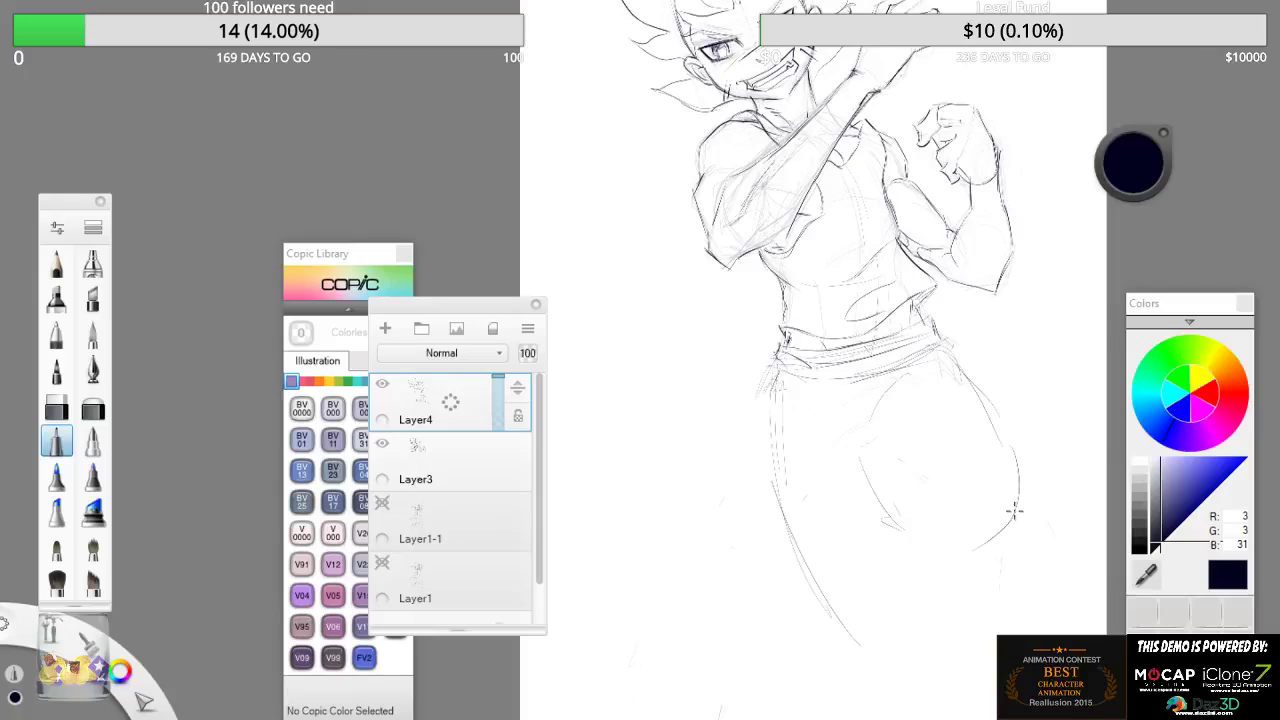
- Sketch the right-side thigh's inner contour, bent knee and the curve of the lower leg behind it
mouse_move(859, 436)
left_mouse_down()
mouse_move(849, 517)
mouse_move(886, 571)
mouse_move(944, 582)
left_mouse_up()
mouse_move(1012, 470)
left_mouse_down()
mouse_move(959, 569)
mouse_move(992, 598)
mouse_move(1018, 550)
mouse_move(1058, 602)
left_mouse_up()
mouse_move(864, 452)
left_mouse_down()
mouse_move(831, 540)
mouse_move(869, 608)
mouse_move(947, 600)
left_mouse_up()
left_click_drag(873, 500, 925, 560)
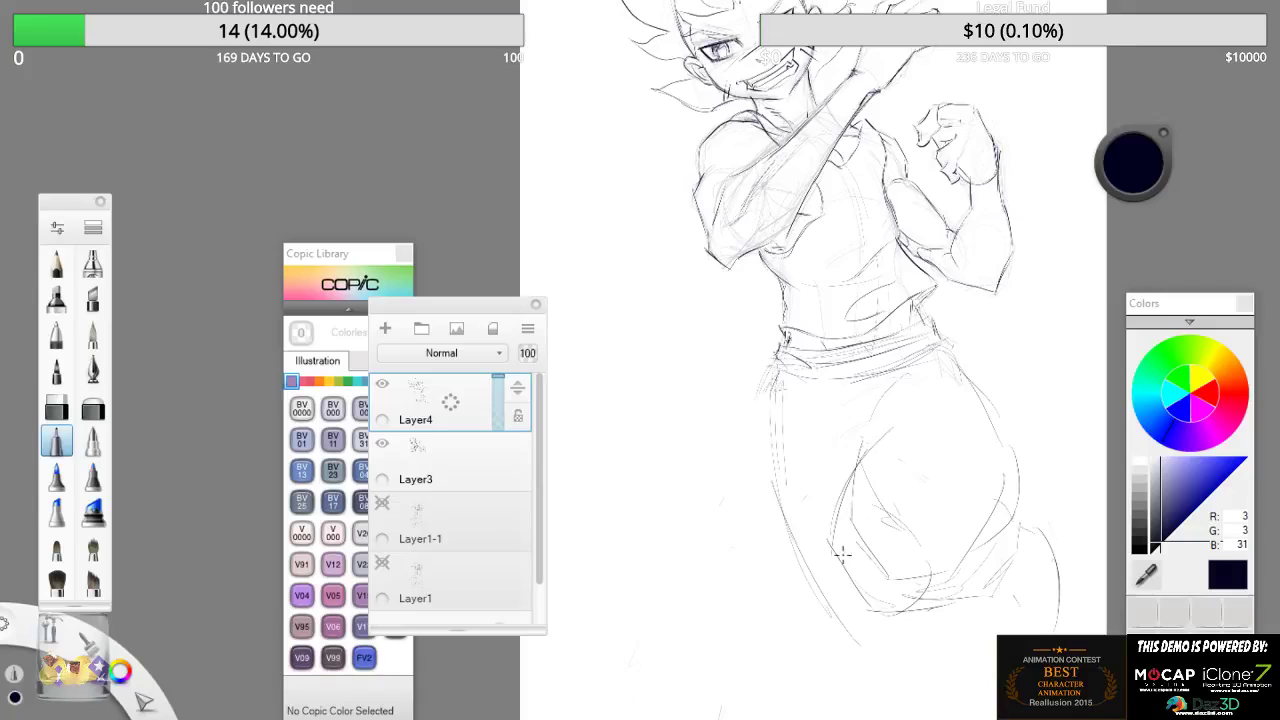
left_click_drag(843, 540, 871, 436)
- Reinforce the left-side leg's outer contour and extend both edges of the lower leg beneath the knee
mouse_move(777, 358)
left_mouse_down()
mouse_move(770, 474)
mouse_move(886, 671)
left_mouse_up()
left_click_drag(948, 608, 972, 671)
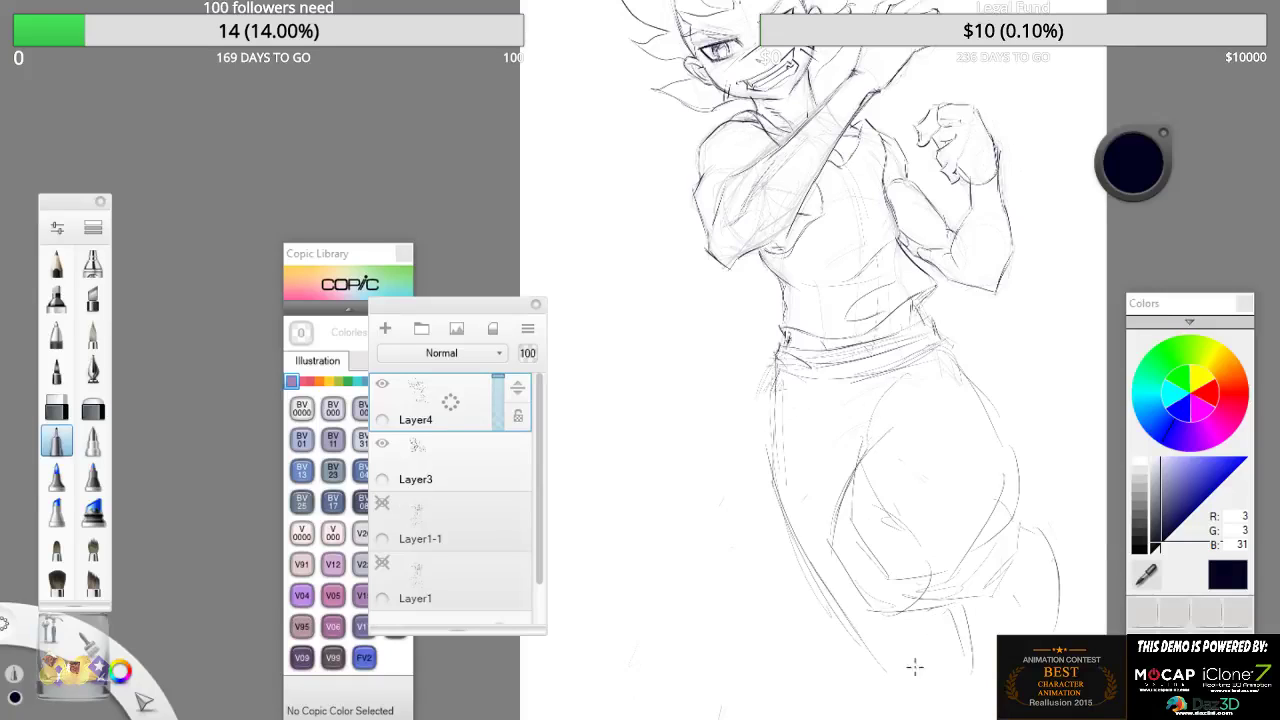
left_click_drag(848, 627, 876, 667)
left_click_drag(954, 618, 978, 684)
left_click_drag(875, 674, 905, 716)
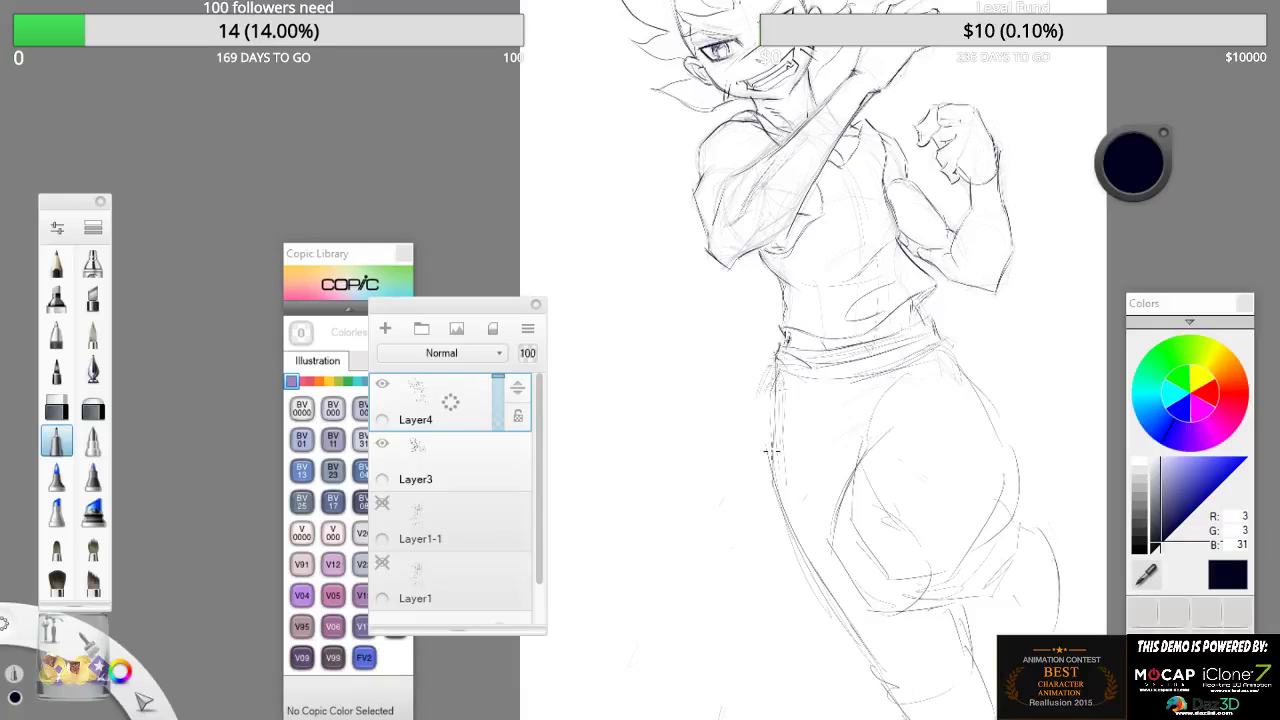
- Add trouser folds across the crotch and thighs, and reinforce the hip edges
left_click_drag(767, 391, 859, 469)
left_click_drag(874, 412, 859, 447)
mouse_move(935, 358)
left_mouse_down()
mouse_move(997, 434)
mouse_move(955, 560)
left_mouse_up()
left_click_drag(1003, 460, 956, 553)
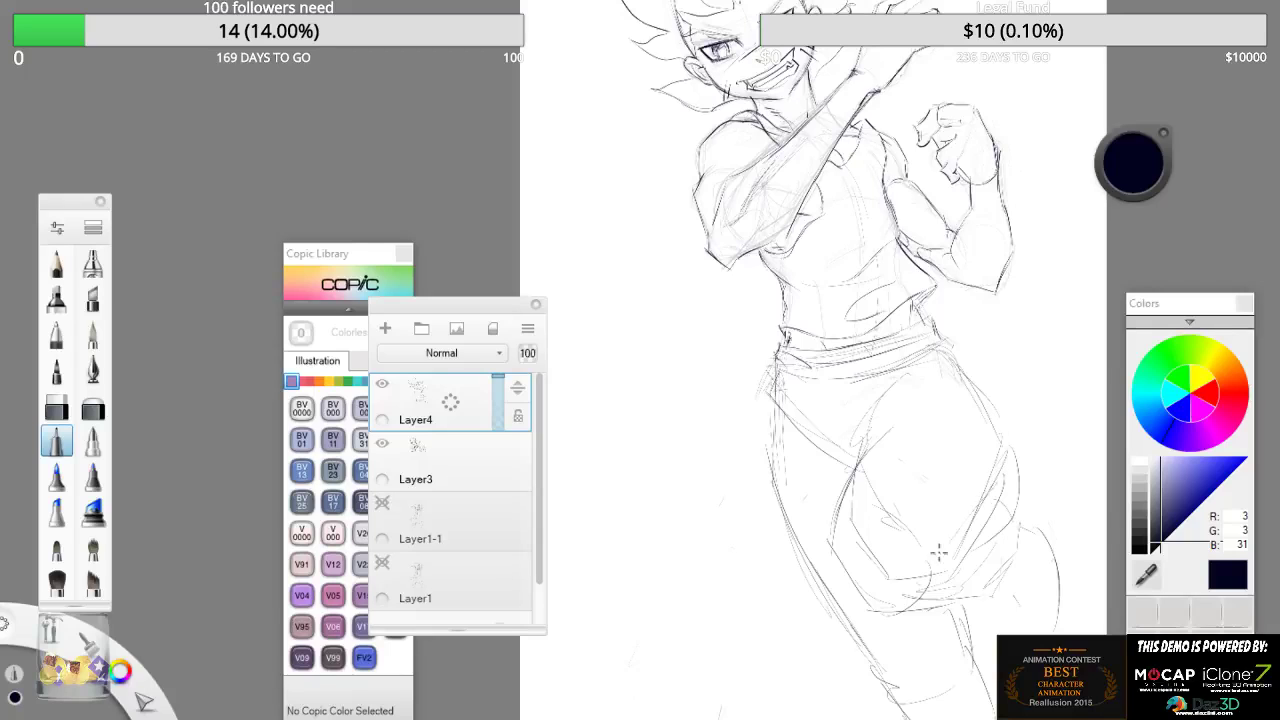
mouse_move(981, 491)
left_mouse_down()
mouse_move(959, 531)
mouse_move(988, 478)
left_mouse_up()
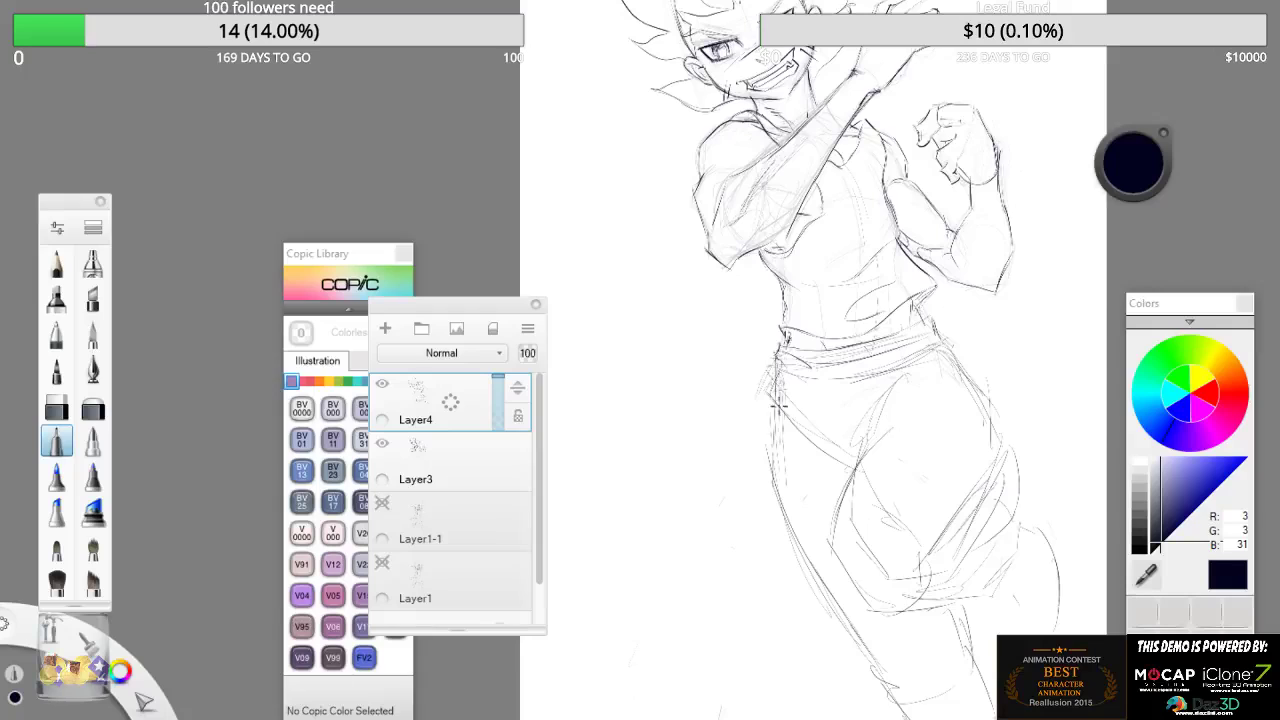
left_click_drag(781, 388, 776, 520)
- Erase the waistband and all the sketched leg lines below the shirt hem on Layer4
left_click(57, 406)
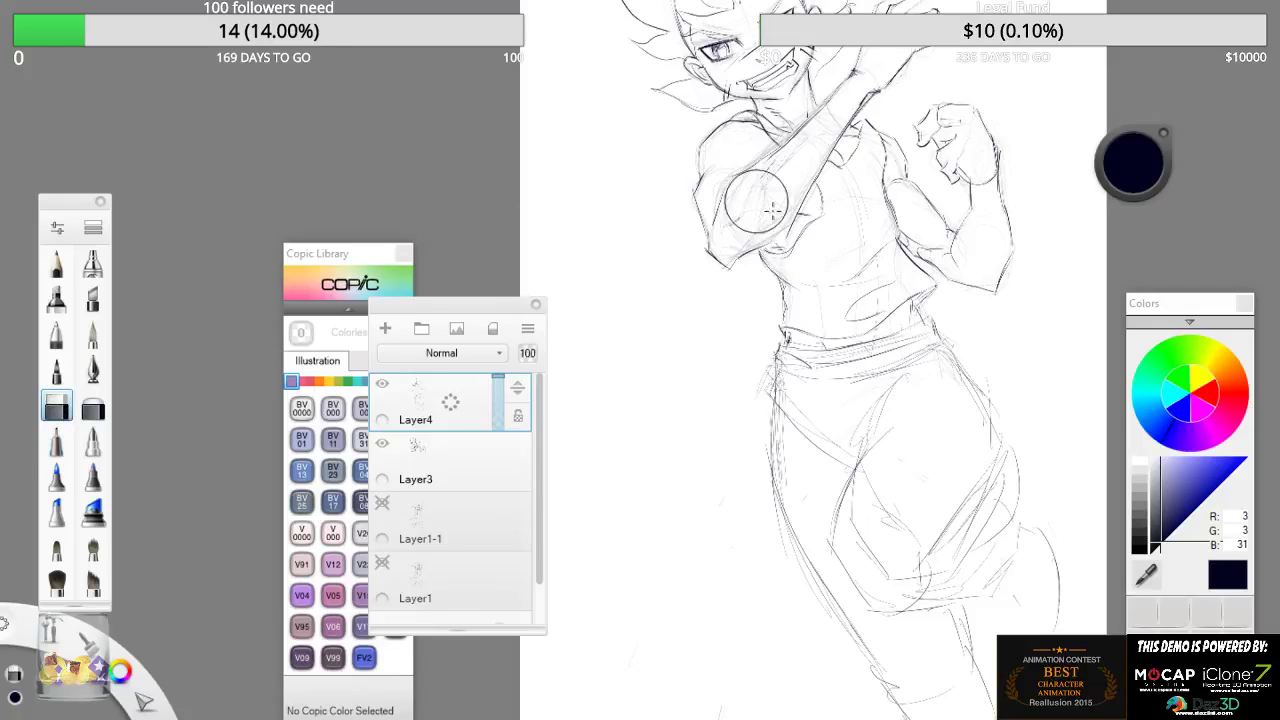
mouse_move(780, 366)
left_mouse_down()
mouse_move(770, 381)
mouse_move(812, 567)
mouse_move(880, 565)
mouse_move(850, 350)
mouse_move(783, 348)
left_mouse_up()
mouse_move(945, 330)
left_mouse_down()
mouse_move(990, 520)
mouse_move(900, 700)
mouse_move(1012, 460)
mouse_move(860, 660)
left_mouse_up()
- Sketch a curved hip line below the shirt hem and the left-side leg's long outer contour with the thin pen
left_click(56, 262)
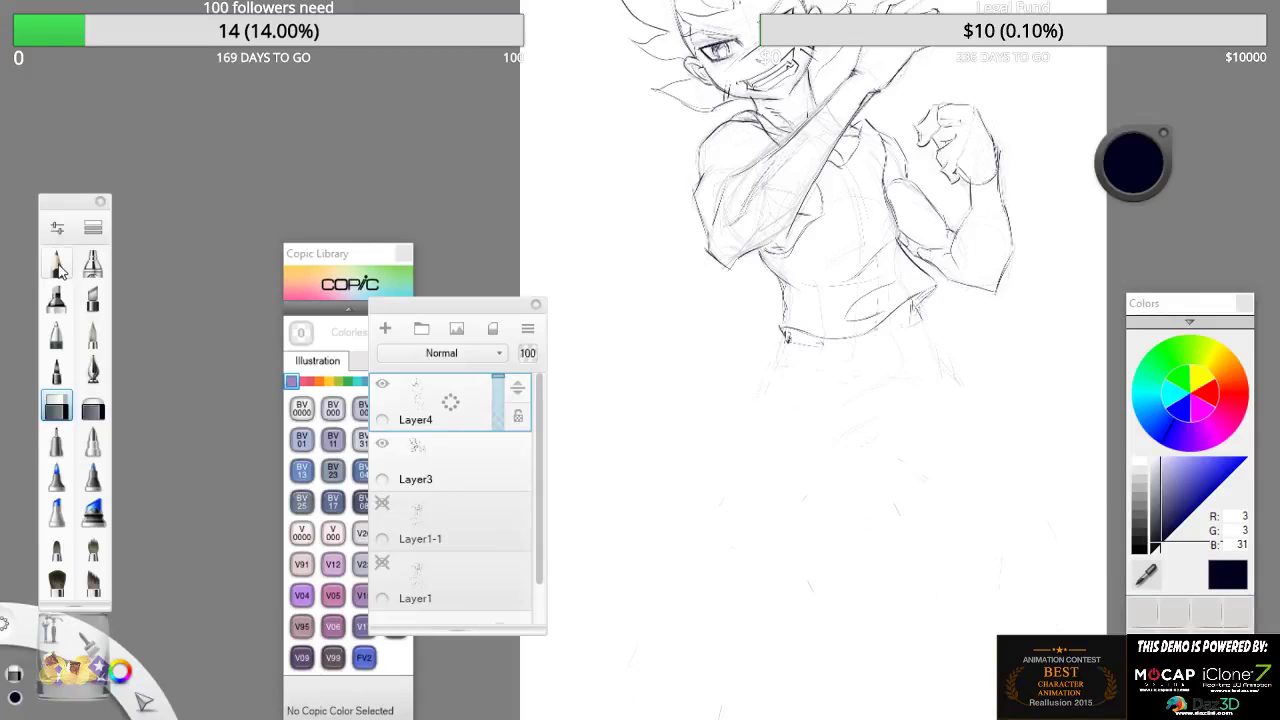
left_click(58, 445)
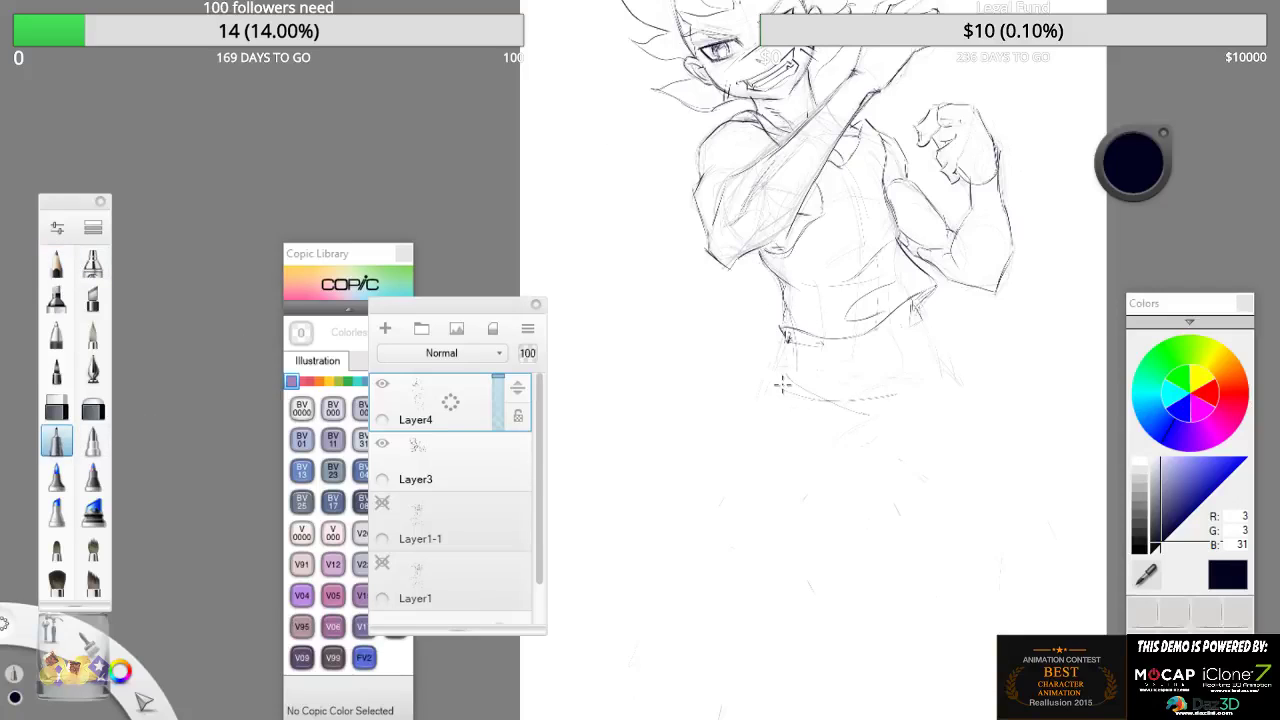
mouse_move(783, 385)
left_mouse_down()
mouse_move(900, 398)
mouse_move(925, 346)
mouse_move(915, 302)
left_mouse_up()
mouse_move(791, 342)
left_mouse_down()
mouse_move(816, 516)
mouse_move(903, 688)
left_mouse_up()
left_click_drag(802, 480, 885, 650)
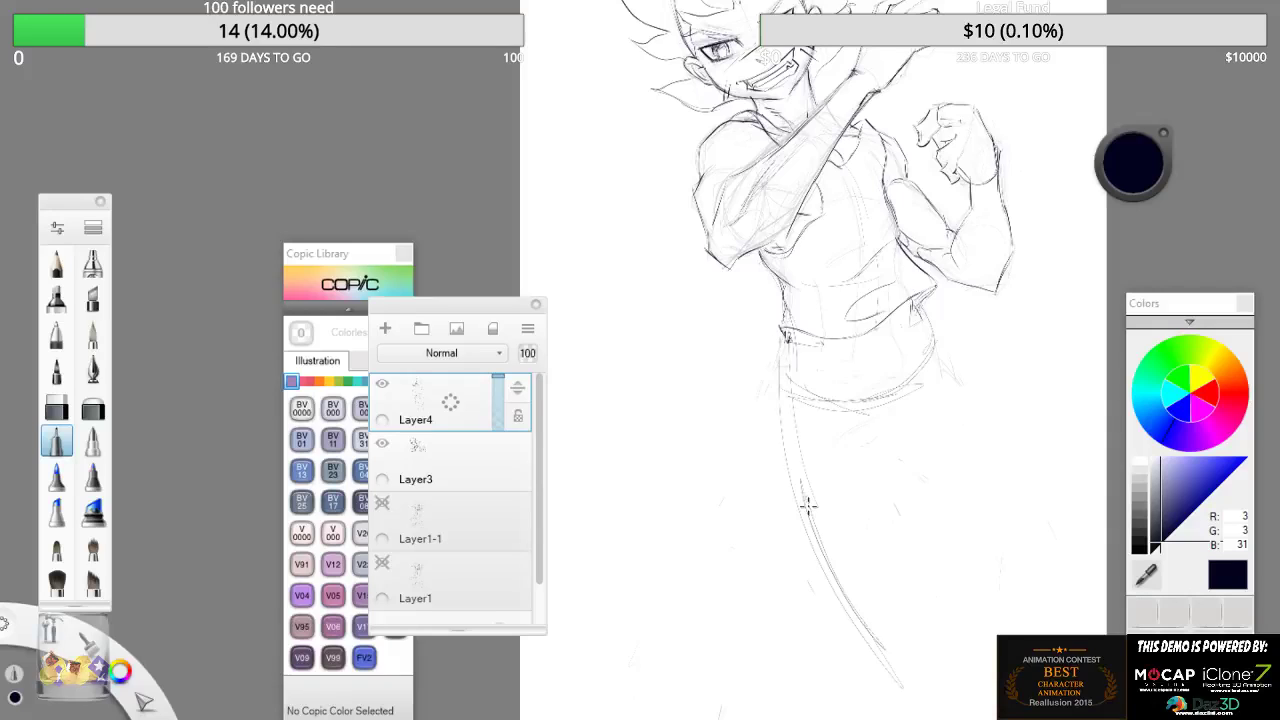
left_click_drag(793, 348, 908, 668)
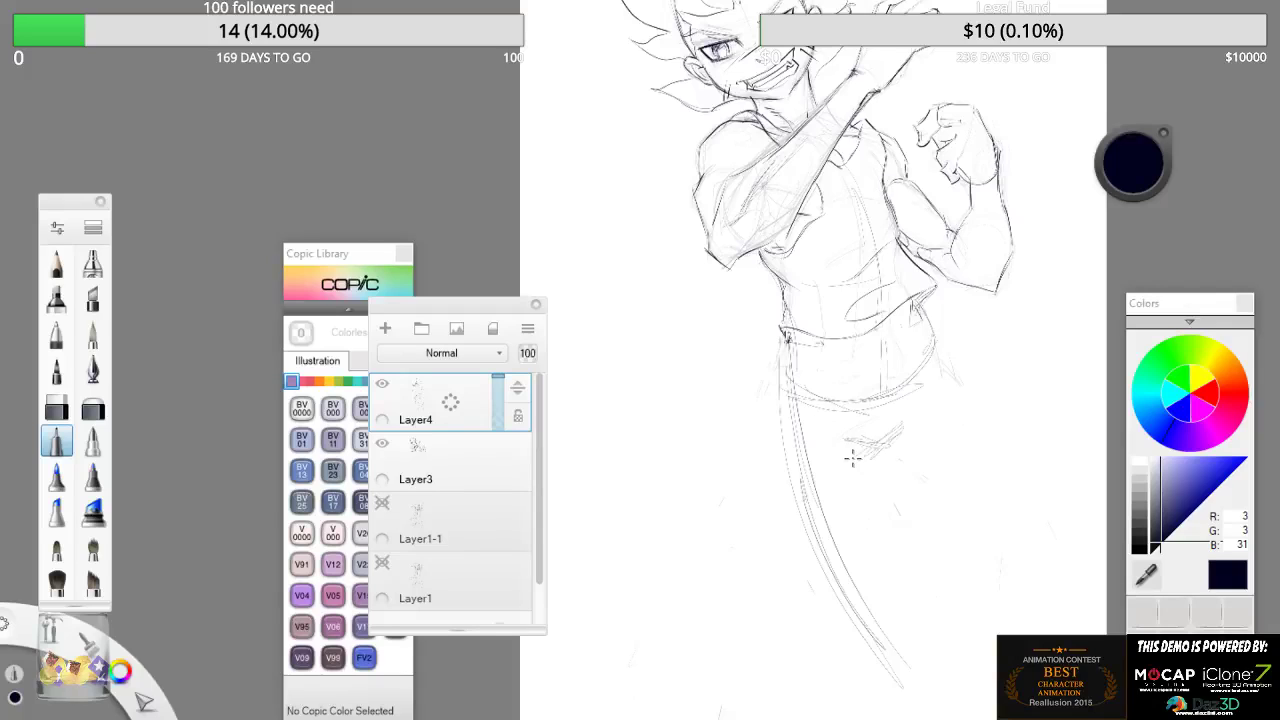
- Sketch the belt line and the inner and outer contours of the right-side thigh running down to the knee
mouse_move(797, 377)
left_mouse_down()
mouse_move(938, 333)
mouse_move(932, 350)
left_mouse_up()
left_click_drag(926, 380, 852, 578)
left_click_drag(890, 394, 821, 627)
mouse_move(890, 472)
left_mouse_down()
mouse_move(831, 621)
mouse_move(889, 645)
mouse_move(970, 456)
left_mouse_up()
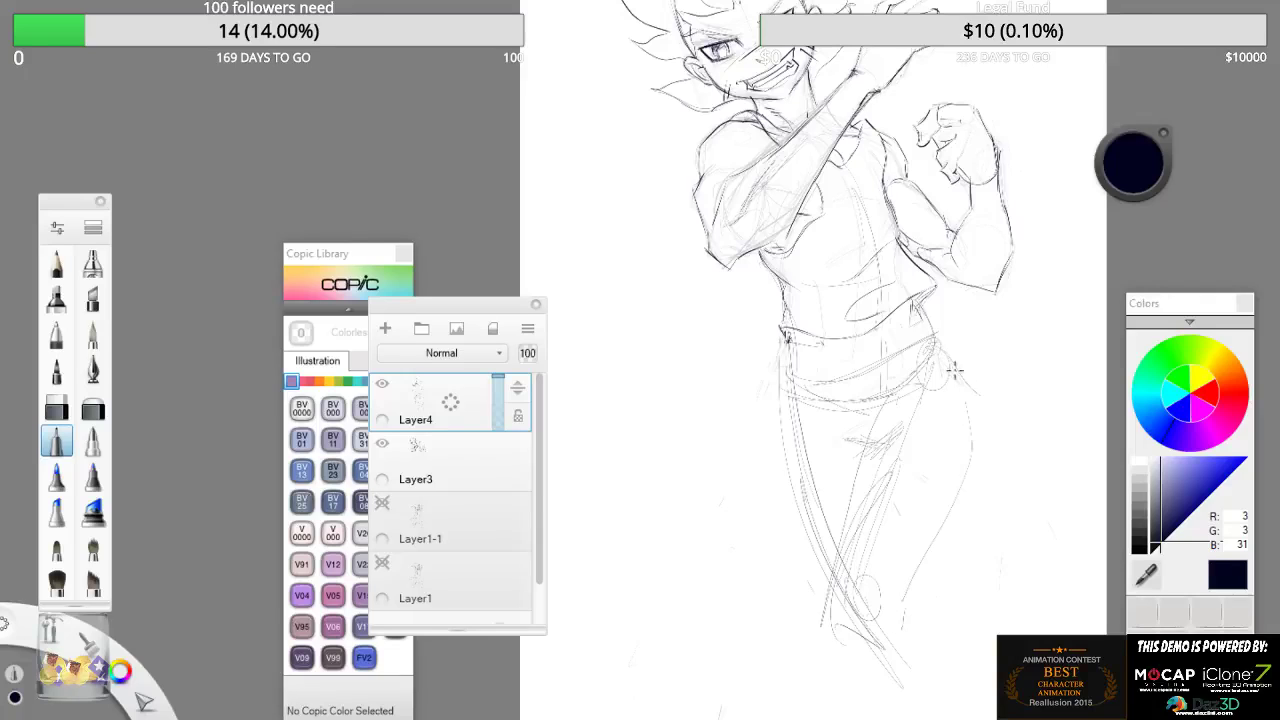
mouse_move(955, 370)
left_mouse_down()
mouse_move(977, 400)
mouse_move(940, 565)
left_mouse_up()
mouse_move(886, 394)
left_mouse_down()
mouse_move(863, 423)
mouse_move(822, 622)
left_mouse_up()
mouse_move(885, 557)
left_mouse_down()
mouse_move(868, 610)
mouse_move(825, 650)
left_mouse_up()
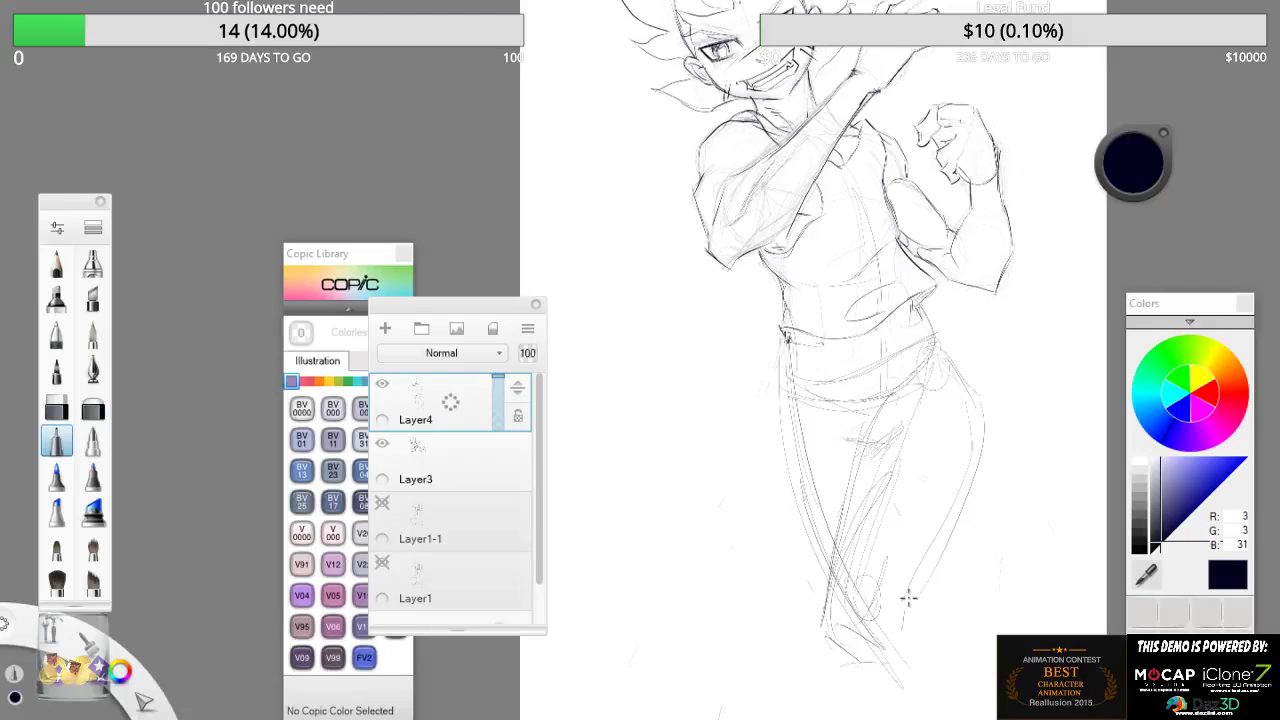
- Rough in the rounded knee and lower edge of the front thigh, reinforcing the thigh's outer contour
left_click_drag(908, 598, 908, 623)
left_click_drag(945, 538, 887, 661)
left_click_drag(908, 603, 948, 525)
mouse_move(910, 597)
left_mouse_down()
mouse_move(974, 457)
mouse_move(958, 386)
left_mouse_up()
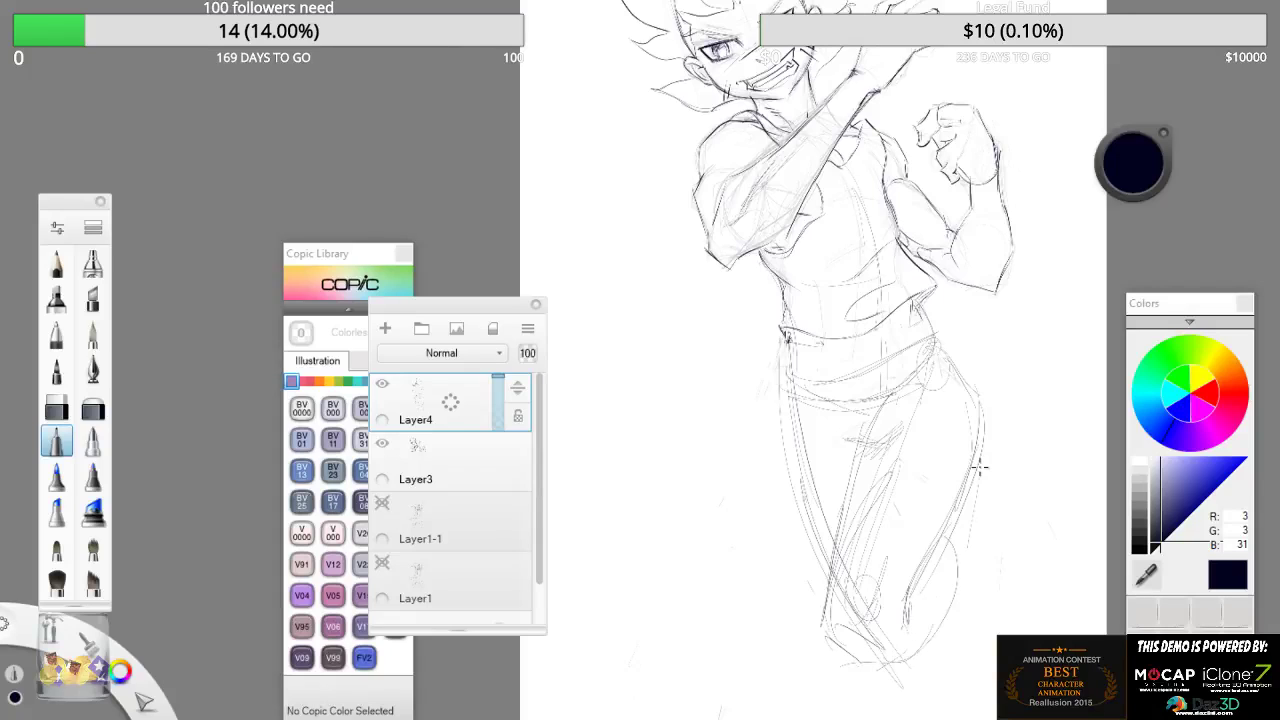
left_click_drag(956, 570, 974, 503)
- Sketch the raised lower leg projecting behind the front thigh, closing it with a rounded outline
left_click_drag(986, 442, 1013, 475)
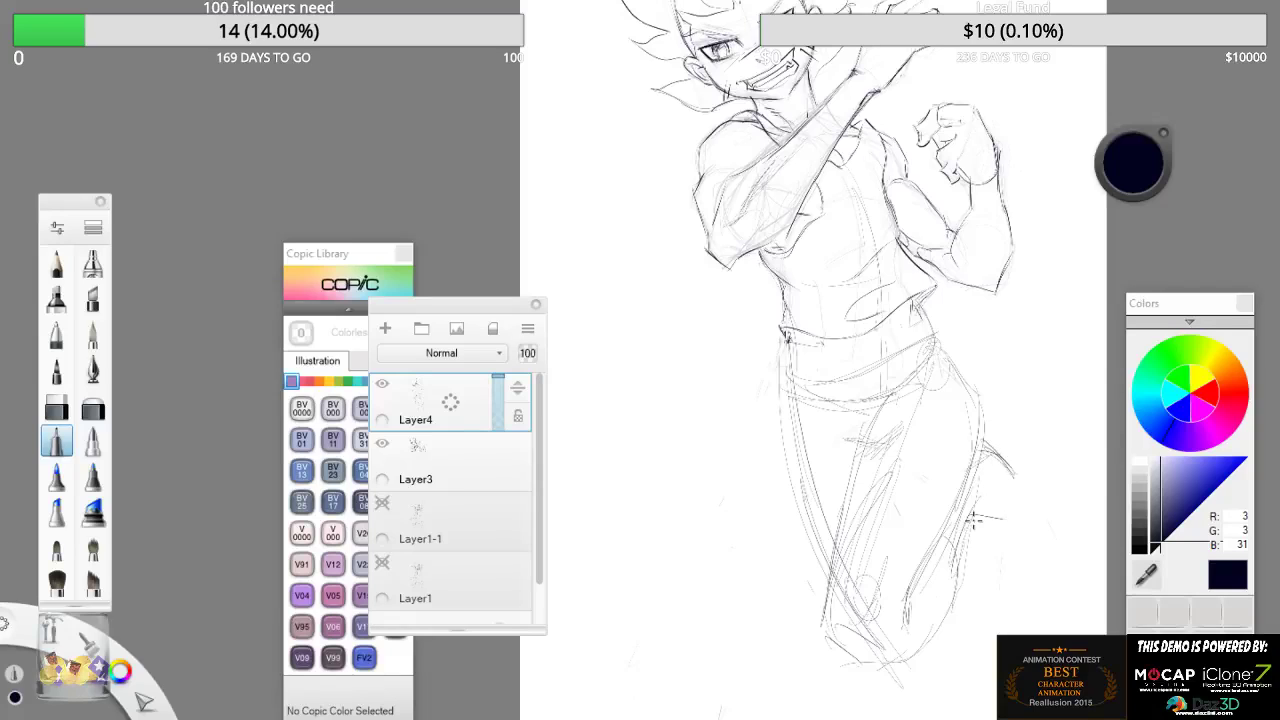
left_click_drag(973, 517, 1010, 527)
mouse_move(1009, 481)
left_mouse_down()
mouse_move(1043, 489)
mouse_move(1068, 552)
mouse_move(1021, 547)
left_mouse_up()
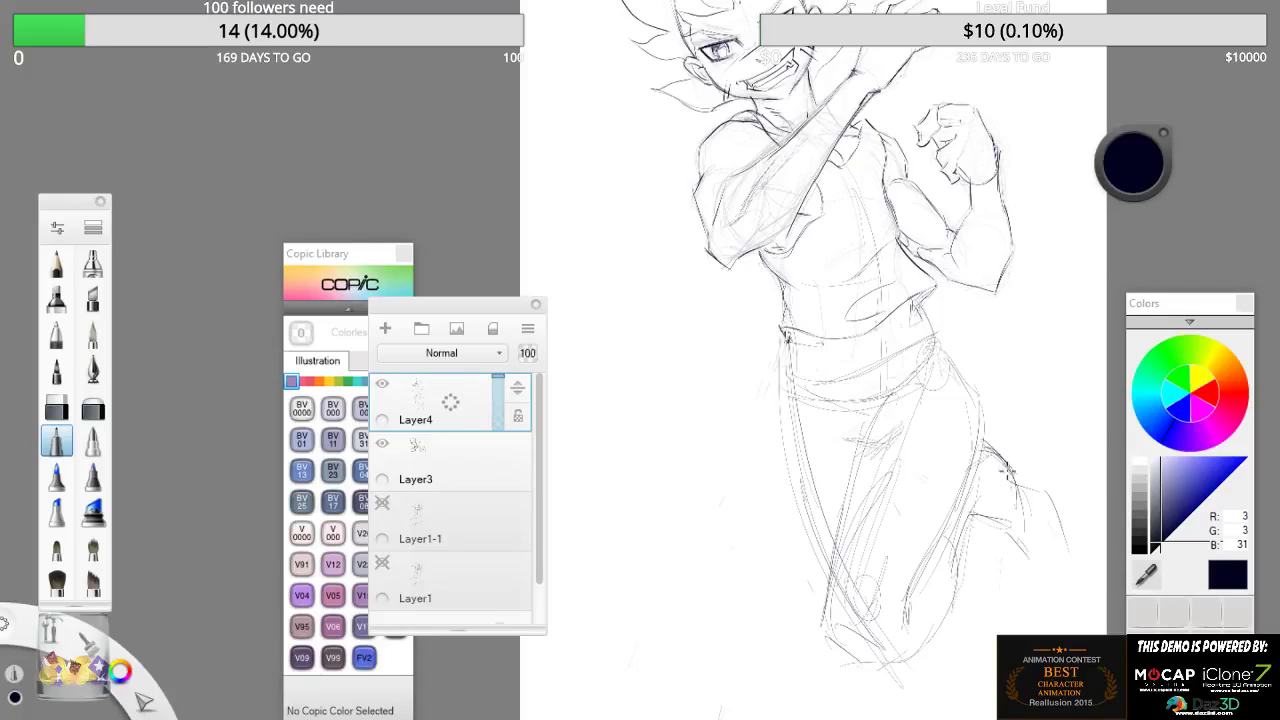
mouse_move(1013, 498)
left_mouse_down()
mouse_move(1021, 554)
mouse_move(984, 580)
left_mouse_up()
mouse_move(967, 533)
left_mouse_down()
mouse_move(968, 552)
mouse_move(1019, 522)
mouse_move(1002, 450)
mouse_move(1010, 580)
left_mouse_up()
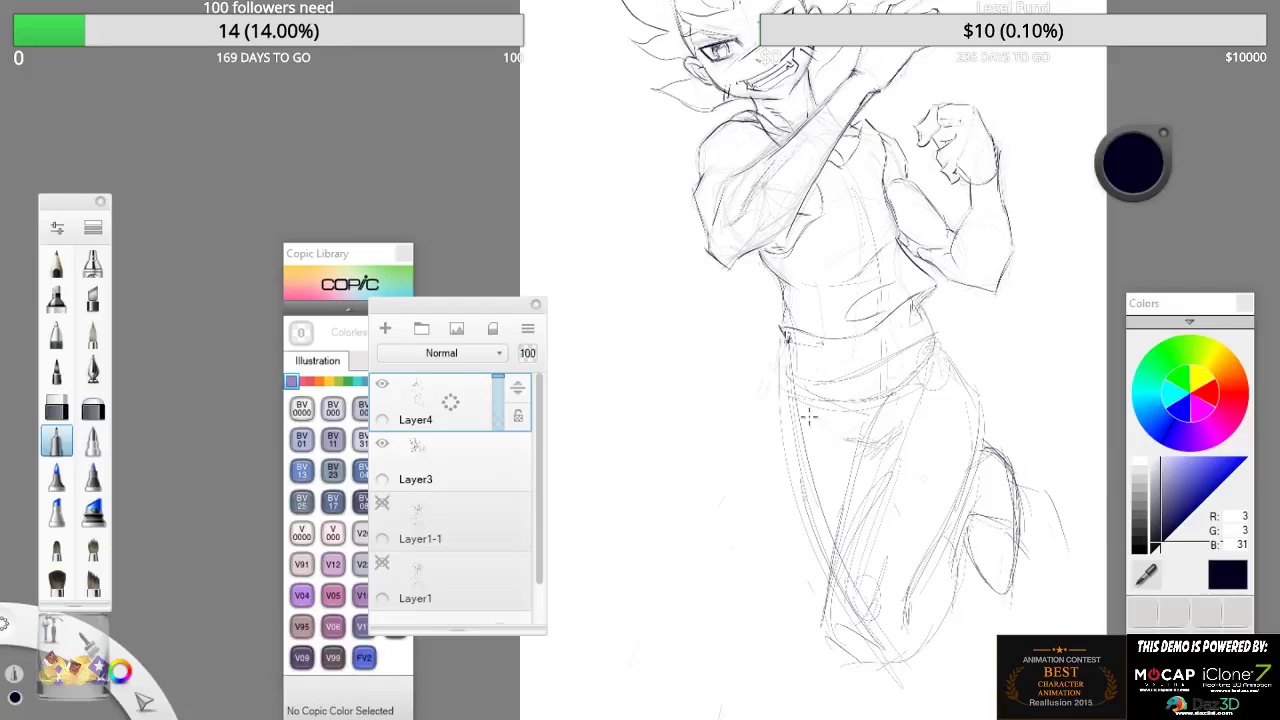
- Strengthen the waistband line and rough in the rear leg's contours extending below the front knee
left_click_drag(803, 380, 955, 331)
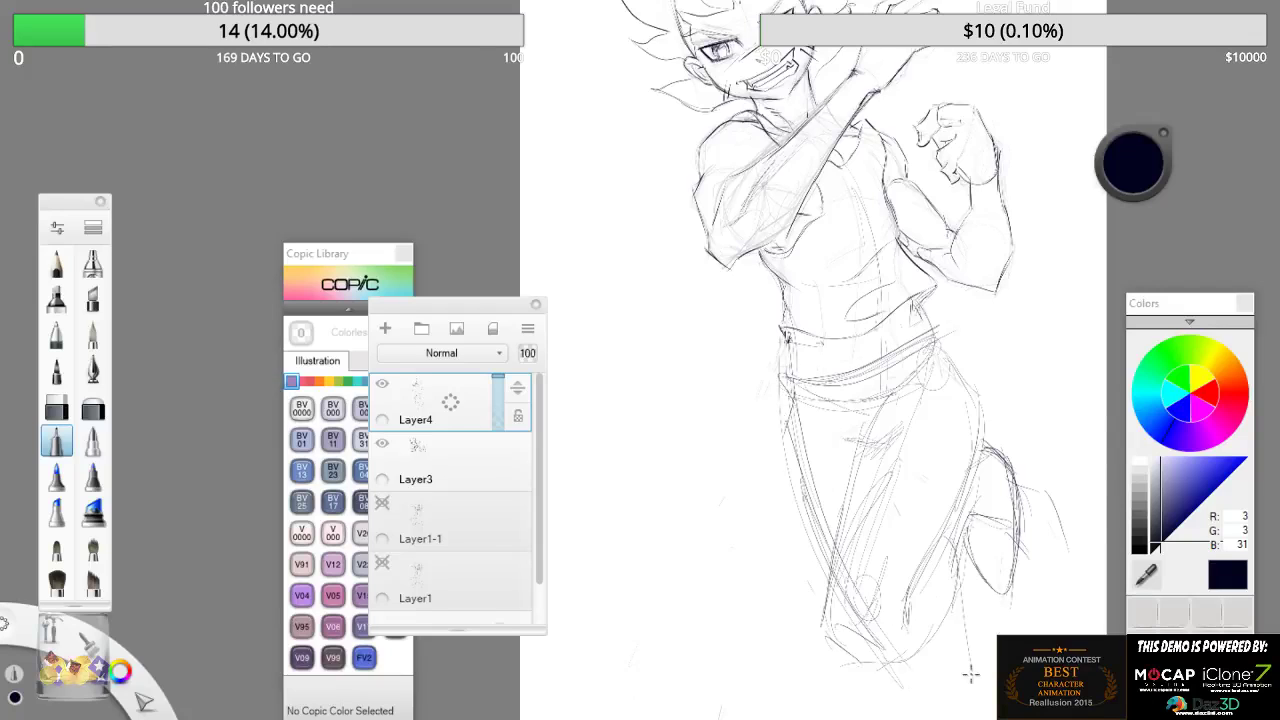
left_click_drag(971, 675, 979, 688)
left_click_drag(876, 667, 934, 719)
mouse_move(850, 637)
left_mouse_down()
mouse_move(876, 672)
mouse_move(969, 677)
mouse_move(956, 618)
mouse_move(987, 666)
left_mouse_up()
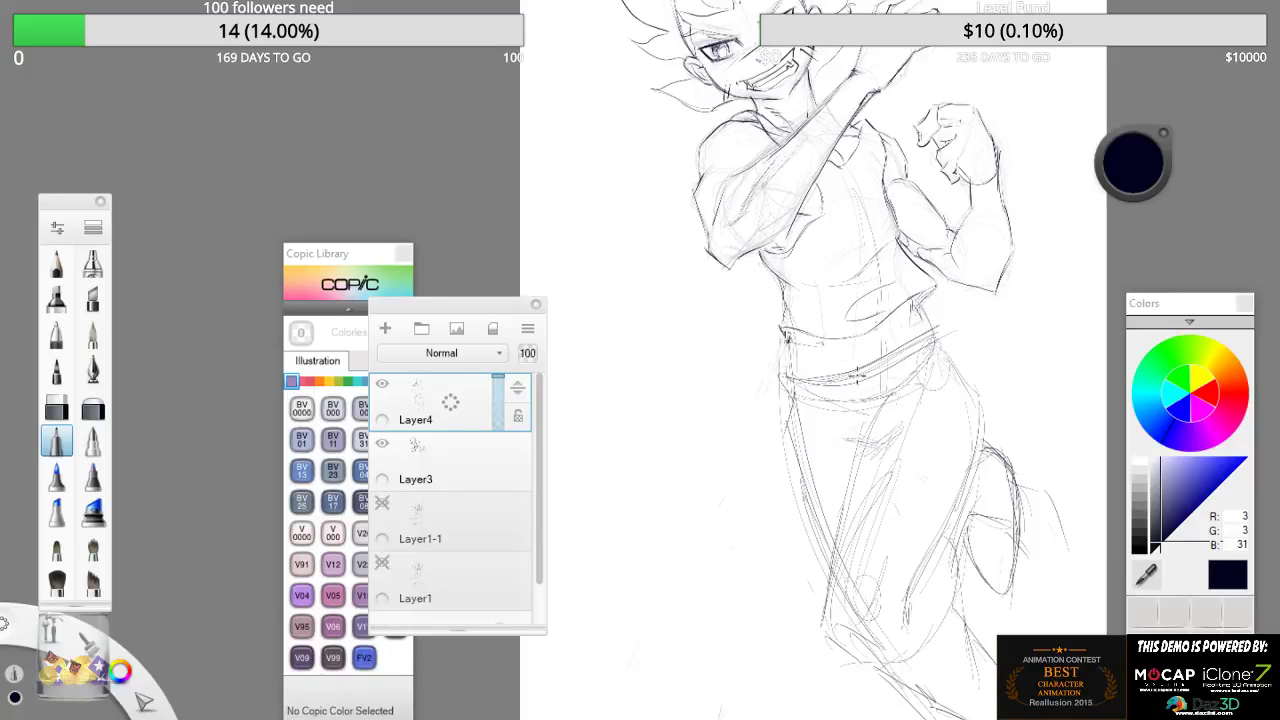
- Darken the inner and outer contours of the front thigh from the hip to the knee
mouse_move(940, 367)
left_mouse_down()
mouse_move(925, 315)
mouse_move(950, 360)
mouse_move(957, 485)
mouse_move(934, 557)
mouse_move(943, 543)
left_mouse_up()
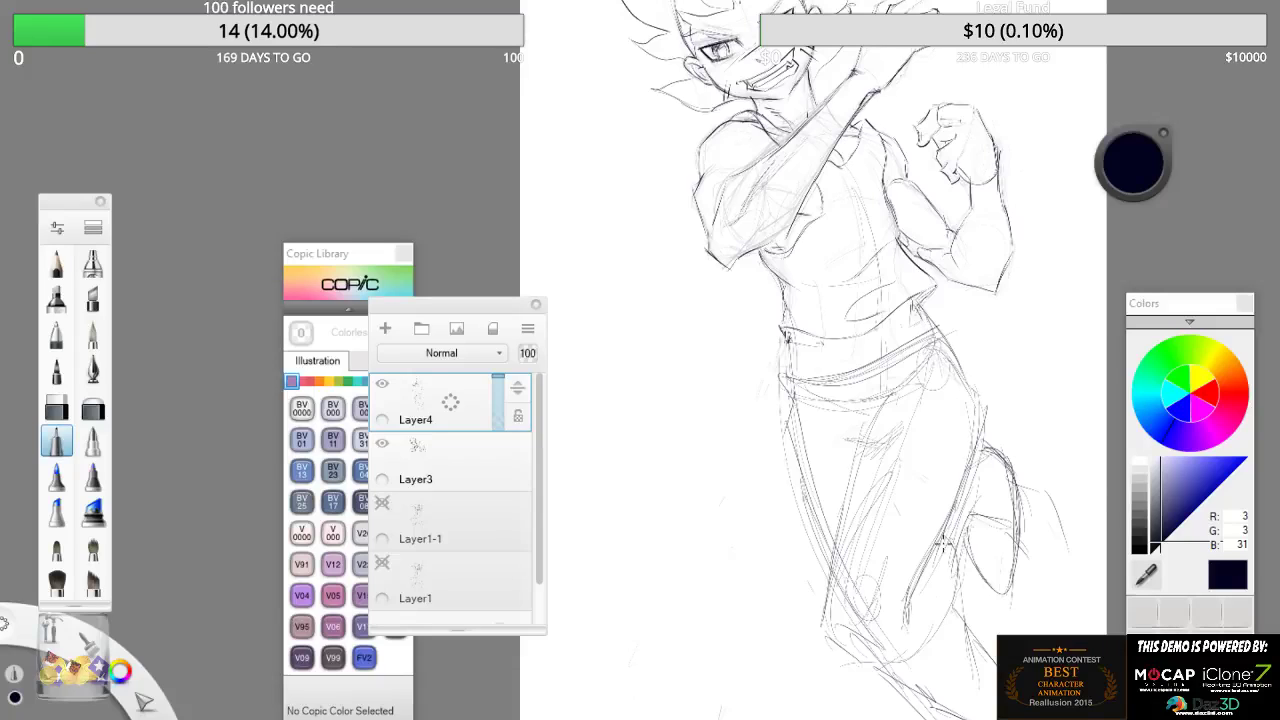
left_click_drag(850, 479, 828, 614)
left_click_drag(887, 406, 843, 497)
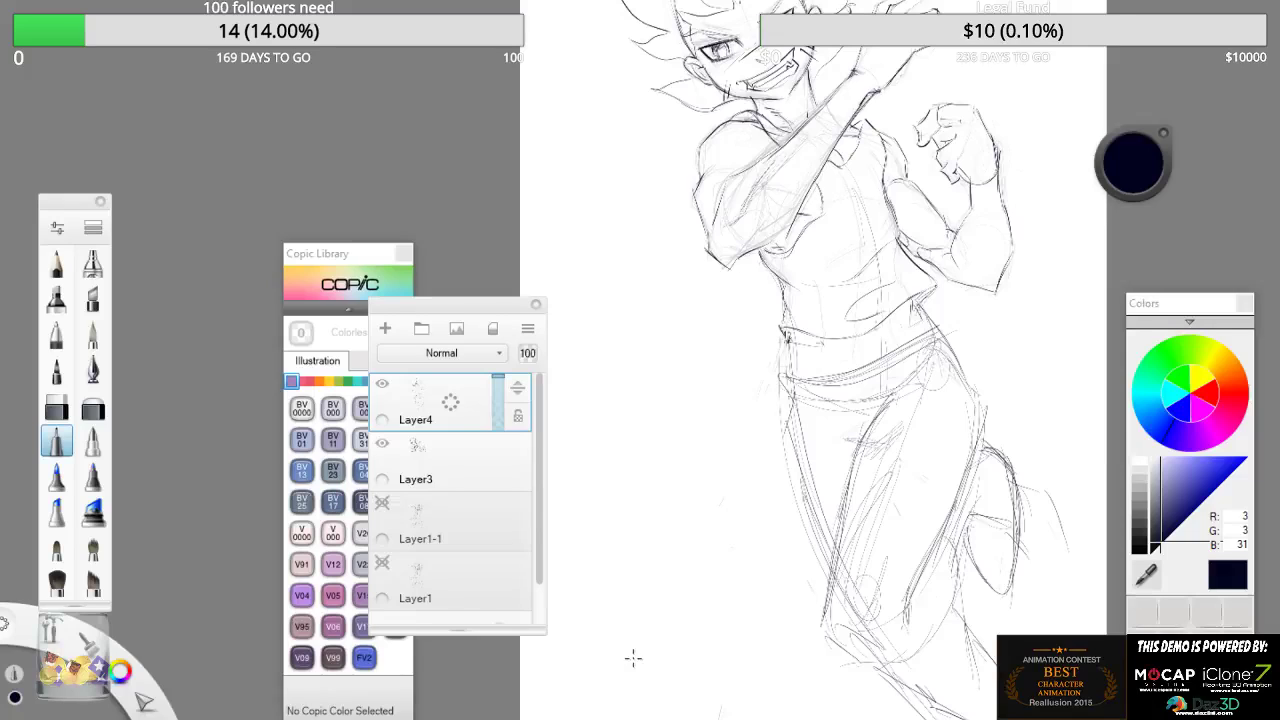
- Outline the left-side shoulder, elbow and shirt side with bold dark strokes using an enlarged pencil
left_click(60, 268)
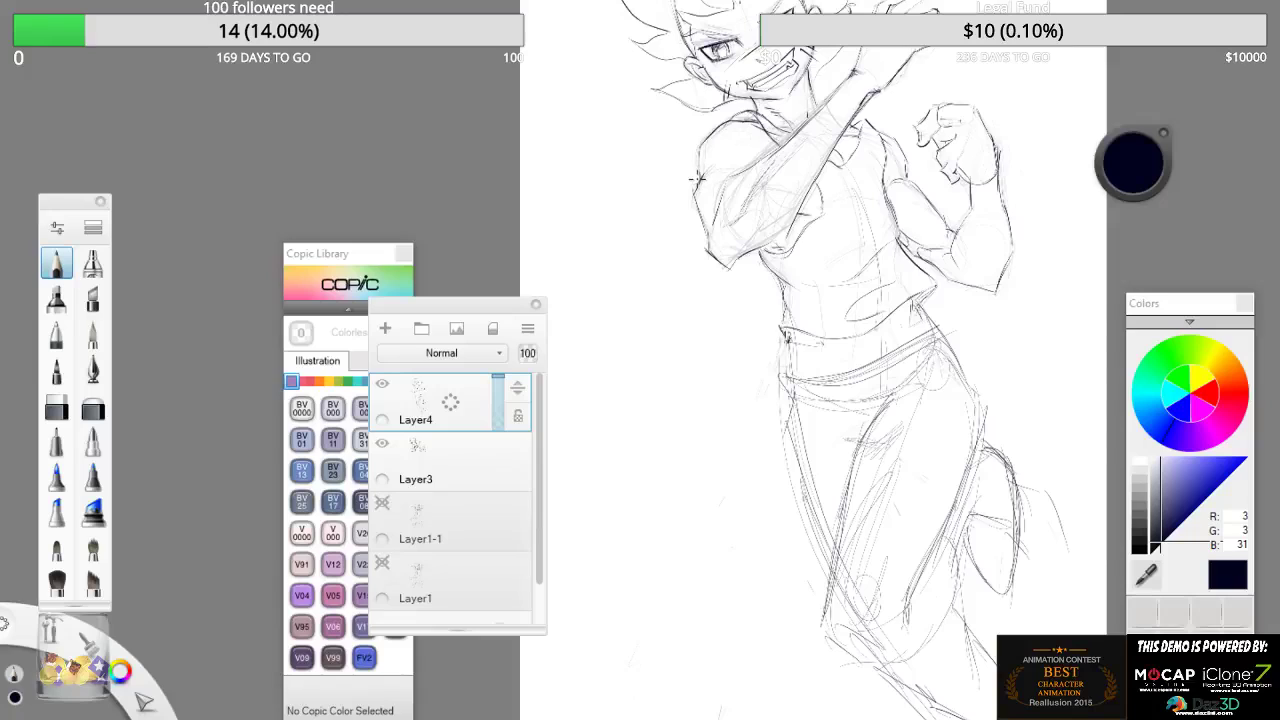
left_click_drag(708, 130, 694, 178)
key("bracketright")
key("bracketright")
key("bracketright")
key("bracketright")
mouse_move(694, 166)
left_mouse_down()
mouse_move(704, 256)
mouse_move(729, 271)
mouse_move(762, 249)
mouse_move(778, 316)
mouse_move(789, 305)
mouse_move(775, 328)
left_mouse_up()
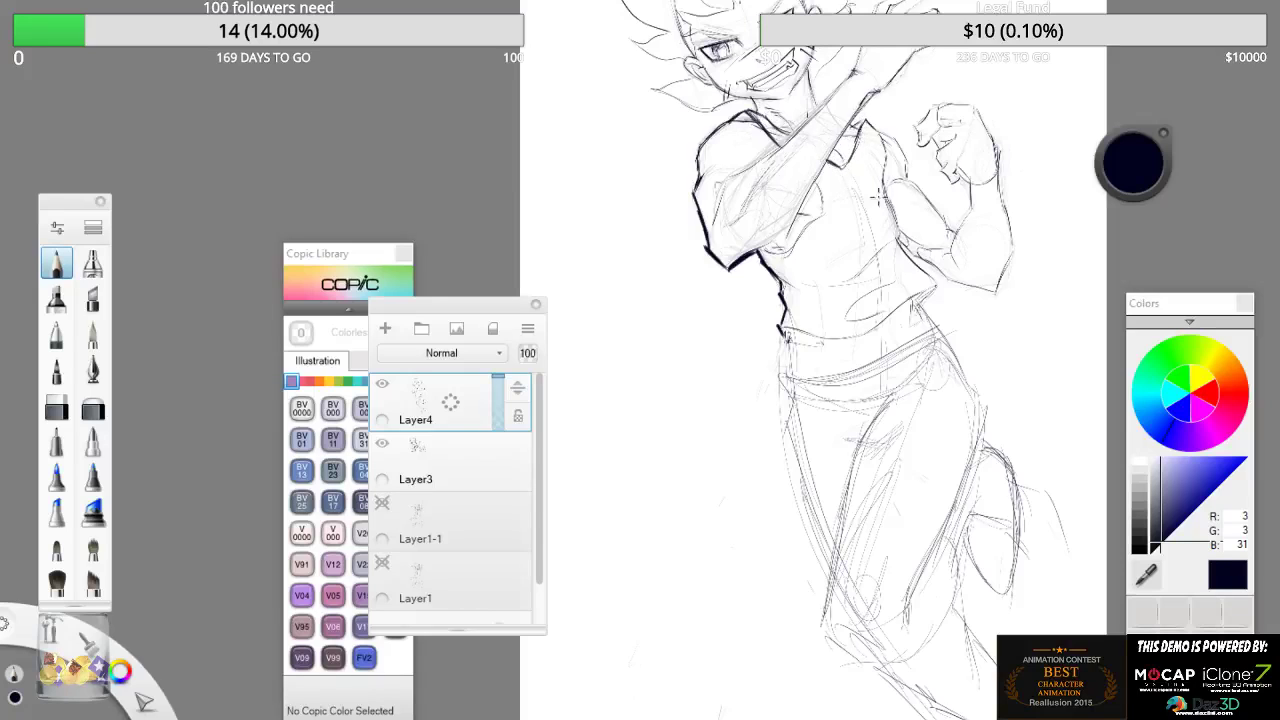
- Outline the shirt's right side and bottom hem in bold pencil strokes, down to the hem's right-hand corner
left_click_drag(884, 143, 902, 238)
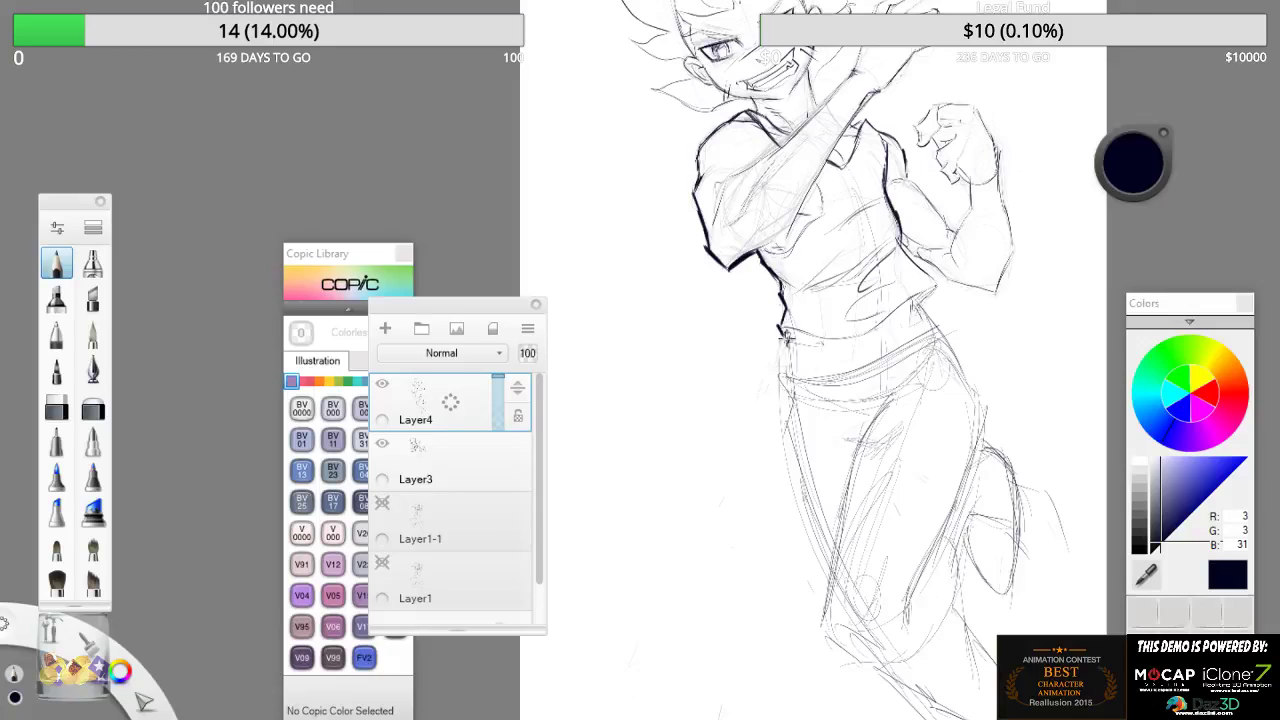
mouse_move(784, 336)
left_mouse_down()
mouse_move(862, 329)
mouse_move(921, 300)
left_mouse_up()
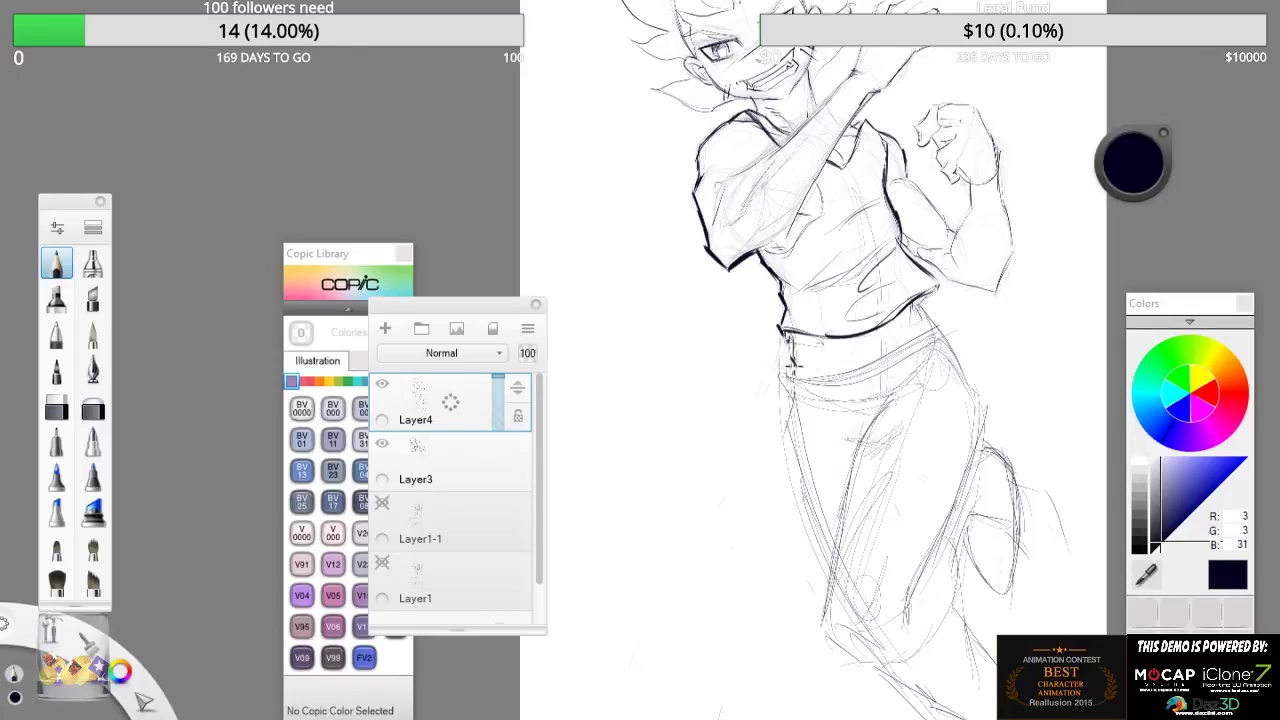
left_click_drag(908, 300, 936, 330)
- Draw the belt below the shirt hem with bold upper and lower edges and short vertical belt loops
left_click_drag(793, 373, 903, 356)
left_click_drag(832, 373, 935, 332)
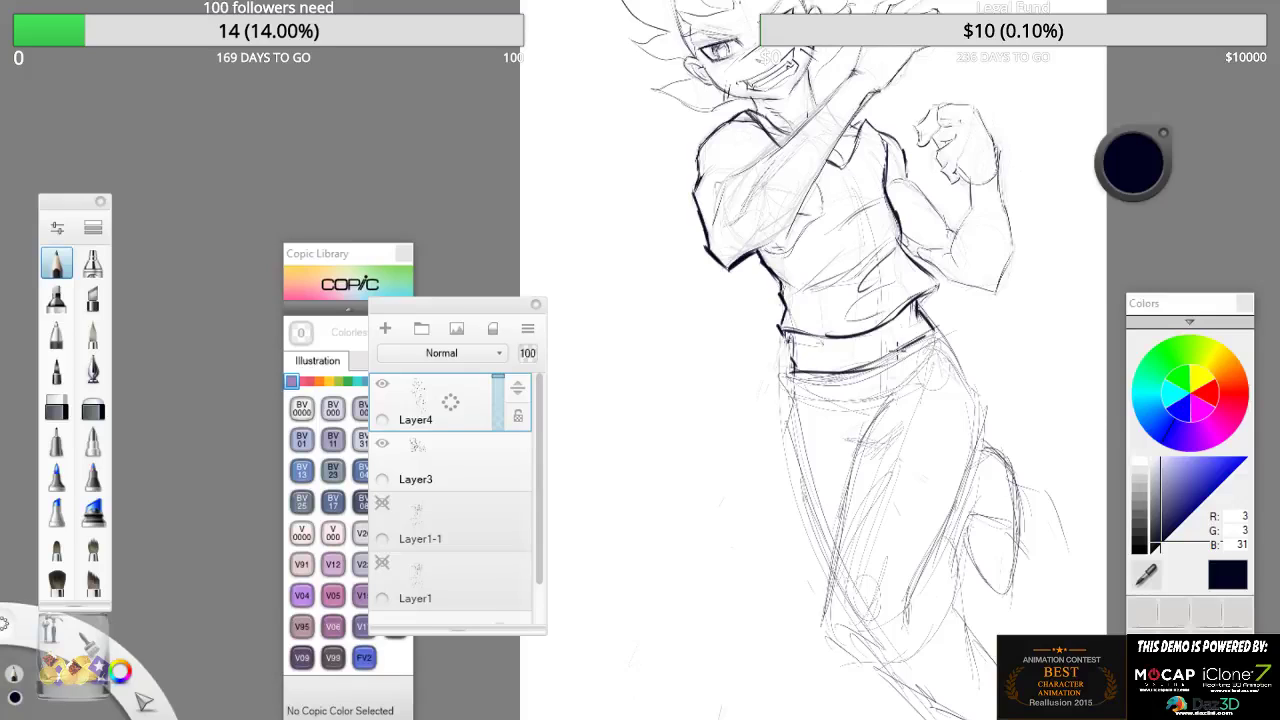
mouse_move(796, 362)
left_mouse_down()
mouse_move(854, 363)
mouse_move(932, 324)
left_mouse_up()
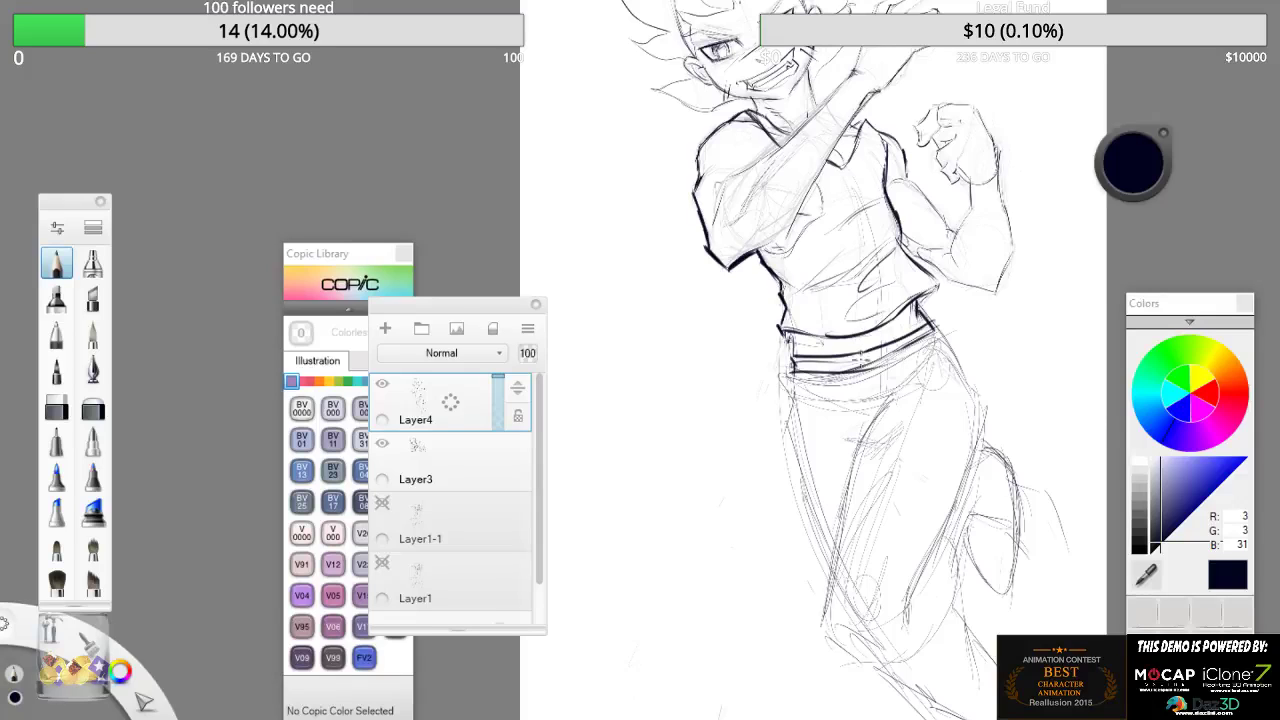
mouse_move(850, 348)
left_mouse_down()
mouse_move(860, 364)
mouse_move(886, 362)
left_mouse_up()
left_click_drag(804, 350, 816, 376)
left_click_drag(912, 328, 912, 346)
- Outline the trousers in bold strokes, covering the outer leg edges, crotch folds, front thigh and pointed knee
left_click_drag(788, 386, 818, 575)
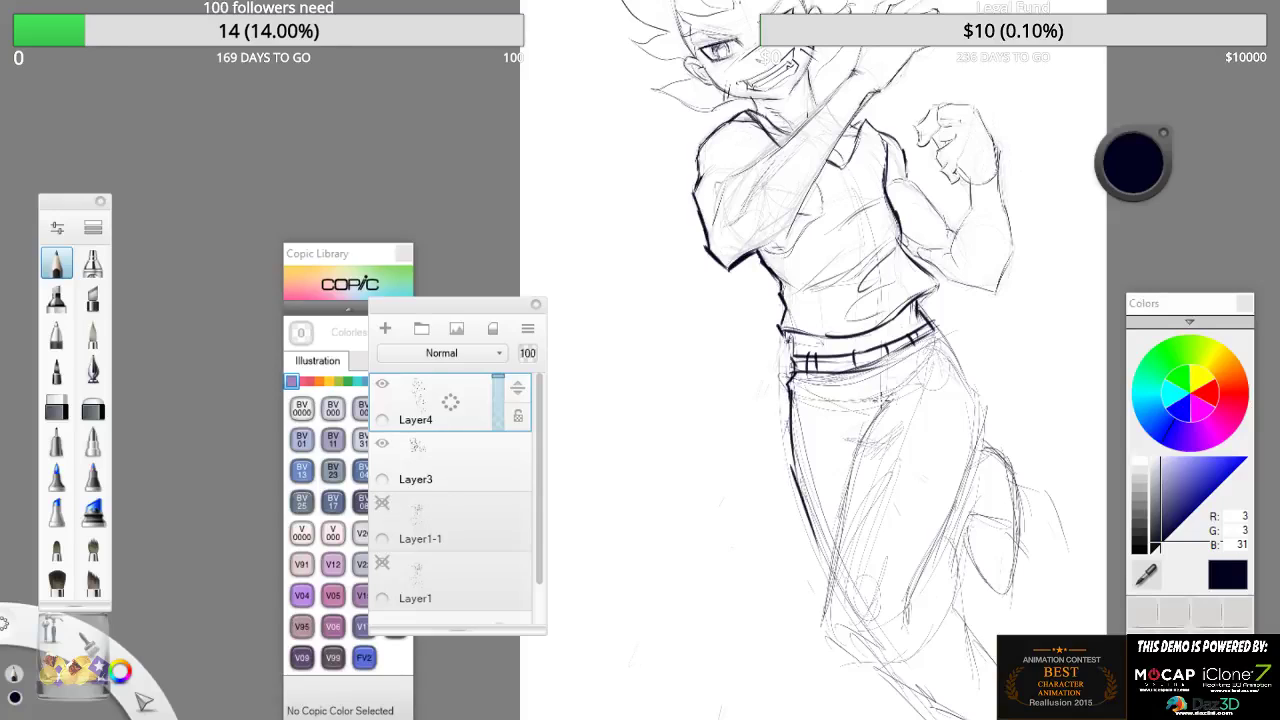
mouse_move(876, 406)
left_mouse_down()
mouse_move(934, 382)
mouse_move(910, 390)
mouse_move(843, 512)
mouse_move(815, 612)
mouse_move(850, 656)
mouse_move(962, 508)
mouse_move(978, 420)
left_mouse_up()
mouse_move(935, 336)
left_mouse_down()
mouse_move(966, 358)
mouse_move(992, 416)
left_mouse_up()
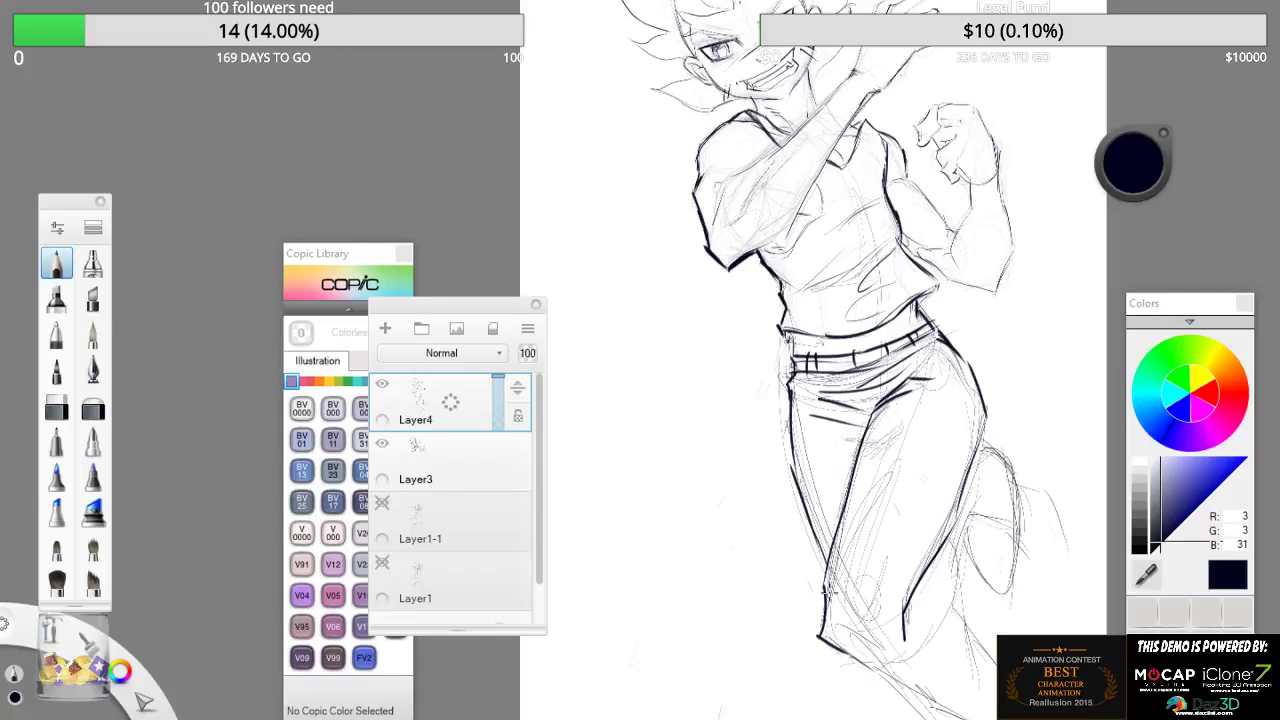
mouse_move(822, 638)
left_mouse_down()
mouse_move(878, 676)
mouse_move(916, 654)
mouse_move(955, 593)
mouse_move(951, 549)
left_mouse_up()
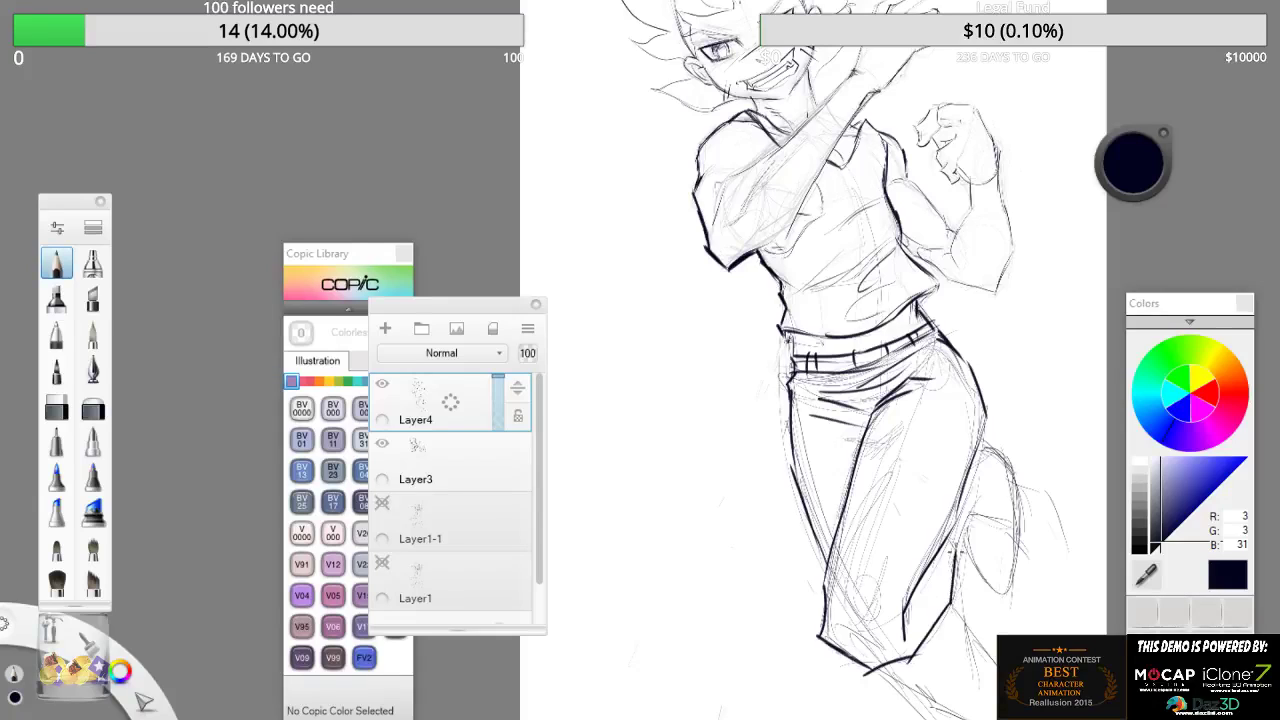
- Outline the raised lower leg behind the front thigh and the folds around it in bold strokes
mouse_move(960, 502)
left_mouse_down()
mouse_move(1000, 492)
mouse_move(980, 501)
mouse_move(993, 549)
left_mouse_up()
mouse_move(989, 552)
left_mouse_down()
mouse_move(957, 571)
mouse_move(978, 554)
mouse_move(1000, 462)
mouse_move(1008, 496)
mouse_move(995, 458)
mouse_move(1018, 560)
mouse_move(997, 637)
left_mouse_up()
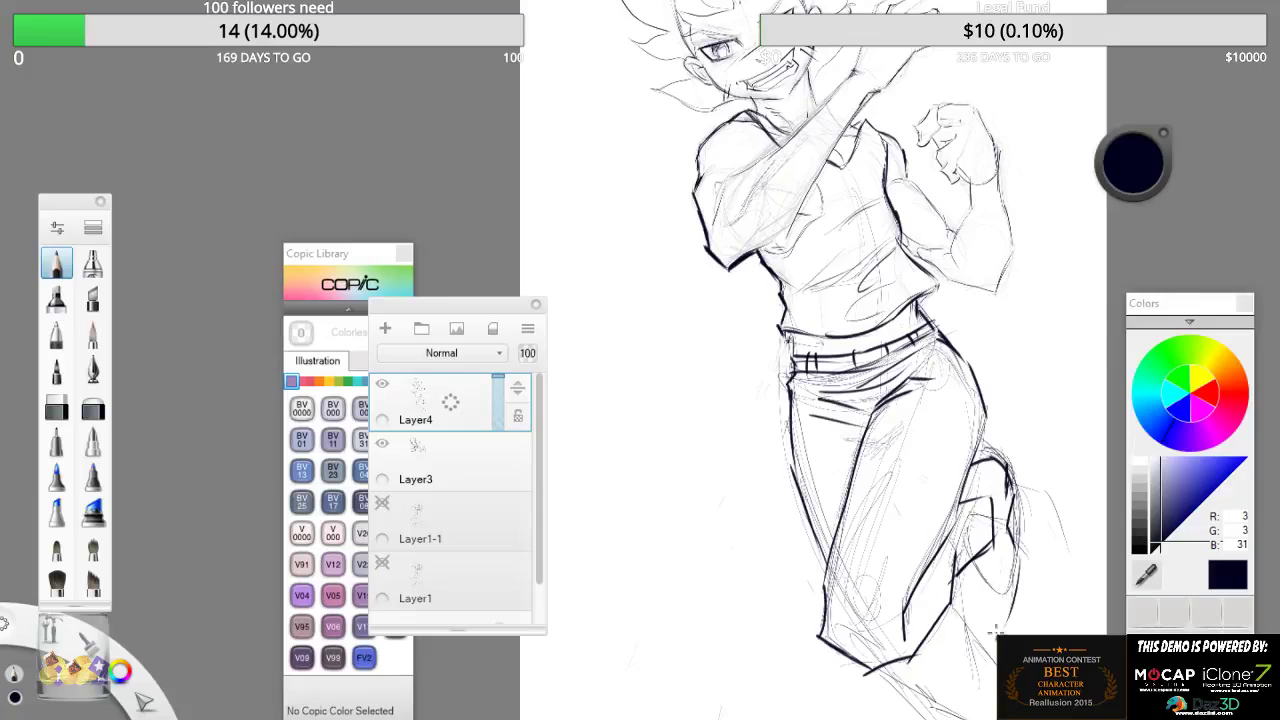
left_click_drag(964, 566, 991, 630)
left_click_drag(1007, 607, 992, 641)
mouse_move(957, 502)
left_mouse_down()
mouse_move(982, 498)
mouse_move(995, 545)
left_mouse_up()
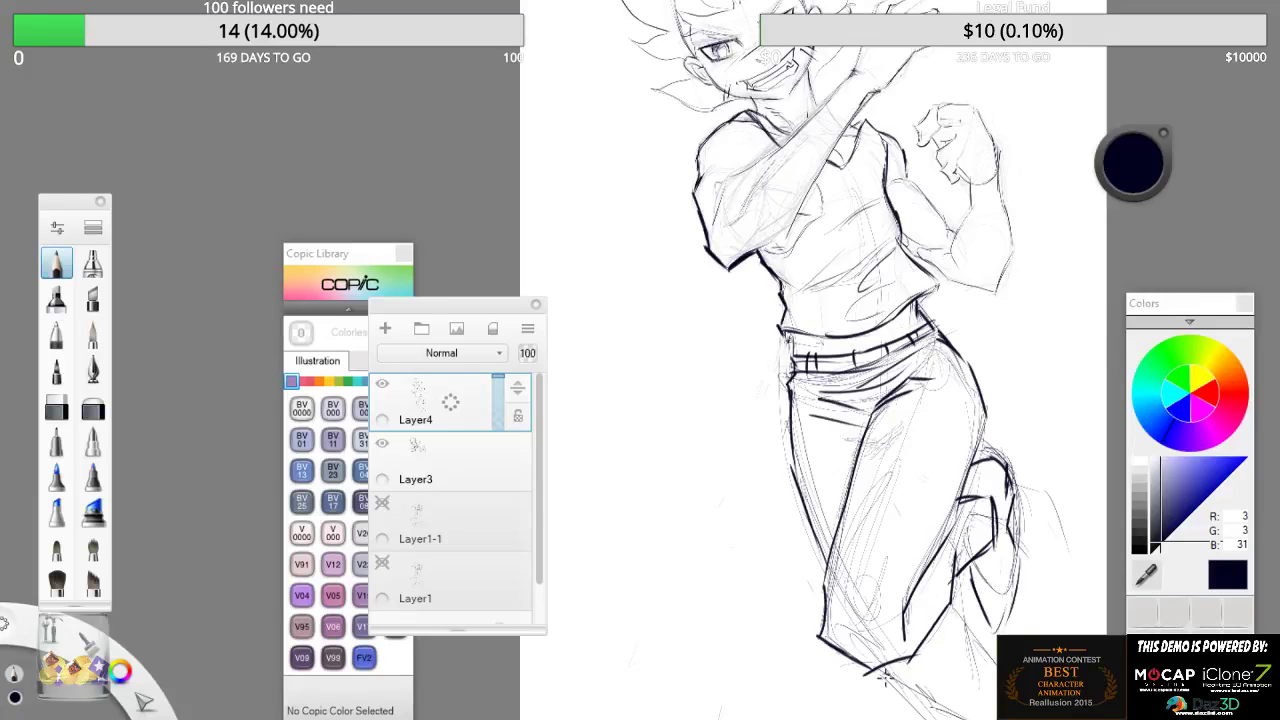
- Outline the leg edges below the front knee and add light construction strokes inside the front thigh
left_click_drag(884, 674, 926, 690)
left_click_drag(952, 602, 996, 692)
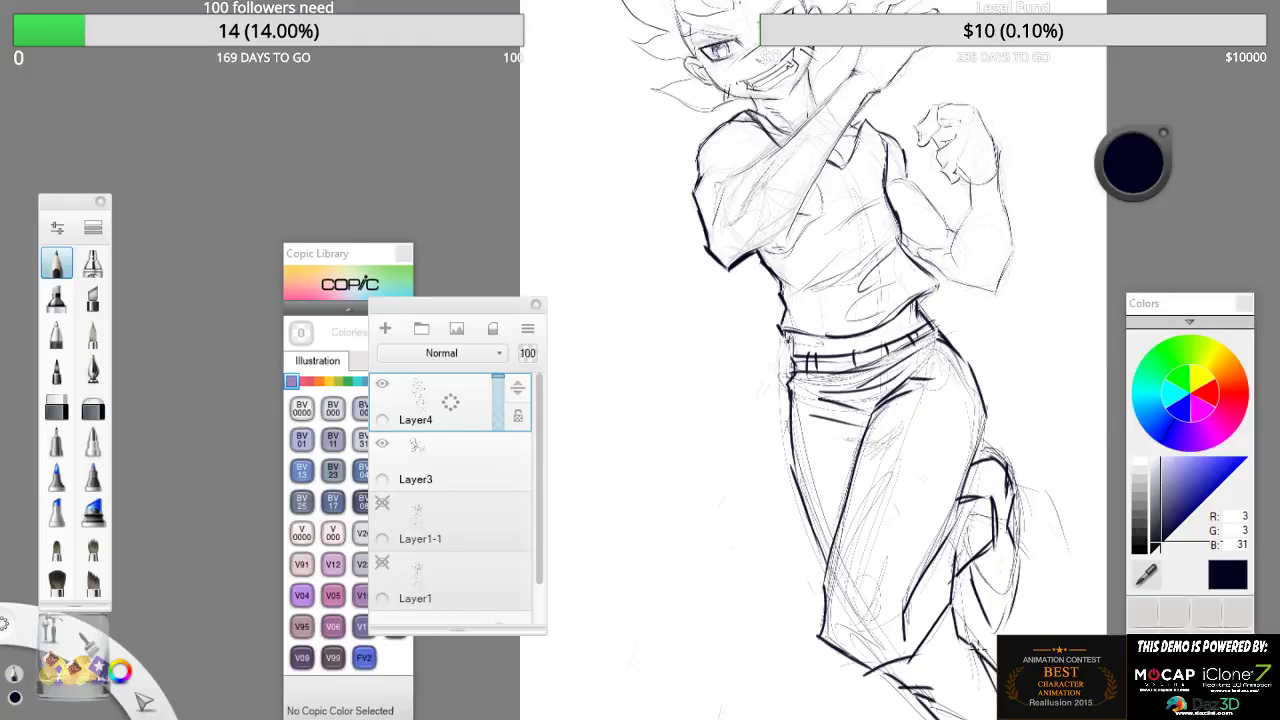
mouse_move(870, 480)
left_mouse_down()
mouse_move(845, 630)
mouse_move(870, 648)
left_mouse_up()
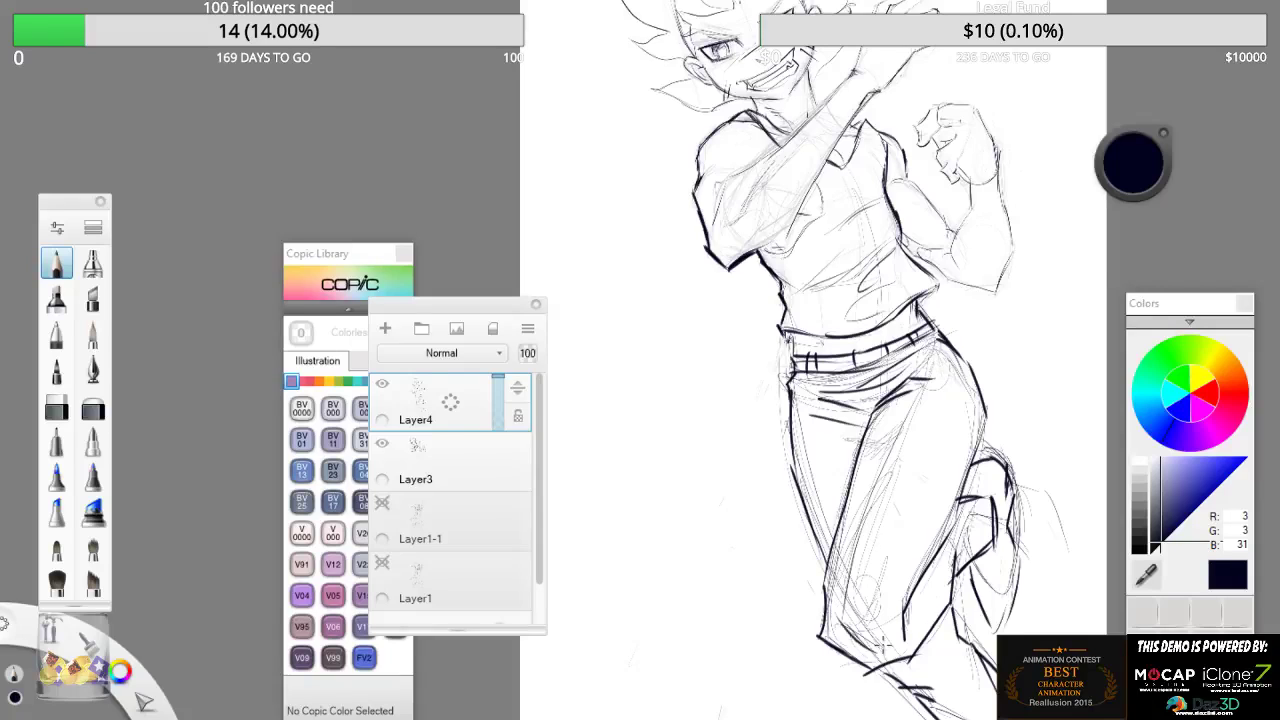
- Add fold strokes inside the front knee and along the edge of the front thigh beside the raised lower leg
mouse_move(870, 598)
left_mouse_down()
mouse_move(884, 634)
mouse_move(828, 628)
mouse_move(888, 638)
left_mouse_up()
left_click_drag(954, 515, 930, 568)
left_click_drag(966, 484, 953, 514)
- Outline the fist arm in bold strokes, covering the underside, outer forearm edge and inner elbow
mouse_move(900, 242)
left_mouse_down()
mouse_move(953, 287)
mouse_move(997, 292)
left_mouse_up()
left_click_drag(1003, 168, 1007, 276)
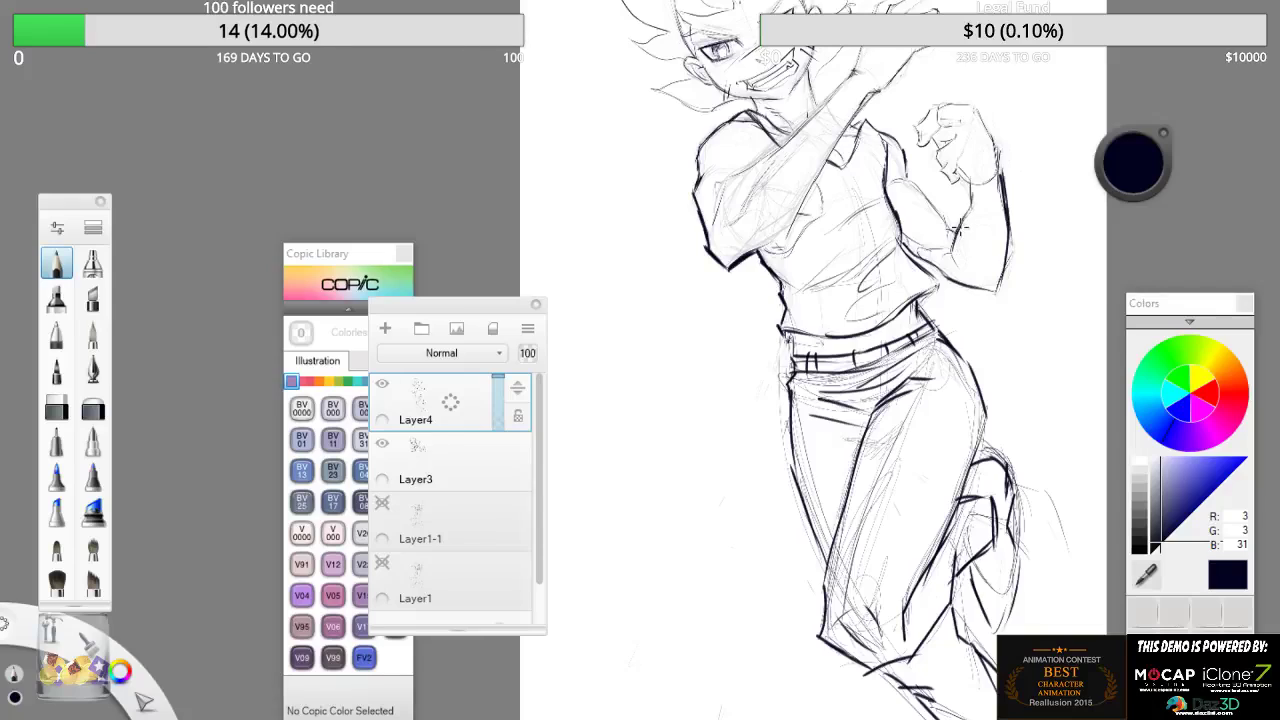
left_click_drag(918, 186, 955, 236)
- Draw curved bandage wraps across the forearm crossing the chest, from near the elbow up to the wrist
mouse_move(857, 58)
left_mouse_down()
mouse_move(862, 95)
mouse_move(846, 88)
mouse_move(856, 103)
mouse_move(816, 107)
left_mouse_up()
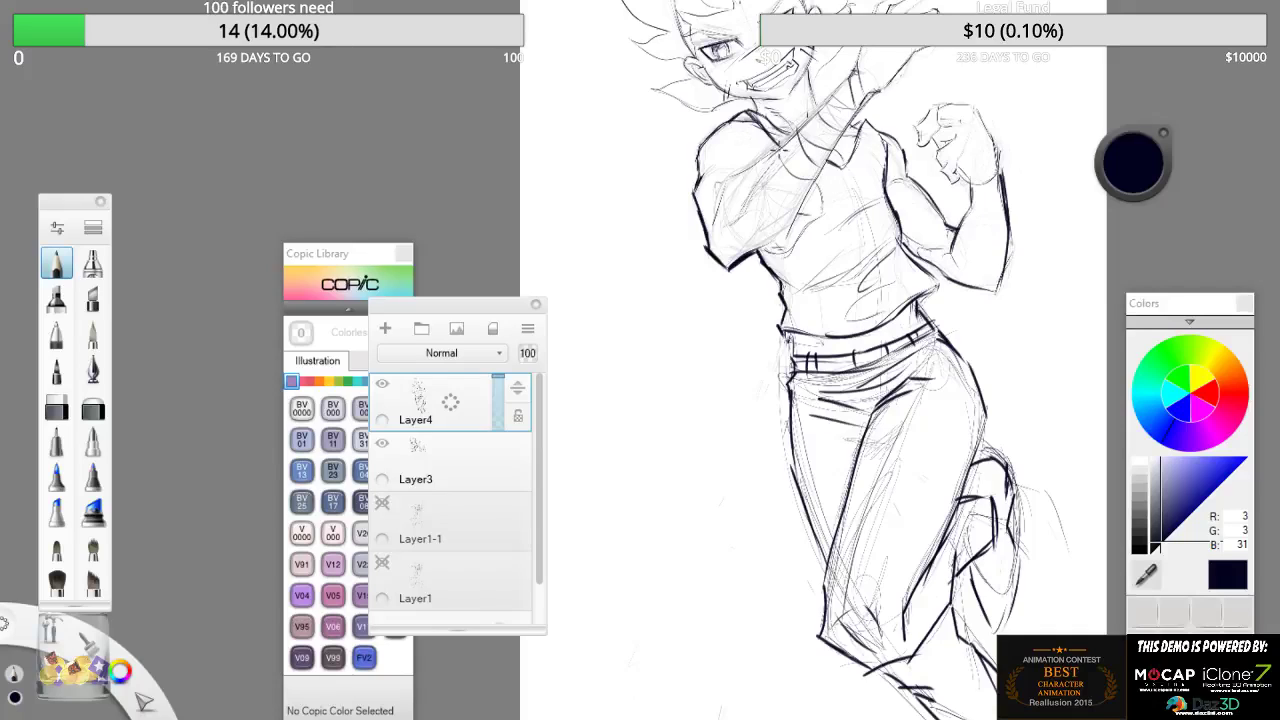
left_click_drag(763, 165, 799, 202)
mouse_move(761, 164)
left_mouse_down()
mouse_move(801, 208)
mouse_move(855, 113)
mouse_move(814, 116)
mouse_move(853, 71)
left_mouse_up()
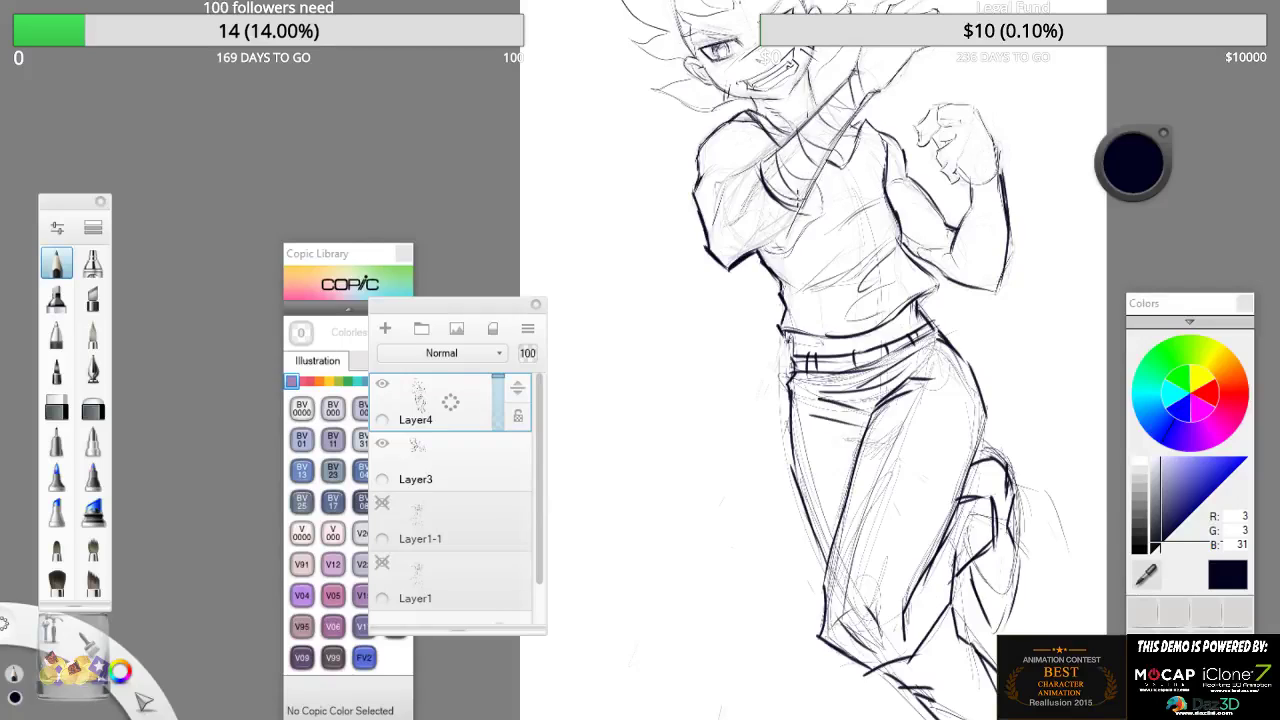
mouse_move(797, 170)
left_mouse_down()
mouse_move(812, 130)
mouse_move(845, 146)
left_mouse_up()
left_click_drag(824, 92, 858, 118)
left_click_drag(865, 64, 882, 80)
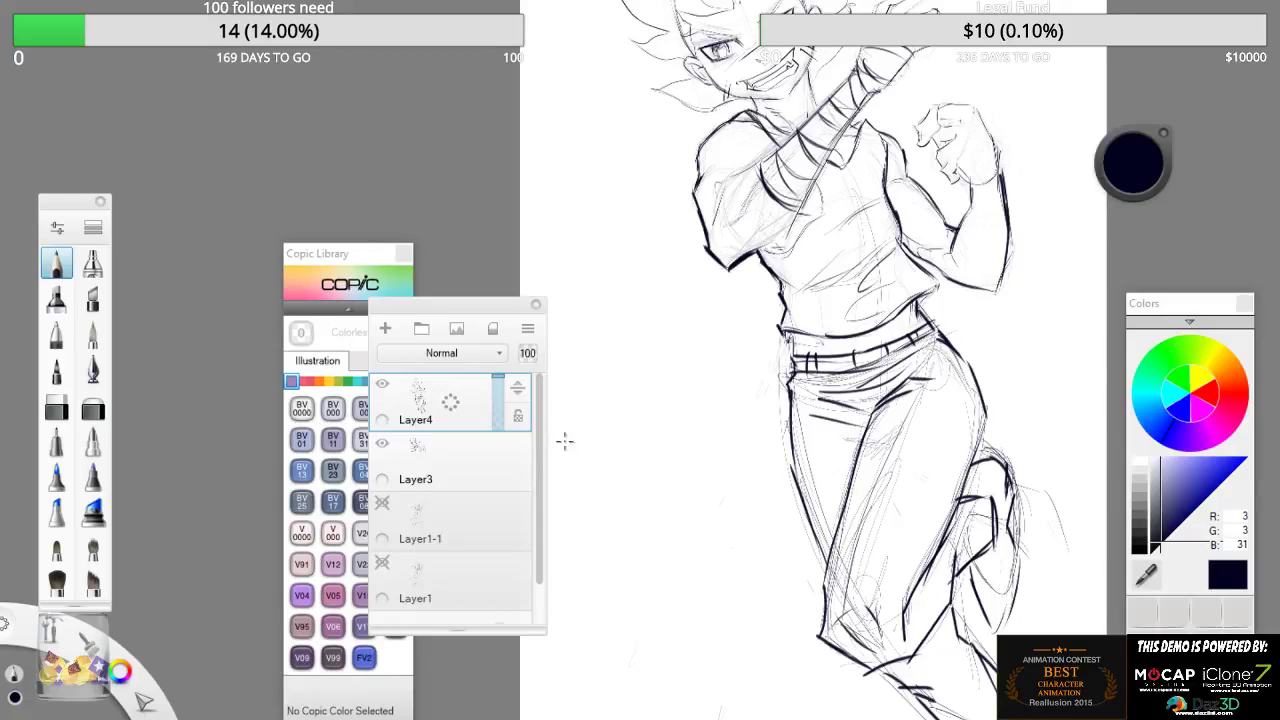
- Lasso the open raised hand with its wrist wraps and enlarge it slightly
left_click(445, 3)
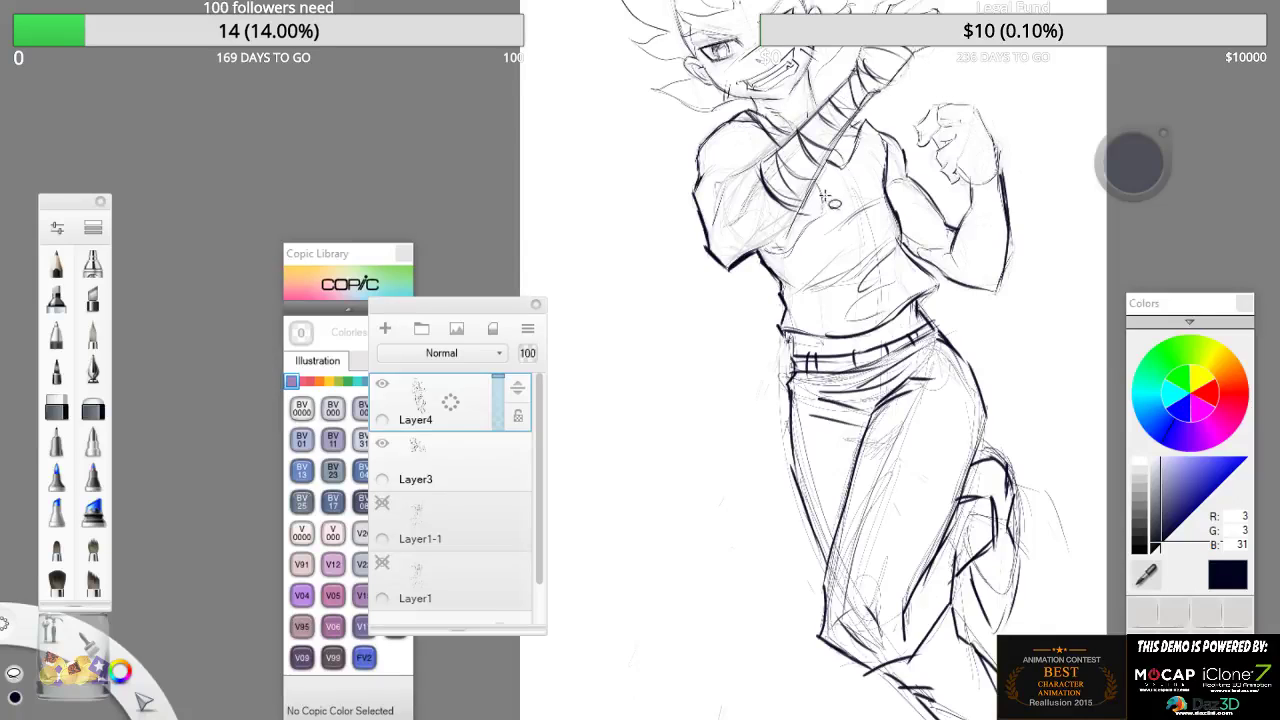
left_click_drag(897, 178, 887, 368)
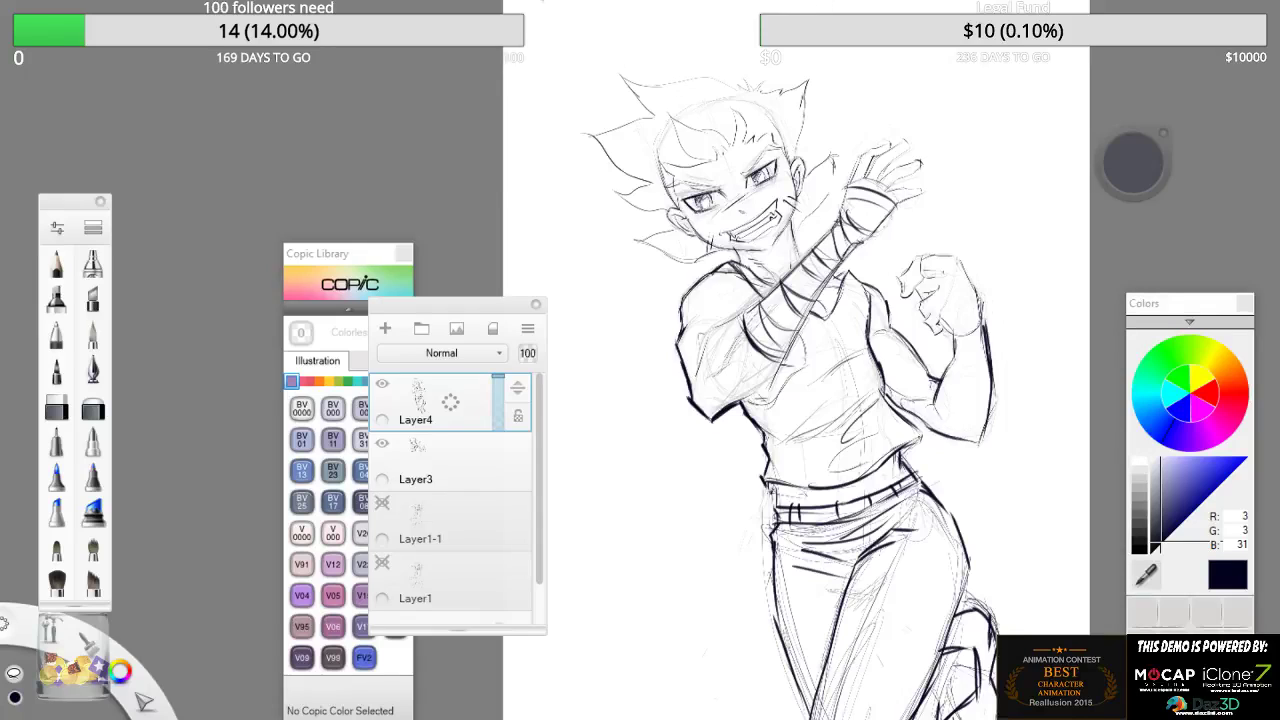
mouse_move(934, 147)
left_mouse_down()
mouse_move(896, 252)
mouse_move(845, 215)
mouse_move(857, 247)
mouse_move(908, 244)
mouse_move(907, 262)
mouse_move(901, 248)
left_mouse_up()
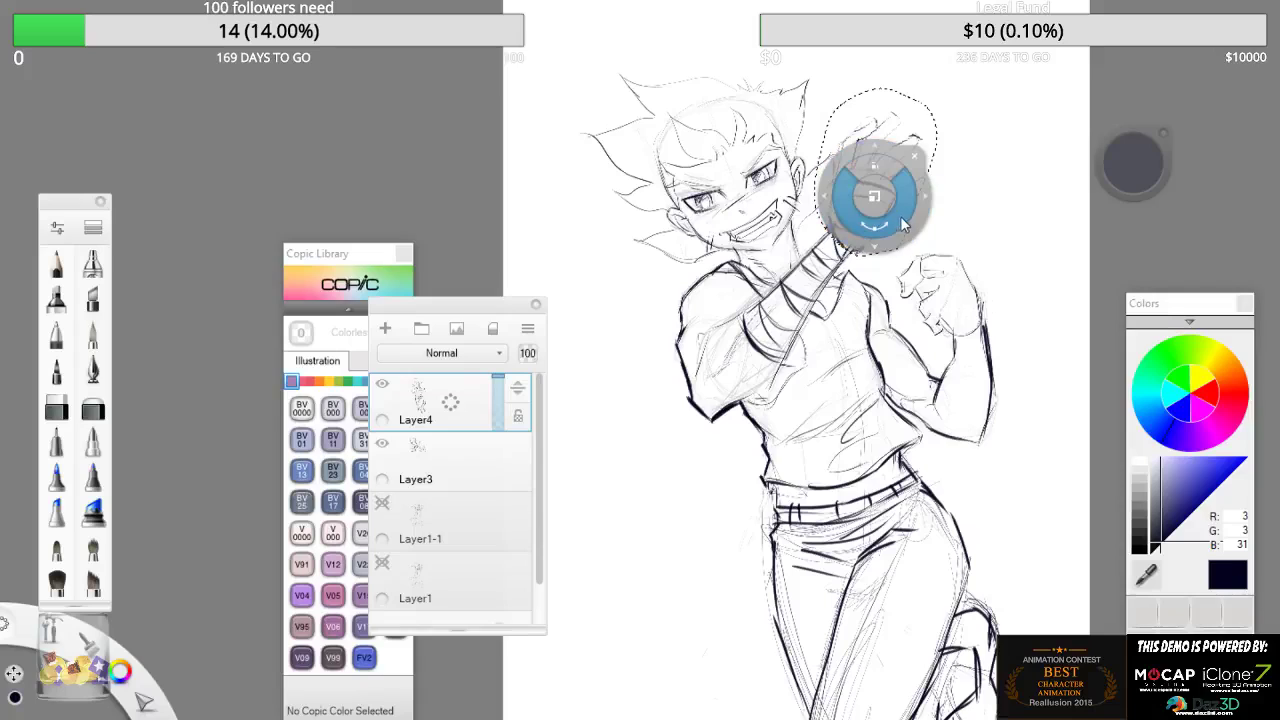
left_click(915, 158)
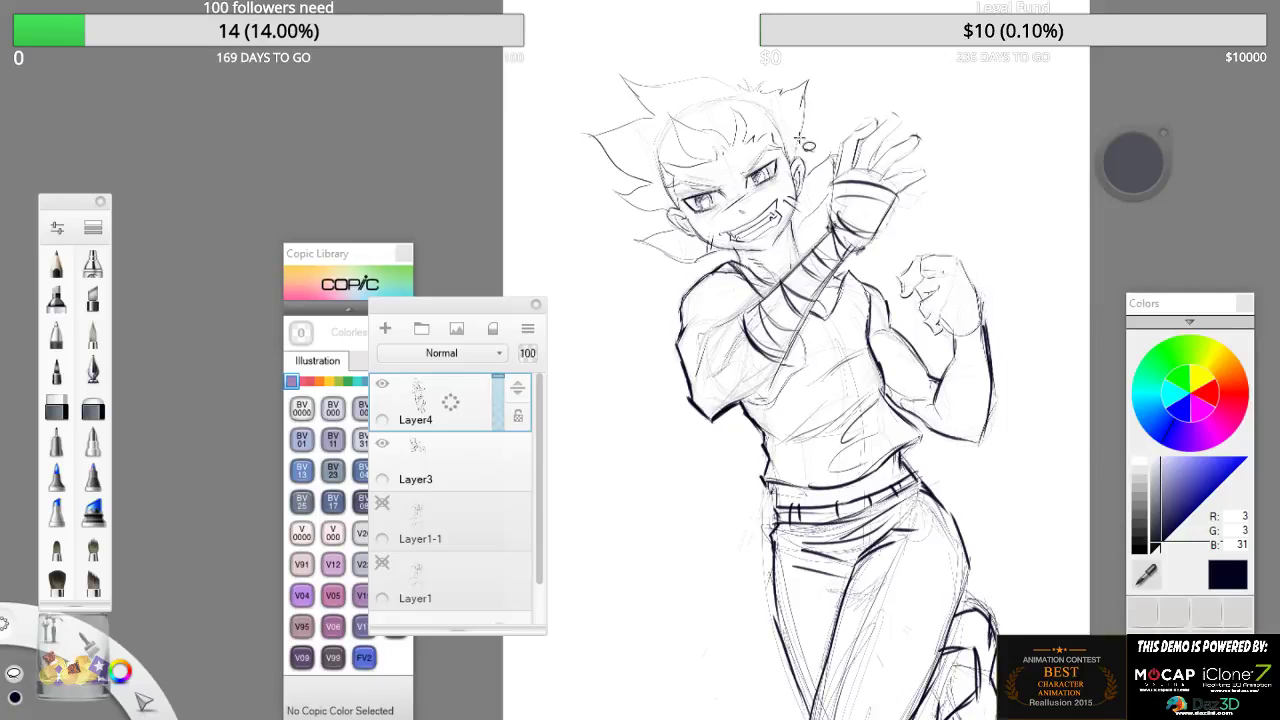
- Outline the hair spikes beside the face in bold pencil strokes, from below the ear up to the large side spike
key("space")
mouse_move(841, 178)
left_mouse_down()
mouse_move(920, 100)
mouse_move(953, 147)
mouse_move(949, 179)
mouse_move(899, 159)
mouse_move(972, 104)
mouse_move(1003, 126)
mouse_move(1060, 112)
left_mouse_up()
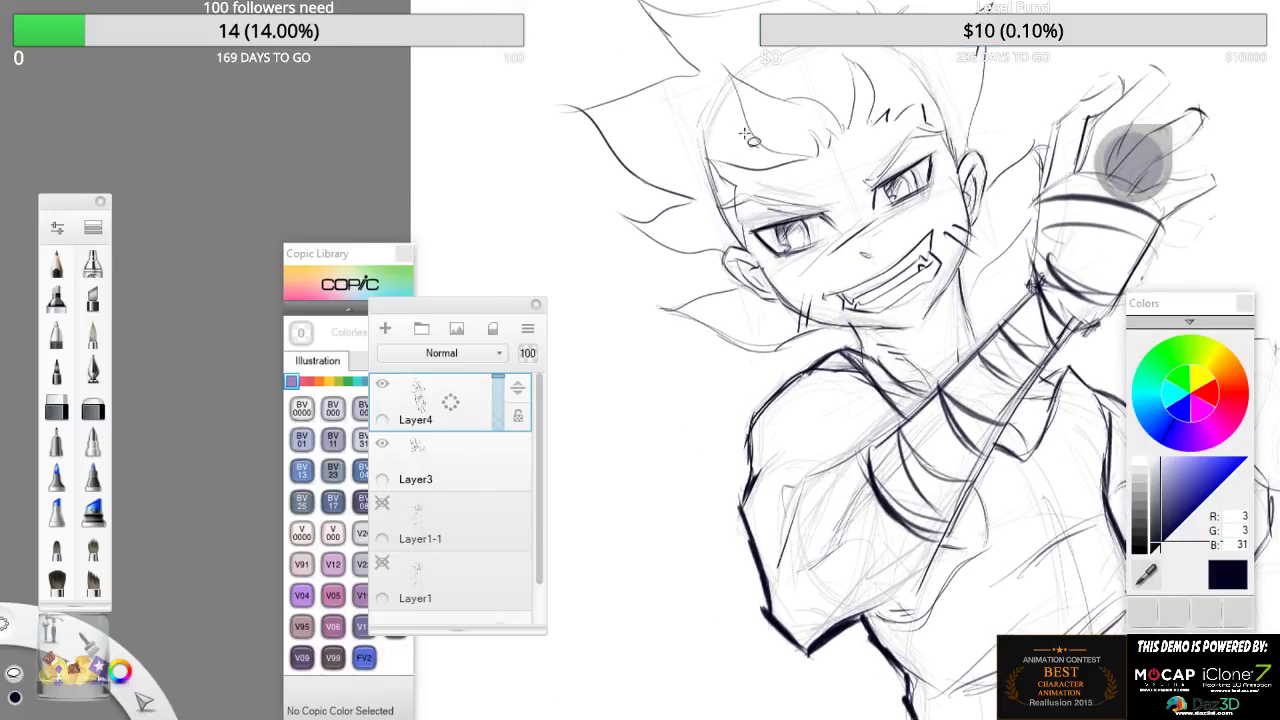
left_click(56, 262)
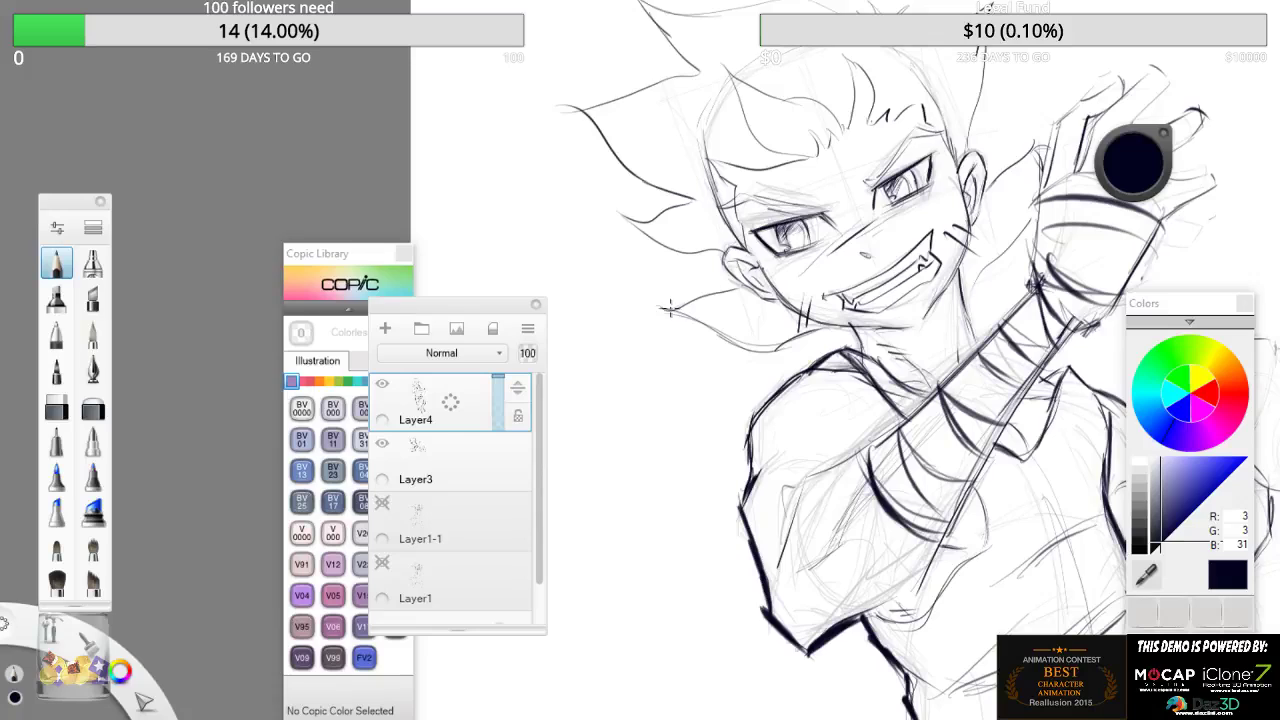
mouse_move(740, 288)
left_mouse_down()
mouse_move(662, 308)
mouse_move(776, 350)
mouse_move(830, 333)
left_mouse_up()
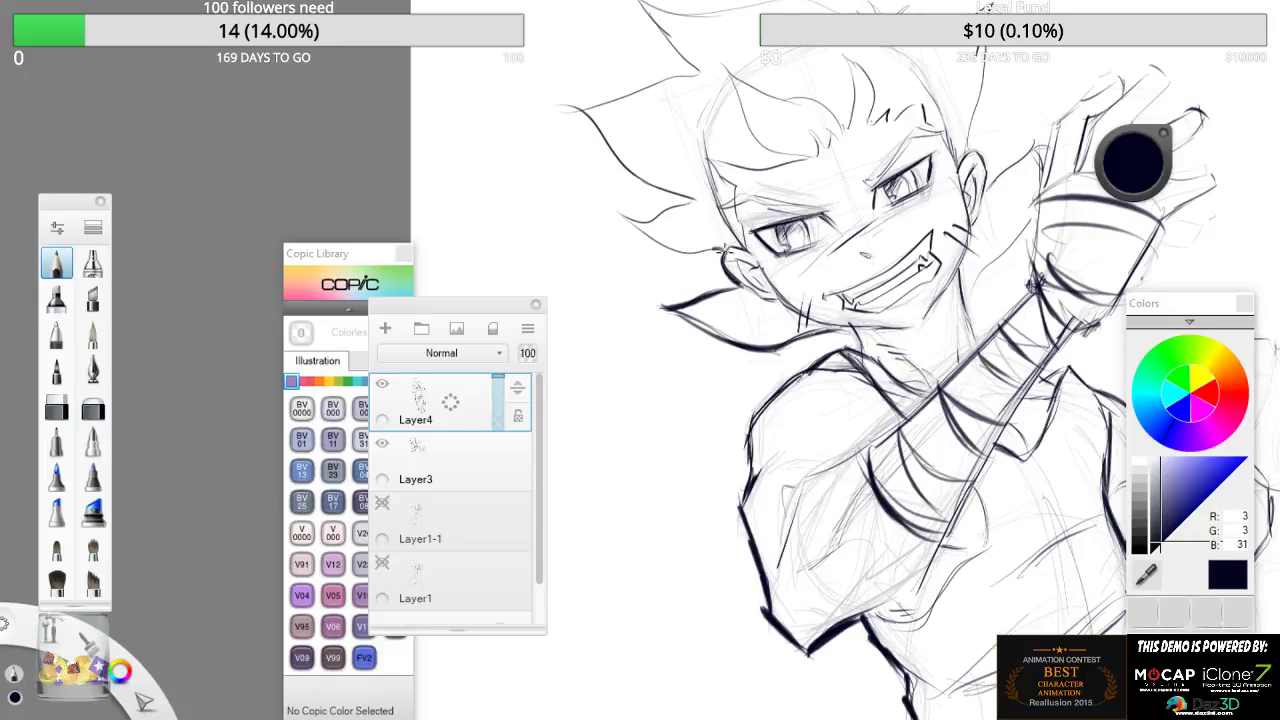
mouse_move(727, 249)
left_mouse_down()
mouse_move(621, 215)
mouse_move(697, 197)
mouse_move(560, 100)
mouse_move(600, 112)
mouse_move(628, 172)
mouse_move(590, 122)
mouse_move(704, 78)
left_mouse_up()
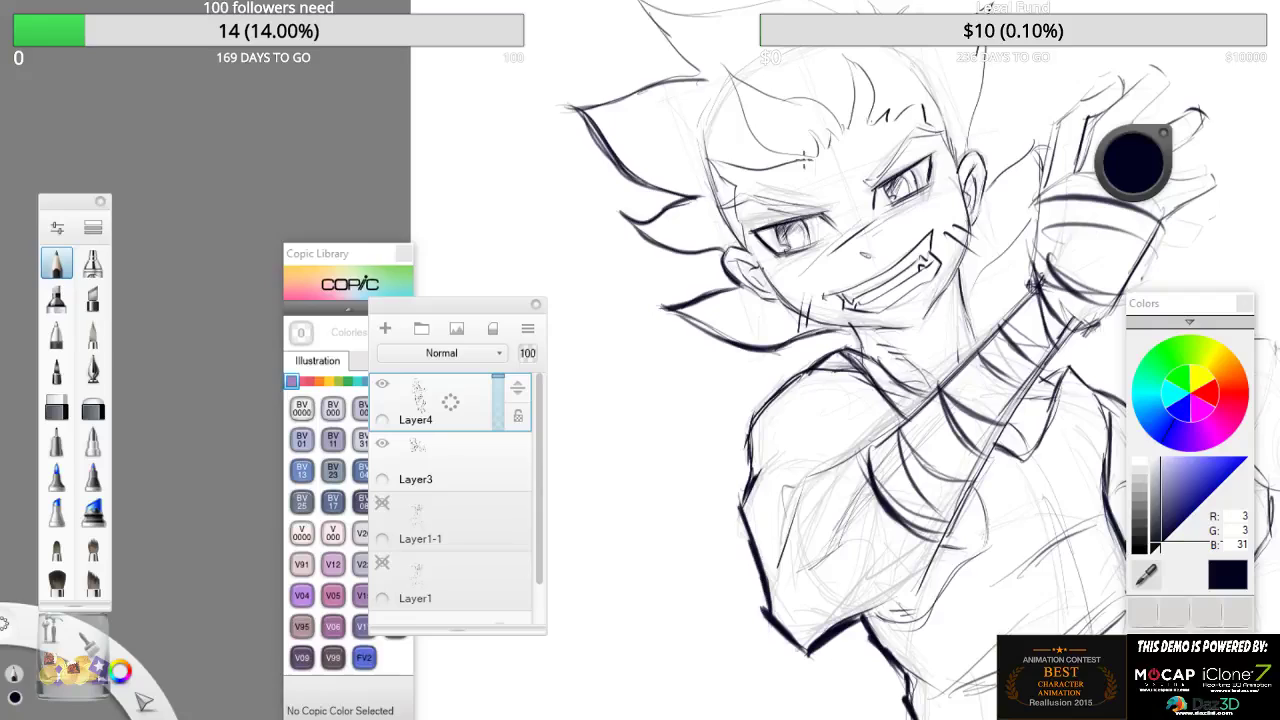
- Reinforce the fringe locks and hairline across the forehead and the jawline with bold strokes
mouse_move(808, 158)
left_mouse_down()
mouse_move(700, 155)
mouse_move(745, 190)
mouse_move(737, 181)
mouse_move(738, 230)
mouse_move(770, 272)
mouse_move(752, 255)
left_mouse_up()
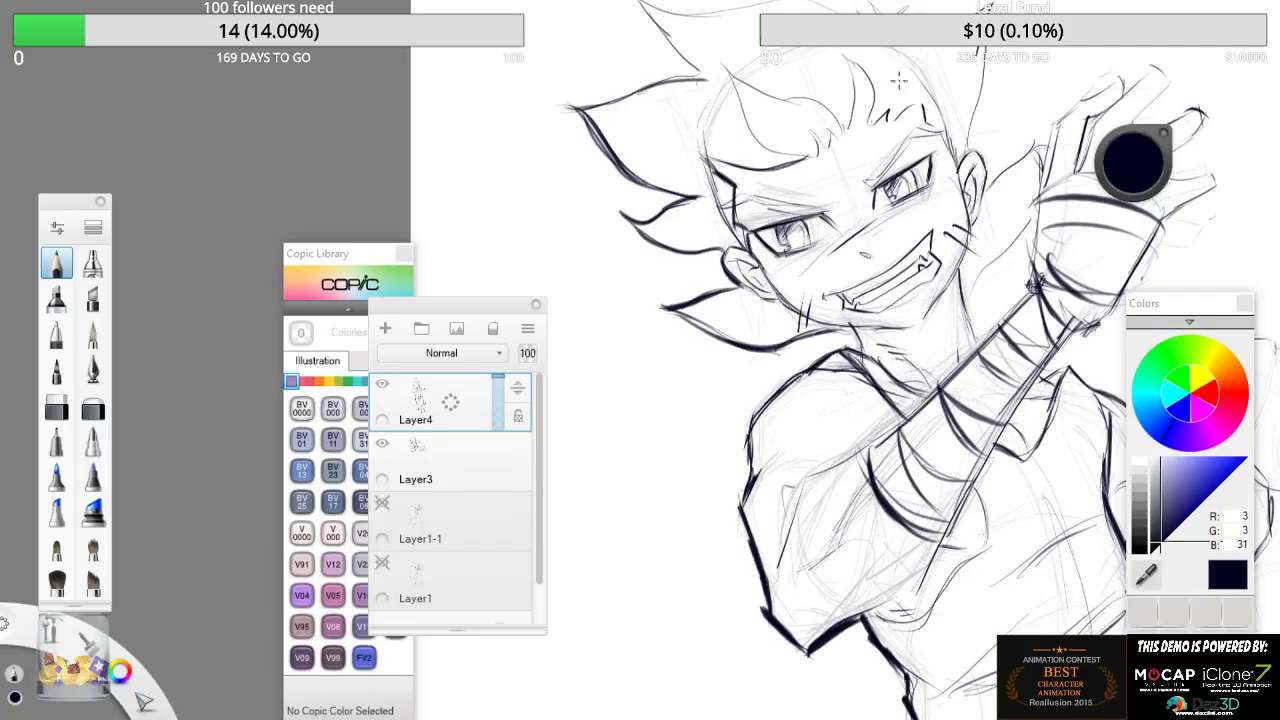
mouse_move(785, 154)
left_mouse_down()
mouse_move(730, 64)
mouse_move(842, 139)
mouse_move(849, 53)
left_mouse_up()
mouse_move(873, 118)
left_mouse_down()
mouse_move(877, 96)
mouse_move(850, 134)
left_mouse_up()
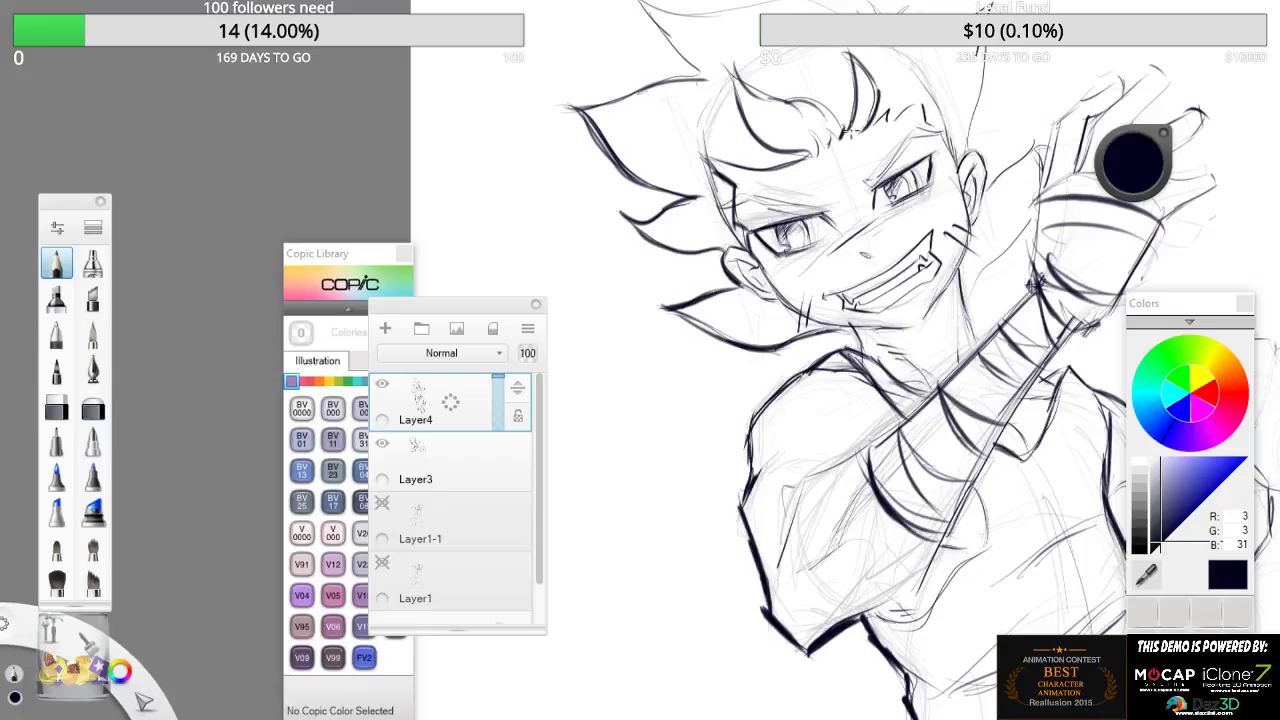
mouse_move(916, 106)
left_mouse_down()
mouse_move(899, 121)
mouse_move(947, 152)
left_mouse_up()
mouse_move(756, 264)
left_mouse_down()
mouse_move(792, 304)
mouse_move(854, 328)
left_mouse_up()
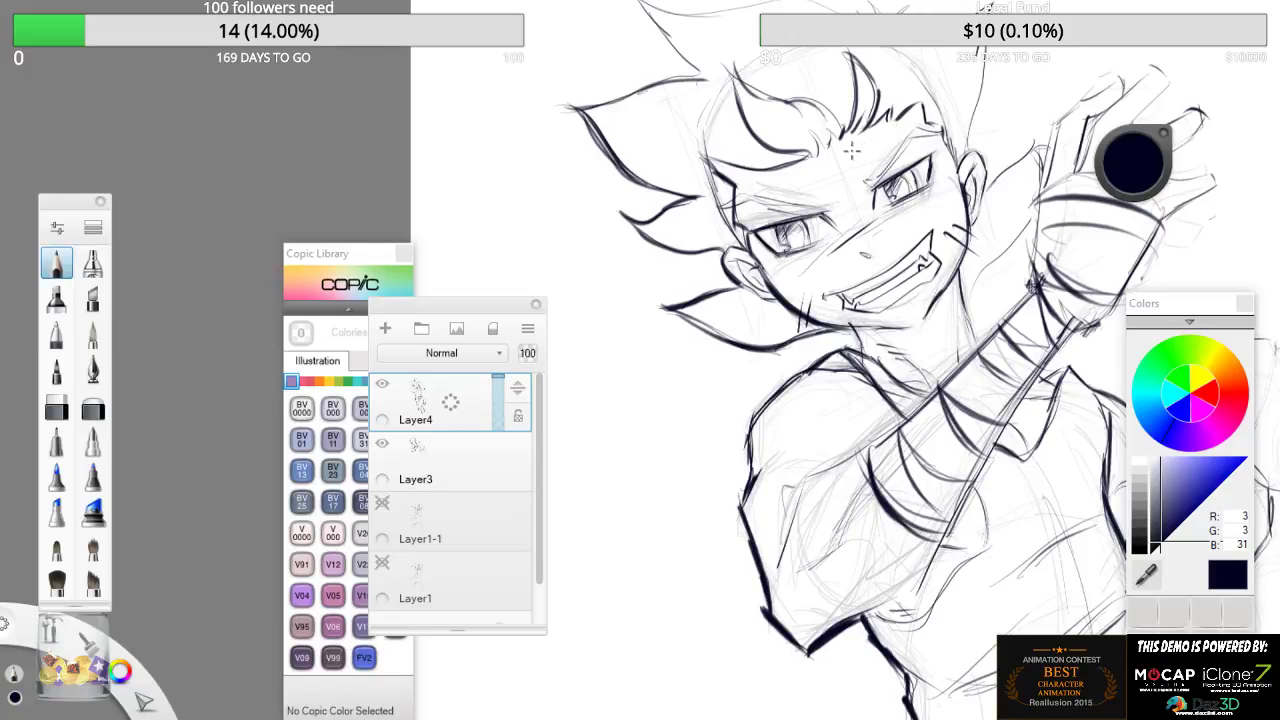
- Outline the top of the hair in bold strokes, from the tall spike across the crown to the spike above the far ear
key("space")
left_click_drag(894, 174, 857, 315)
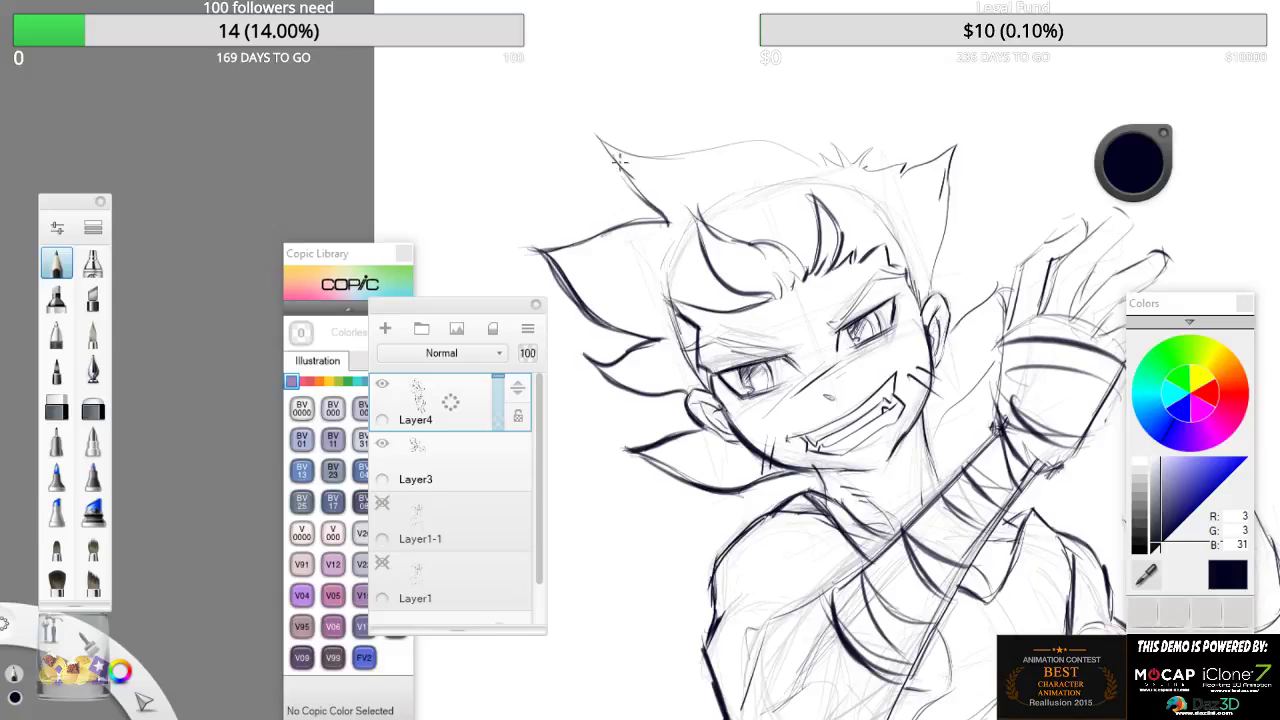
mouse_move(620, 161)
left_mouse_down()
mouse_move(591, 109)
mouse_move(667, 219)
mouse_move(590, 111)
mouse_move(662, 150)
mouse_move(788, 130)
mouse_move(830, 168)
mouse_move(896, 123)
mouse_move(863, 166)
mouse_move(889, 157)
mouse_move(922, 124)
left_mouse_up()
mouse_move(900, 182)
left_mouse_down()
mouse_move(924, 122)
mouse_move(950, 152)
mouse_move(932, 300)
left_mouse_up()
- Draw the angry slanted eyebrows over both eyes with bold strokes
mouse_move(714, 336)
left_mouse_down()
mouse_move(684, 348)
mouse_move(777, 344)
left_mouse_up()
mouse_move(700, 336)
left_mouse_down()
mouse_move(766, 354)
mouse_move(751, 352)
mouse_move(830, 323)
mouse_move(900, 266)
left_mouse_up()
mouse_move(826, 332)
left_mouse_down()
mouse_move(874, 268)
mouse_move(902, 266)
left_mouse_up()
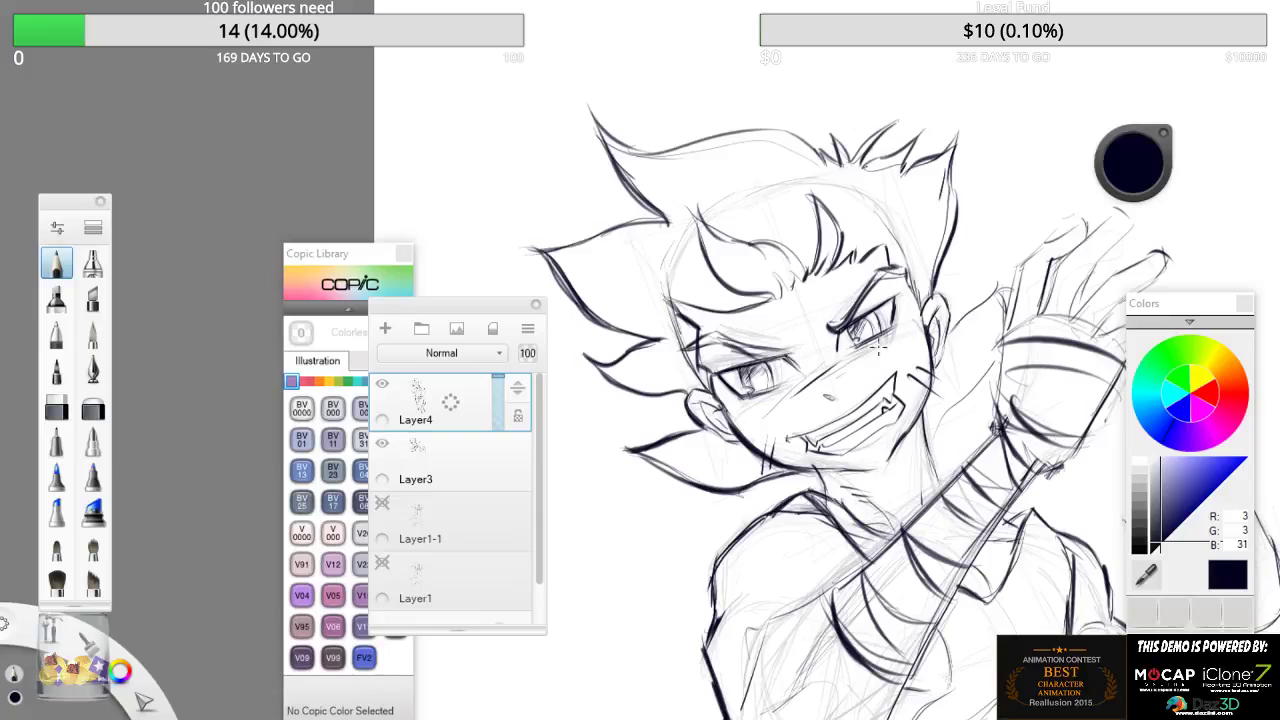
- Darken the eye outlines and pupils, the nose, and the upper lip and fang corners of the grinning mouth
mouse_move(820, 436)
left_mouse_down()
mouse_move(796, 452)
mouse_move(824, 448)
left_mouse_up()
left_click_drag(807, 441, 820, 449)
left_click_drag(888, 399, 889, 402)
mouse_move(758, 376)
left_mouse_down()
mouse_move(768, 388)
mouse_move(742, 398)
mouse_move(762, 361)
mouse_move(788, 360)
mouse_move(744, 394)
left_mouse_up()
mouse_move(838, 336)
left_mouse_down()
mouse_move(904, 288)
mouse_move(893, 328)
mouse_move(844, 350)
mouse_move(874, 343)
left_mouse_up()
mouse_move(755, 366)
left_mouse_down()
mouse_move(768, 390)
mouse_move(746, 390)
mouse_move(756, 396)
mouse_move(766, 370)
mouse_move(728, 373)
left_mouse_up()
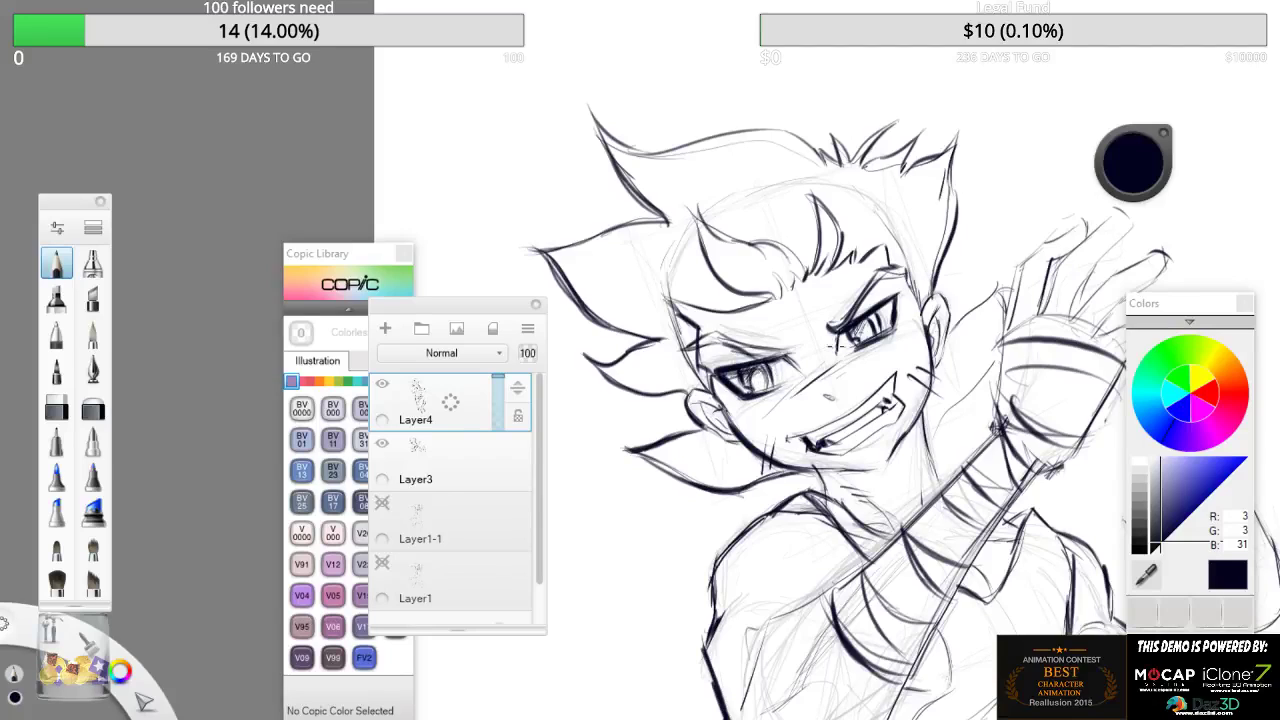
left_click_drag(868, 324, 856, 338)
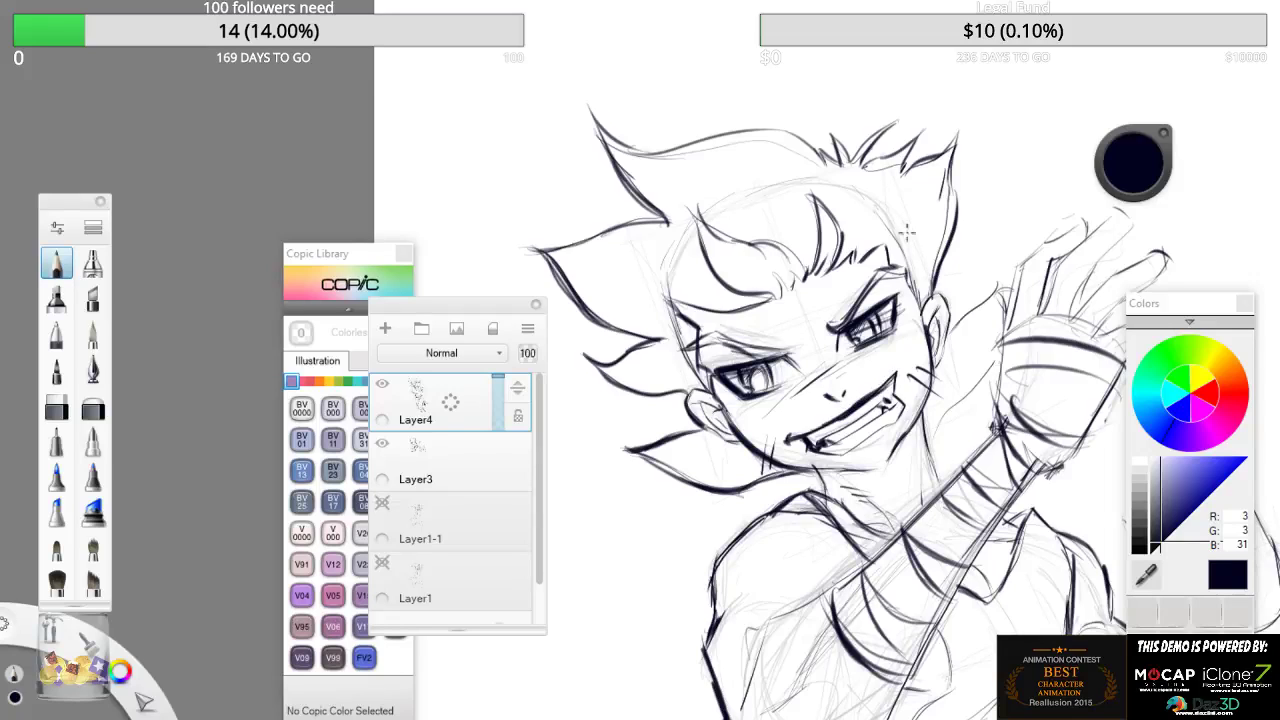
- Add hair strokes rising from the temple toward the crown on the far side of the head
mouse_move(897, 257)
left_mouse_down()
mouse_move(906, 194)
mouse_move(909, 263)
mouse_move(854, 168)
left_mouse_up()
mouse_move(856, 179)
left_mouse_down()
mouse_move(870, 214)
mouse_move(860, 233)
left_mouse_up()
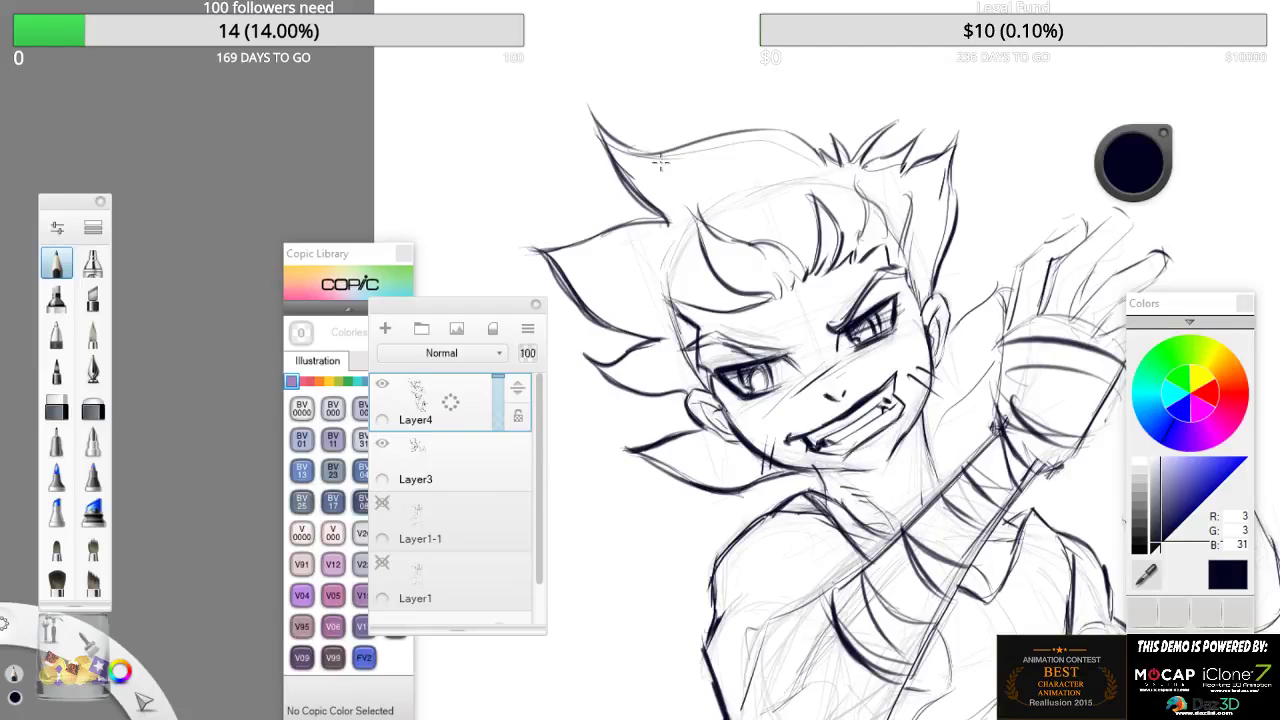
- Outline the arm crossing the chest in bold strokes and add muscle lines on its upper arm and elbow
key("space")
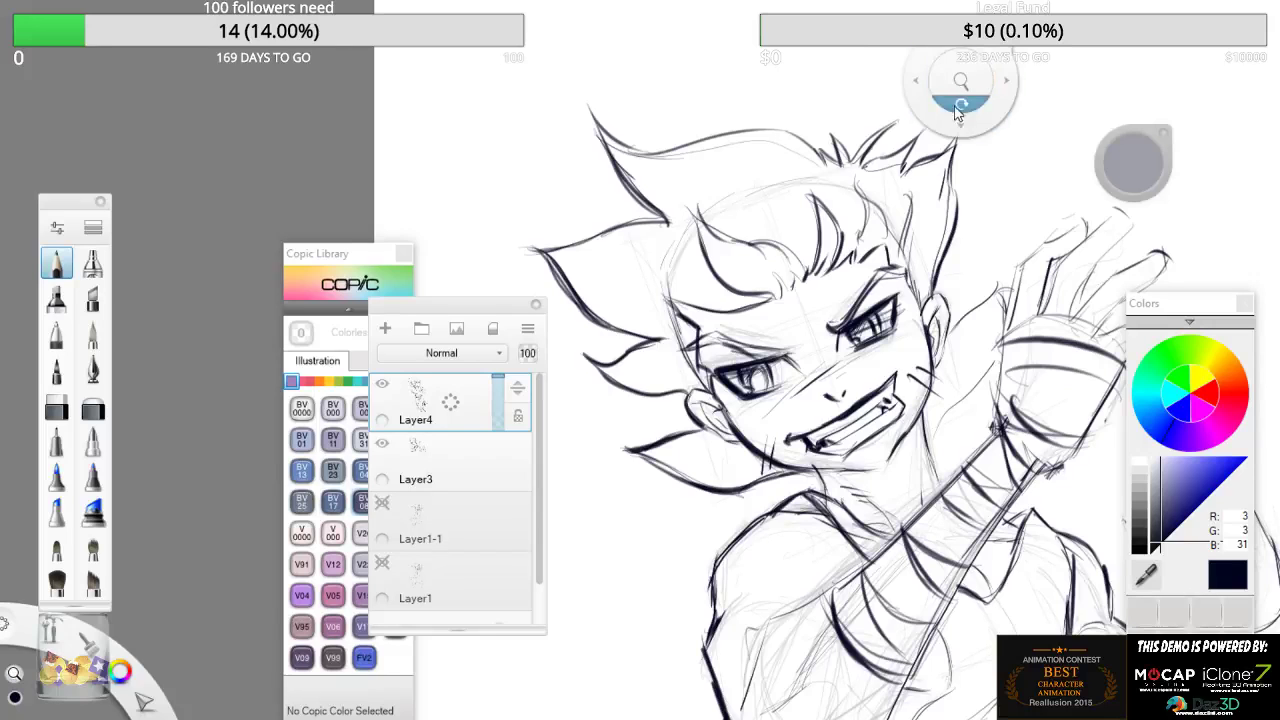
left_click_drag(961, 110, 960, 75)
key("space")
left_click_drag(957, 246, 936, 157)
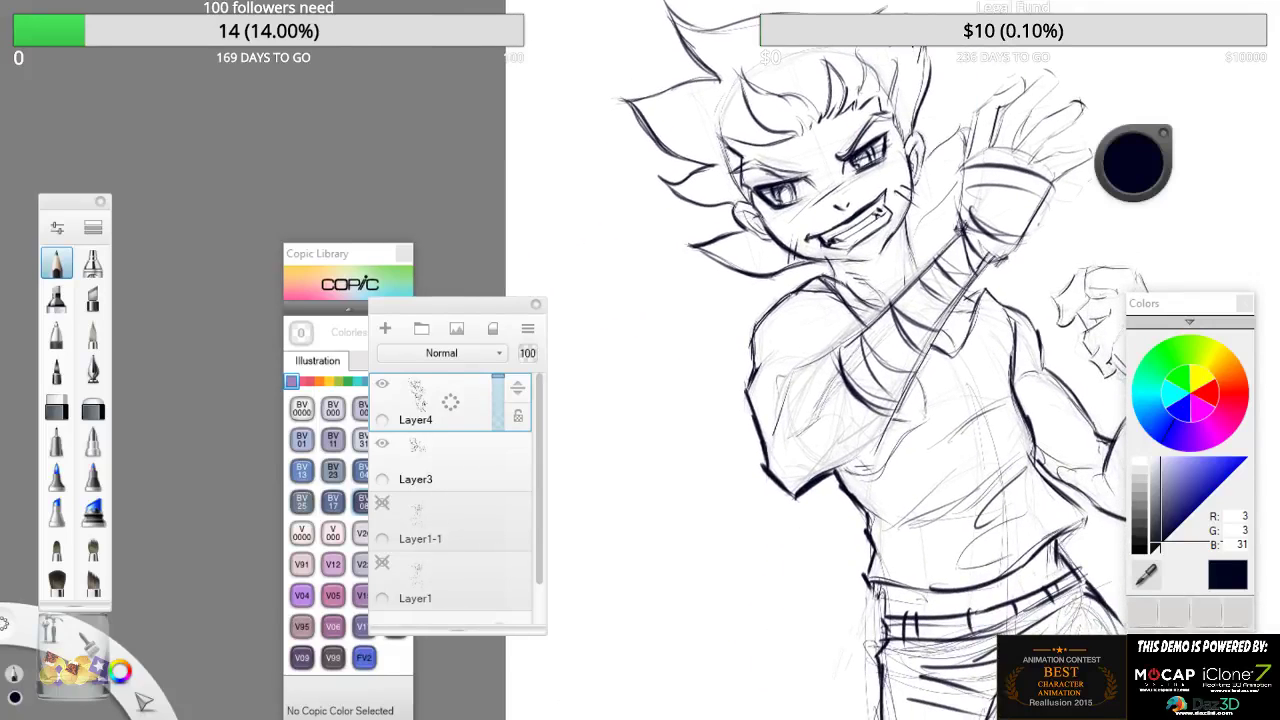
mouse_move(773, 435)
left_mouse_down()
mouse_move(794, 367)
mouse_move(845, 348)
mouse_move(780, 415)
mouse_move(941, 250)
mouse_move(906, 378)
left_mouse_up()
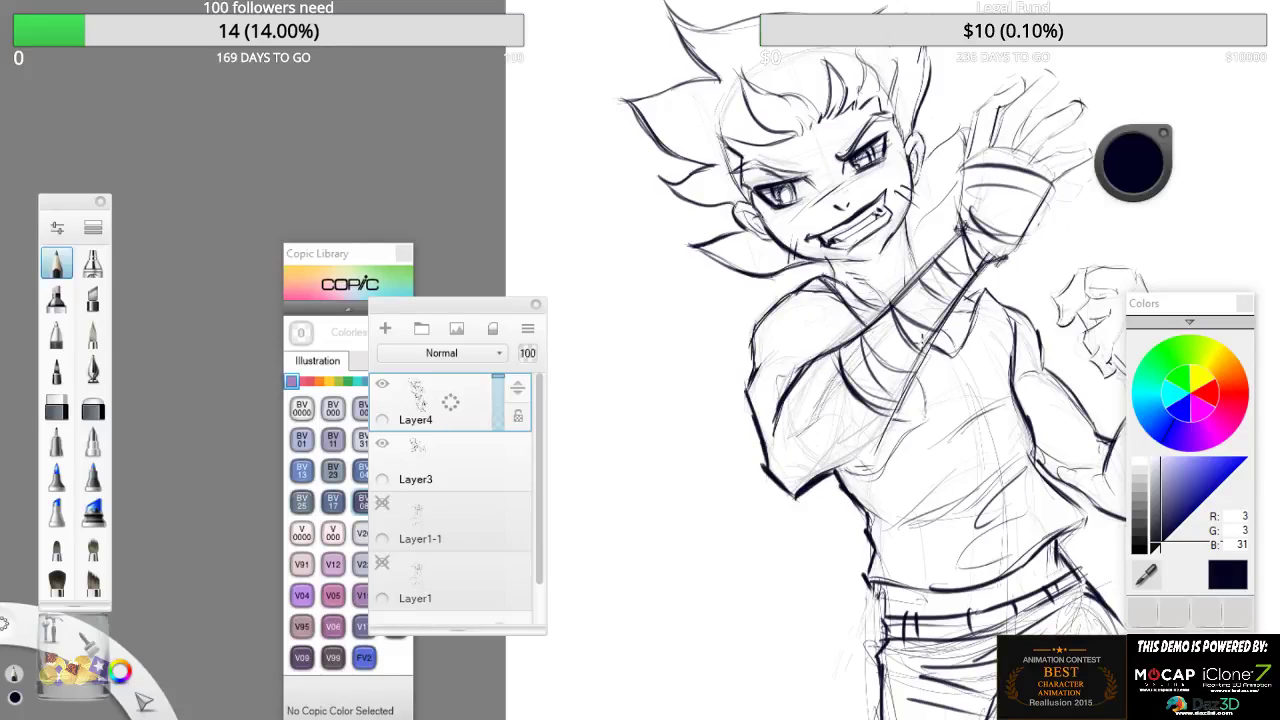
mouse_move(814, 485)
left_mouse_down()
mouse_move(884, 444)
mouse_move(978, 272)
mouse_move(956, 222)
mouse_move(854, 340)
left_mouse_up()
left_click_drag(819, 422, 837, 378)
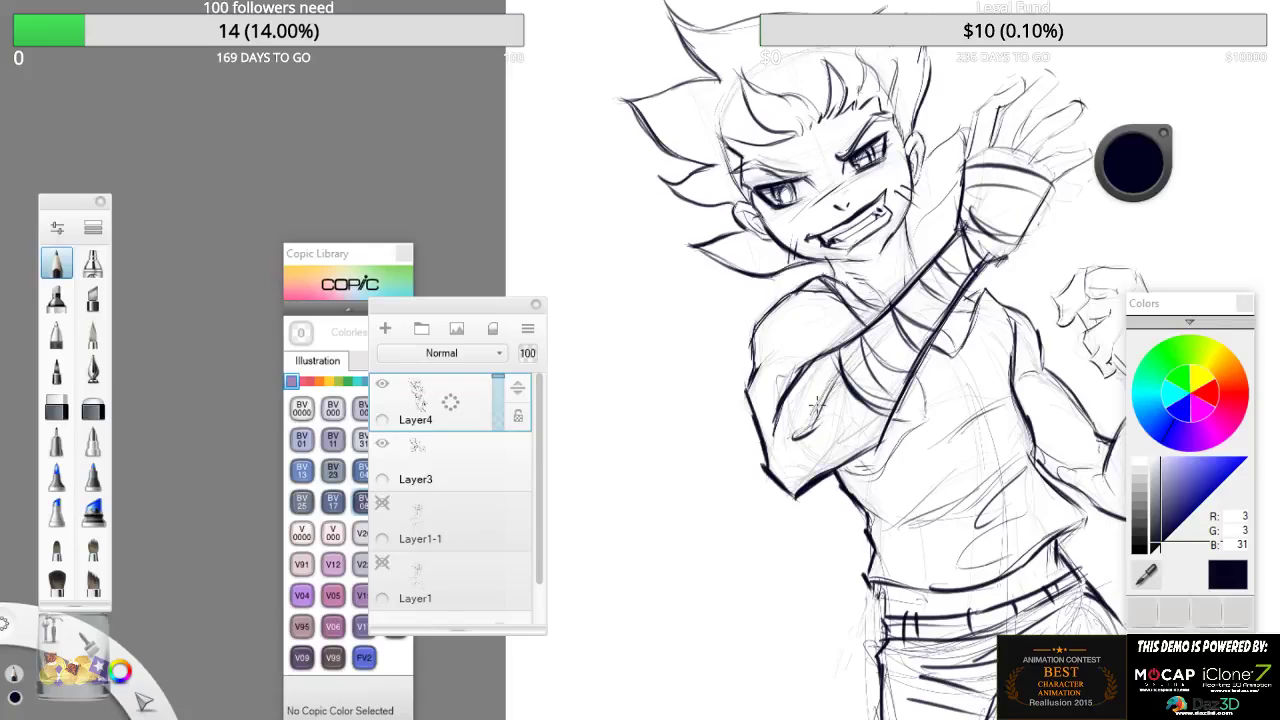
mouse_move(823, 451)
left_mouse_down()
mouse_move(860, 436)
mouse_move(887, 384)
mouse_move(863, 410)
left_mouse_up()
- Draw the hair spikes between the far ear and the open raised hand, and touch up the line under the jaw
left_click_drag(913, 240, 957, 178)
mouse_move(959, 179)
left_mouse_down()
mouse_move(954, 126)
mouse_move(916, 134)
mouse_move(954, 100)
left_mouse_up()
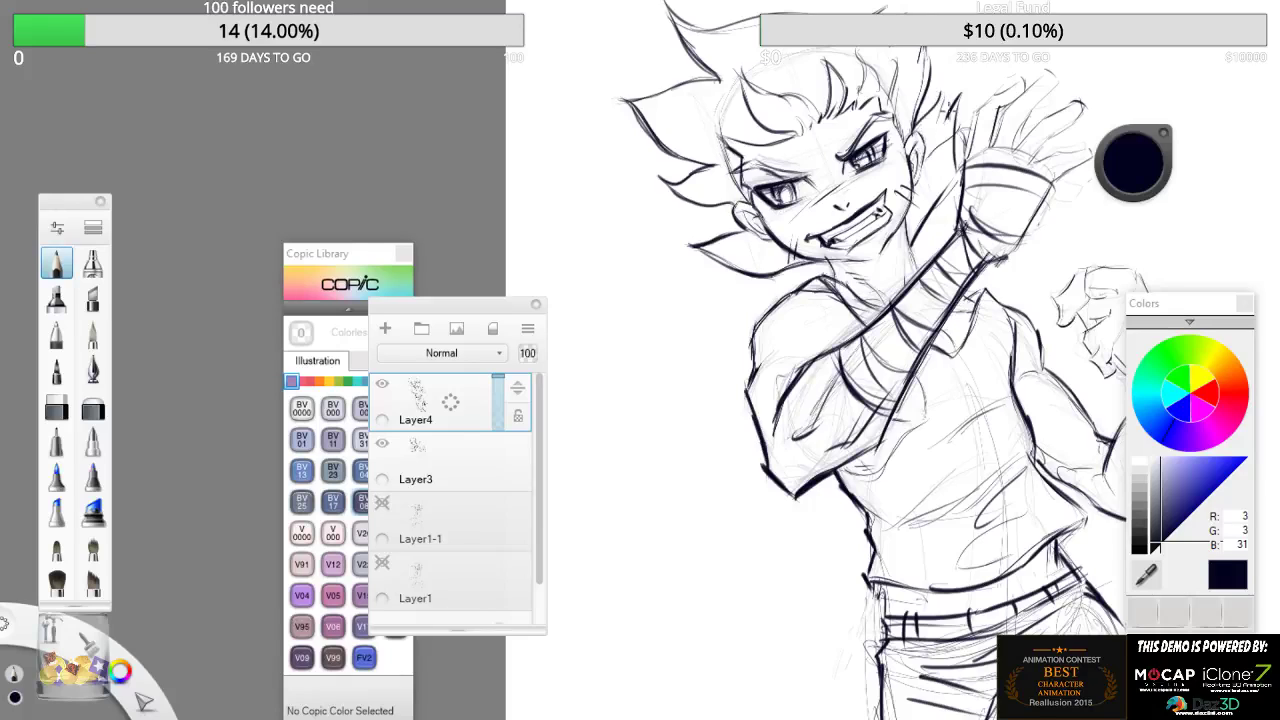
left_click_drag(840, 262, 802, 272)
- Draw bandage wraps around the clenched fist's hand and wrist and the upper part of its forearm
key("space")
mouse_move(1196, 297)
left_mouse_down()
mouse_move(941, 246)
mouse_move(869, 305)
mouse_move(884, 229)
mouse_move(866, 318)
mouse_move(894, 284)
left_mouse_up()
mouse_move(896, 246)
left_mouse_down()
mouse_move(912, 286)
mouse_move(878, 334)
mouse_move(921, 316)
mouse_move(872, 343)
left_mouse_up()
mouse_move(908, 371)
left_mouse_down()
mouse_move(870, 337)
mouse_move(944, 384)
left_mouse_up()
mouse_move(862, 388)
left_mouse_down()
mouse_move(942, 394)
mouse_move(927, 398)
left_mouse_up()
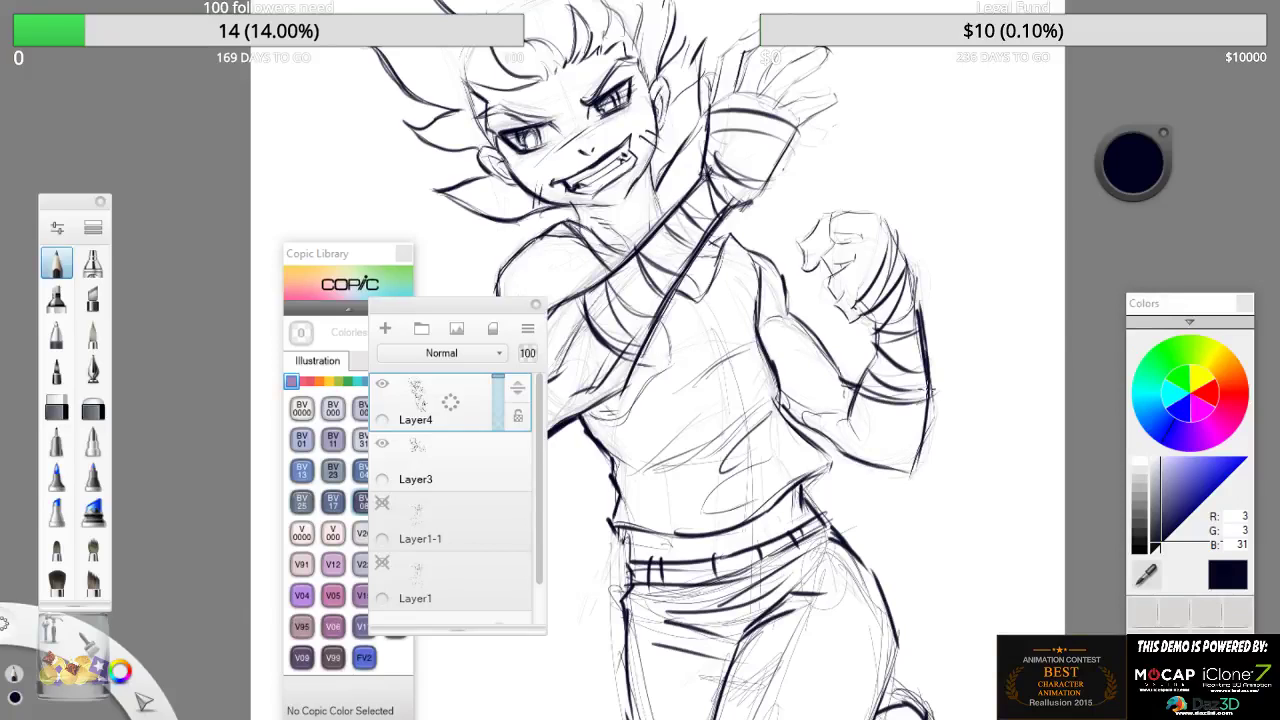
- Add curved bandage wraps near the elbow of the fist arm and a stroke over the fist's knuckles
left_click_drag(852, 410, 924, 430)
left_click_drag(878, 440, 938, 424)
left_click_drag(854, 412, 912, 430)
left_click_drag(910, 436, 942, 414)
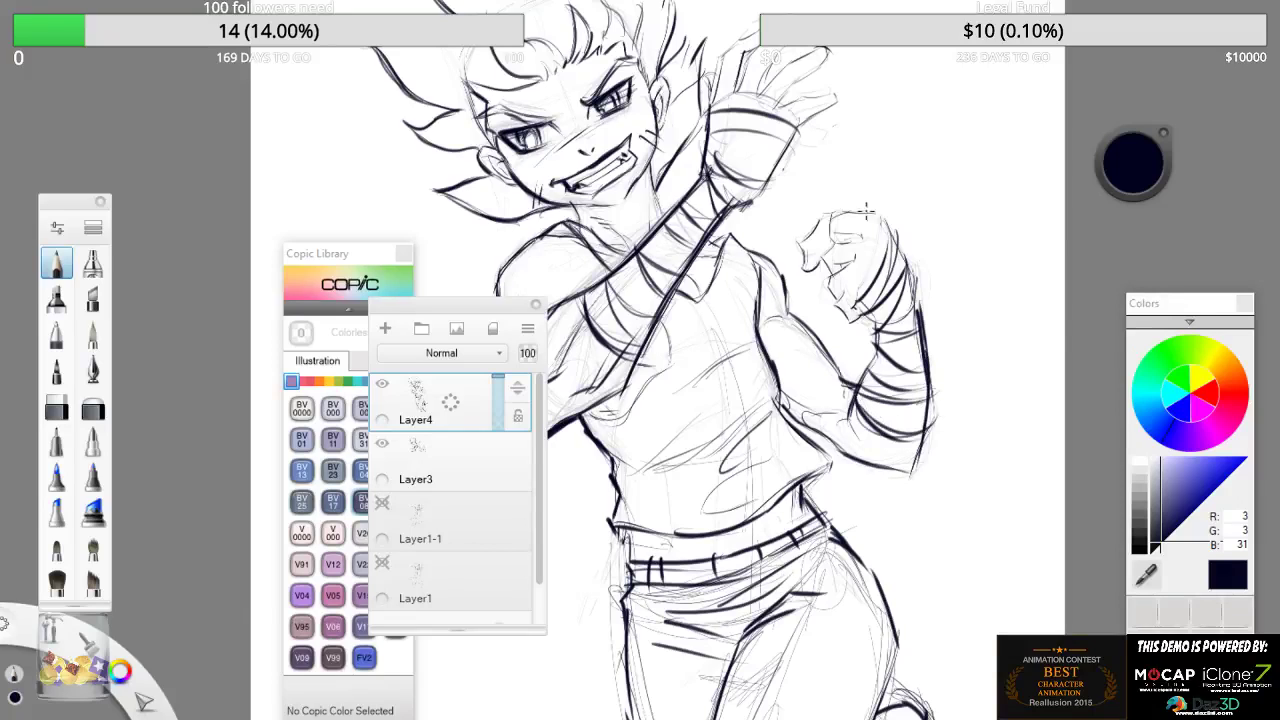
mouse_move(859, 214)
left_mouse_down()
mouse_move(863, 238)
mouse_move(883, 207)
mouse_move(846, 278)
mouse_move(858, 292)
mouse_move(886, 234)
left_mouse_up()
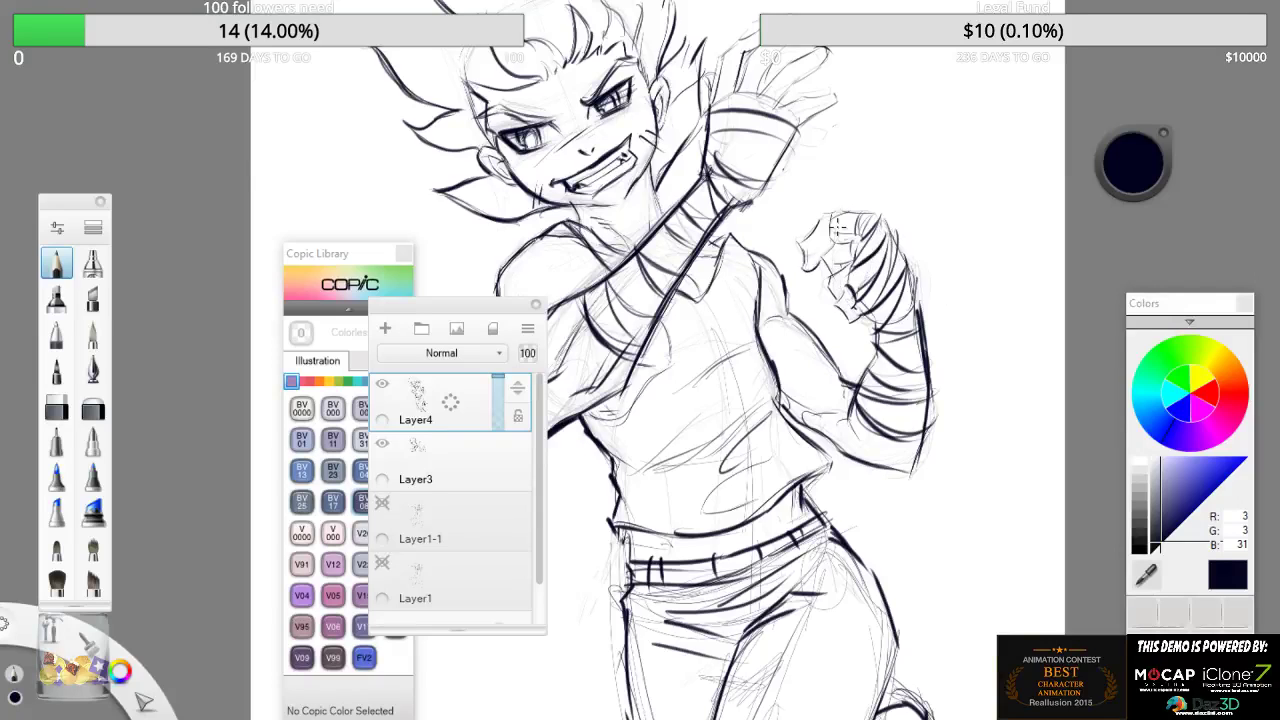
- Draw bold fold lines across the shirt's waist and chest and a curved line beside the crossing forearm
key("space")
key("space")
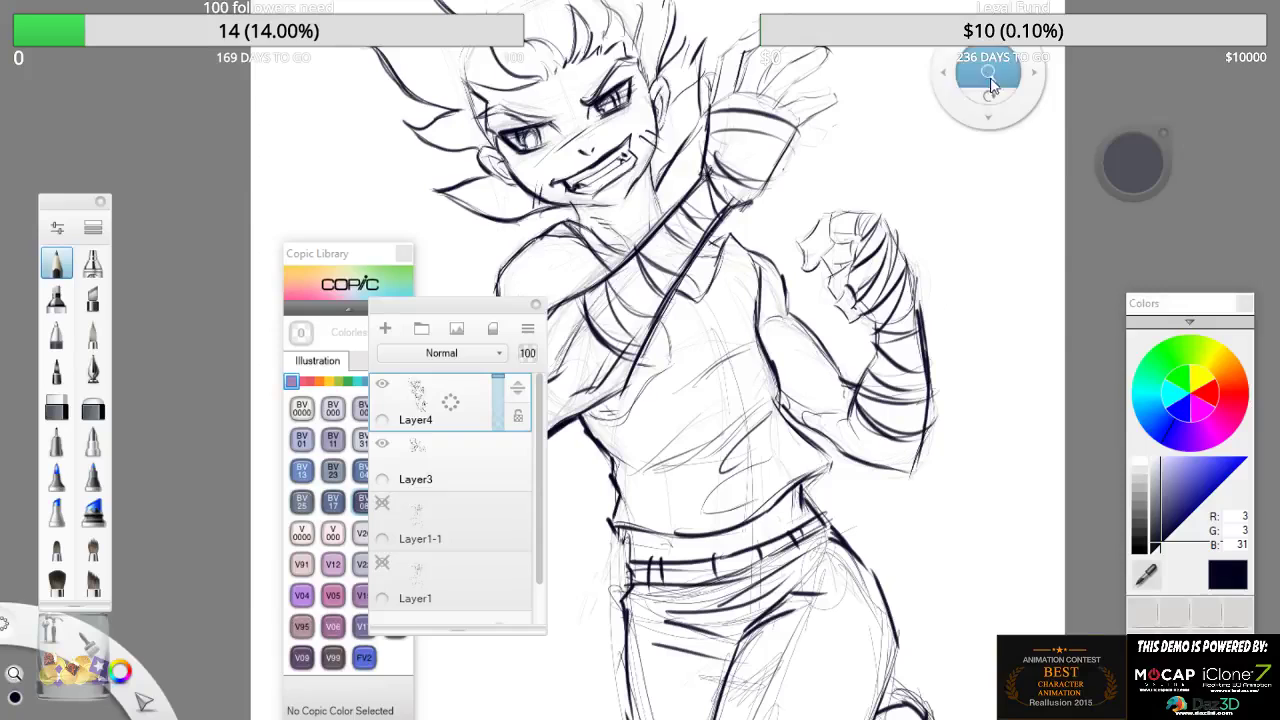
left_click_drag(989, 112, 992, 38)
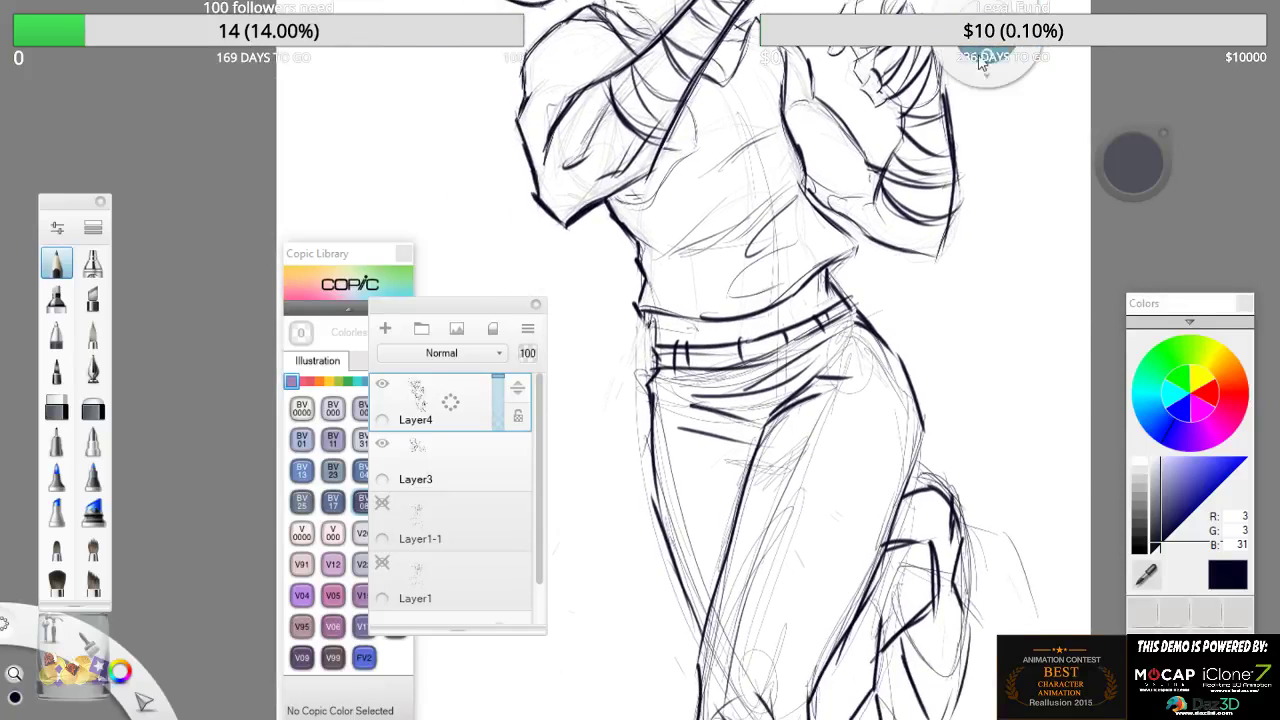
mouse_move(642, 264)
left_mouse_down()
mouse_move(759, 206)
mouse_move(748, 254)
left_mouse_up()
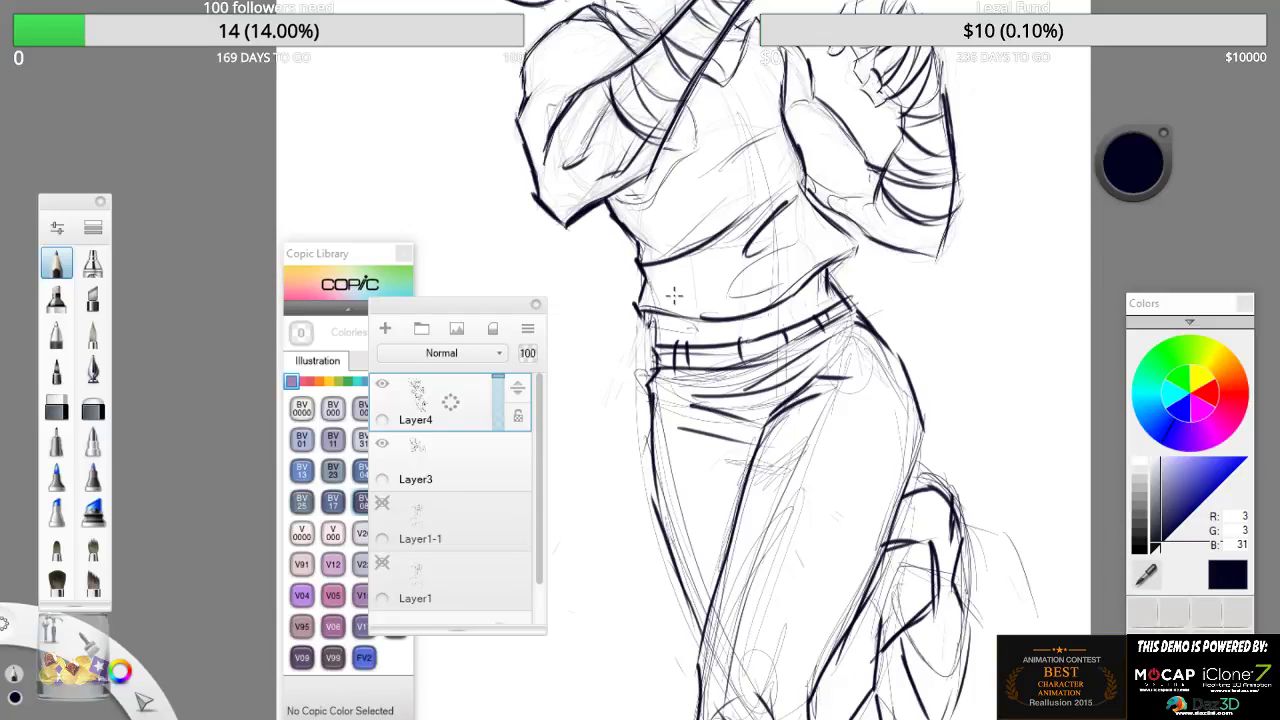
left_click_drag(668, 292, 758, 283)
left_click_drag(682, 202, 763, 140)
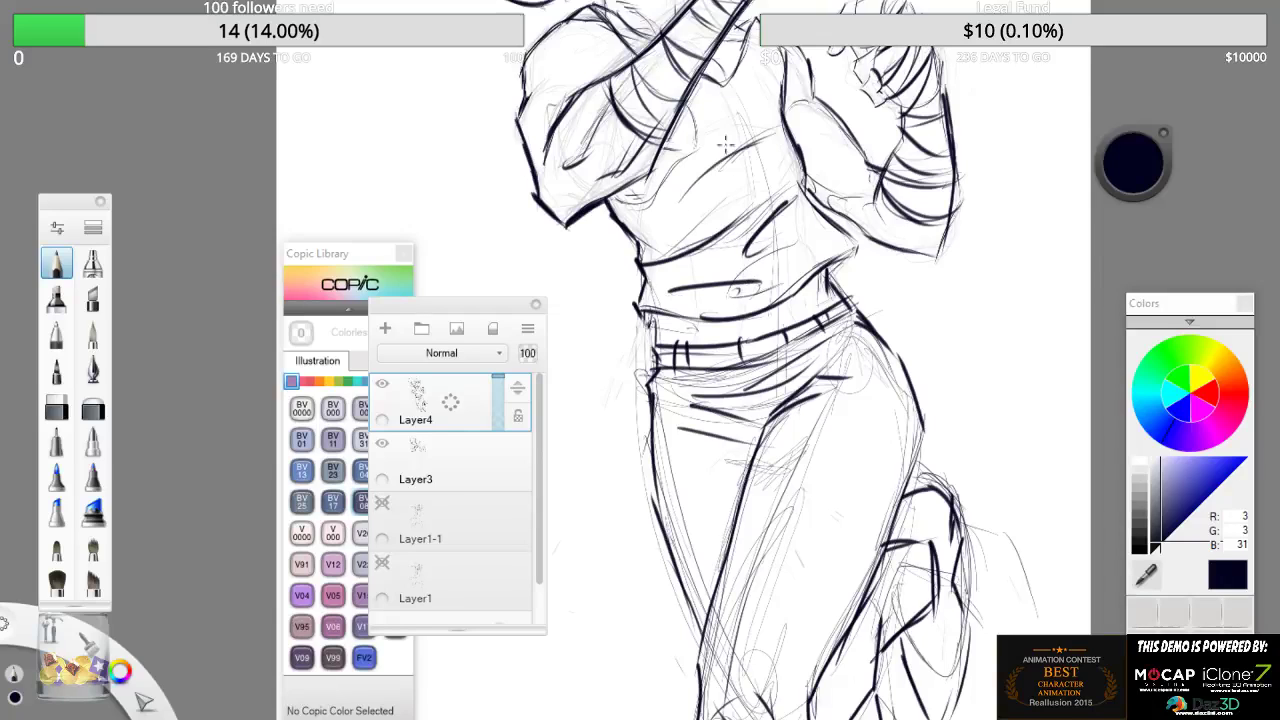
mouse_move(689, 104)
left_mouse_down()
mouse_move(694, 147)
mouse_move(648, 206)
left_mouse_up()
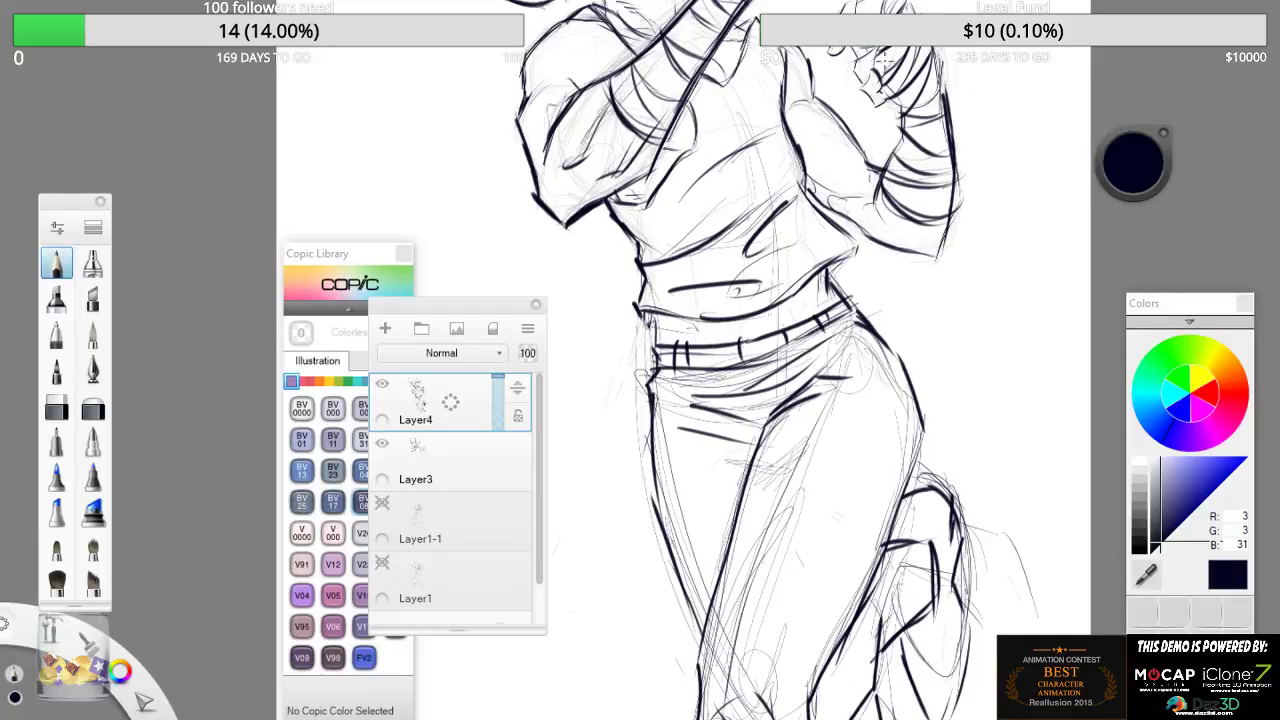
key("space")
left_click_drag(894, 64, 840, 120)
left_click_drag(831, 20, 824, 152)
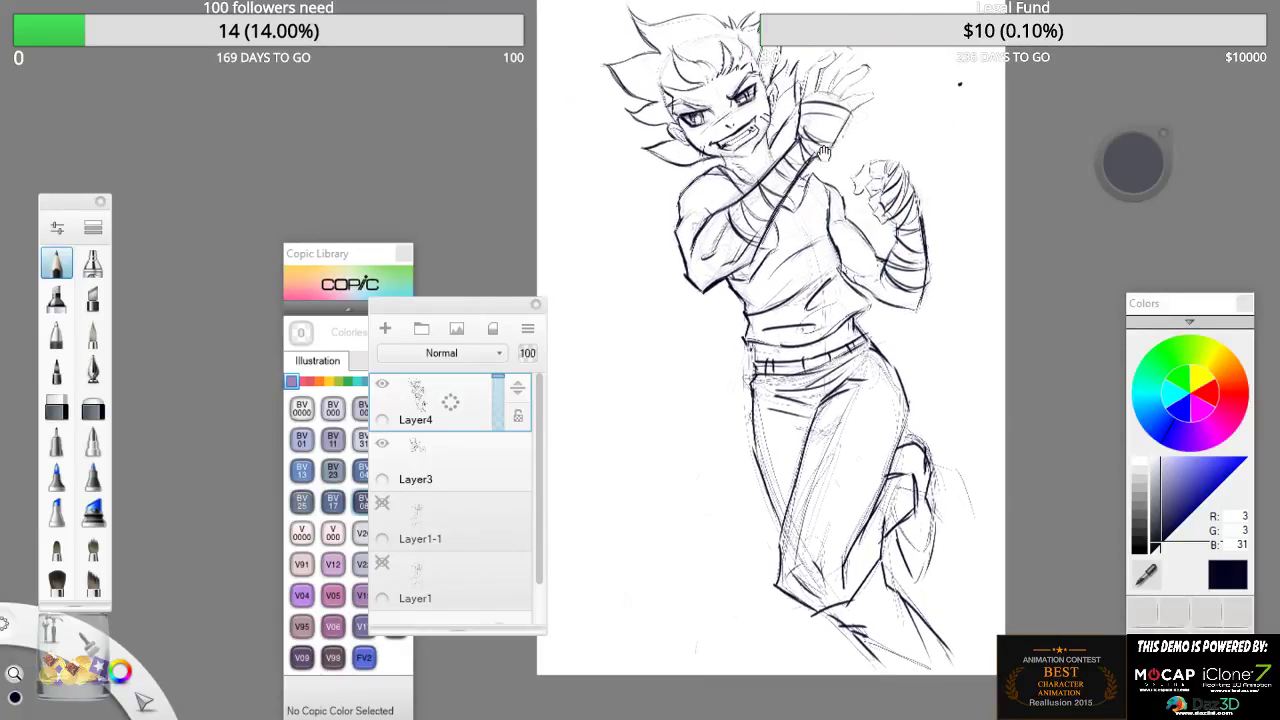
left_click_drag(854, 290, 857, 306)
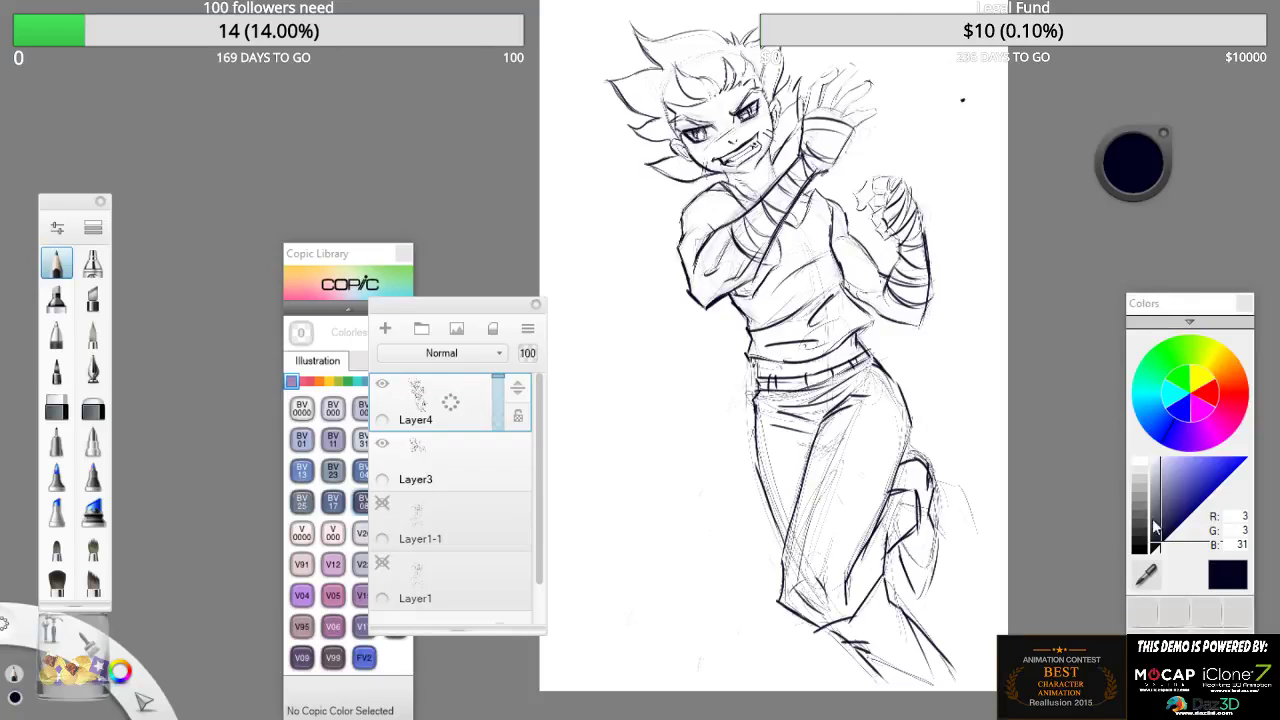
- Change the Background layer's color from white to a muted grayish tan
left_click_drag(460, 304, 626, 151)
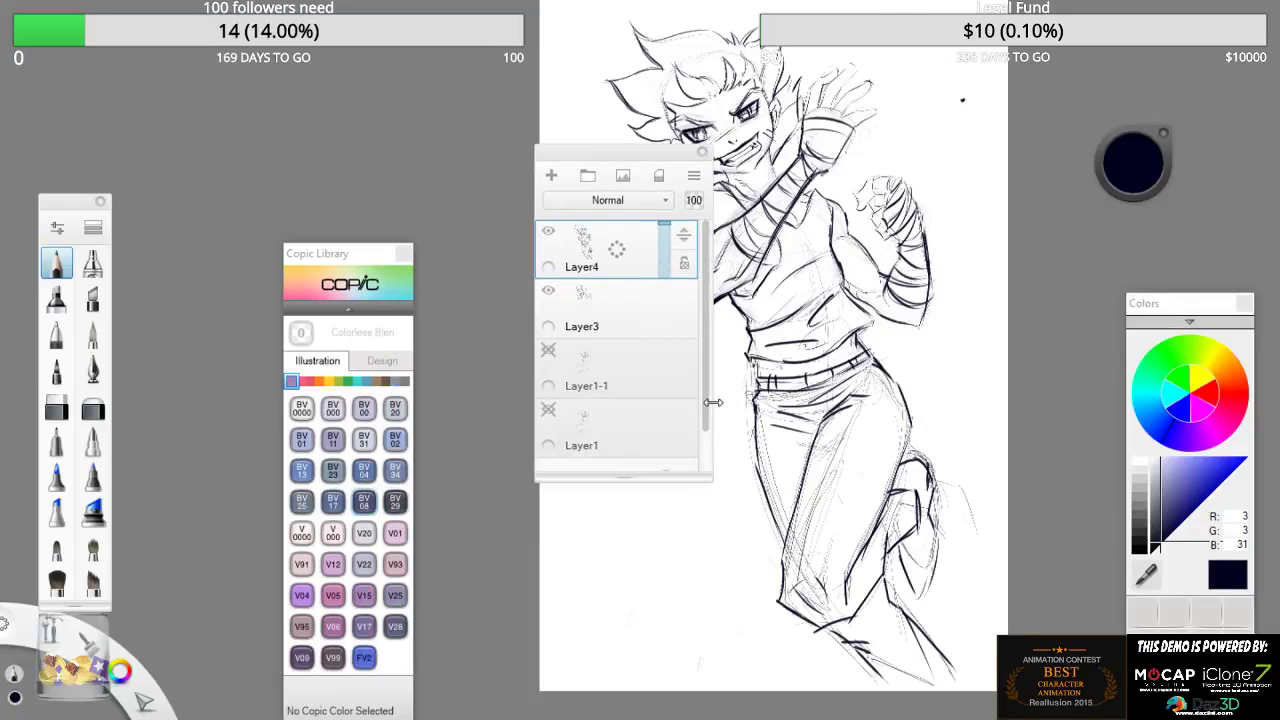
left_click_drag(706, 422, 701, 487)
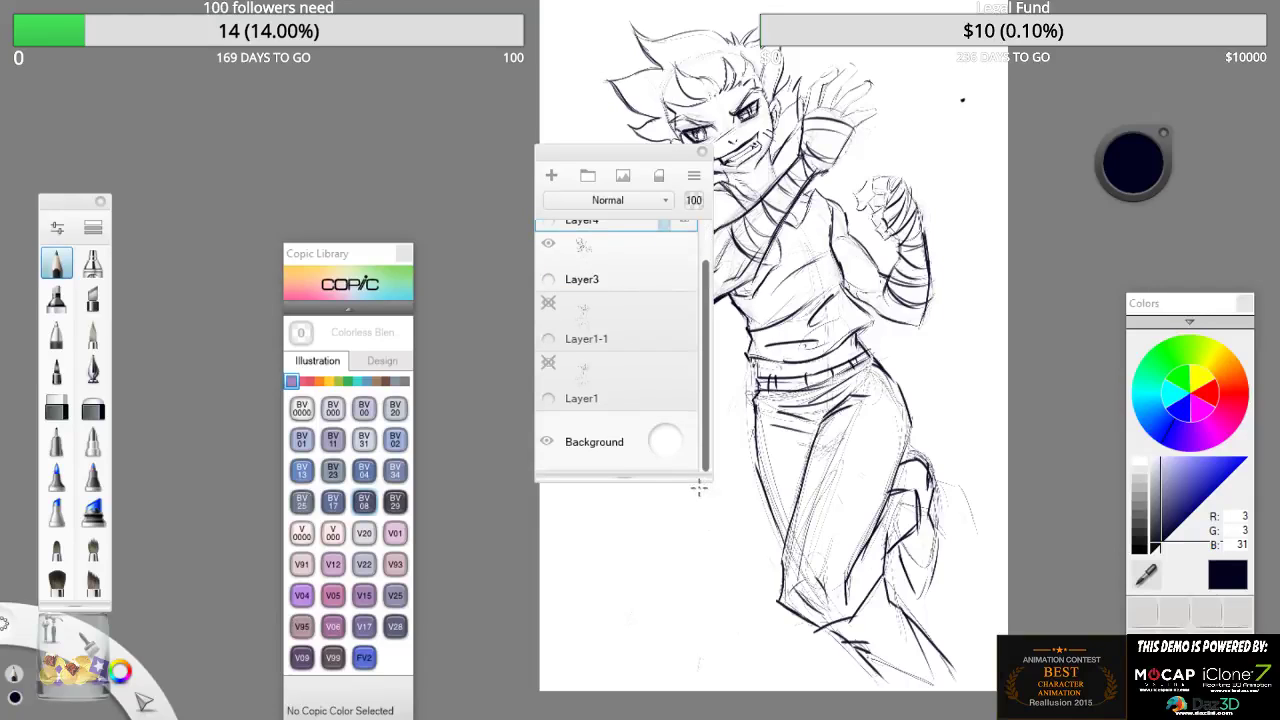
left_click(667, 445)
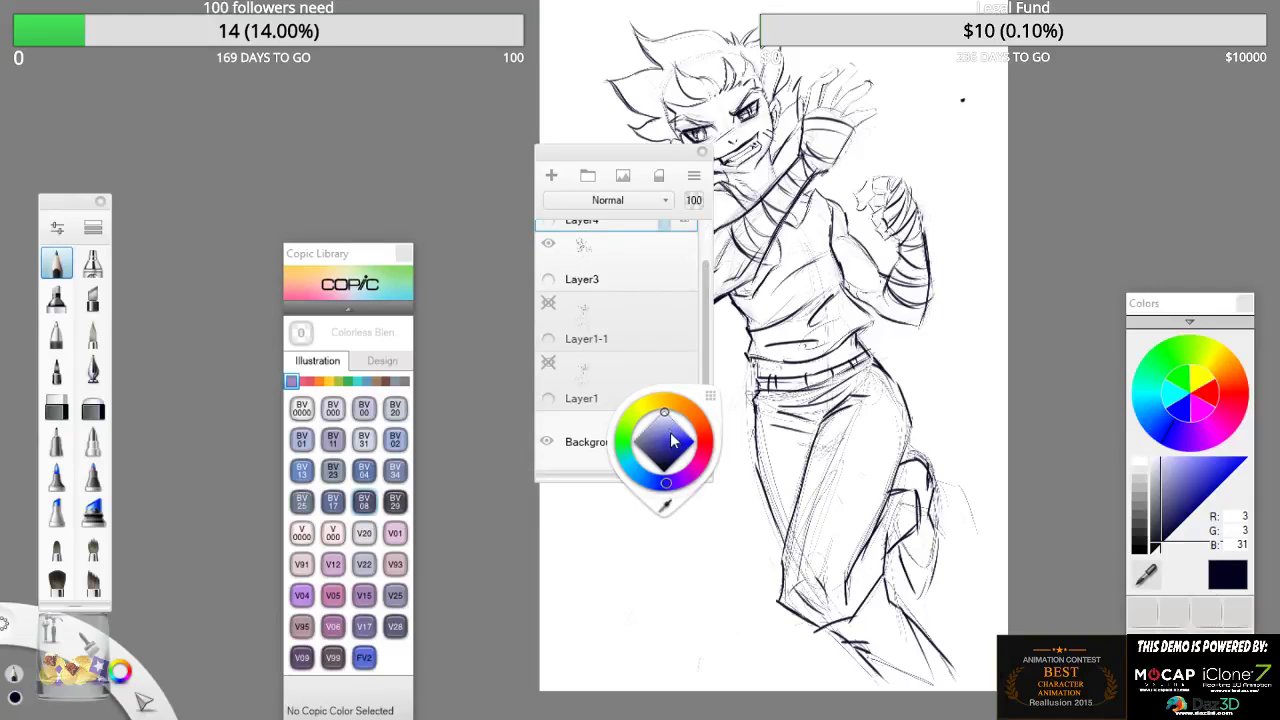
left_click_drag(674, 410, 684, 422)
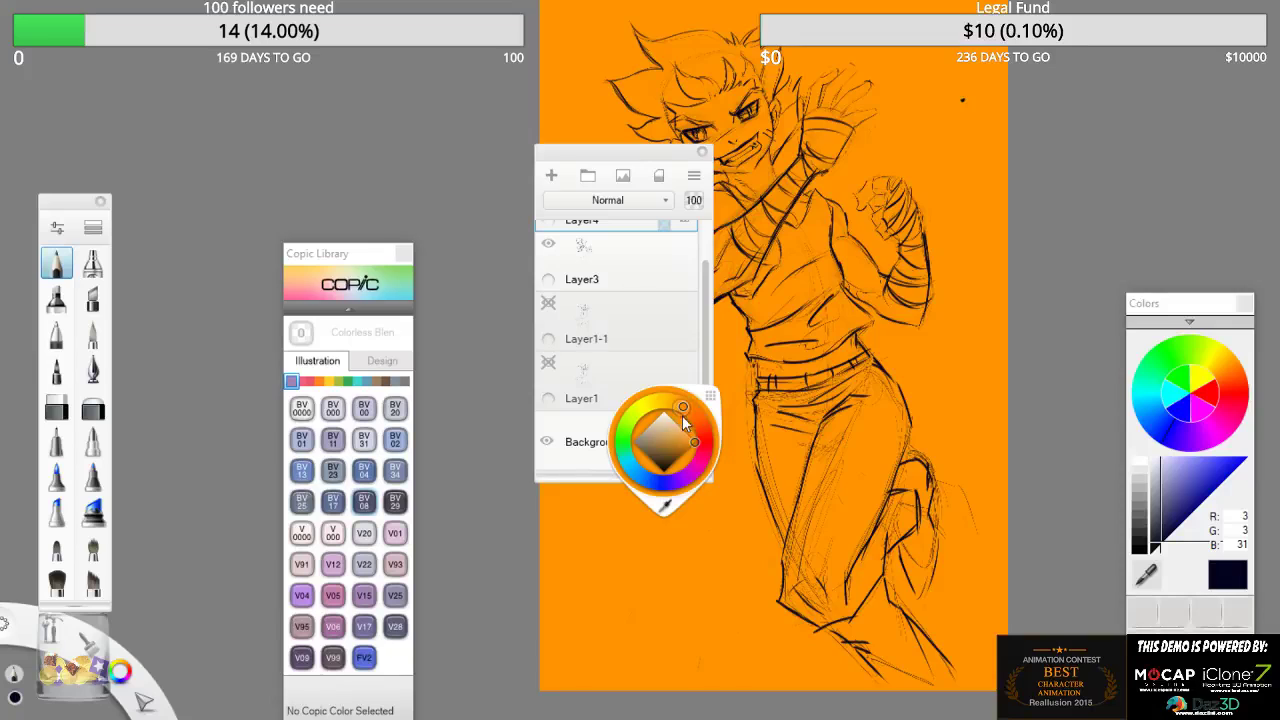
left_click(669, 431)
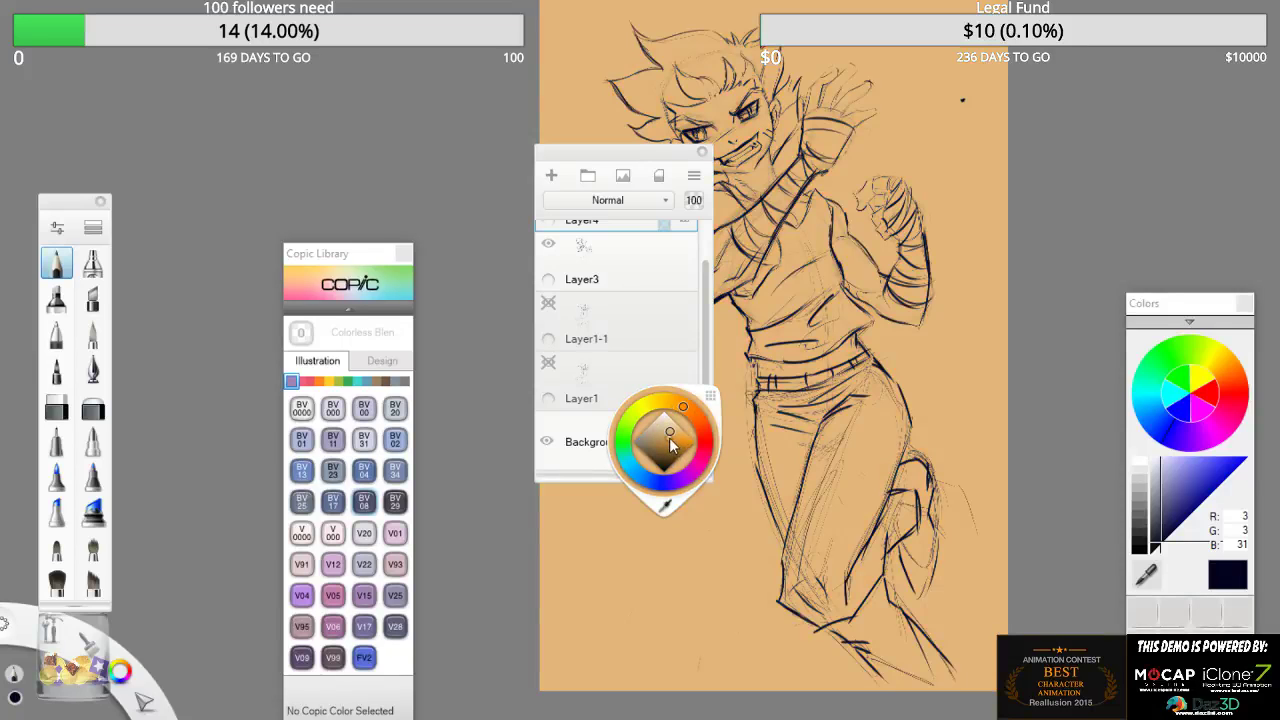
left_click(670, 438)
left_click(647, 444)
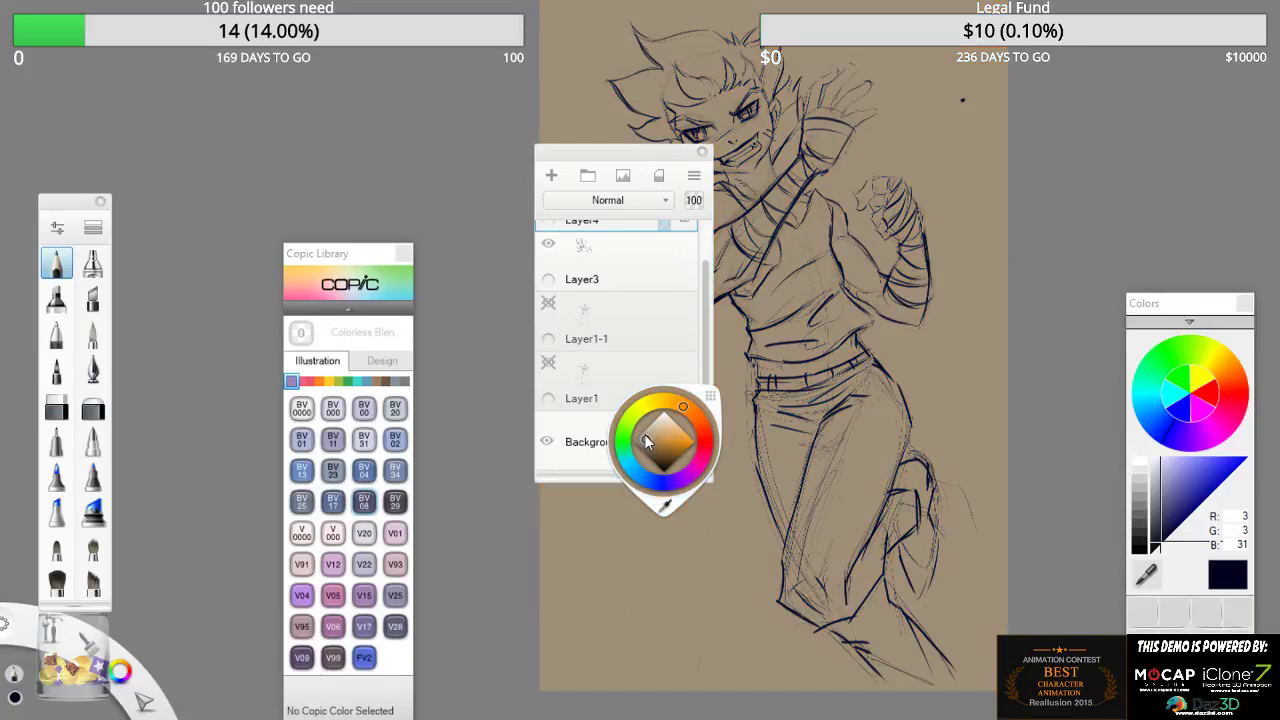
left_click(645, 435)
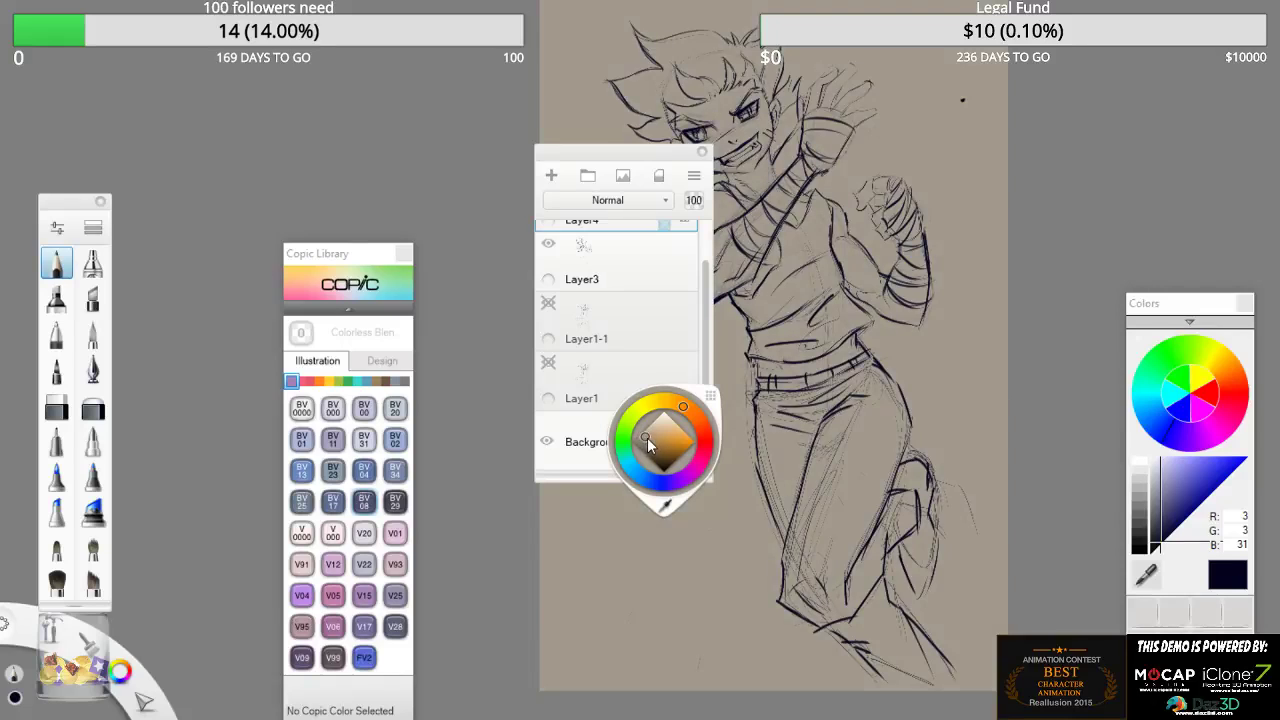
- Move the layer and color palettes clear of the figure and add a new layer between Layer3 and Layer1-1
left_click(661, 160)
left_click_drag(661, 160, 422, 107)
left_click_drag(1170, 304, 1096, 76)
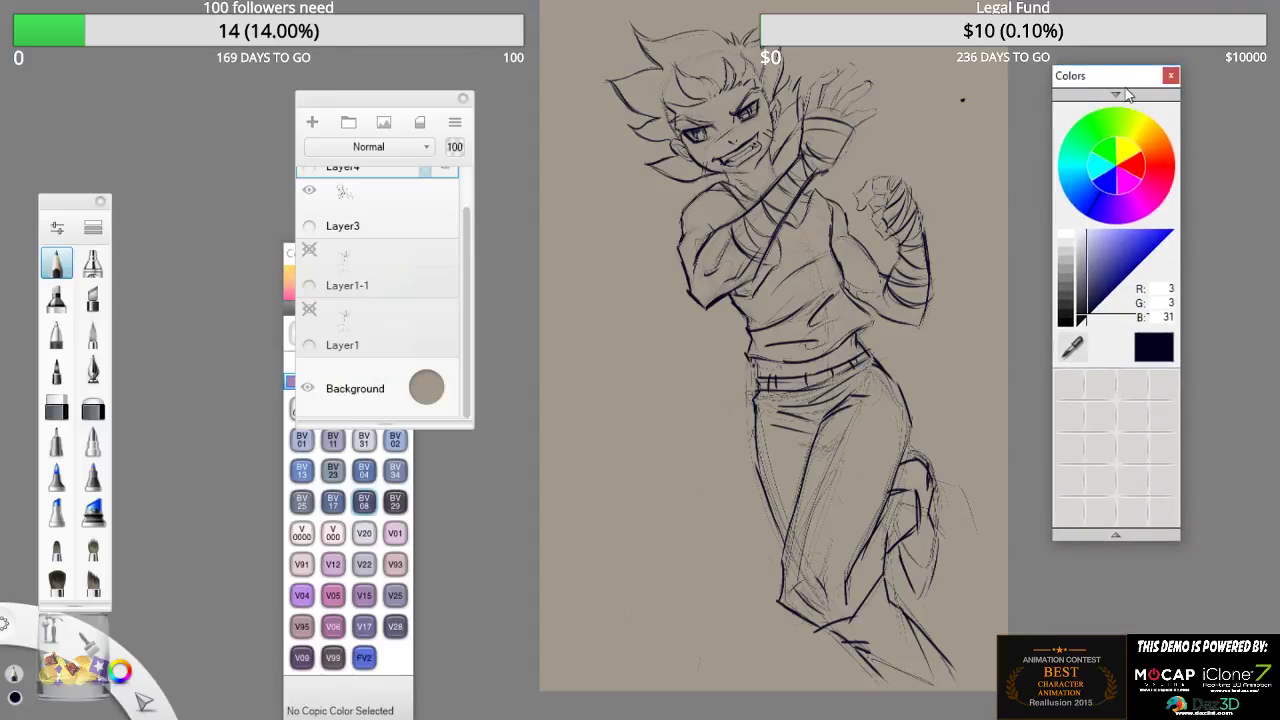
left_click(383, 258)
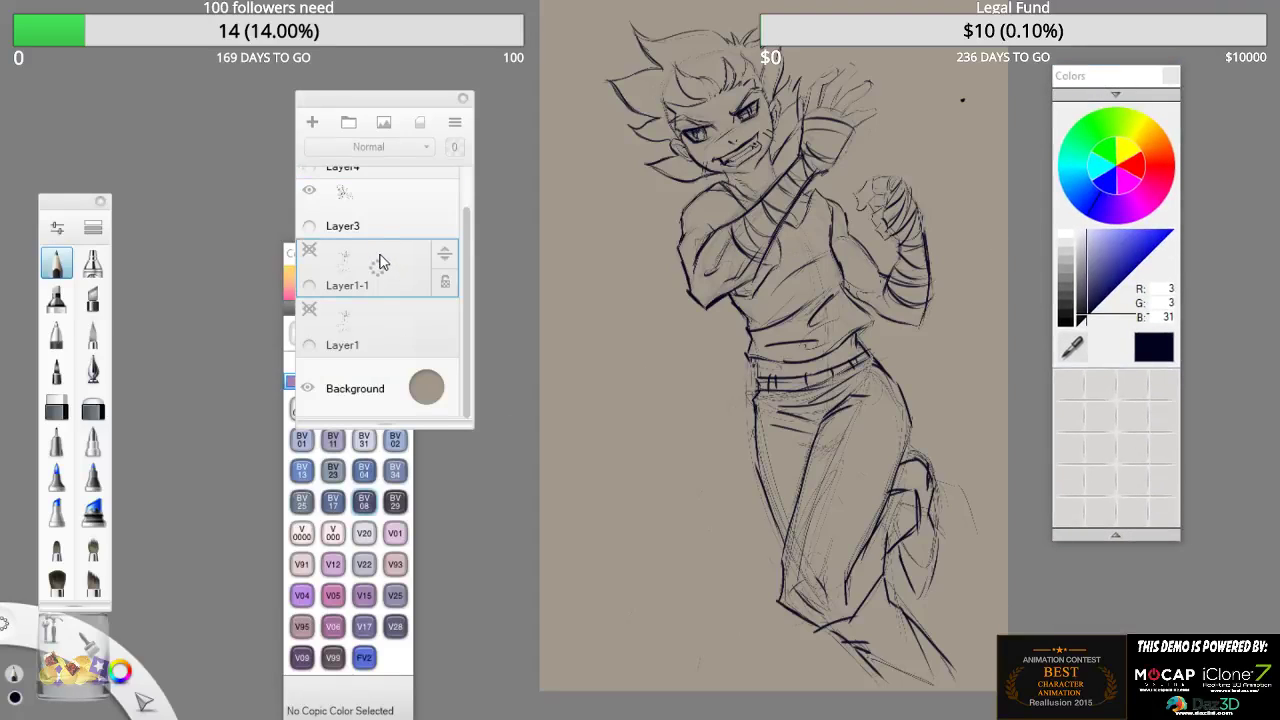
left_click_drag(380, 262, 390, 206)
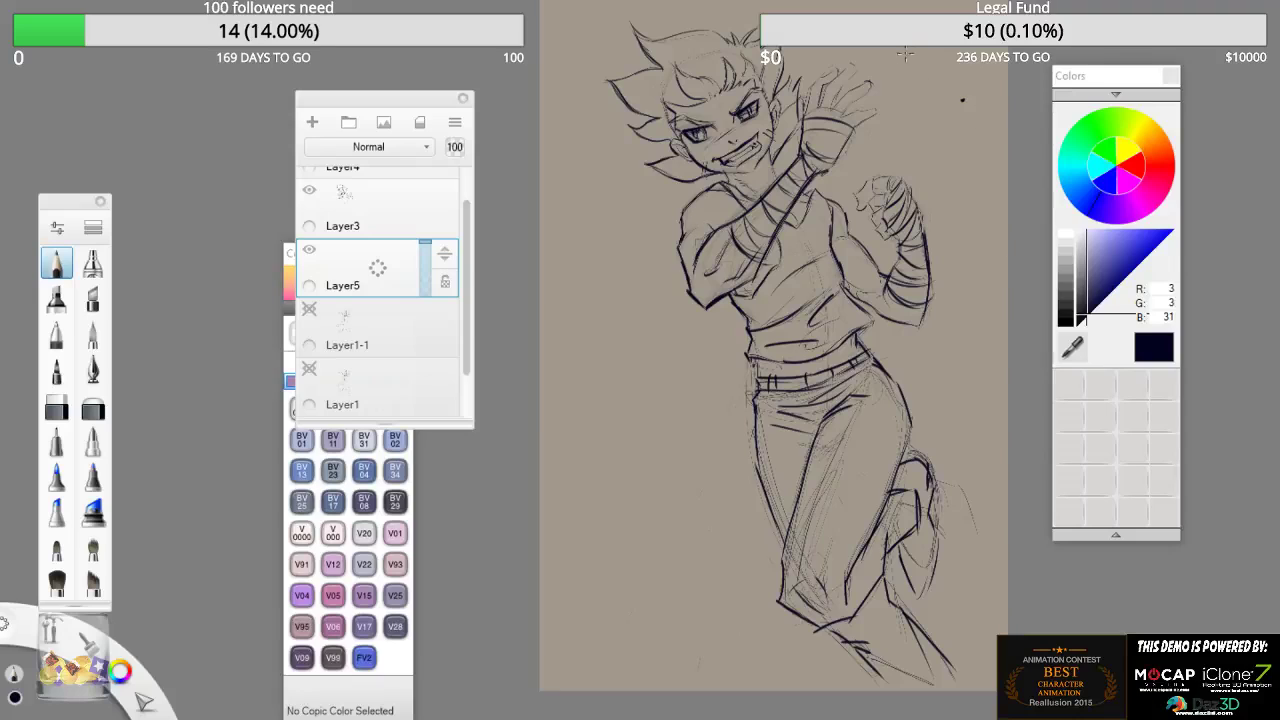
- Pick the Copic YR61 Yellowish Skin color from the orange set of the Copic Library
key("c")
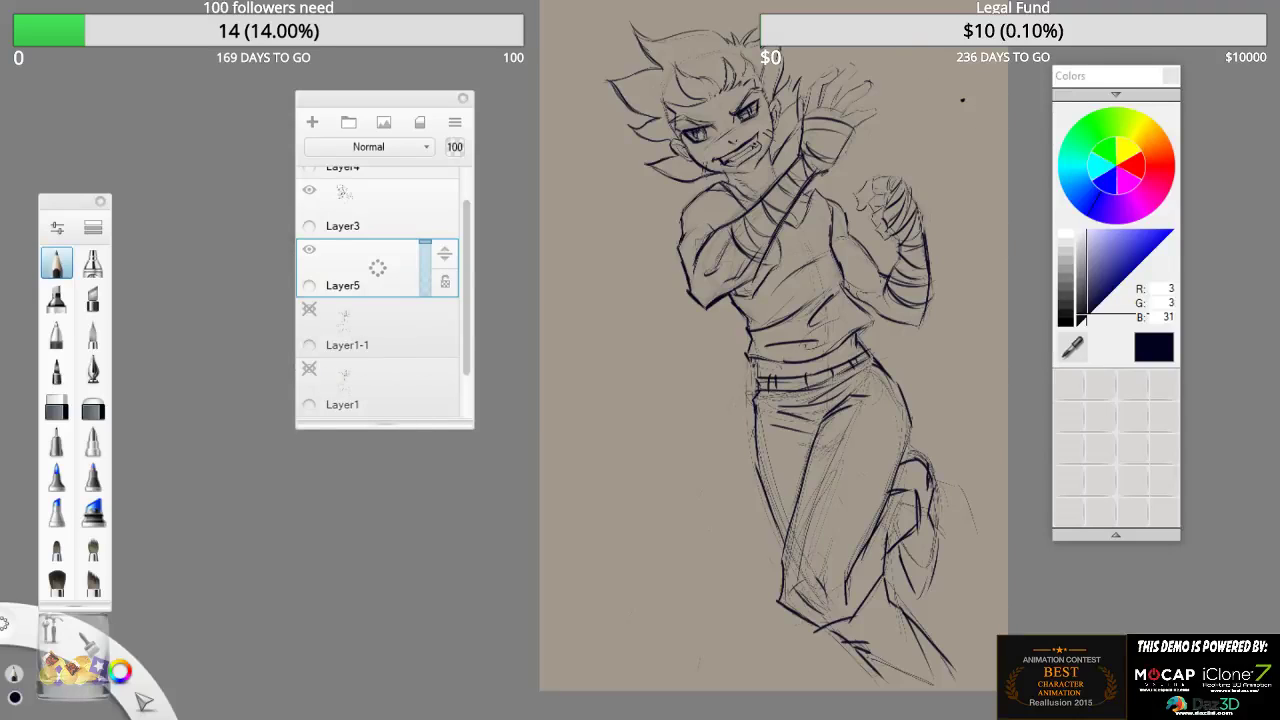
key("c")
left_click_drag(370, 261, 365, 144)
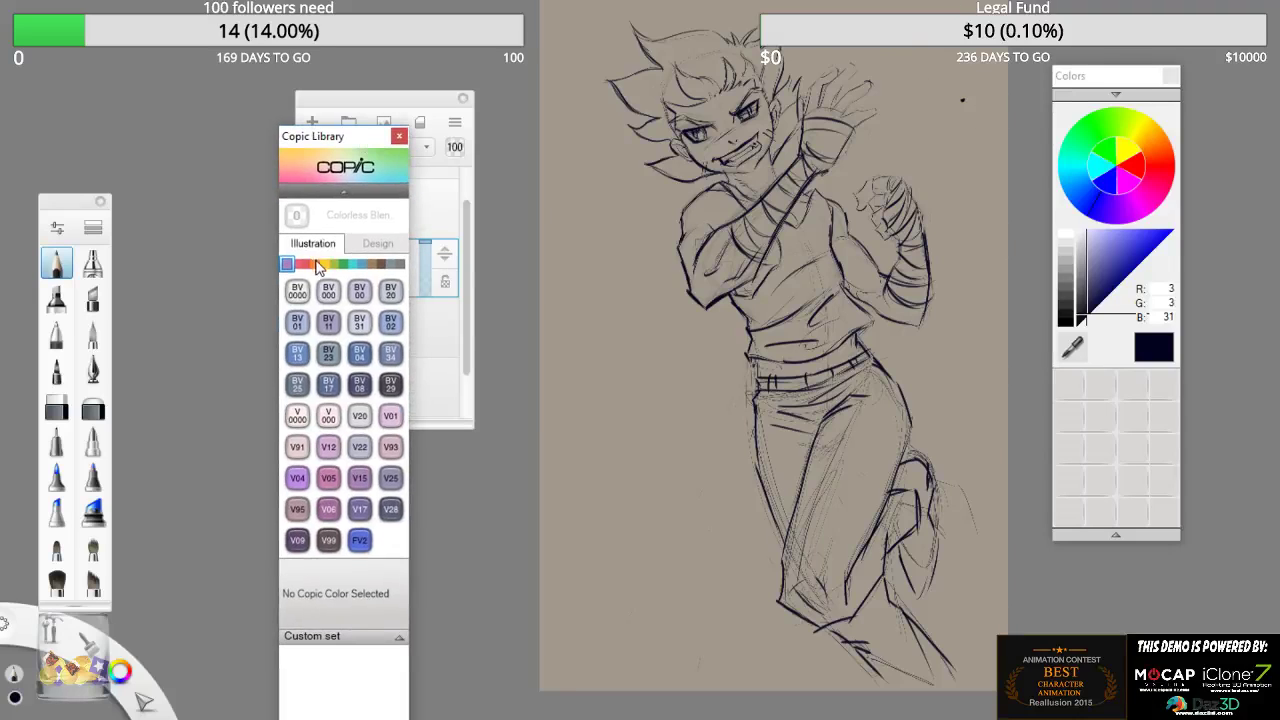
left_click(315, 264)
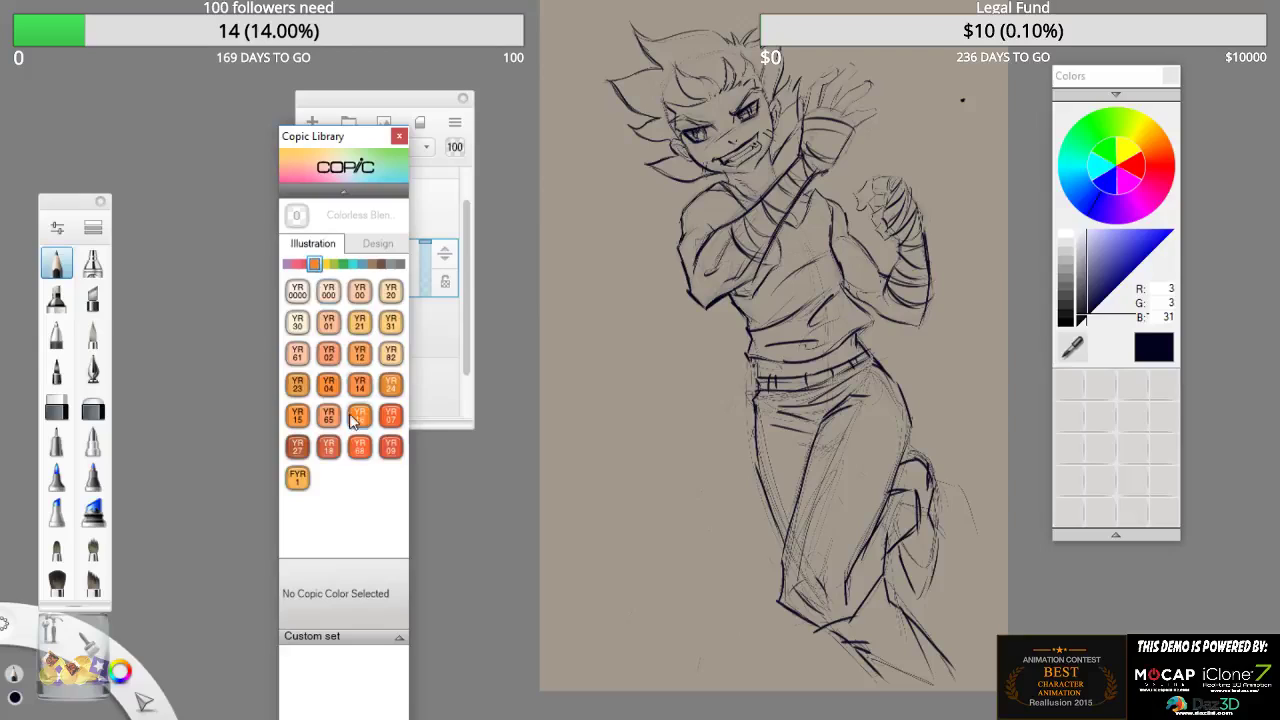
left_click(299, 355)
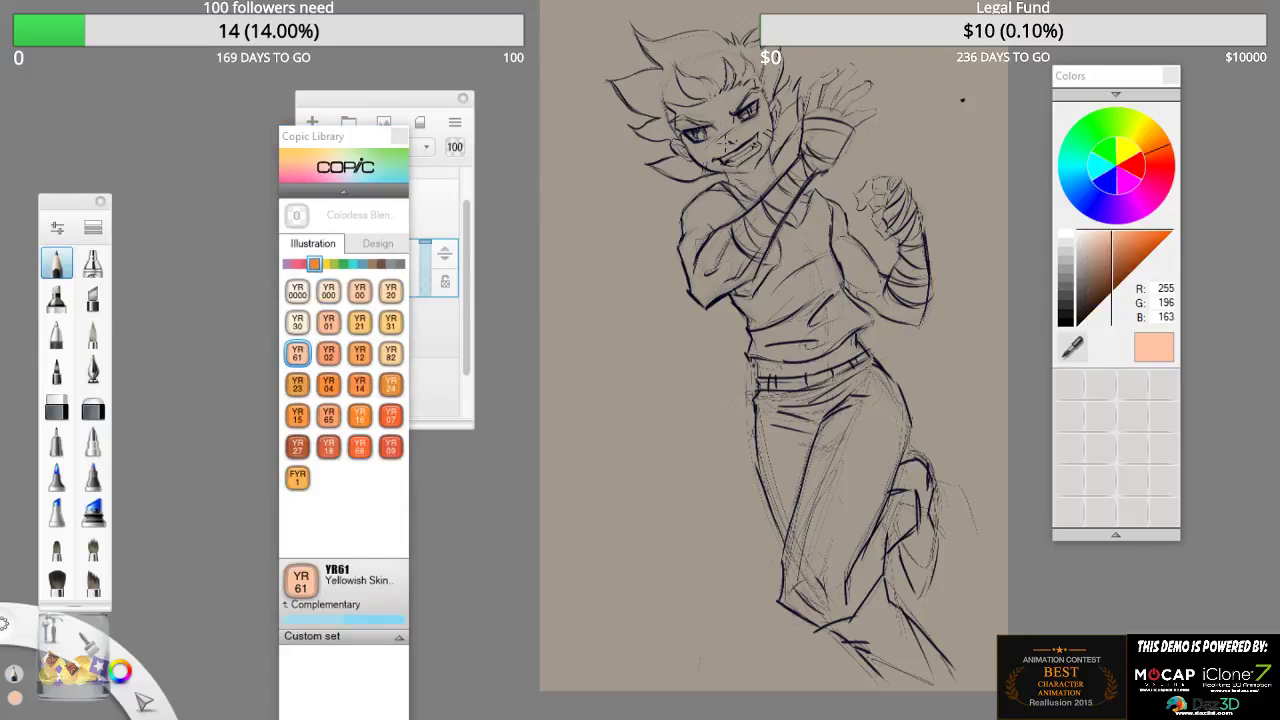
- Paint the near ear, cheek, part of the forehead and the near side of the neck in skin tone with the marker brush, using size 45
key("space")
mouse_move(797, 209)
left_mouse_down()
mouse_move(908, 104)
mouse_move(1043, 313)
left_mouse_up()
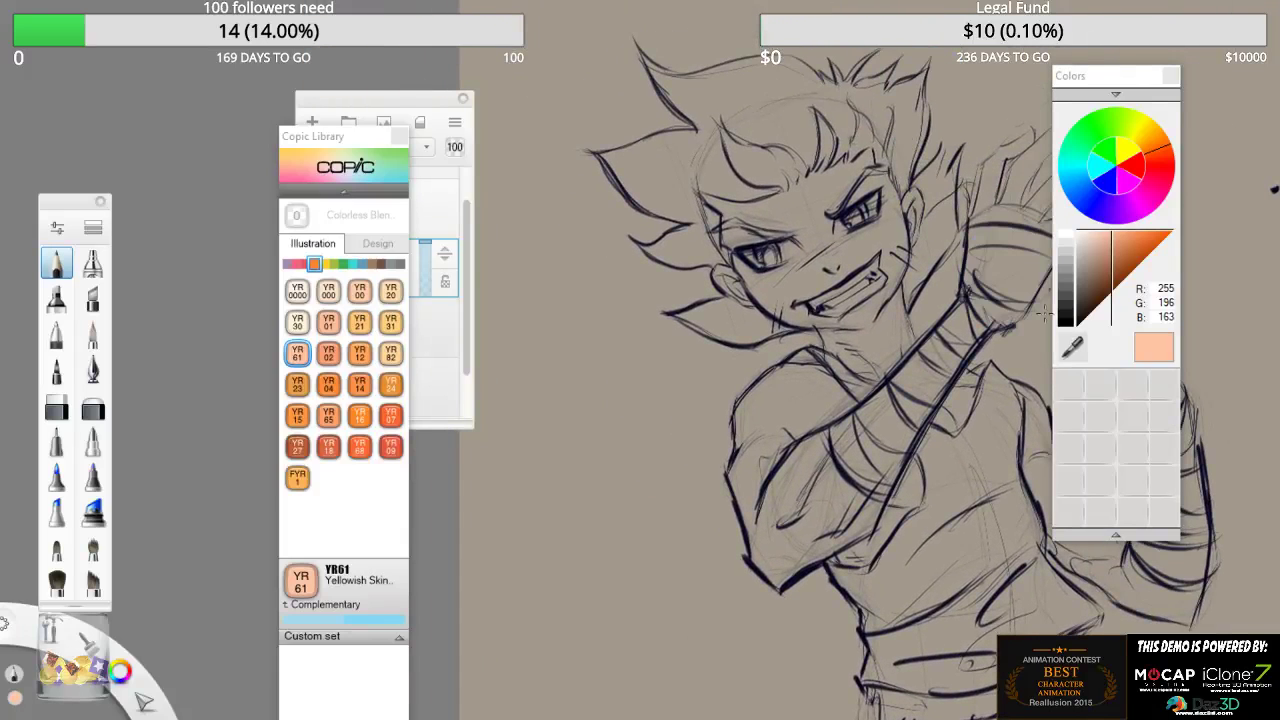
left_click_drag(386, 97, 313, 120)
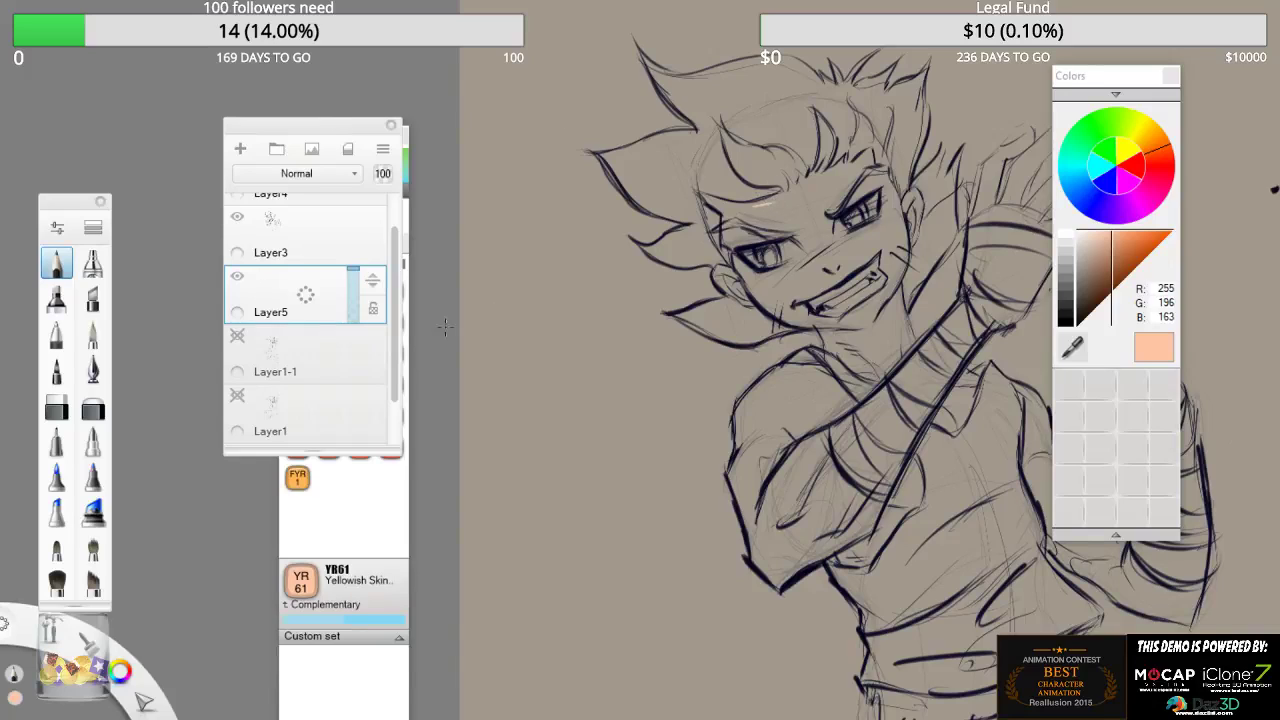
left_click(56, 298)
left_click_drag(789, 201, 789, 201)
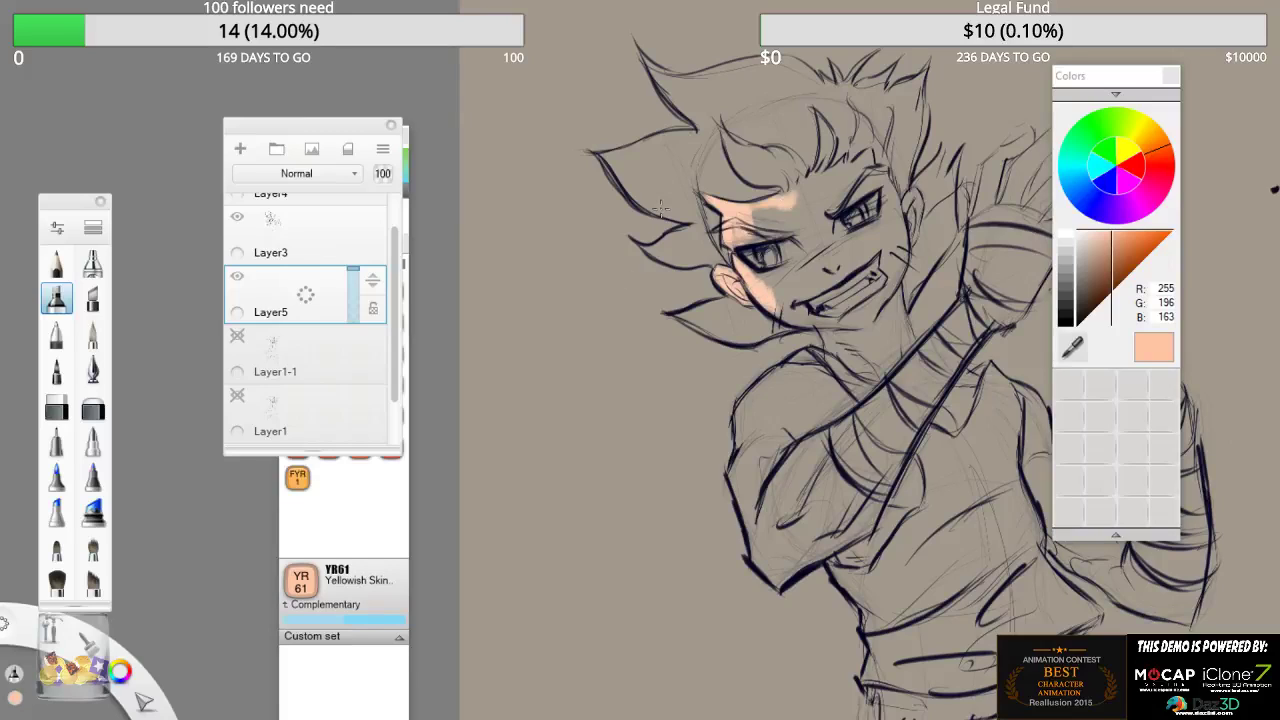
key("]")
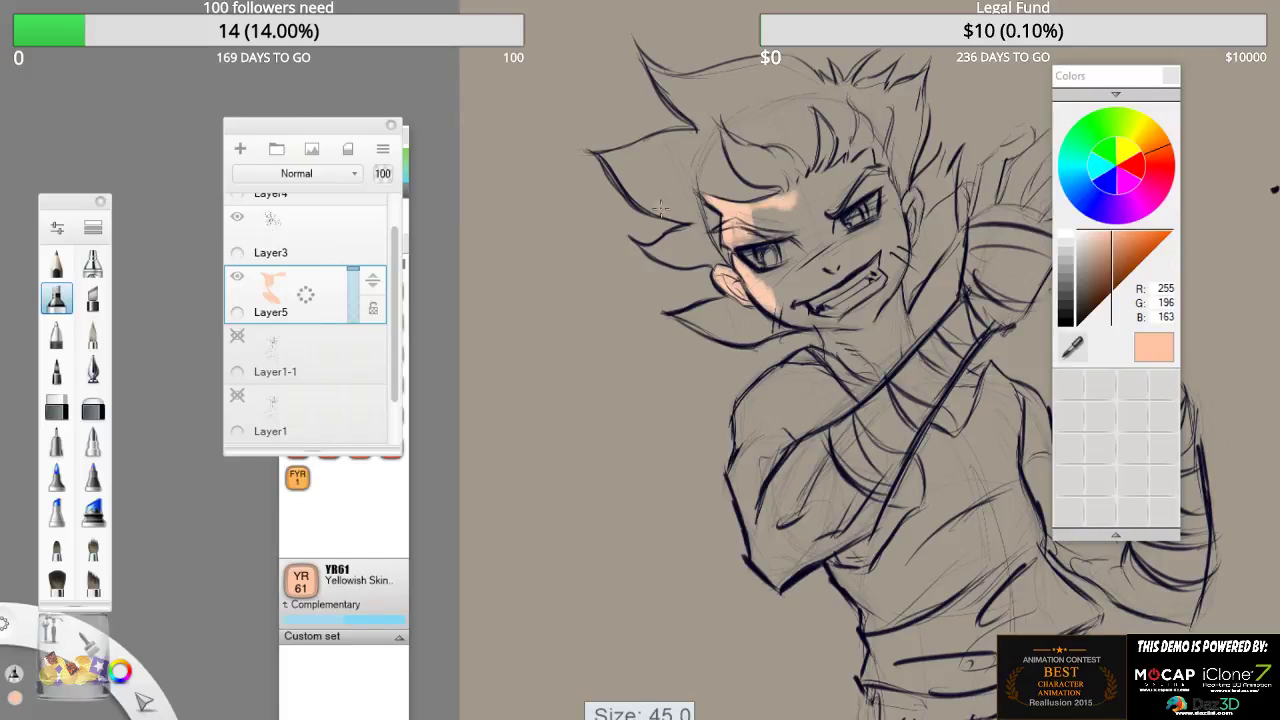
mouse_move(764, 282)
left_mouse_down()
mouse_move(793, 303)
mouse_move(781, 310)
mouse_move(861, 320)
mouse_move(841, 328)
mouse_move(858, 388)
left_mouse_up()
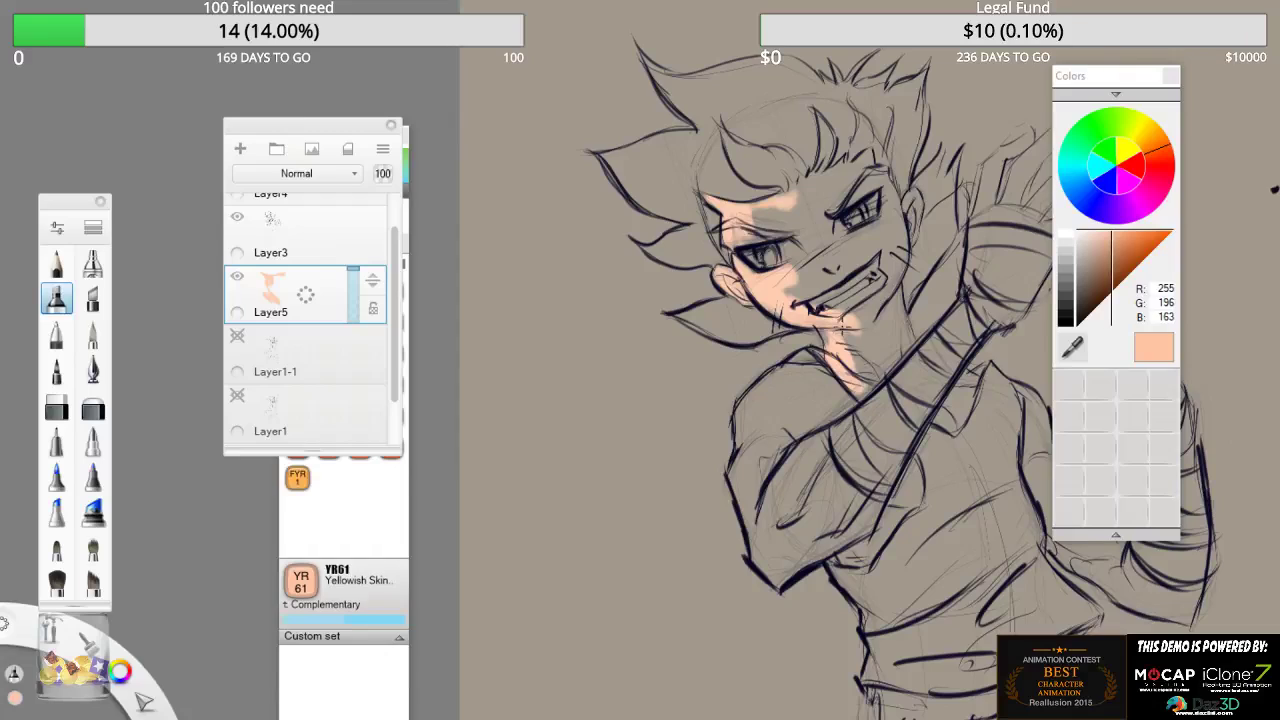
left_click_drag(843, 322, 845, 326)
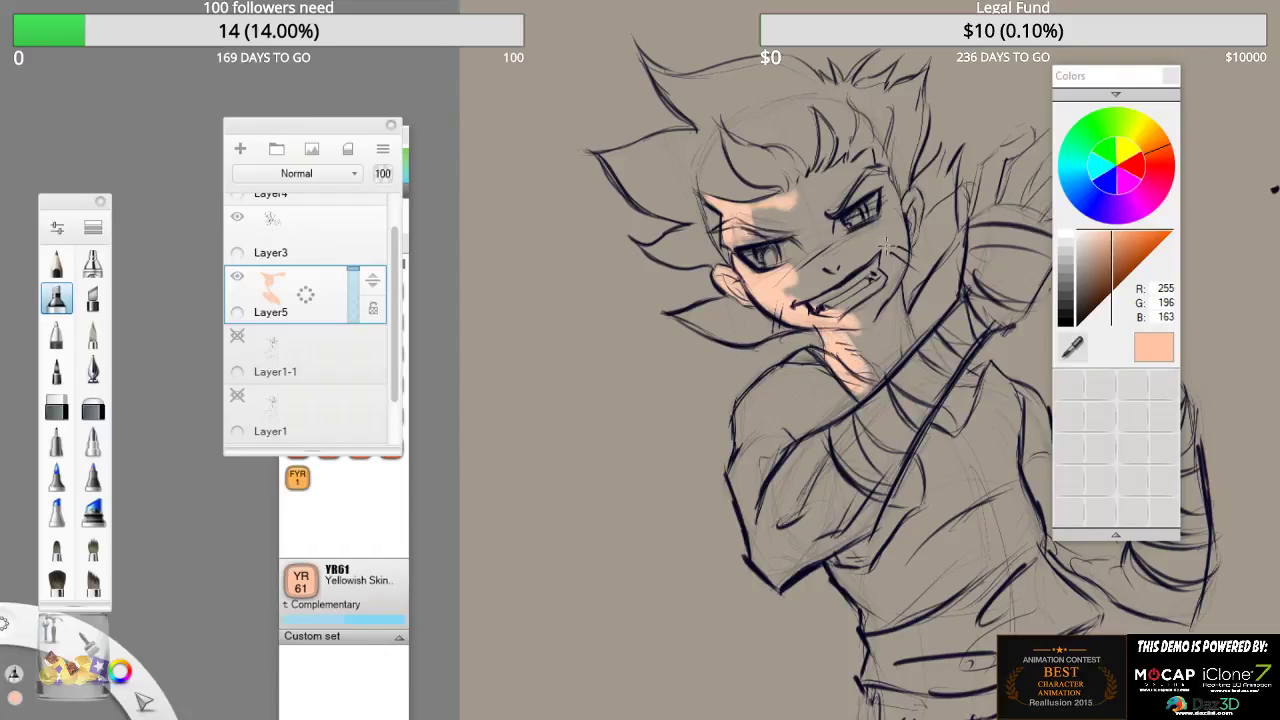
- Fill the remaining skin areas of the face around the mouth, nose and eyes, plus the rest of the neck
mouse_move(885, 245)
left_mouse_down()
mouse_move(882, 298)
mouse_move(868, 300)
mouse_move(850, 290)
mouse_move(897, 255)
mouse_move(845, 280)
mouse_move(825, 259)
mouse_move(866, 258)
mouse_move(835, 280)
mouse_move(810, 272)
mouse_move(870, 251)
mouse_move(805, 225)
mouse_move(800, 245)
mouse_move(794, 221)
left_mouse_up()
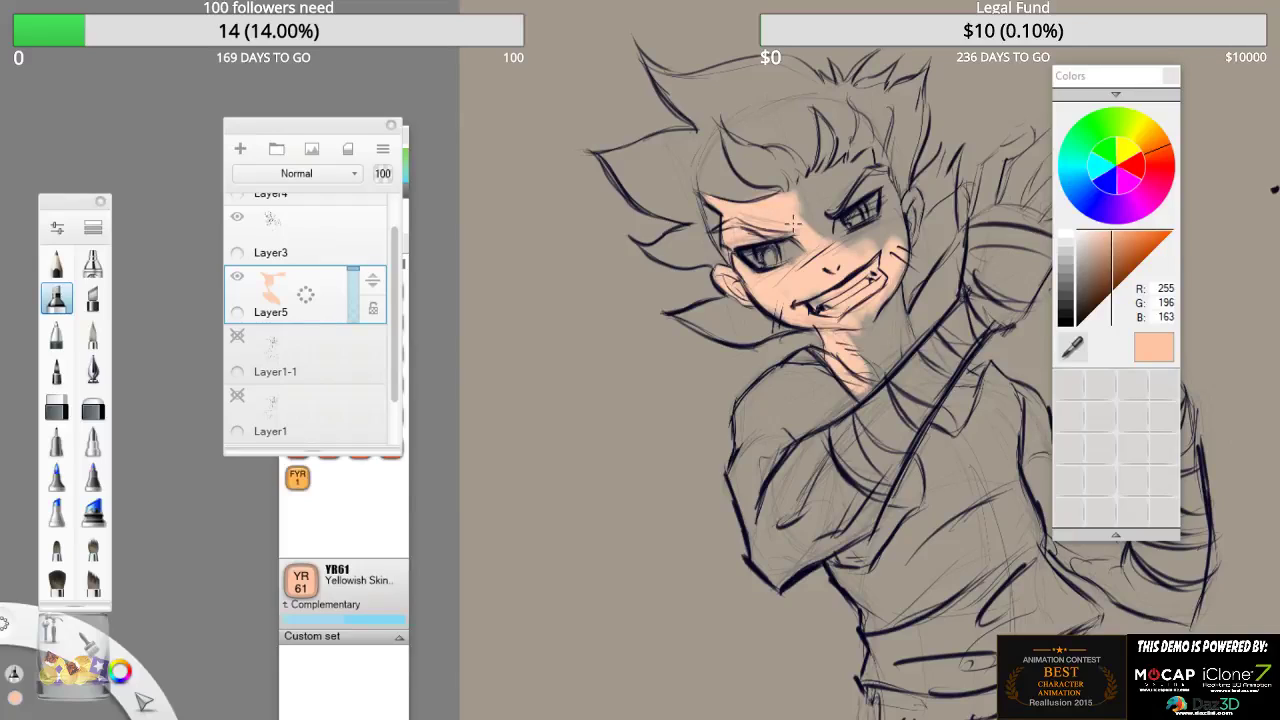
mouse_move(838, 246)
left_mouse_down()
mouse_move(872, 238)
mouse_move(825, 237)
mouse_move(826, 206)
mouse_move(808, 208)
mouse_move(790, 182)
mouse_move(850, 168)
mouse_move(862, 178)
left_mouse_up()
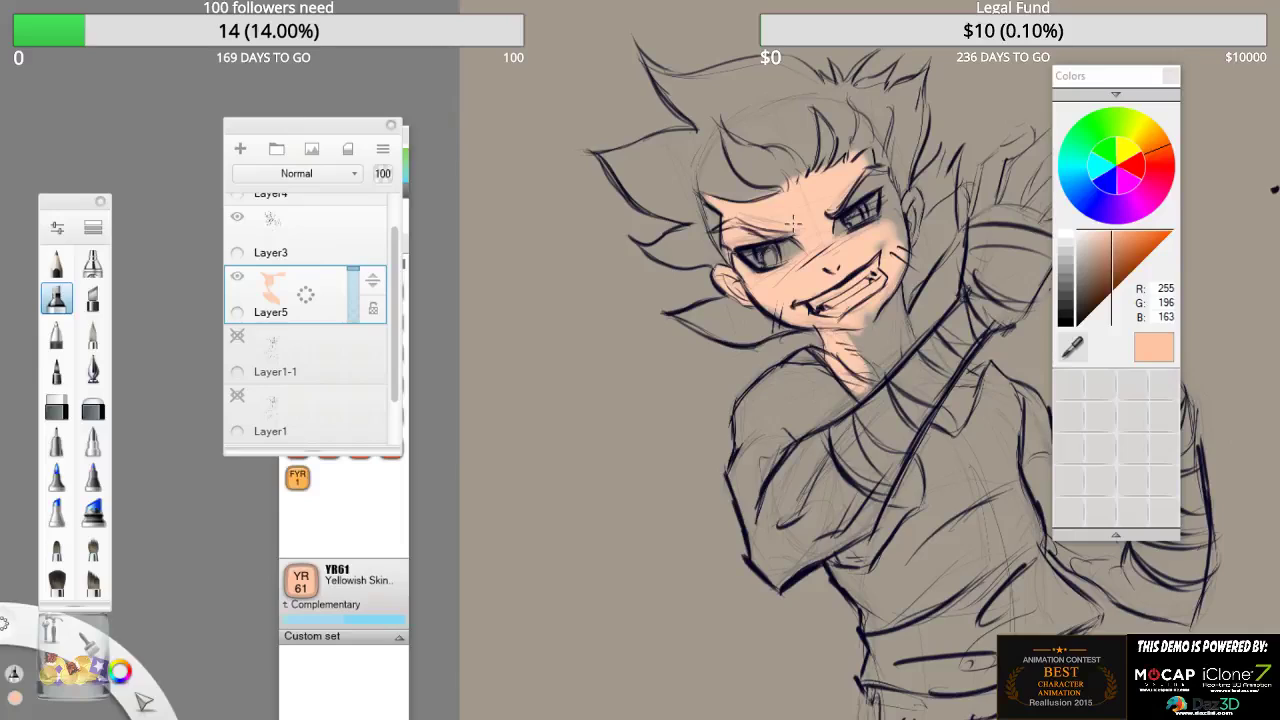
left_click_drag(864, 306, 882, 328)
mouse_move(898, 240)
left_mouse_down()
mouse_move(868, 186)
mouse_move(873, 162)
mouse_move(902, 244)
left_mouse_up()
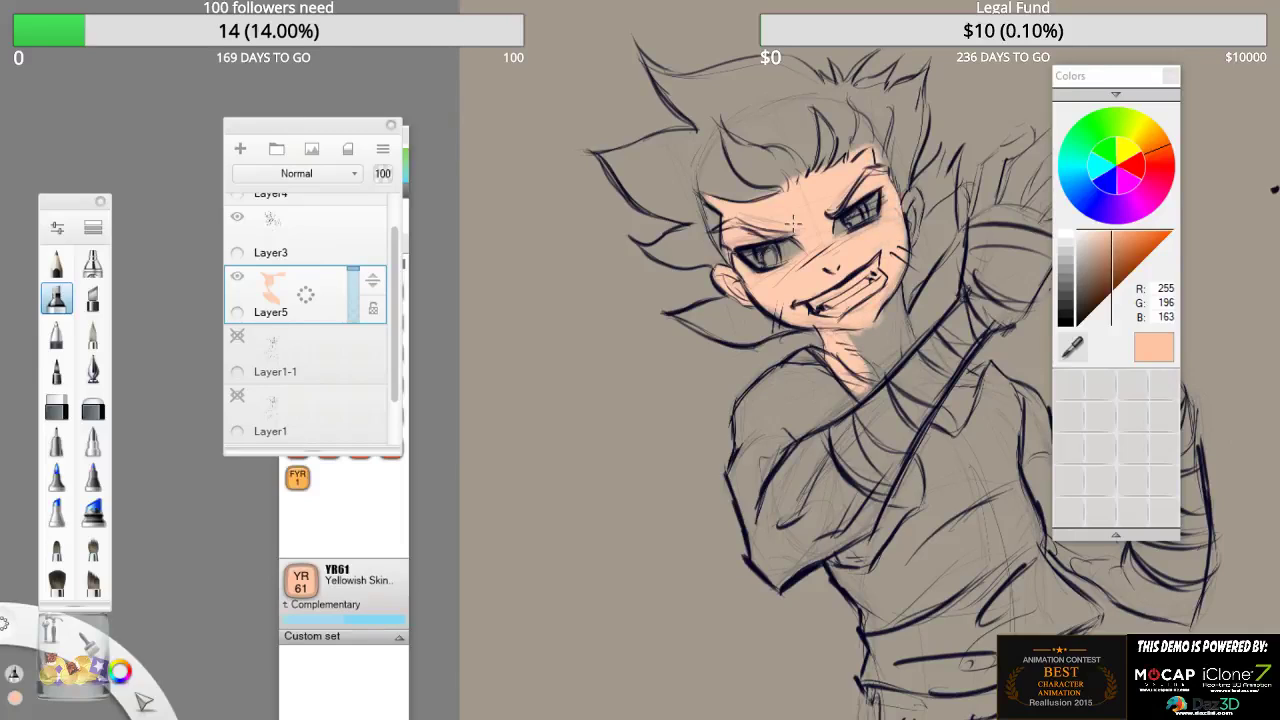
mouse_move(862, 298)
left_mouse_down()
mouse_move(888, 340)
mouse_move(872, 365)
mouse_move(898, 315)
mouse_move(900, 355)
mouse_move(908, 310)
mouse_move(878, 392)
left_mouse_up()
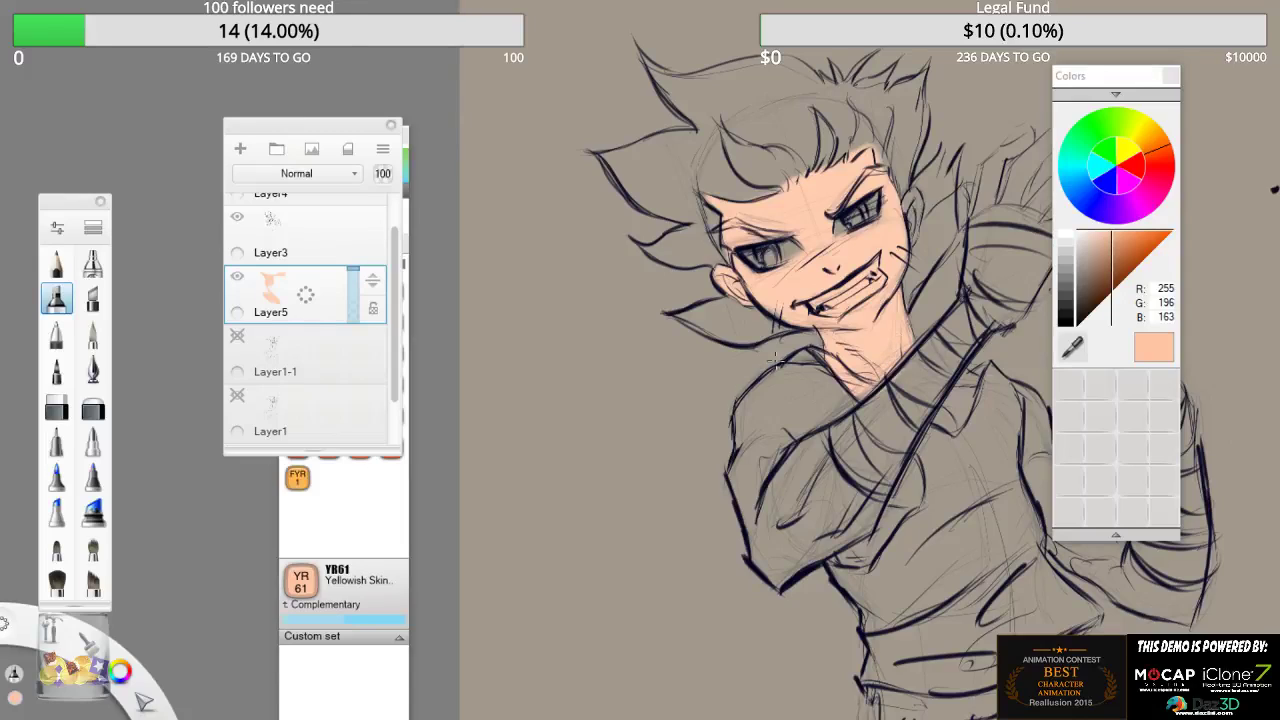
- Color the bare shoulder and upper arm of the crossing arm down to the elbow in skin tone
mouse_move(776, 360)
left_mouse_down()
mouse_move(792, 385)
mouse_move(752, 420)
mouse_move(742, 450)
mouse_move(802, 375)
mouse_move(756, 470)
mouse_move(785, 395)
mouse_move(815, 440)
mouse_move(802, 374)
left_mouse_up()
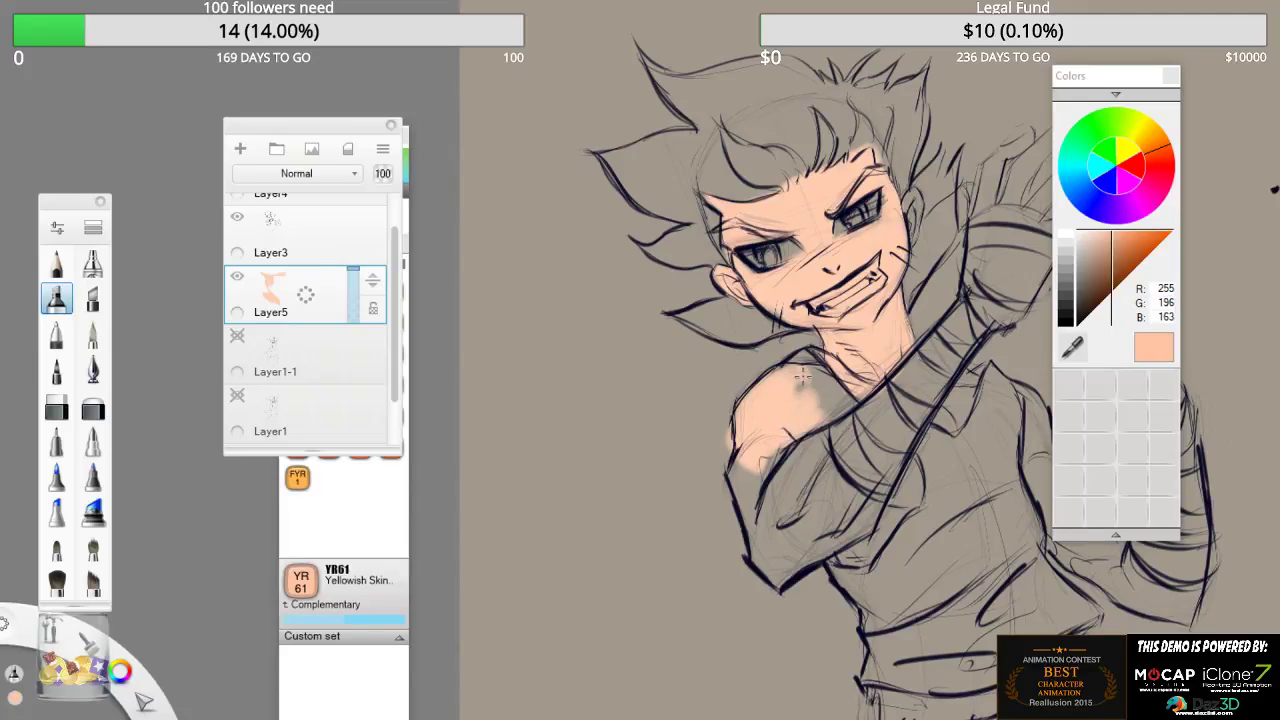
mouse_move(815, 436)
left_mouse_down()
mouse_move(806, 390)
mouse_move(822, 372)
mouse_move(846, 408)
mouse_move(820, 430)
left_mouse_up()
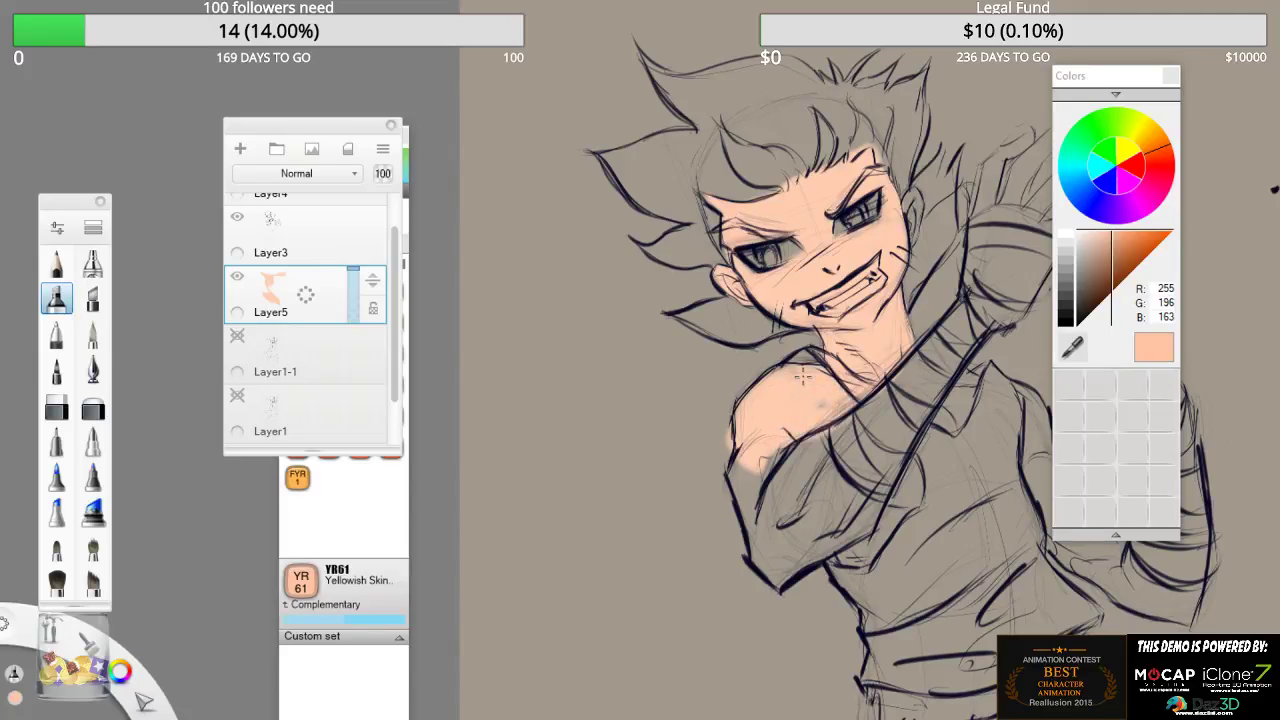
mouse_move(802, 374)
left_mouse_down()
mouse_move(748, 480)
mouse_move(740, 530)
mouse_move(775, 580)
mouse_move(802, 374)
mouse_move(776, 534)
mouse_move(785, 450)
mouse_move(756, 516)
mouse_move(802, 374)
left_mouse_up()
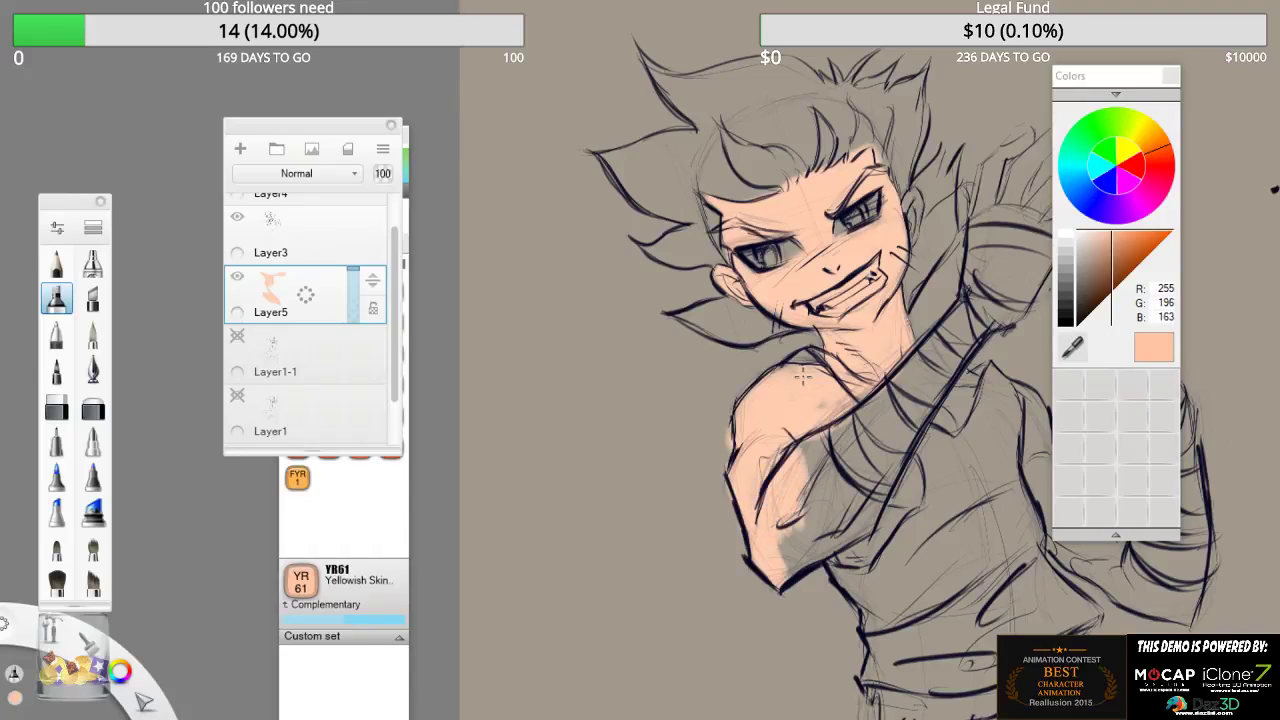
mouse_move(800, 520)
left_mouse_down()
mouse_move(830, 440)
mouse_move(850, 525)
mouse_move(870, 485)
mouse_move(795, 575)
mouse_move(830, 515)
mouse_move(786, 555)
left_mouse_up()
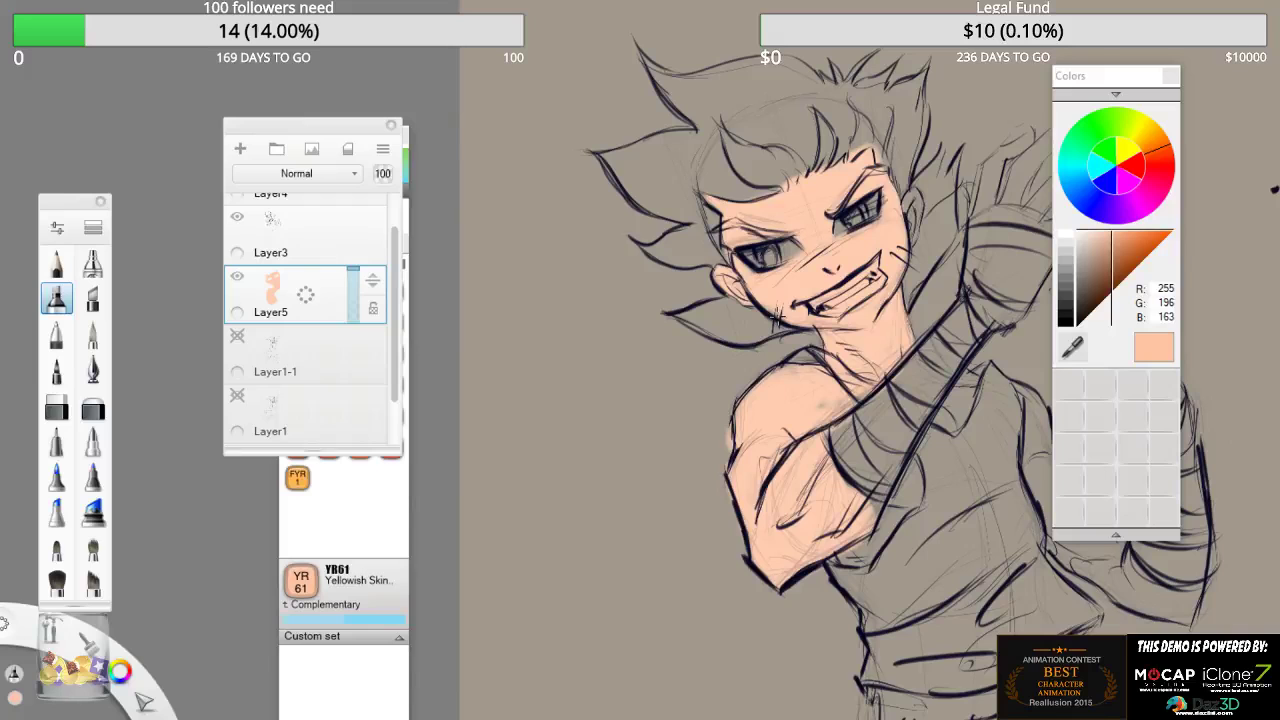
- Paint the fingers and exposed palm of the open raised hand in skin tone
key("space")
left_click_drag(897, 446, 683, 385)
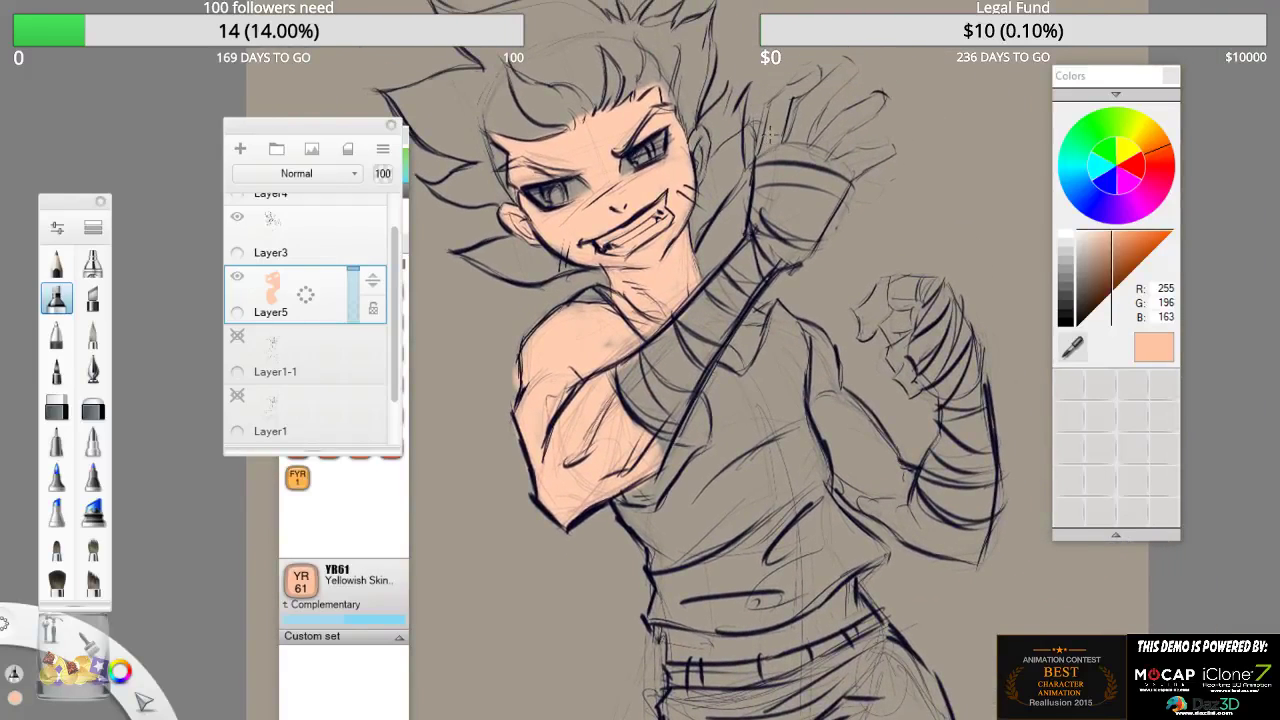
mouse_move(776, 140)
left_mouse_down()
mouse_move(786, 90)
mouse_move(805, 80)
mouse_move(770, 140)
mouse_move(830, 75)
mouse_move(796, 133)
mouse_move(845, 80)
mouse_move(820, 150)
mouse_move(875, 100)
left_mouse_up()
mouse_move(840, 165)
left_mouse_down()
mouse_move(878, 160)
mouse_move(842, 162)
left_mouse_up()
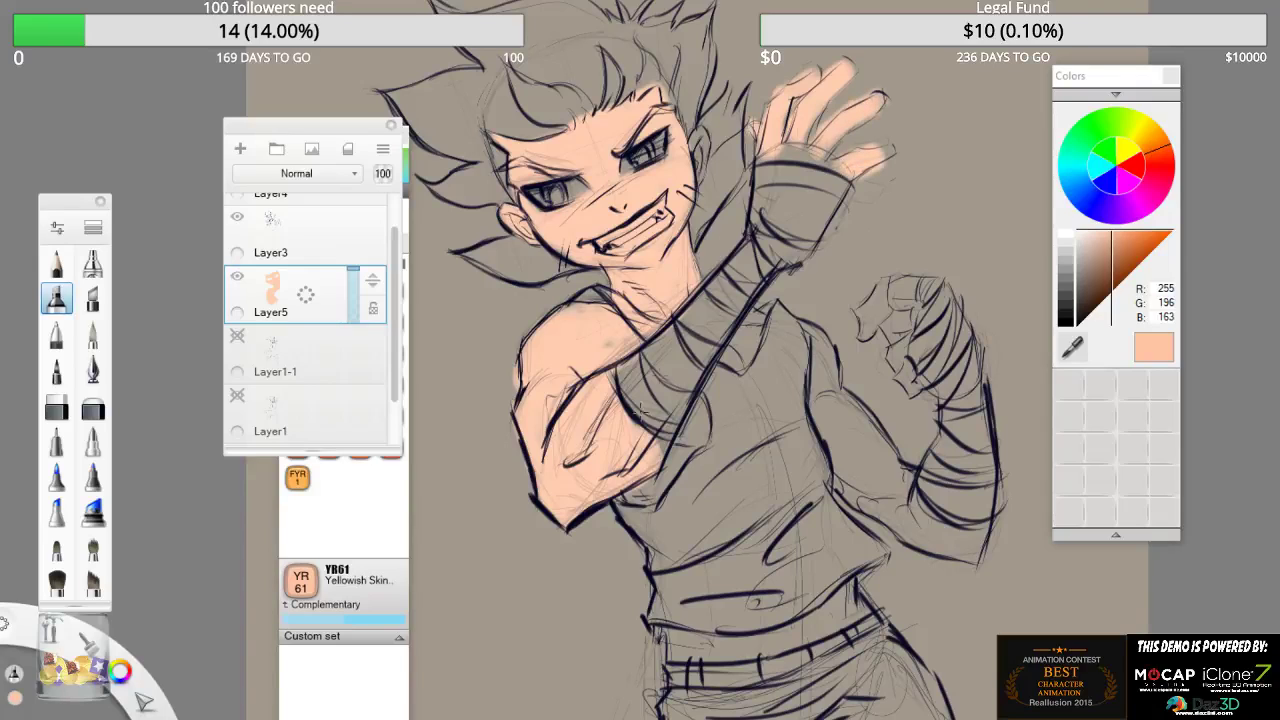
- Fill the fist arm's shoulder, upper arm and elbow with skin tone up to the bandages
mouse_move(846, 326)
left_mouse_down()
mouse_move(811, 350)
mouse_move(818, 402)
mouse_move(832, 345)
mouse_move(812, 345)
mouse_move(852, 508)
mouse_move(850, 400)
mouse_move(810, 342)
left_mouse_up()
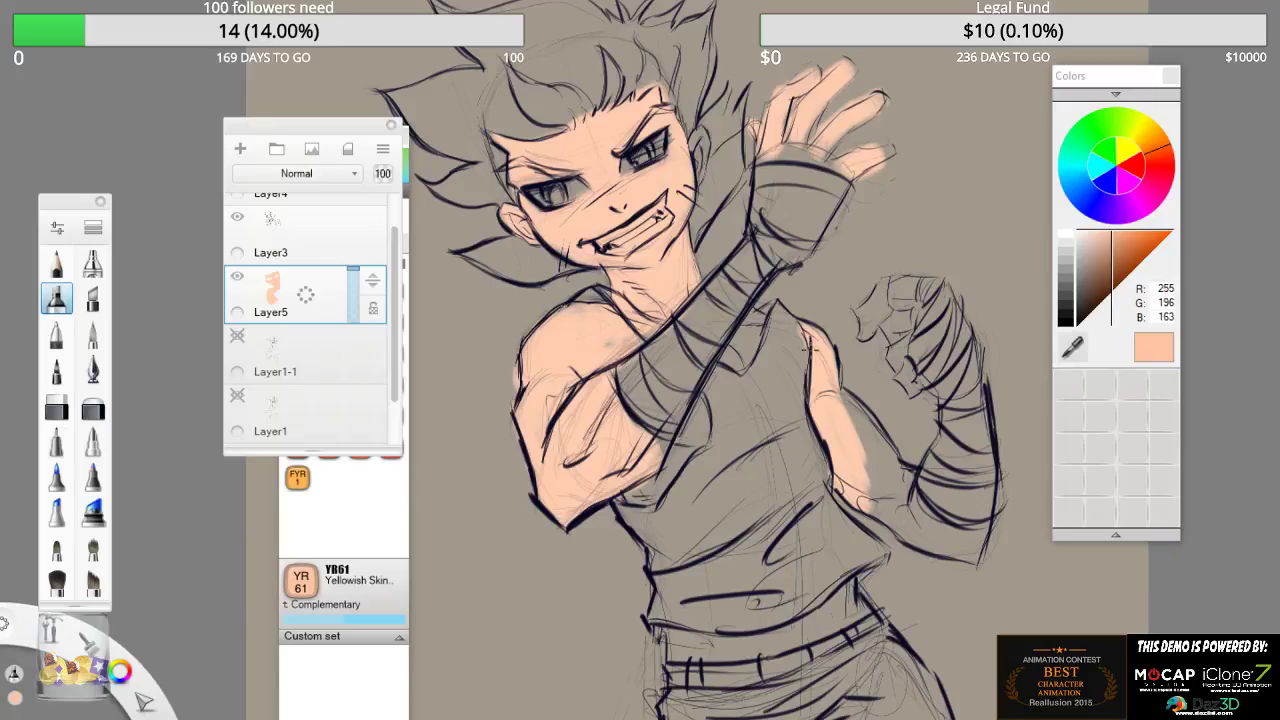
mouse_move(842, 390)
left_mouse_down()
mouse_move(858, 442)
mouse_move(902, 484)
left_mouse_up()
mouse_move(808, 348)
left_mouse_down()
mouse_move(863, 410)
mouse_move(885, 525)
mouse_move(925, 535)
mouse_move(900, 495)
mouse_move(925, 545)
mouse_move(900, 495)
mouse_move(970, 565)
mouse_move(955, 528)
mouse_move(935, 555)
mouse_move(986, 562)
left_mouse_up()
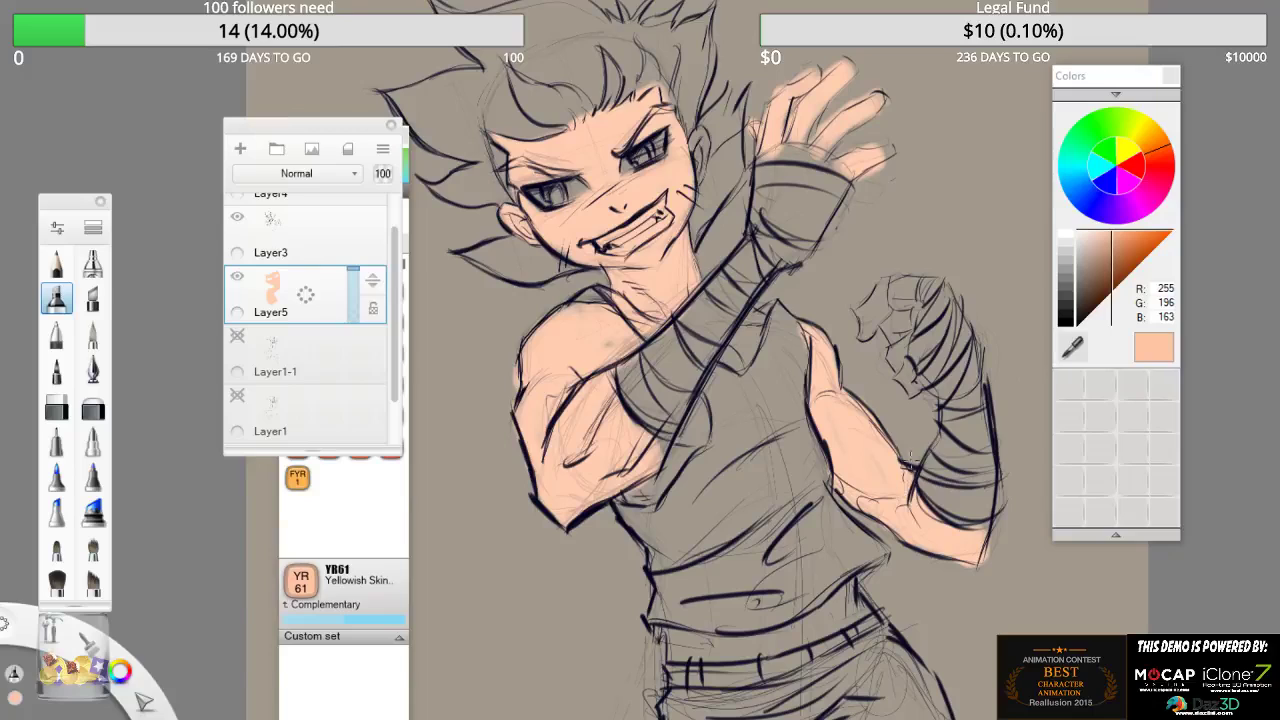
- Color the clenched fist's exposed fingers, the far ear and the bare strip of waist above the belt
mouse_move(903, 294)
left_mouse_down()
mouse_move(870, 300)
mouse_move(860, 330)
mouse_move(906, 292)
mouse_move(898, 385)
mouse_move(922, 395)
left_mouse_up()
left_click_drag(910, 348, 912, 374)
mouse_move(892, 304)
left_mouse_down()
mouse_move(909, 280)
mouse_move(910, 312)
left_mouse_up()
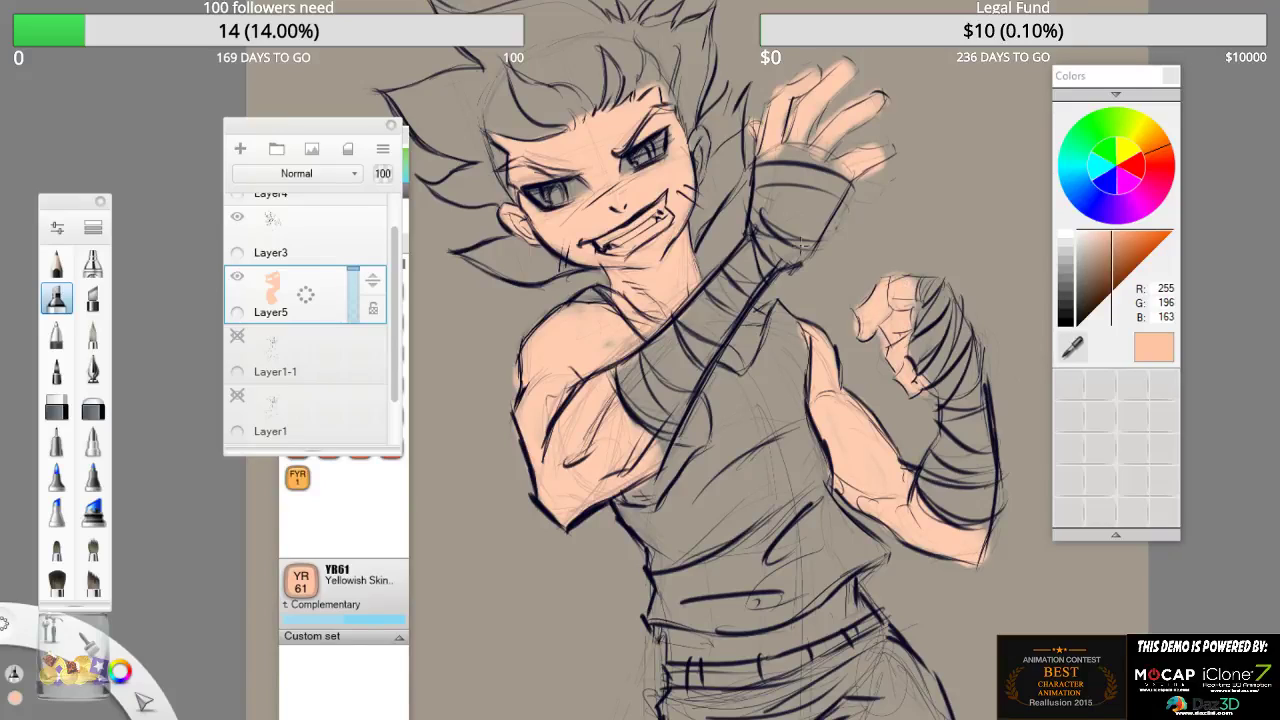
mouse_move(835, 608)
left_mouse_down()
mouse_move(810, 630)
mouse_move(675, 645)
mouse_move(722, 650)
mouse_move(842, 626)
mouse_move(852, 590)
left_mouse_up()
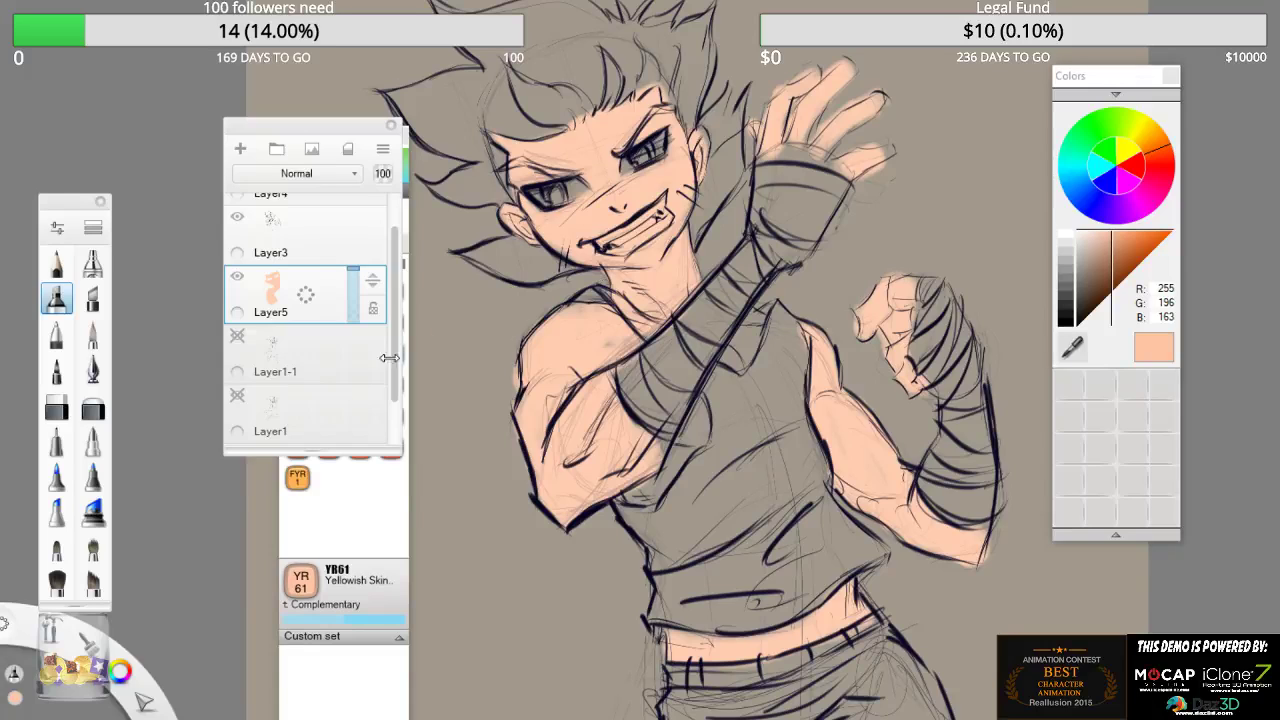
- Erase the skin tone spilling over the shirt collar beside the neck, with the eraser size reduced to 35
left_click(56, 408)
mouse_move(628, 215)
left_mouse_down()
mouse_move(605, 245)
mouse_move(650, 215)
mouse_move(655, 185)
mouse_move(695, 210)
left_mouse_up()
key("ctrl+z")
key("bracketleft")
key("bracketleft")
key("bracketleft")
key("bracketleft")
key("bracketleft")
key("bracketleft")
key("bracketleft")
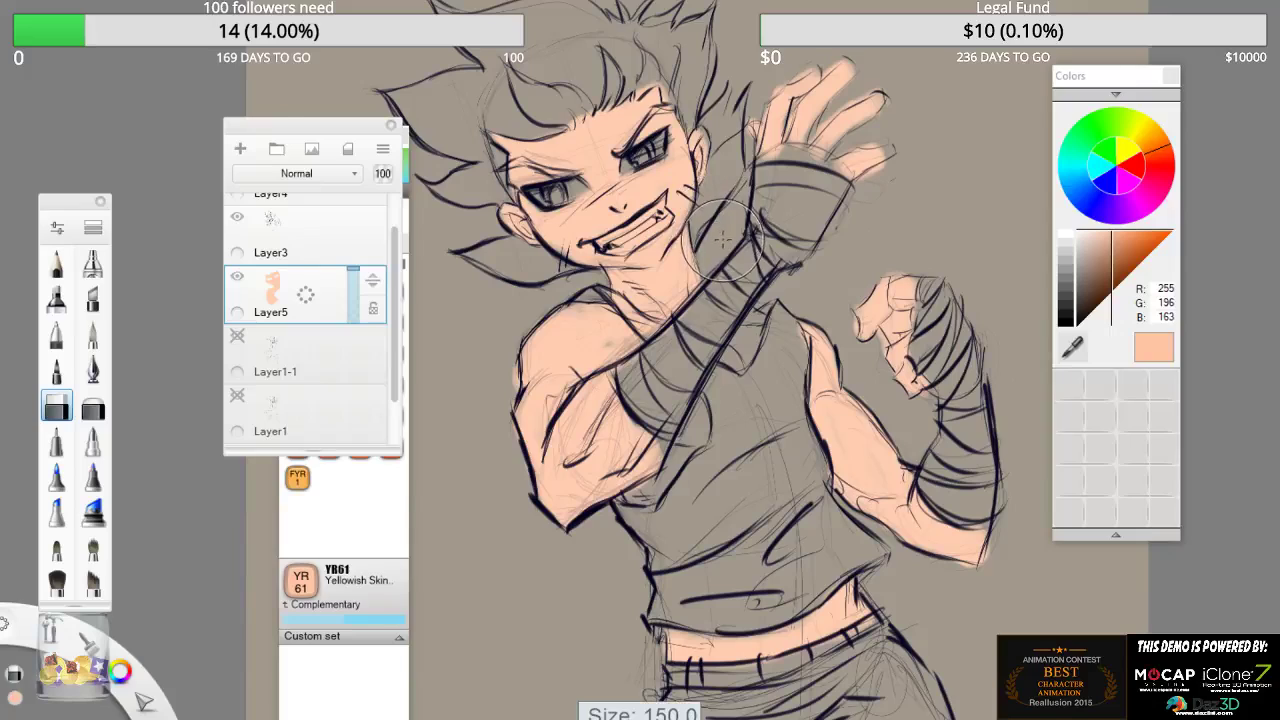
key("bracketleft")
key("bracketleft")
key("bracketleft")
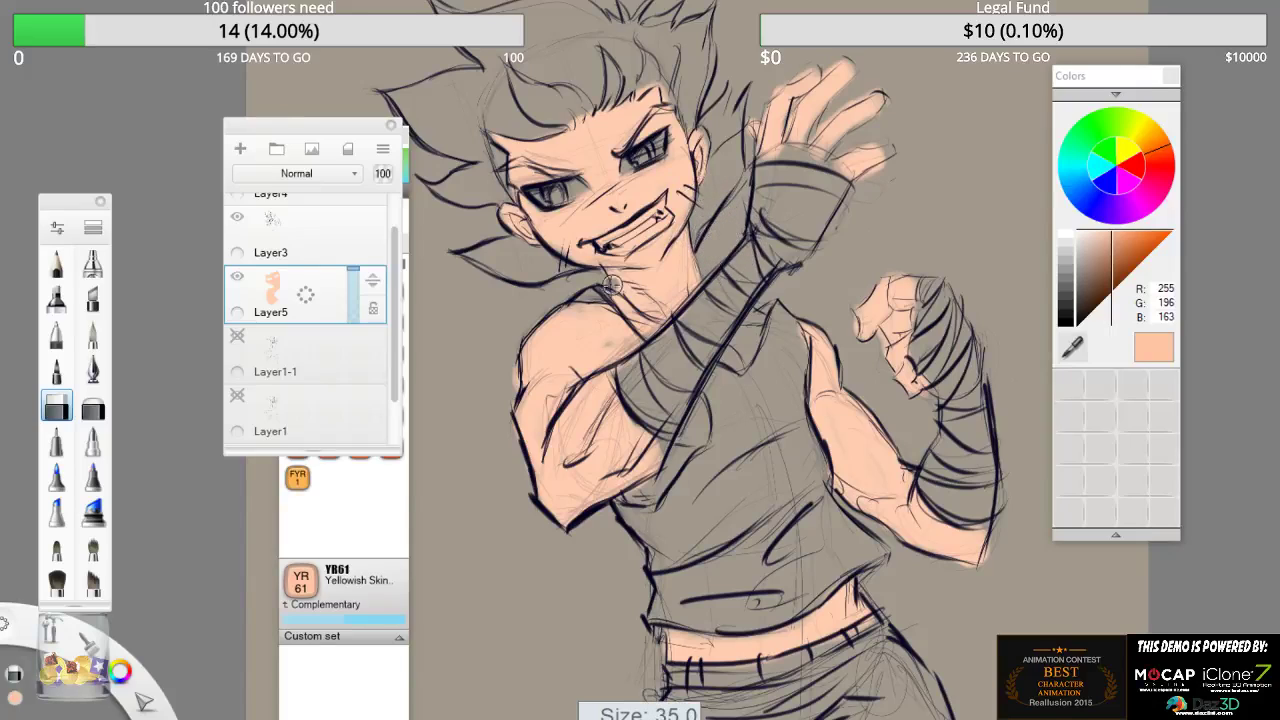
mouse_move(632, 322)
left_mouse_down()
mouse_move(658, 328)
mouse_move(617, 296)
left_mouse_up()
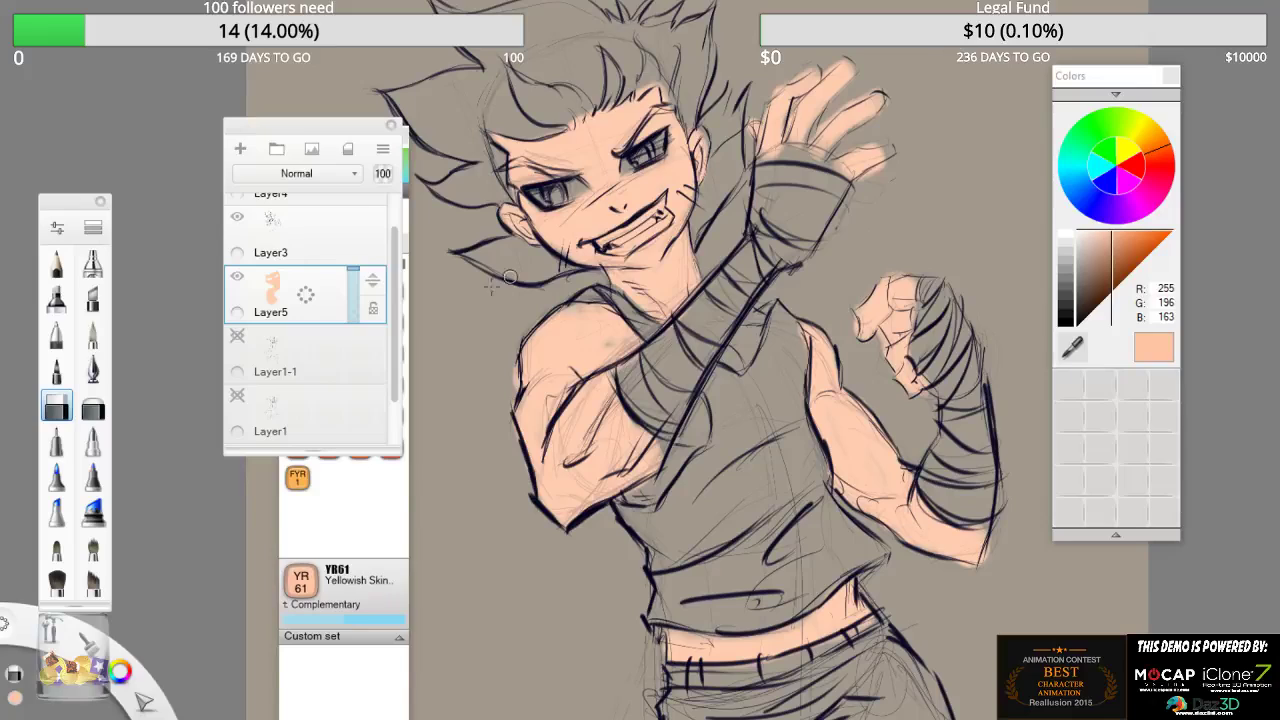
- Paint a skin-tone reference swatch with the marker on the empty background above and beyond the raised hand
key("e")
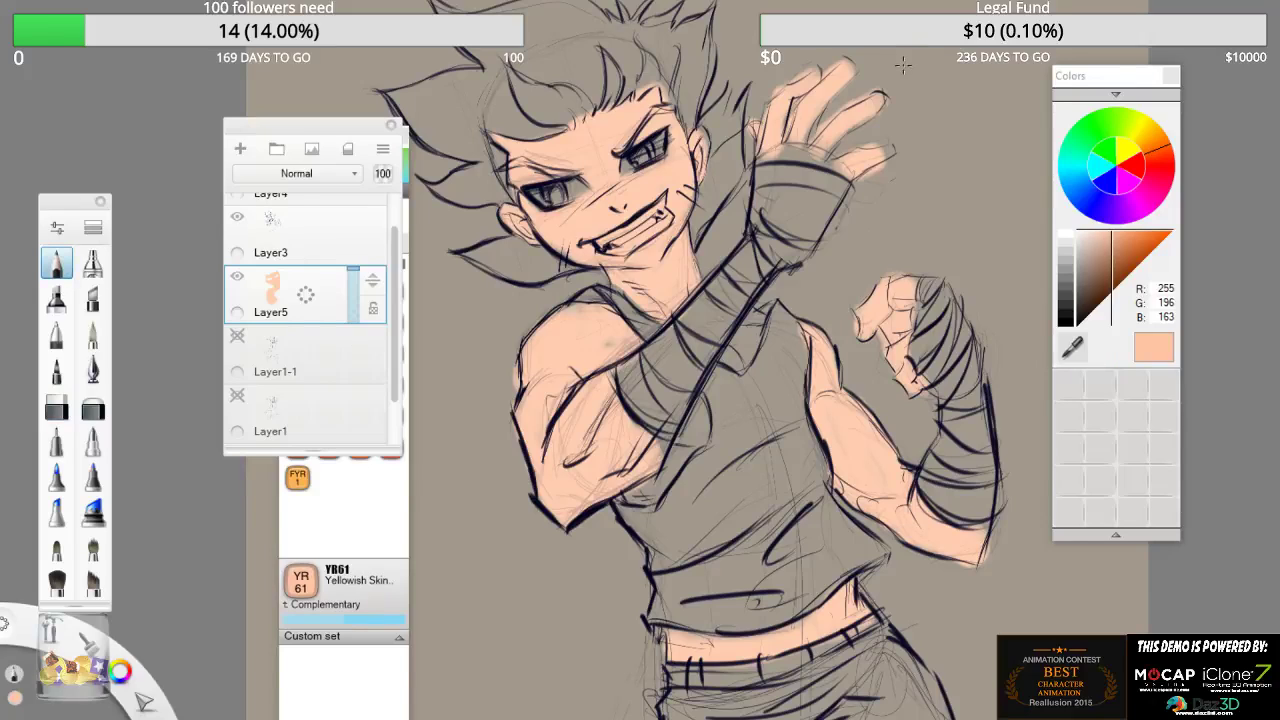
left_click(55, 303)
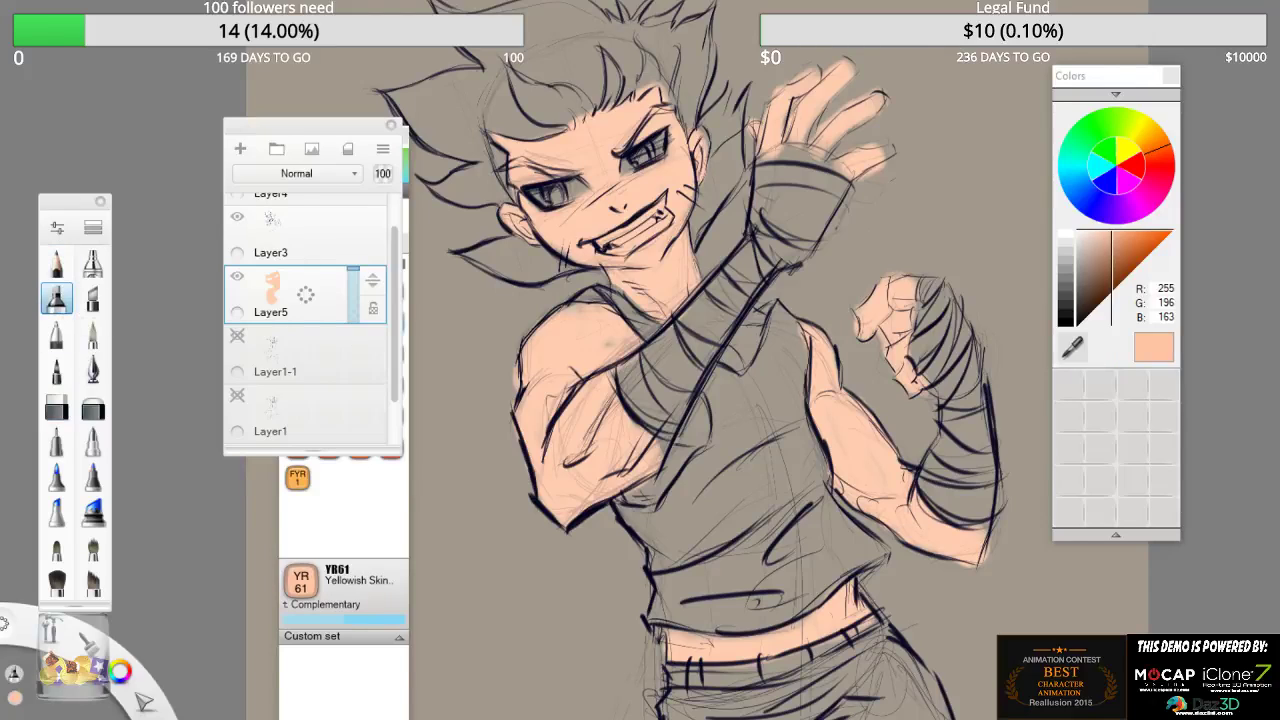
mouse_move(944, 48)
left_mouse_down()
mouse_move(955, 48)
mouse_move(945, 62)
mouse_move(976, 52)
mouse_move(982, 70)
left_mouse_up()
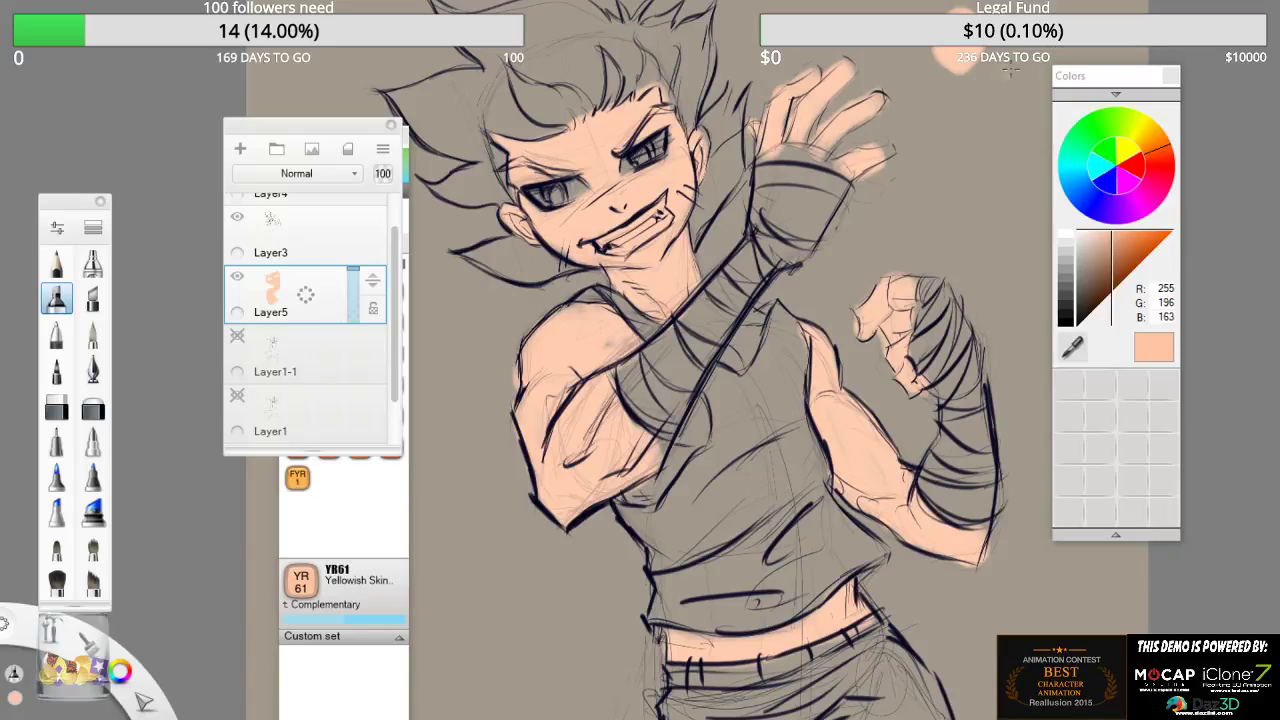
- Clean up the skin tone on the raised hand's thumb and fingers, alternating marker and eraser along the outlines
left_click_drag(878, 156, 895, 152)
left_click(57, 406)
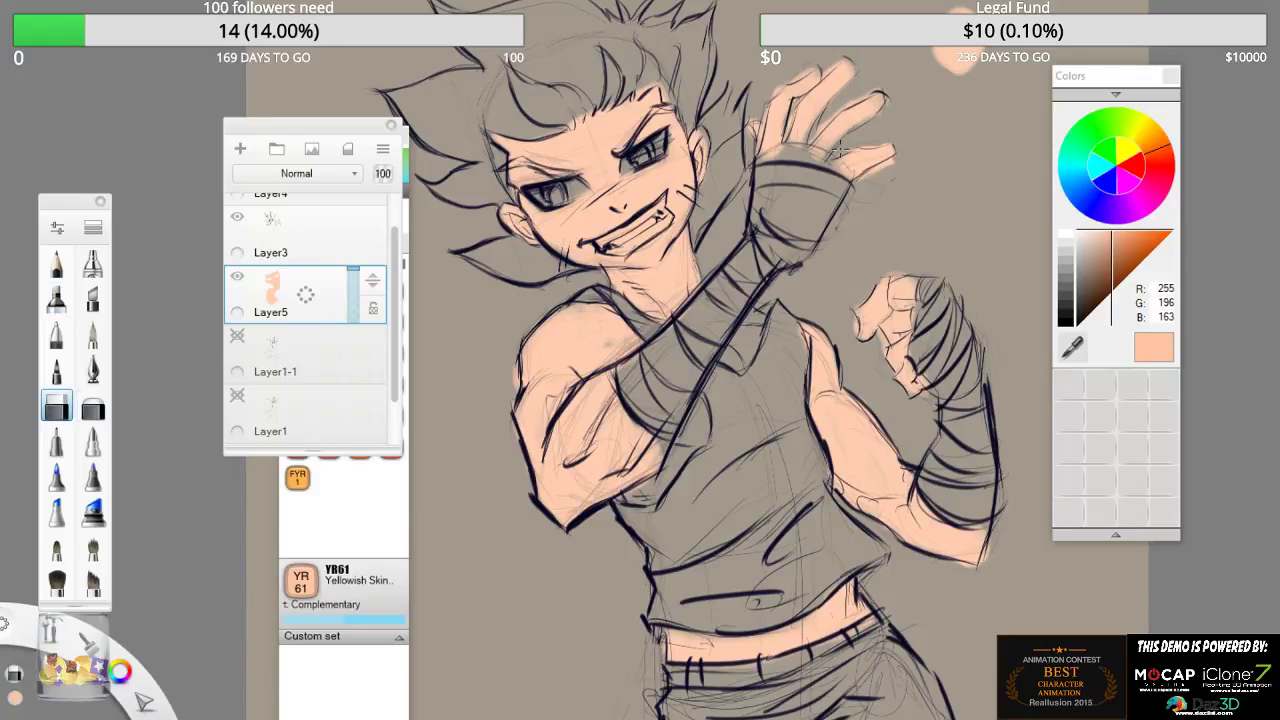
left_click_drag(894, 159, 856, 178)
key("e")
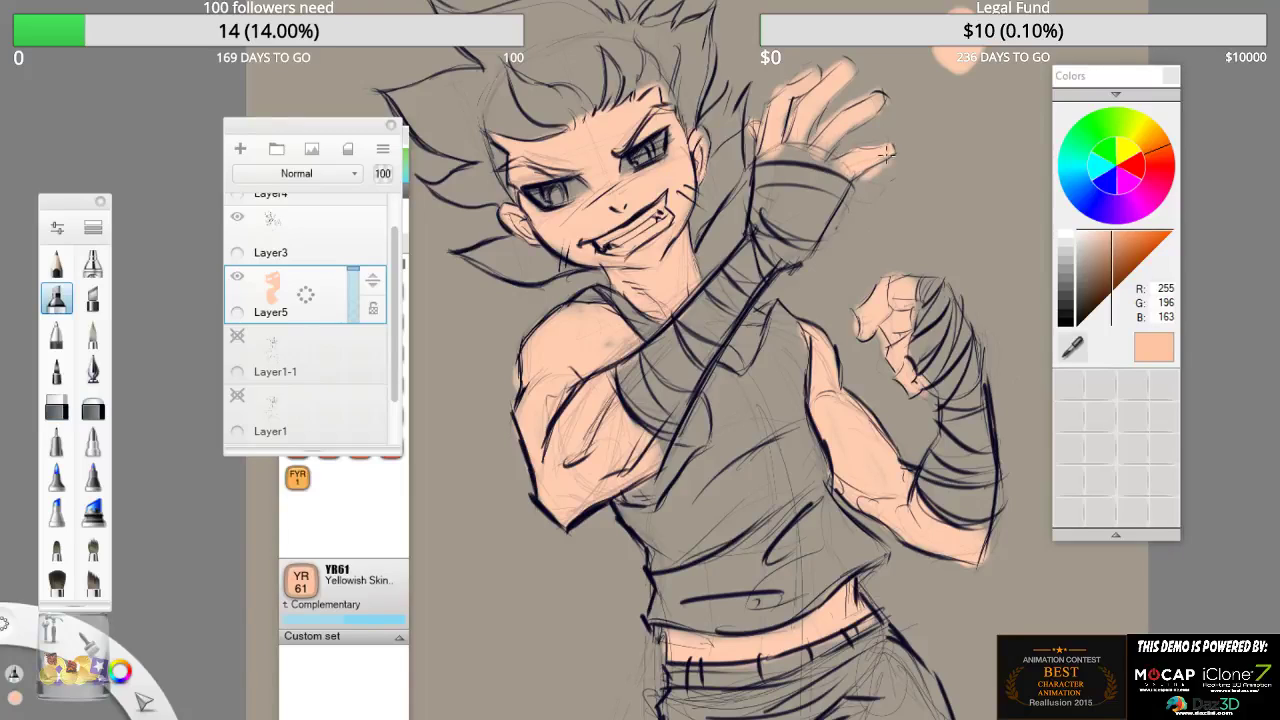
key("e")
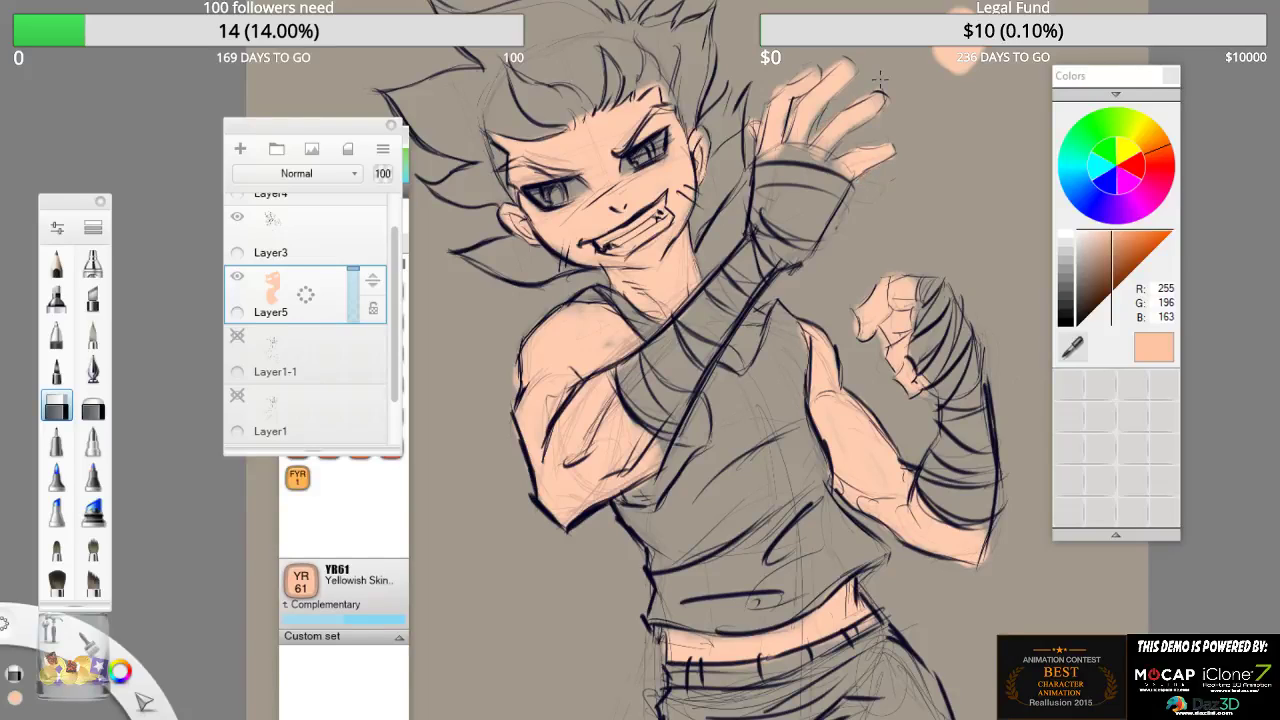
key("e")
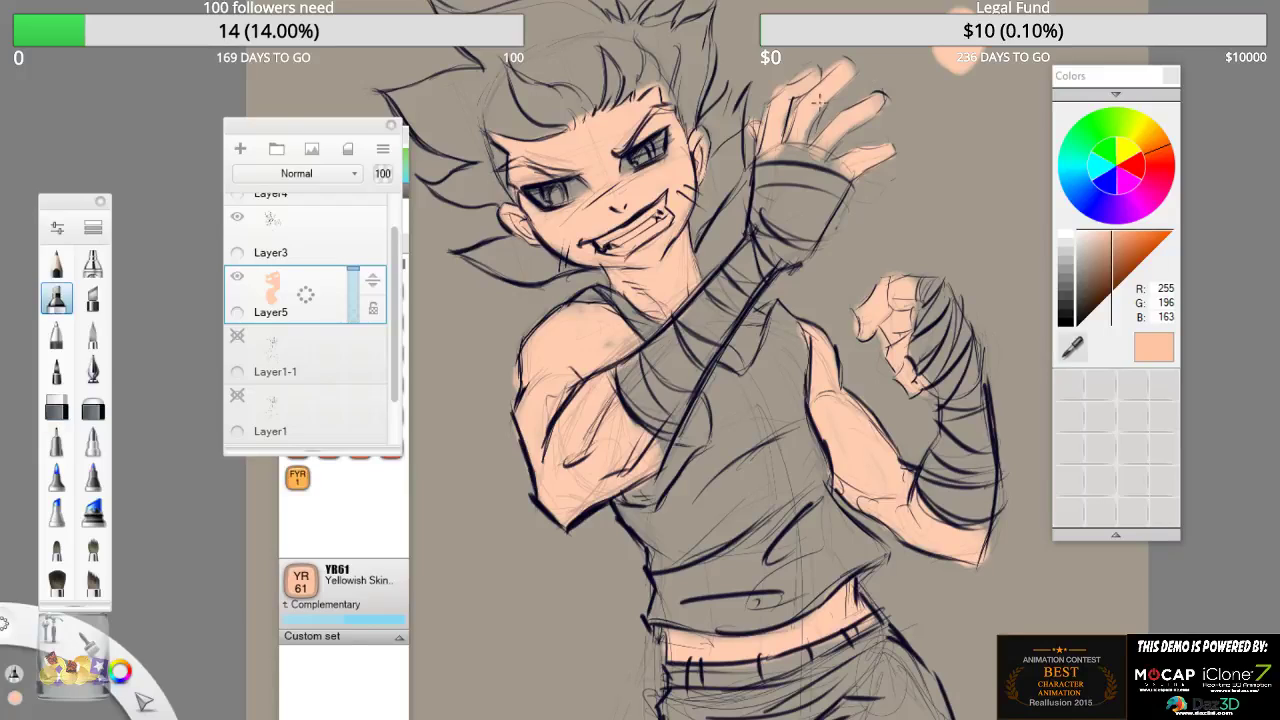
key("e")
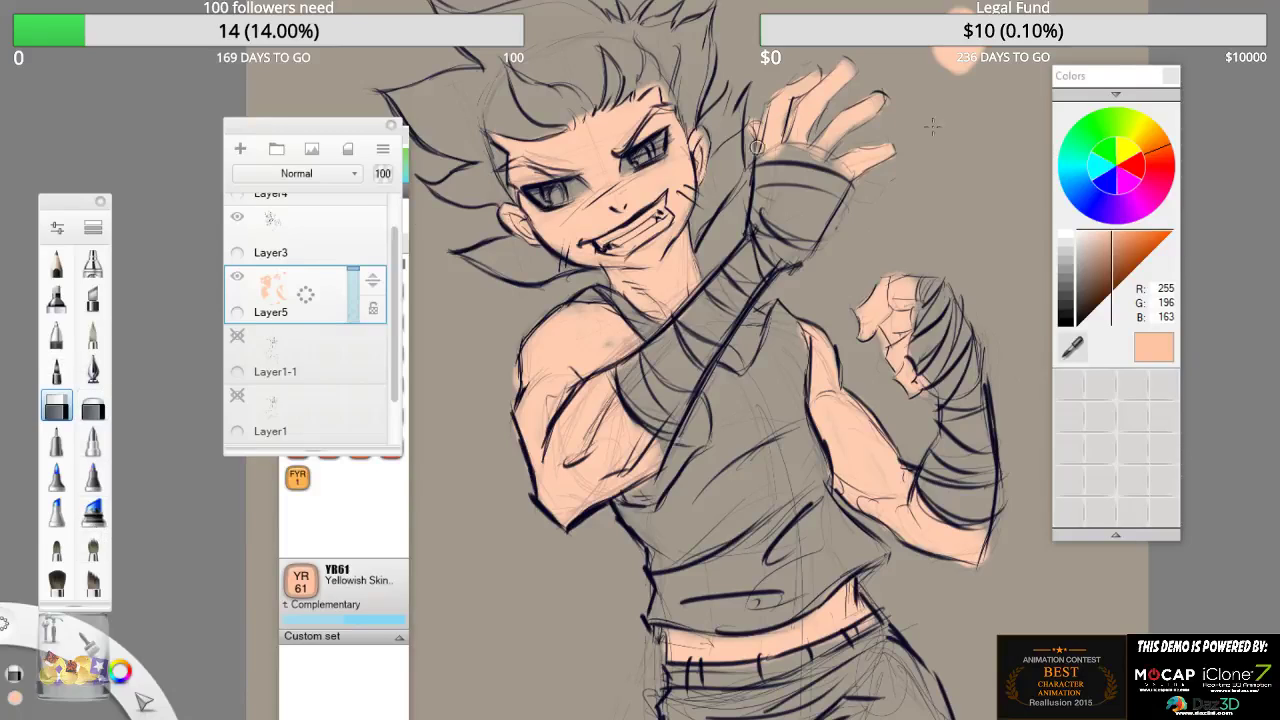
- Fill both eyes and the bared teeth with white, using an opaque brush instead of the marker
left_click(1071, 237)
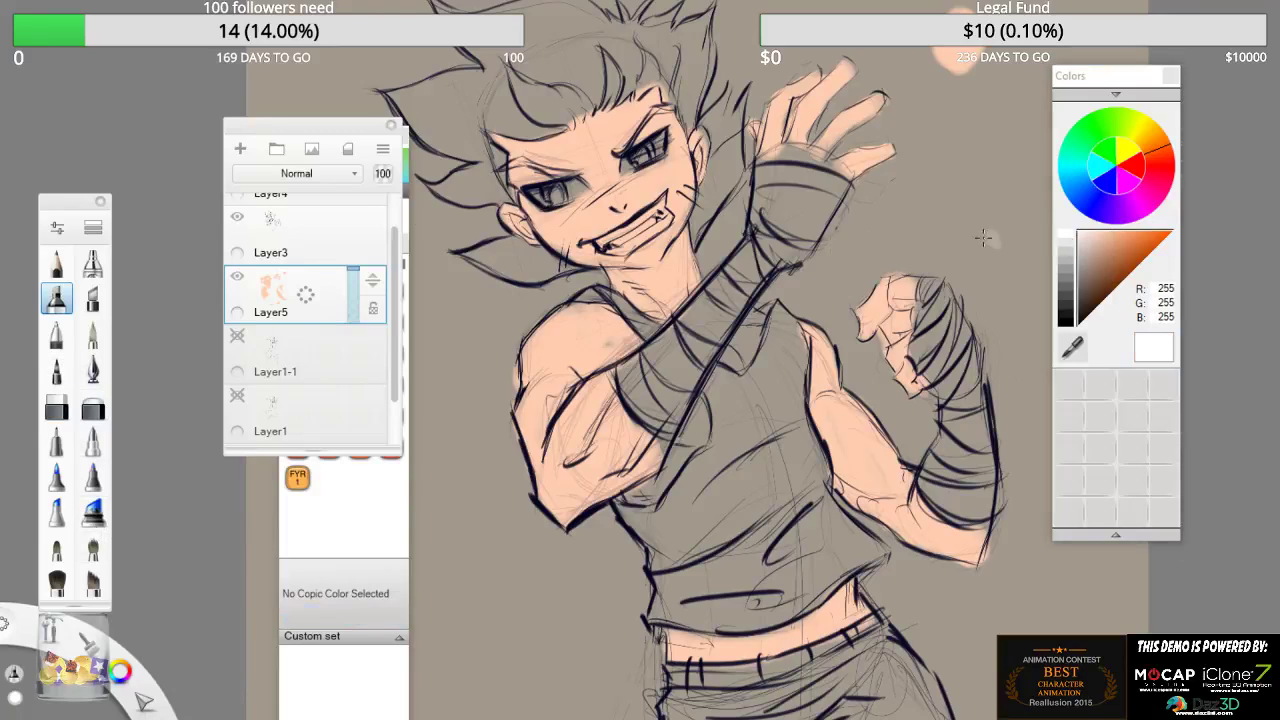
key("e")
left_click(627, 165)
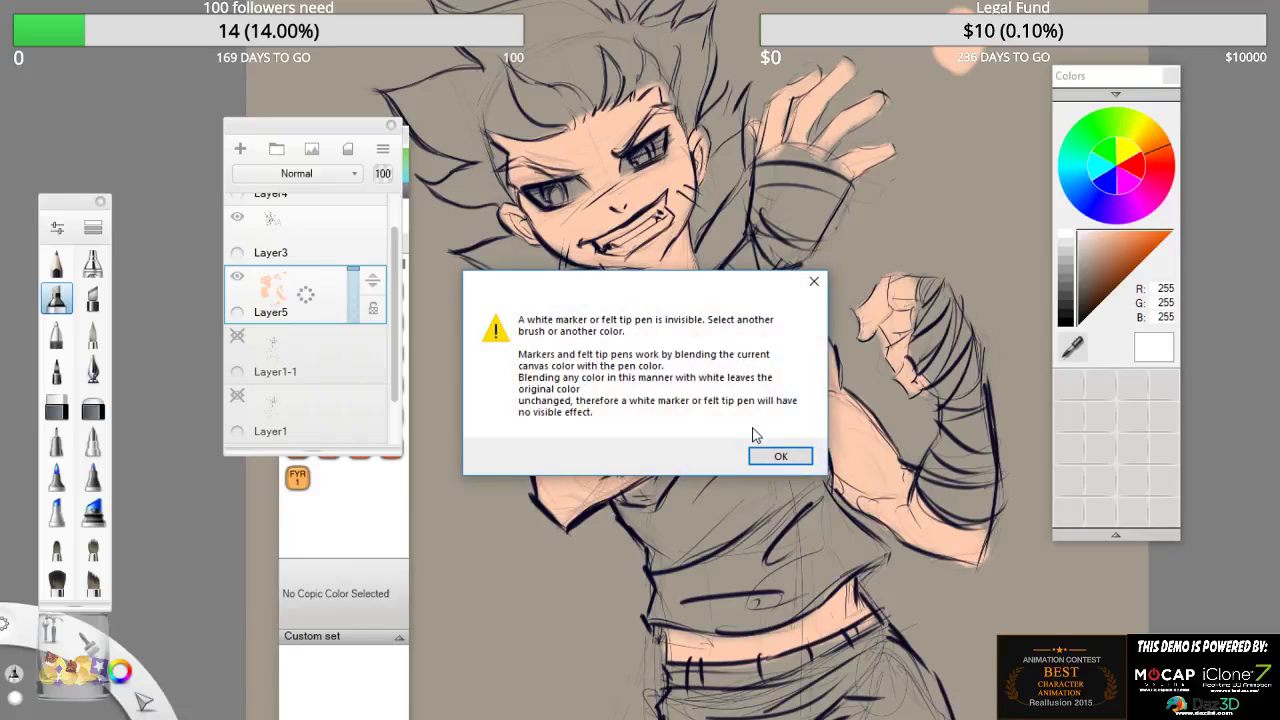
left_click(781, 457)
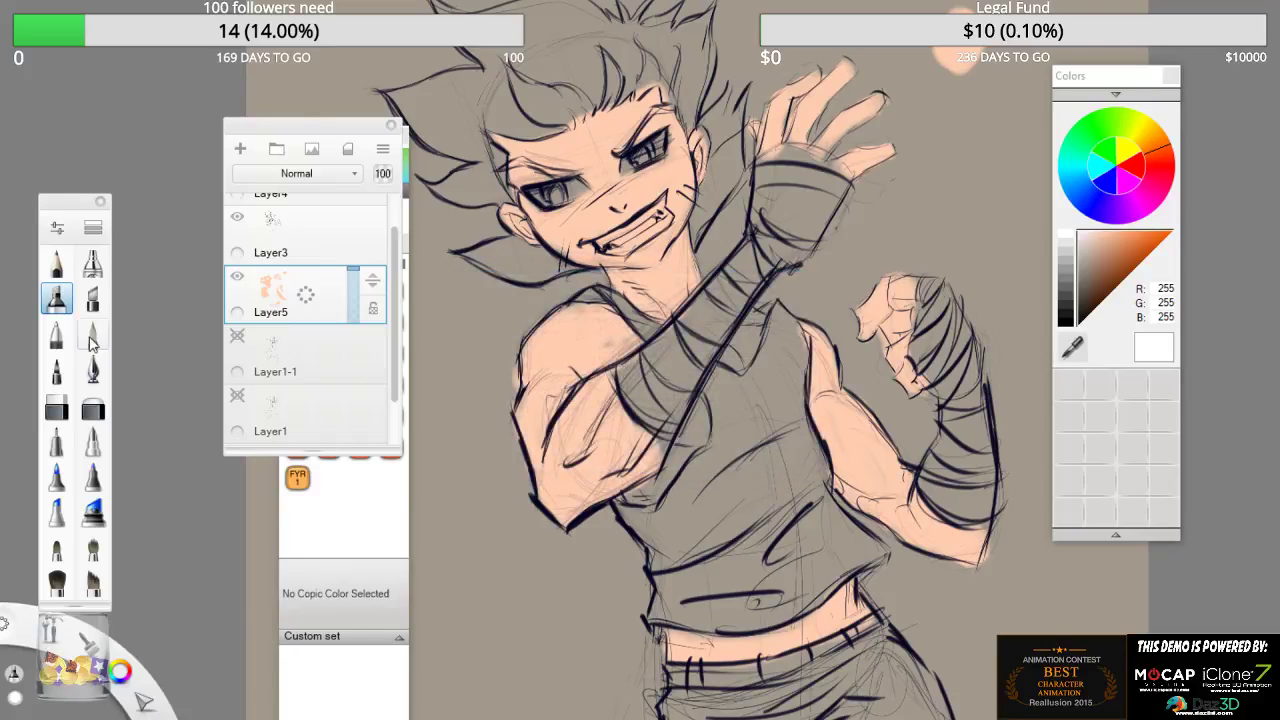
left_click(94, 338)
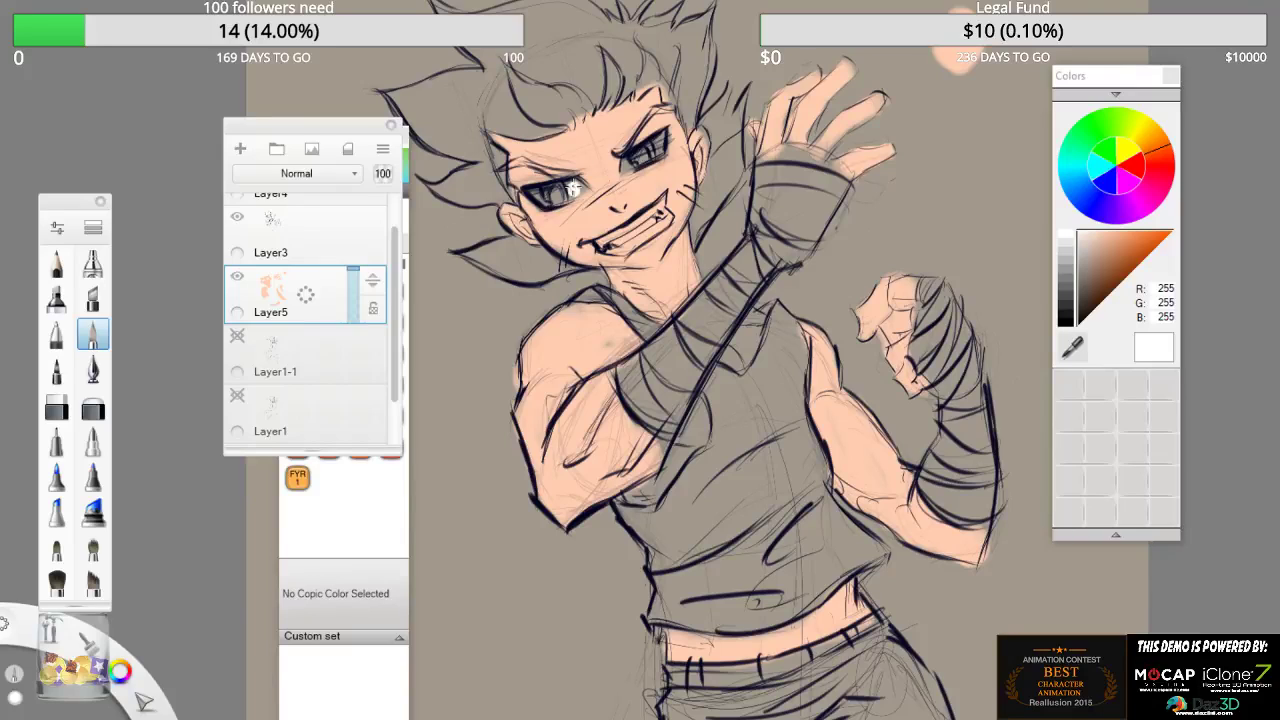
left_click_drag(564, 189, 544, 190)
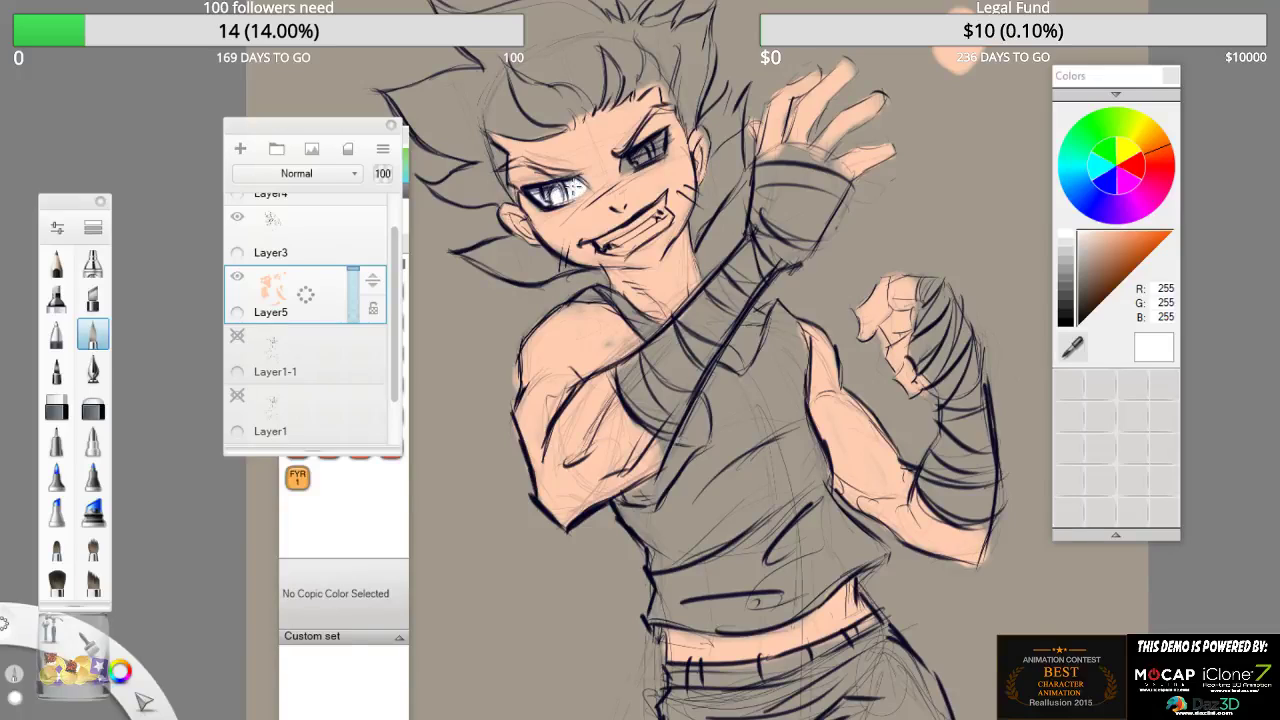
left_click_drag(574, 188, 661, 138)
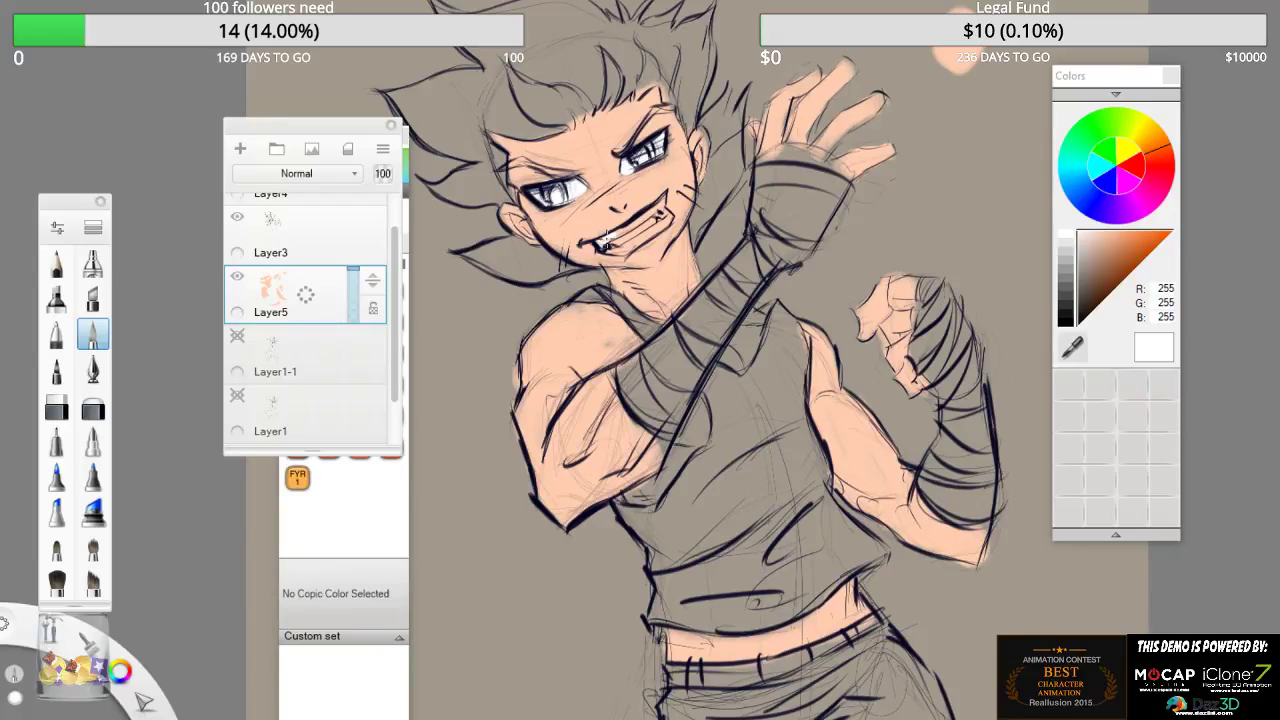
left_click_drag(622, 228, 660, 205)
left_click_drag(625, 252, 651, 234)
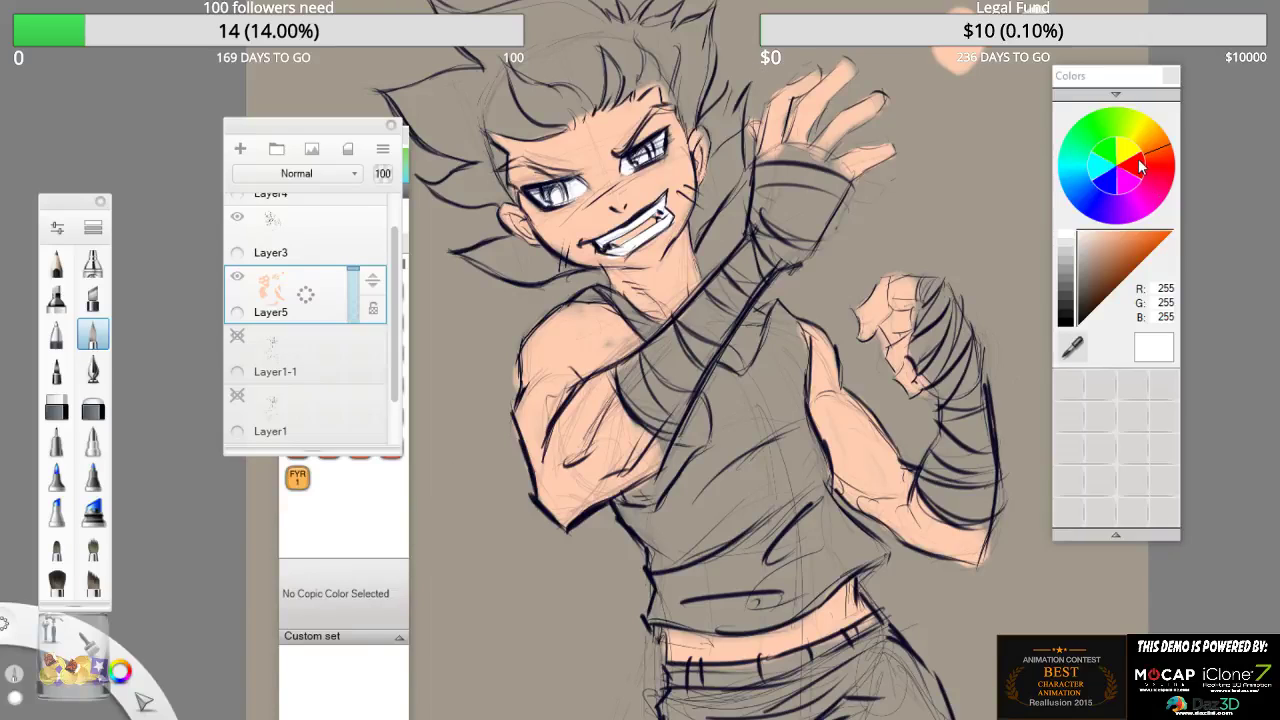
- Choose Copic color R29 Lipstick Red and dab a reference swatch beside the skin-tone swatch on the background
left_click(358, 472)
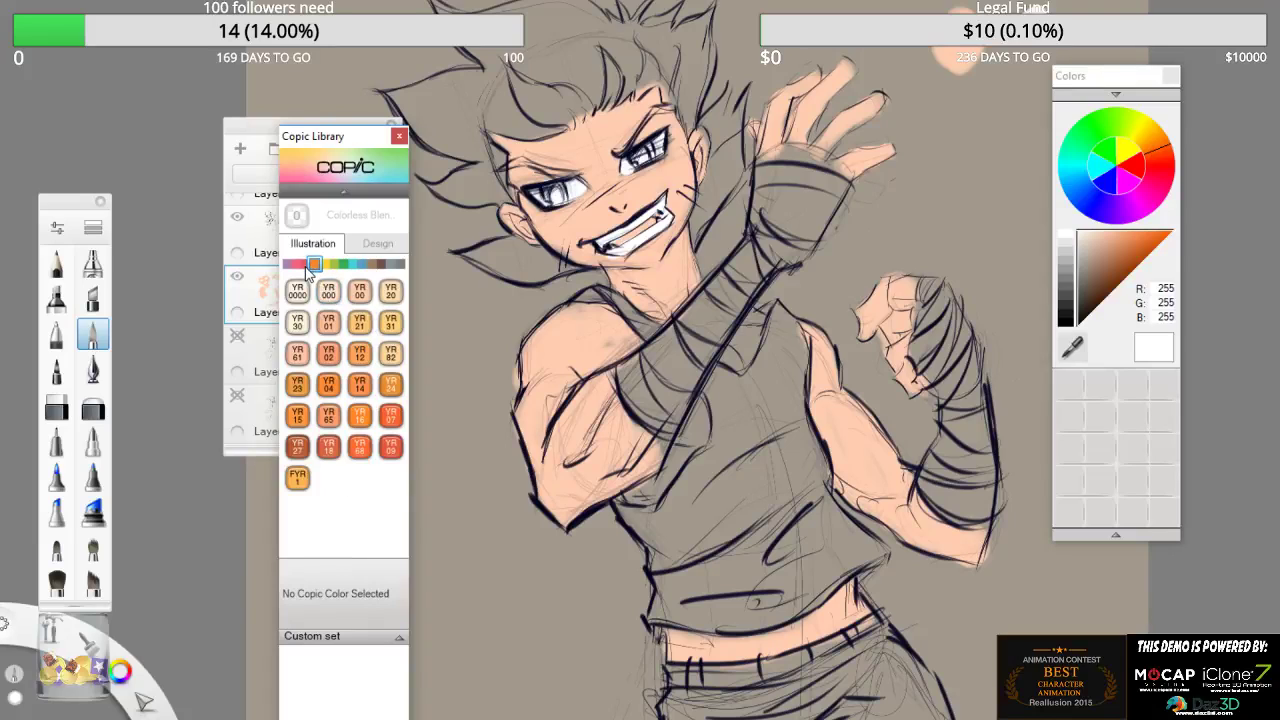
left_click(305, 264)
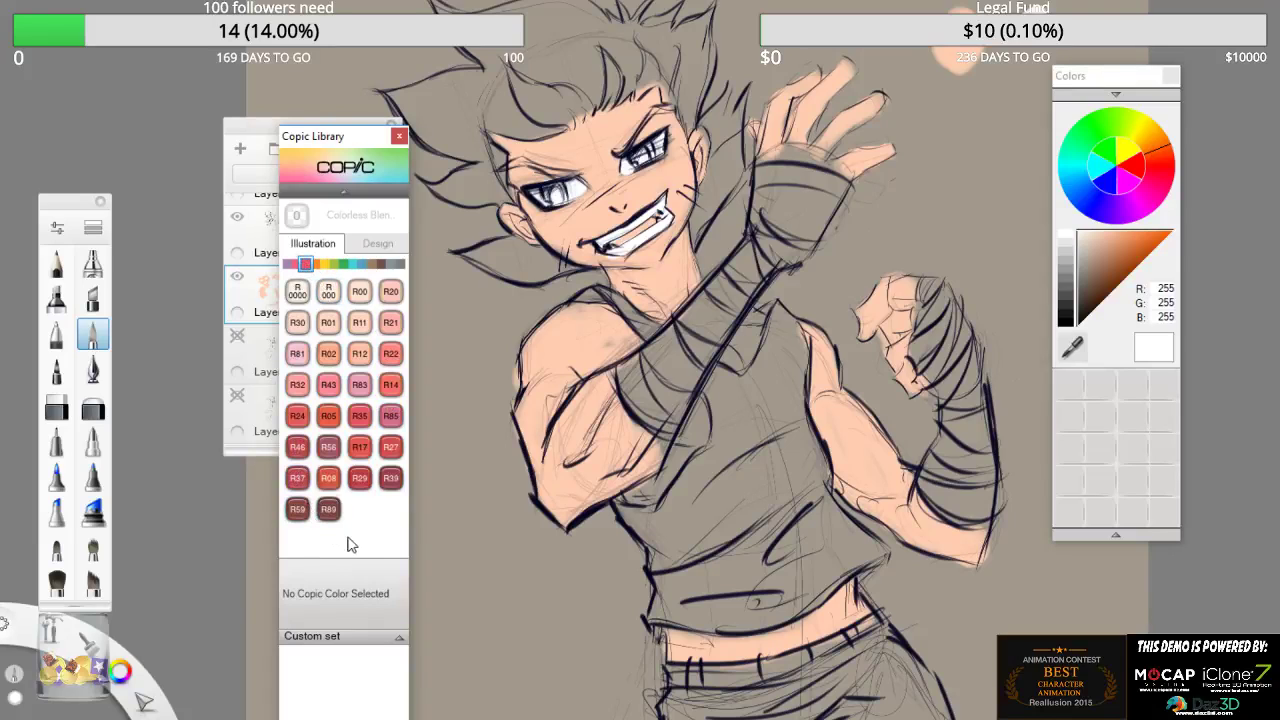
left_click(366, 482)
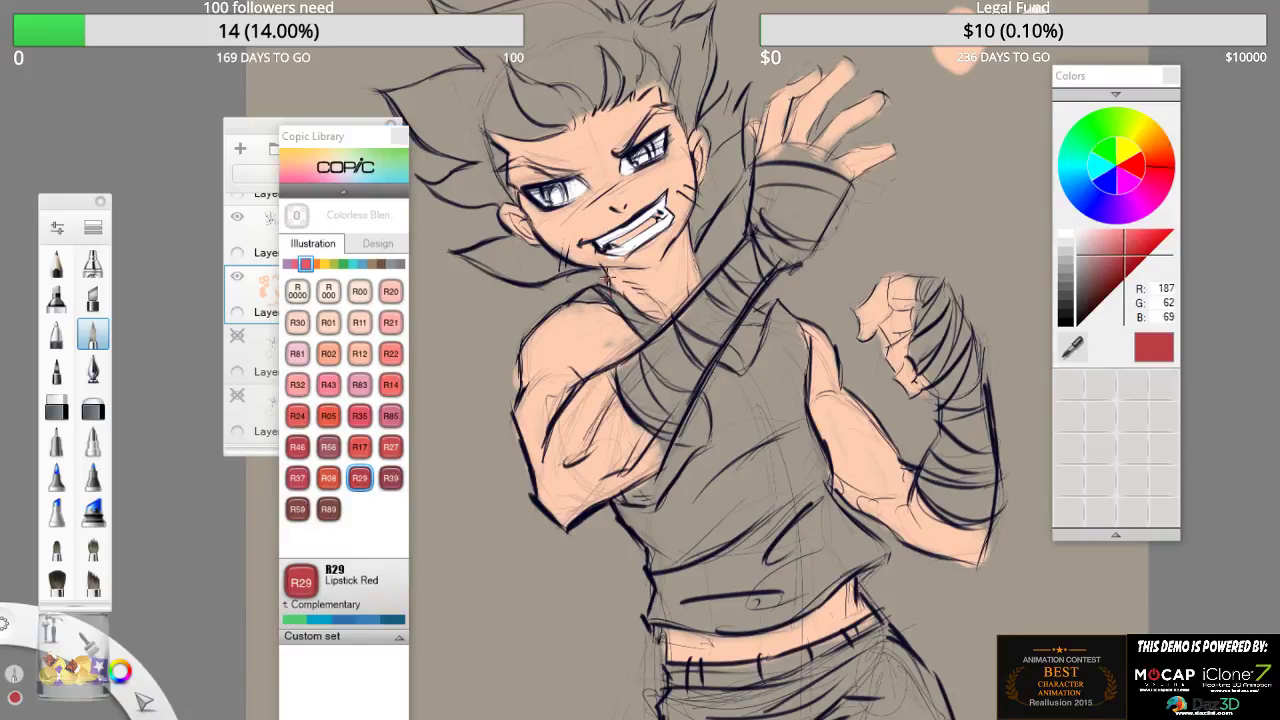
left_click(1003, 87)
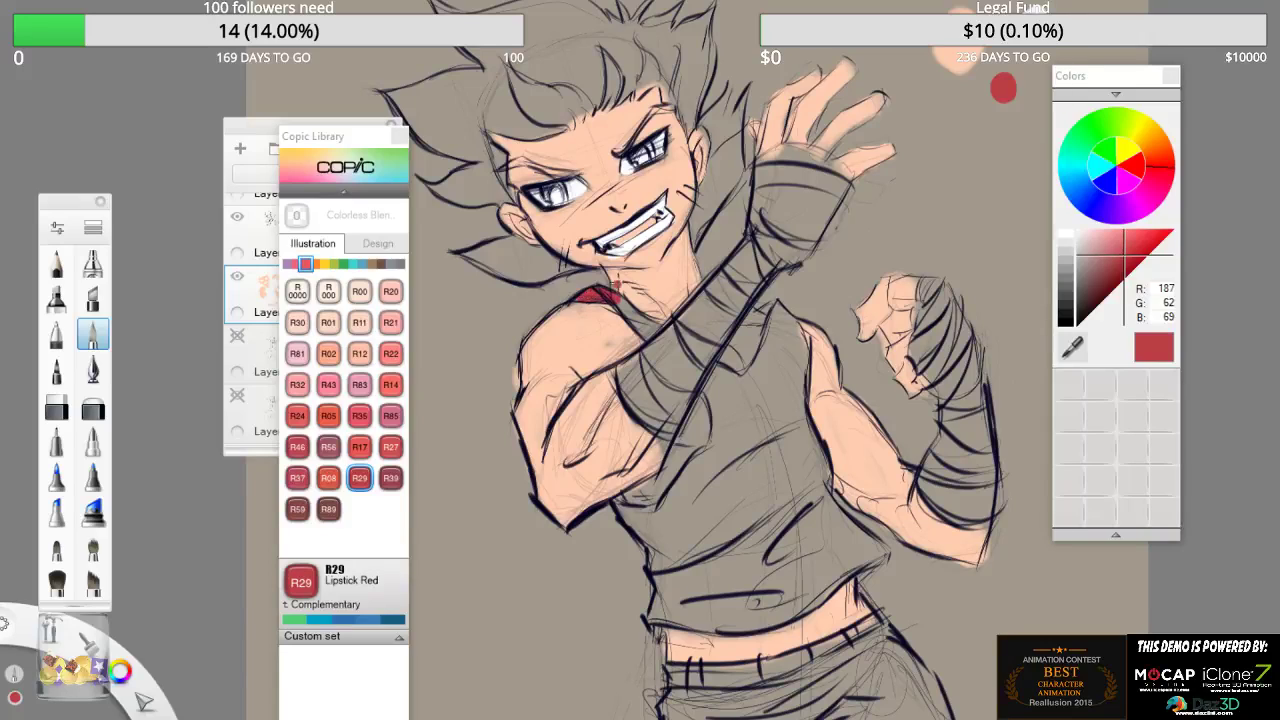
- Paint the sleeveless shirt's shoulder strap and the edge running below the crossing forearm to the side seam red
mouse_move(618, 302)
left_mouse_down()
mouse_move(653, 332)
mouse_move(630, 312)
left_mouse_up()
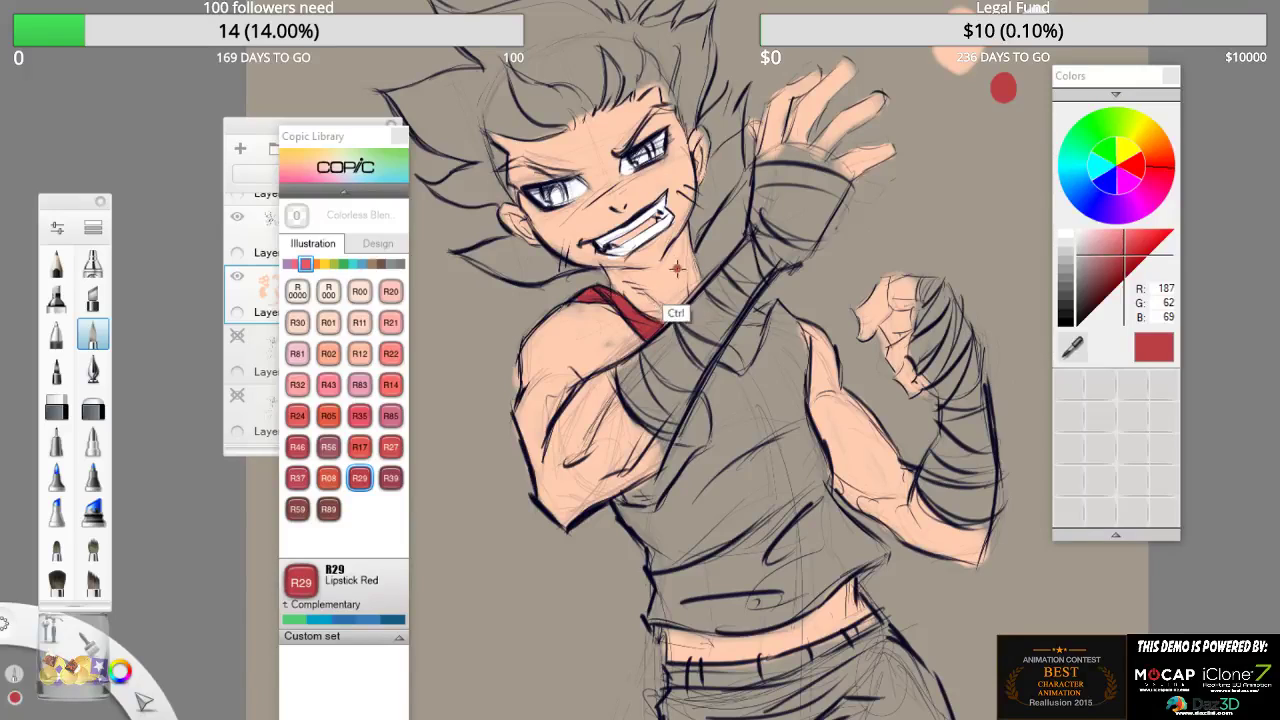
key("ctrl+z")
left_click_drag(620, 298, 646, 326)
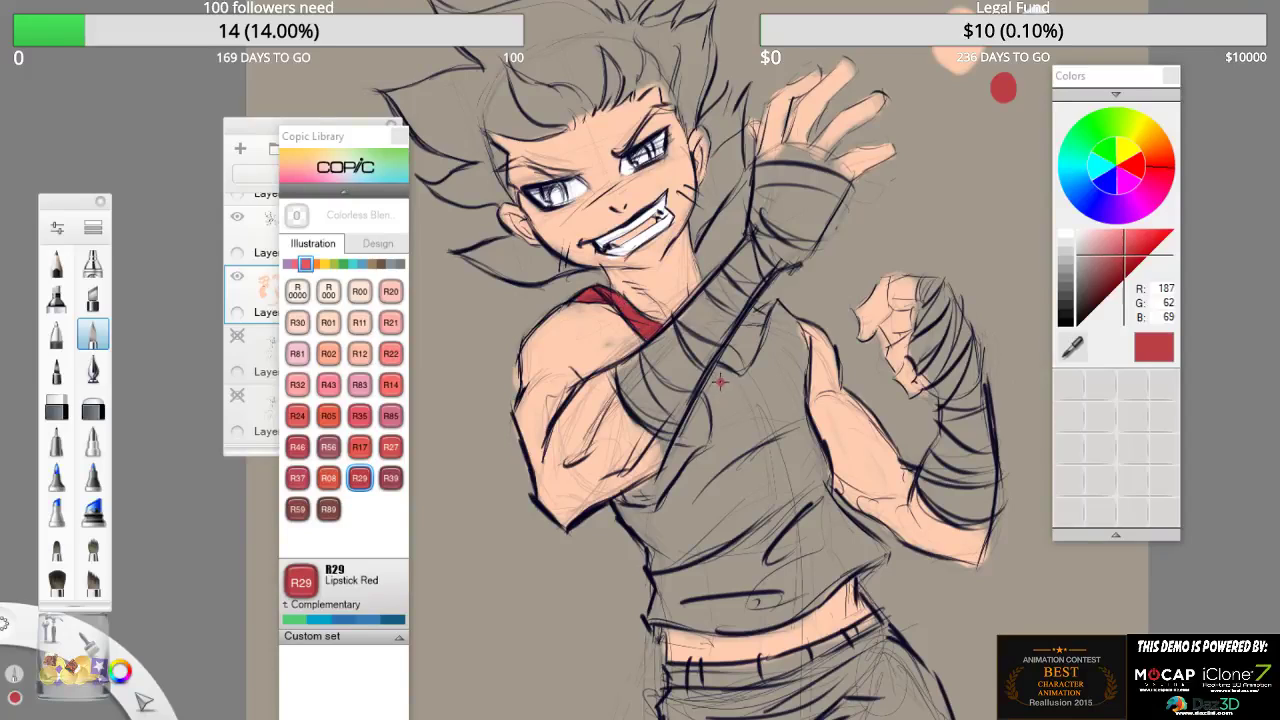
left_click_drag(719, 381, 716, 441)
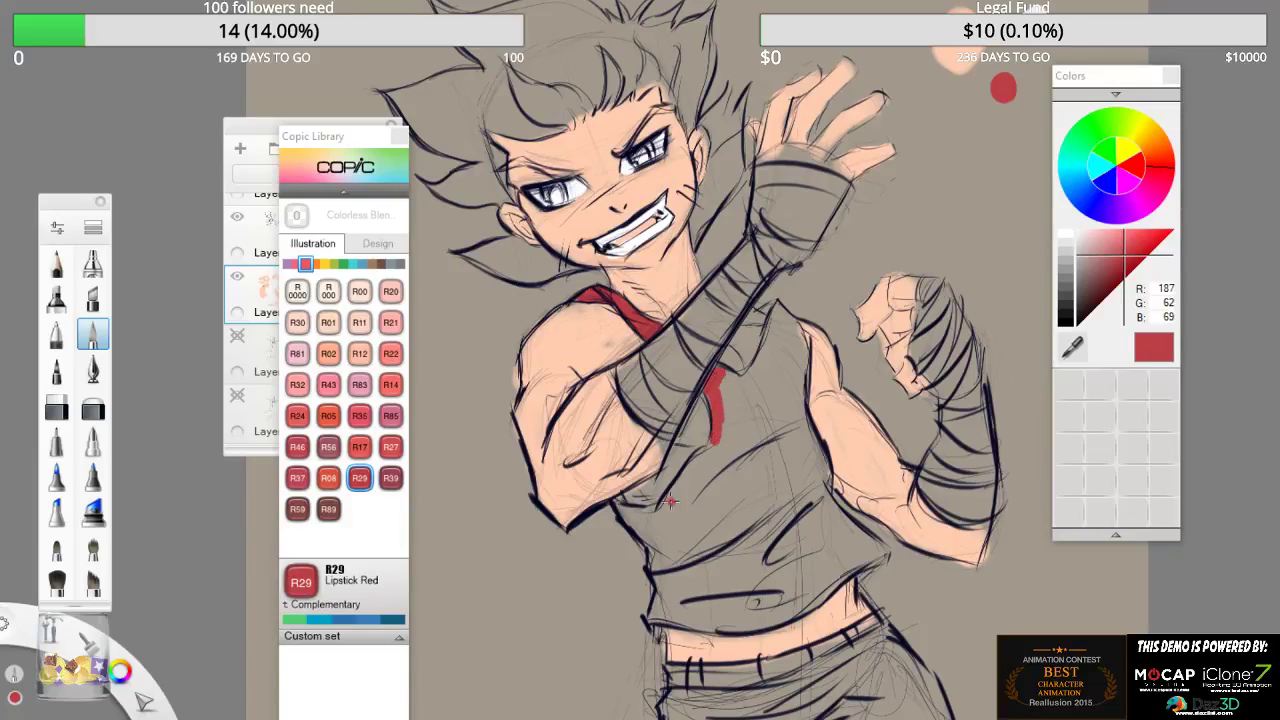
mouse_move(665, 514)
left_mouse_down()
mouse_move(708, 462)
mouse_move(648, 528)
mouse_move(624, 514)
mouse_move(656, 570)
mouse_move(692, 486)
left_mouse_up()
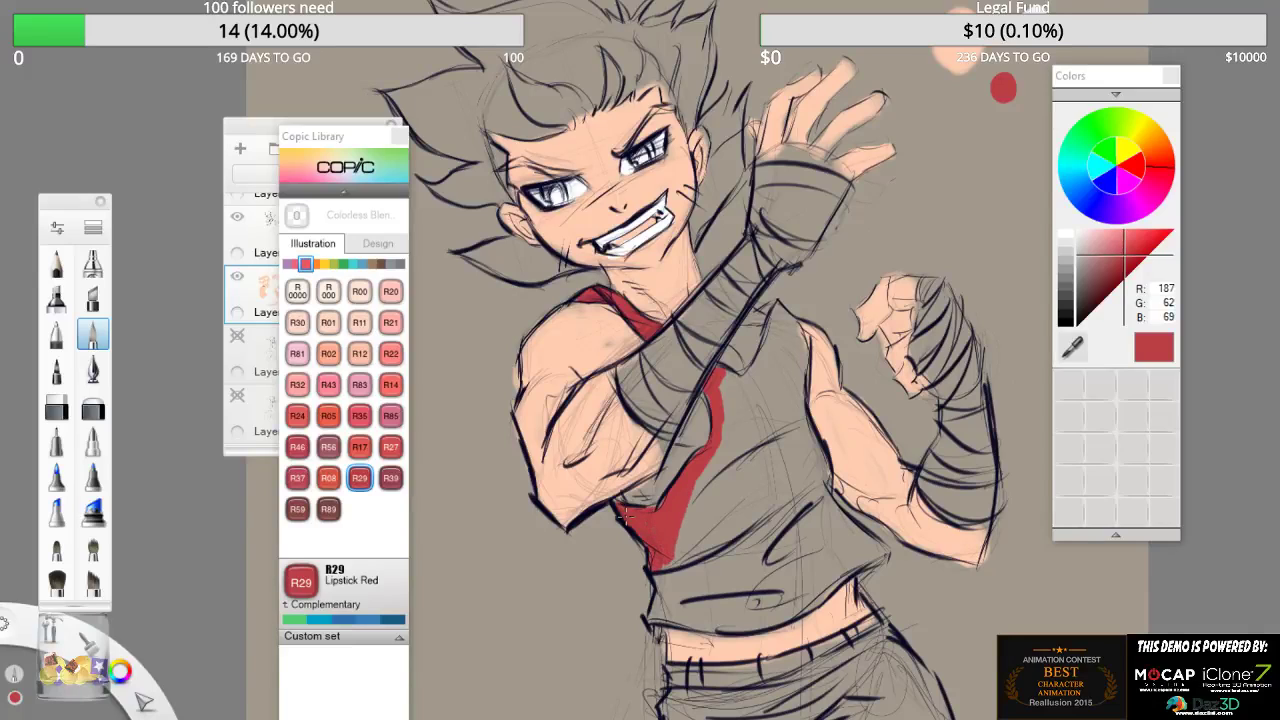
- Fill the shirt's neckline and chest with red and outline its sides and lower hem in the same color
mouse_move(723, 442)
left_mouse_down()
mouse_move(724, 388)
mouse_move(746, 380)
left_mouse_up()
mouse_move(728, 440)
left_mouse_down()
mouse_move(726, 414)
mouse_move(780, 314)
left_mouse_up()
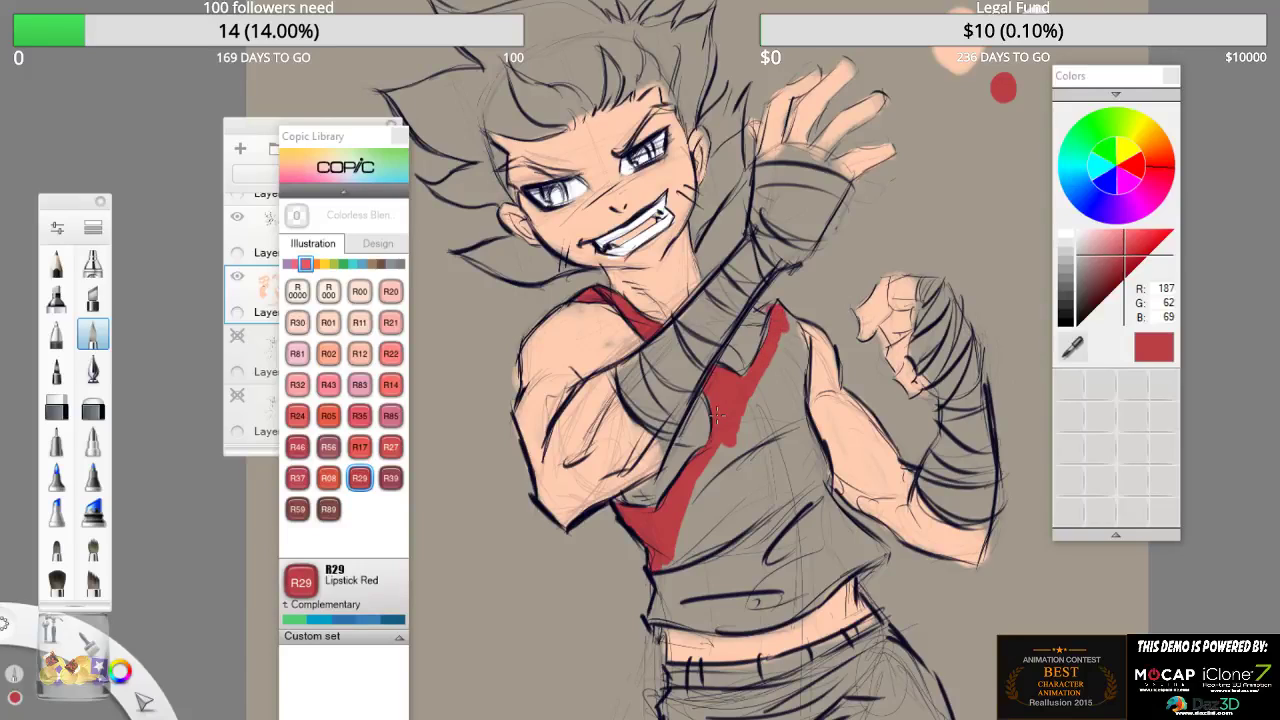
mouse_move(779, 336)
left_mouse_down()
mouse_move(800, 318)
mouse_move(796, 416)
mouse_move(770, 406)
left_mouse_up()
left_click_drag(770, 358, 655, 615)
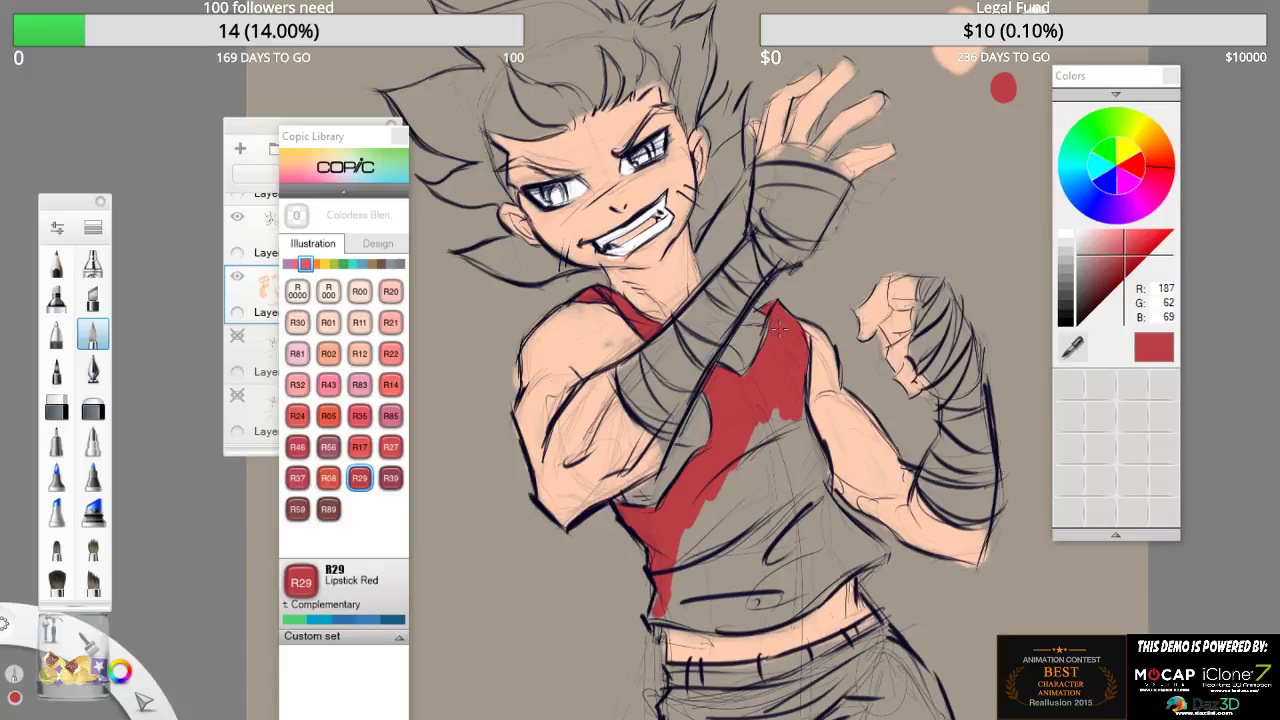
mouse_move(686, 530)
left_mouse_down()
mouse_move(672, 592)
mouse_move(690, 580)
mouse_move(767, 400)
mouse_move(764, 470)
mouse_move(782, 502)
mouse_move(758, 428)
mouse_move(796, 472)
mouse_move(804, 442)
mouse_move(822, 474)
mouse_move(815, 505)
mouse_move(805, 495)
mouse_move(828, 478)
mouse_move(813, 522)
left_mouse_up()
mouse_move(673, 615)
left_mouse_down()
mouse_move(661, 611)
mouse_move(774, 622)
mouse_move(816, 604)
mouse_move(886, 548)
mouse_move(861, 574)
mouse_move(828, 504)
mouse_move(838, 528)
left_mouse_up()
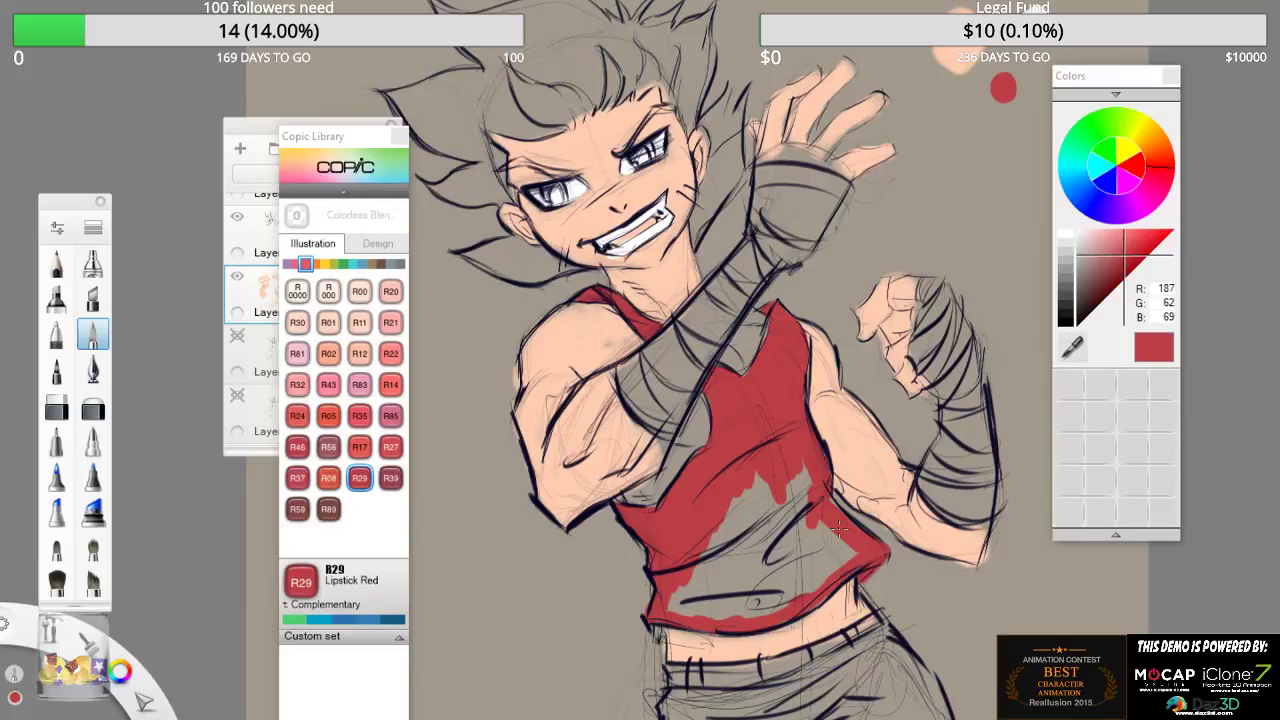
- Fill the shirt's remaining bare midsection with red, moving the layer list clear of the color library along the way
left_click_drag(798, 486, 839, 528)
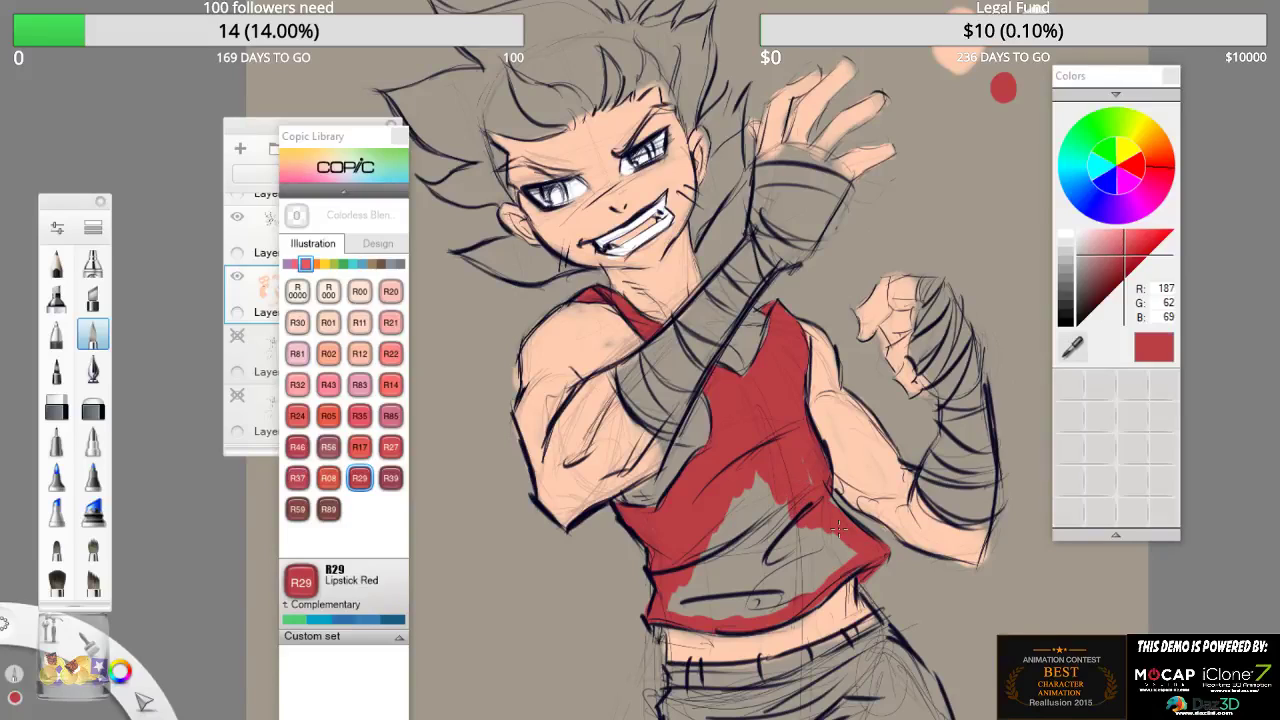
mouse_move(782, 508)
left_mouse_down()
mouse_move(734, 544)
mouse_move(756, 478)
left_mouse_up()
mouse_move(718, 543)
left_mouse_down()
mouse_move(676, 598)
mouse_move(714, 610)
mouse_move(722, 550)
mouse_move(726, 590)
mouse_move(737, 550)
left_mouse_up()
left_click_drag(697, 583, 692, 589)
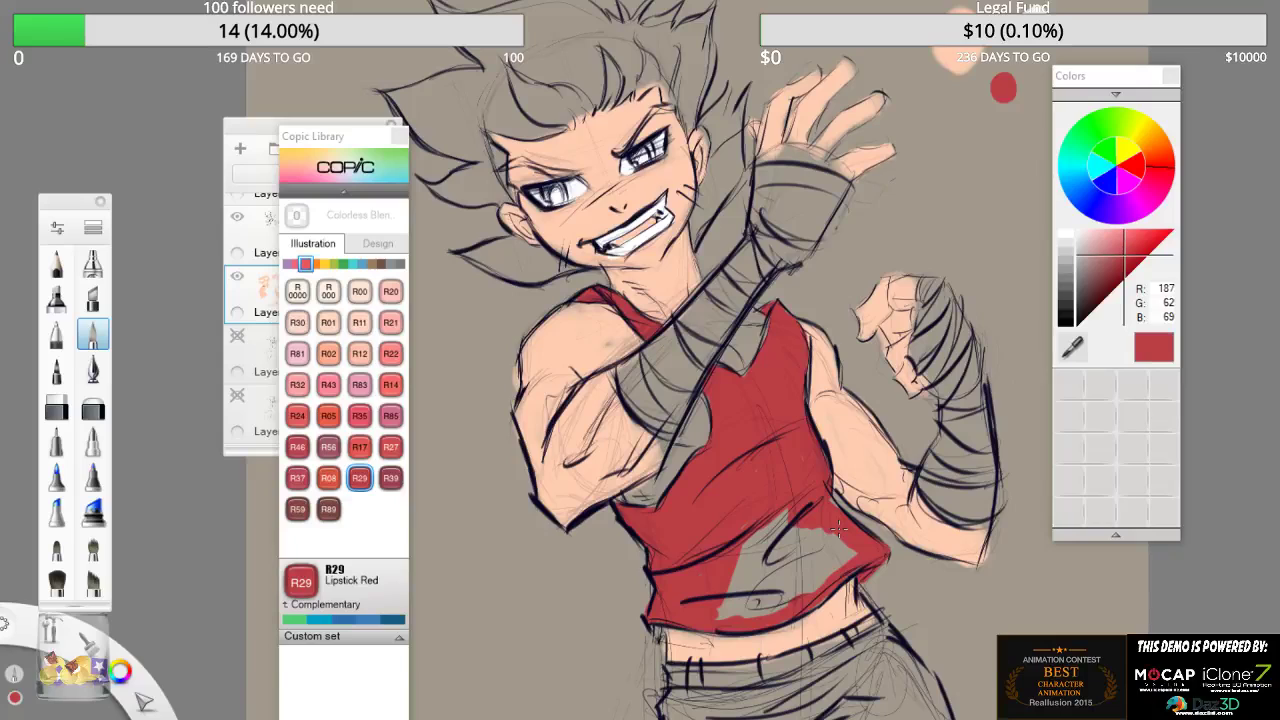
left_click_drag(758, 532, 732, 582)
left_click_drag(786, 514, 746, 580)
left_click_drag(806, 534, 762, 578)
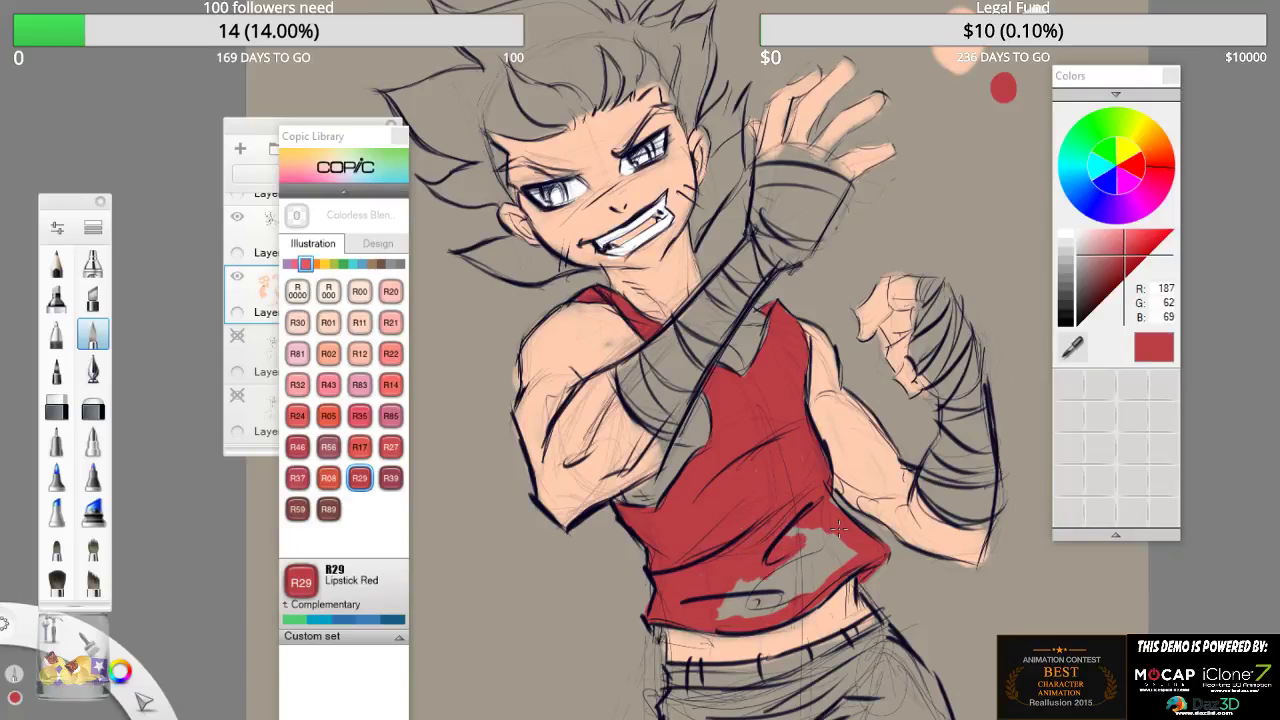
left_click(262, 124)
left_click_drag(262, 124, 302, 63)
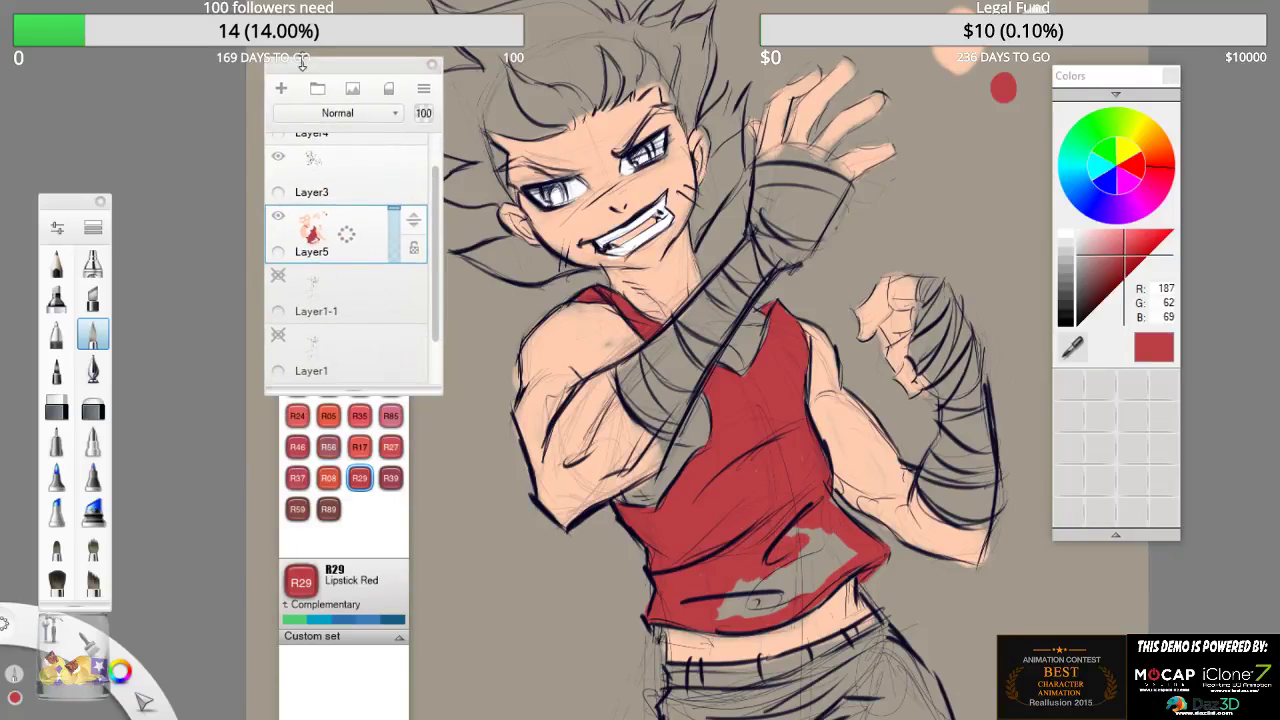
mouse_move(815, 535)
left_mouse_down()
mouse_move(770, 580)
mouse_move(790, 588)
mouse_move(730, 595)
mouse_move(735, 610)
mouse_move(798, 600)
mouse_move(838, 568)
left_mouse_up()
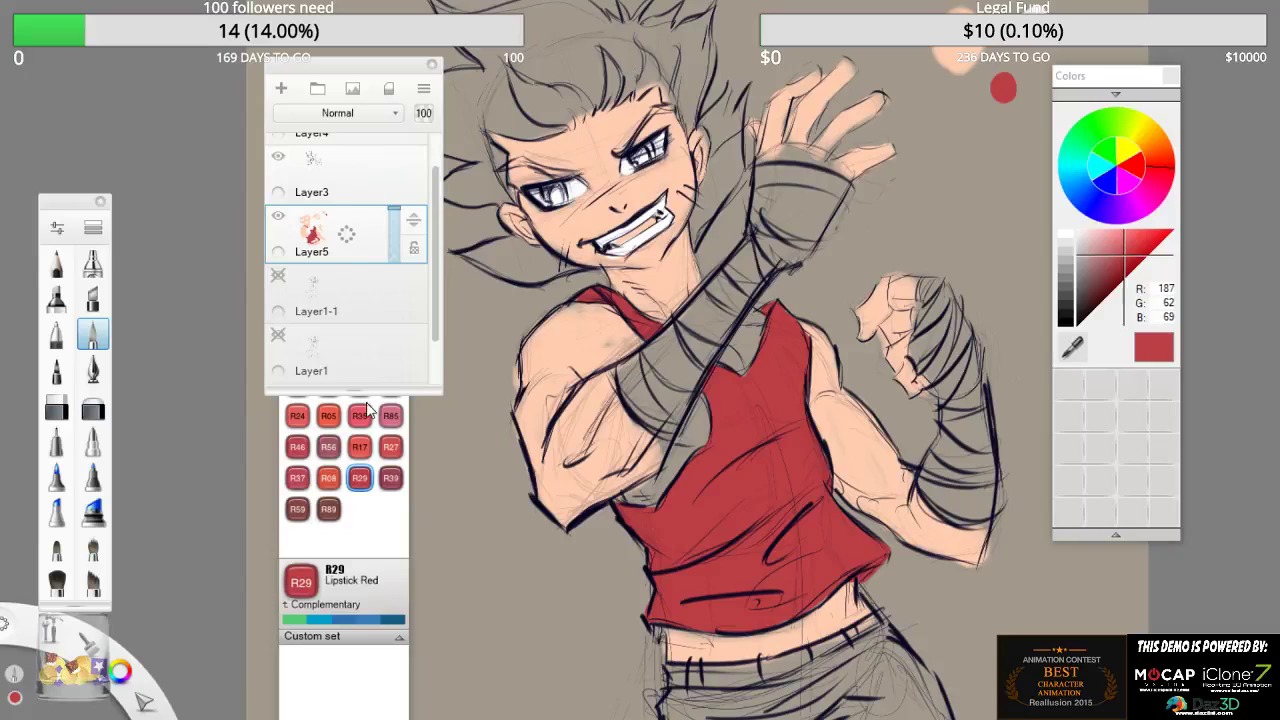
- Sample the skin tone from the raised hand and paint the bare gap between the crossing forearm and the red shirt with it
left_click(1071, 346)
left_click(793, 151)
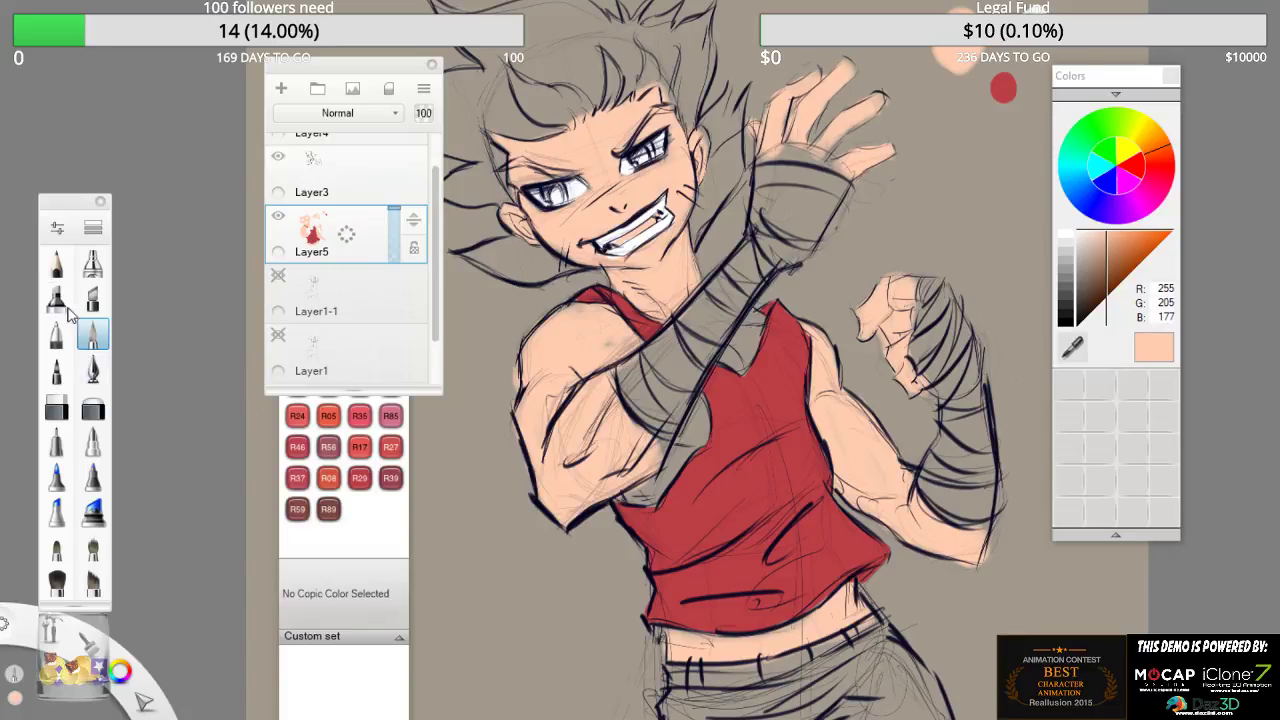
left_click(56, 262)
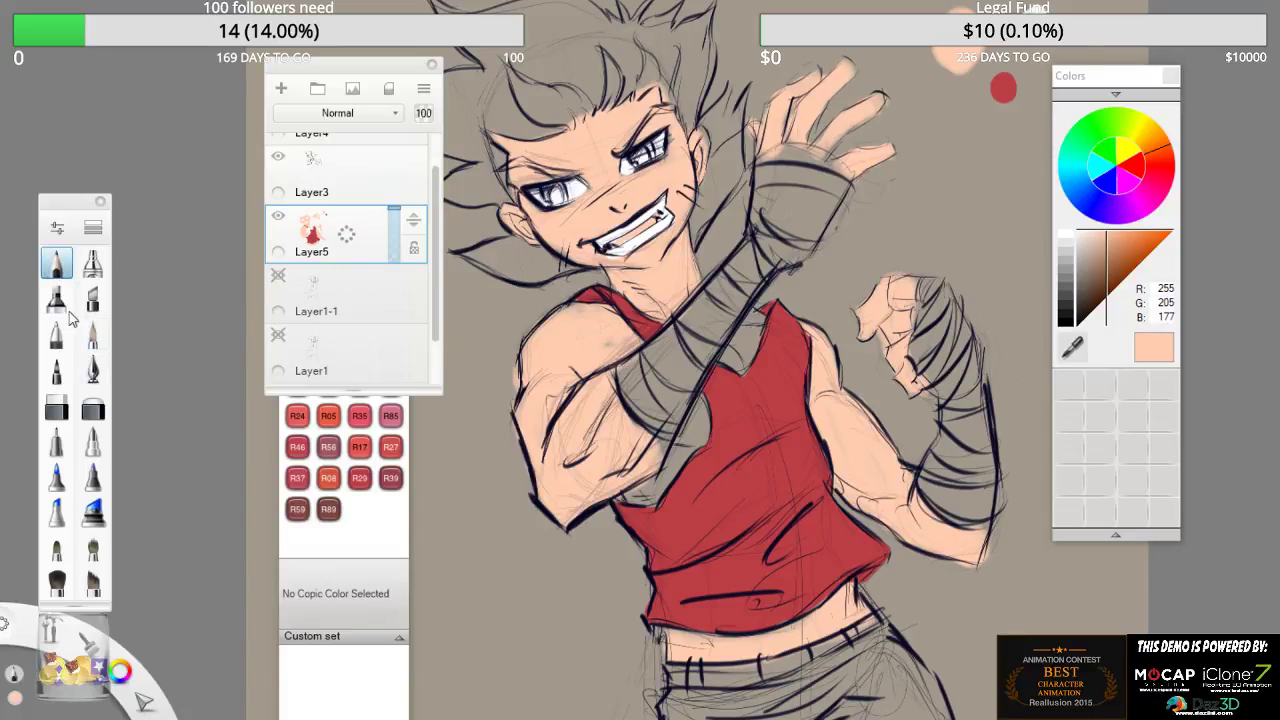
left_click(57, 299)
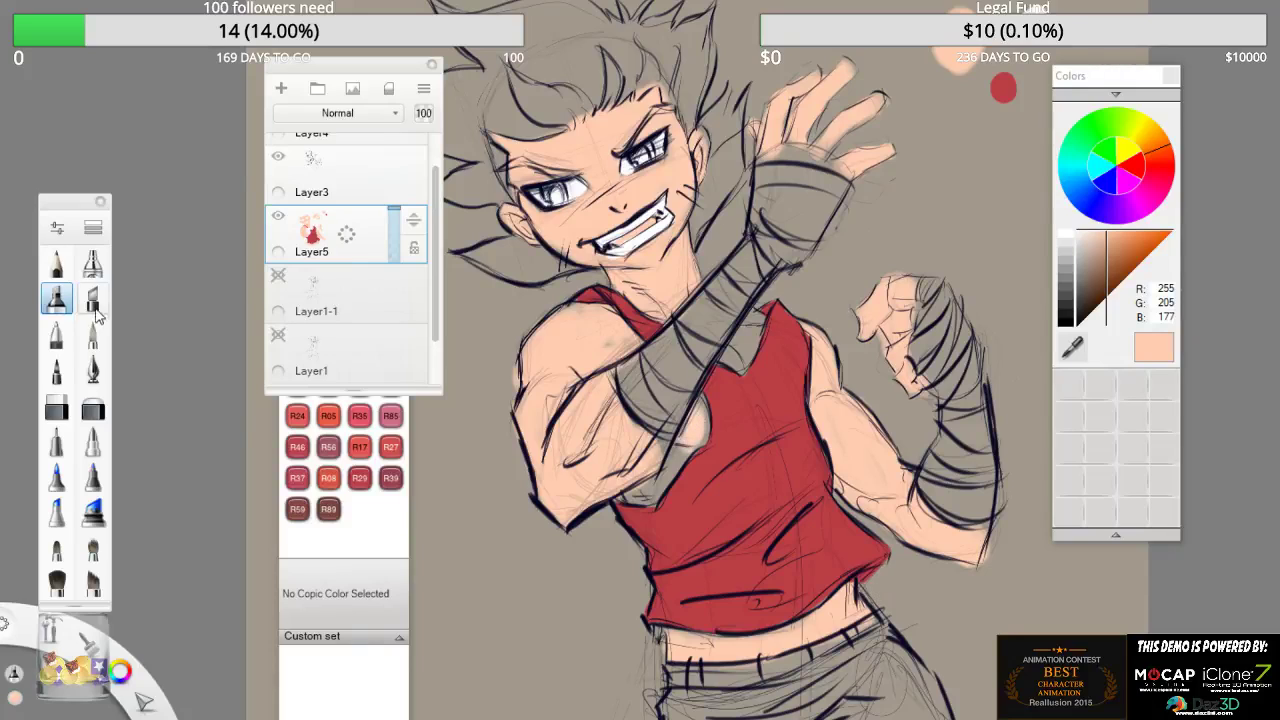
left_click(93, 336)
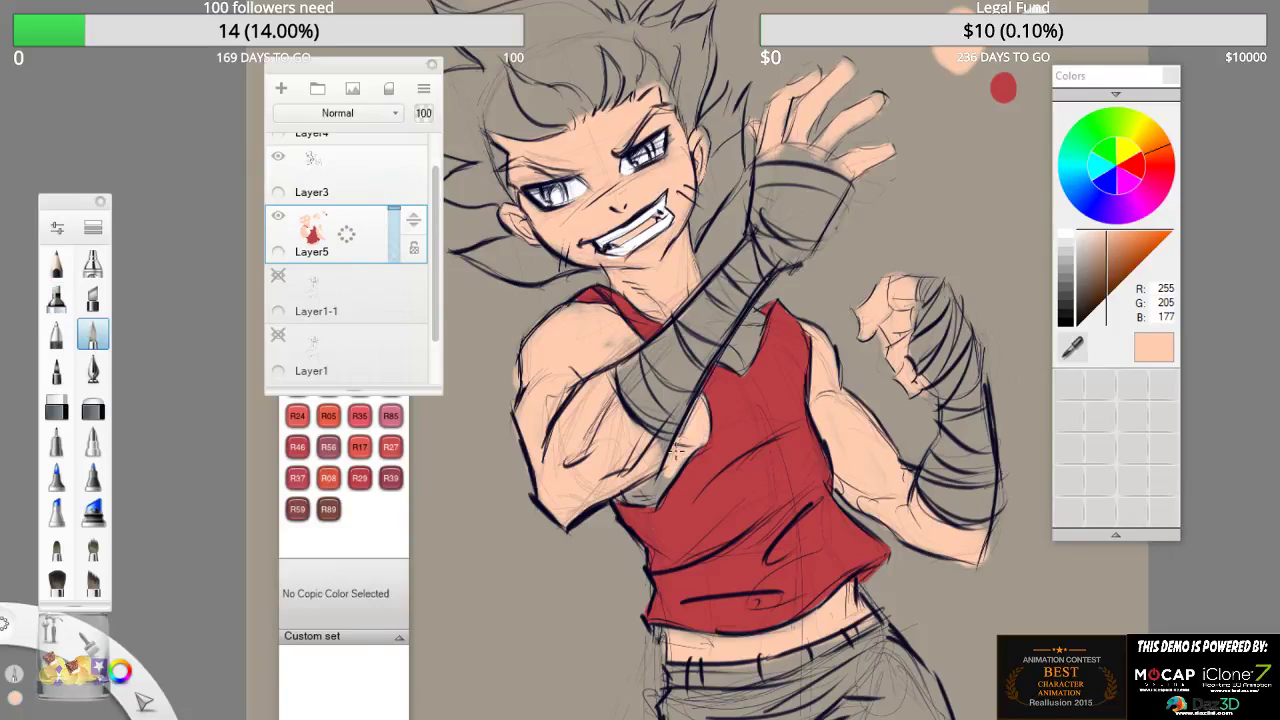
left_click_drag(670, 471, 625, 496)
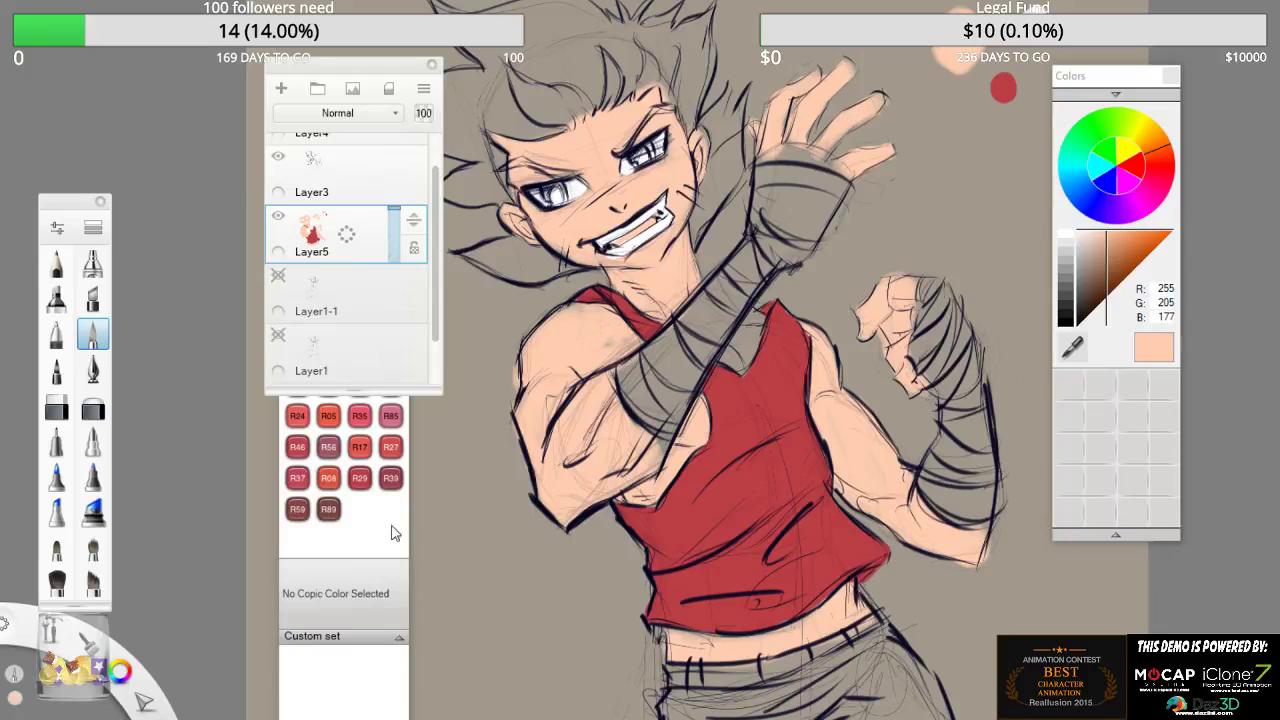
- Choose Copic color B06 Peacock Blue and start painting the hair along the forehead and the adjoining upright spike
left_click(302, 551)
left_click(361, 264)
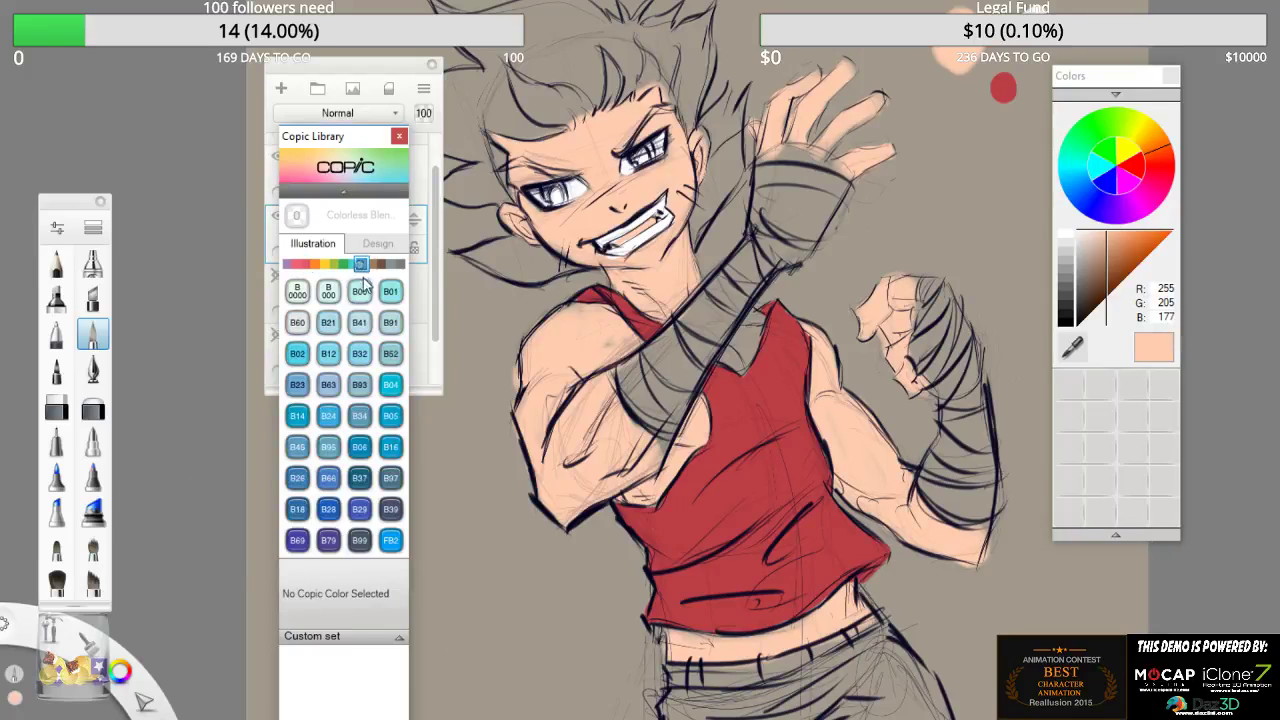
left_click(359, 446)
mouse_move(603, 84)
left_mouse_down()
mouse_move(612, 92)
mouse_move(614, 66)
mouse_move(614, 100)
mouse_move(634, 76)
mouse_move(626, 100)
mouse_move(668, 72)
mouse_move(692, 128)
mouse_move(708, 24)
left_mouse_up()
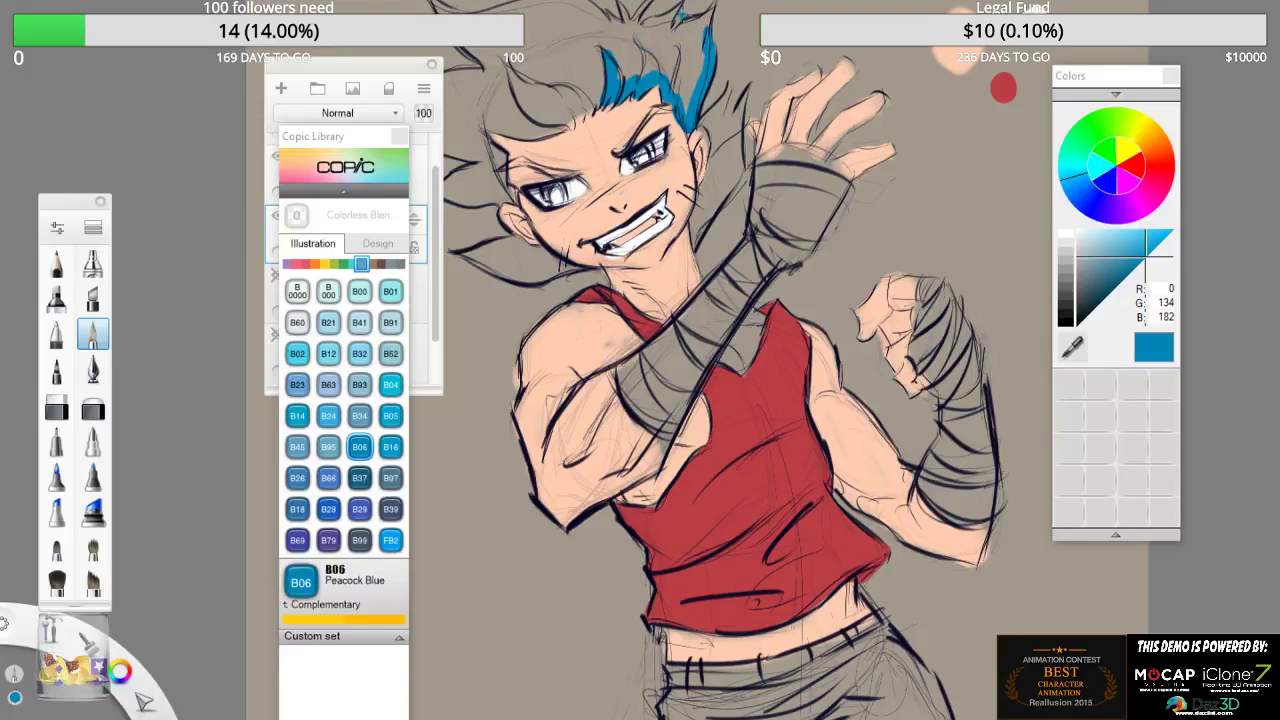
- Extend the blue over the upper tufts, the fringe across the forehead and the hair at the temple
mouse_move(678, 52)
left_mouse_down()
mouse_move(690, 178)
mouse_move(701, 165)
mouse_move(657, 176)
mouse_move(672, 153)
mouse_move(624, 160)
mouse_move(648, 127)
mouse_move(656, 136)
mouse_move(604, 156)
mouse_move(626, 182)
mouse_move(590, 152)
mouse_move(608, 170)
mouse_move(779, 126)
left_mouse_up()
key("space")
mouse_move(647, 172)
left_mouse_down()
mouse_move(614, 148)
mouse_move(650, 198)
mouse_move(668, 204)
mouse_move(632, 178)
mouse_move(680, 208)
mouse_move(674, 174)
mouse_move(617, 139)
left_mouse_up()
mouse_move(664, 210)
left_mouse_down()
mouse_move(613, 202)
mouse_move(623, 210)
mouse_move(575, 194)
mouse_move(605, 270)
left_mouse_up()
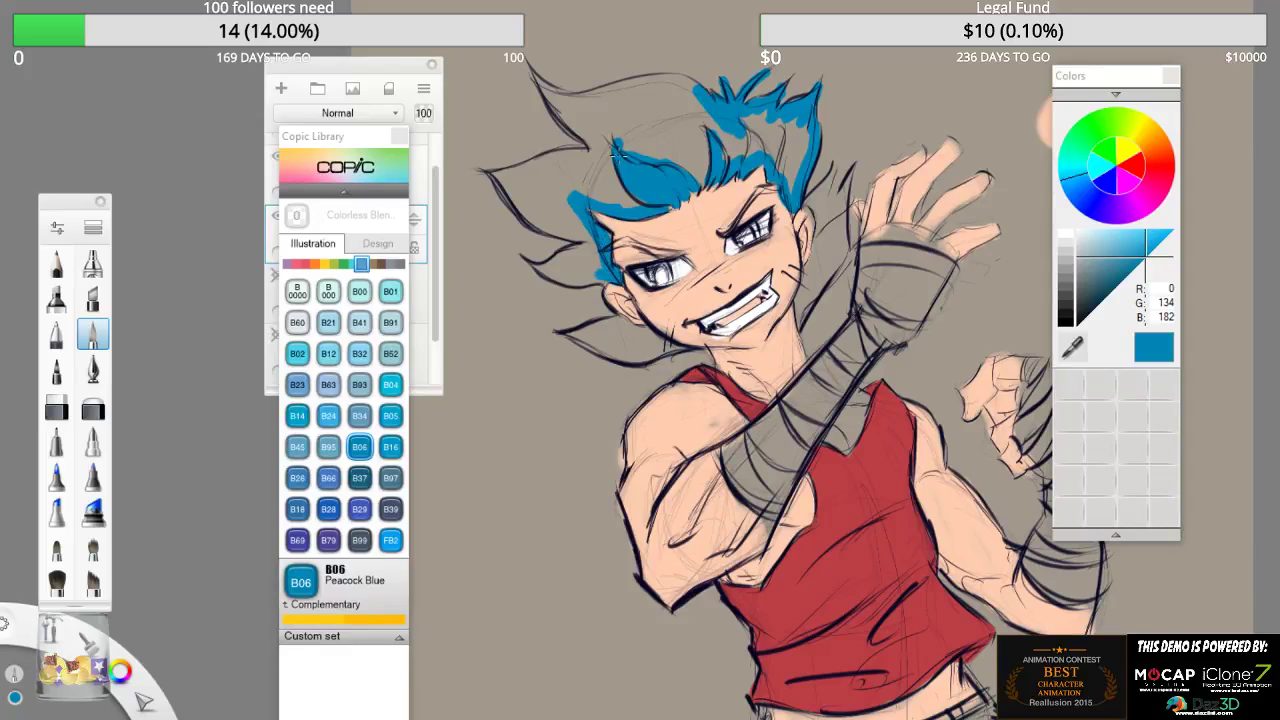
- Fill the upright tufts, the strands behind the ear beside the raised hand, and the large swept crown spike with blue
mouse_move(716, 130)
left_mouse_down()
mouse_move(730, 152)
mouse_move(760, 130)
mouse_move(796, 165)
mouse_move(805, 140)
mouse_move(821, 235)
mouse_move(800, 305)
mouse_move(839, 238)
mouse_move(843, 172)
mouse_move(827, 185)
left_mouse_up()
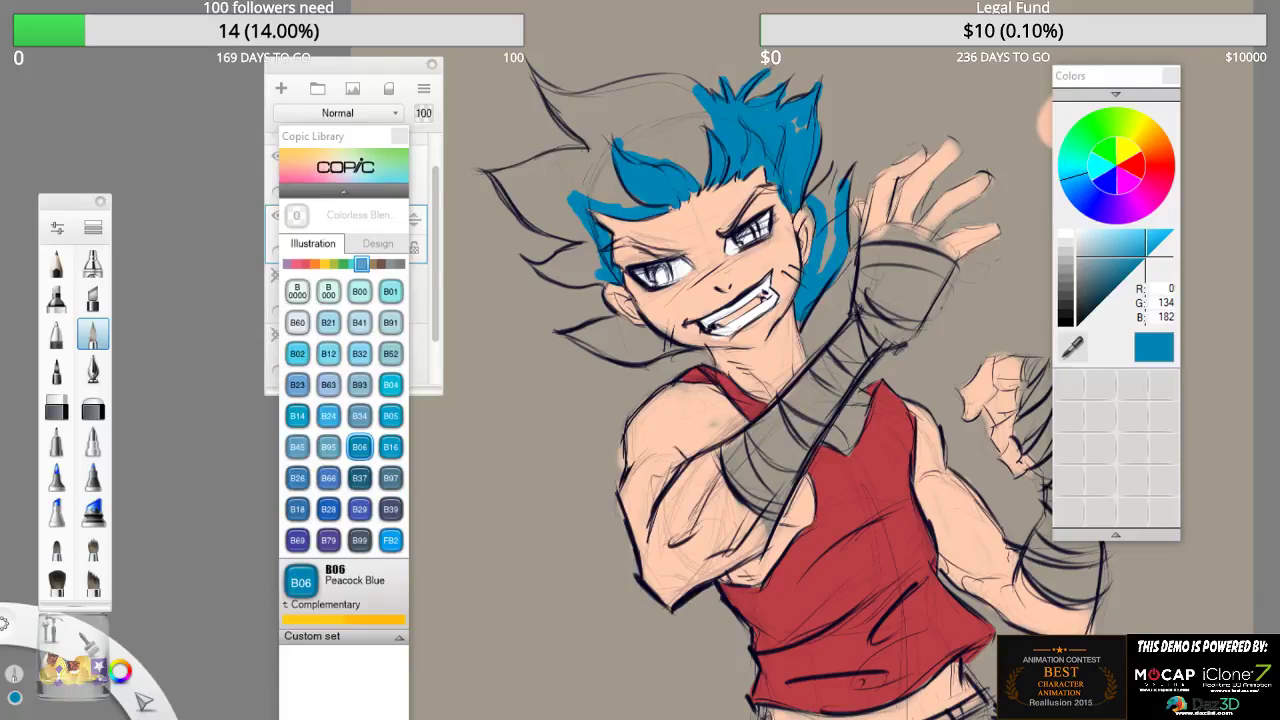
mouse_move(582, 118)
left_mouse_down()
mouse_move(547, 57)
mouse_move(549, 93)
left_mouse_up()
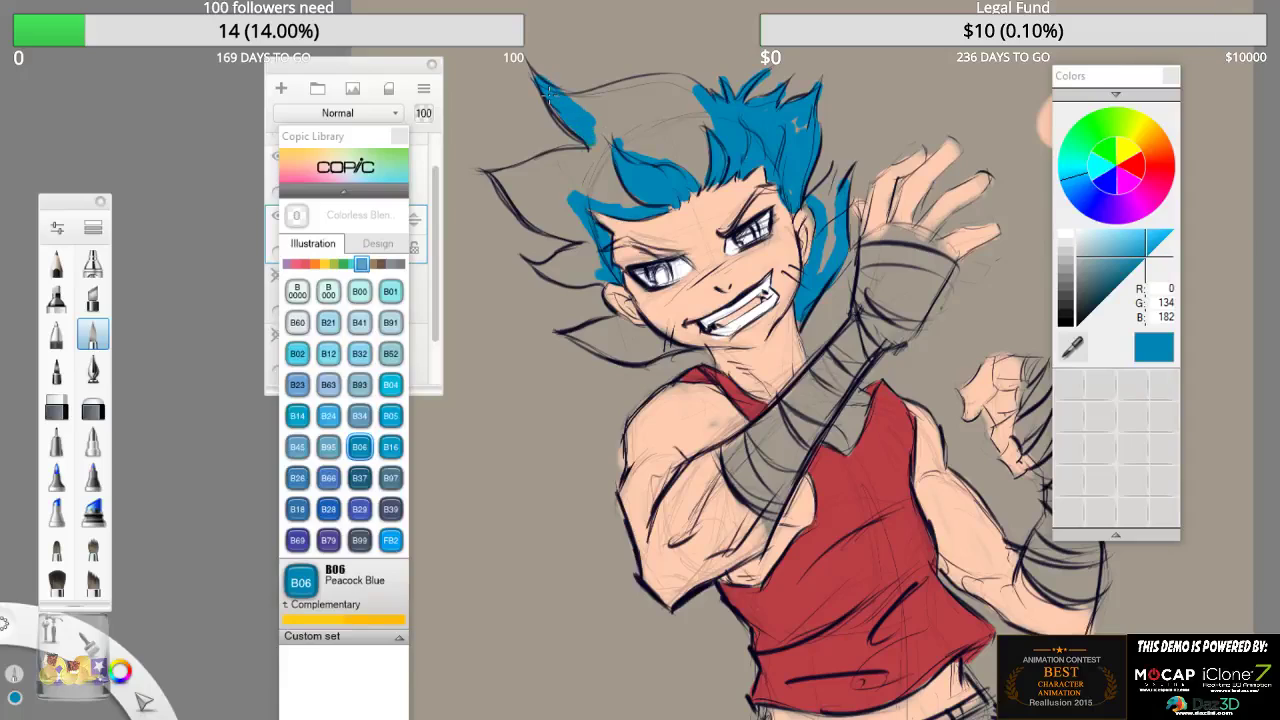
mouse_move(592, 143)
left_mouse_down()
mouse_move(600, 104)
mouse_move(630, 118)
mouse_move(622, 108)
mouse_move(637, 100)
mouse_move(684, 110)
mouse_move(592, 142)
mouse_move(694, 100)
mouse_move(635, 116)
mouse_move(656, 100)
mouse_move(593, 97)
mouse_move(638, 131)
mouse_move(670, 93)
left_mouse_up()
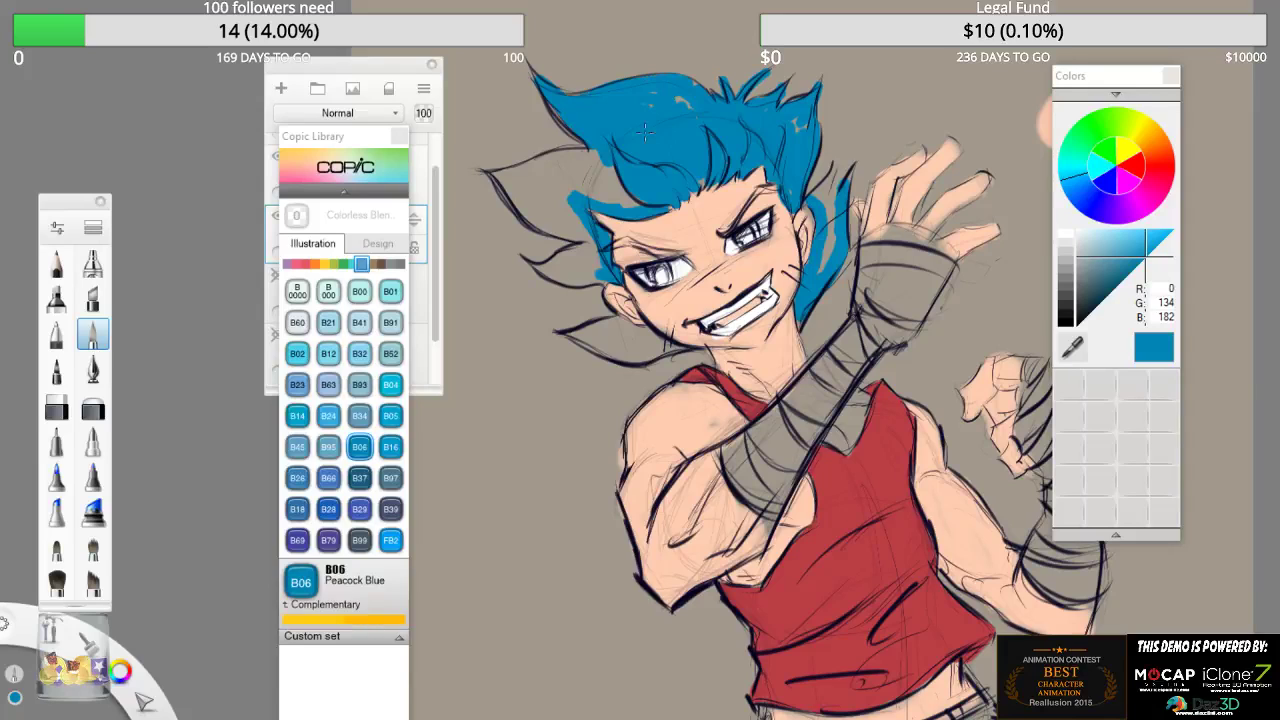
- Lower the opacity of the line art on Layer4 to 55 and make Layer5 the active layer again
left_click(352, 74)
scroll(433, 240, "up", 1)
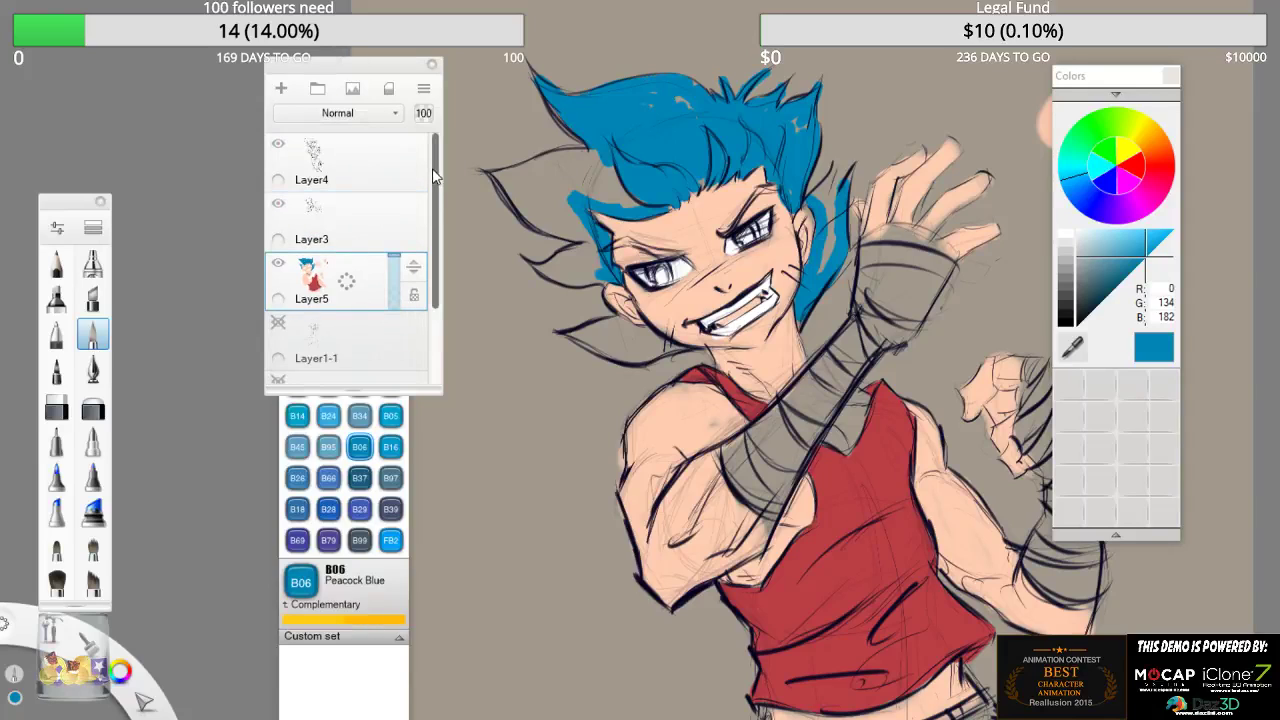
left_click(395, 153)
mouse_move(395, 153)
left_mouse_down()
mouse_move(393, 177)
mouse_move(394, 162)
left_mouse_up()
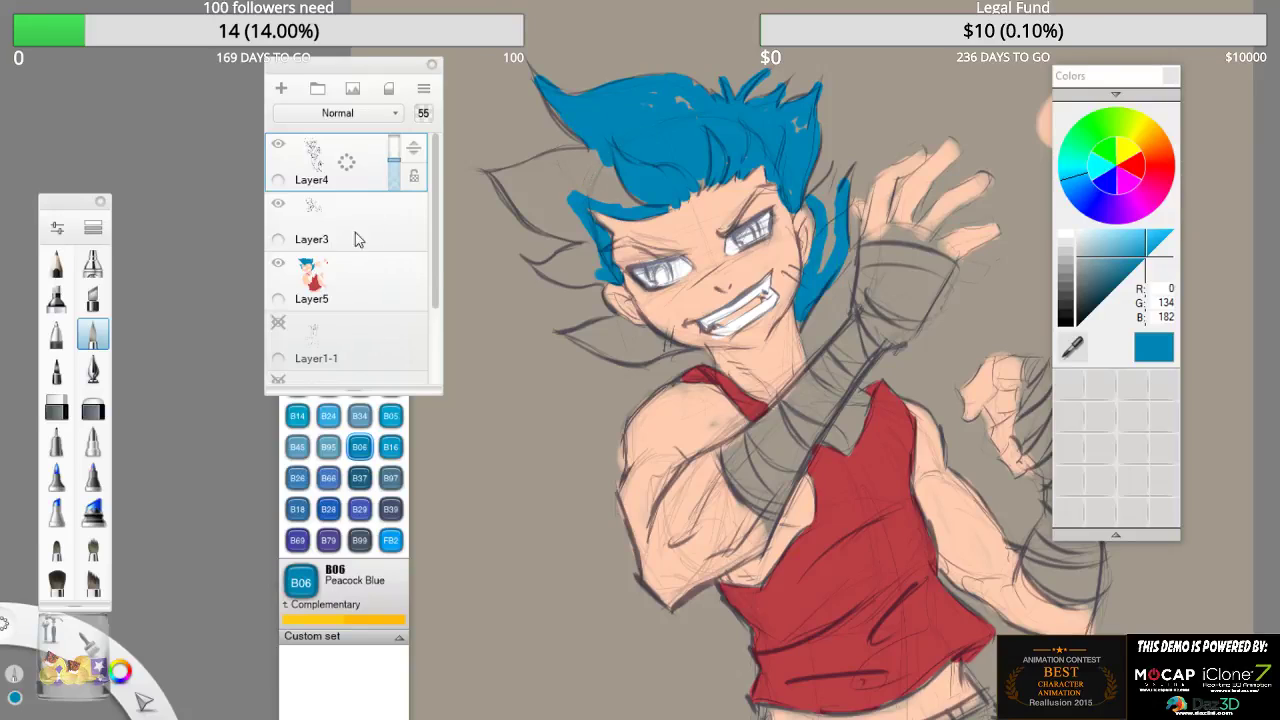
left_click(352, 280)
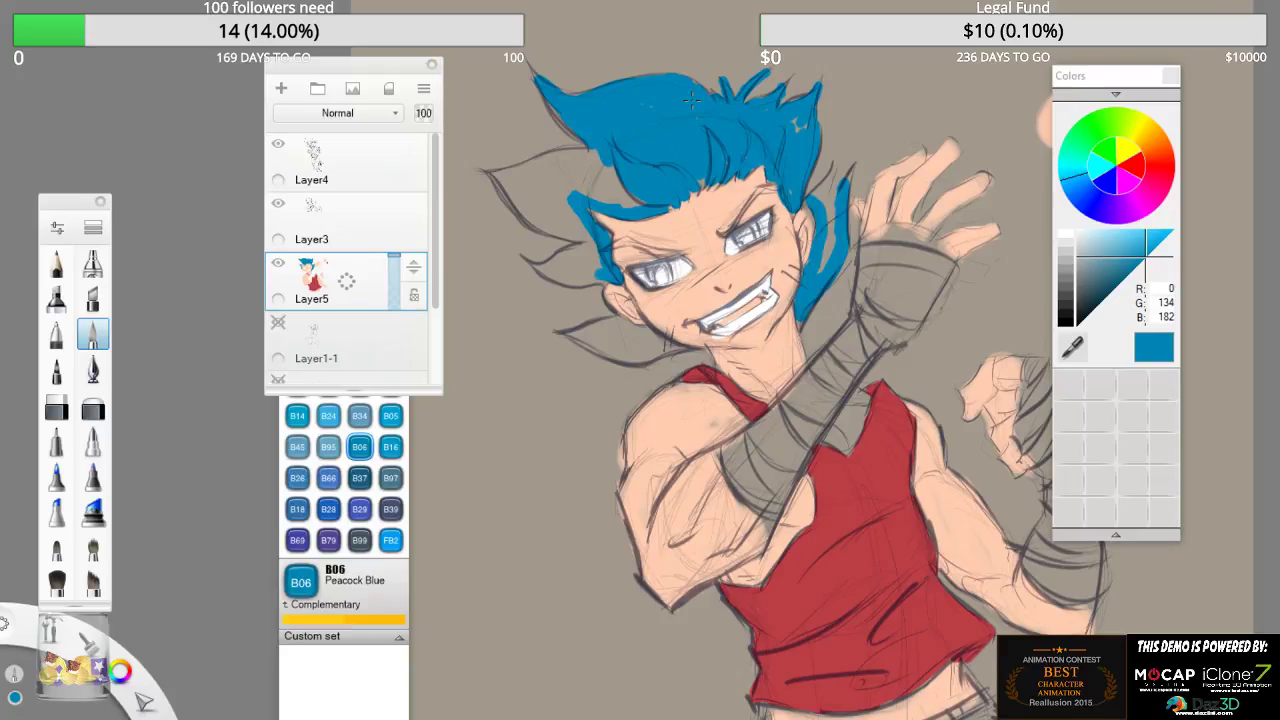
- Paint the two pointed hair spikes on the side of the head away from the raised hand blue
mouse_move(600, 154)
left_mouse_down()
mouse_move(594, 172)
mouse_move(584, 154)
mouse_move(541, 162)
mouse_move(597, 155)
mouse_move(494, 176)
mouse_move(560, 232)
mouse_move(515, 179)
left_mouse_up()
mouse_move(570, 236)
left_mouse_down()
mouse_move(545, 188)
mouse_move(526, 182)
mouse_move(590, 172)
mouse_move(612, 200)
mouse_move(628, 178)
mouse_move(632, 200)
left_mouse_up()
left_click_drag(592, 240, 540, 272)
left_click_drag(575, 280, 595, 261)
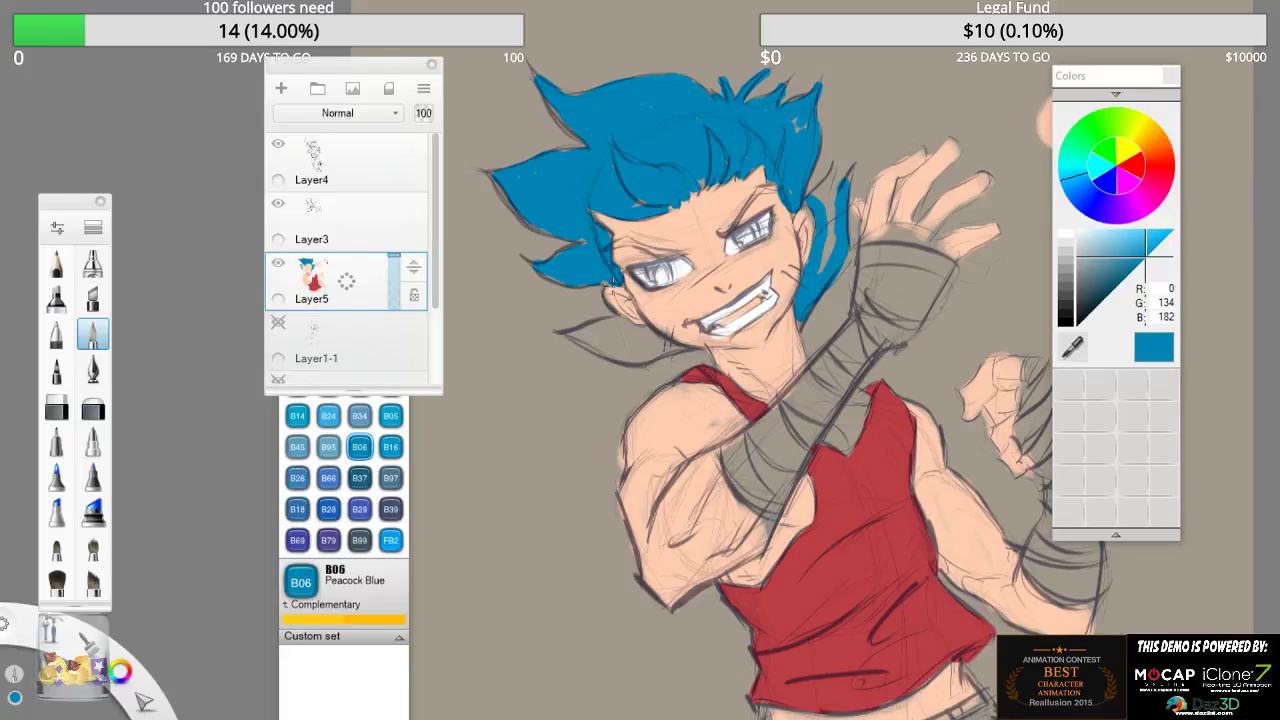
- Fill the remaining gaps in the hair beside the raised hand and color the lowest spike below the jaw blue
mouse_move(828, 202)
left_mouse_down()
mouse_move(832, 256)
mouse_move(852, 168)
mouse_move(828, 170)
left_mouse_up()
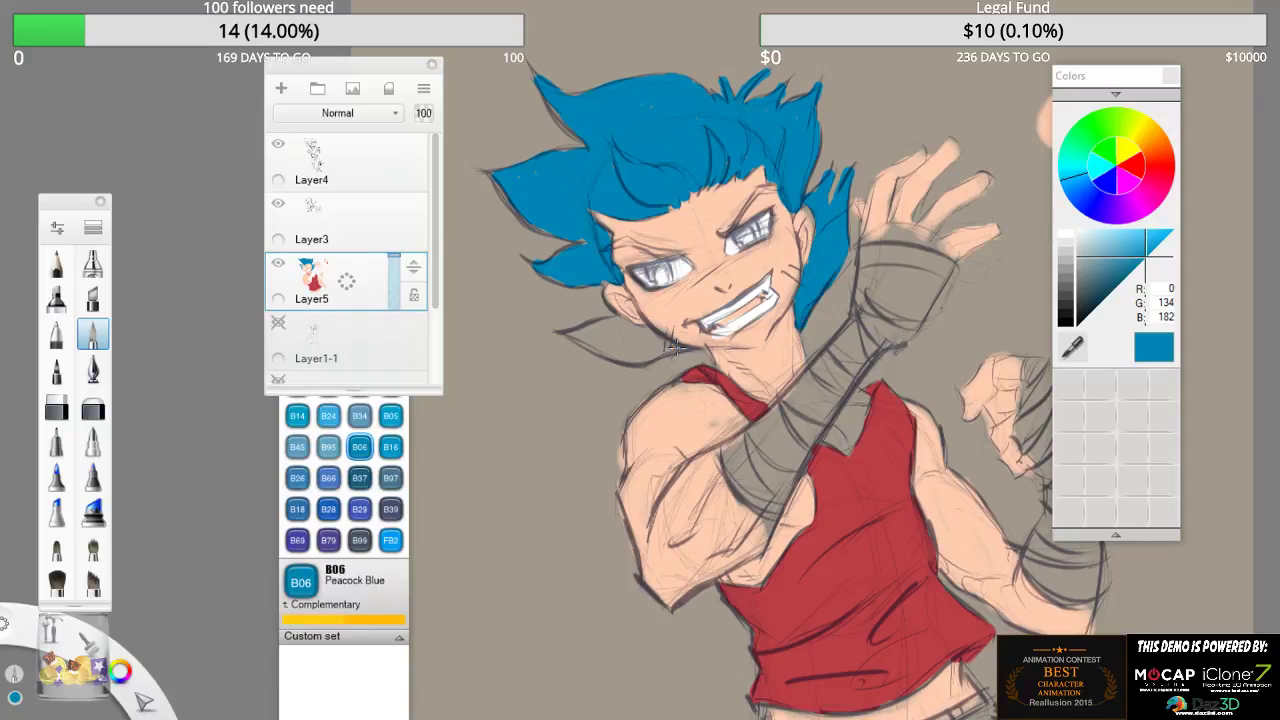
mouse_move(648, 336)
left_mouse_down()
mouse_move(672, 345)
mouse_move(600, 326)
left_mouse_up()
mouse_move(575, 342)
left_mouse_down()
mouse_move(650, 364)
mouse_move(650, 352)
left_mouse_up()
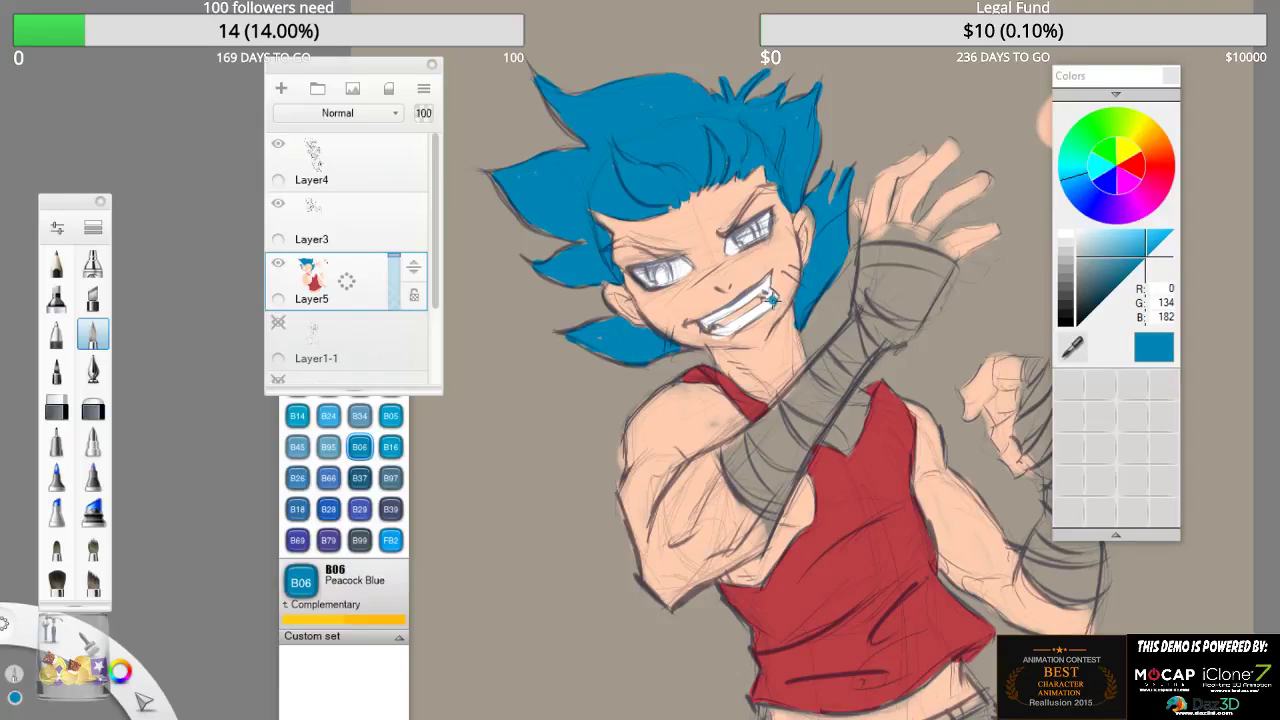
- Bring up the gray Copic colors and choose C5 Cool Gray No.5 for the trousers
key("space")
left_click_drag(858, 256, 828, 232)
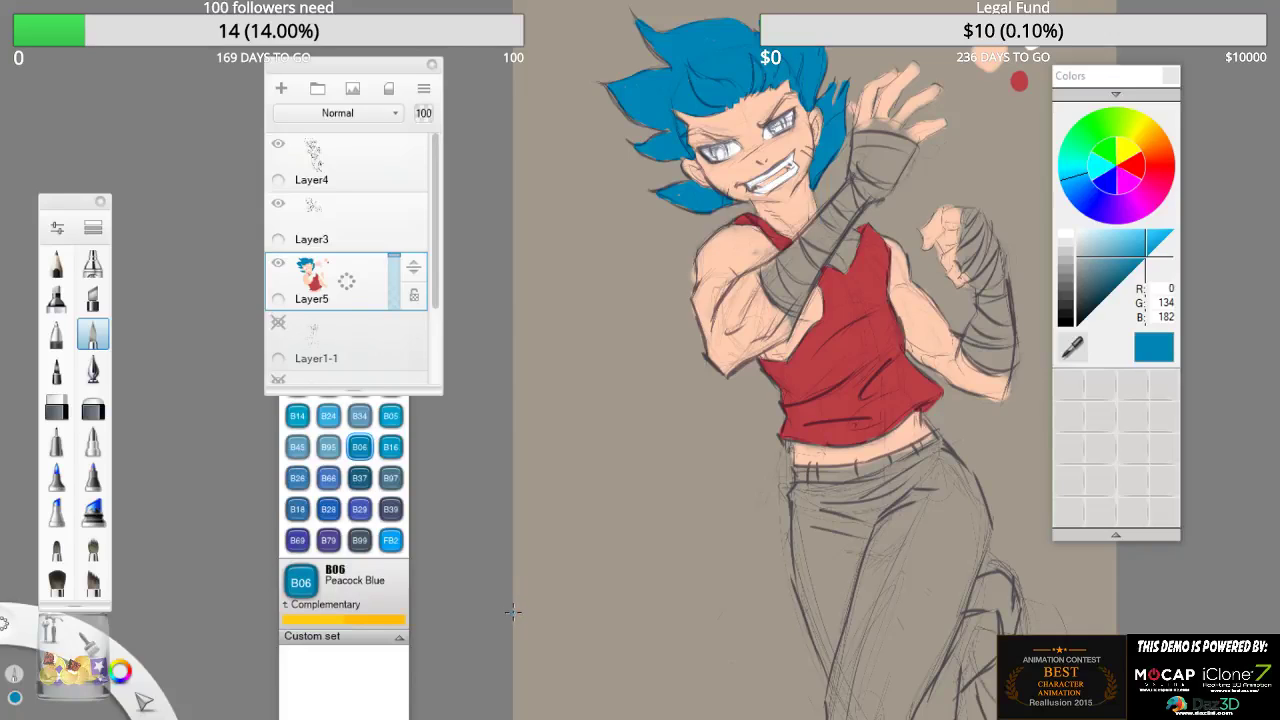
key("space")
mouse_move(865, 247)
left_mouse_down()
mouse_move(847, 157)
mouse_move(867, 251)
left_mouse_up()
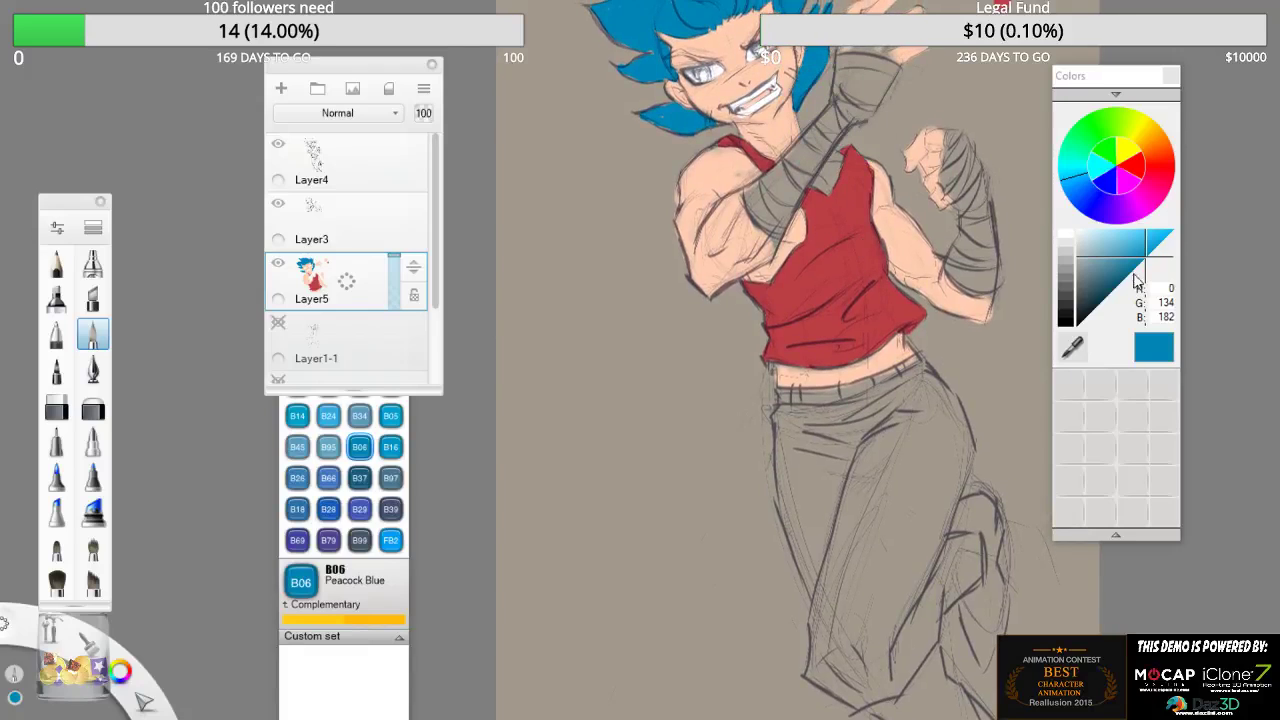
left_click(378, 665)
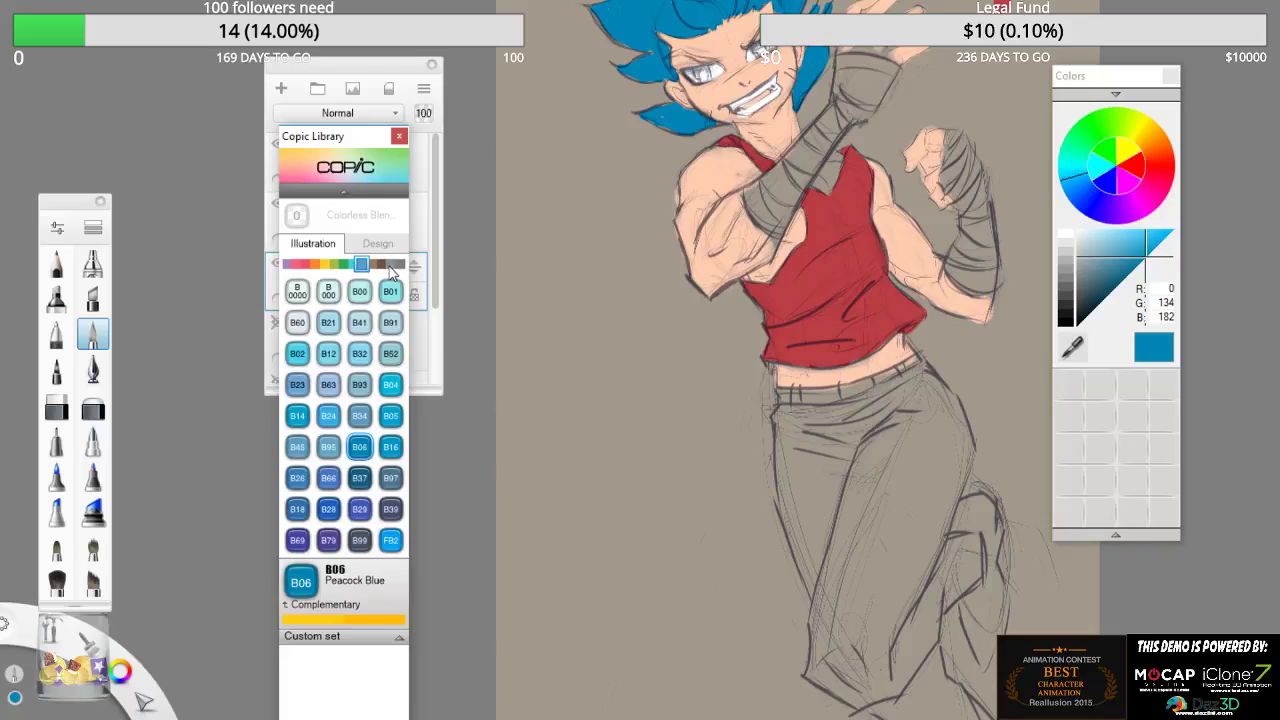
left_click(390, 265)
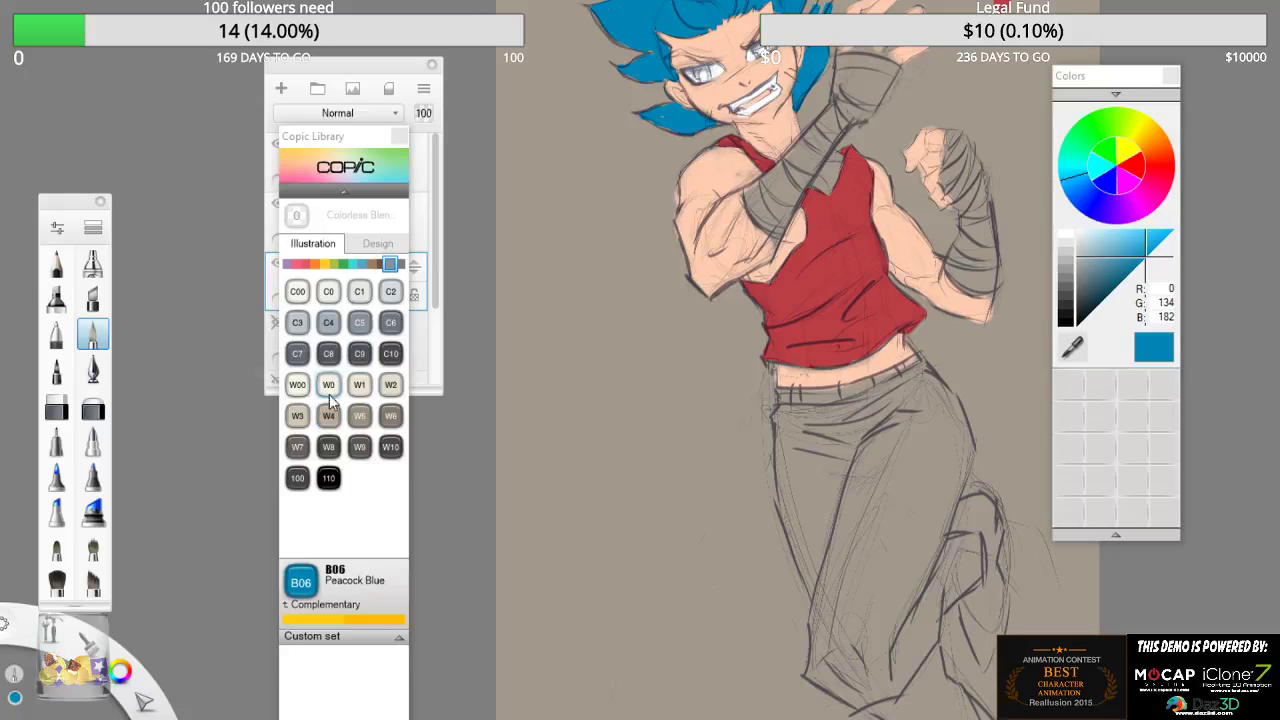
left_click(360, 323)
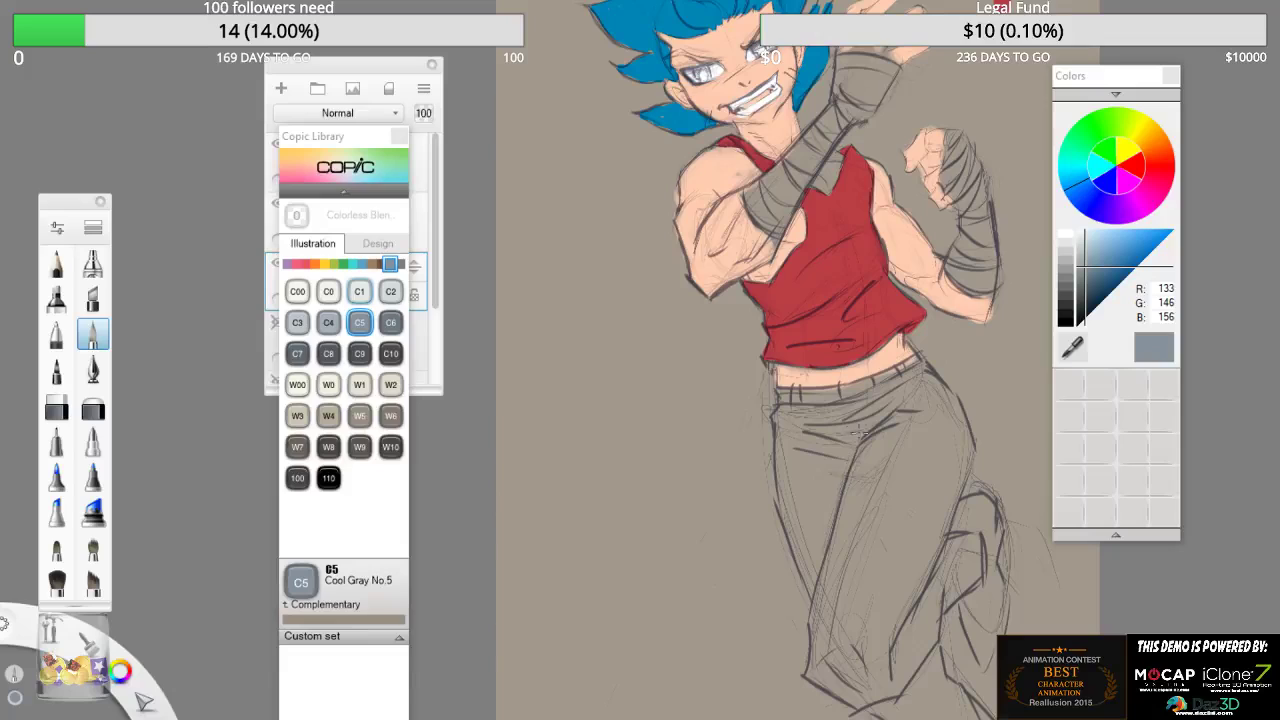
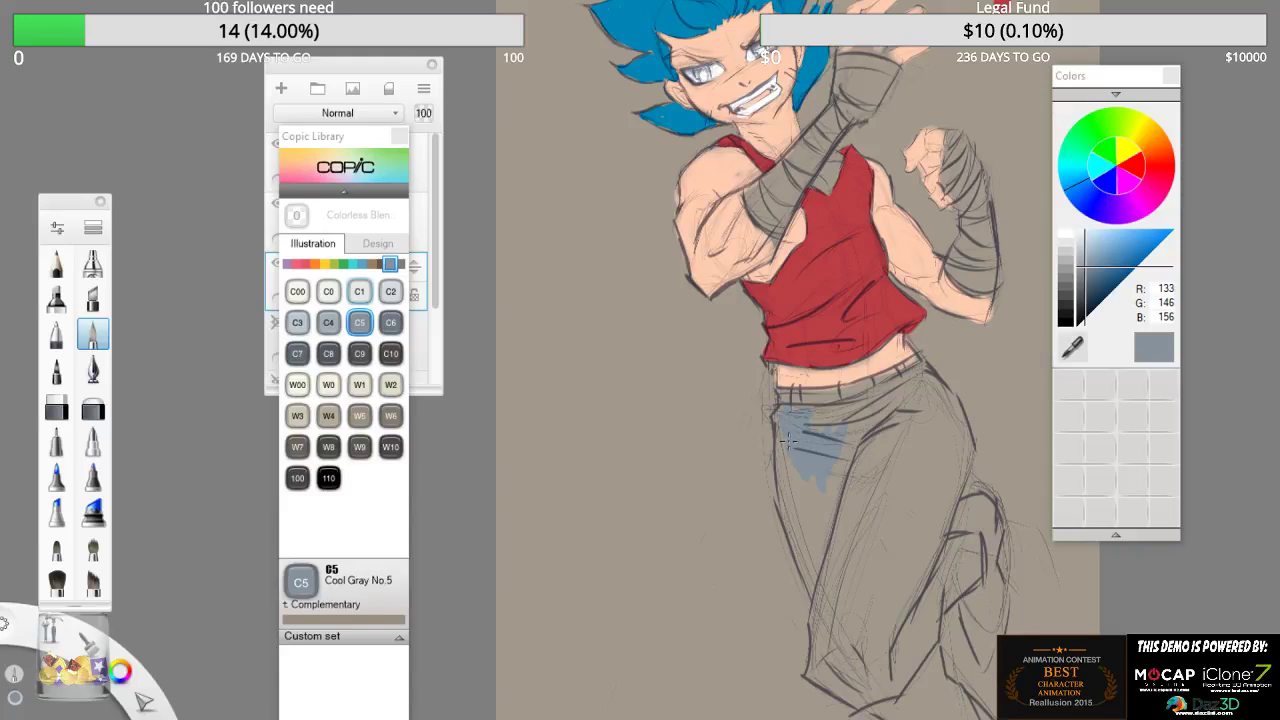
- Enlarge the brush and try the C5 gray on the trousers' front thigh and hip area below the waistband
key("bracketright")
key("bracketright")
key("bracketright")
key("bracketright")
key("bracketright")
key("bracketright")
key("bracketright")
key("bracketright")
key("bracketright")
key("bracketright")
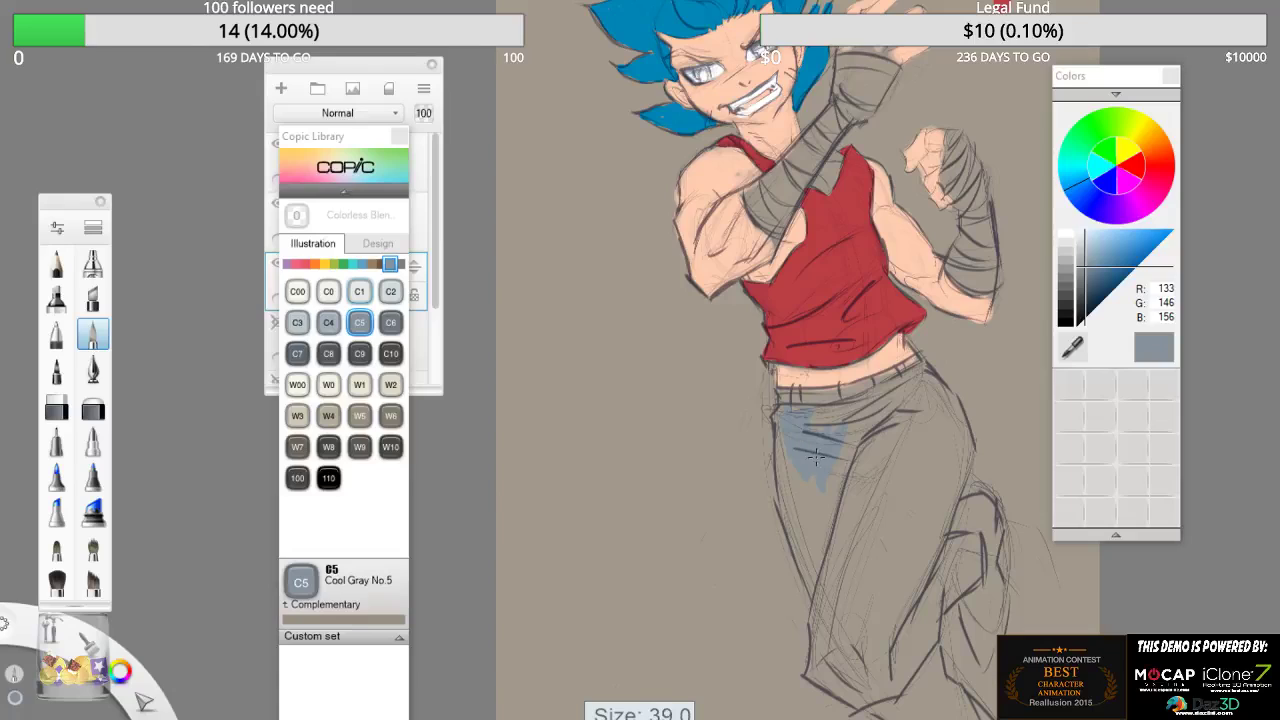
key("bracketright")
key("bracketright")
mouse_move(861, 424)
left_mouse_down()
mouse_move(808, 538)
mouse_move(793, 470)
mouse_move(805, 555)
mouse_move(825, 570)
left_mouse_up()
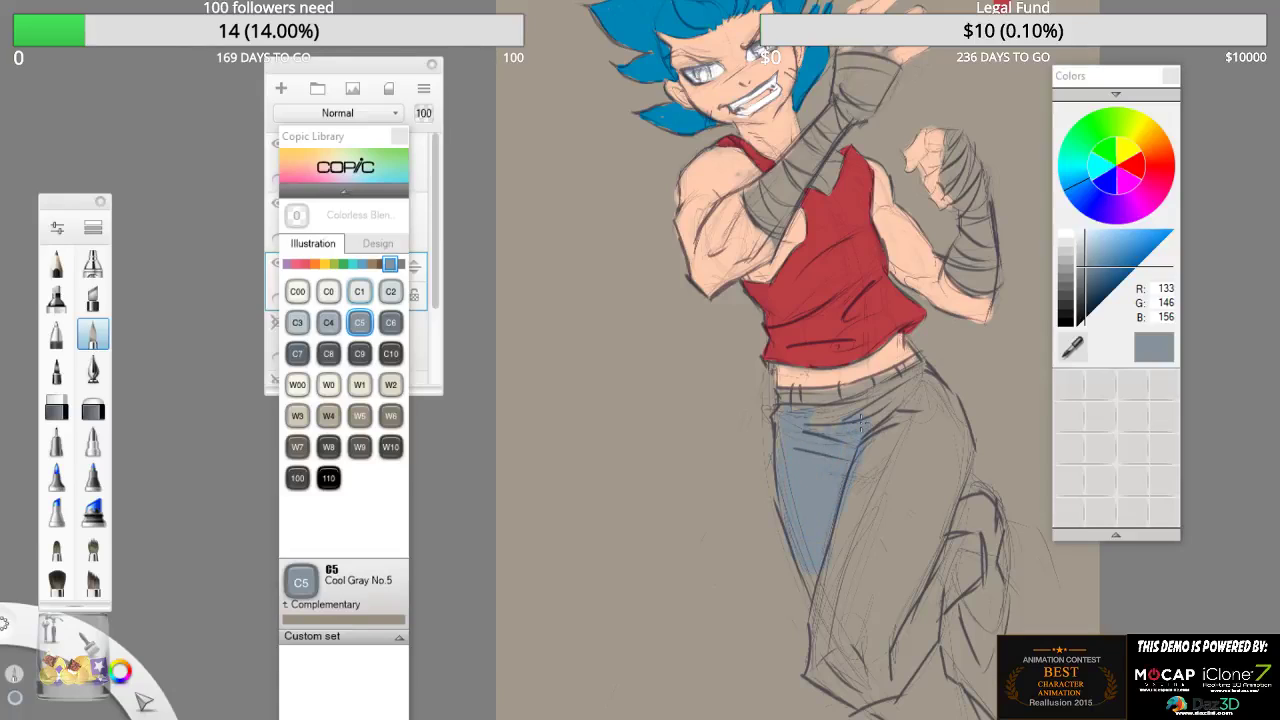
mouse_move(822, 412)
left_mouse_down()
mouse_move(861, 424)
mouse_move(898, 408)
left_mouse_up()
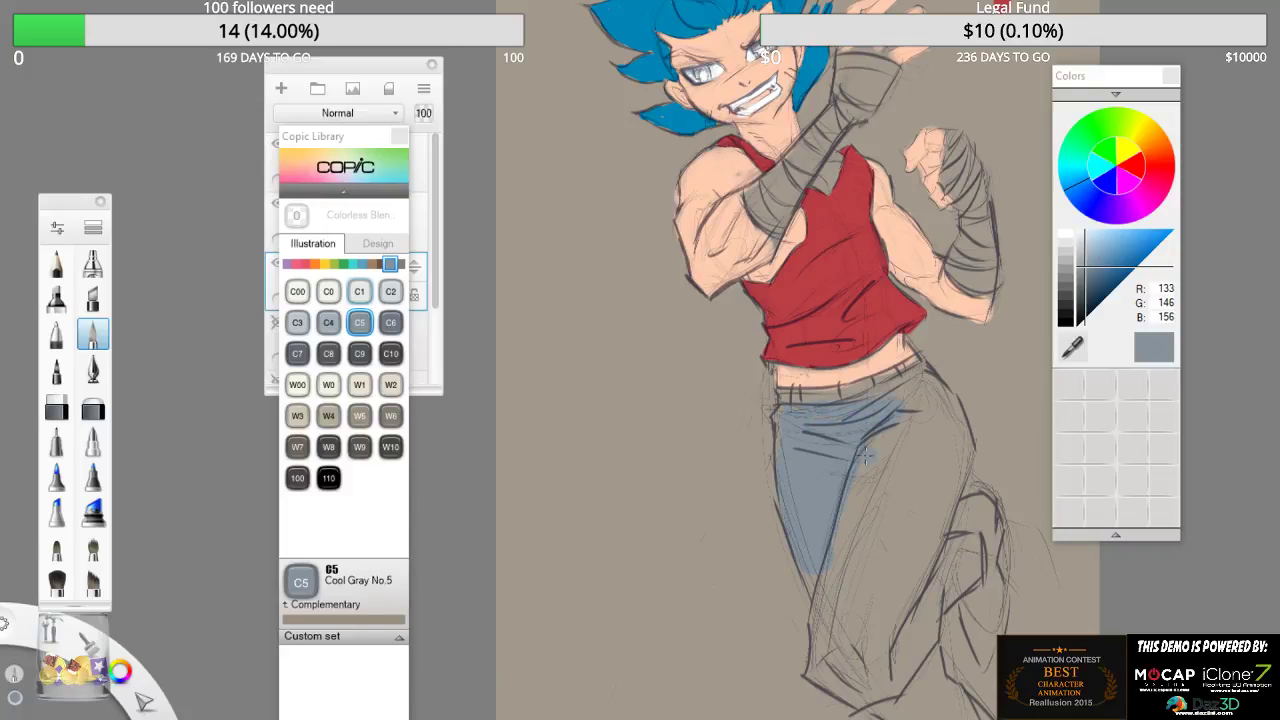
- Erase the C5 gray paint from the trousers' thigh and hip area
left_click(56, 408)
left_click_drag(842, 418, 790, 437)
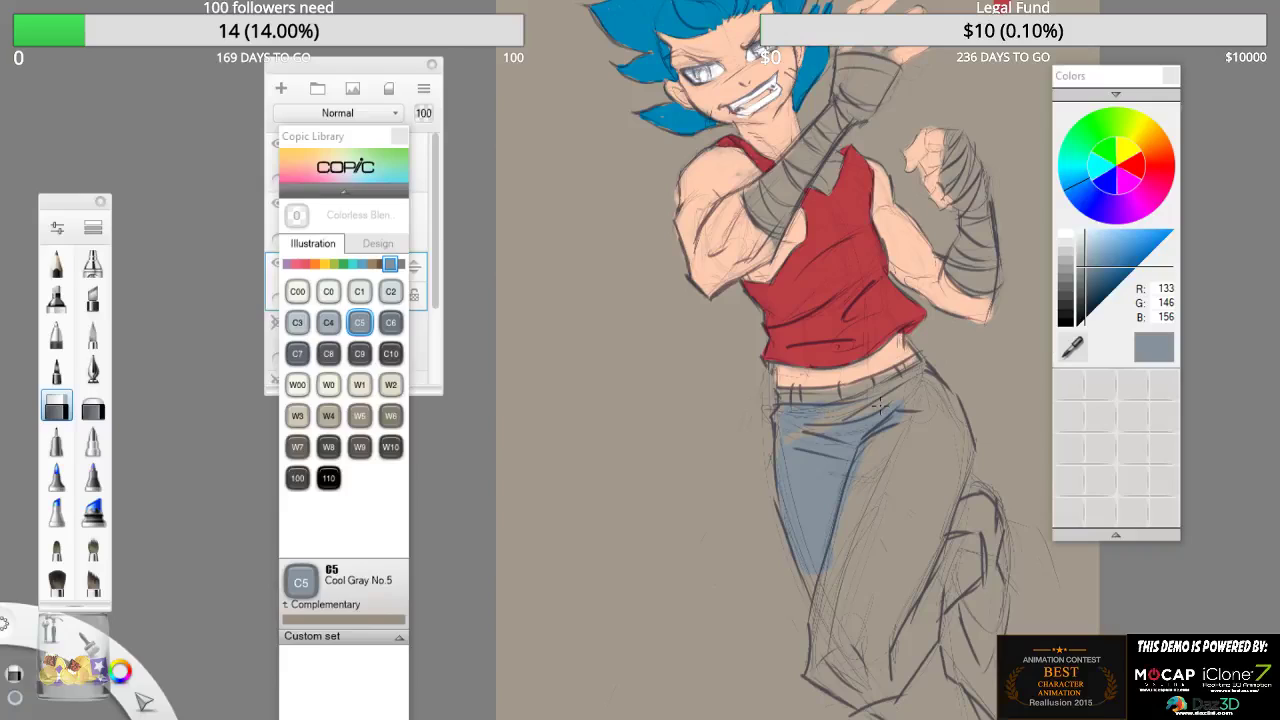
mouse_move(866, 424)
left_mouse_down()
mouse_move(788, 452)
mouse_move(824, 468)
mouse_move(792, 492)
mouse_move(830, 512)
mouse_move(815, 552)
left_mouse_up()
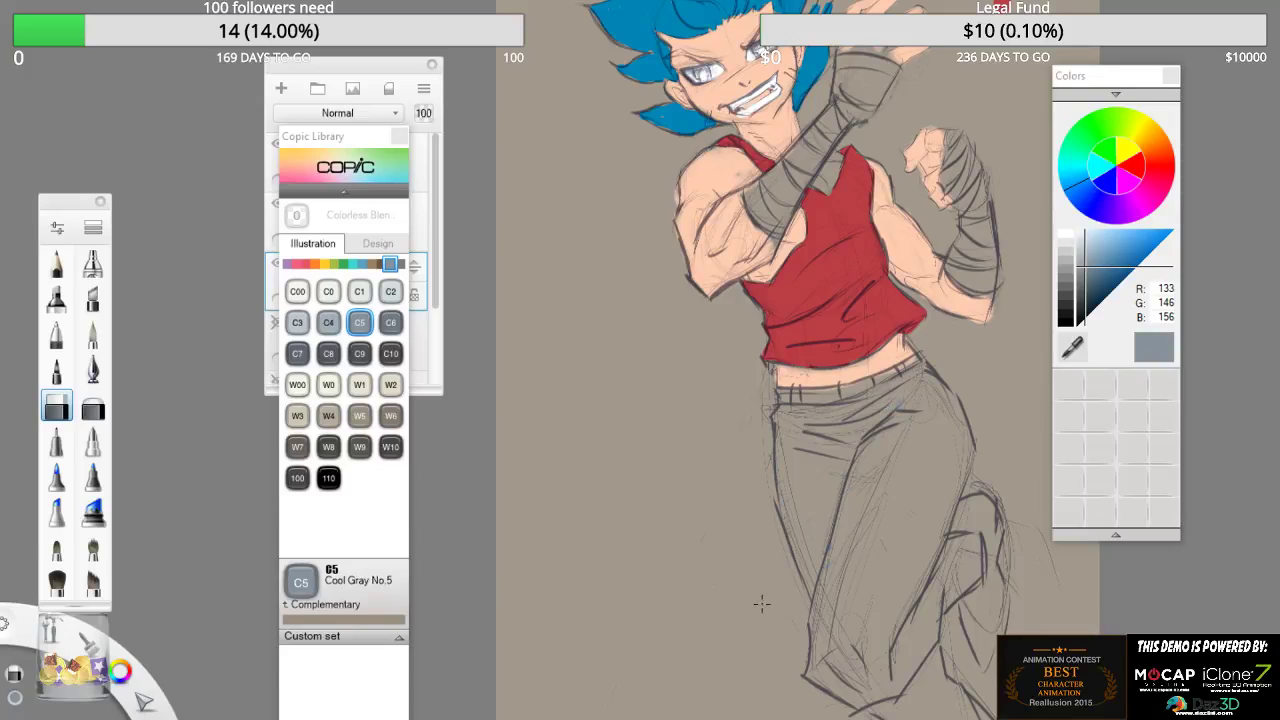
- Choose Copic color C9 Cool Gray No.9 and paint the outer edge of the trousers' thigh with the marker
left_click(92, 335)
left_click(359, 353)
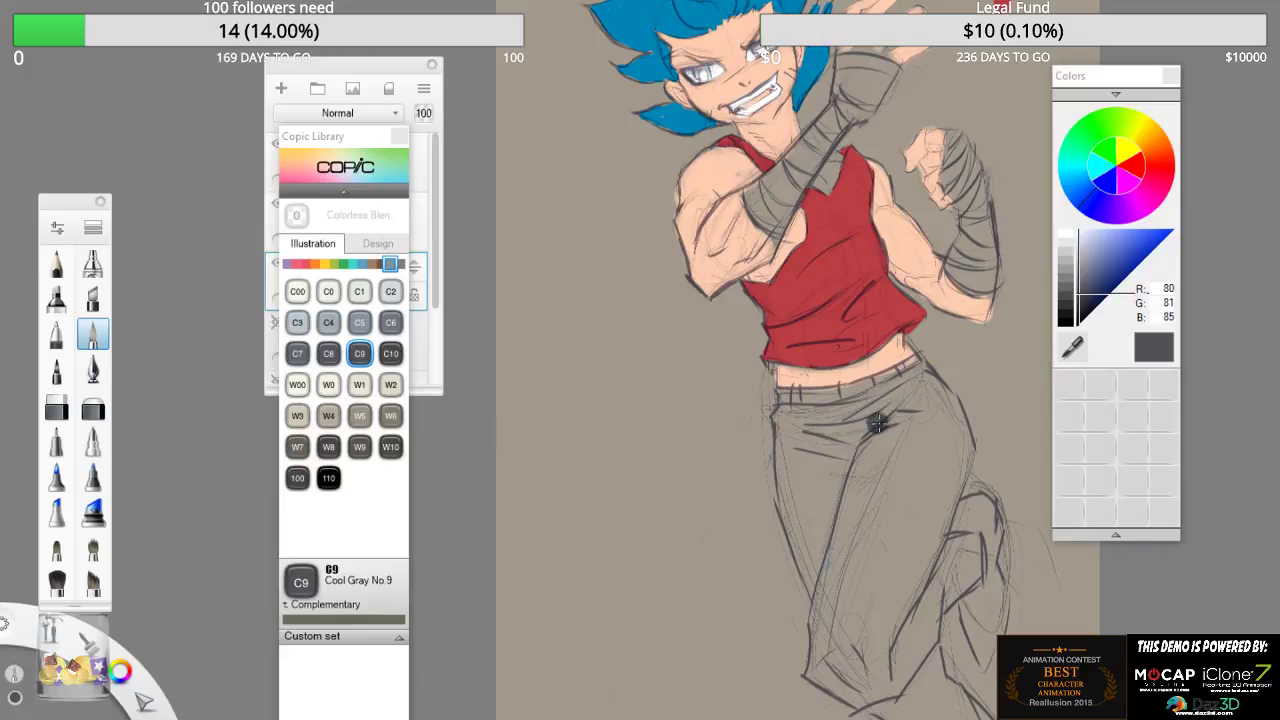
left_click(56, 298)
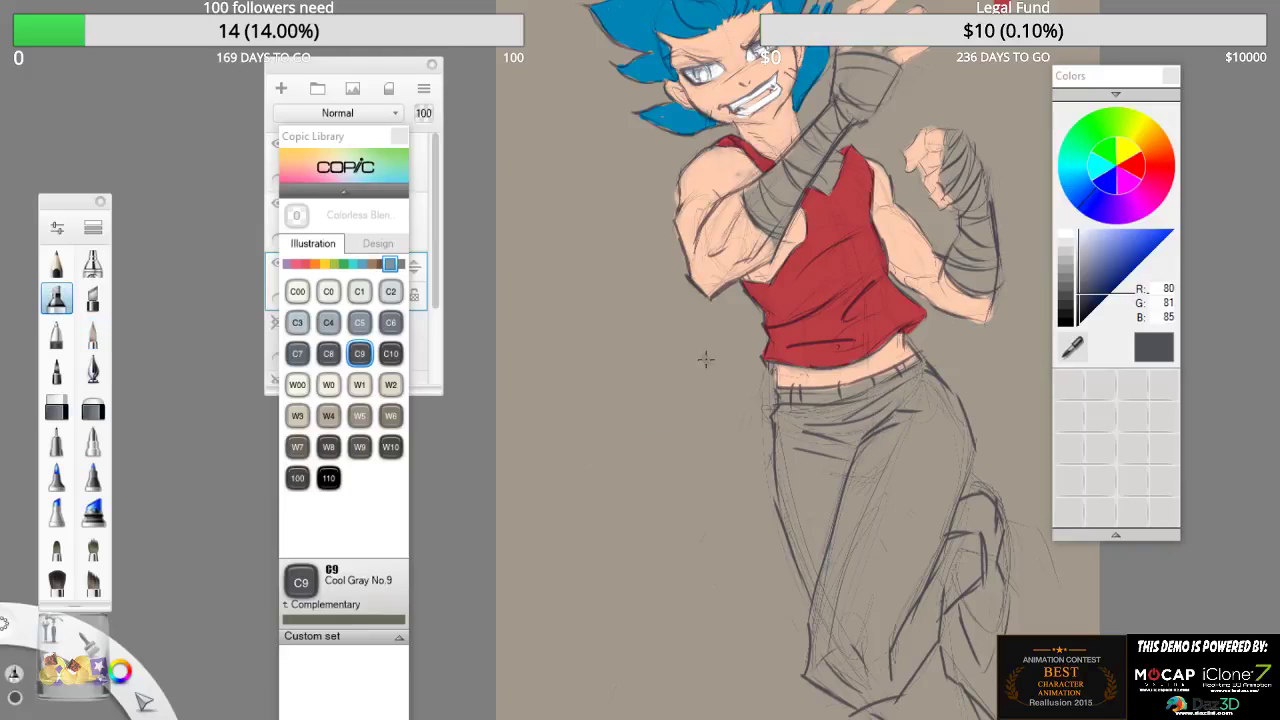
mouse_move(925, 427)
left_mouse_down()
mouse_move(955, 425)
mouse_move(957, 445)
mouse_move(916, 565)
mouse_move(948, 472)
mouse_move(925, 560)
mouse_move(933, 492)
left_mouse_up()
- Enlarge the marker and shade both trouser thighs and the hips dark gray, leaving light highlight streaks down the legs
key("bracketright")
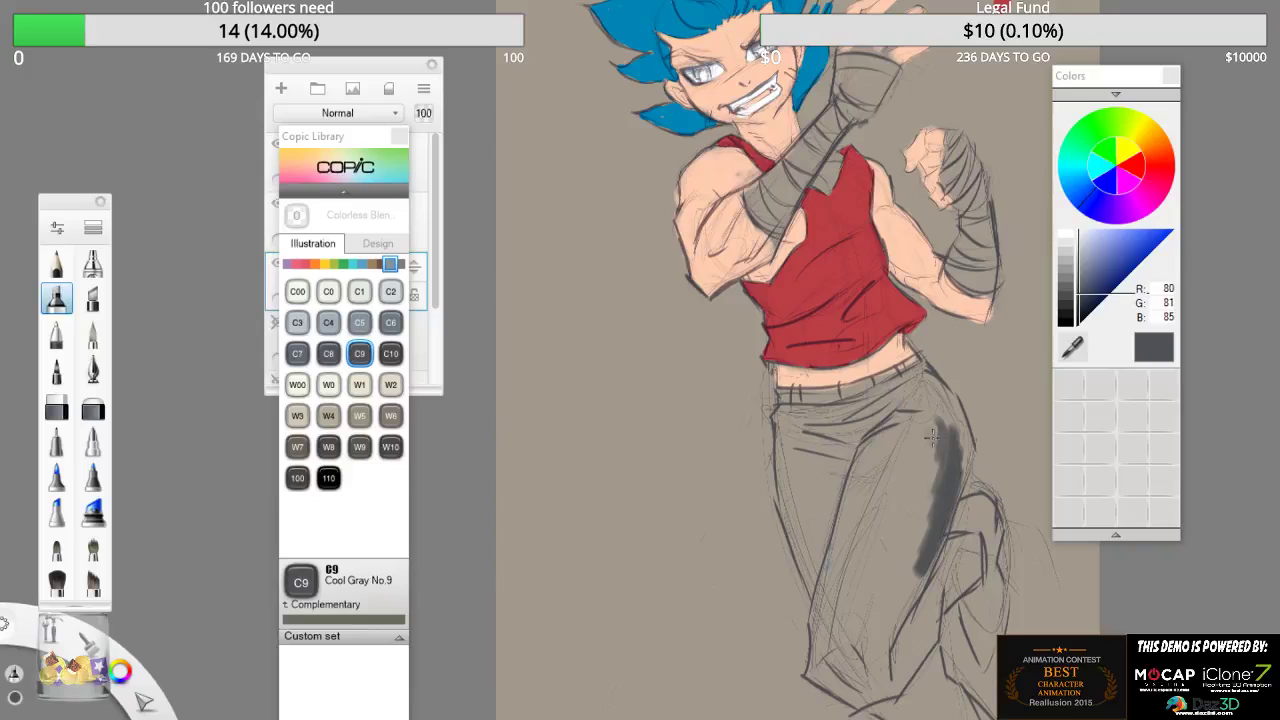
mouse_move(900, 432)
left_mouse_down()
mouse_move(866, 450)
mouse_move(808, 660)
mouse_move(845, 700)
mouse_move(838, 684)
mouse_move(930, 552)
mouse_move(975, 575)
mouse_move(935, 597)
mouse_move(895, 700)
left_mouse_up()
mouse_move(907, 382)
left_mouse_down()
mouse_move(838, 426)
mouse_move(808, 413)
mouse_move(779, 427)
mouse_move(783, 417)
mouse_move(843, 458)
mouse_move(825, 570)
mouse_move(792, 453)
mouse_move(785, 474)
mouse_move(816, 594)
left_mouse_up()
mouse_move(870, 428)
left_mouse_down()
mouse_move(910, 394)
mouse_move(955, 441)
mouse_move(911, 389)
mouse_move(957, 456)
mouse_move(880, 460)
left_mouse_up()
mouse_move(938, 390)
left_mouse_down()
mouse_move(954, 440)
mouse_move(867, 612)
mouse_move(939, 453)
mouse_move(893, 534)
mouse_move(917, 461)
mouse_move(893, 494)
mouse_move(901, 480)
mouse_move(857, 638)
mouse_move(881, 660)
mouse_move(917, 561)
mouse_move(931, 442)
mouse_move(887, 408)
mouse_move(829, 441)
mouse_move(842, 569)
mouse_move(828, 437)
mouse_move(831, 566)
mouse_move(822, 439)
mouse_move(826, 506)
mouse_move(809, 448)
mouse_move(900, 394)
mouse_move(784, 423)
mouse_move(820, 416)
left_mouse_up()
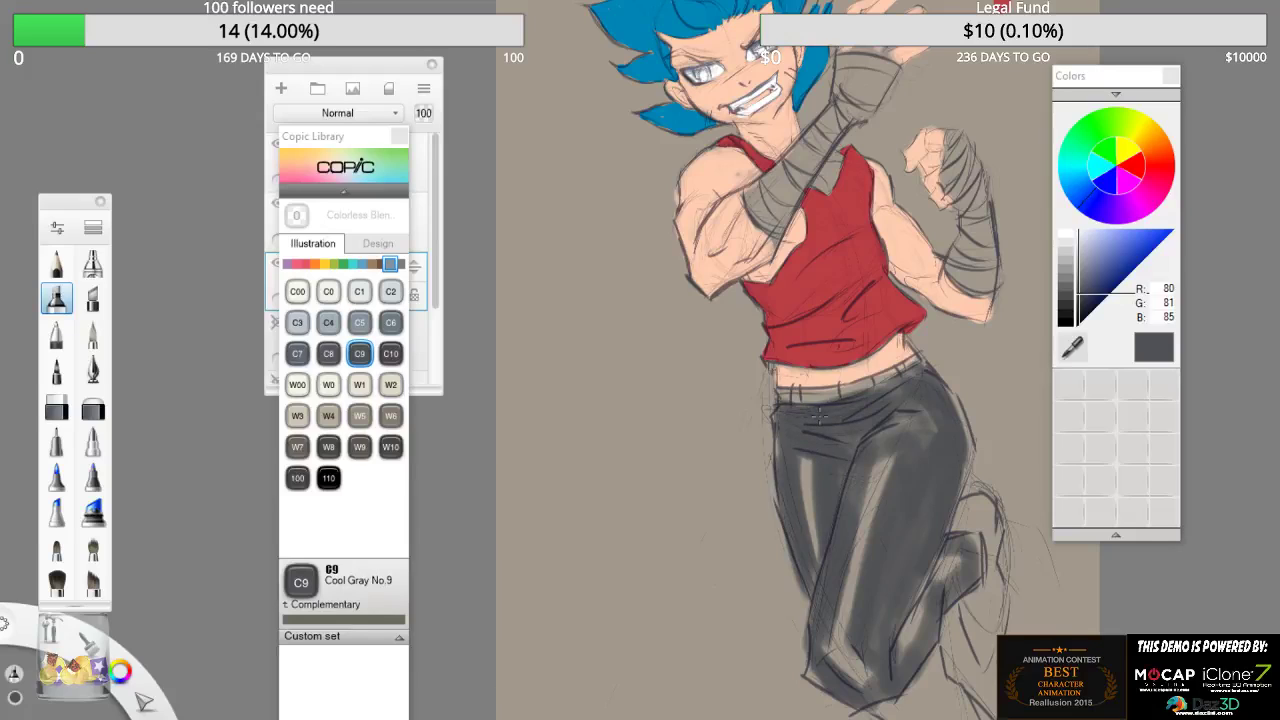
- Paint the bent lower trouser leg behind the knee in the same dark gray
mouse_move(914, 582)
left_mouse_down()
mouse_move(900, 630)
mouse_move(968, 550)
mouse_move(985, 515)
mouse_move(975, 500)
mouse_move(995, 555)
mouse_move(972, 588)
mouse_move(975, 655)
mouse_move(1000, 585)
mouse_move(998, 530)
mouse_move(958, 524)
mouse_move(977, 623)
left_mouse_up()
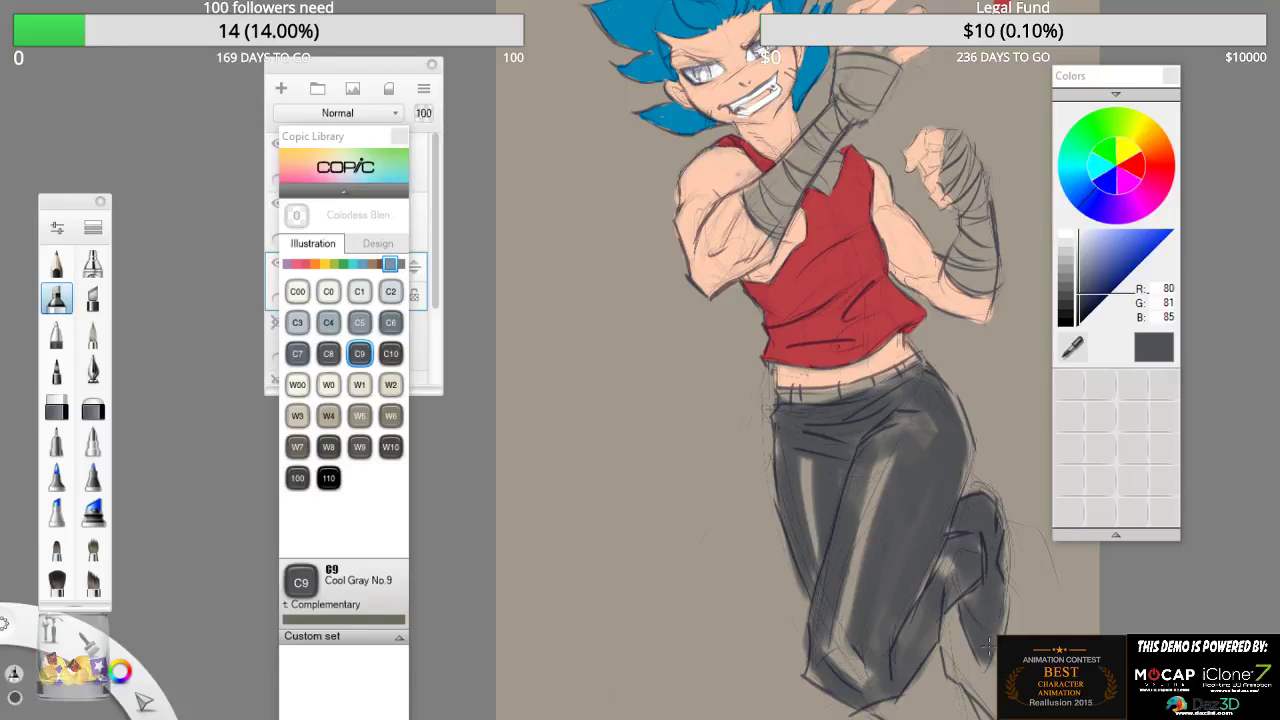
key("space")
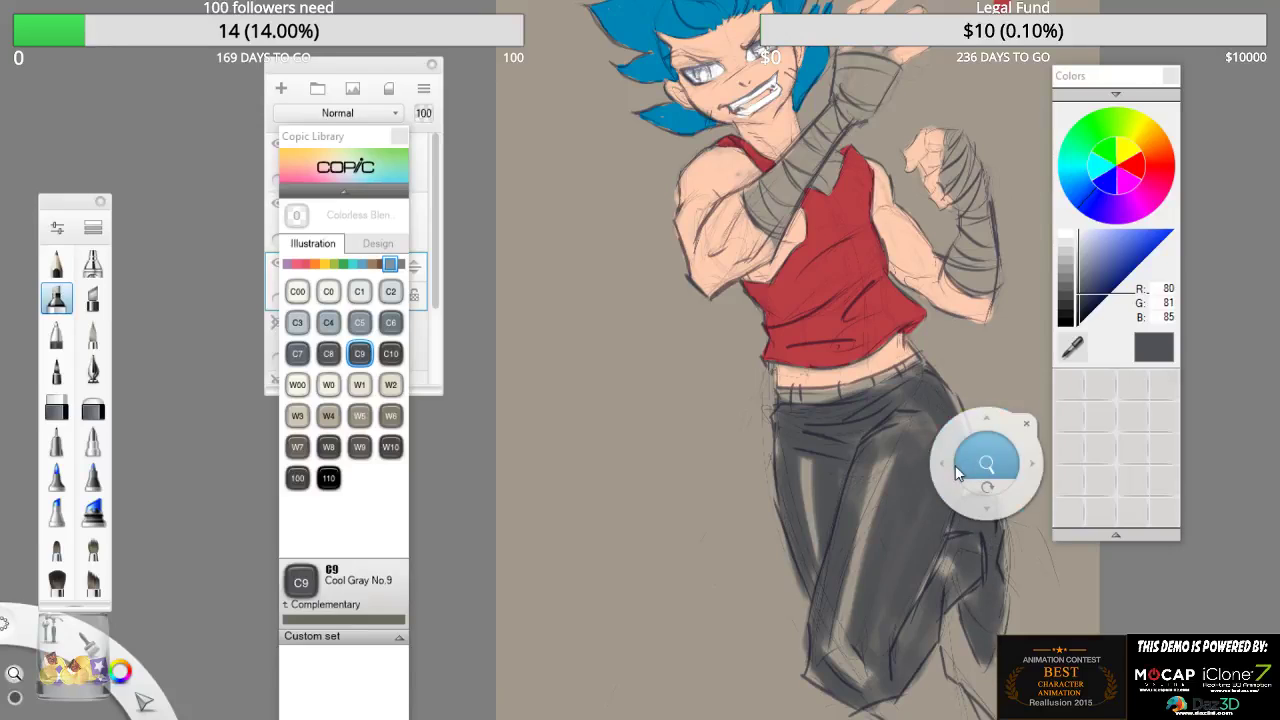
left_click_drag(974, 463, 877, 470)
left_click_drag(910, 516, 719, 337)
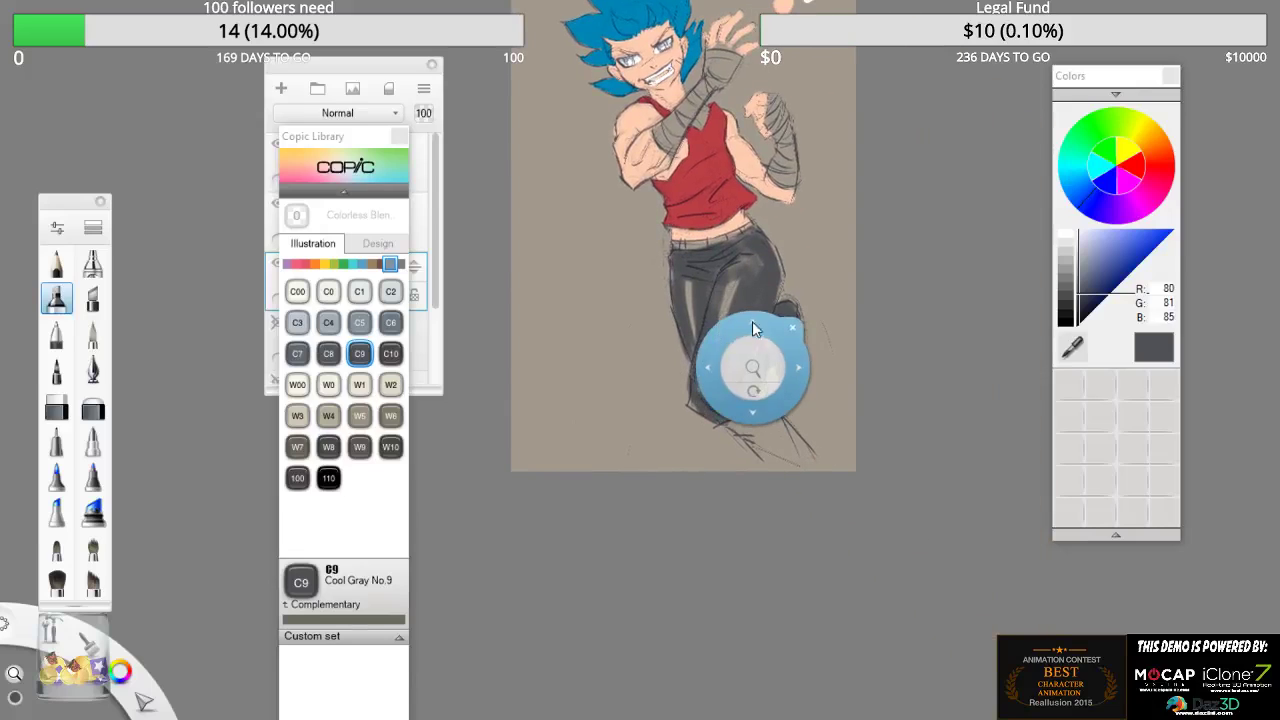
- Fill the remaining lower legs and feet with the dark gray C9 marker color
mouse_move(742, 433)
left_mouse_down()
mouse_move(765, 395)
mouse_move(760, 448)
mouse_move(780, 430)
mouse_move(750, 440)
mouse_move(795, 458)
mouse_move(780, 432)
left_mouse_up()
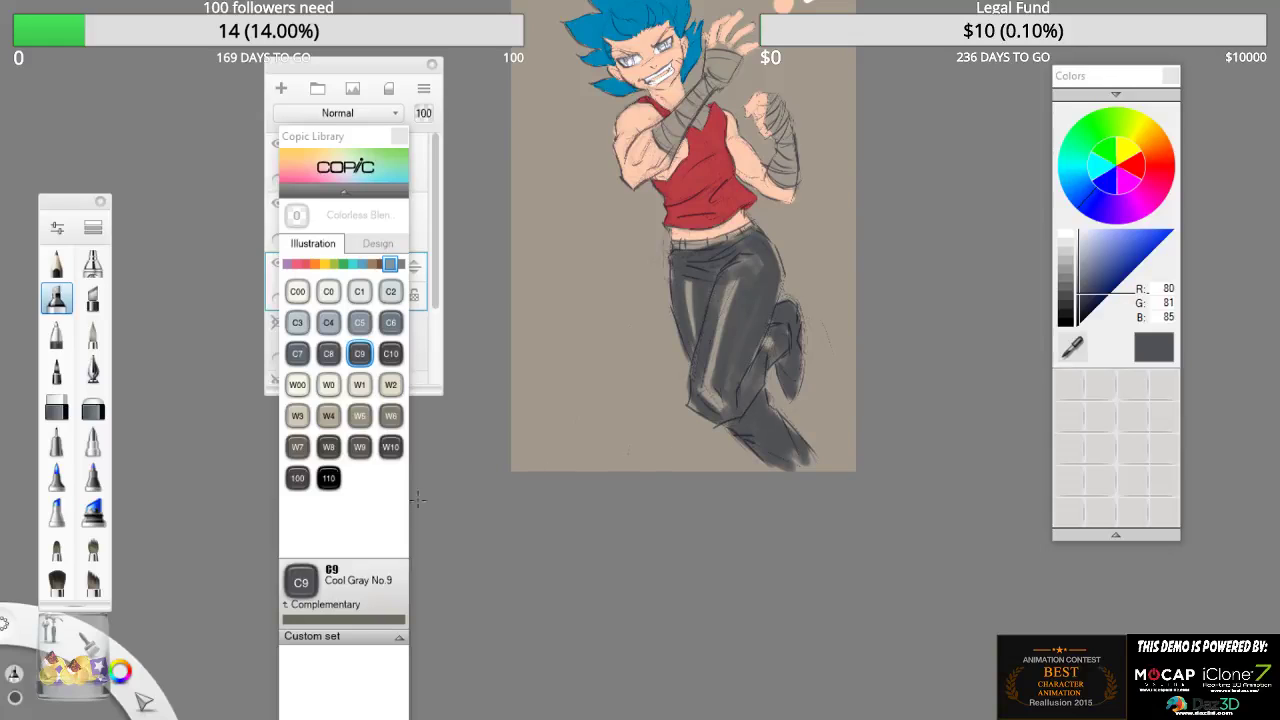
- Add a new empty layer directly below the Layer5 color layer
key("space")
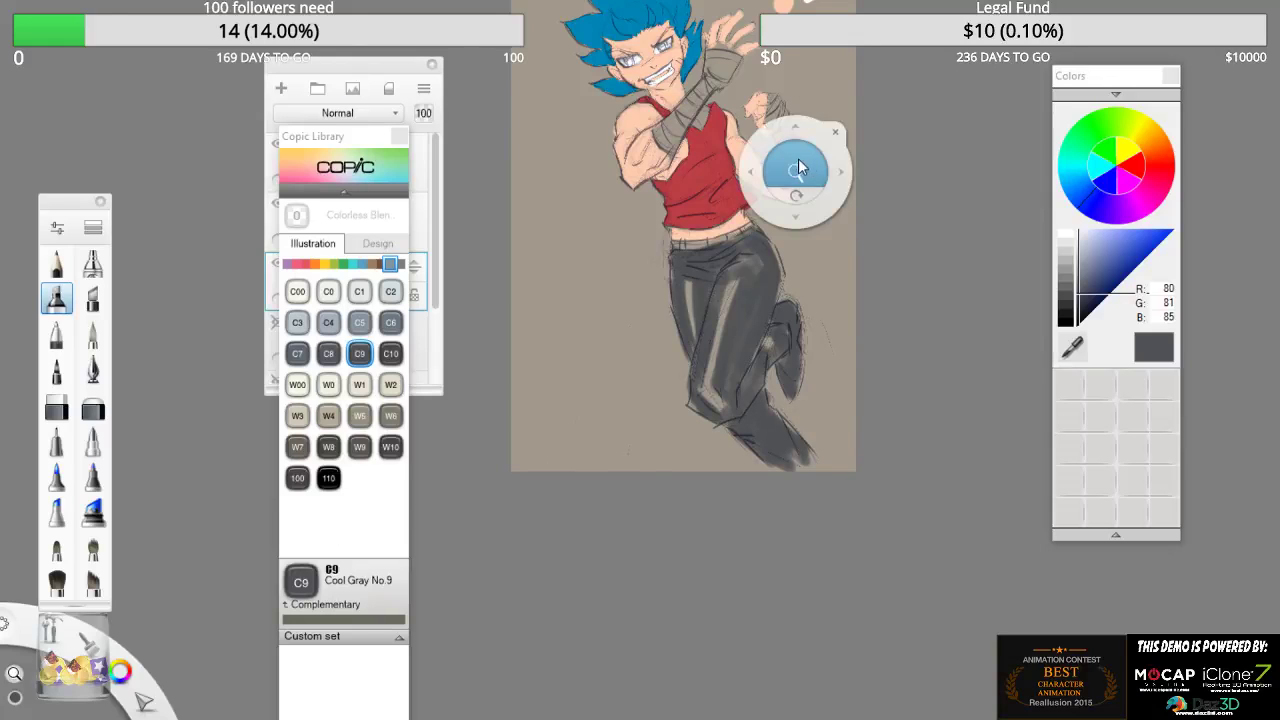
left_click_drag(798, 160, 866, 338)
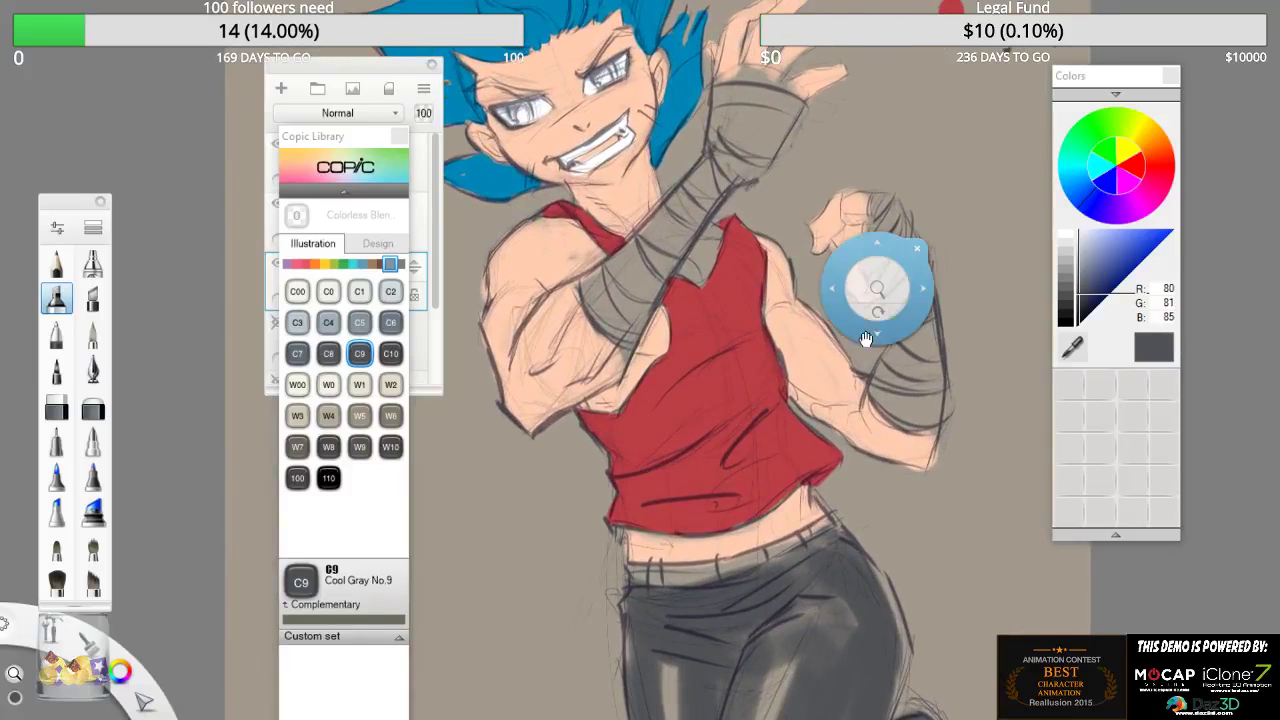
left_click_drag(810, 279, 877, 352)
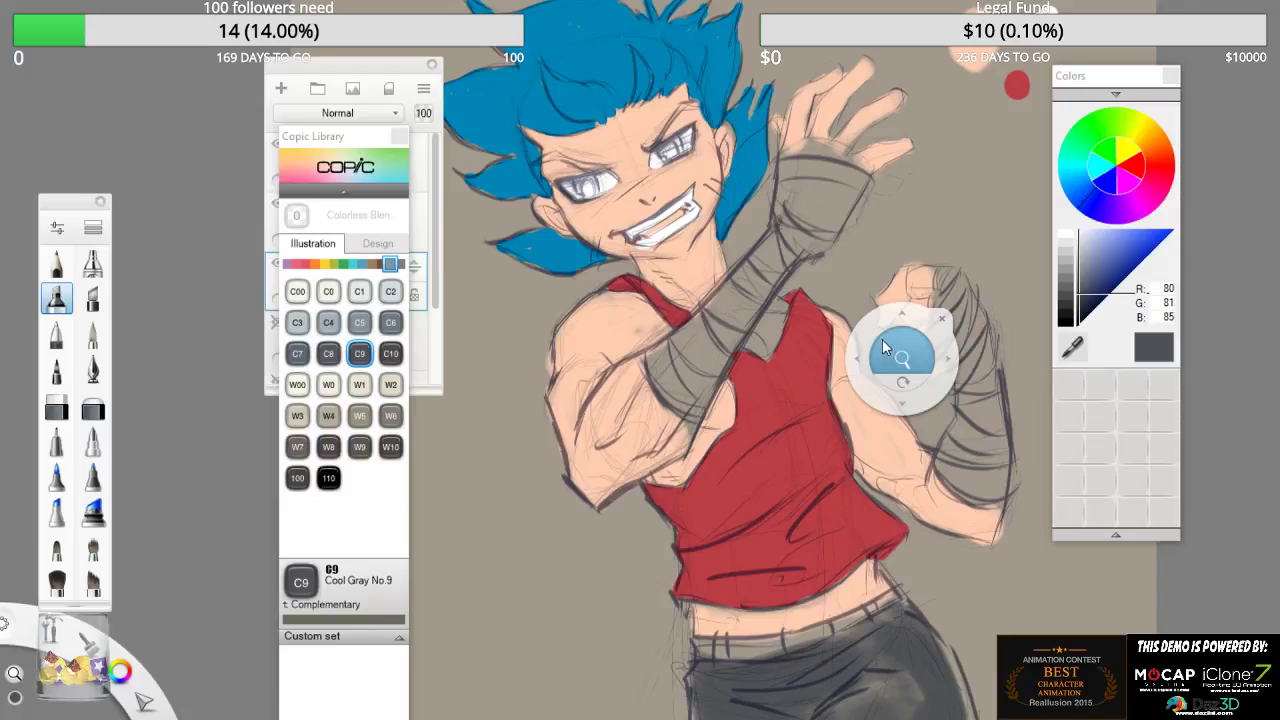
key("space")
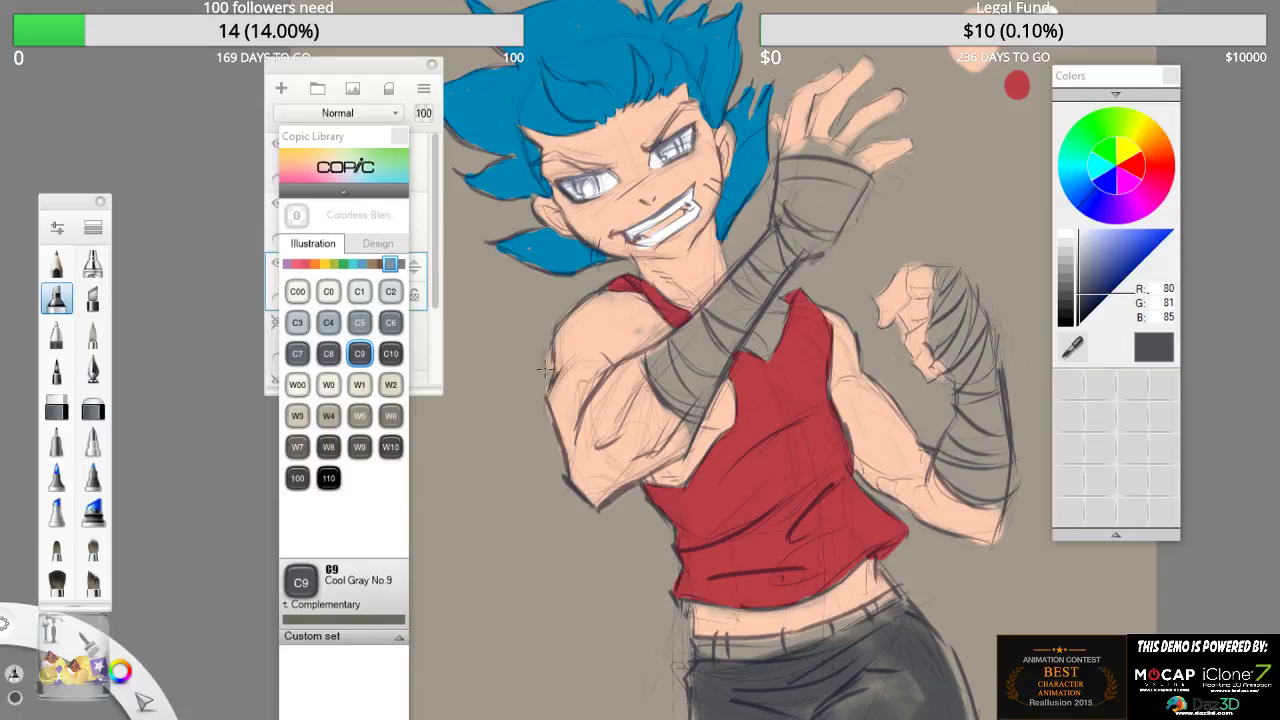
left_click(358, 66)
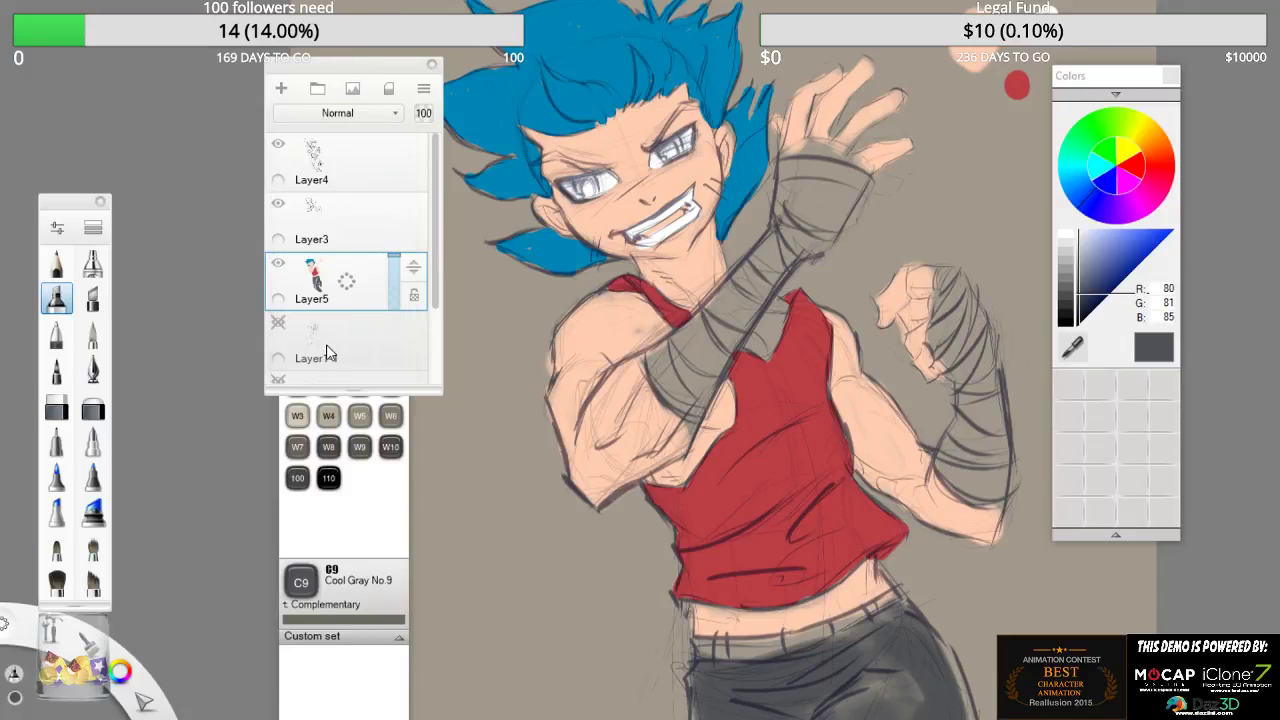
left_click_drag(327, 343, 340, 297)
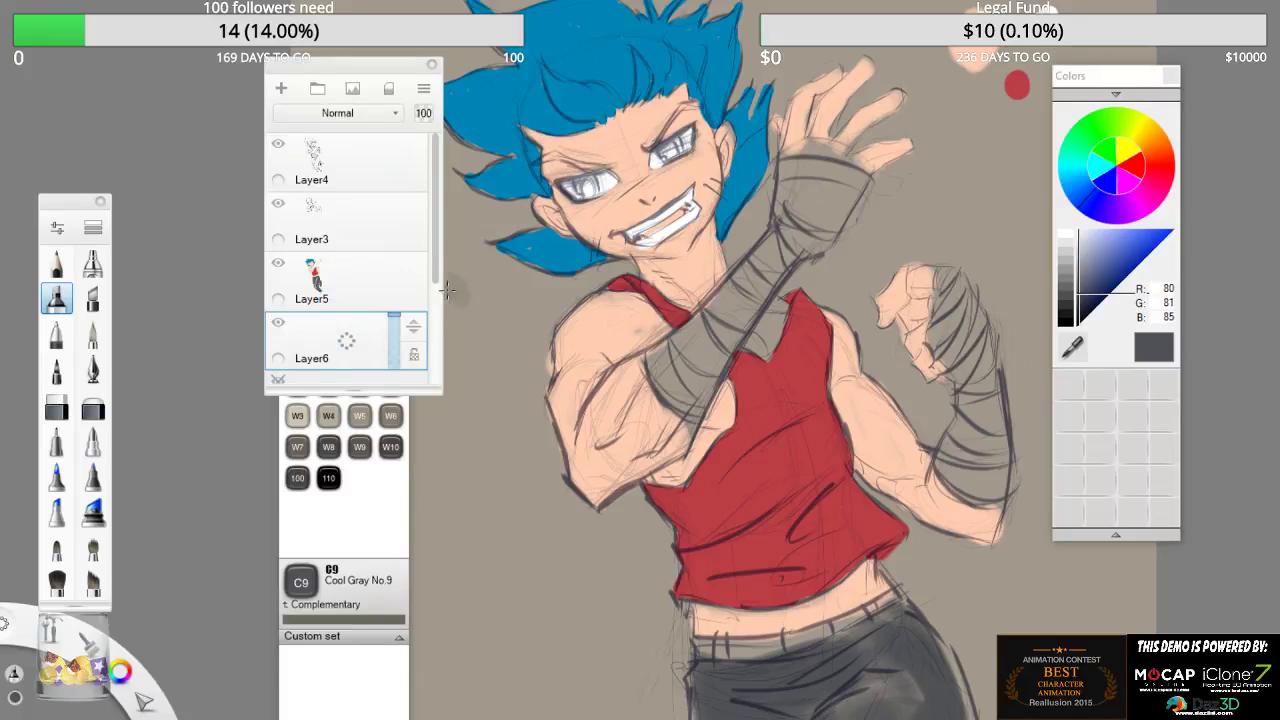
- Set Layer5's blending mode to Overlay
left_click(350, 278)
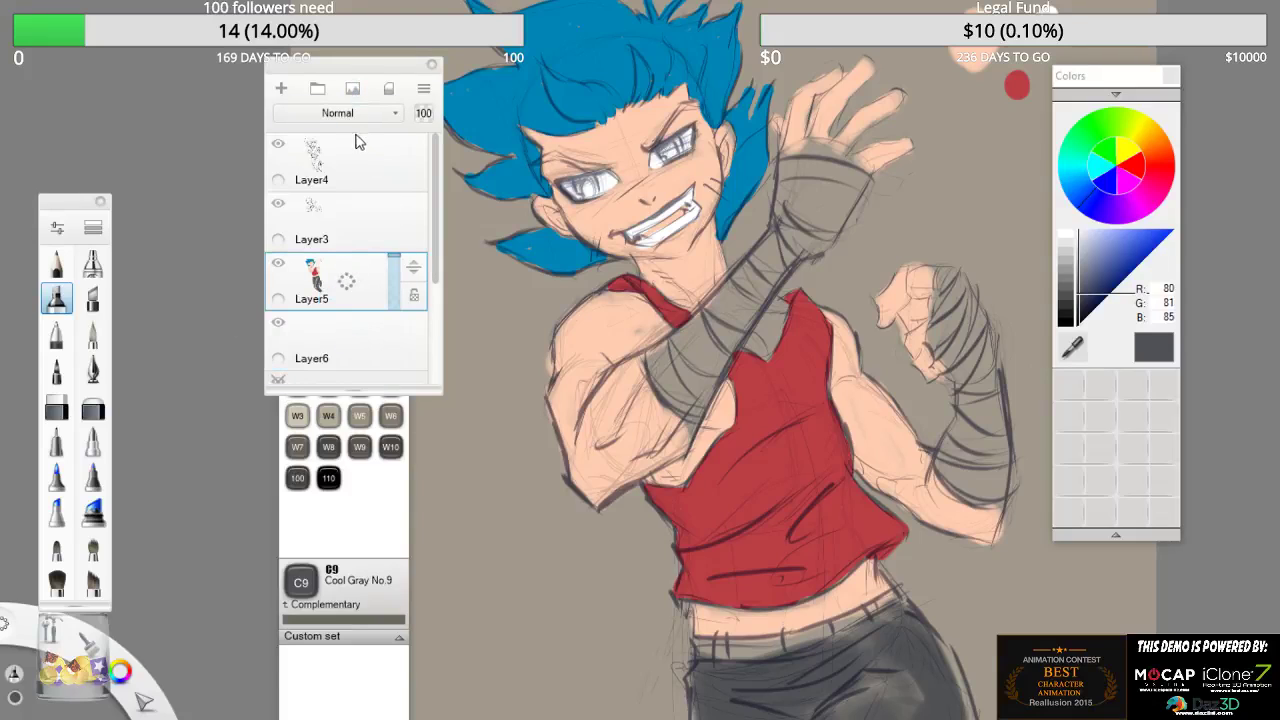
left_click(357, 118)
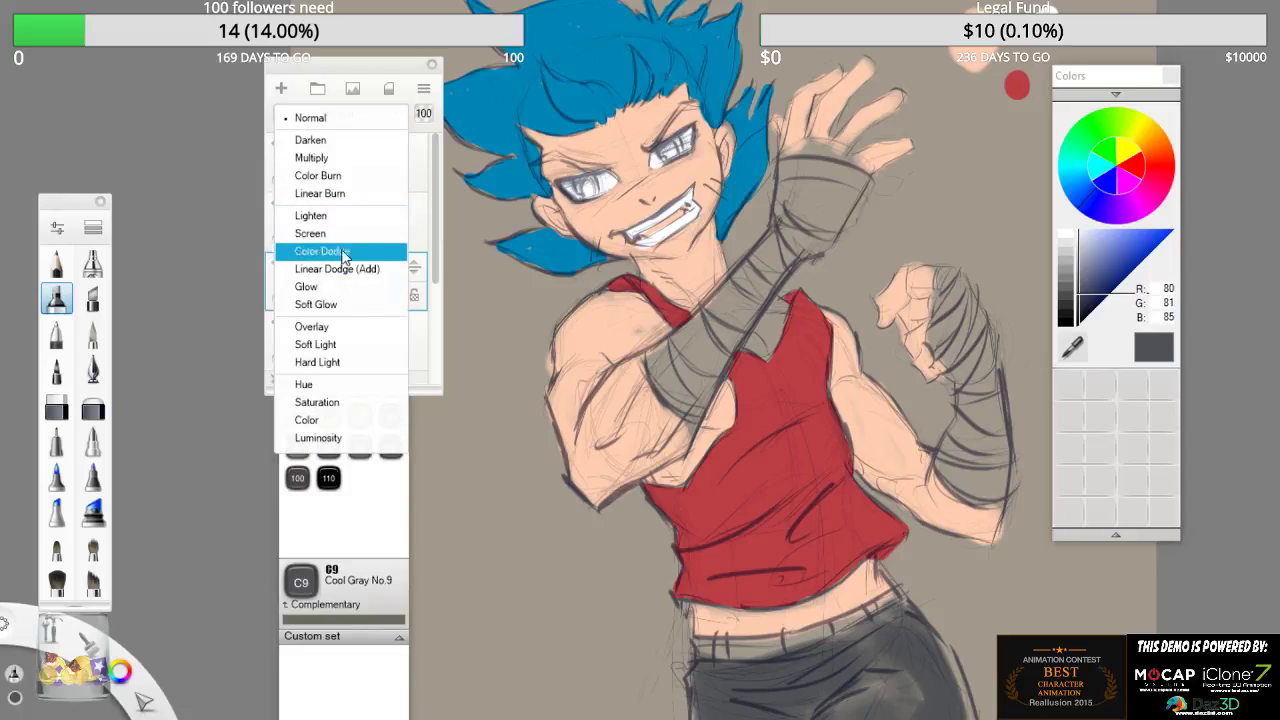
left_click(338, 332)
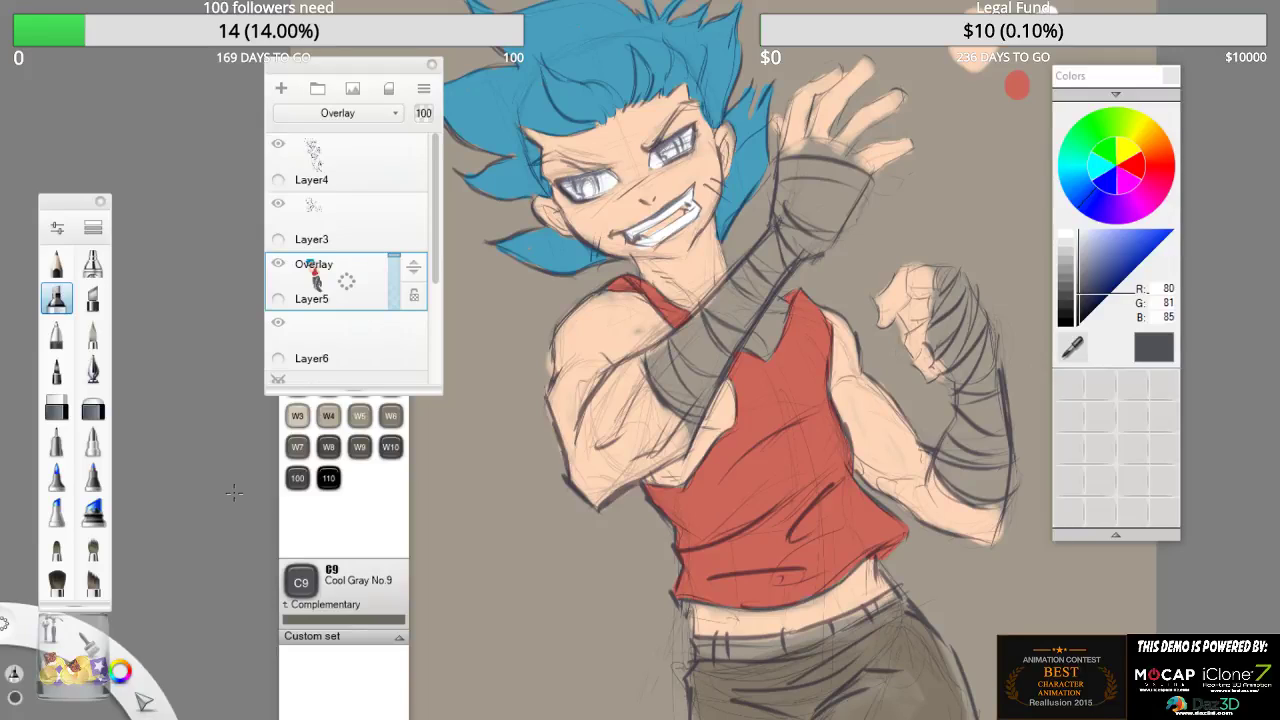
- Choose the Copic cool gray C10 as the marker color for shading
key("space")
left_click_drag(902, 213, 937, 90)
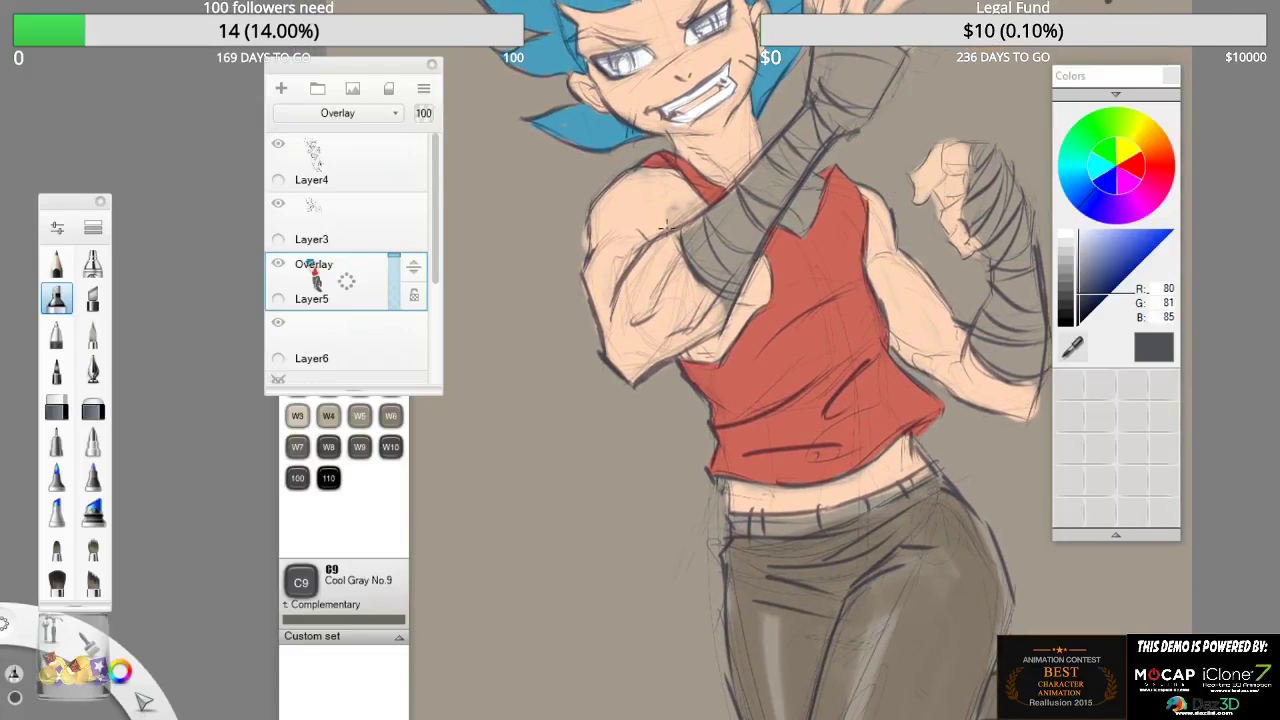
left_click(322, 551)
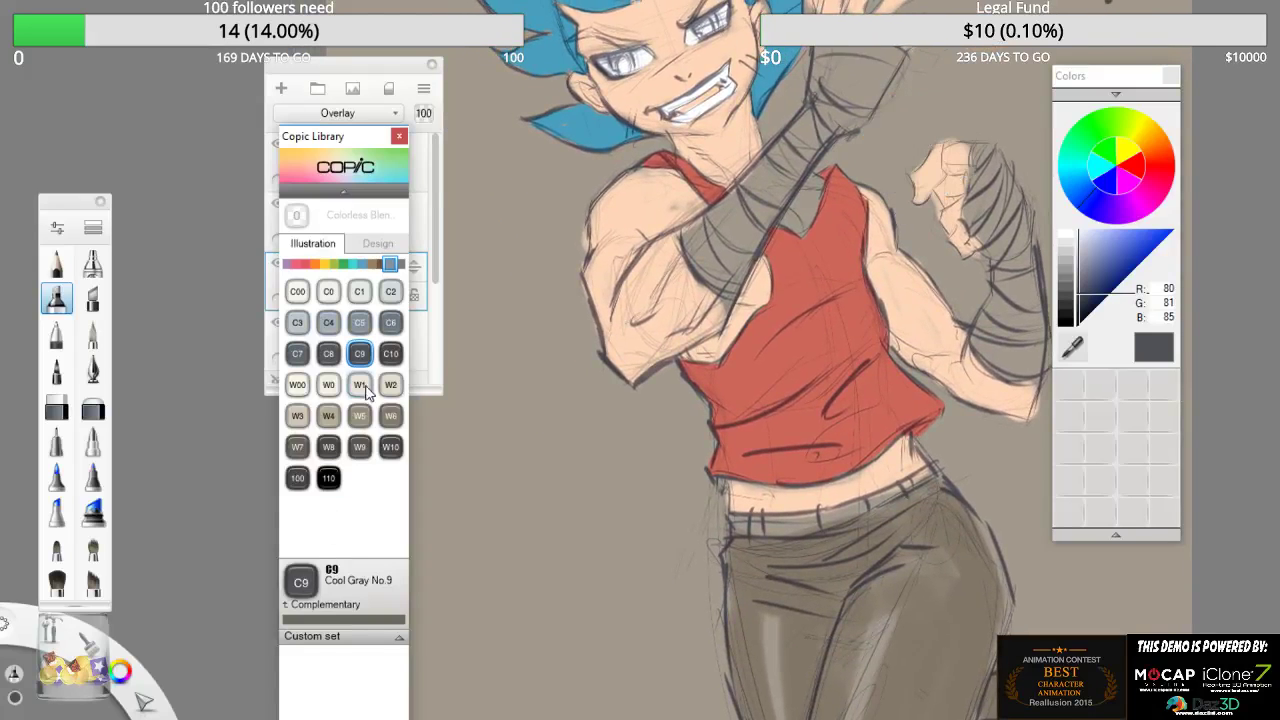
left_click(390, 353)
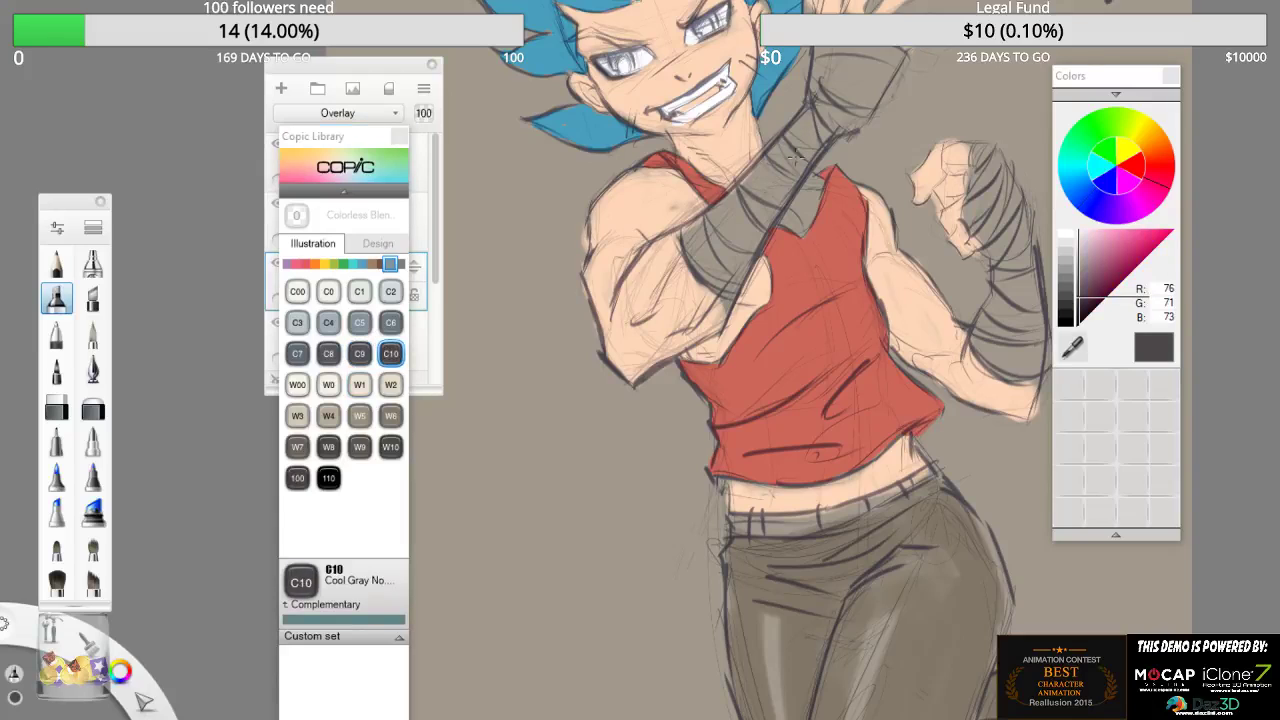
- Try shading the raised forearm, elbow and shoulder in gray on Layer5, and lower that layer's opacity to 86
mouse_move(806, 164)
left_mouse_down()
mouse_move(675, 350)
mouse_move(705, 320)
mouse_move(631, 386)
mouse_move(708, 306)
left_mouse_up()
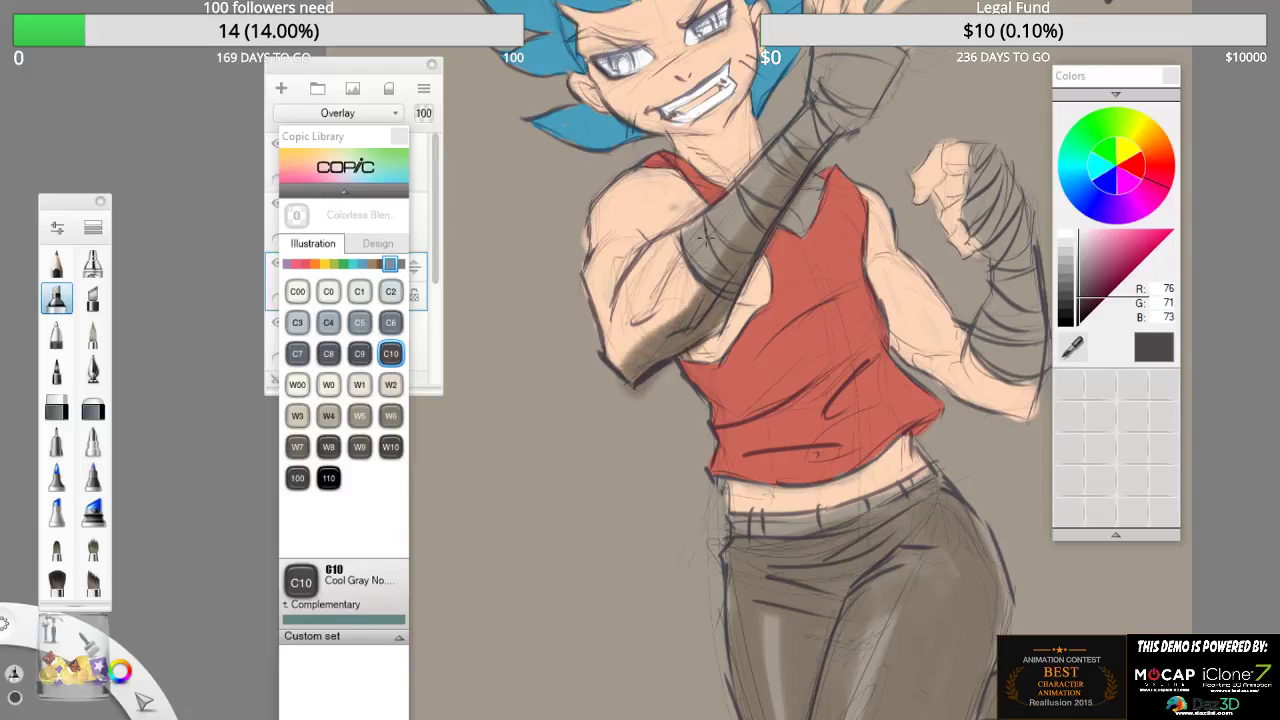
mouse_move(676, 190)
left_mouse_down()
mouse_move(688, 205)
mouse_move(692, 195)
mouse_move(692, 228)
mouse_move(678, 213)
mouse_move(660, 235)
left_mouse_up()
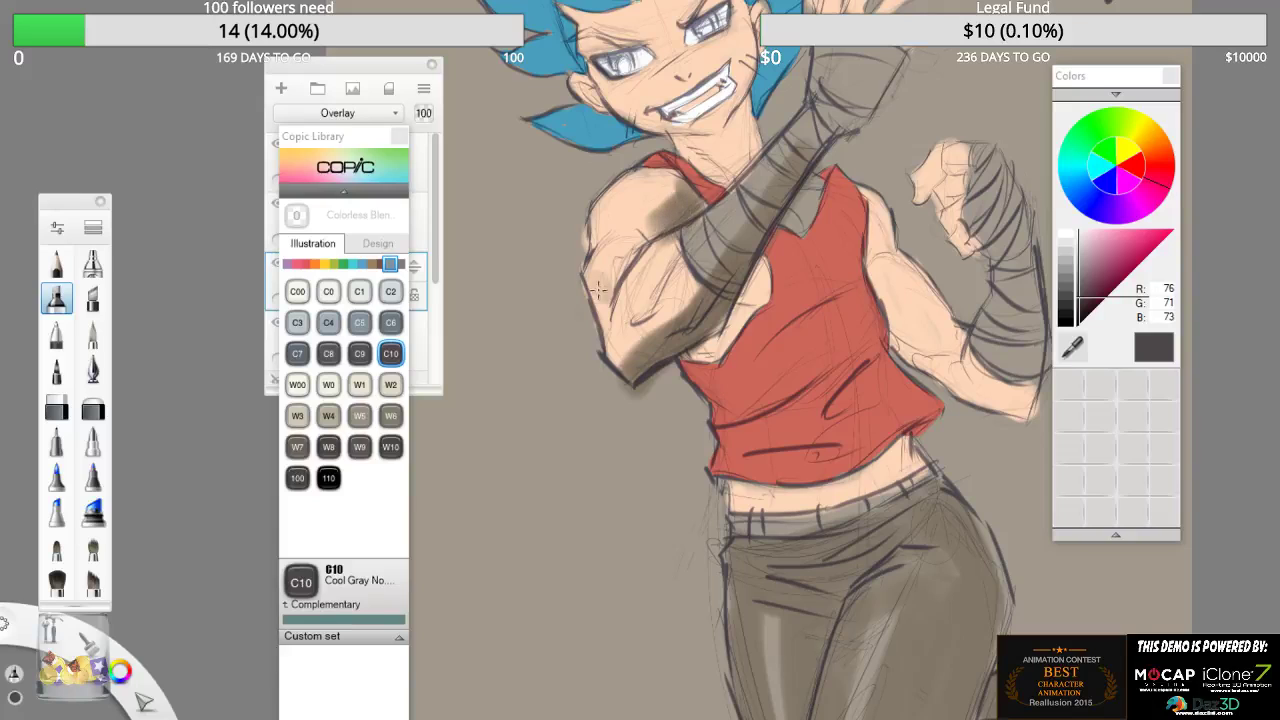
left_click(374, 70)
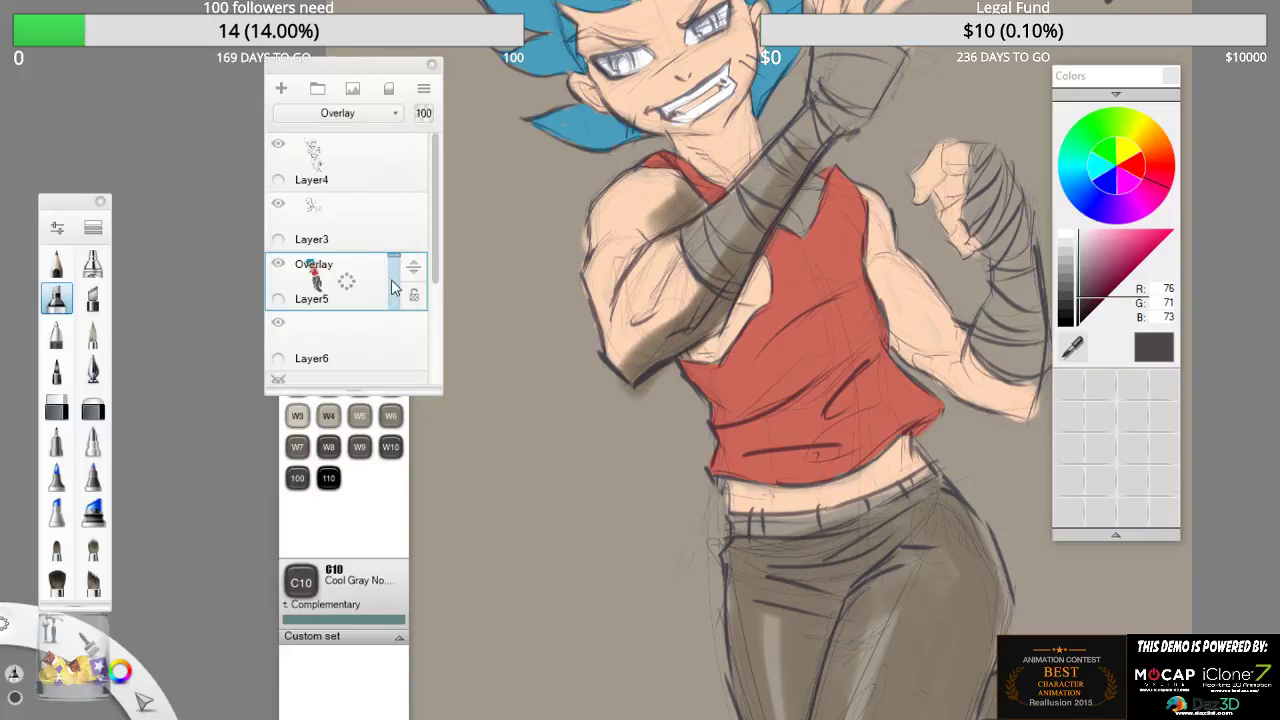
left_click_drag(392, 280, 392, 288)
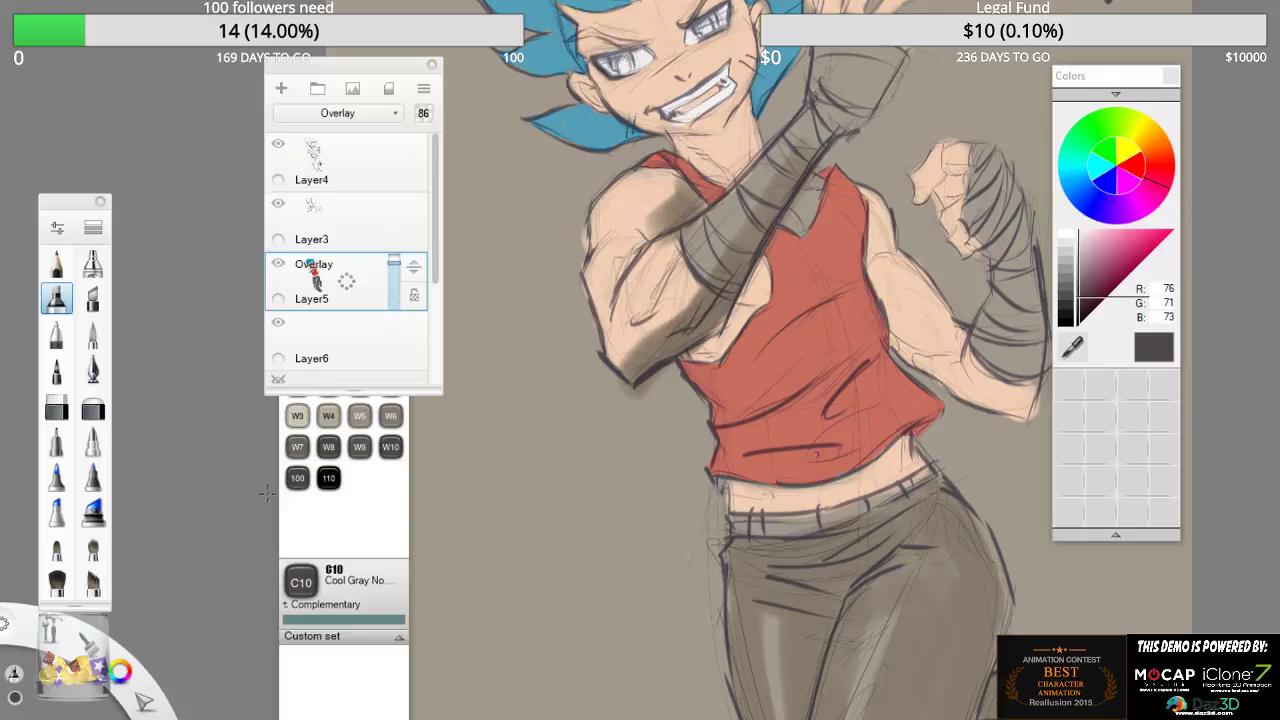
- Undo the opacity change, the gray arm shading and the Overlay blending mode on Layer5
key("ctrl+z")
key("ctrl+z")
key("ctrl+z")
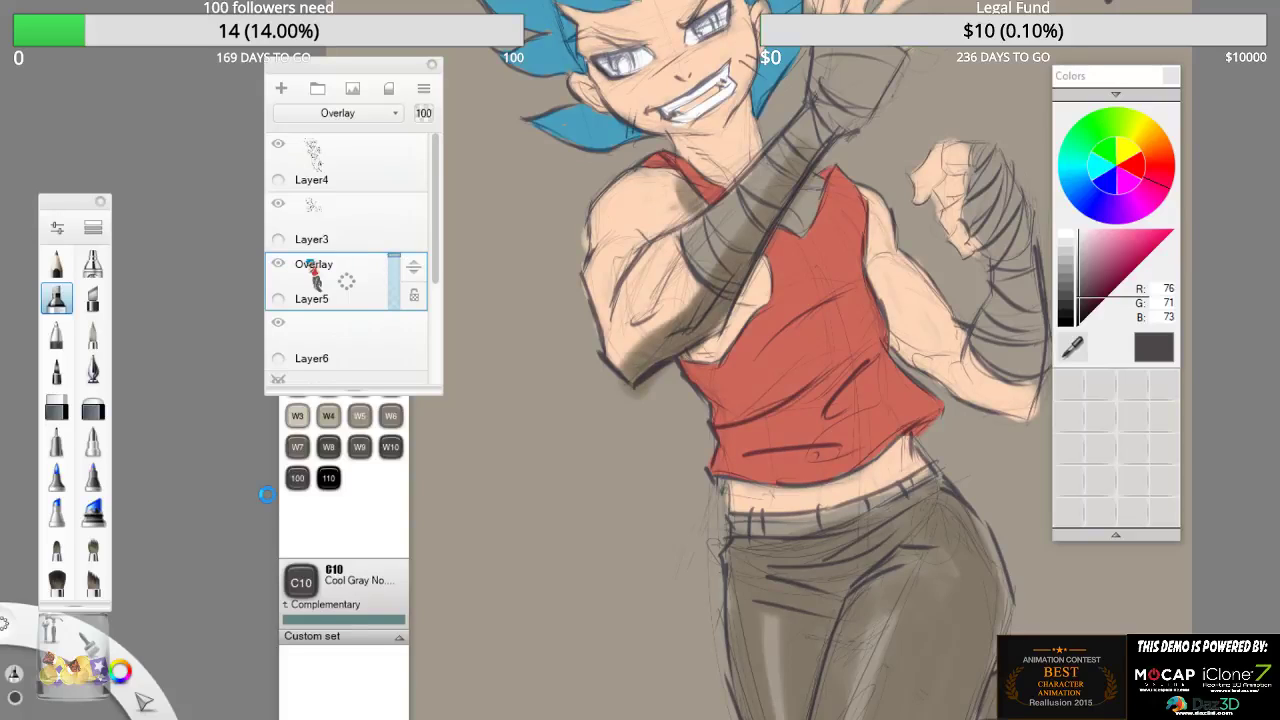
key("ctrl+z")
key("ctrl+z")
key("ctrl+z")
key("ctrl+z")
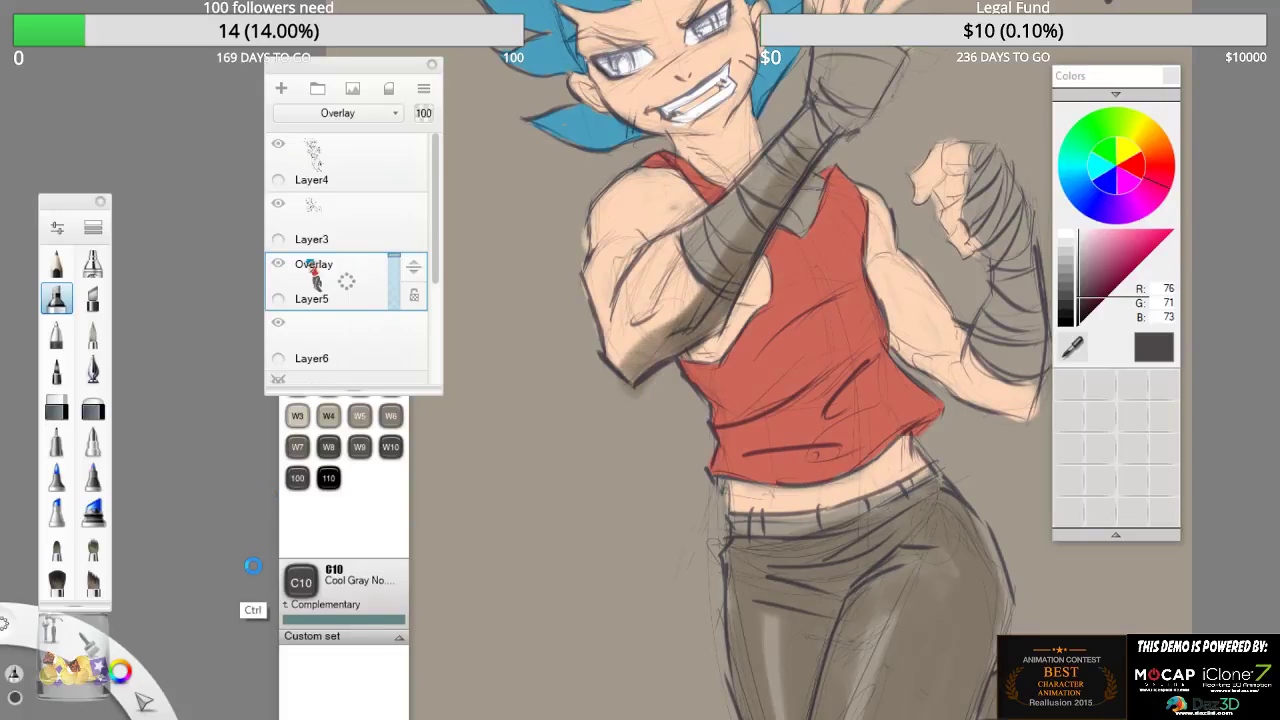
key("ctrl+z")
key("ctrl+z")
key("ctrl+z")
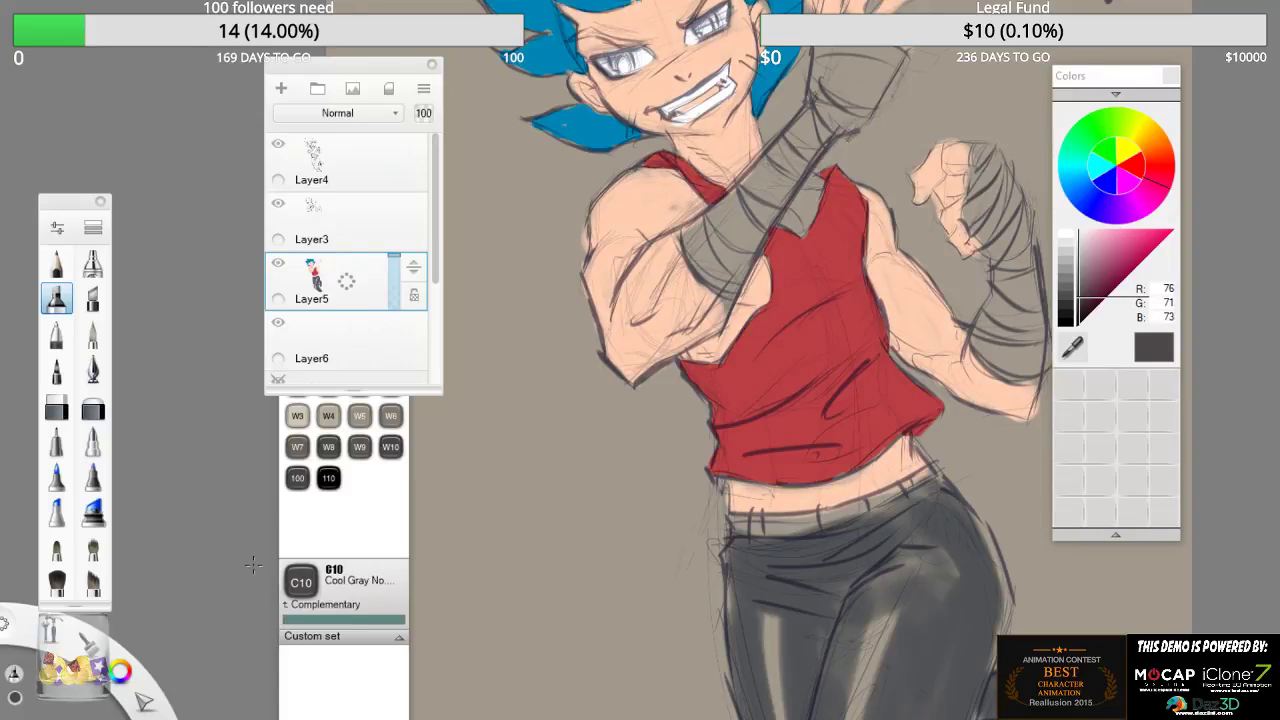
- Set Layer5's blending mode to Overlay and lower the opacity of the empty Layer6 to 70
left_click(375, 113)
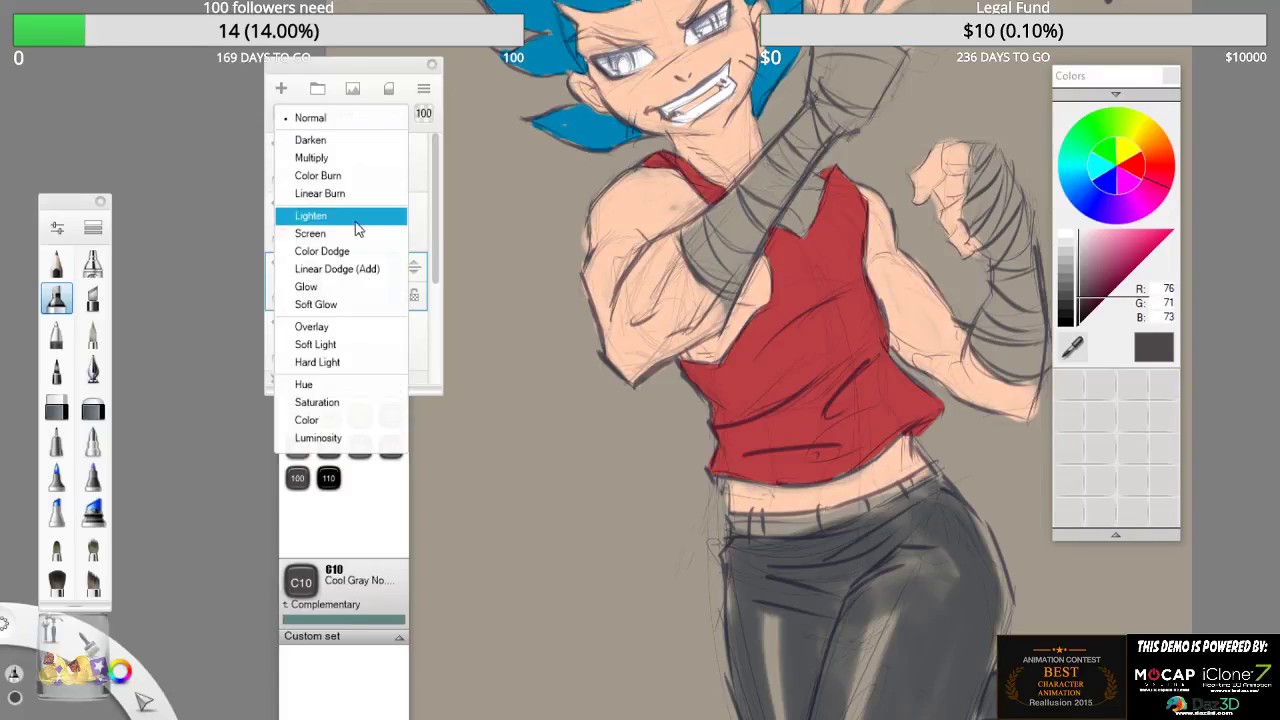
left_click(340, 328)
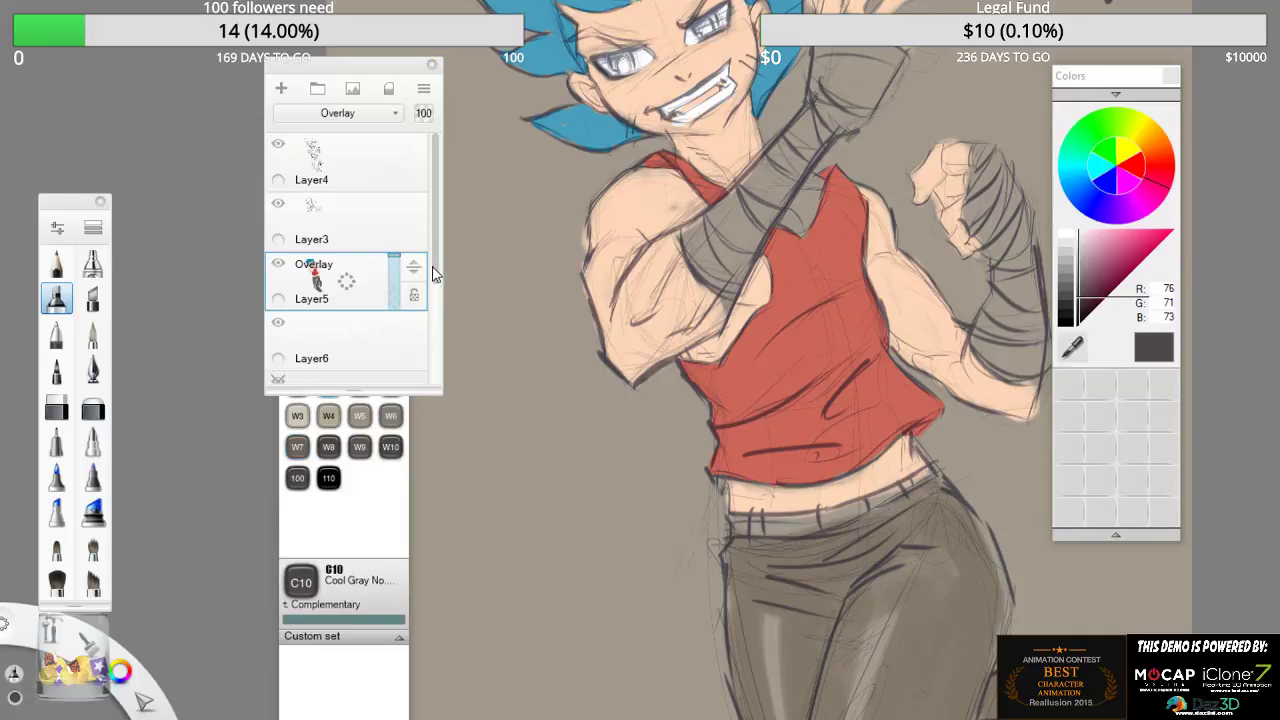
scroll(435, 274, "down", 1)
left_click(371, 295)
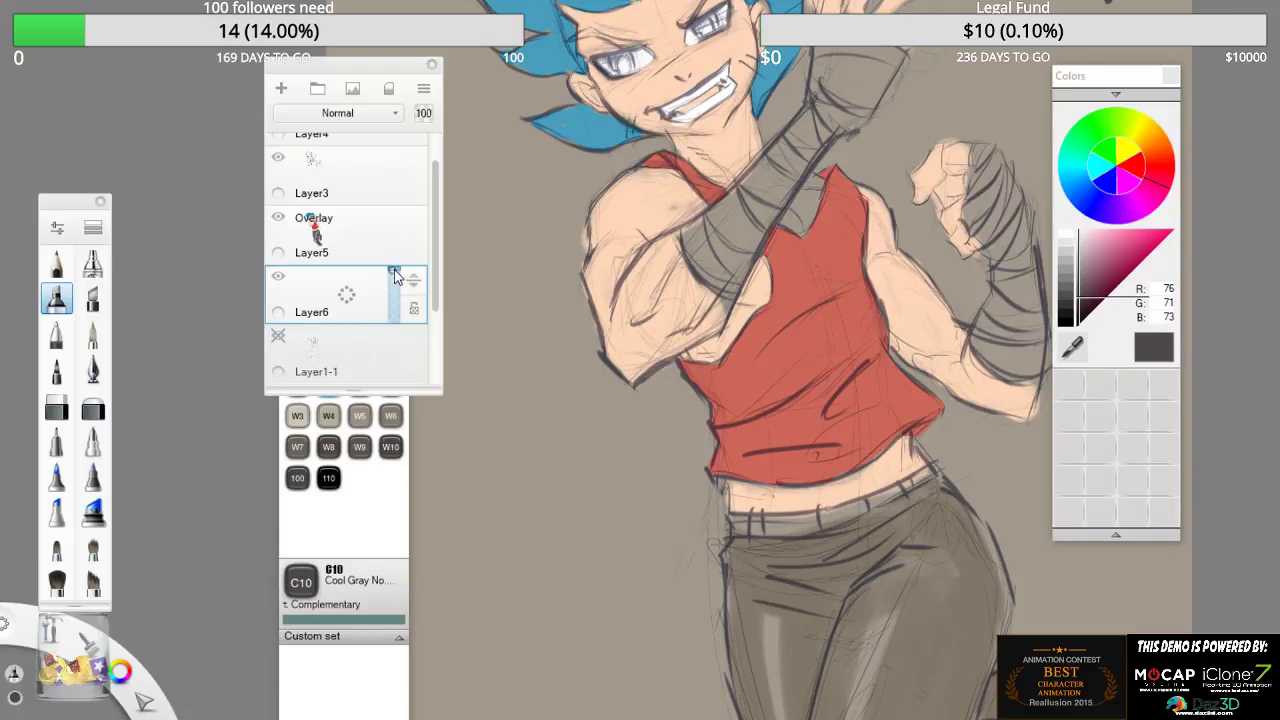
left_click_drag(395, 277, 395, 293)
- Shade the raised arm's wrappings, forearm, elbow and shoulder with the C10 marker on Layer6
left_click_drag(886, 54, 852, 104)
mouse_move(880, 60)
left_mouse_down()
mouse_move(815, 131)
mouse_move(745, 245)
left_mouse_up()
left_click_drag(790, 170, 706, 320)
mouse_move(728, 278)
left_mouse_down()
mouse_move(630, 385)
mouse_move(640, 362)
left_mouse_up()
left_click_drag(800, 152, 696, 298)
left_click_drag(742, 208, 626, 366)
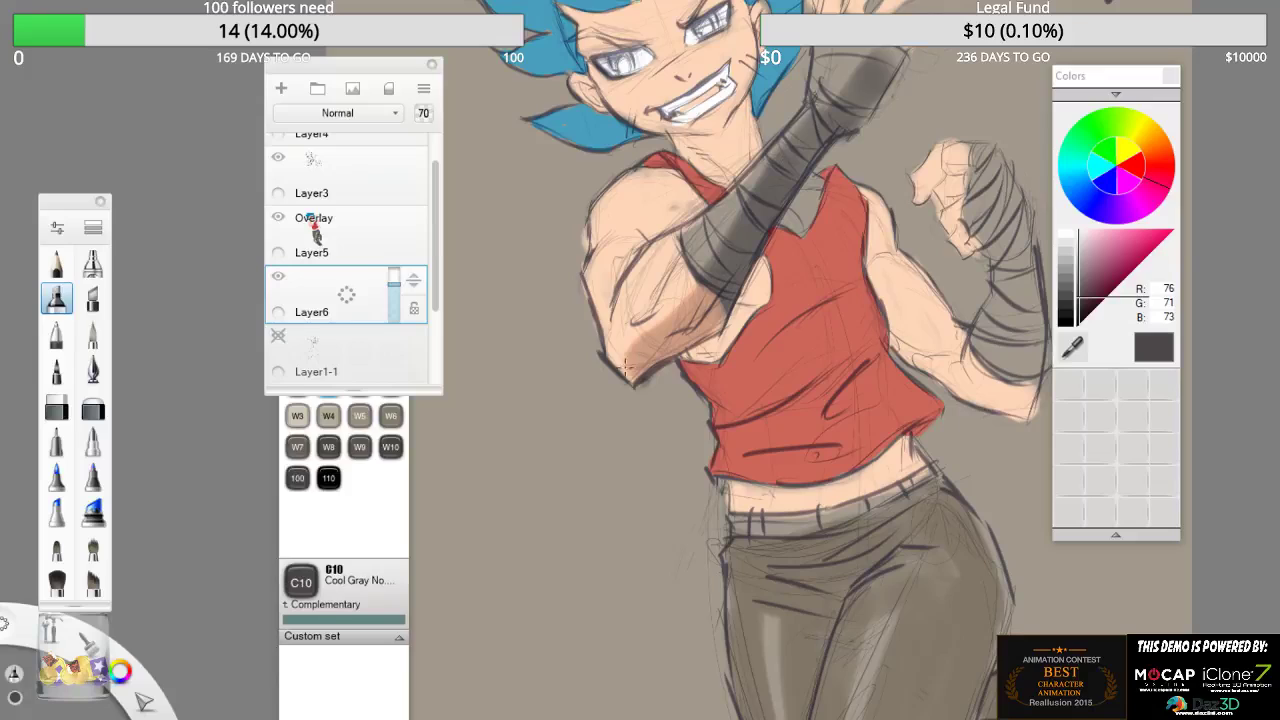
mouse_move(683, 193)
left_mouse_down()
mouse_move(664, 218)
mouse_move(695, 205)
mouse_move(680, 182)
mouse_move(669, 206)
left_mouse_up()
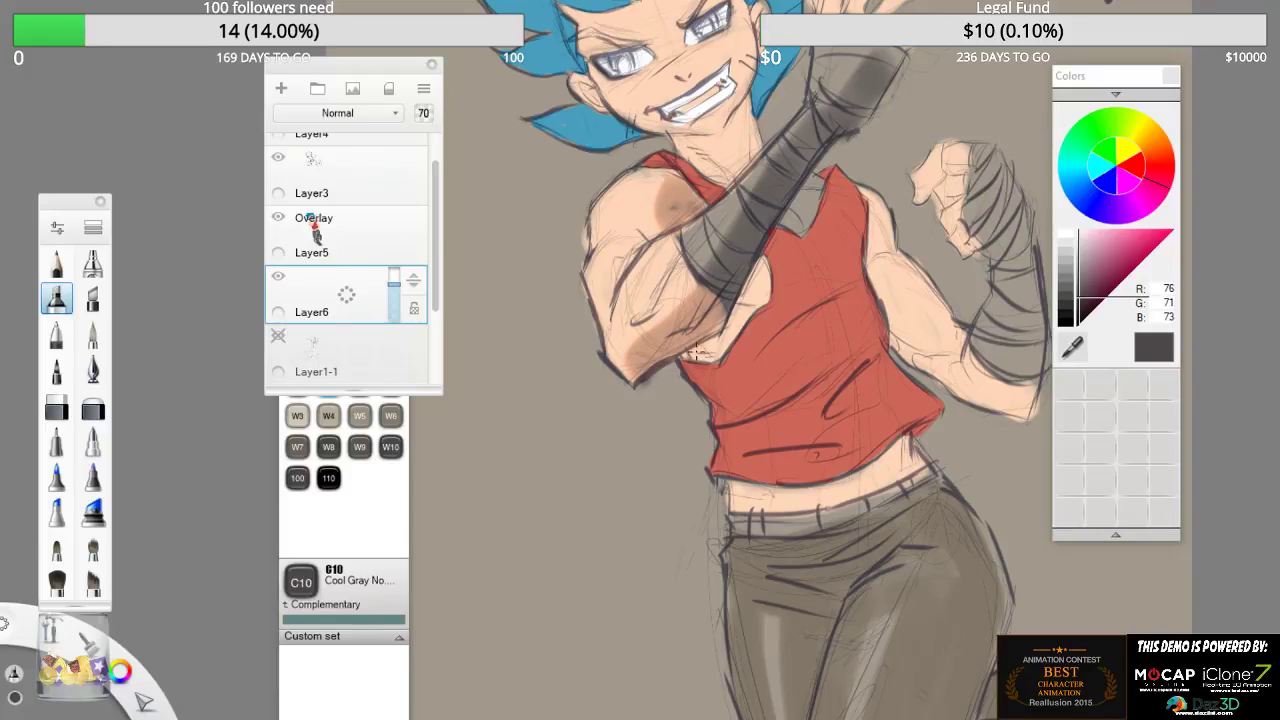
- Erase the gray shading from the raised arm's wrappings, elbow and shoulder on Layer6
left_click(56, 406)
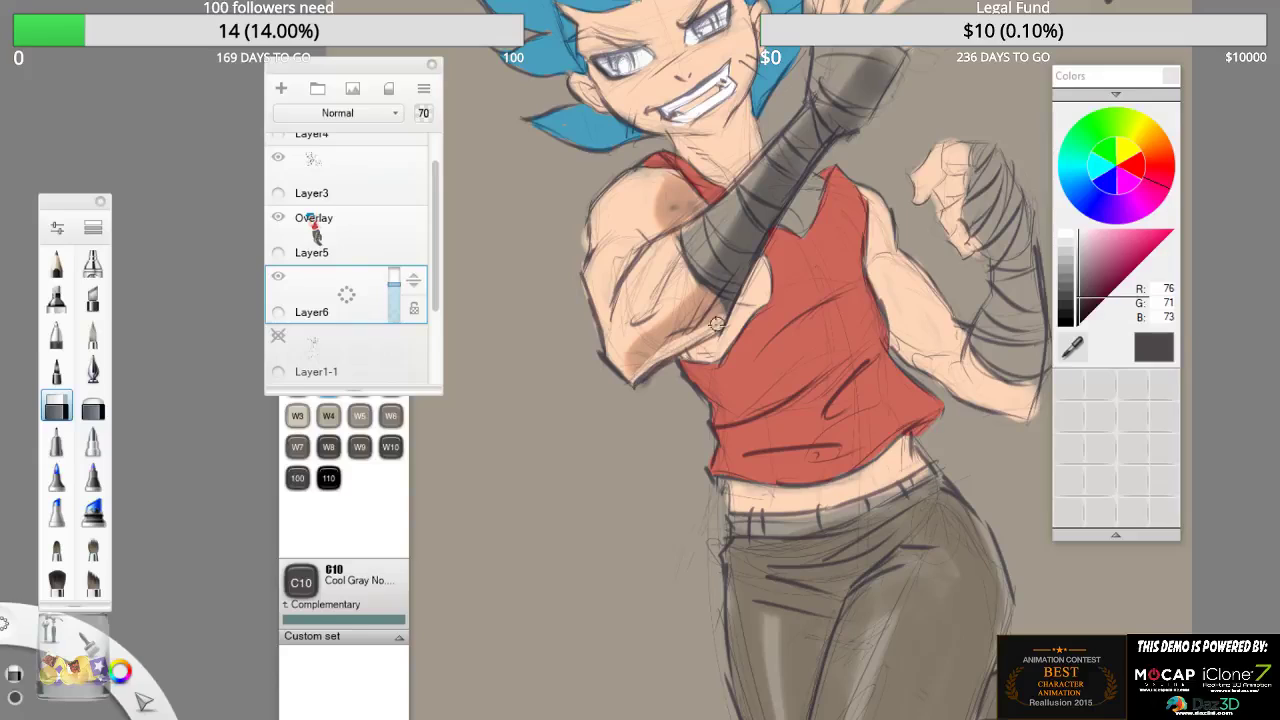
mouse_move(699, 340)
left_mouse_down()
mouse_move(806, 165)
mouse_move(844, 135)
left_mouse_up()
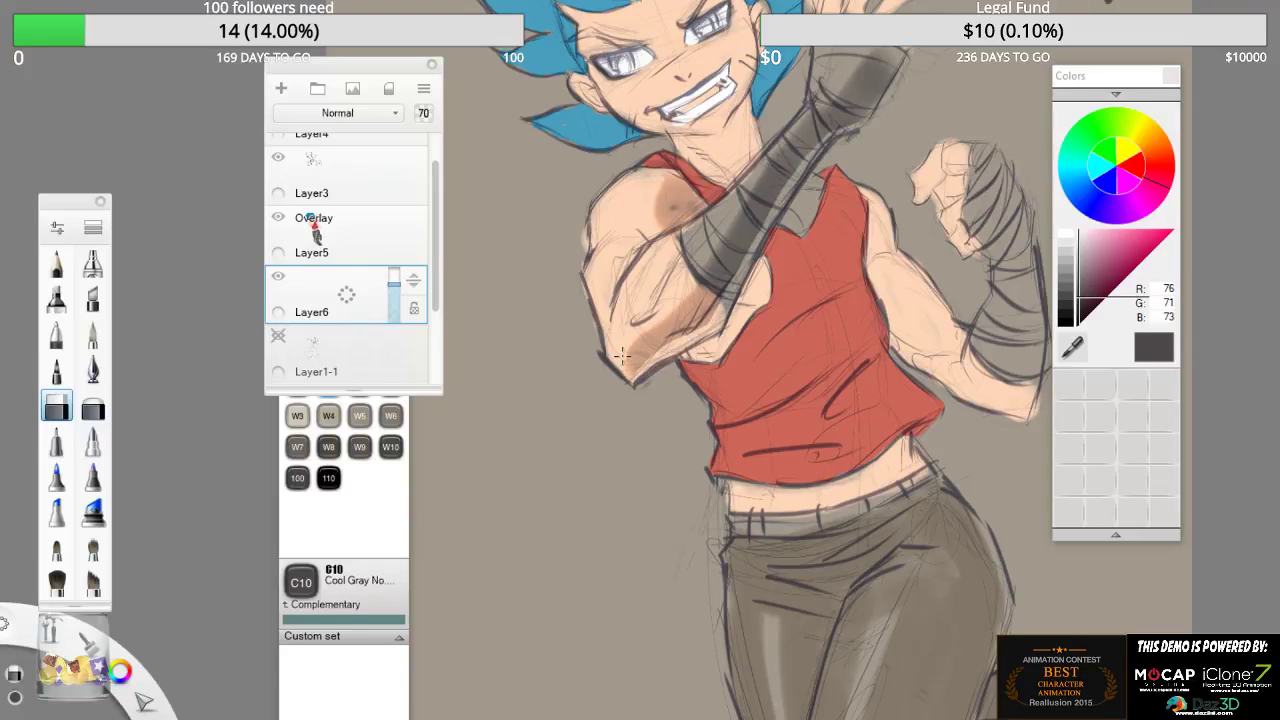
mouse_move(622, 356)
left_mouse_down()
mouse_move(668, 332)
mouse_move(728, 268)
mouse_move(757, 172)
mouse_move(850, 65)
mouse_move(878, 95)
left_mouse_up()
mouse_move(692, 228)
left_mouse_down()
mouse_move(672, 204)
mouse_move(680, 178)
left_mouse_up()
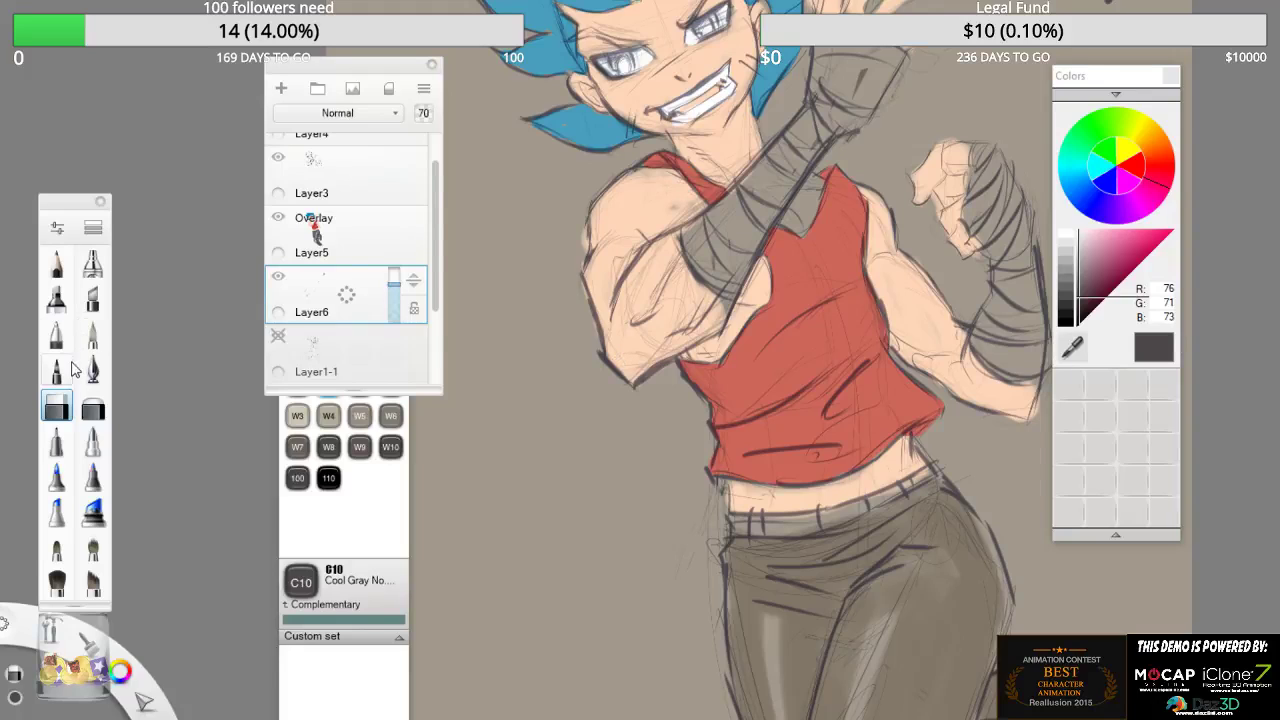
- Paint C10 marker shadows along the wrapped forearm's lower edge and wrist, the shirt's collar and the armhole beneath the arm
left_click(56, 298)
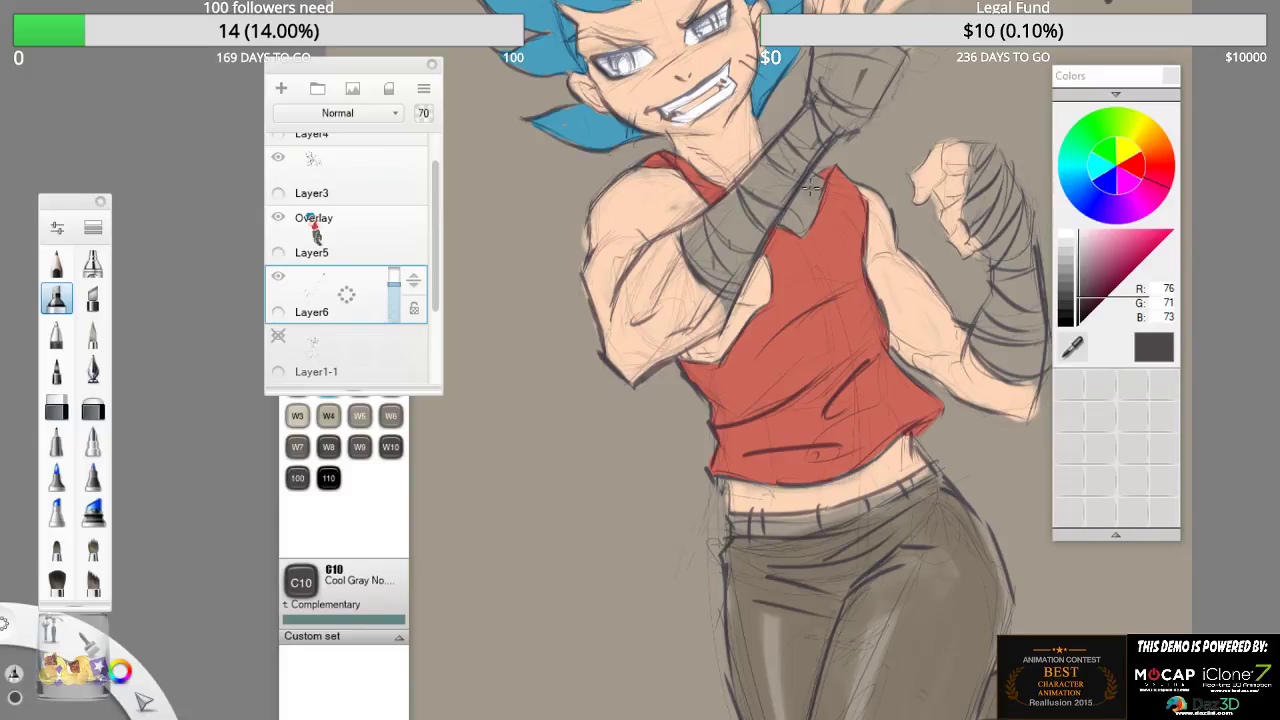
left_click_drag(816, 178, 770, 256)
mouse_move(791, 214)
left_mouse_down()
mouse_move(690, 360)
mouse_move(665, 375)
mouse_move(741, 298)
mouse_move(788, 186)
mouse_move(706, 351)
left_mouse_up()
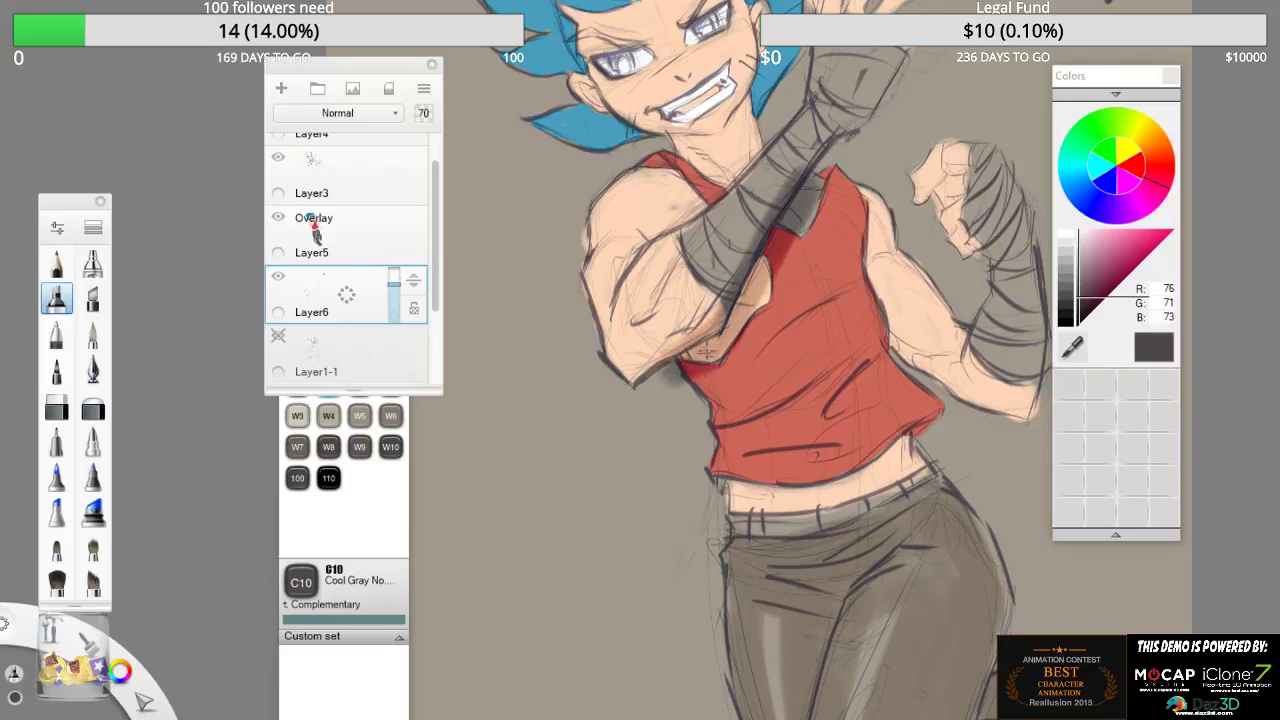
mouse_move(798, 171)
left_mouse_down()
mouse_move(731, 307)
mouse_move(680, 365)
mouse_move(805, 197)
mouse_move(702, 373)
mouse_move(711, 398)
mouse_move(698, 375)
mouse_move(705, 387)
mouse_move(830, 184)
left_mouse_up()
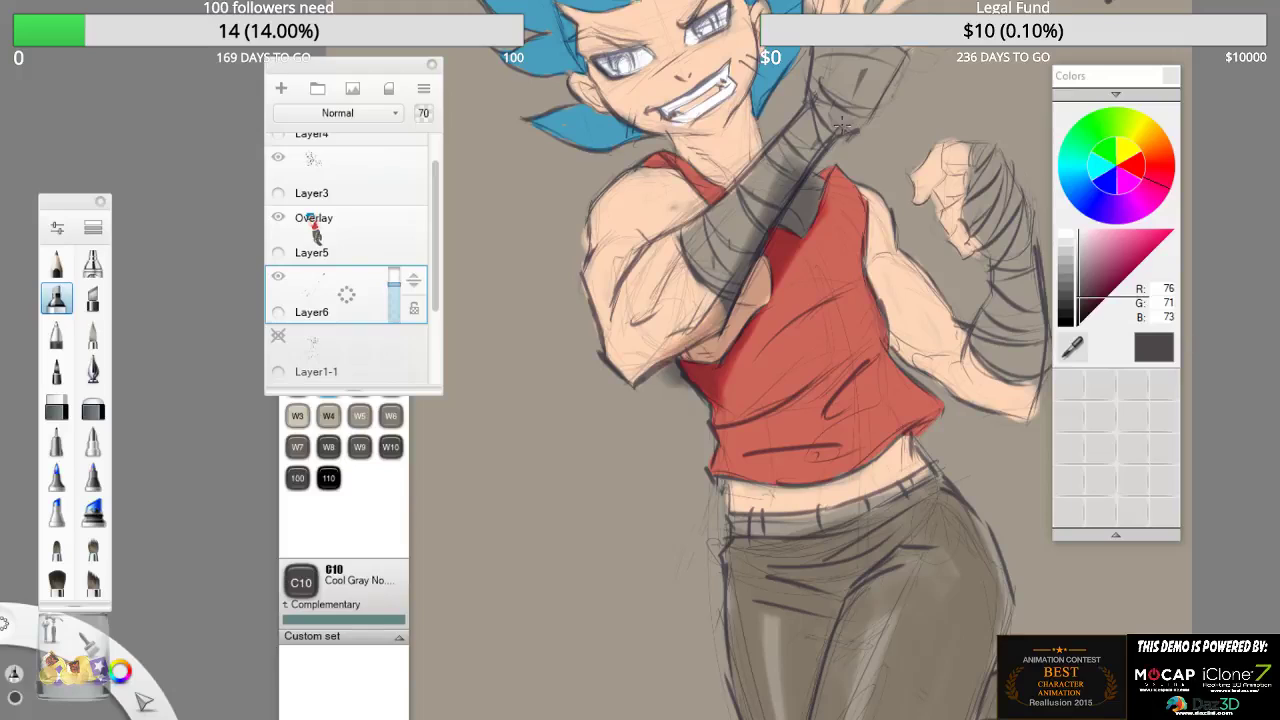
left_click_drag(843, 125, 887, 72)
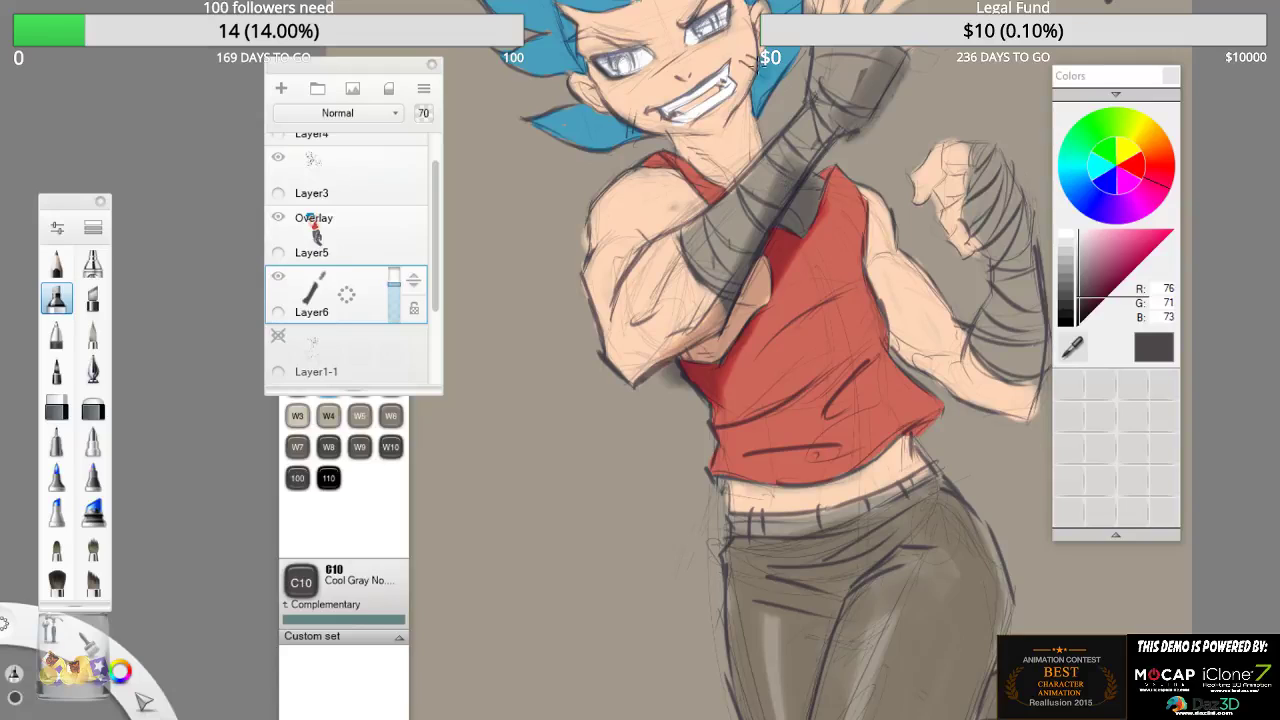
- Select the Layer5 color layer and hide the Layer6 shading
key("space")
left_click_drag(768, 201, 771, 296)
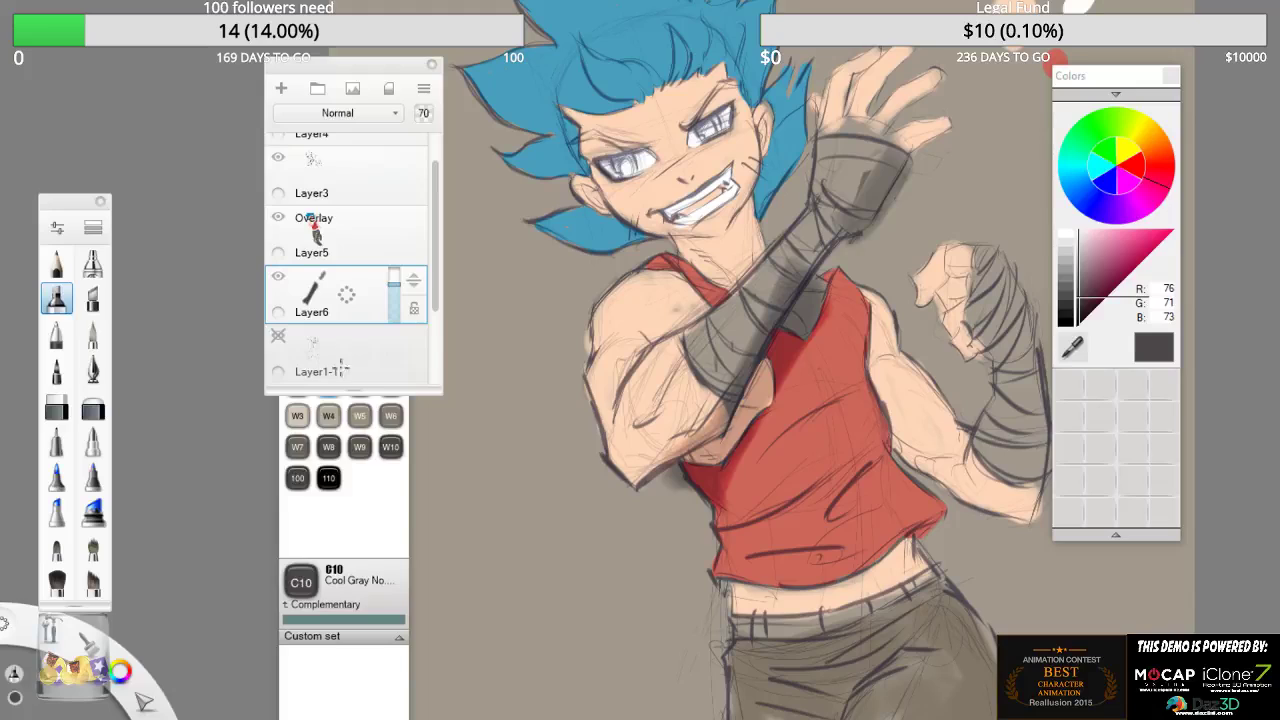
left_click(352, 233)
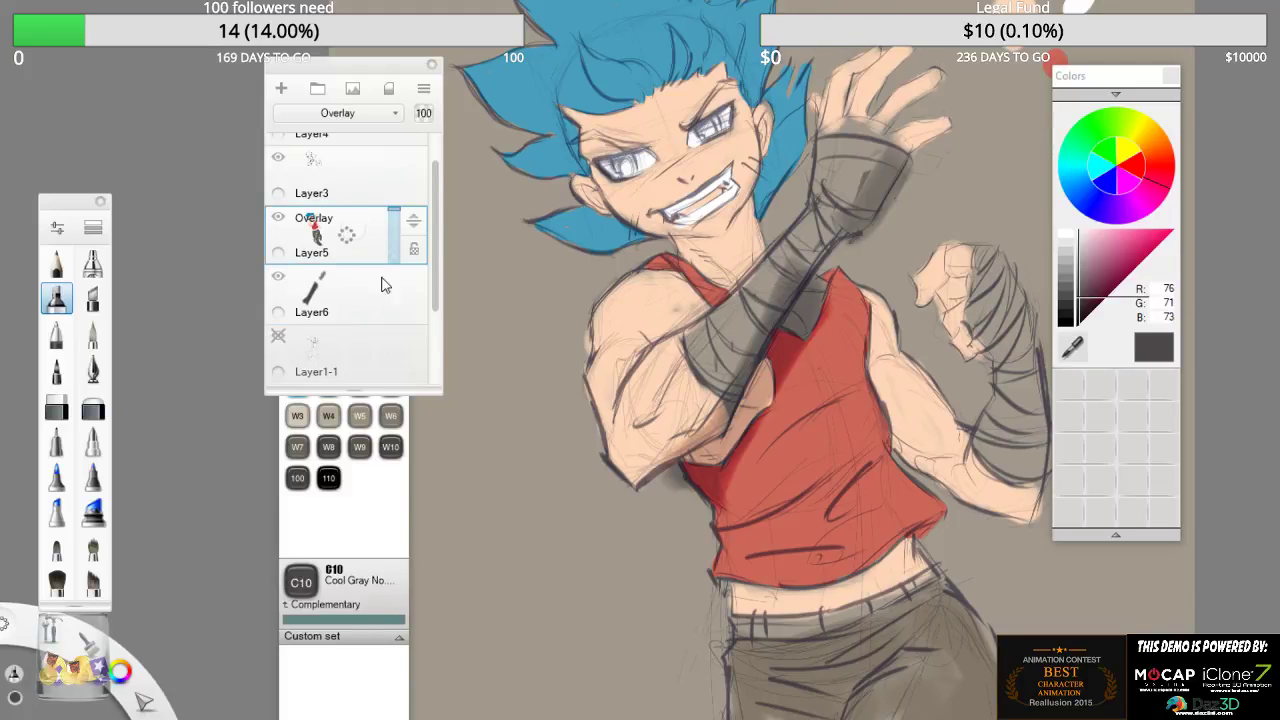
left_click(278, 278)
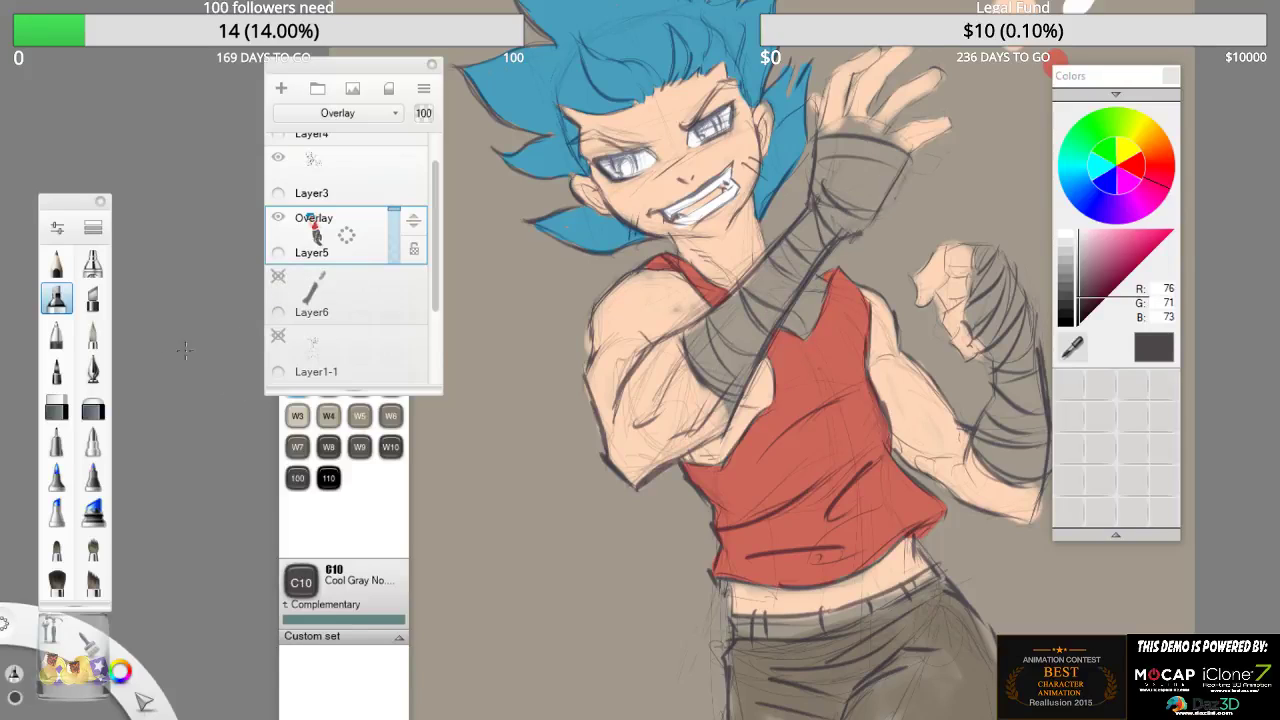
- Sample the face's skin tone and paint it over the chest area inside the shirt's V-neck on the Layer5 color layer
left_click(1072, 346)
left_click(737, 114)
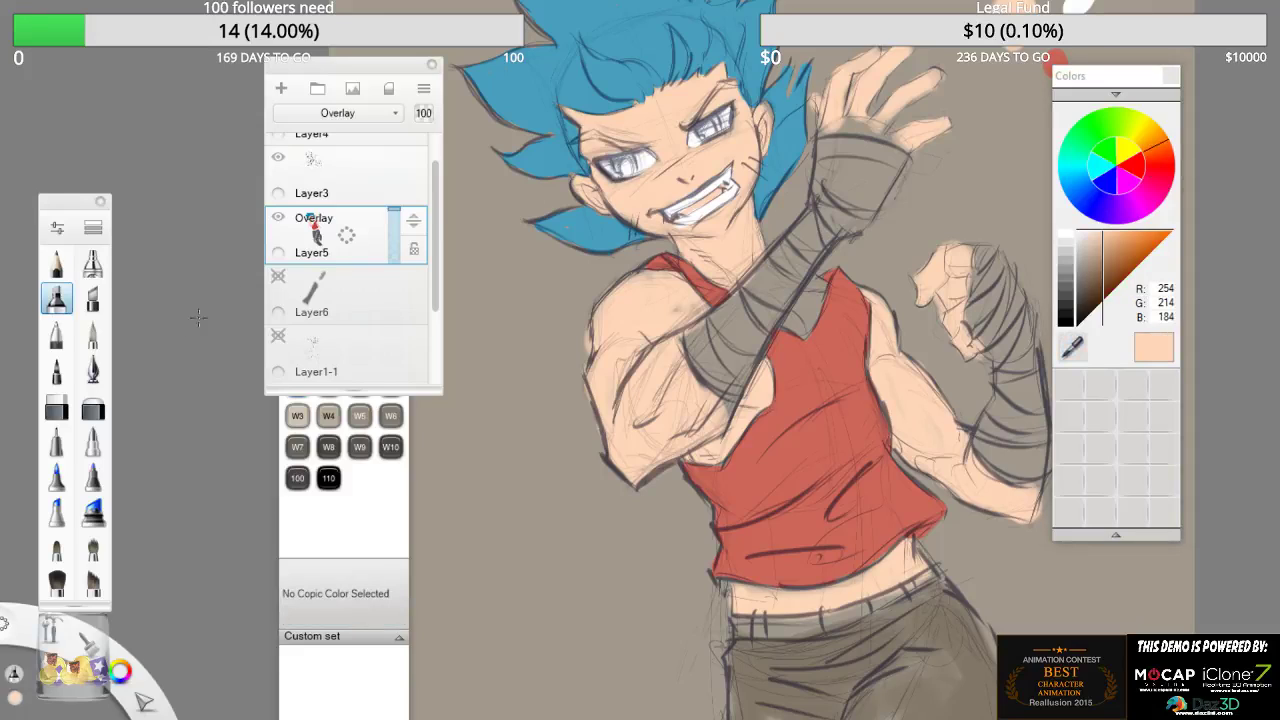
left_click(95, 339)
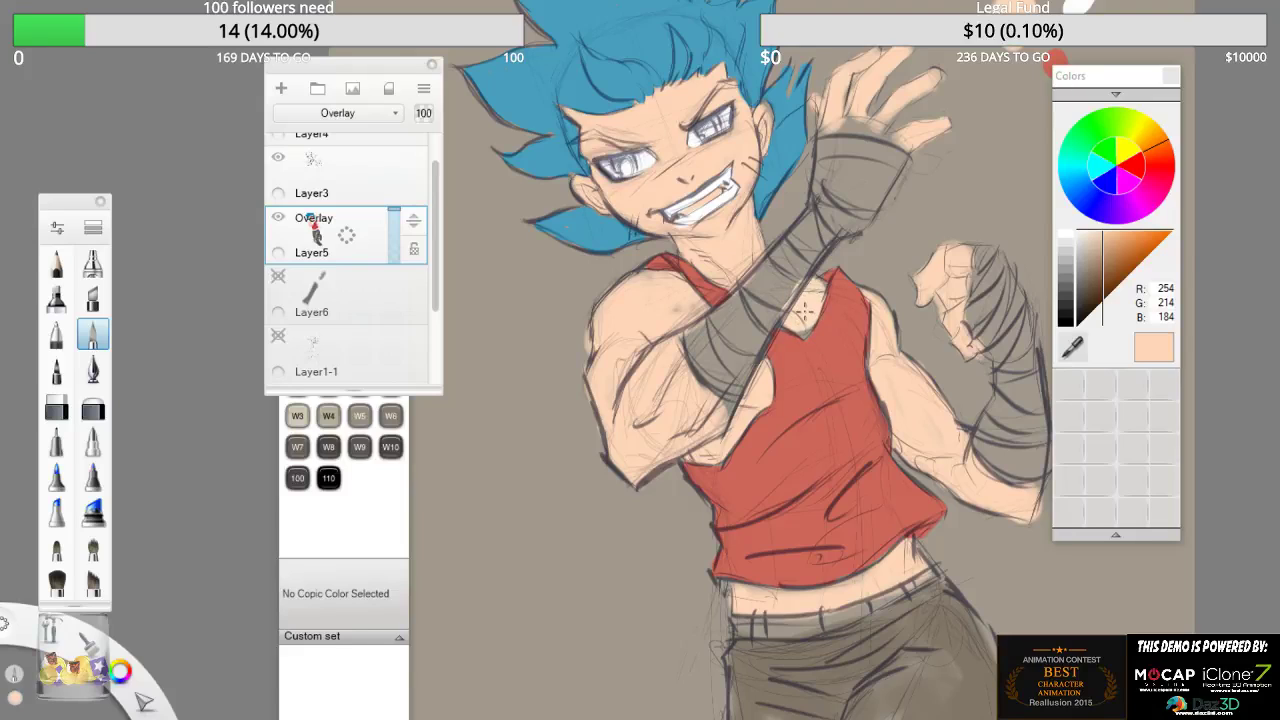
key("[")
key("bracketleft")
left_click(68, 418)
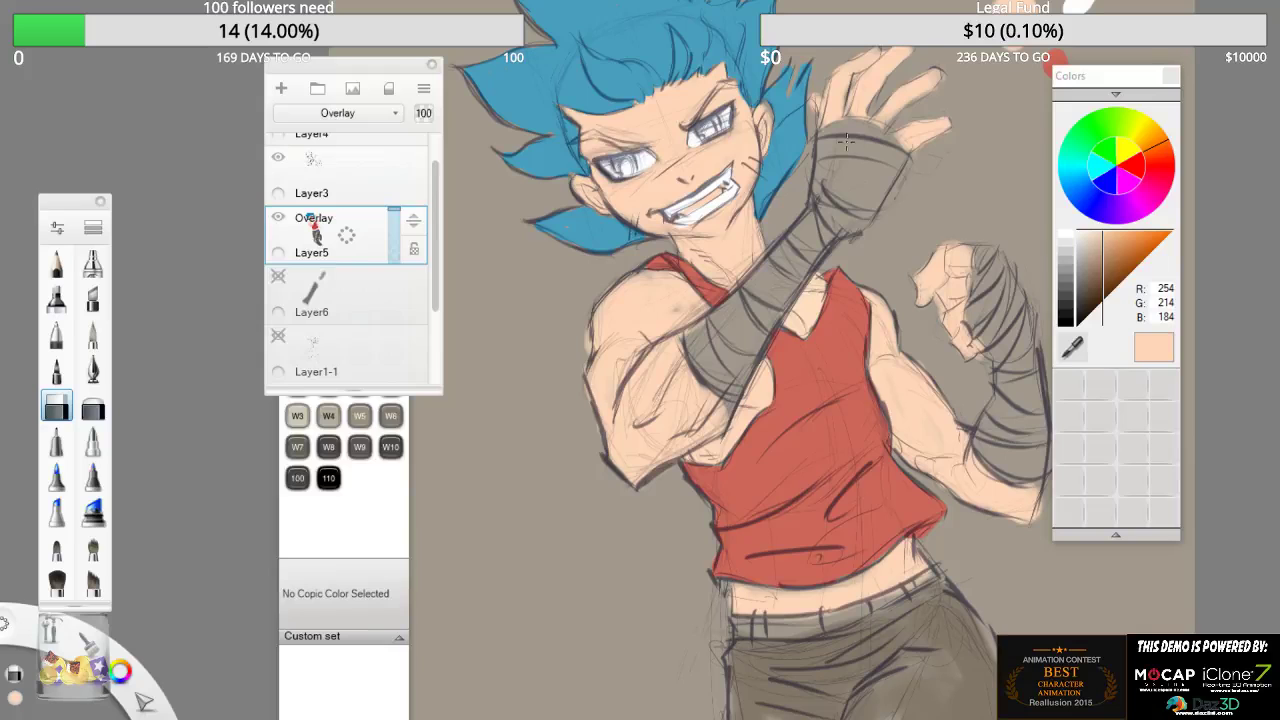
key("space")
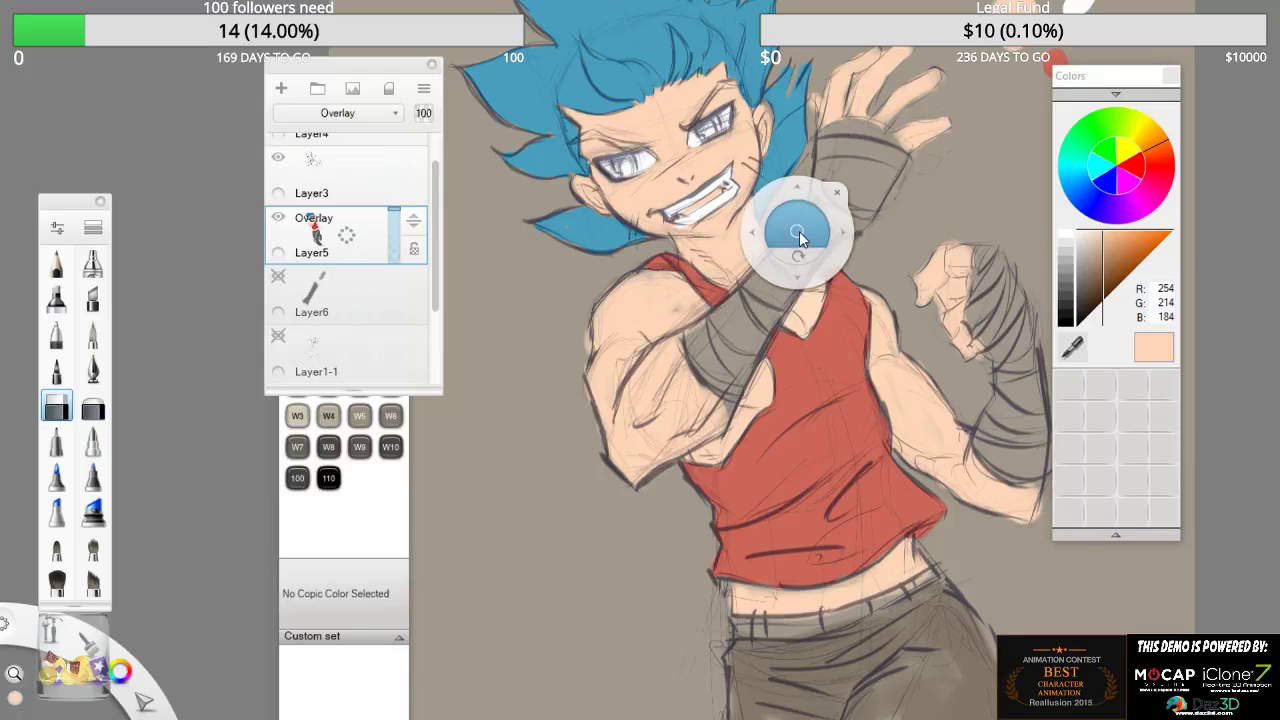
mouse_move(799, 231)
left_mouse_down()
mouse_move(709, 280)
mouse_move(742, 216)
mouse_move(736, 192)
left_mouse_up()
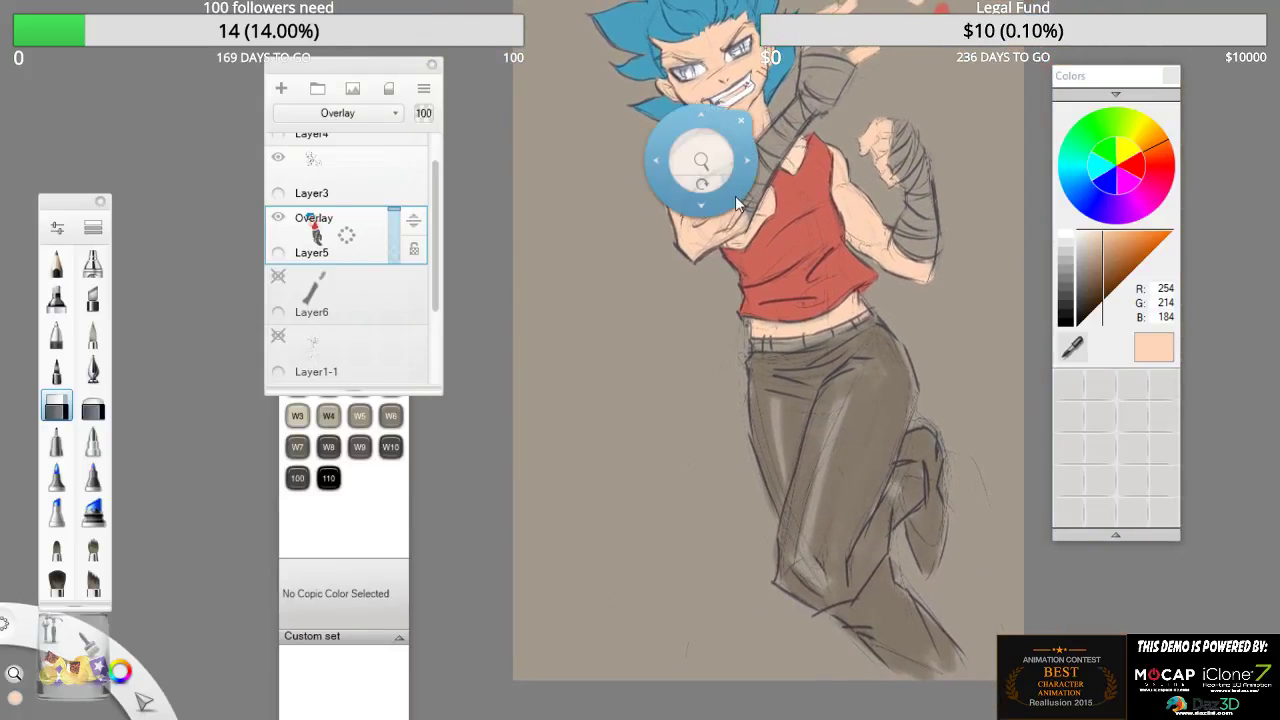
left_click_drag(843, 151, 828, 228)
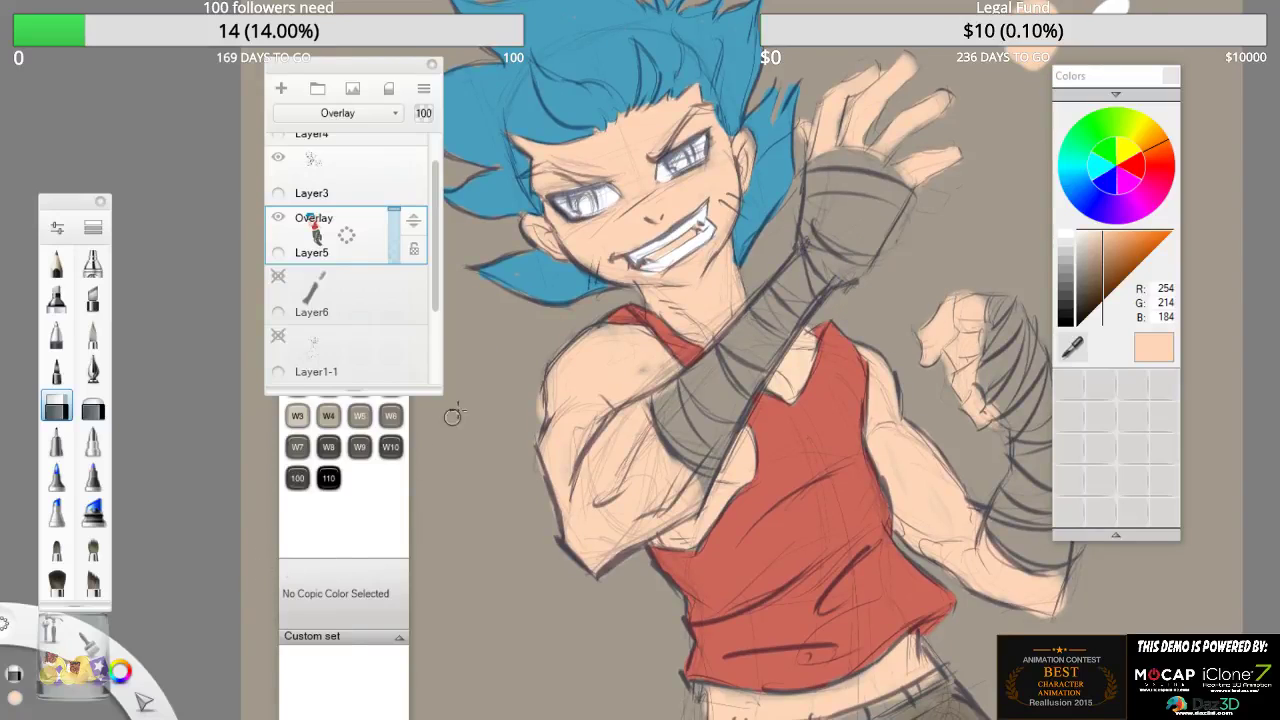
- Delete the hidden Layer6 shading, add an empty layer beneath Layer5, and move the layer list and Copic library clear of the figure
left_click_drag(357, 84, 409, 58)
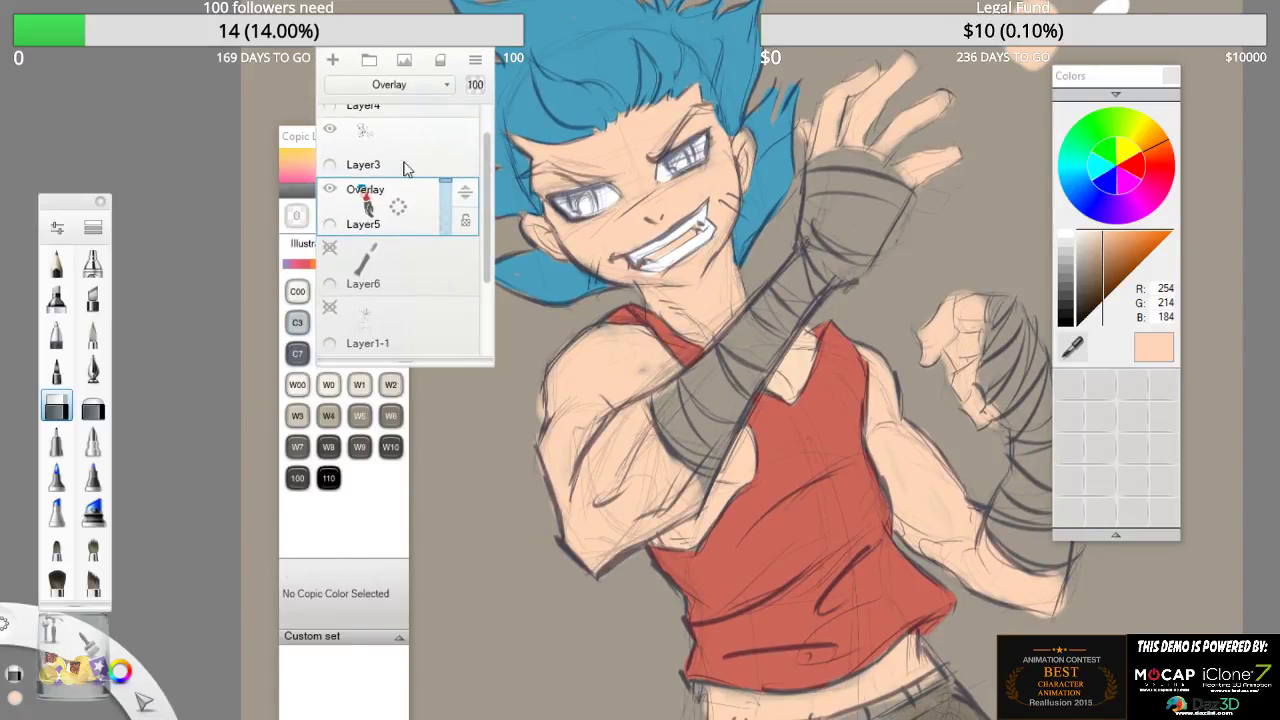
left_click(390, 287)
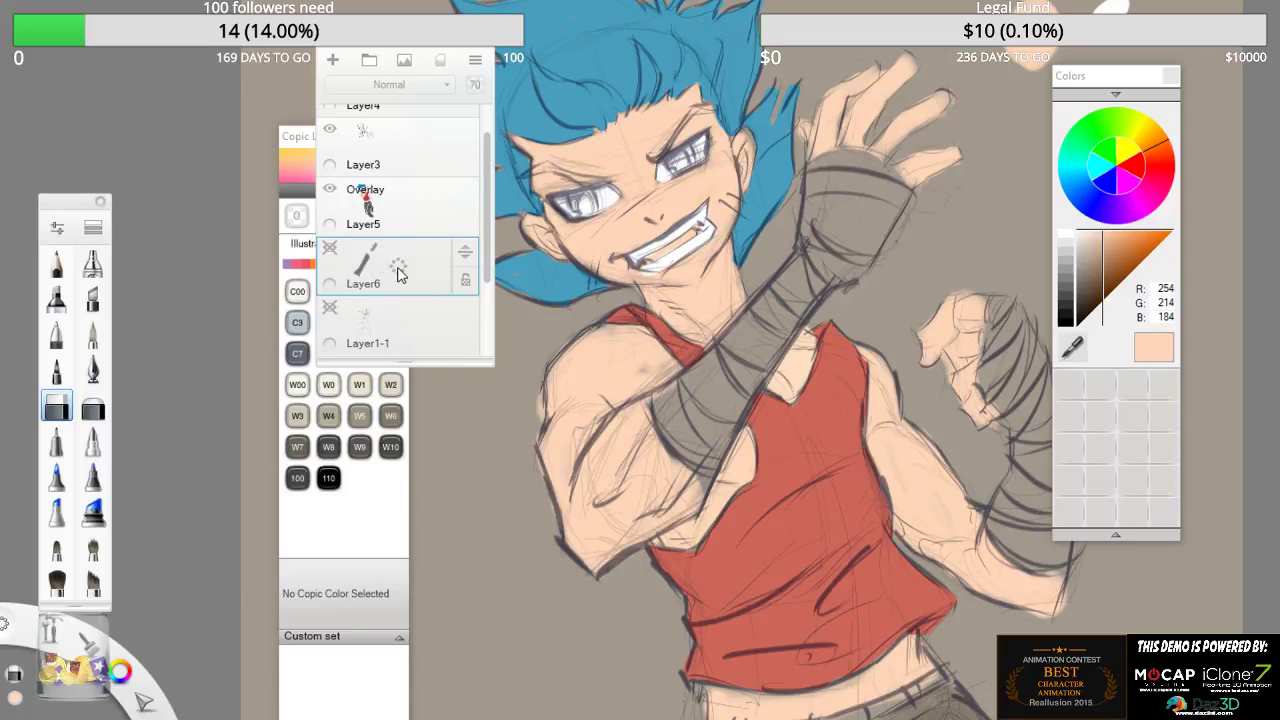
left_click(398, 275)
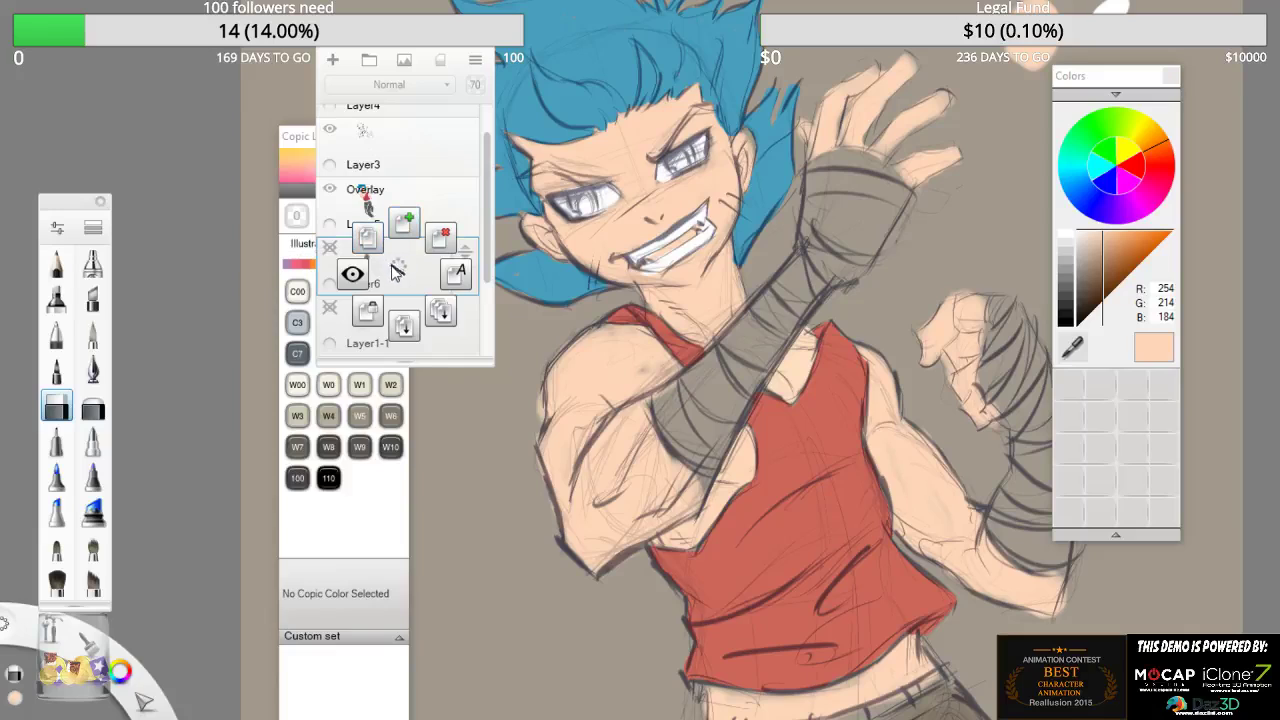
left_click(443, 237)
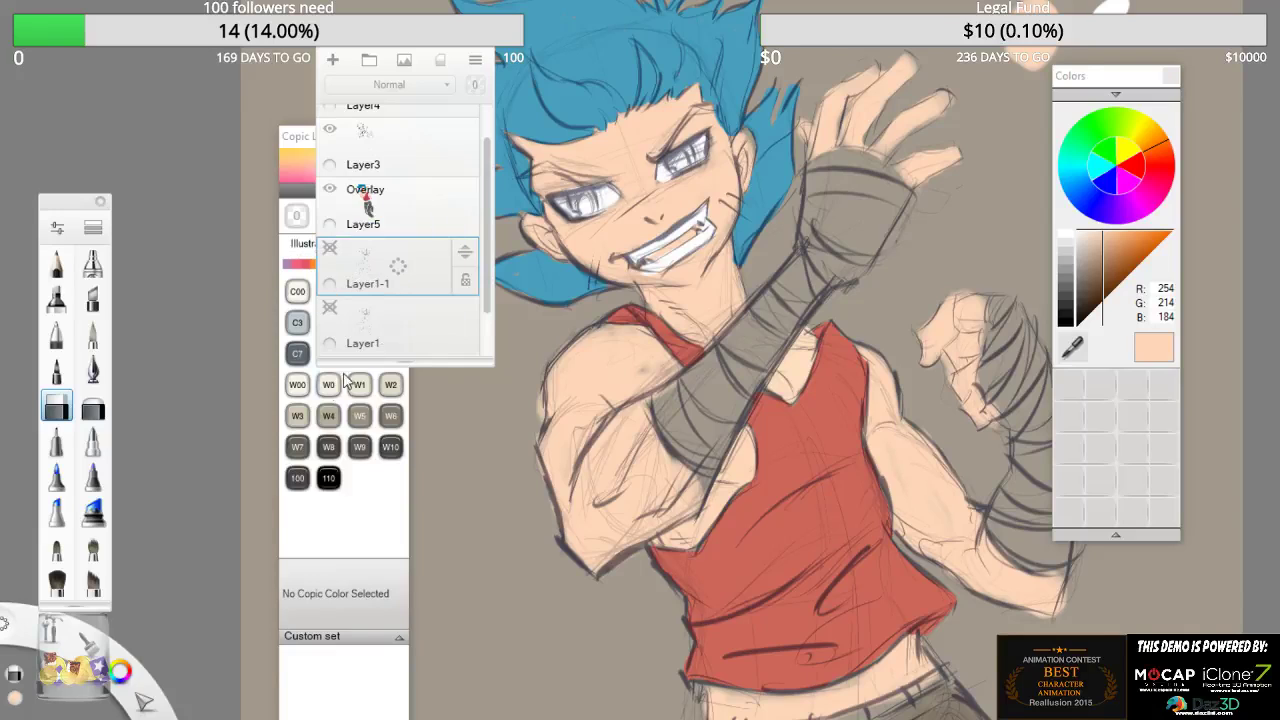
left_click(390, 266)
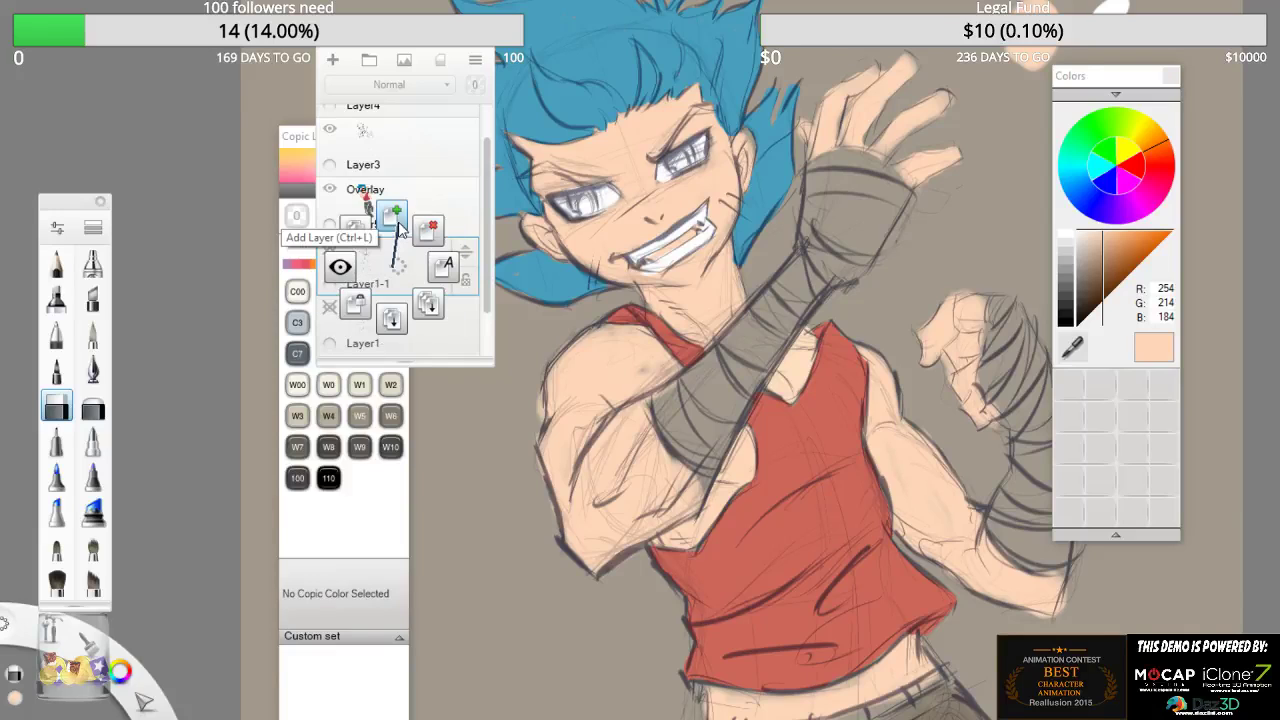
left_click(396, 212)
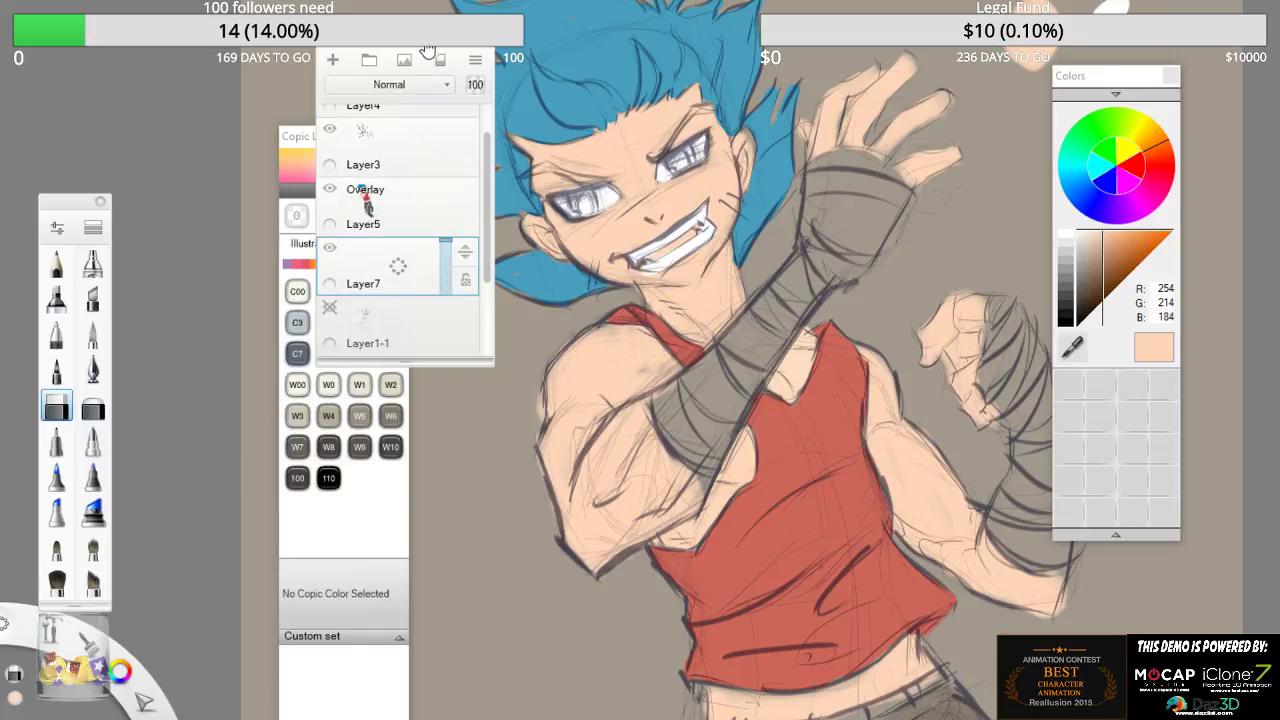
left_click_drag(428, 50, 1152, 74)
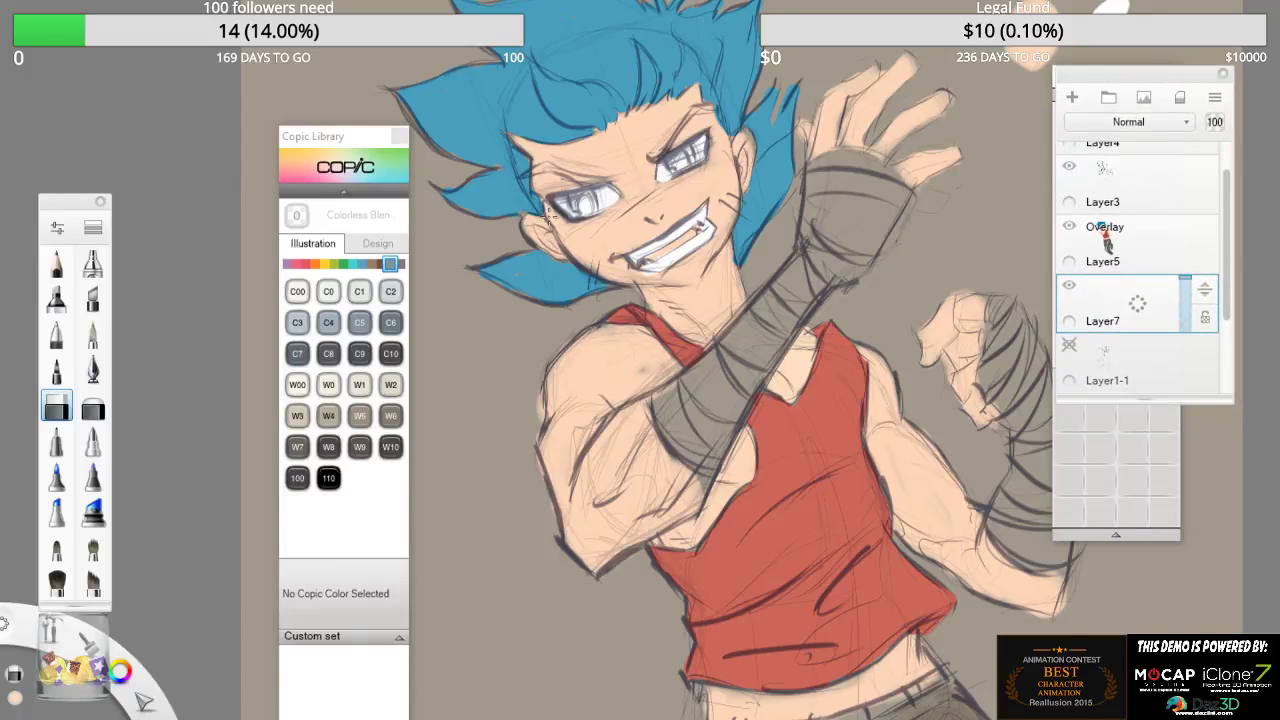
left_click_drag(322, 140, 285, 55)
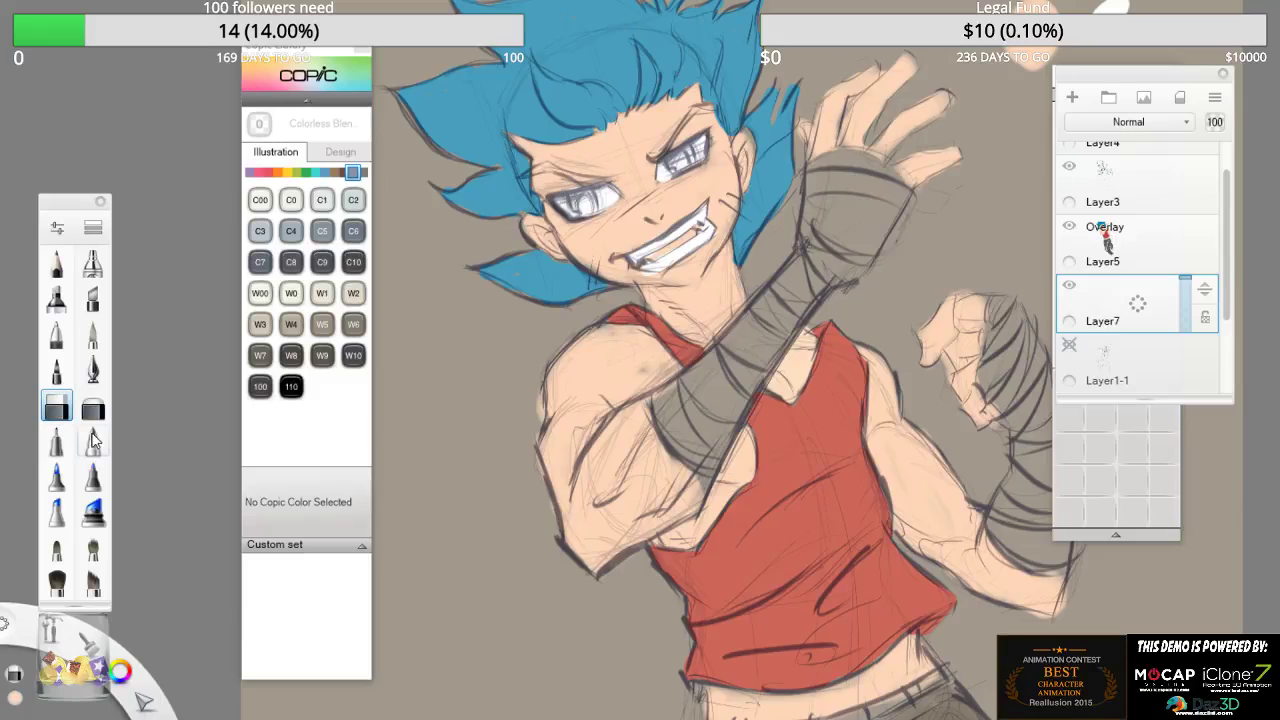
left_click(1147, 252)
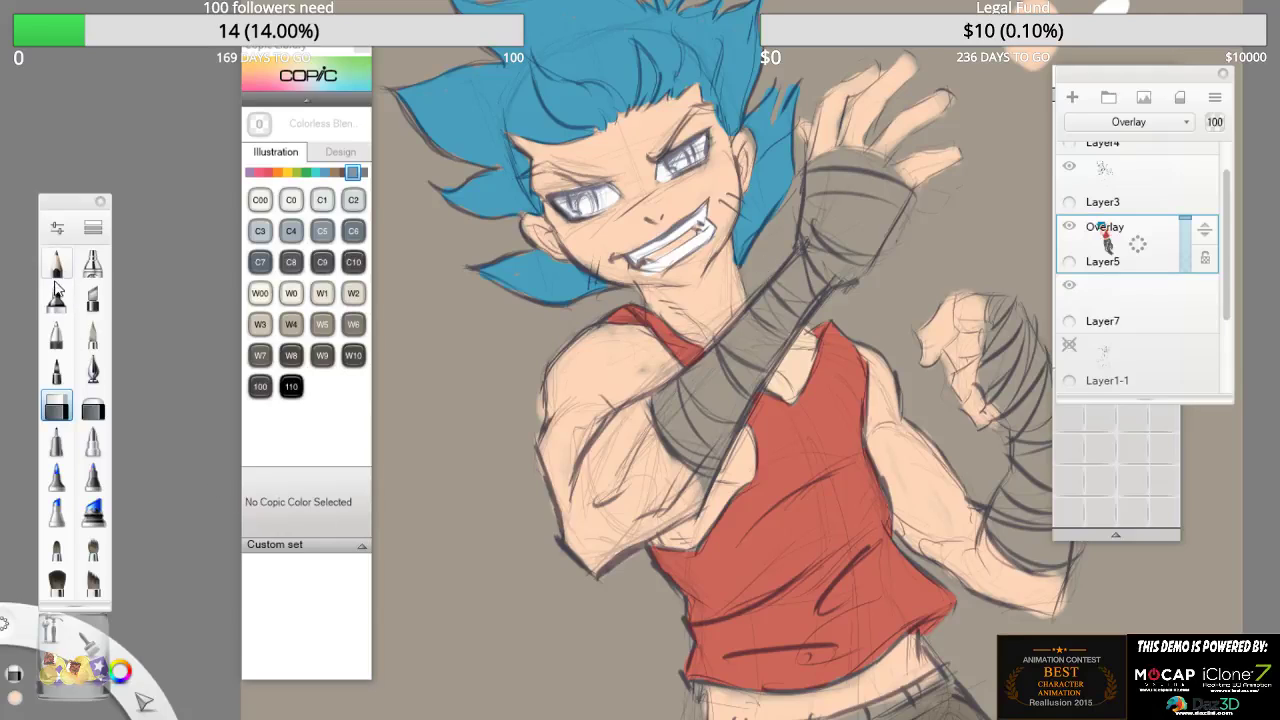
left_click(56, 298)
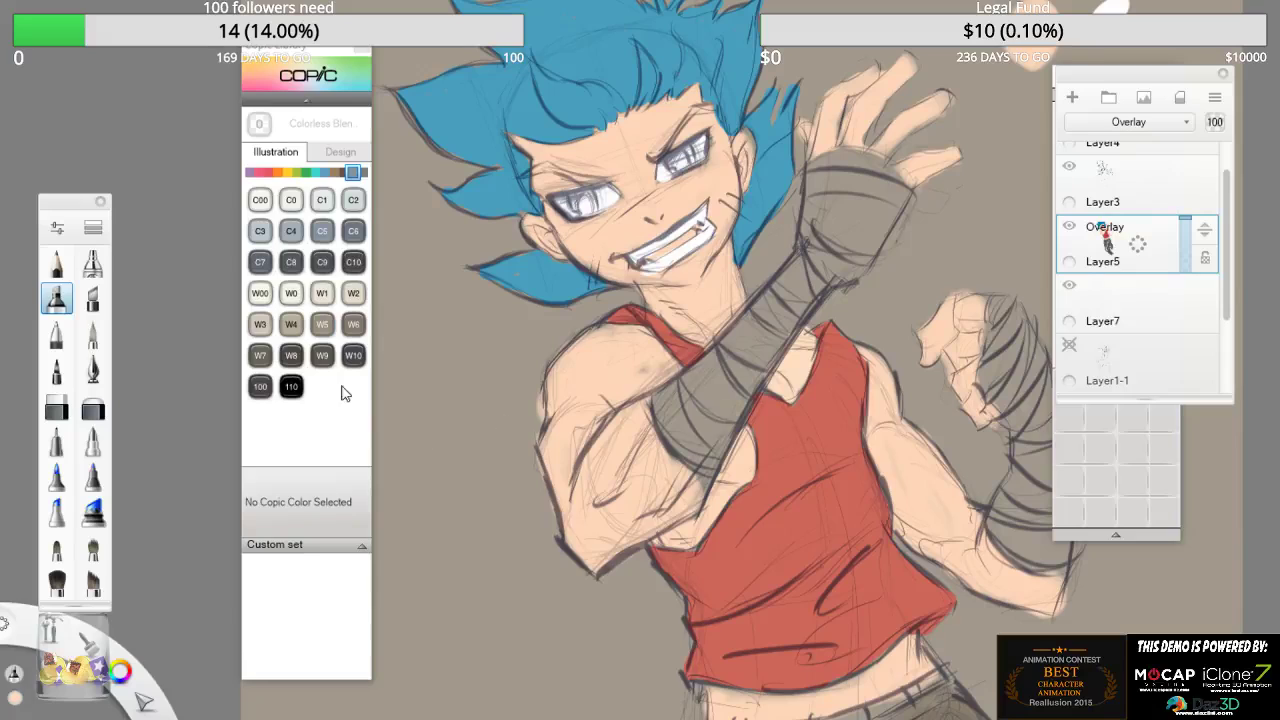
left_click(1140, 303)
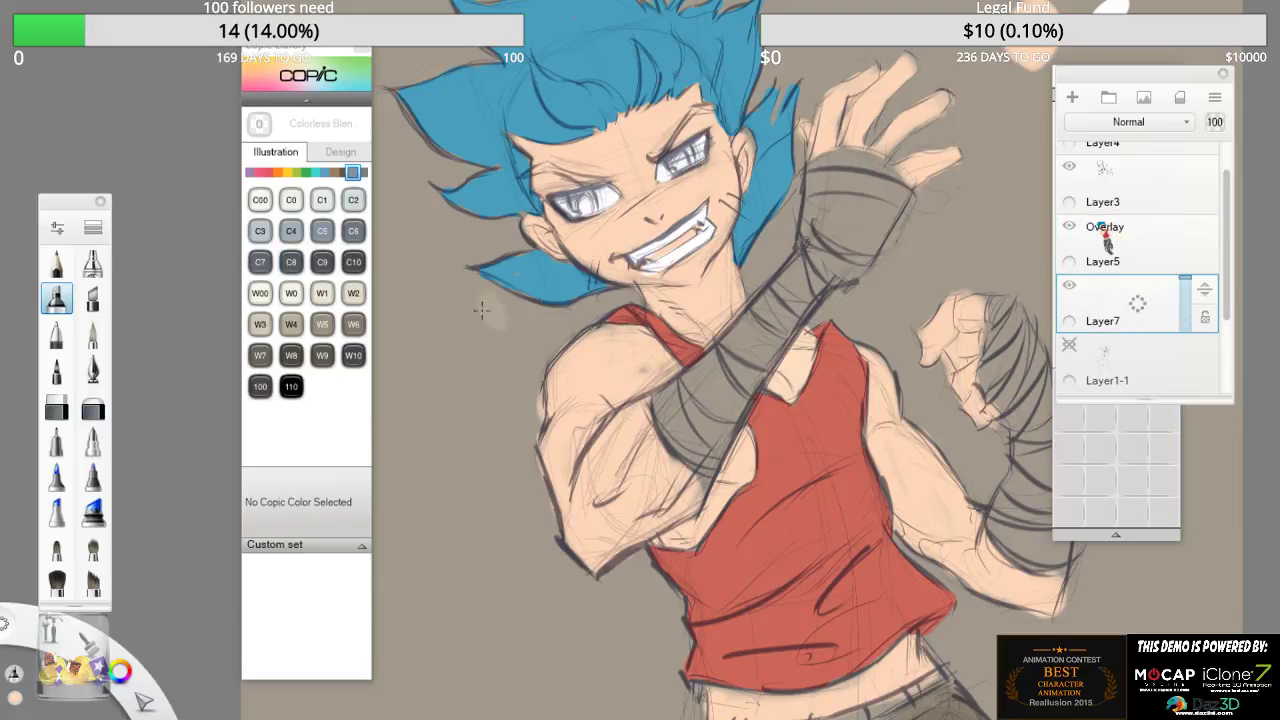
left_click(353, 231)
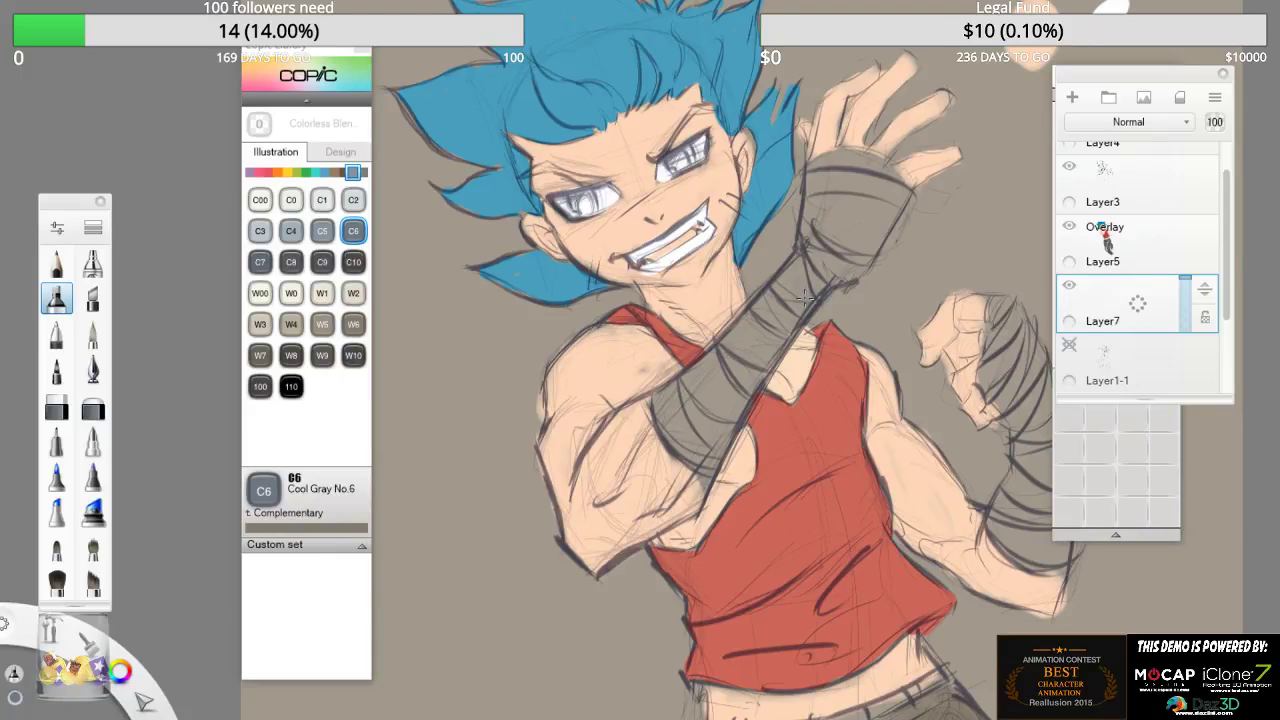
- Recolor the raised arm's hand and forearm wrappings with Copic C1 Cool Gray on the Layer5 color layer
left_click(92, 333)
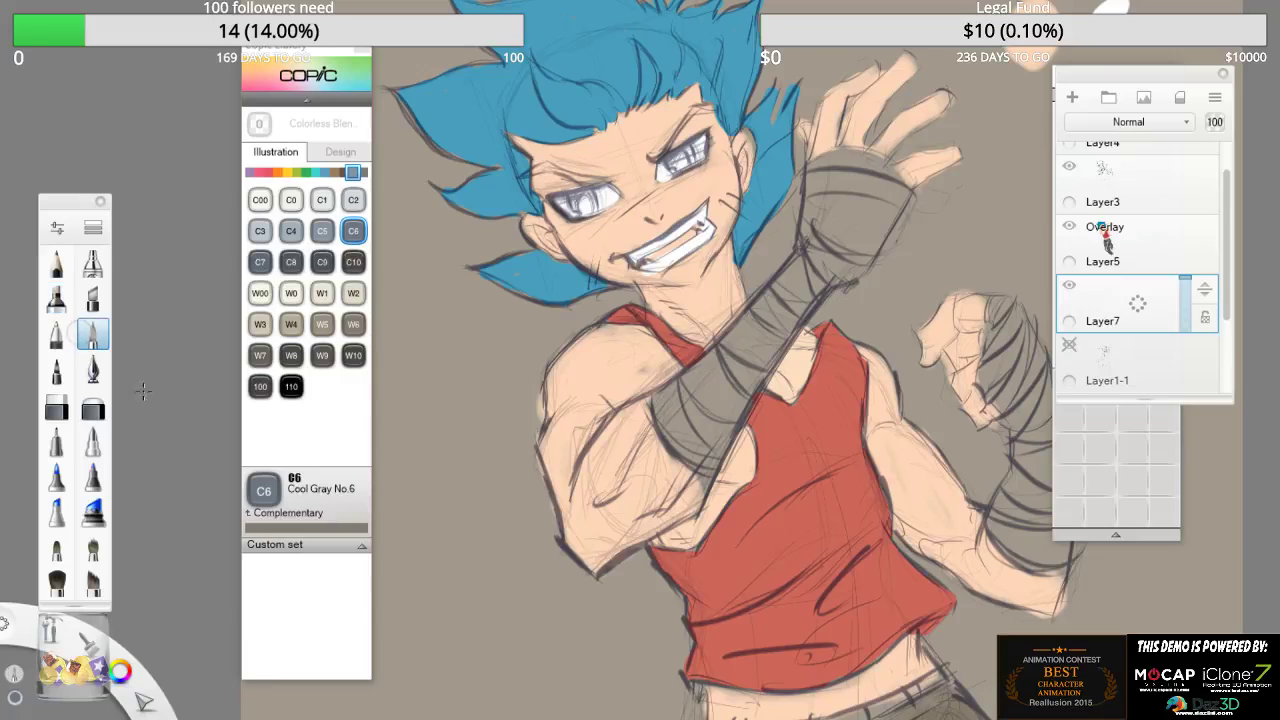
left_click(1166, 250)
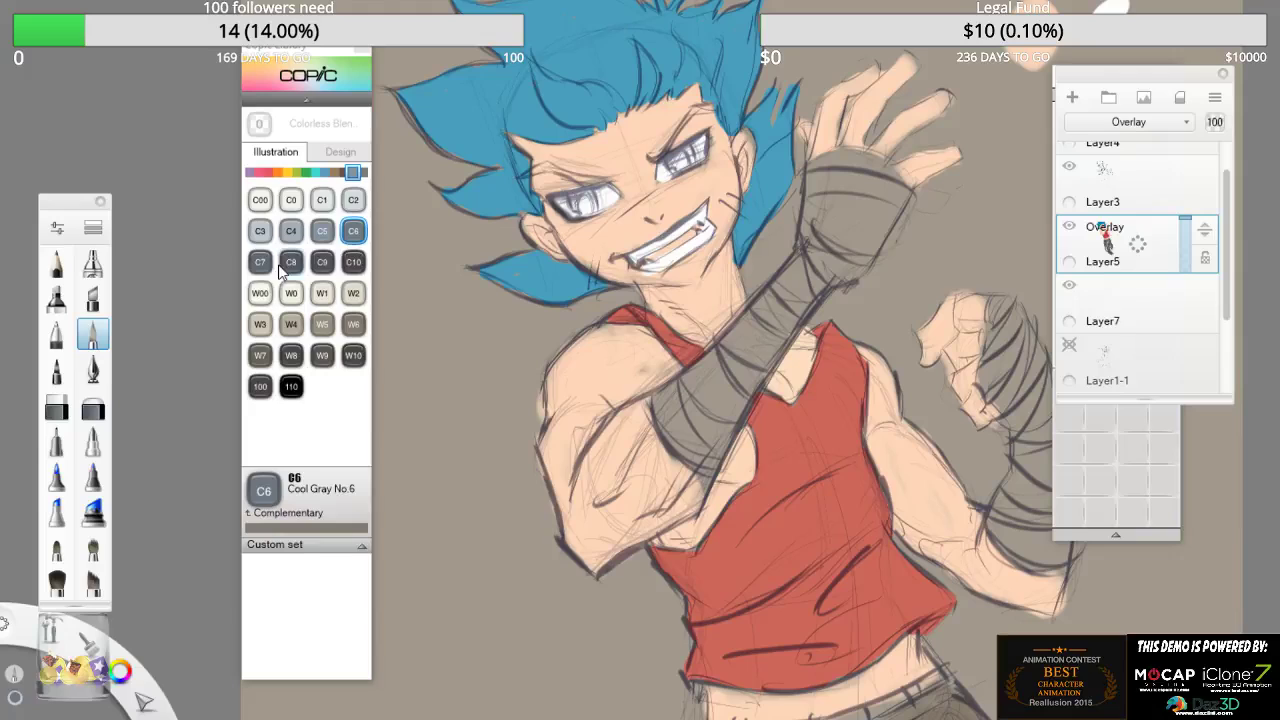
left_click(320, 202)
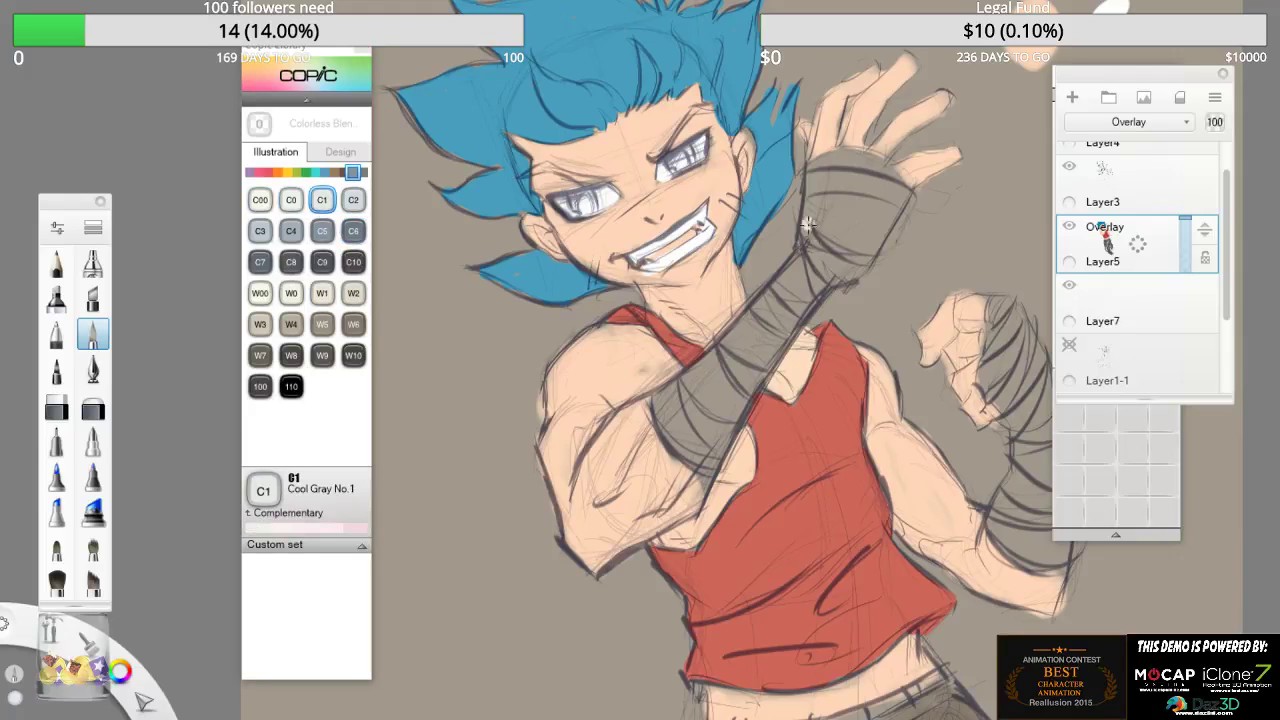
mouse_move(837, 213)
left_mouse_down()
mouse_move(822, 232)
mouse_move(828, 160)
mouse_move(884, 176)
mouse_move(904, 198)
left_mouse_up()
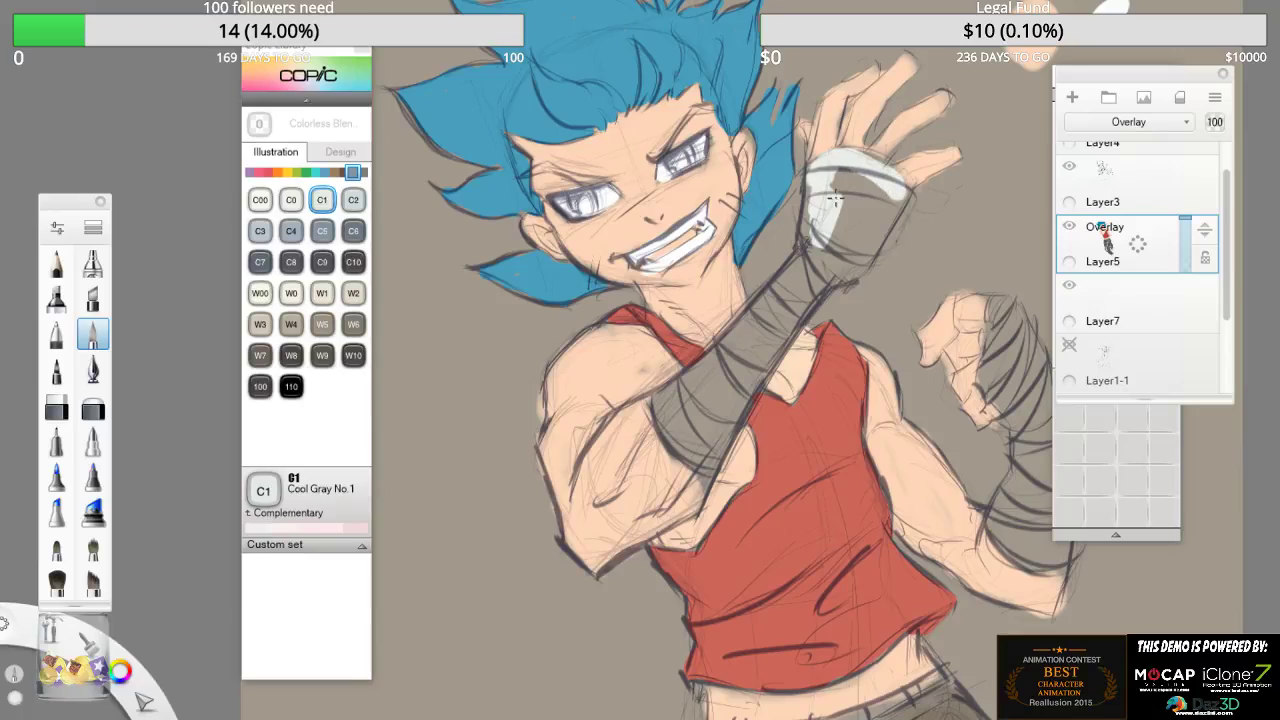
mouse_move(809, 168)
left_mouse_down()
mouse_move(806, 258)
mouse_move(852, 240)
left_mouse_up()
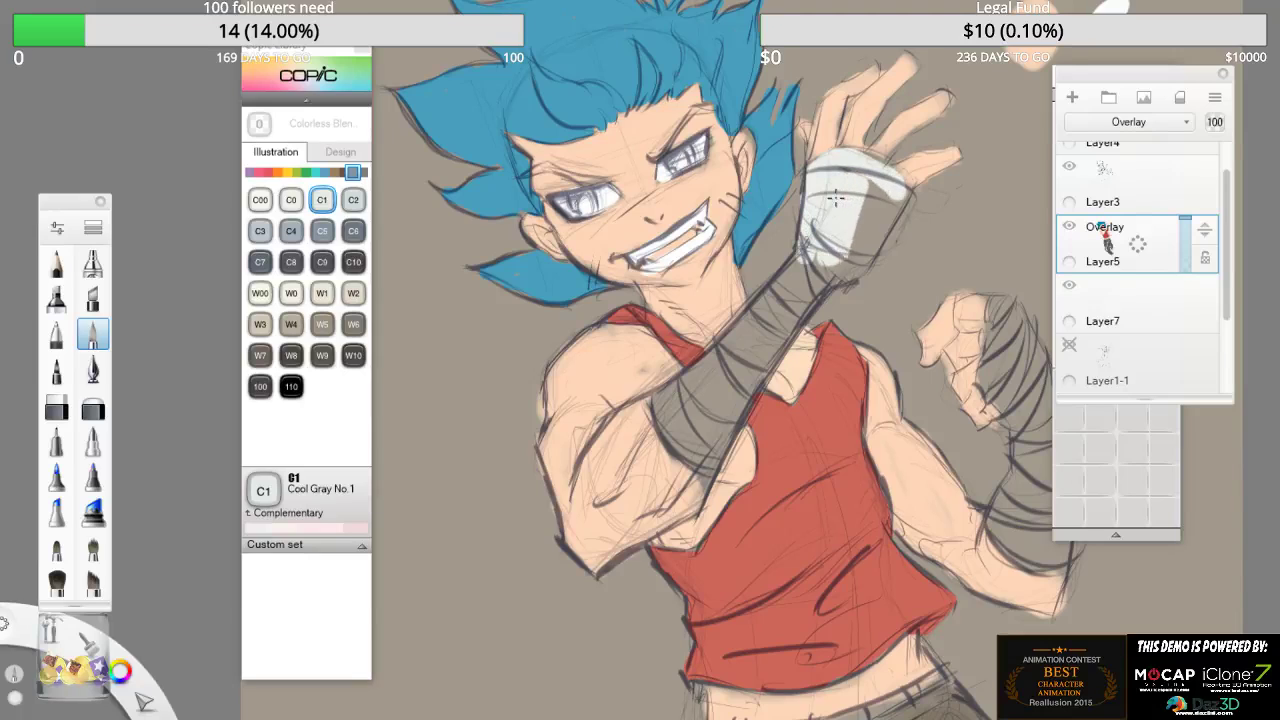
mouse_move(850, 180)
left_mouse_down()
mouse_move(855, 170)
mouse_move(885, 220)
mouse_move(870, 250)
mouse_move(760, 350)
mouse_move(780, 290)
mouse_move(730, 372)
mouse_move(715, 362)
mouse_move(675, 400)
mouse_move(668, 432)
mouse_move(692, 458)
left_mouse_up()
mouse_move(692, 414)
left_mouse_down()
mouse_move(724, 418)
mouse_move(738, 398)
mouse_move(728, 374)
left_mouse_up()
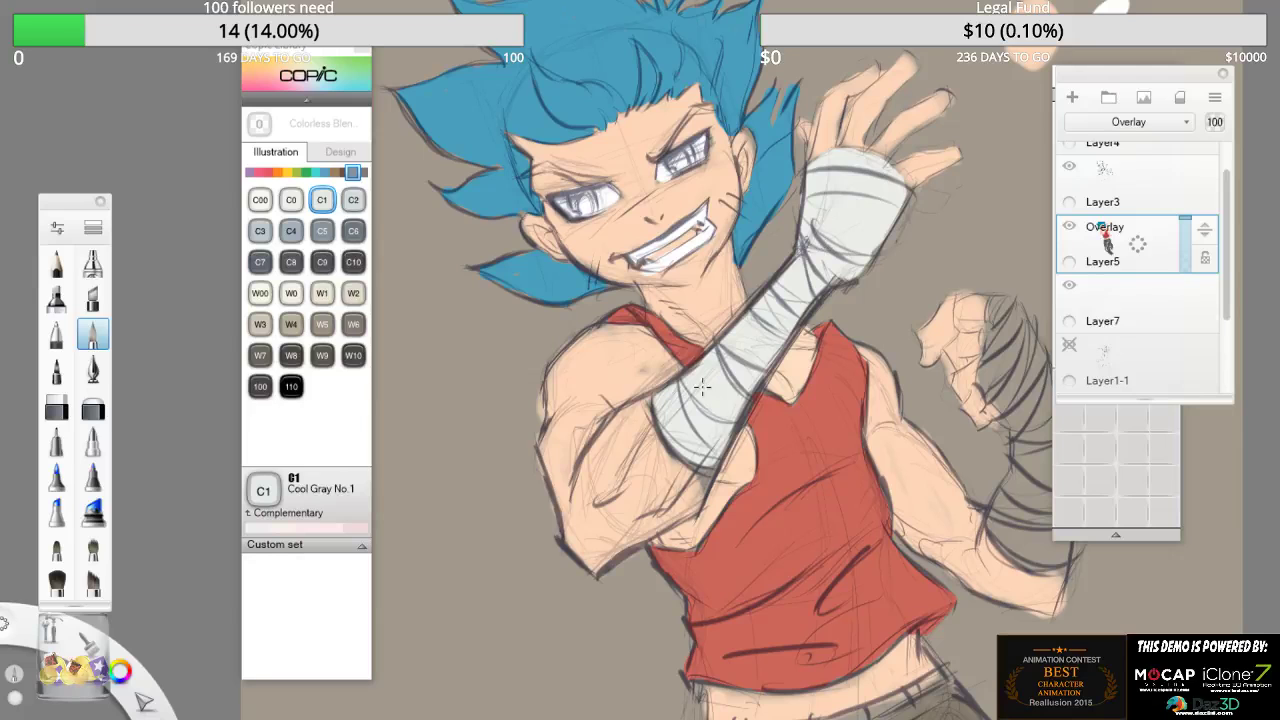
- Paint the other arm's hand and forearm wrappings in the same C1 Cool Gray on Layer5
key("space")
mouse_move(930, 341)
left_mouse_down()
mouse_move(822, 392)
mouse_move(866, 424)
mouse_move(762, 335)
mouse_move(855, 300)
mouse_move(892, 261)
mouse_move(926, 297)
mouse_move(842, 467)
left_mouse_up()
mouse_move(821, 298)
left_mouse_down()
mouse_move(808, 385)
mouse_move(828, 292)
left_mouse_up()
mouse_move(830, 422)
left_mouse_down()
mouse_move(853, 338)
mouse_move(840, 294)
mouse_move(888, 408)
left_mouse_up()
mouse_move(828, 292)
left_mouse_down()
mouse_move(860, 440)
mouse_move(835, 460)
mouse_move(855, 505)
mouse_move(842, 452)
mouse_move(898, 535)
mouse_move(832, 495)
mouse_move(815, 560)
mouse_move(870, 598)
left_mouse_up()
mouse_move(862, 512)
left_mouse_down()
mouse_move(893, 575)
mouse_move(885, 598)
left_mouse_up()
key("space")
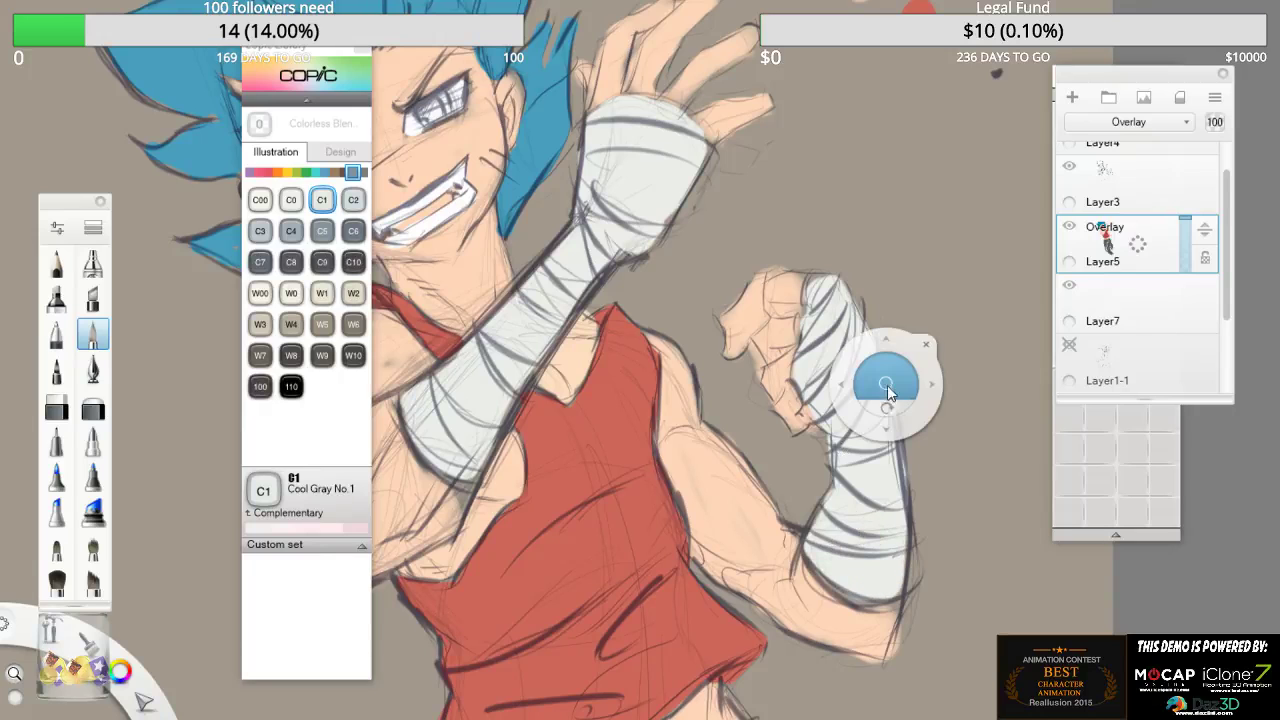
left_click_drag(889, 389, 821, 445)
left_click_drag(801, 491, 920, 448)
- On Layer7, paint W7 Warm Gray shadows with an enlarged brush along the face's ear side, the neck and the hair behind the ear
left_click(1133, 307)
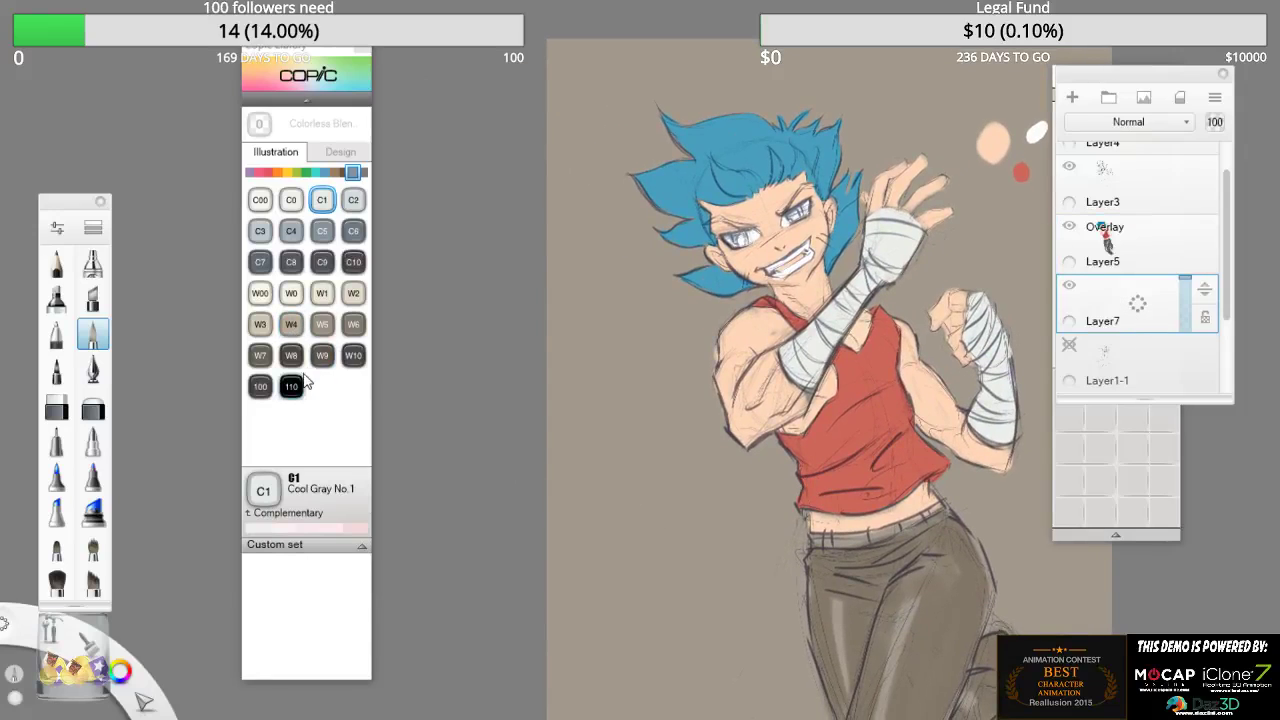
left_click(261, 354)
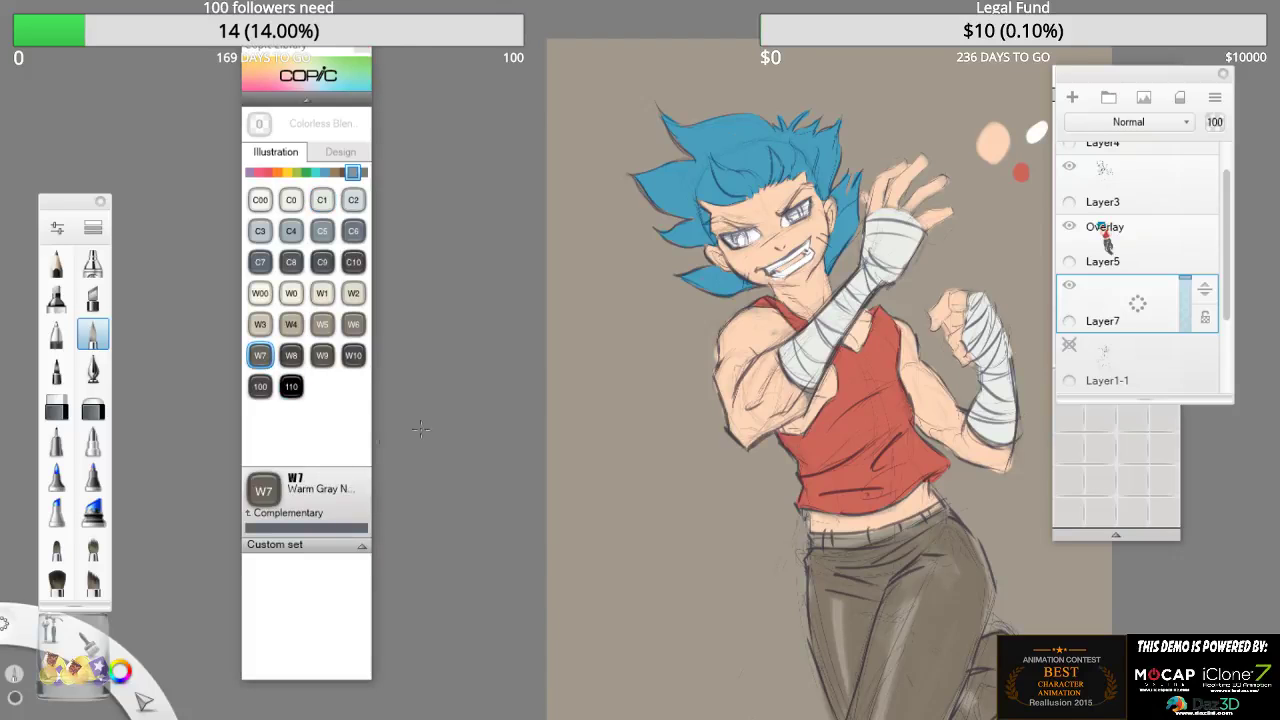
key("space")
left_click_drag(955, 244, 1005, 220)
left_click(1162, 241)
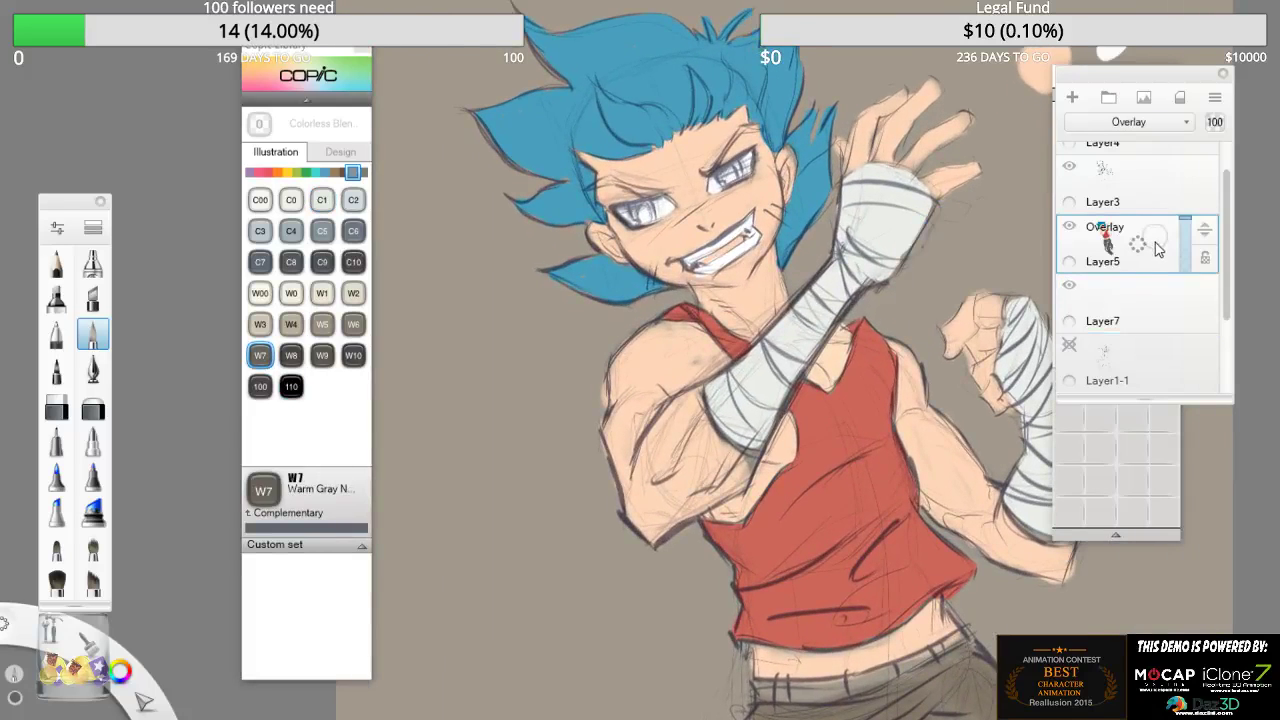
left_click(1127, 294)
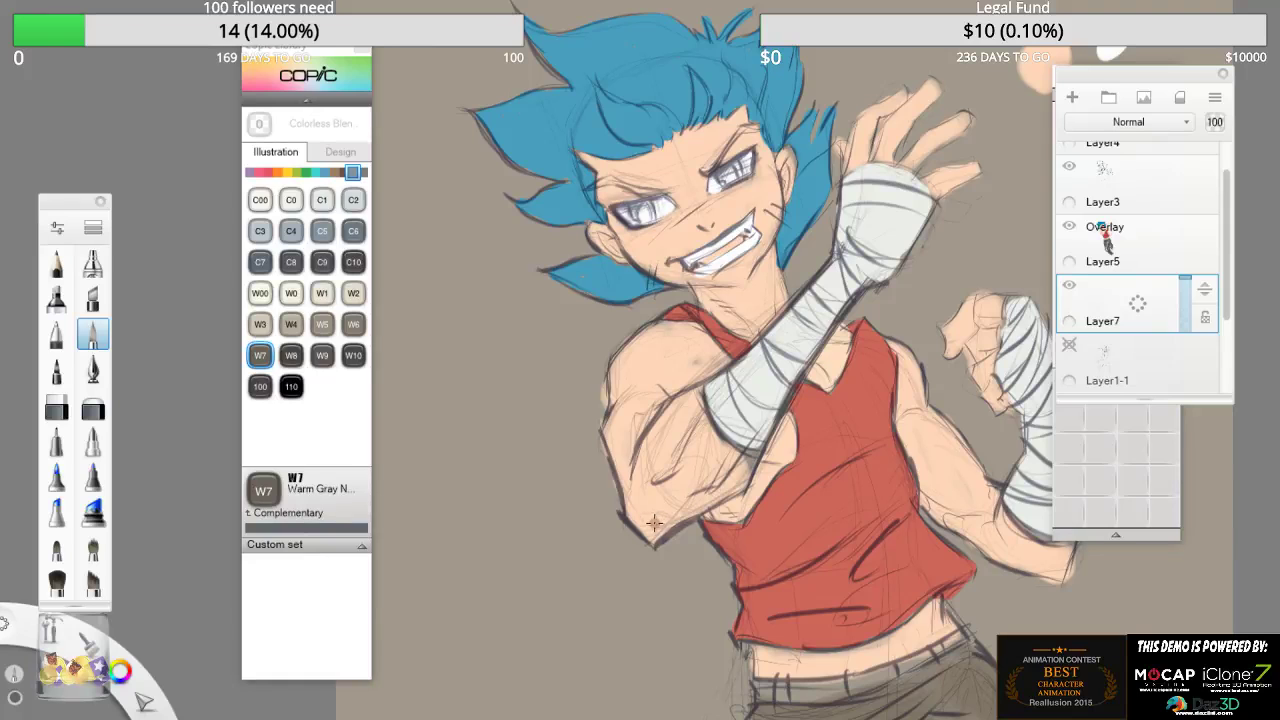
key("space")
left_click_drag(769, 379, 808, 340)
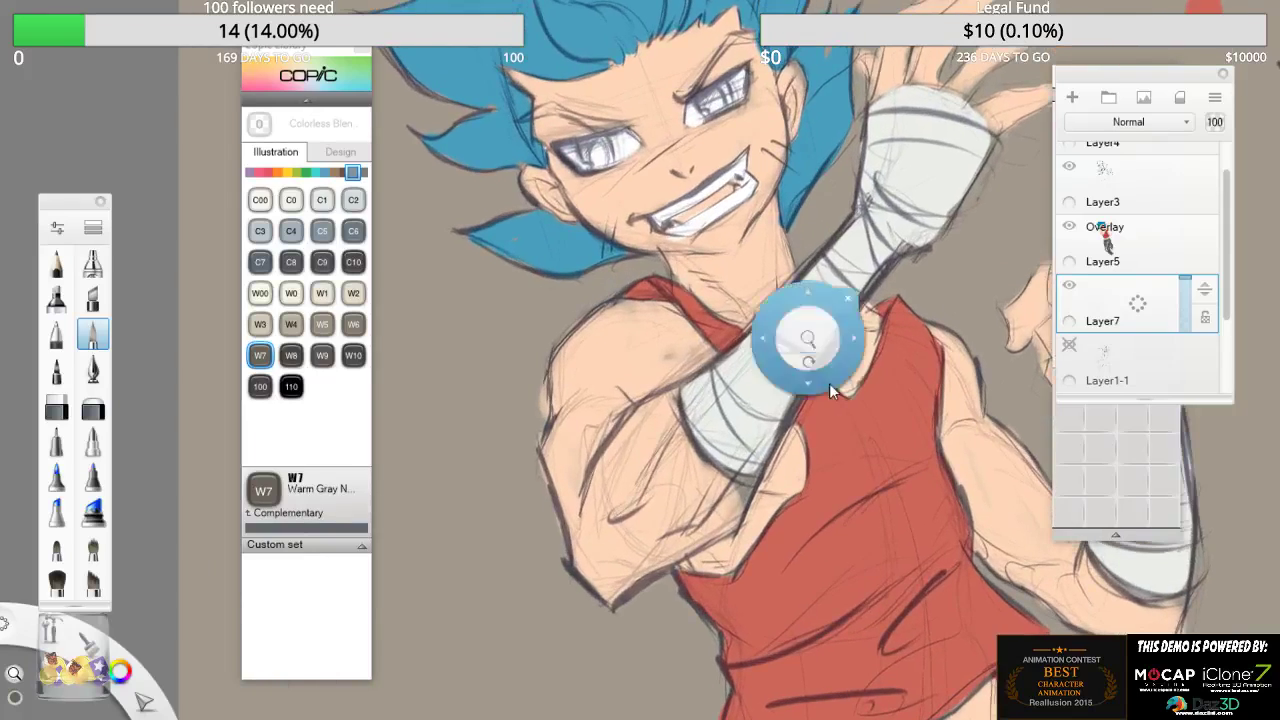
left_click_drag(829, 385, 777, 450)
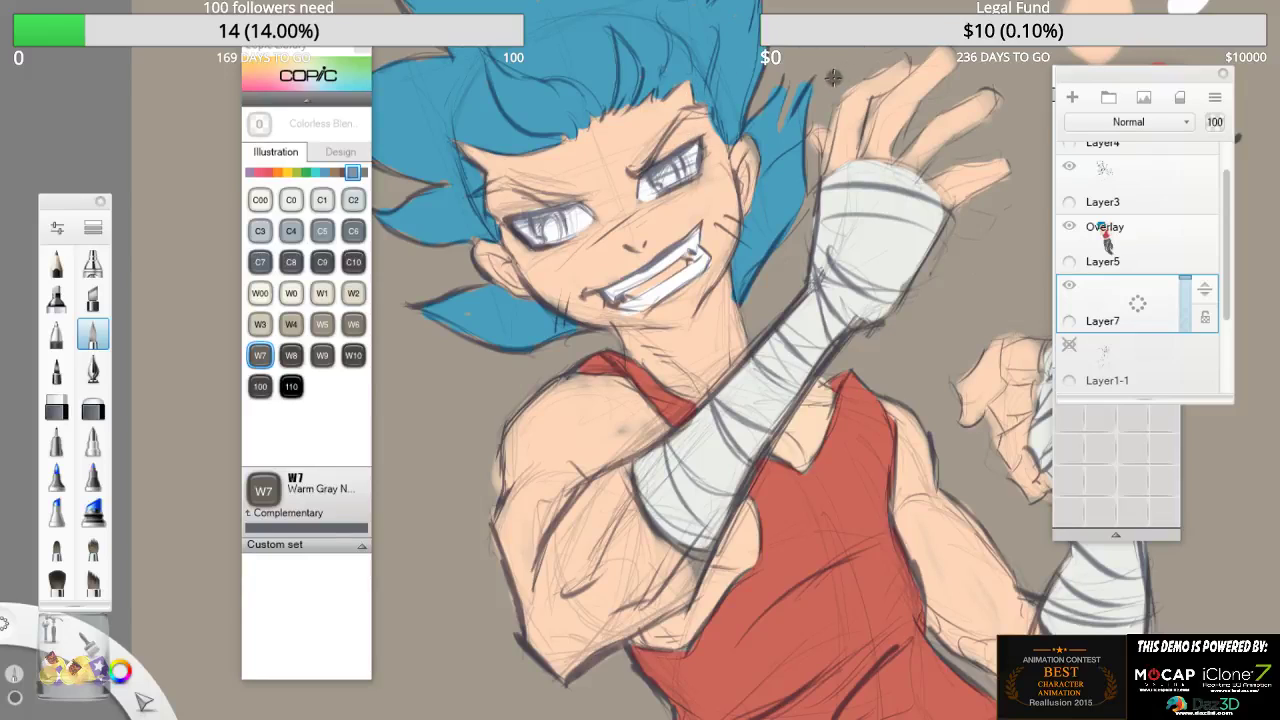
key("bracketright")
key("bracketright")
key("bracketright")
key("bracketright")
key("bracketright")
key("bracketright")
key("bracketright")
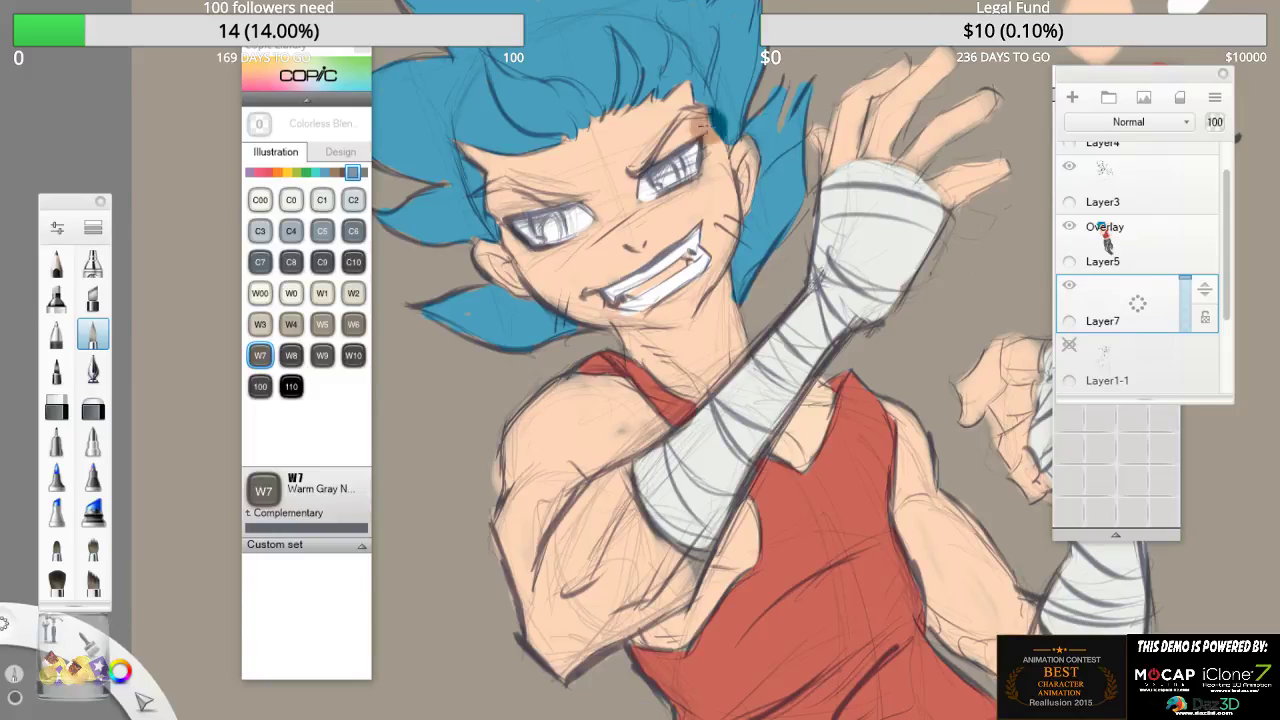
mouse_move(692, 97)
left_mouse_down()
mouse_move(725, 250)
mouse_move(718, 315)
mouse_move(740, 355)
left_mouse_up()
left_click(655, 421)
key("ctrl+z")
left_click_drag(731, 279, 795, 181)
key("ctrl+z")
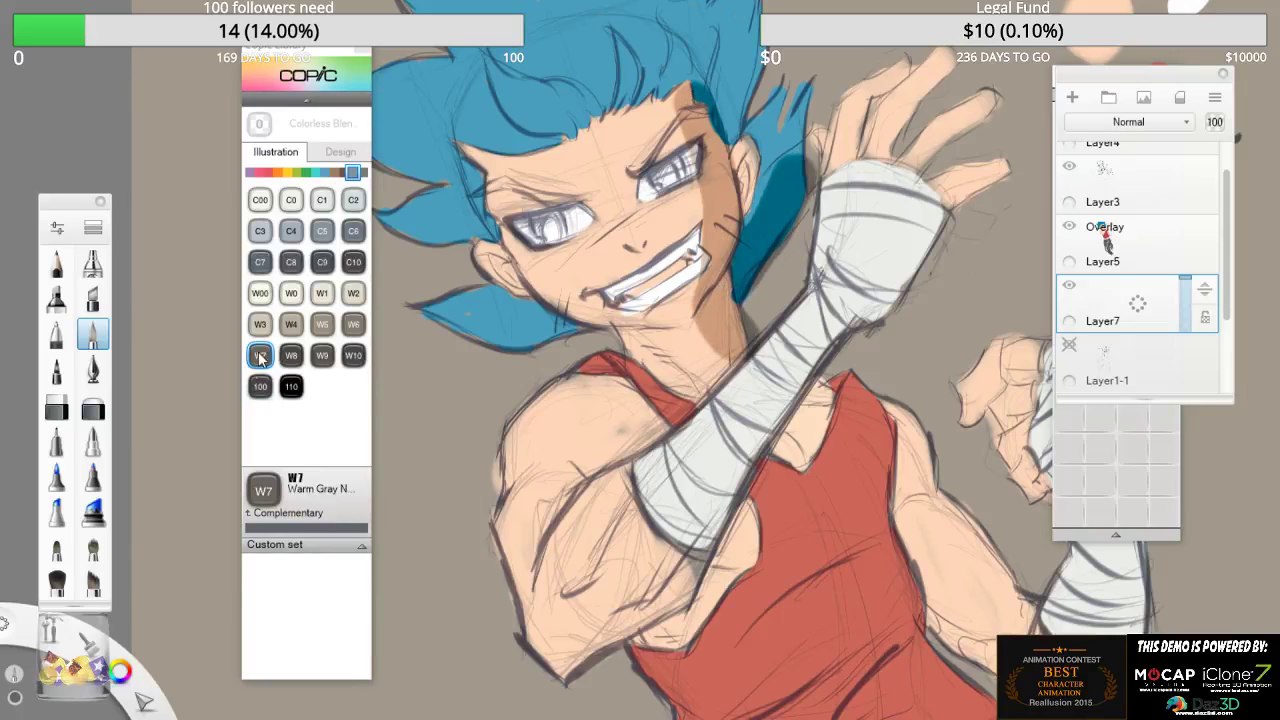
- Reduce the brush size to 44 and extend the W7 shadow over the hair spikes between the ear and raised hand
key("bracketleft")
key("bracketleft")
key("bracketleft")
key("bracketleft")
key("bracketleft")
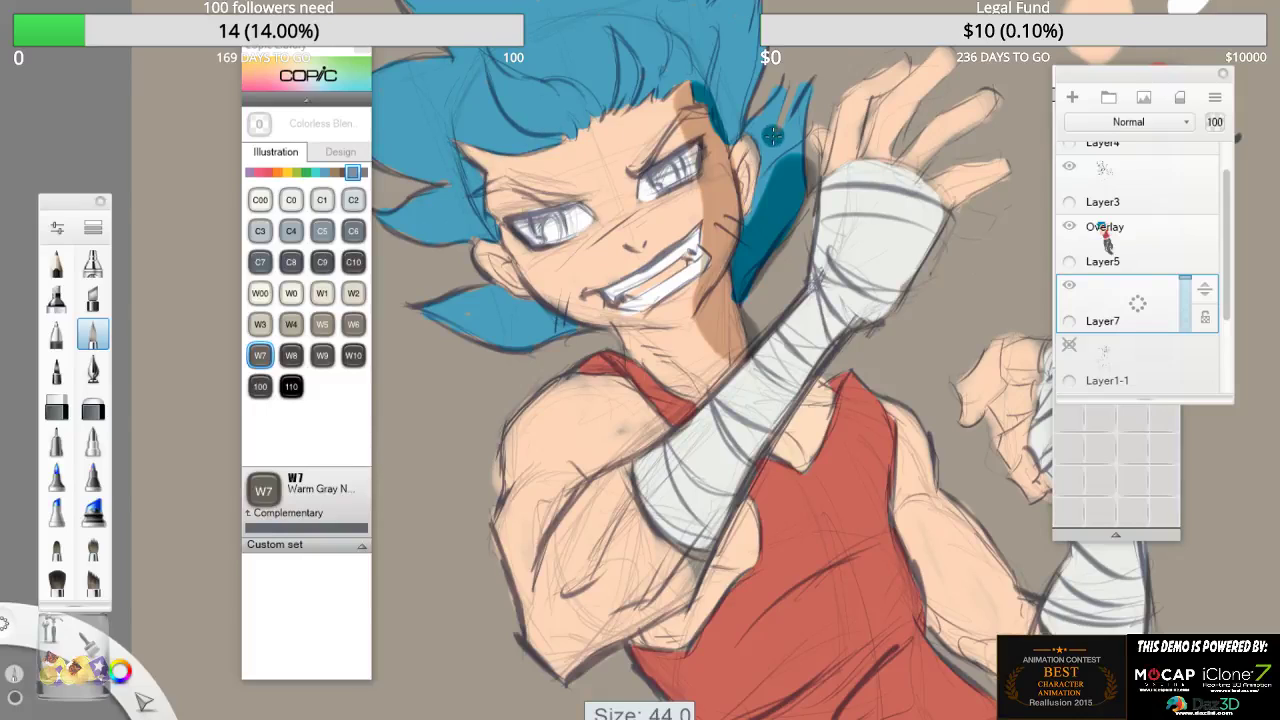
left_click_drag(804, 88, 752, 225)
left_click_drag(785, 80, 760, 148)
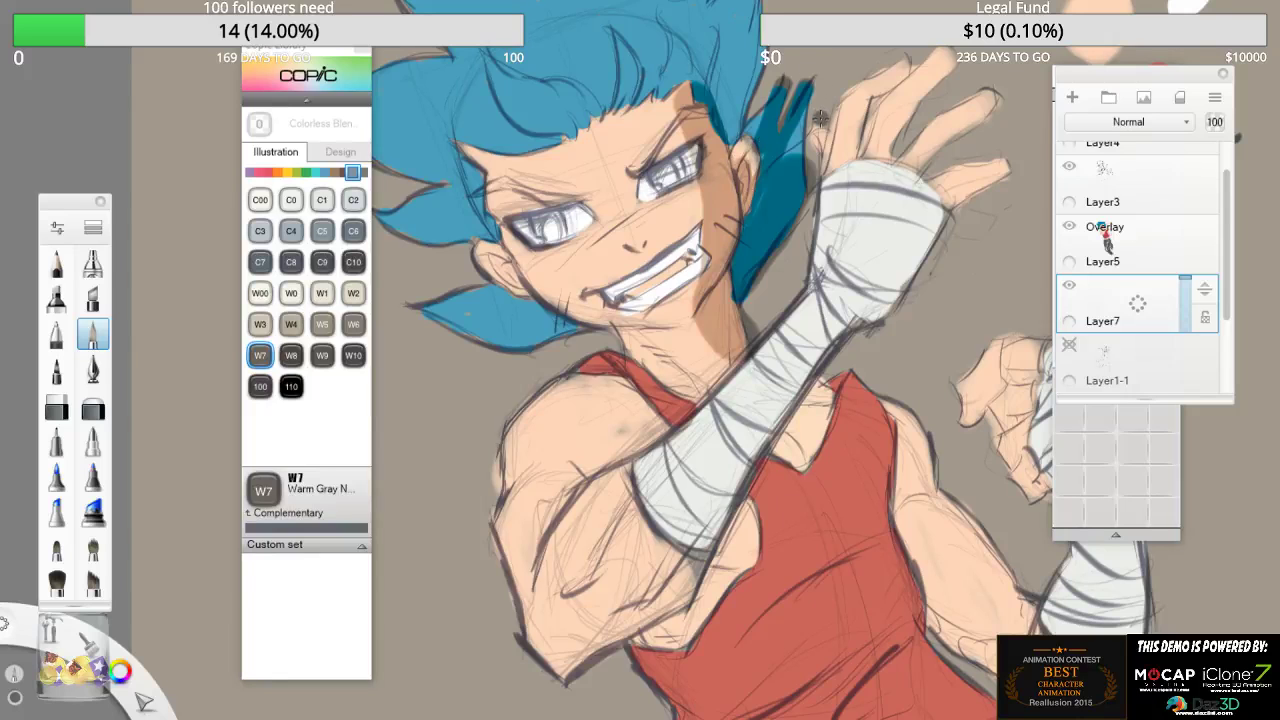
- Paint W7 shadow on Layer7 around the ear-side eye, brow, nose and neck, leaving a light triangle on the cheek
key("space")
mouse_move(815, 124)
left_mouse_down()
mouse_move(825, 162)
mouse_move(771, 329)
left_mouse_up()
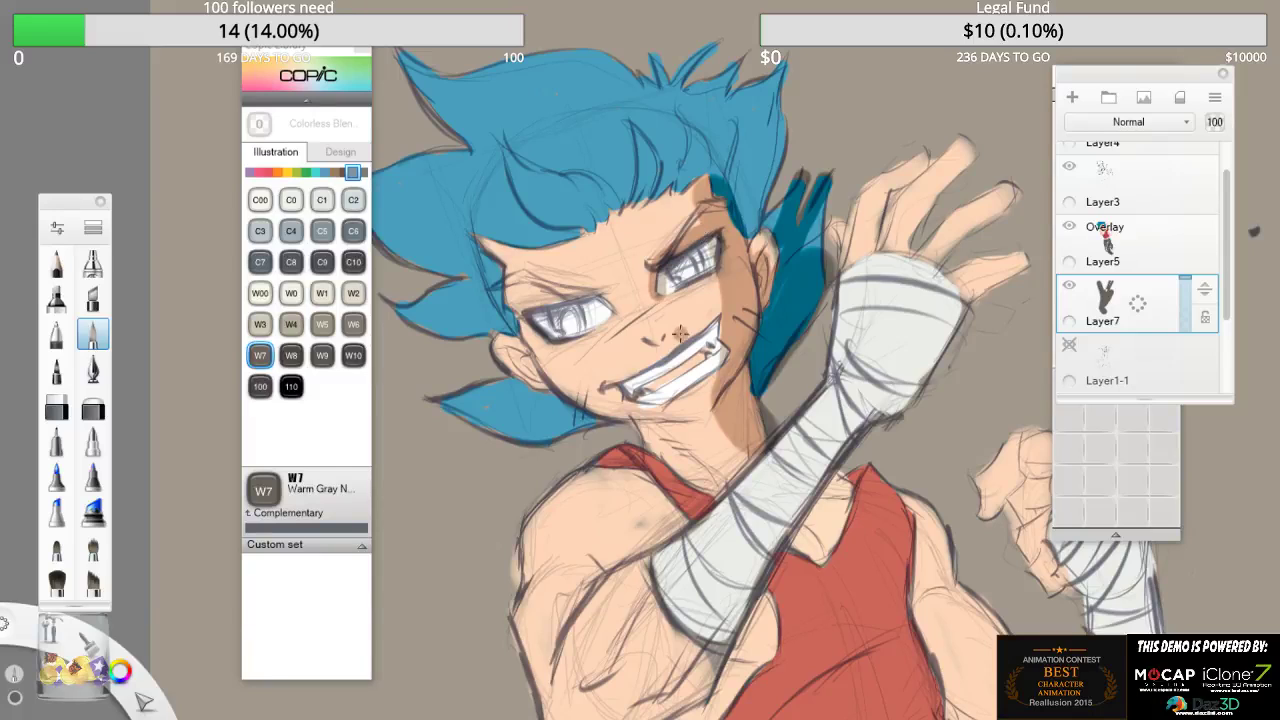
left_click_drag(660, 340, 648, 297)
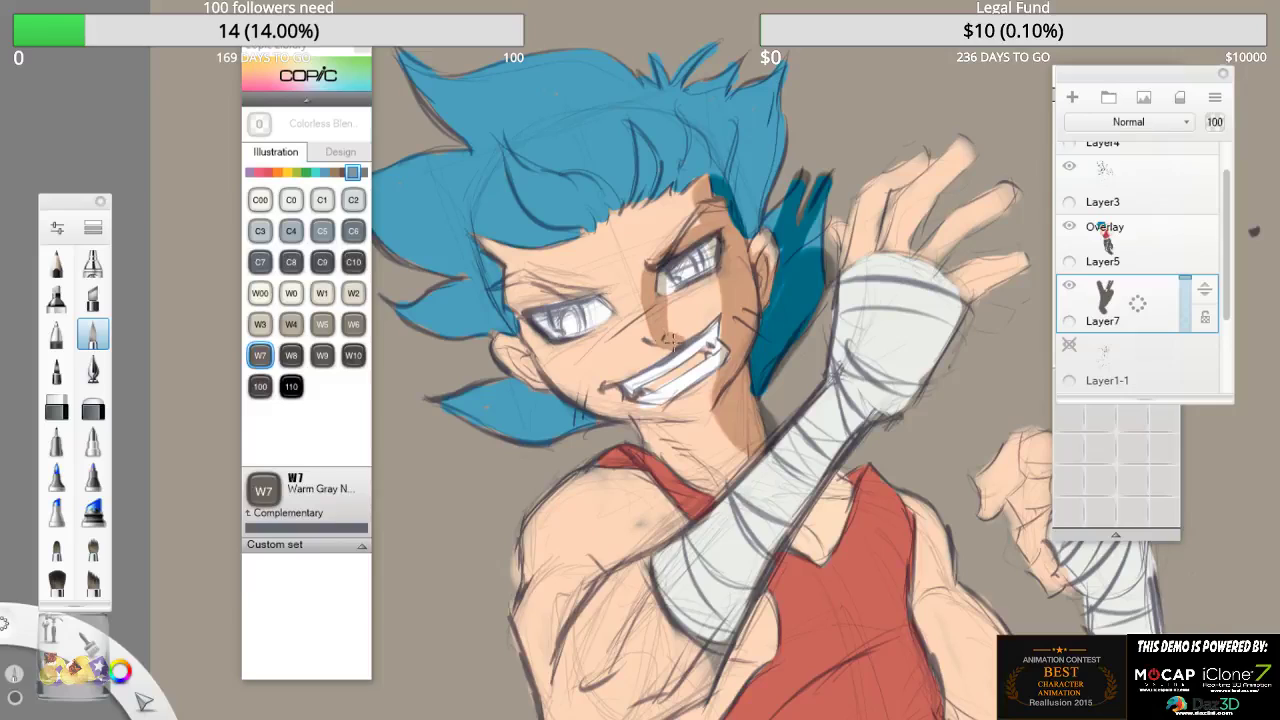
mouse_move(670, 341)
left_mouse_down()
mouse_move(702, 322)
mouse_move(672, 324)
mouse_move(661, 298)
mouse_move(685, 330)
mouse_move(669, 311)
mouse_move(721, 268)
mouse_move(720, 299)
mouse_move(665, 292)
mouse_move(730, 273)
left_mouse_up()
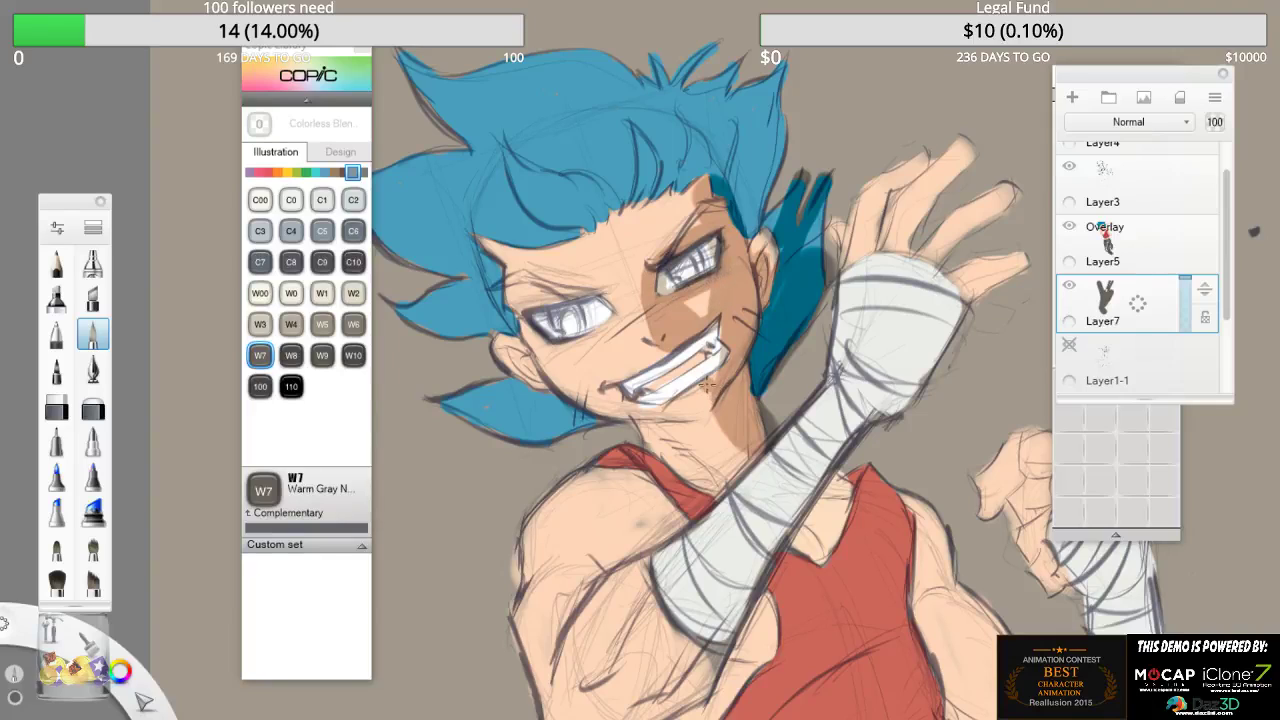
left_click_drag(742, 439, 746, 462)
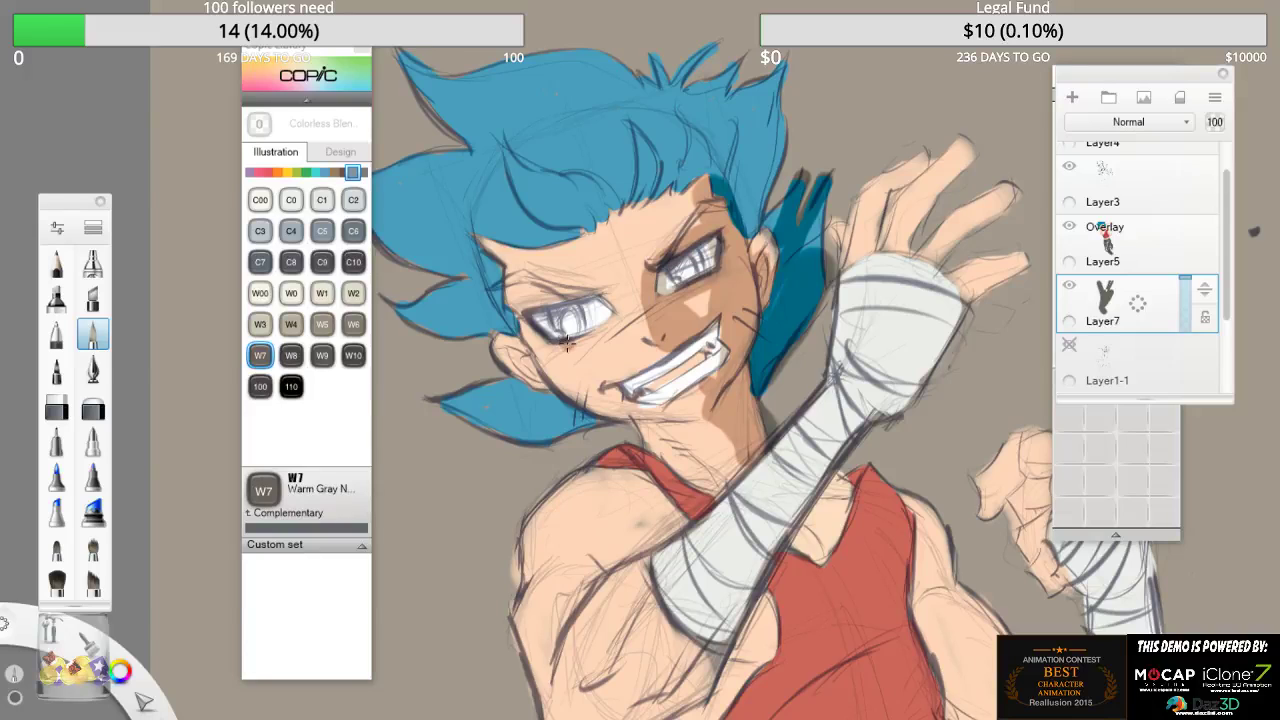
key("space")
mouse_move(733, 260)
left_mouse_down()
mouse_move(774, 187)
mouse_move(741, 131)
mouse_move(703, 187)
left_mouse_up()
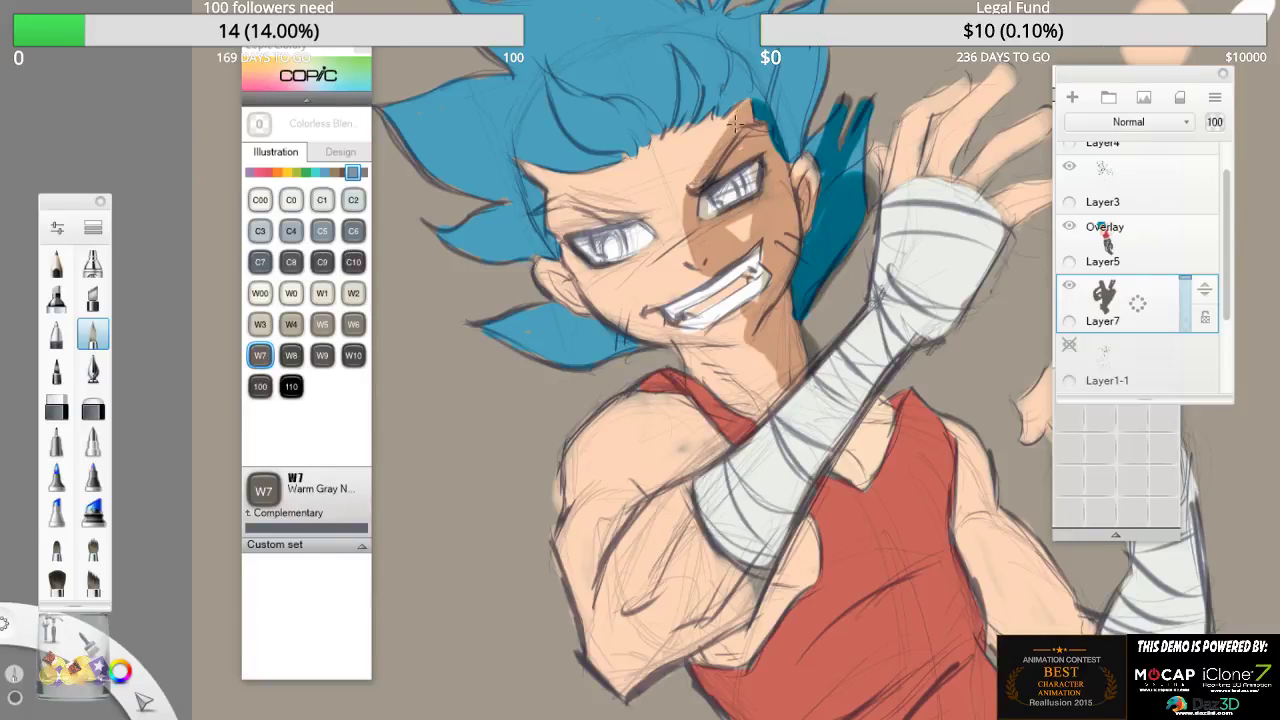
- Paint the first W7 shadow strands in the hair above the shaded eye, following the spikes up from the hairline
left_click_drag(690, 104, 682, 55)
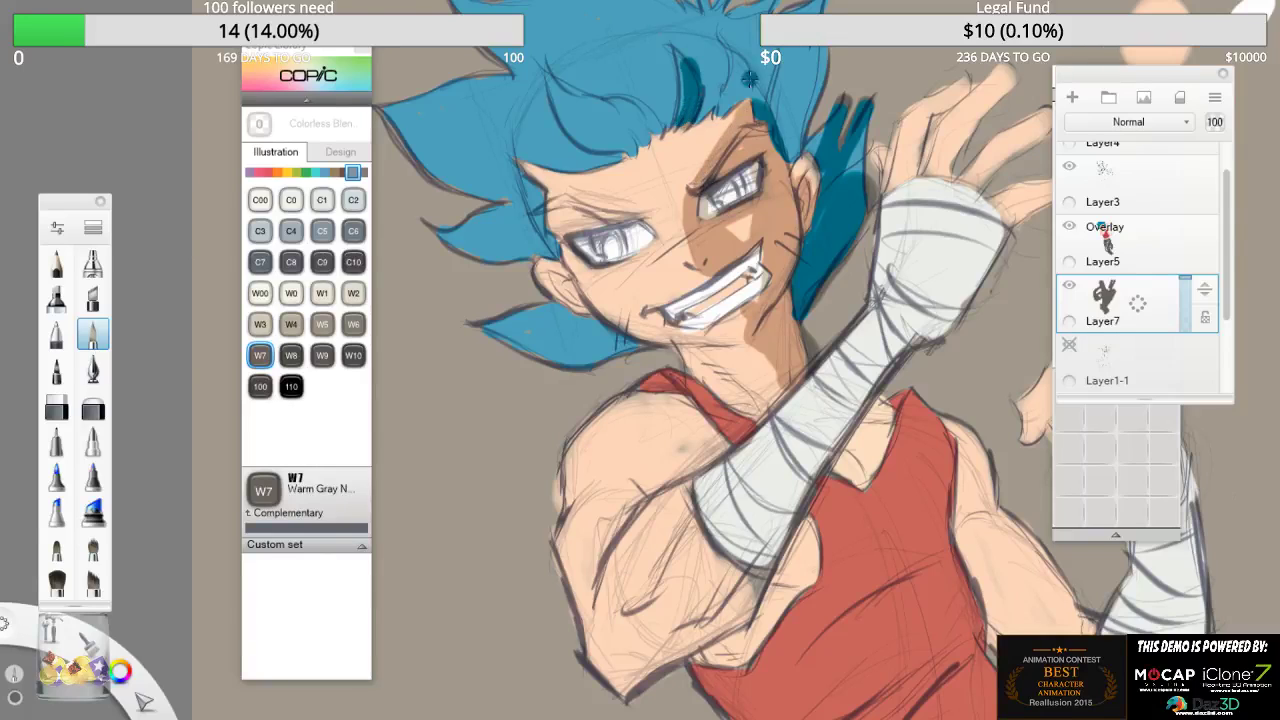
mouse_move(749, 80)
left_mouse_down()
mouse_move(720, 112)
mouse_move(740, 22)
mouse_move(766, 108)
mouse_move(808, 102)
mouse_move(820, 6)
left_mouse_up()
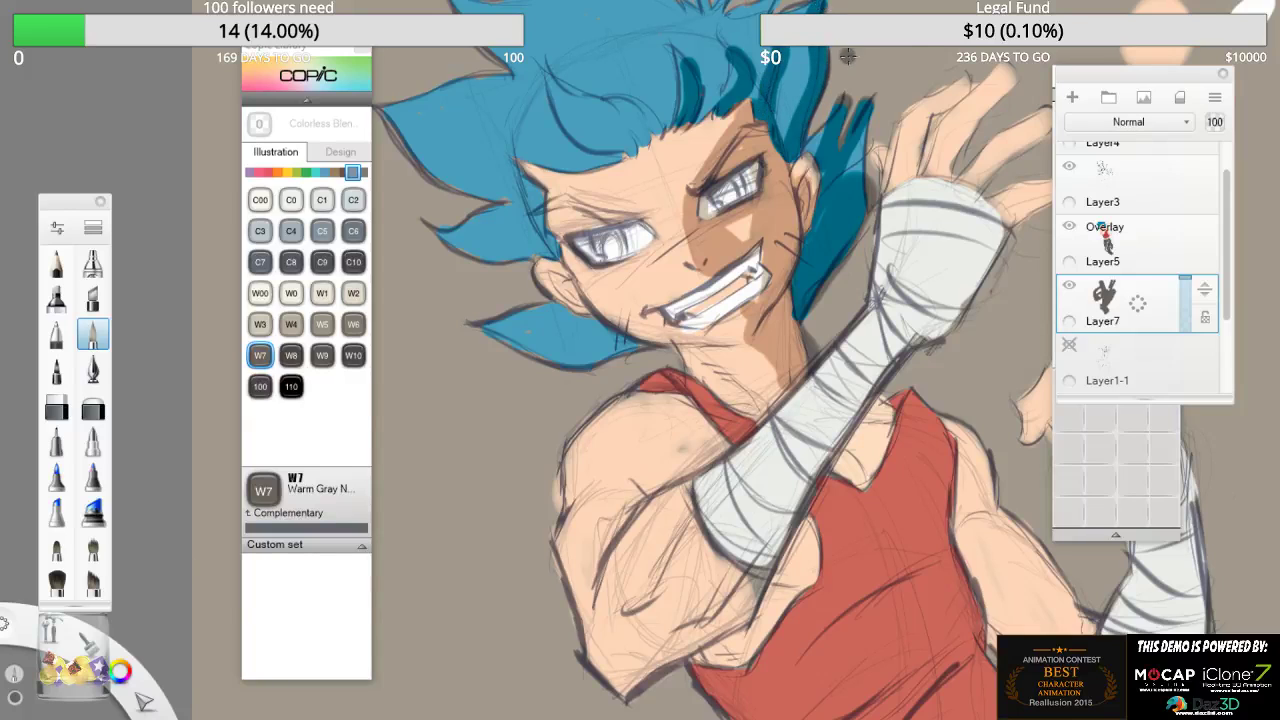
key("space")
left_click_drag(863, 80, 847, 182)
left_click_drag(738, 126, 732, 186)
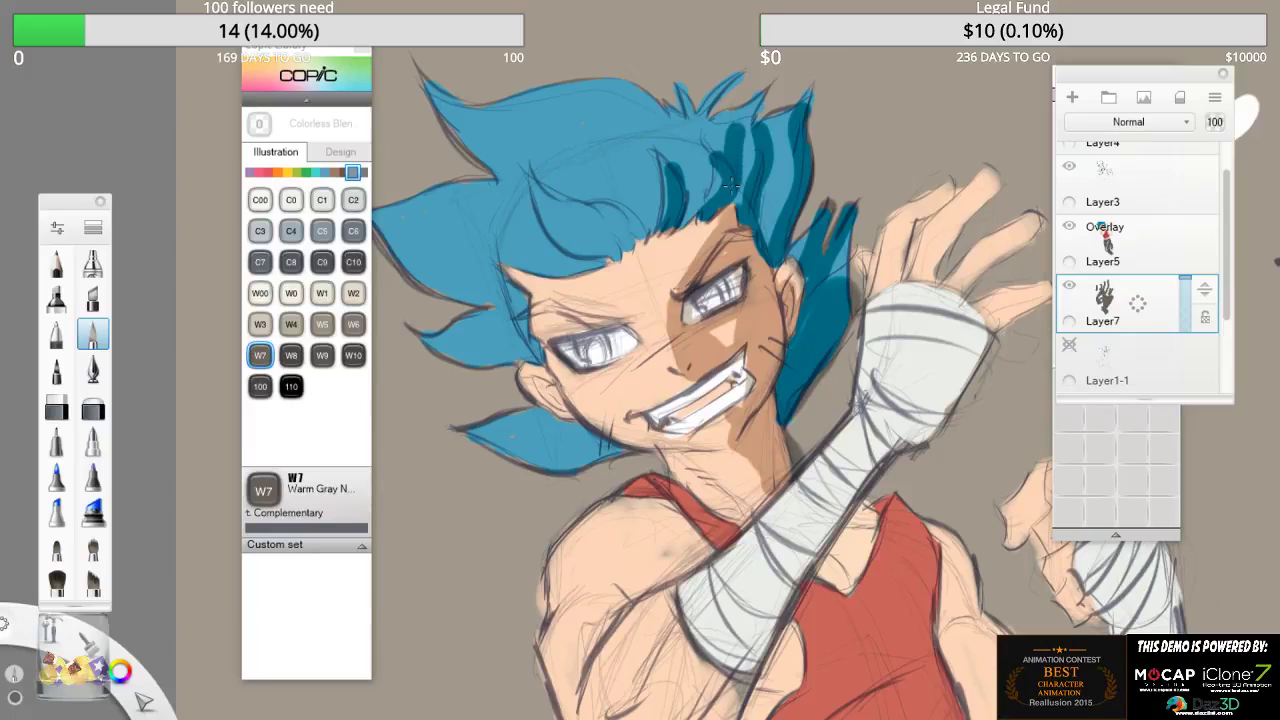
mouse_move(758, 96)
left_mouse_down()
mouse_move(730, 132)
mouse_move(764, 88)
left_mouse_up()
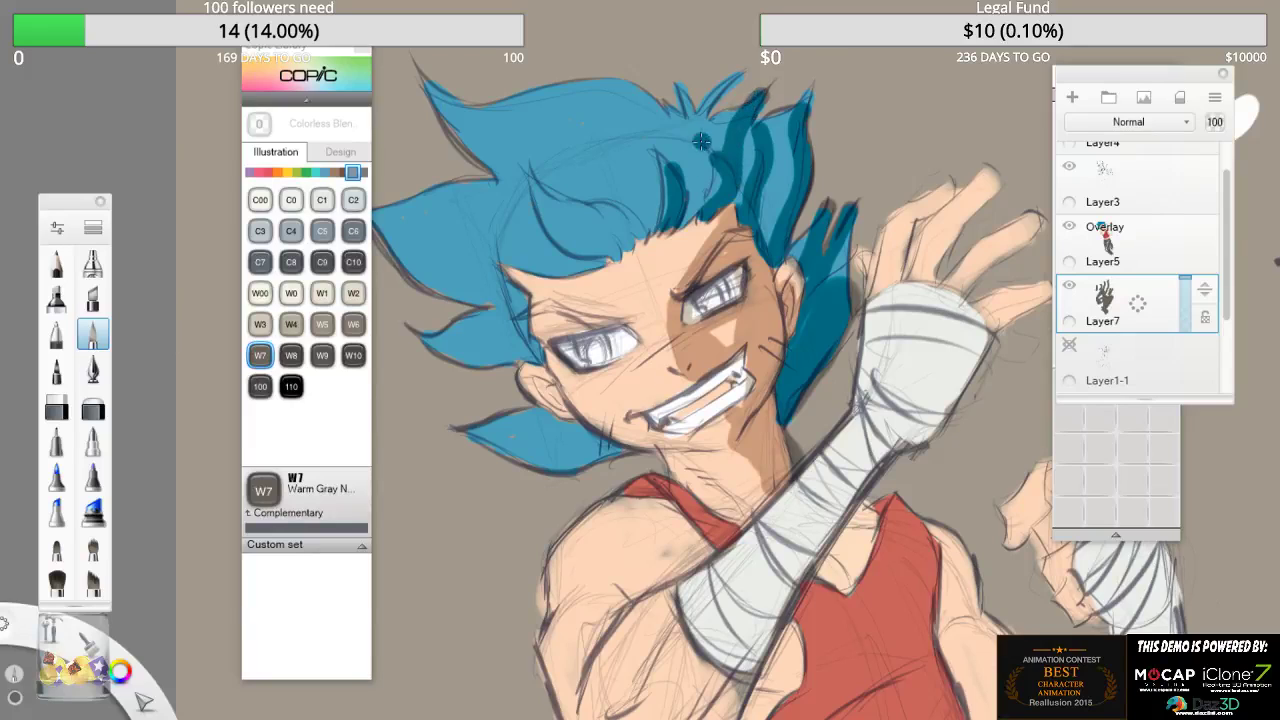
- Extend the W7 shadow through the crest spikes and the hair beside the ear, leaving narrow light streaks between strands
left_click_drag(702, 142, 698, 218)
mouse_move(702, 134)
left_mouse_down()
mouse_move(729, 79)
mouse_move(685, 115)
mouse_move(687, 100)
mouse_move(669, 168)
left_mouse_up()
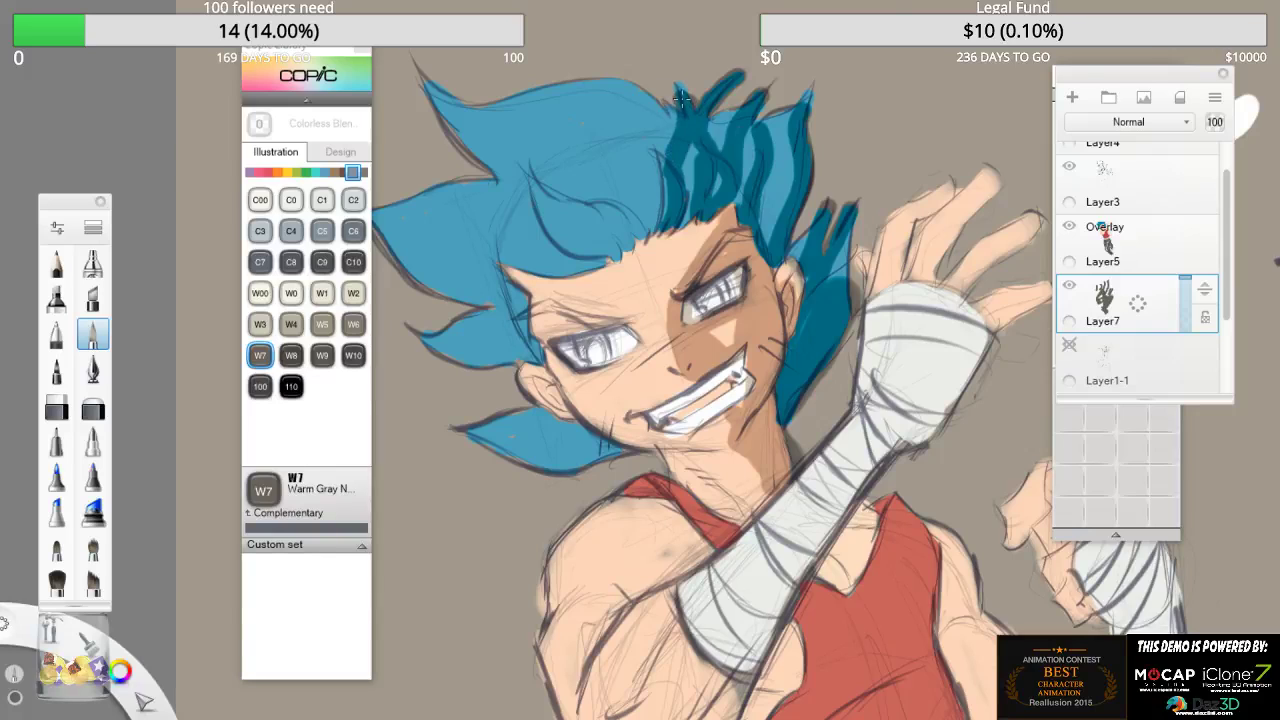
left_click_drag(757, 124, 807, 91)
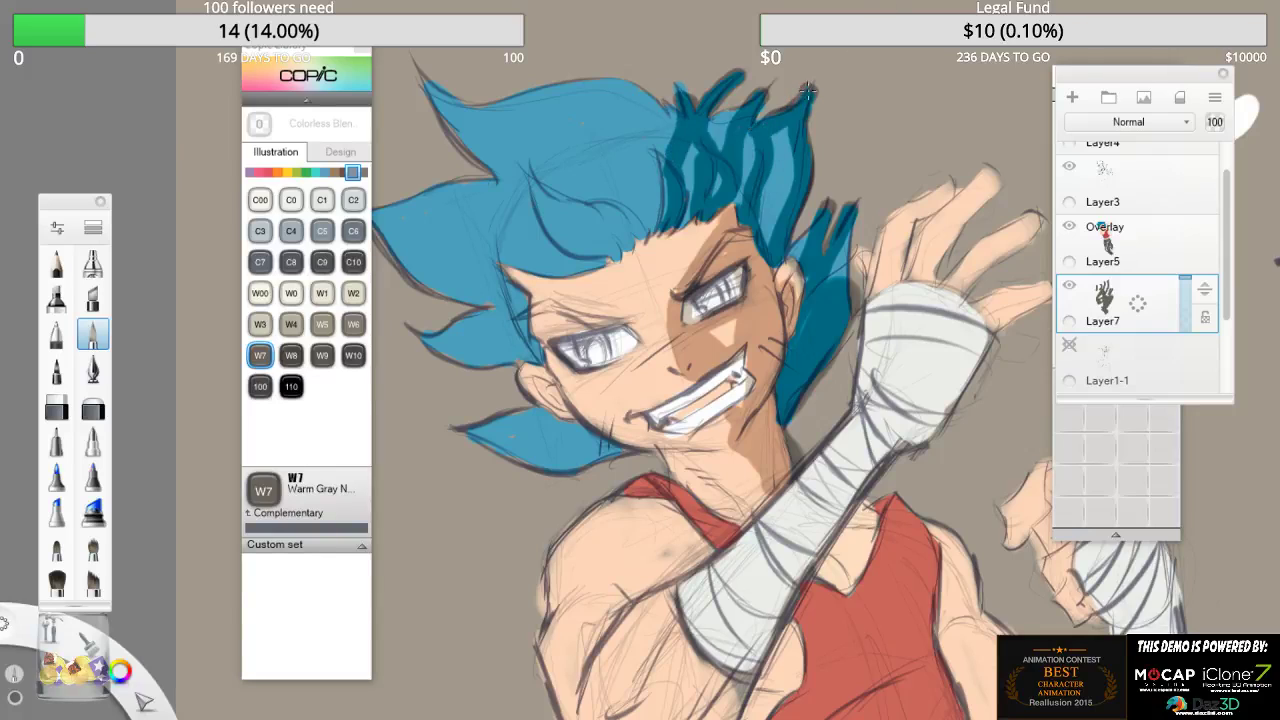
left_click_drag(786, 154, 773, 248)
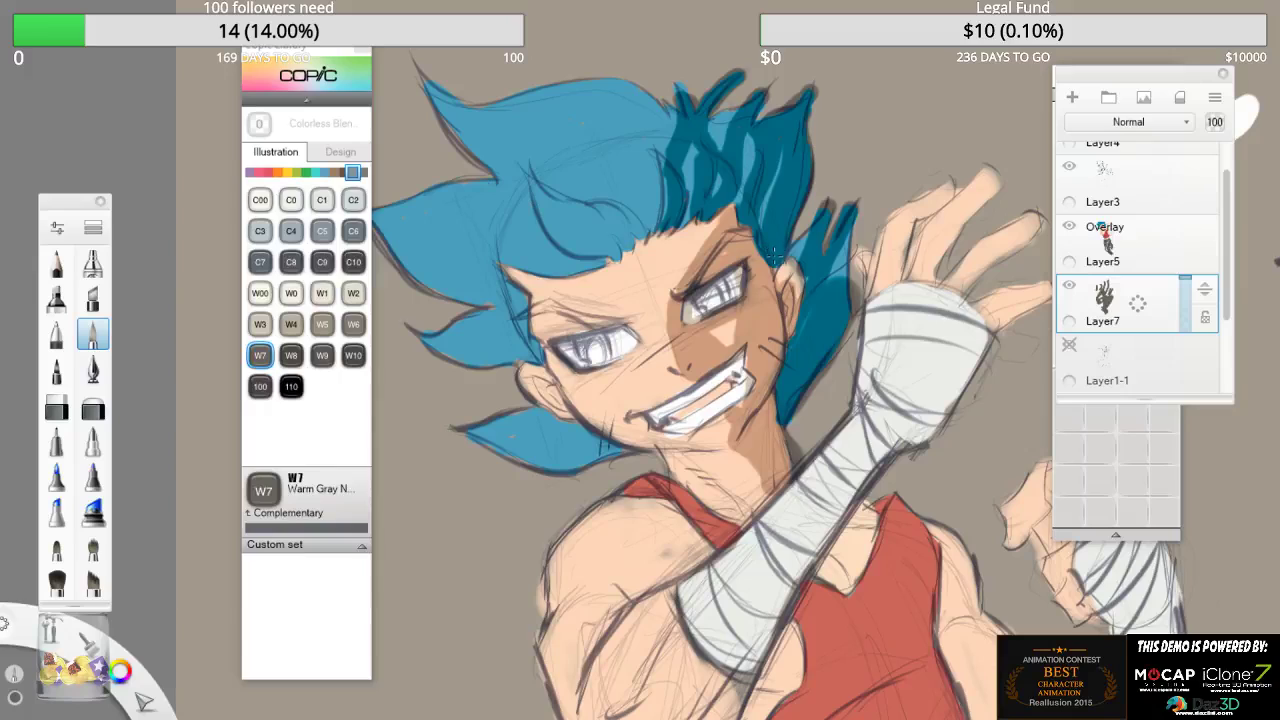
left_click_drag(826, 215, 781, 262)
left_click_drag(692, 198, 709, 100)
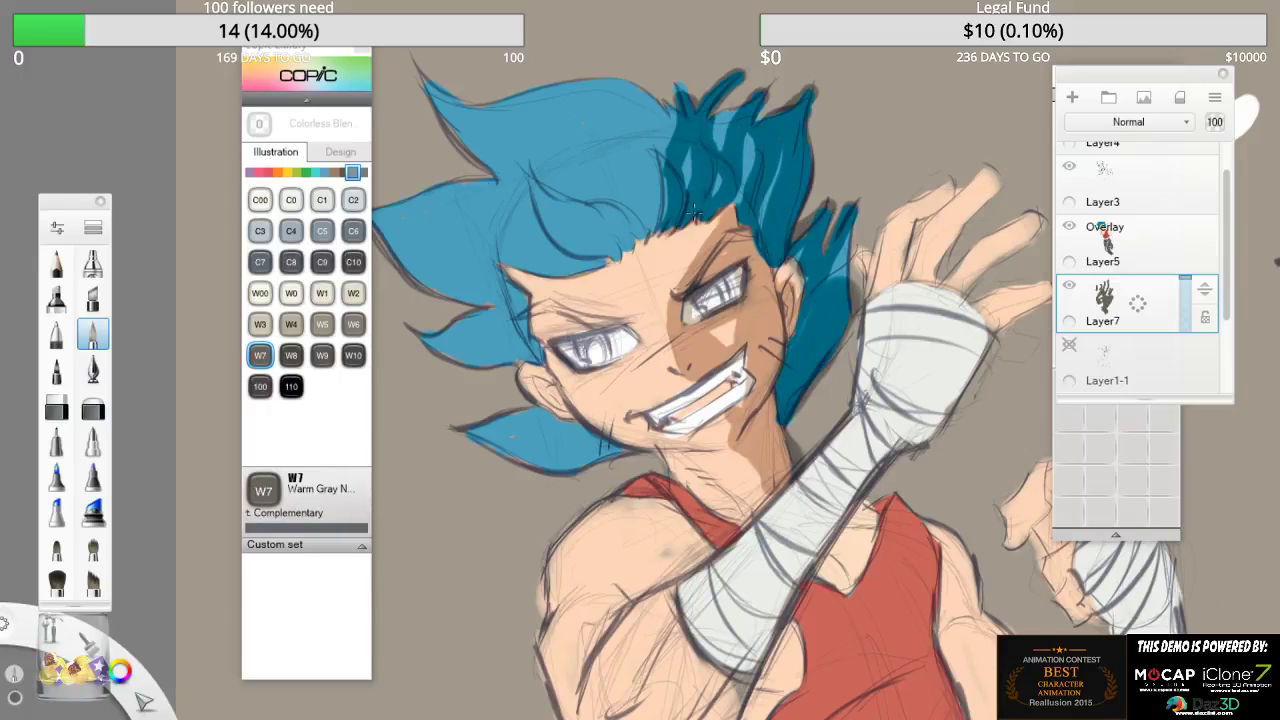
left_click_drag(716, 190, 719, 121)
left_click_drag(670, 206, 662, 126)
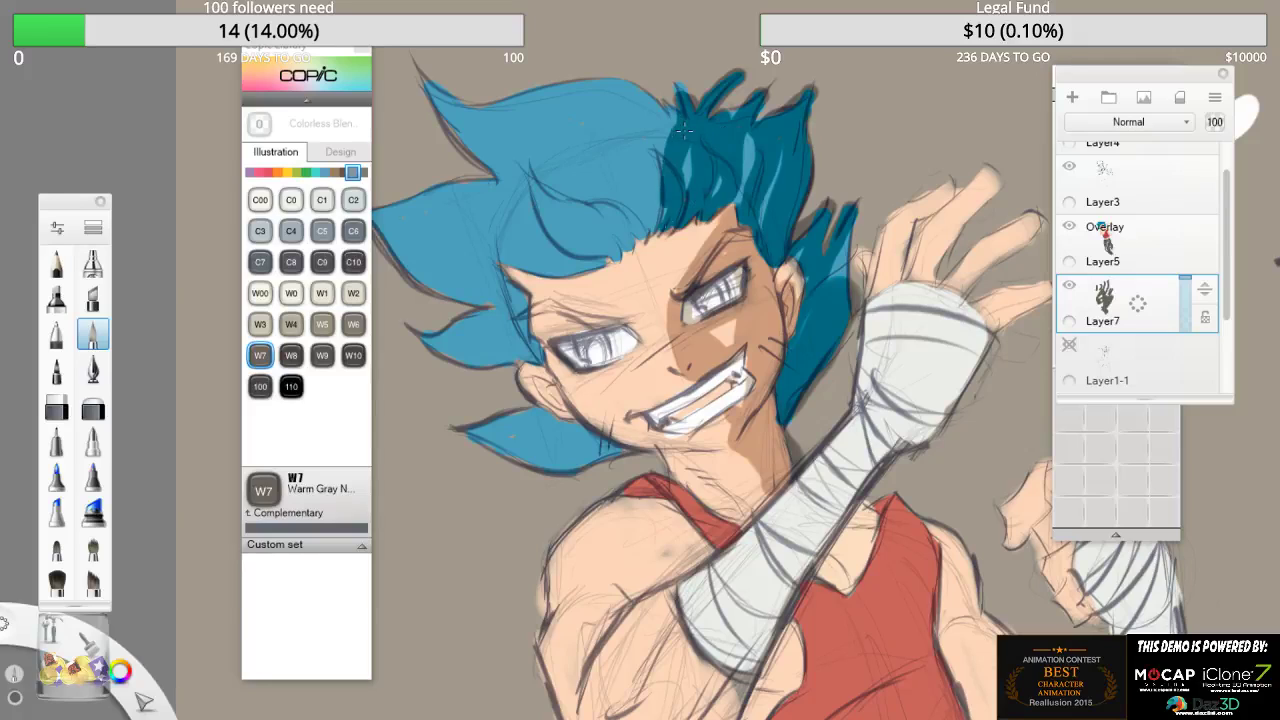
- Shade the crown and the large swept-back top spike with W7, leaving thin highlights along the curves
mouse_move(661, 228)
left_mouse_down()
mouse_move(658, 147)
mouse_move(654, 232)
mouse_move(627, 110)
left_mouse_up()
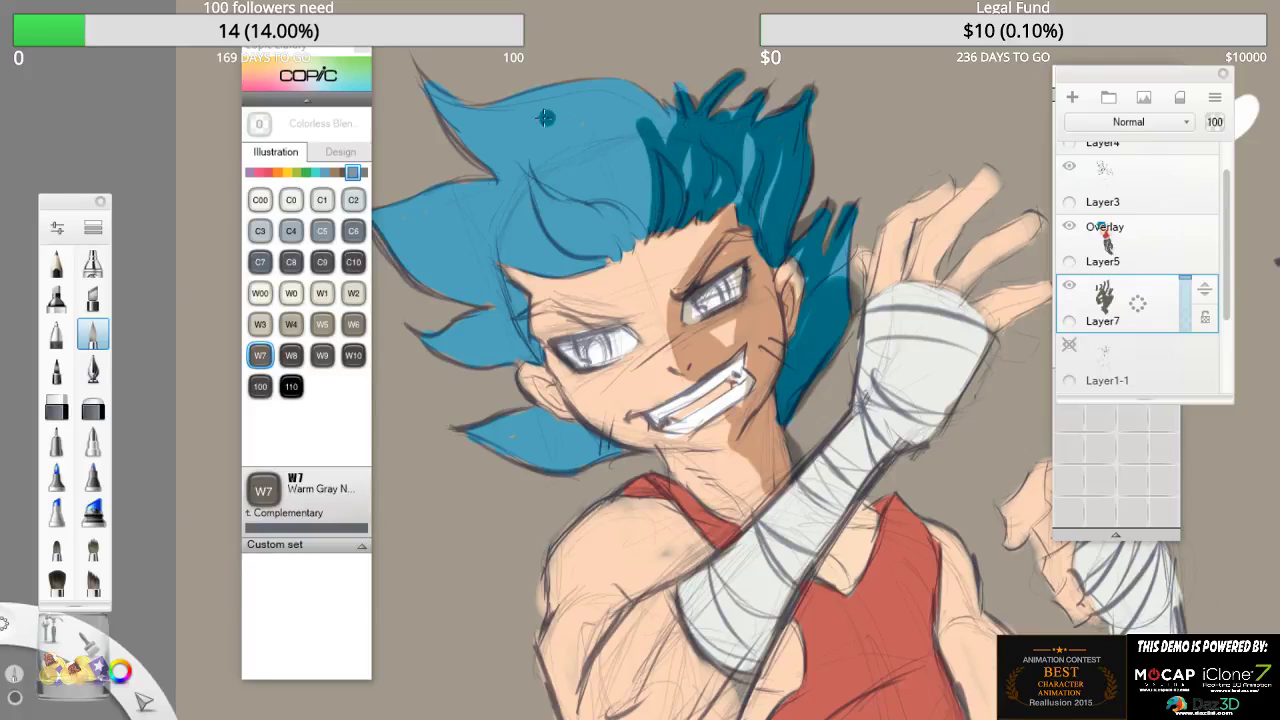
mouse_move(435, 88)
left_mouse_down()
mouse_move(652, 155)
mouse_move(666, 127)
mouse_move(482, 104)
mouse_move(408, 68)
left_mouse_up()
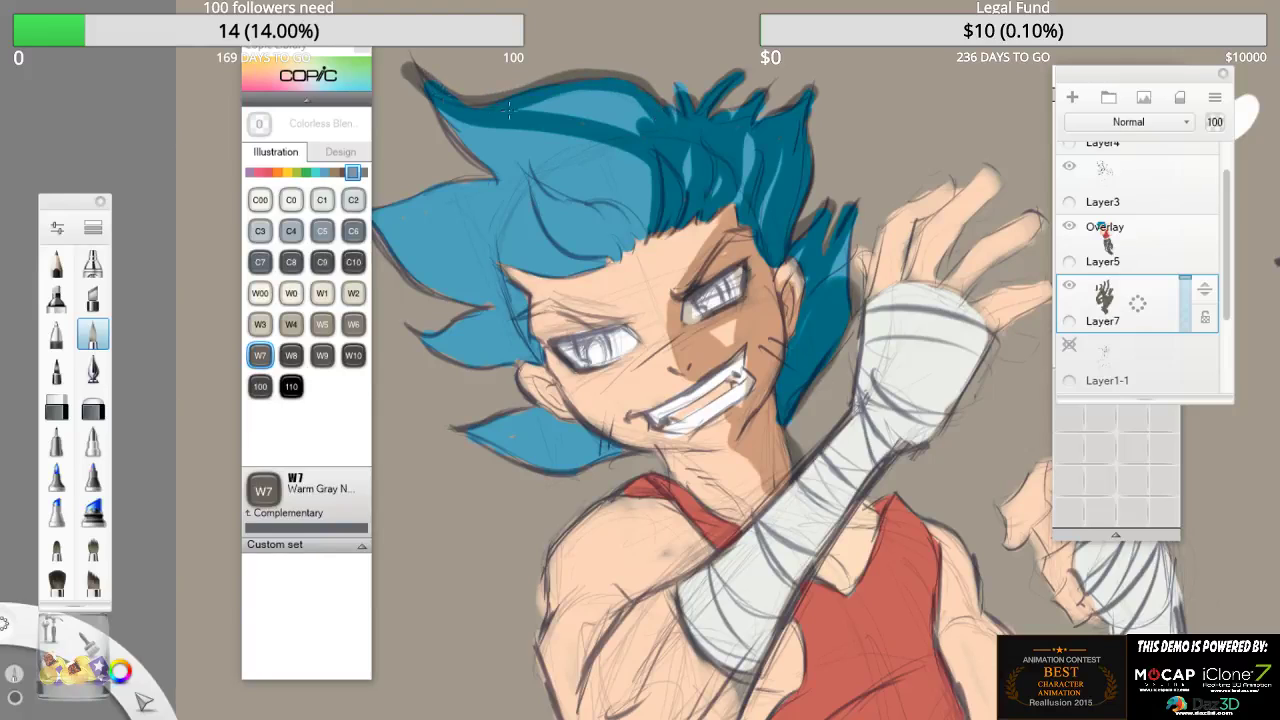
left_click_drag(506, 90, 621, 87)
left_click_drag(525, 104, 652, 118)
mouse_move(556, 198)
left_mouse_down()
mouse_move(641, 230)
mouse_move(530, 170)
mouse_move(648, 218)
mouse_move(450, 120)
mouse_move(648, 206)
left_mouse_up()
mouse_move(648, 196)
left_mouse_down()
mouse_move(600, 162)
mouse_move(486, 131)
mouse_move(648, 190)
left_mouse_up()
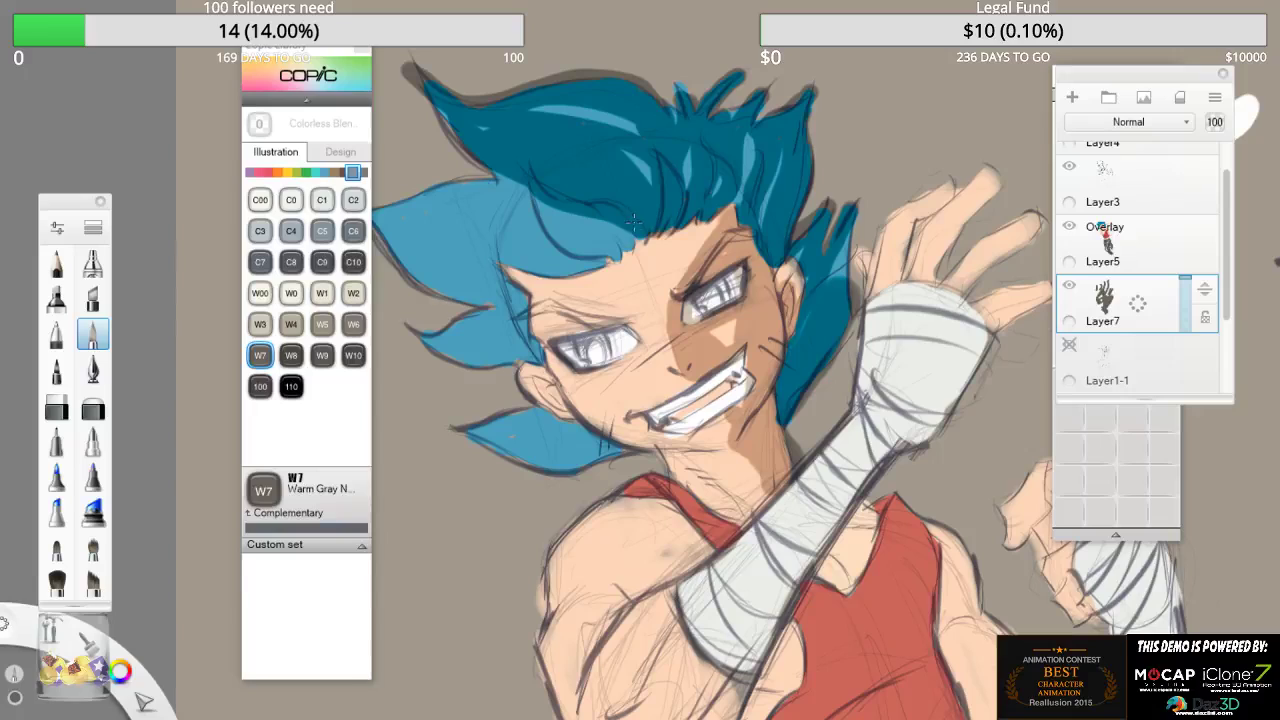
- Paint W7 shadow along the fringe's hairline, the temple and the undersides of the two lower hair spikes
mouse_move(632, 236)
left_mouse_down()
mouse_move(542, 187)
mouse_move(611, 250)
mouse_move(524, 263)
mouse_move(569, 262)
mouse_move(491, 254)
mouse_move(530, 314)
left_mouse_up()
left_click_drag(538, 360, 520, 305)
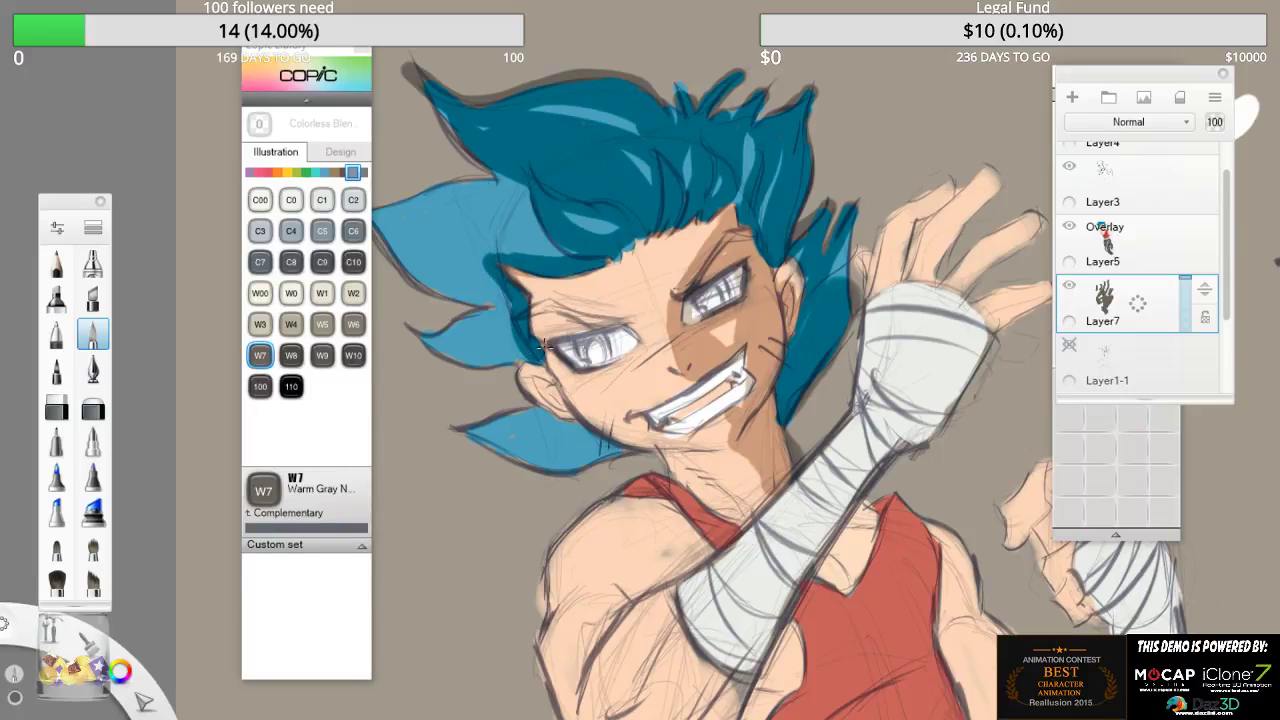
left_click_drag(562, 468, 622, 446)
mouse_move(548, 466)
left_mouse_down()
mouse_move(613, 450)
mouse_move(578, 428)
mouse_move(480, 434)
mouse_move(534, 450)
left_mouse_up()
mouse_move(448, 352)
left_mouse_down()
mouse_move(426, 336)
mouse_move(509, 348)
left_mouse_up()
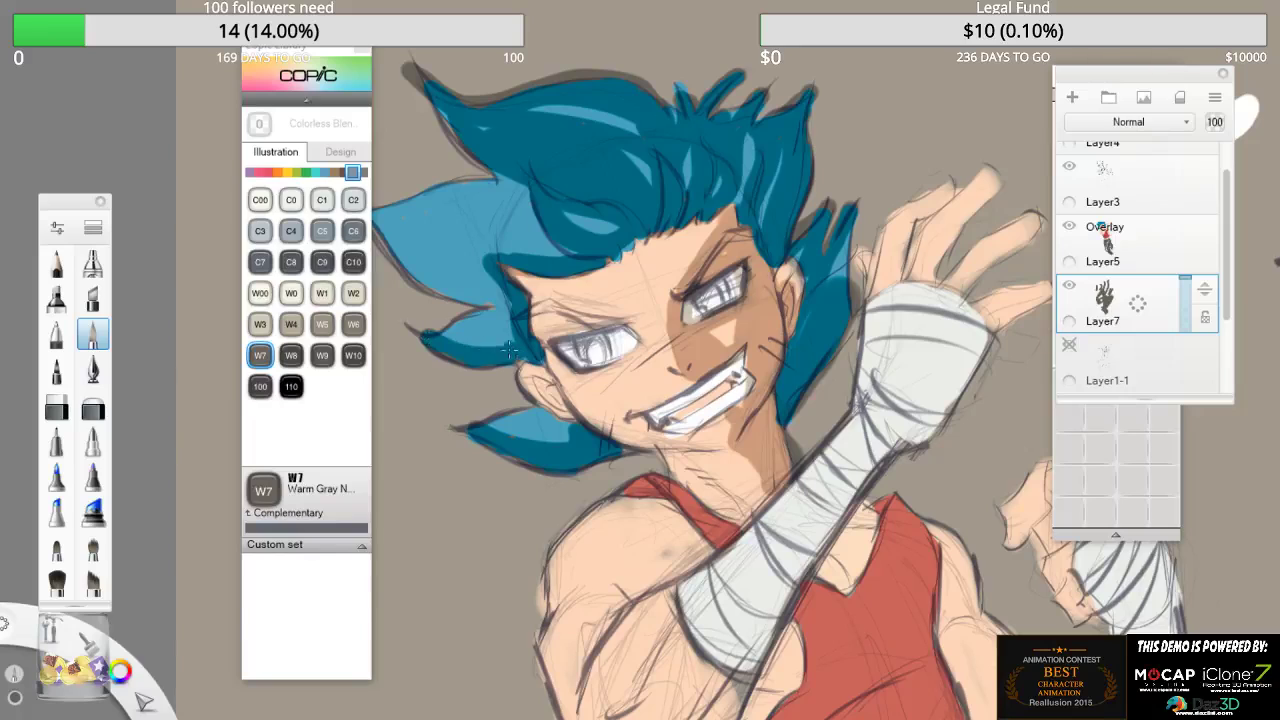
- Move the Copic Library clear of the hair, then shade the long side spike's lower edge and the small spike beneath it
left_click_drag(326, 50, 191, 63)
mouse_move(372, 211)
left_mouse_down()
mouse_move(438, 280)
mouse_move(482, 300)
left_mouse_up()
left_click_drag(384, 238, 498, 304)
left_click_drag(406, 240, 504, 290)
left_click_drag(390, 233, 448, 262)
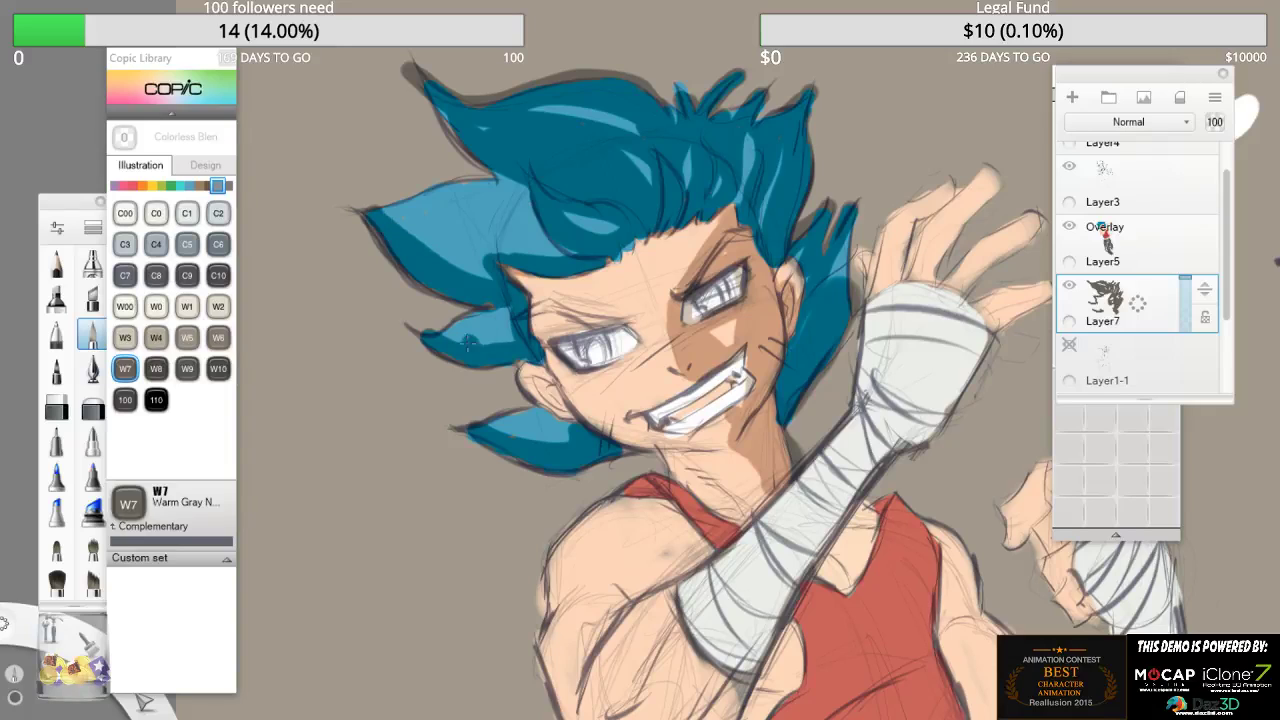
left_click_drag(428, 334, 503, 335)
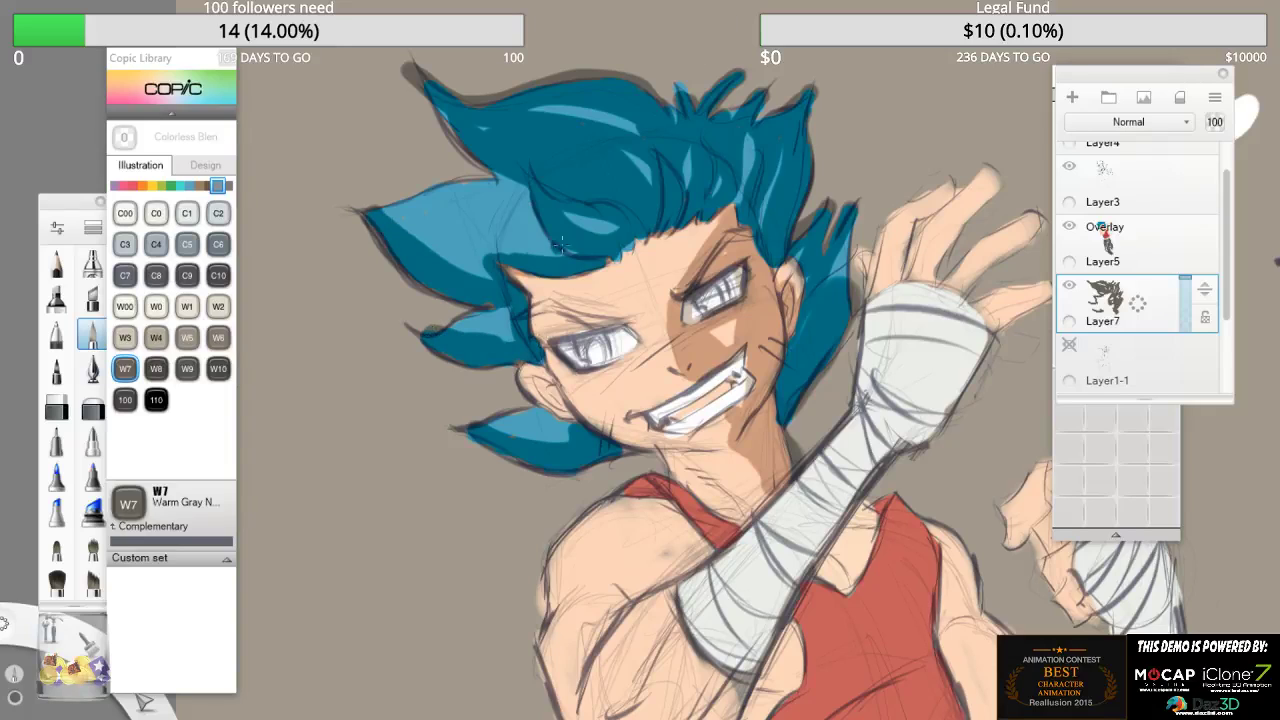
- Fill the rest of the long side spike with W7 shadow up to the fringe, keeping thin highlight streaks
mouse_move(422, 190)
left_mouse_down()
mouse_move(466, 238)
mouse_move(543, 256)
mouse_move(490, 230)
left_mouse_up()
mouse_move(428, 188)
left_mouse_down()
mouse_move(512, 196)
mouse_move(576, 254)
left_mouse_up()
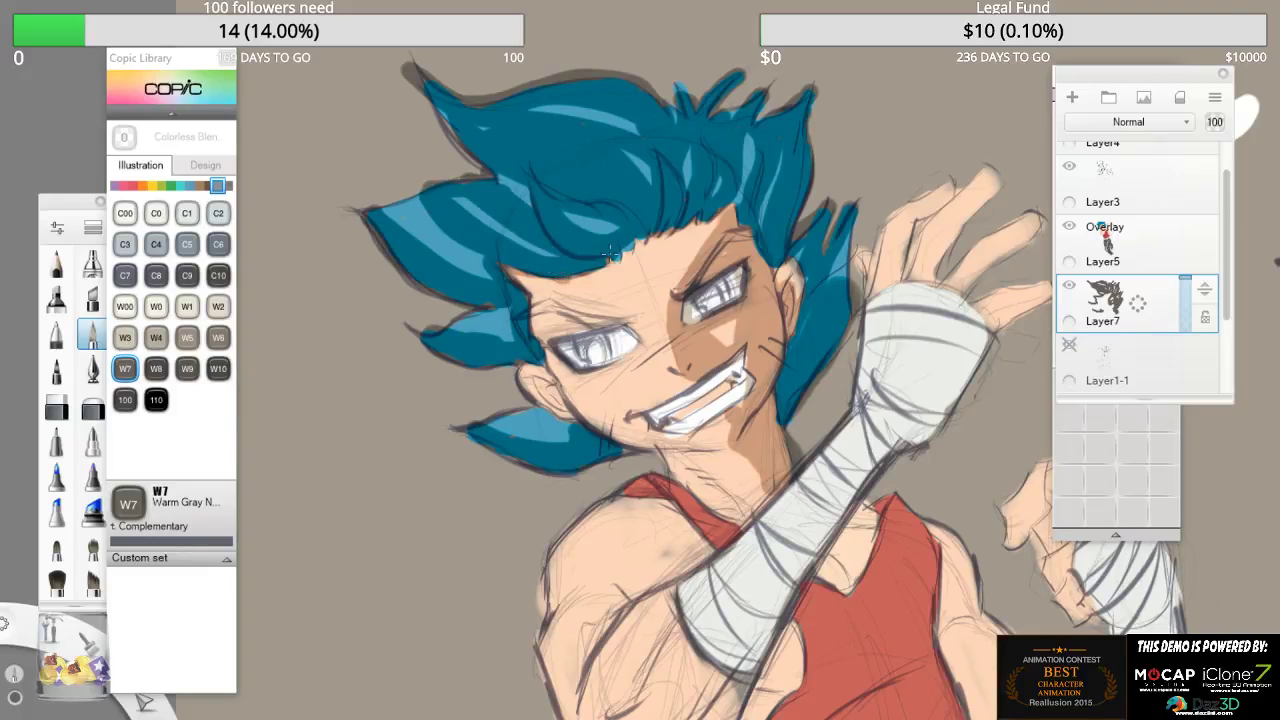
left_click_drag(500, 179, 528, 200)
left_click_drag(510, 258, 393, 198)
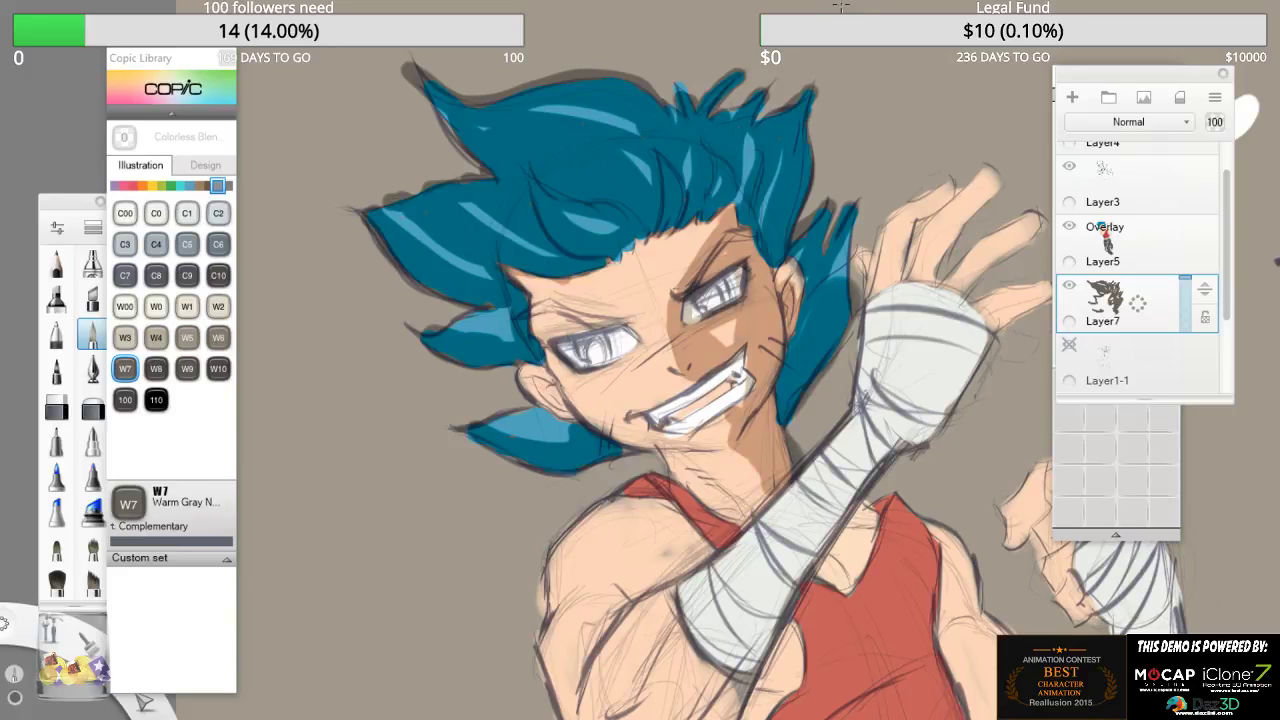
- Erase shadow from Layer7 to form highlights on the two lower spikes and along the long side spike's outer edge
key("e")
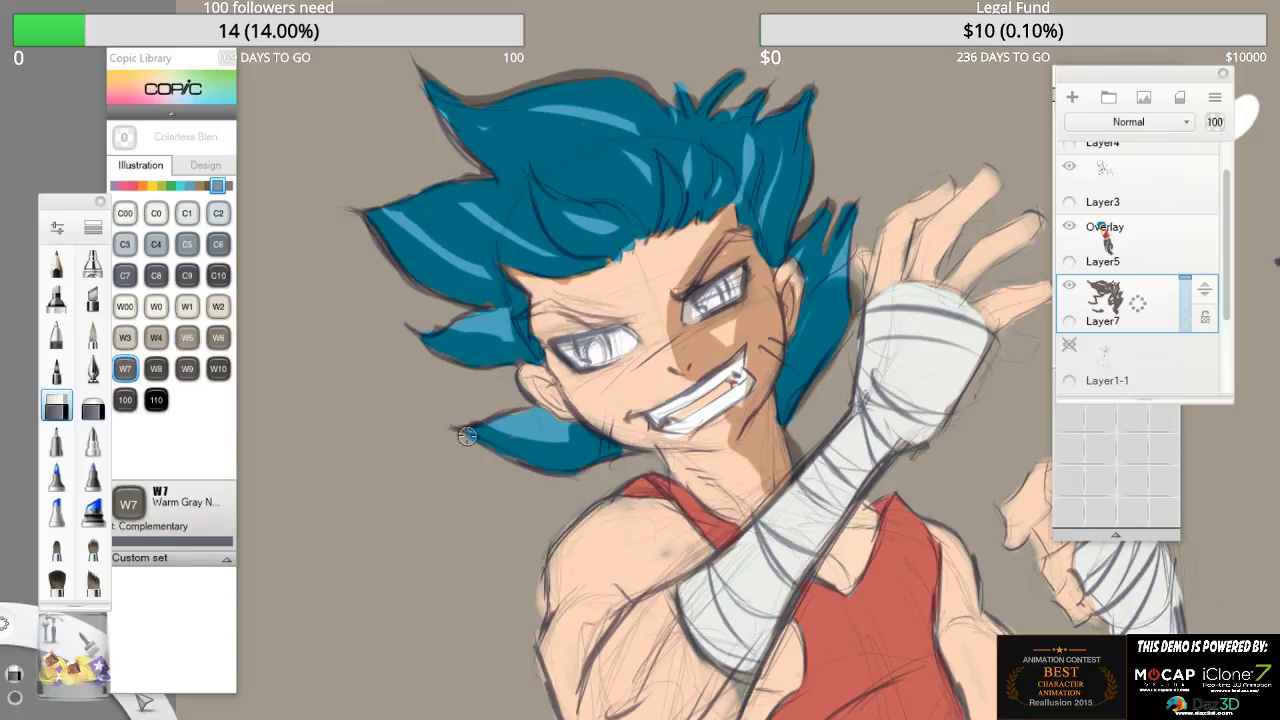
left_click_drag(473, 428, 572, 439)
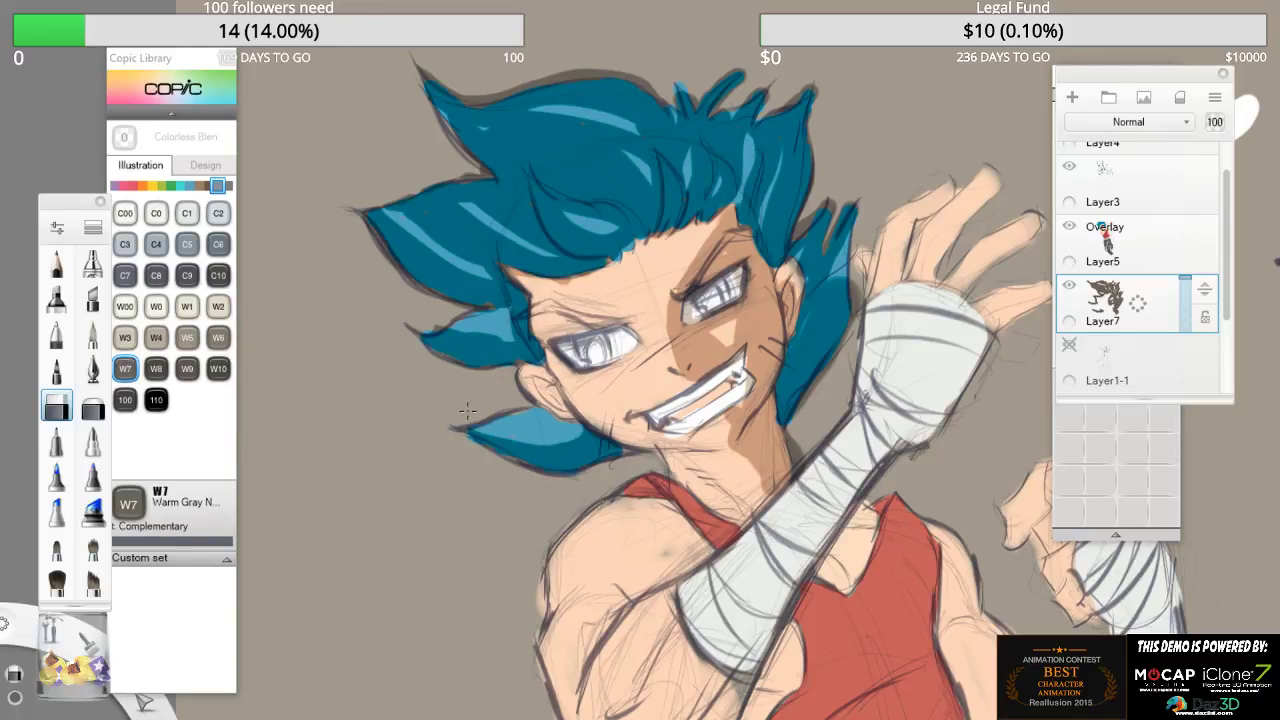
left_click_drag(508, 333, 438, 334)
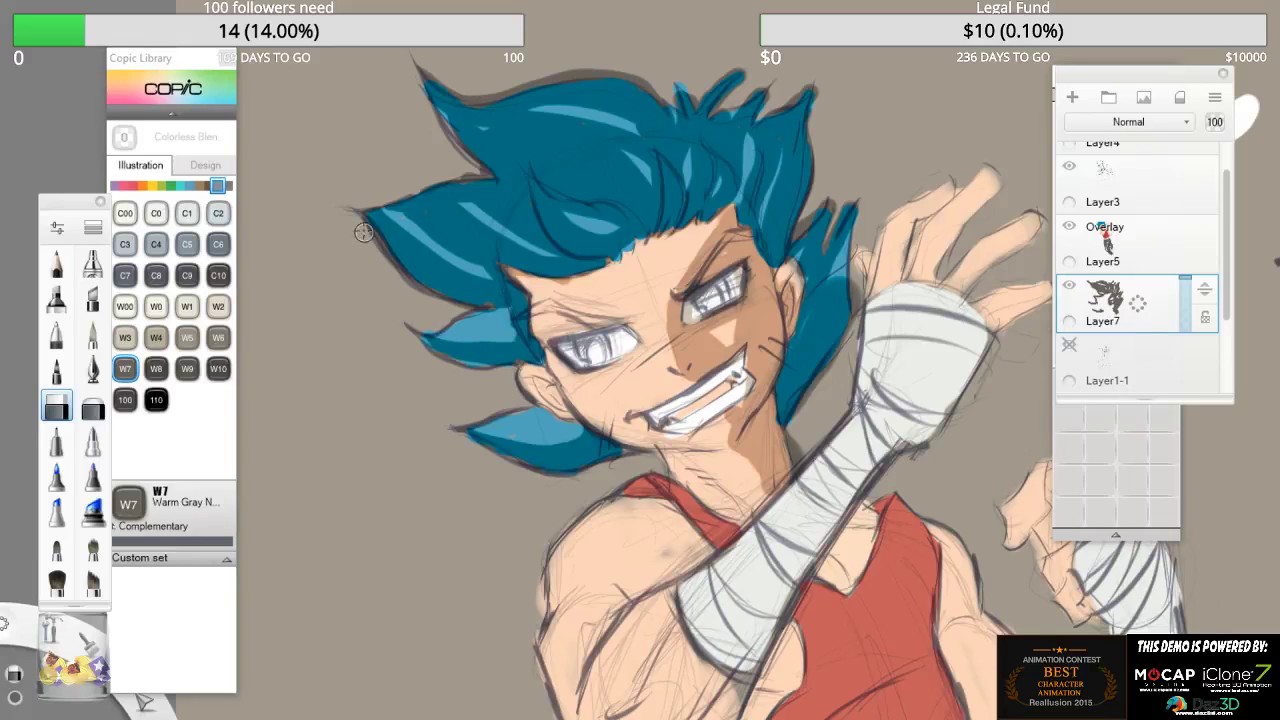
mouse_move(368, 220)
left_mouse_down()
mouse_move(404, 264)
mouse_move(466, 293)
left_mouse_up()
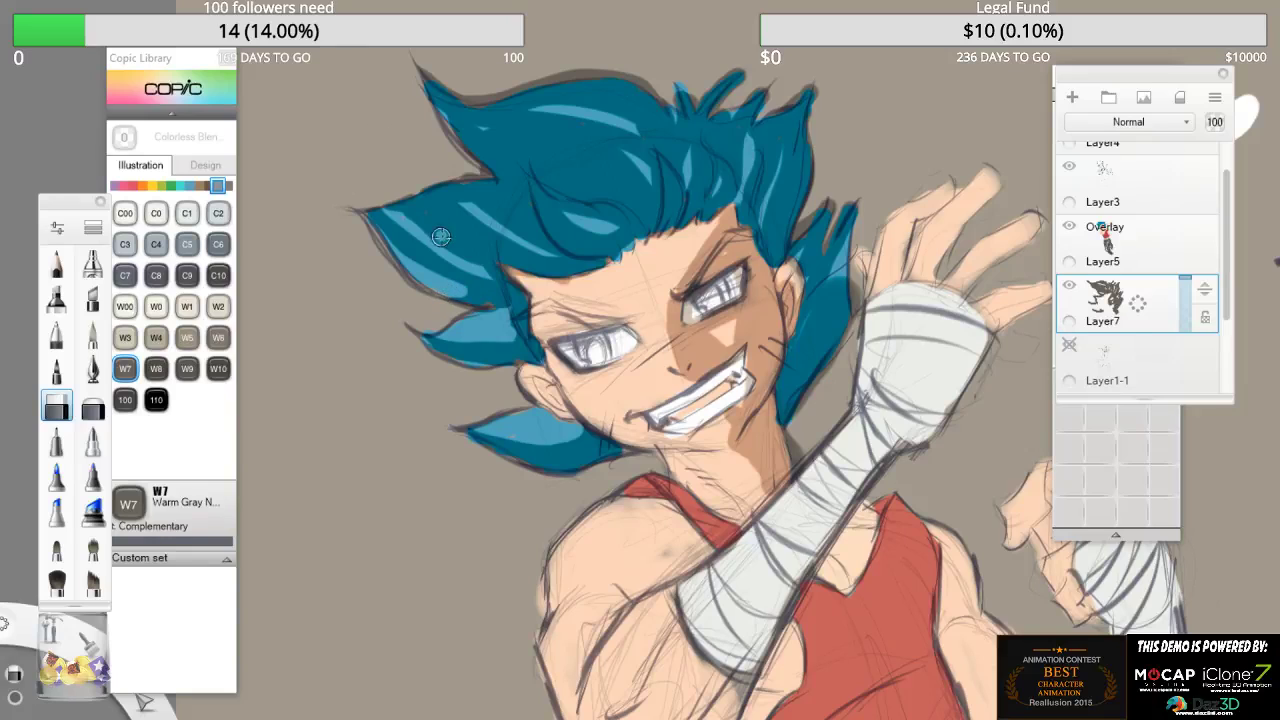
mouse_move(422, 81)
left_mouse_down()
mouse_move(501, 181)
mouse_move(422, 81)
left_mouse_up()
mouse_move(483, 179)
left_mouse_down()
mouse_move(442, 180)
mouse_move(414, 201)
mouse_move(430, 238)
mouse_move(482, 262)
mouse_move(398, 206)
mouse_move(407, 243)
left_mouse_up()
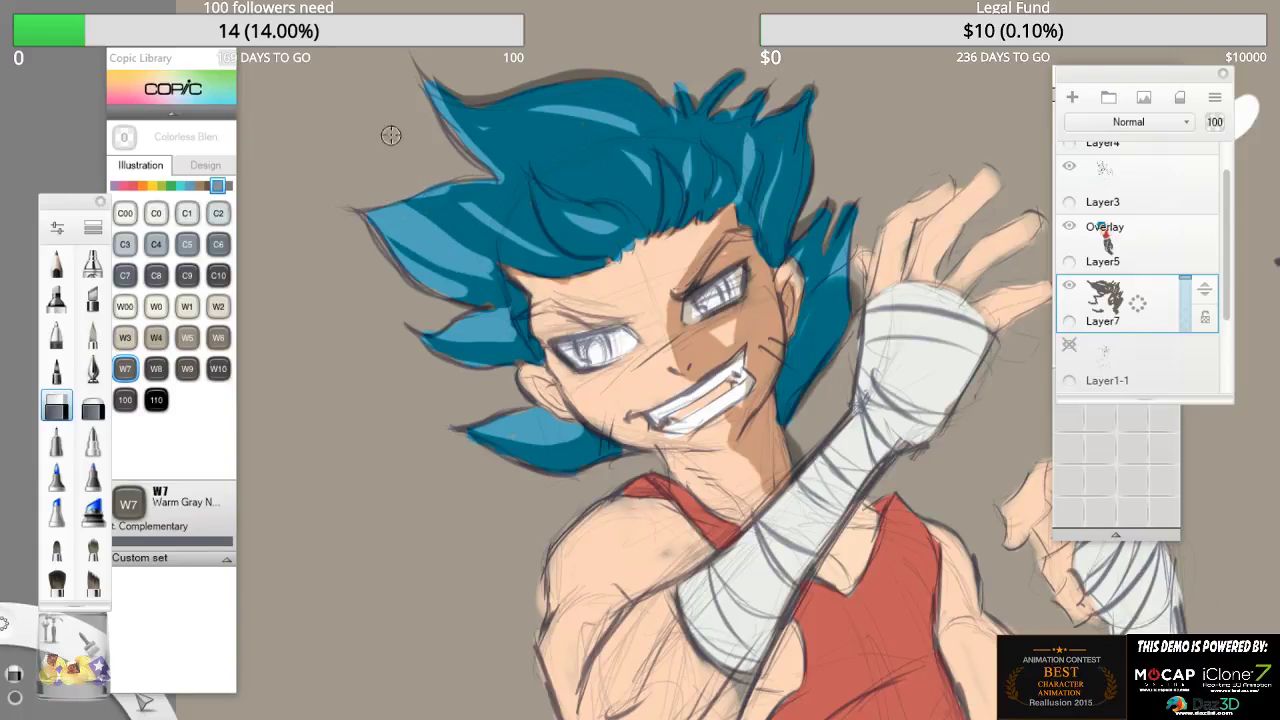
- Erase more shadow to form highlights on the top spike, the crown strands, the spikes behind the ear and the lowest spike
left_click_drag(430, 85, 523, 186)
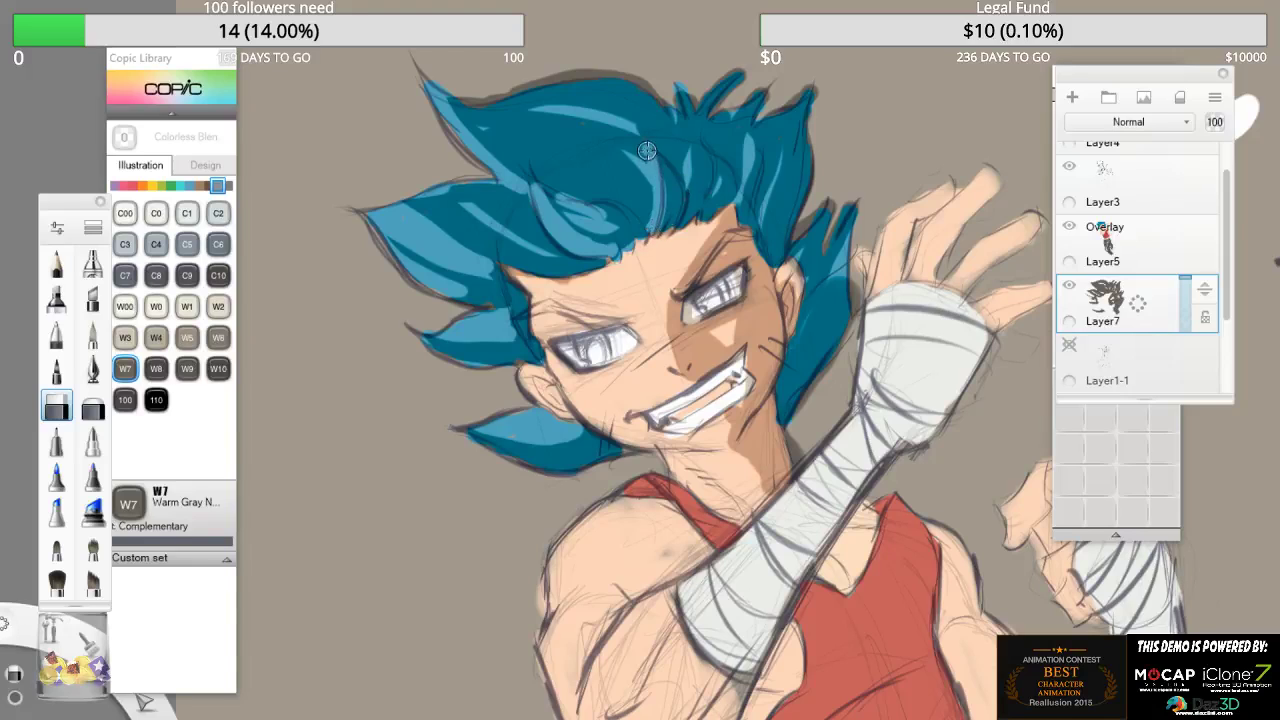
mouse_move(651, 181)
left_mouse_down()
mouse_move(598, 141)
mouse_move(650, 183)
mouse_move(558, 132)
left_mouse_up()
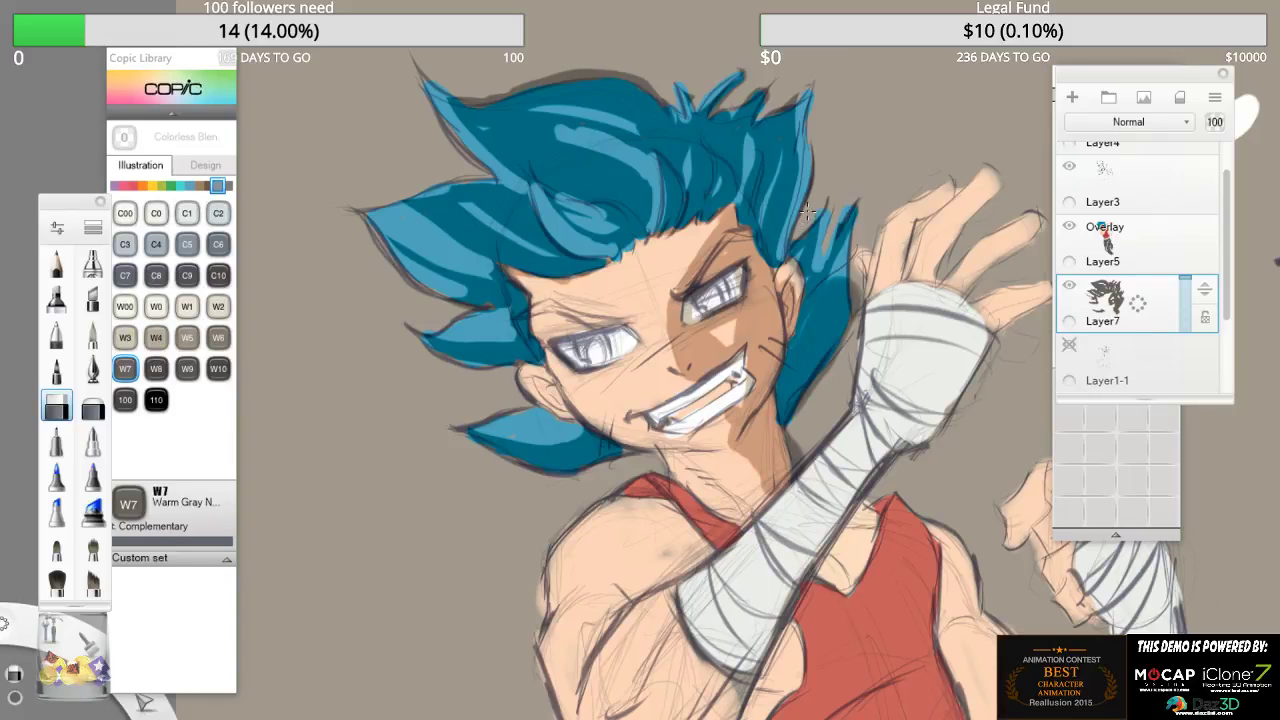
mouse_move(854, 212)
left_mouse_down()
mouse_move(847, 296)
mouse_move(849, 243)
mouse_move(804, 382)
left_mouse_up()
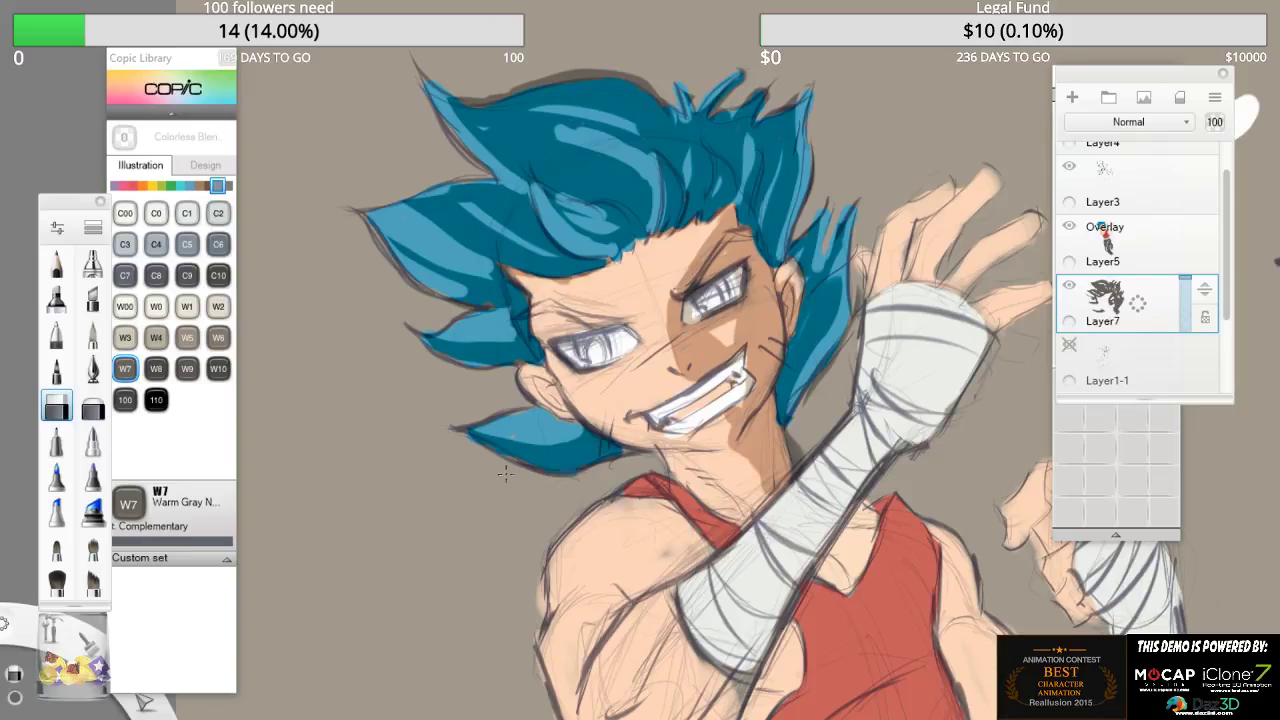
left_click_drag(562, 477, 634, 462)
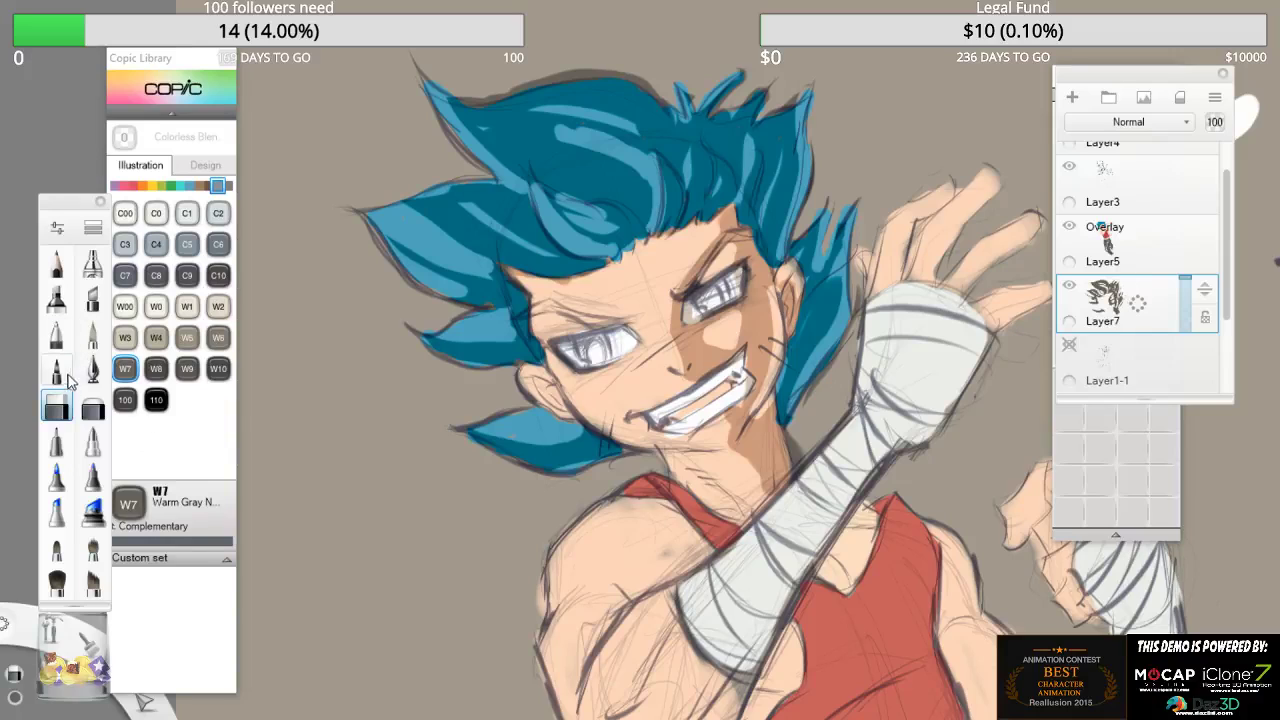
- Switch to the Marker brush and soften the W7 shadow edges on the jaw, behind the ear and across the crown
left_click(57, 298)
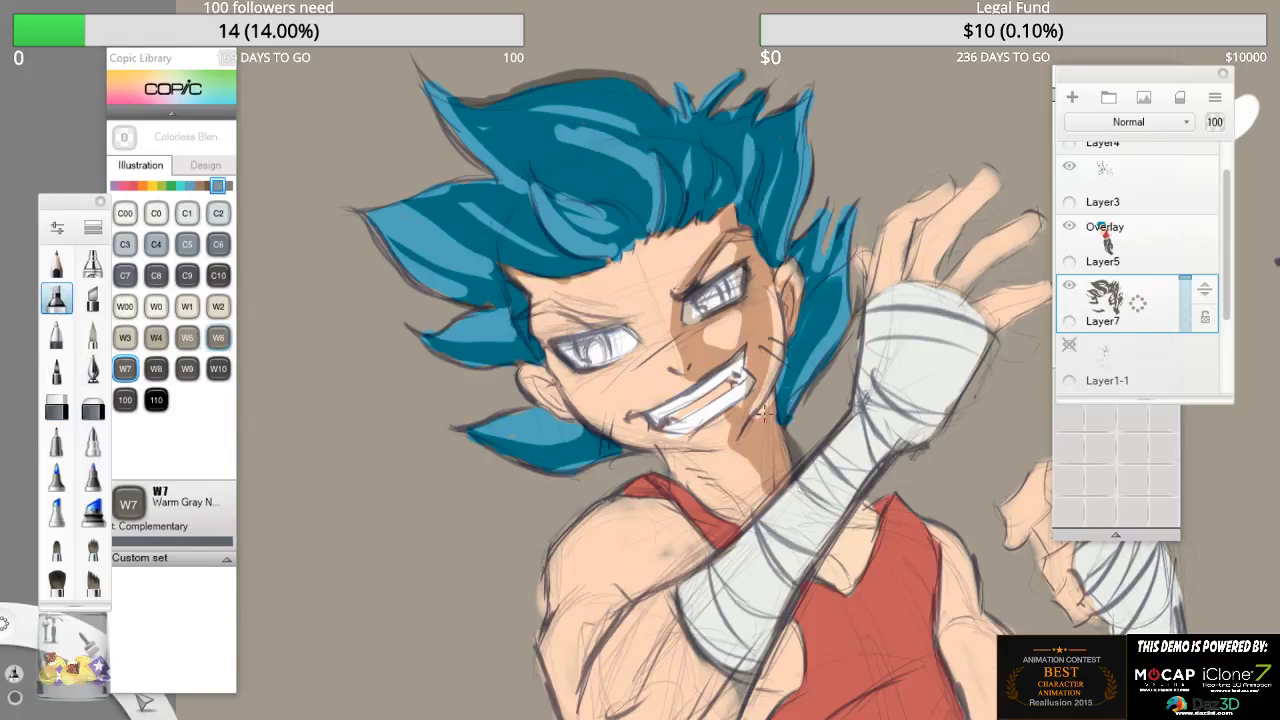
mouse_move(761, 414)
left_mouse_down()
mouse_move(795, 400)
mouse_move(825, 344)
mouse_move(815, 333)
left_mouse_up()
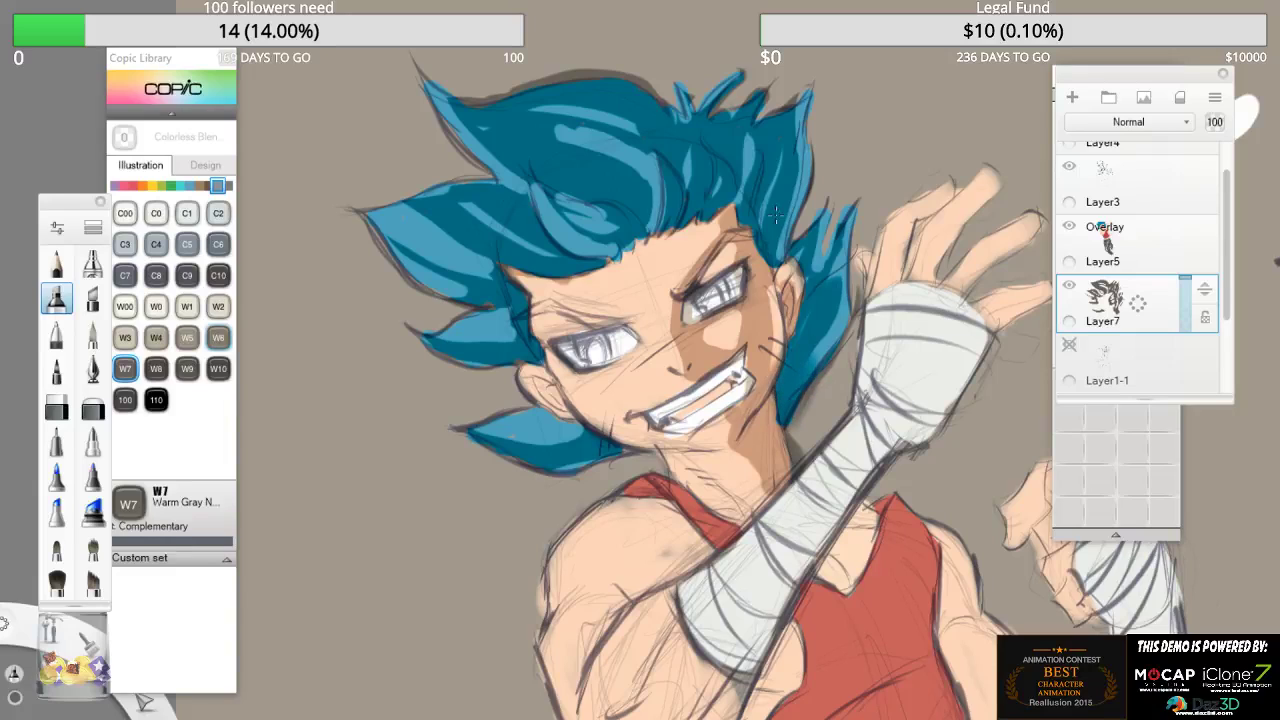
mouse_move(780, 254)
left_mouse_down()
mouse_move(778, 177)
mouse_move(742, 140)
left_mouse_up()
mouse_move(660, 220)
left_mouse_down()
mouse_move(646, 146)
mouse_move(642, 207)
mouse_move(540, 157)
left_mouse_up()
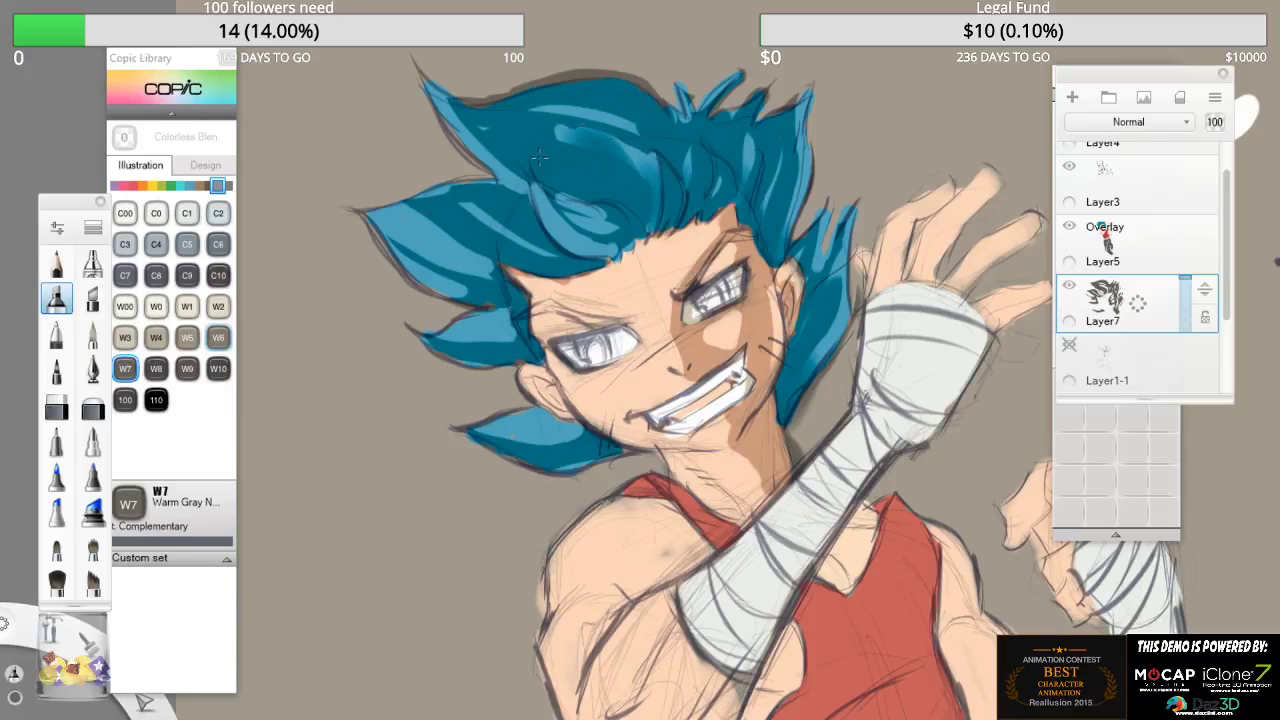
- Soften the W7 shadow edges across the long side spike and the two lower spikes with the Marker brush
mouse_move(596, 235)
left_mouse_down()
mouse_move(531, 163)
mouse_move(603, 230)
mouse_move(537, 236)
mouse_move(556, 244)
mouse_move(483, 190)
mouse_move(564, 261)
mouse_move(496, 272)
mouse_move(432, 234)
mouse_move(504, 280)
mouse_move(427, 234)
mouse_move(497, 283)
mouse_move(399, 228)
mouse_move(471, 291)
left_mouse_up()
left_click_drag(517, 330, 470, 328)
mouse_move(578, 414)
left_mouse_down()
mouse_move(560, 430)
mouse_move(577, 440)
left_mouse_up()
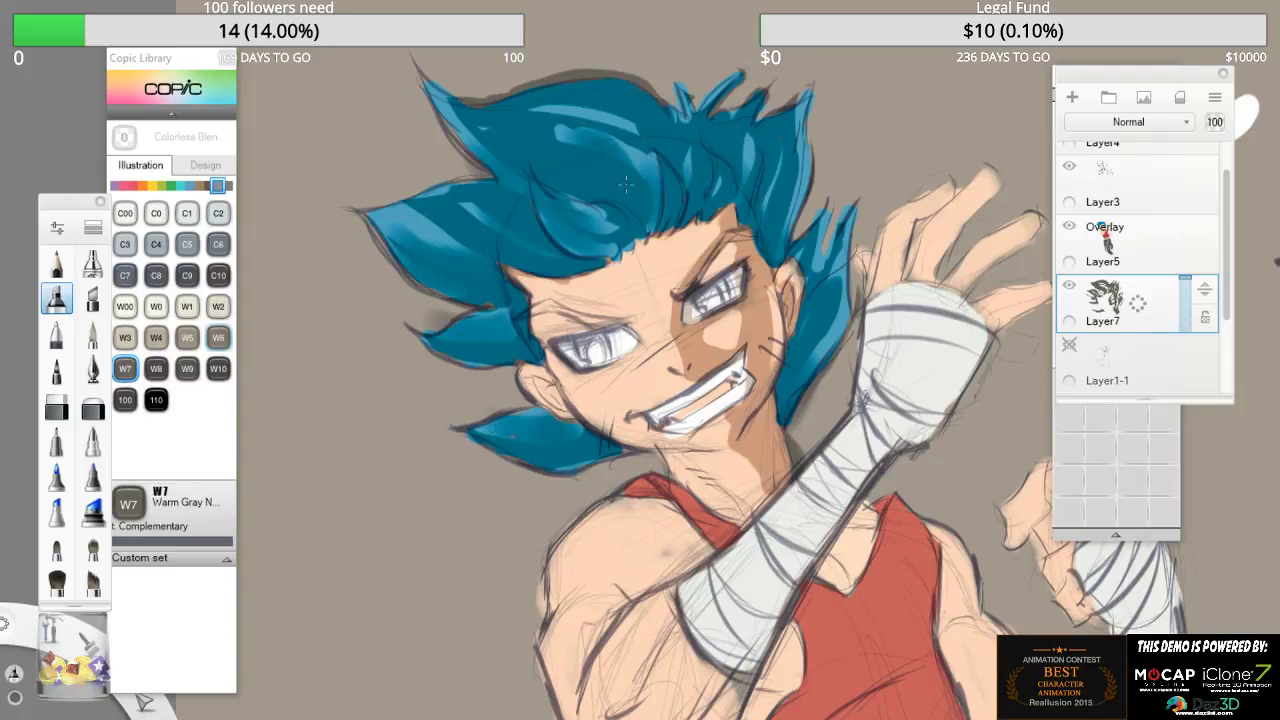
- Switch to a finer brush with W0 Warm Gray and paint bright highlights on the crown, the side and lower spikes, and behind the ear
left_click(92, 330)
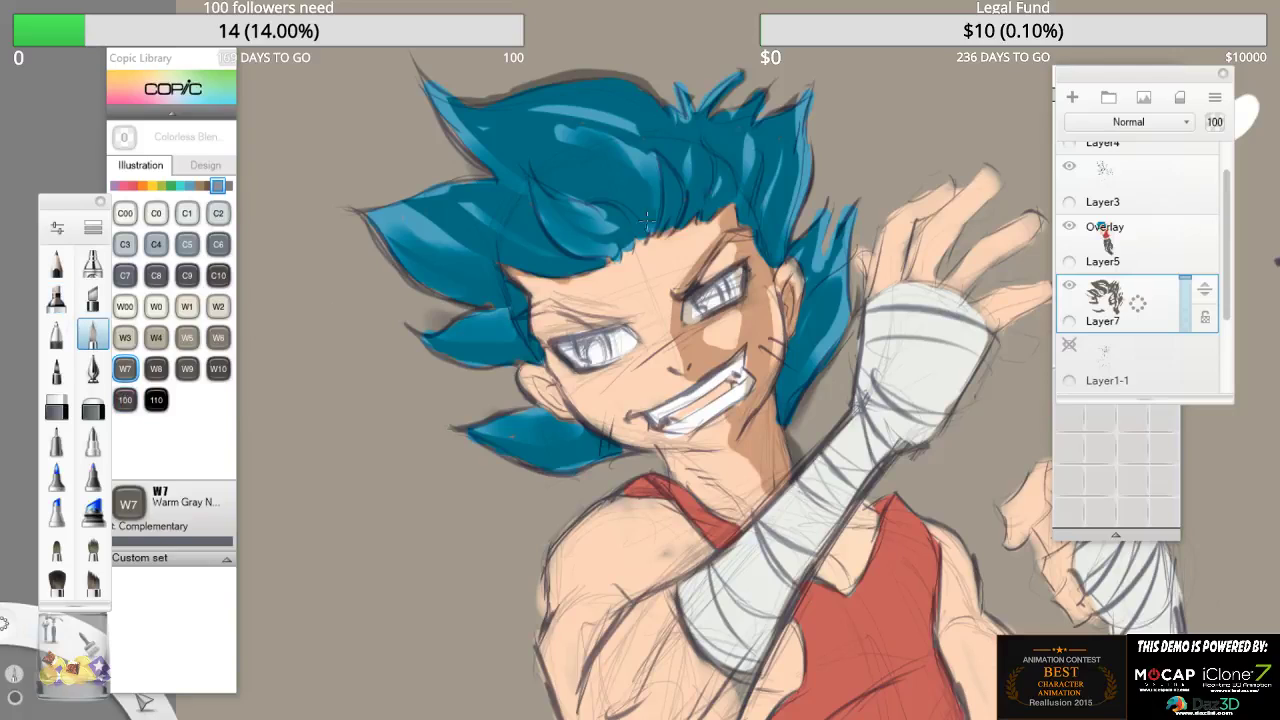
left_click(155, 308)
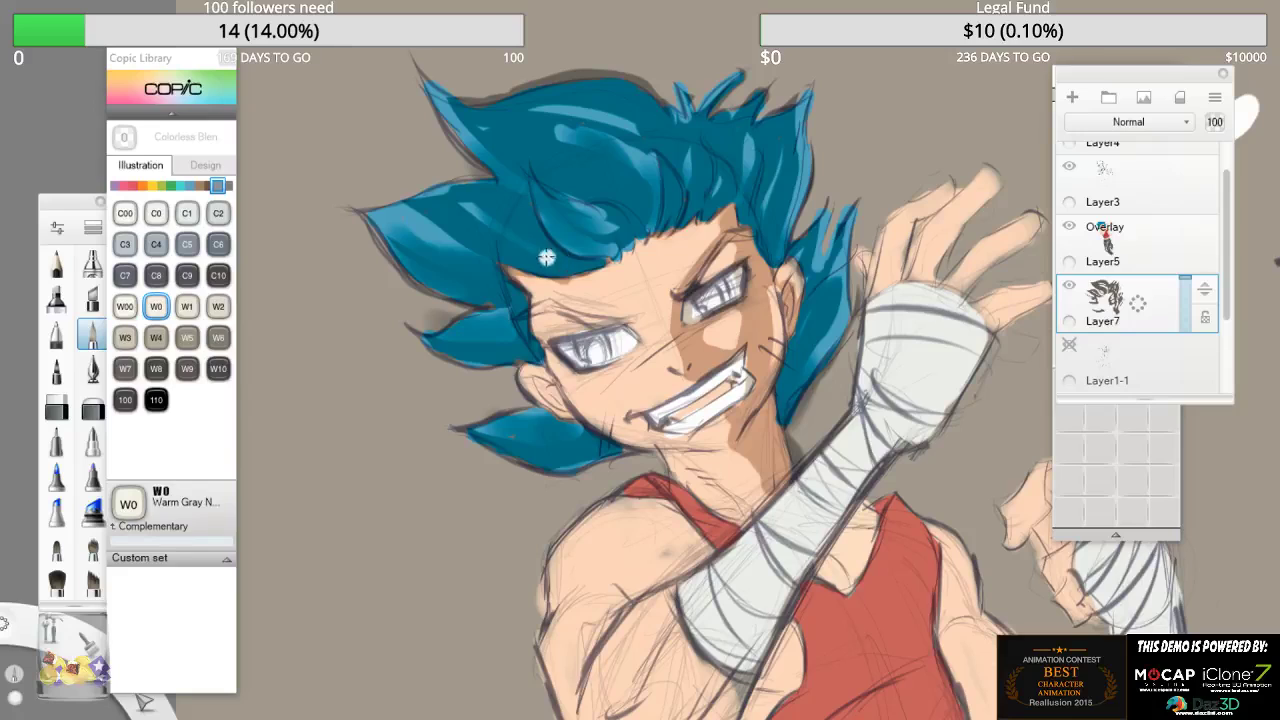
left_click_drag(479, 213, 525, 243)
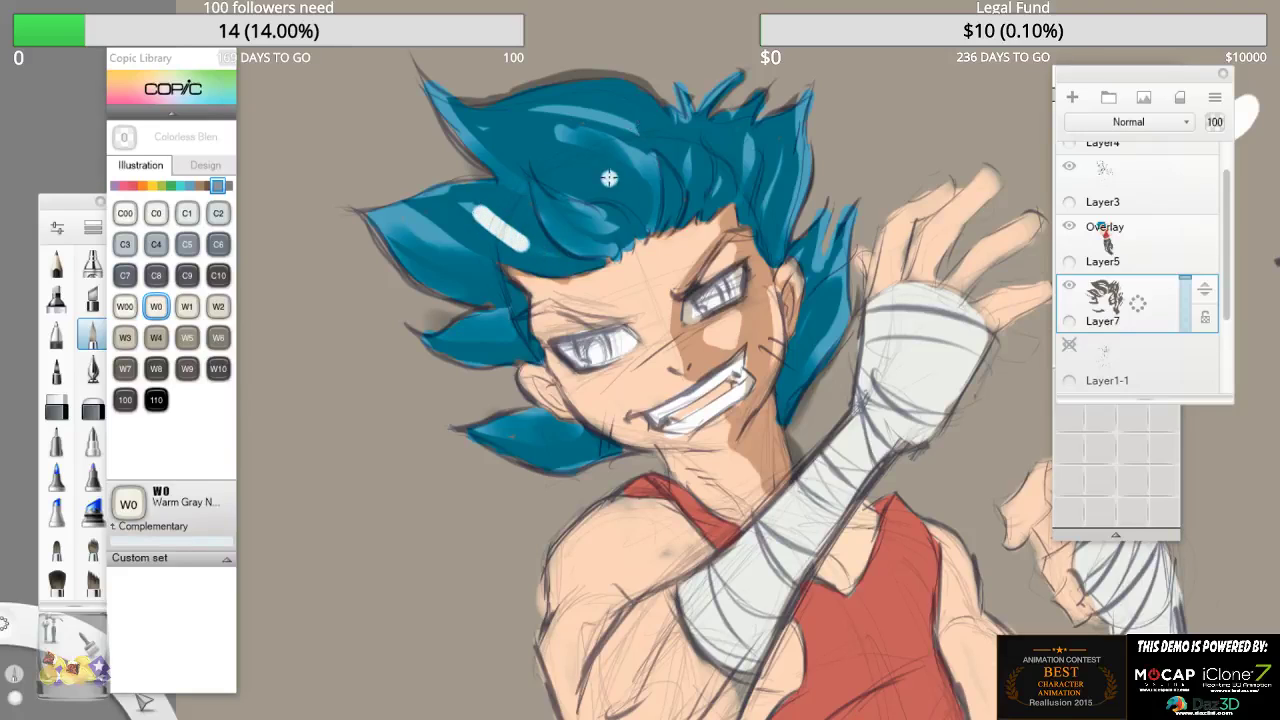
left_click_drag(607, 138, 620, 149)
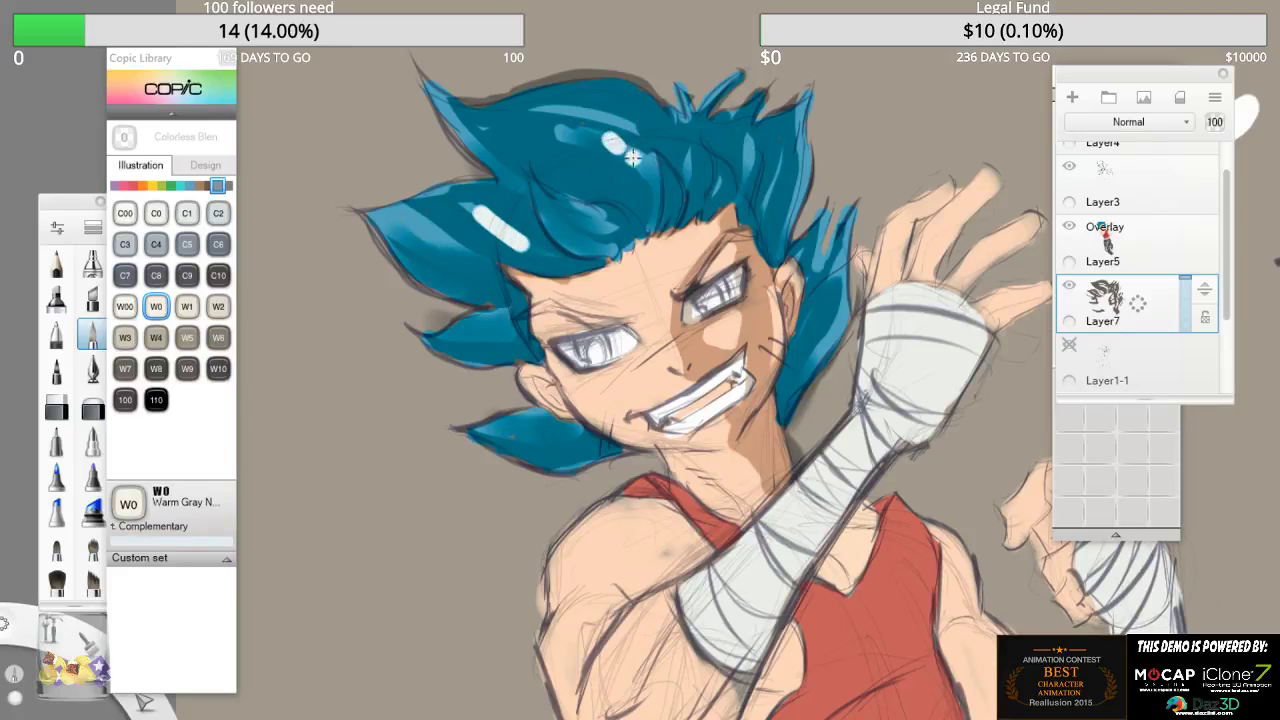
left_click(818, 264)
left_click_drag(480, 334, 494, 336)
left_click_drag(421, 228, 434, 238)
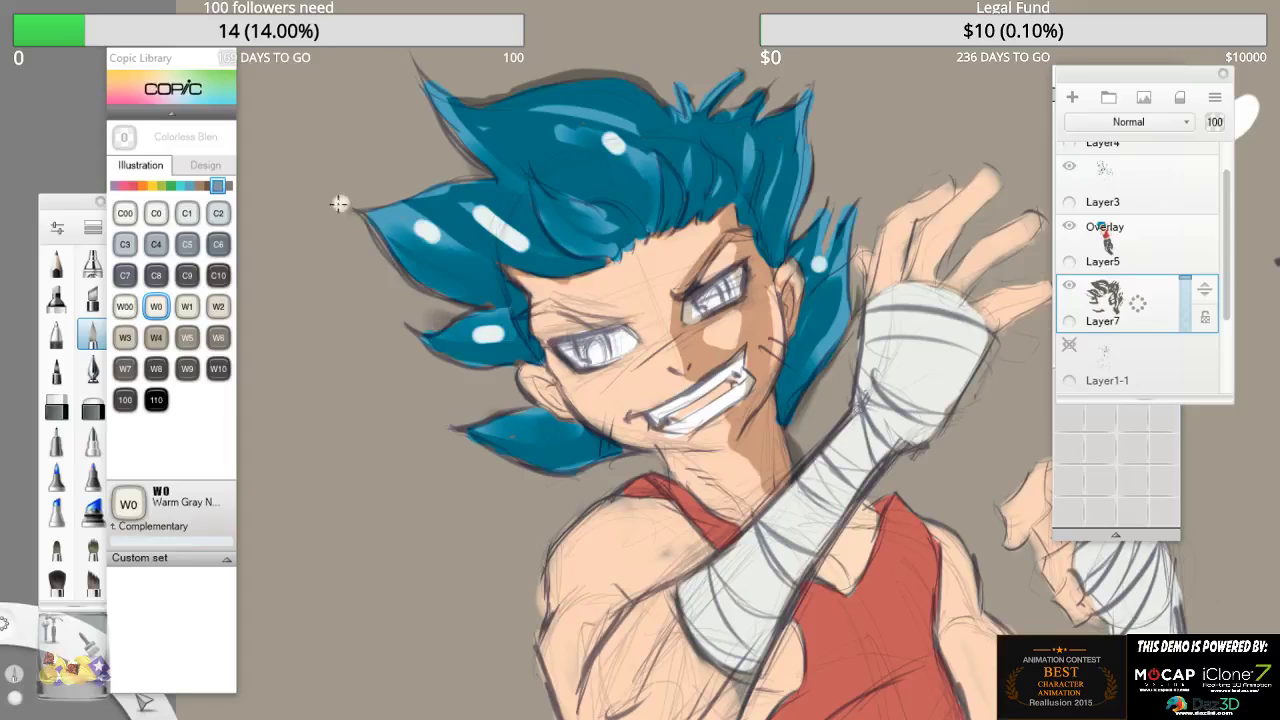
left_click_drag(527, 430, 490, 428)
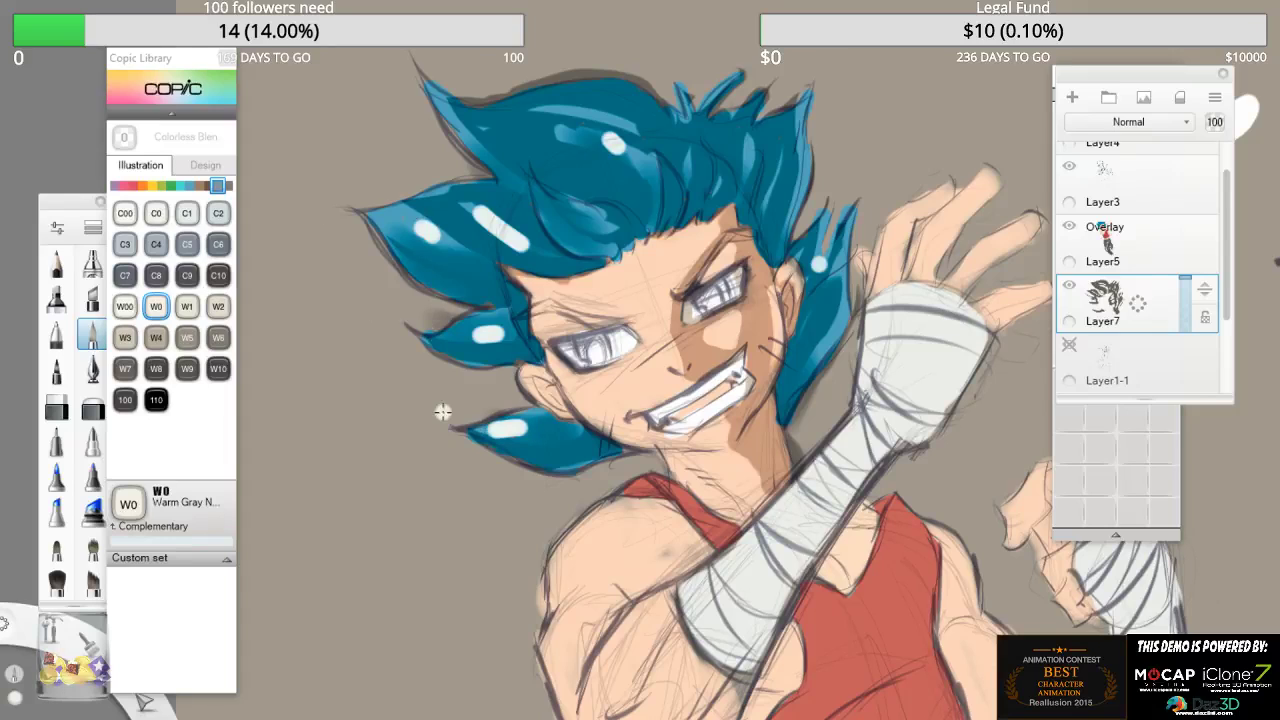
- Paint W0 highlights on the shaded side of the face: the cheek, ear, jaw edge, nose tip and chin
key("space")
left_click(720, 127)
mouse_move(721, 332)
left_mouse_down()
mouse_move(744, 322)
mouse_move(772, 340)
left_mouse_up()
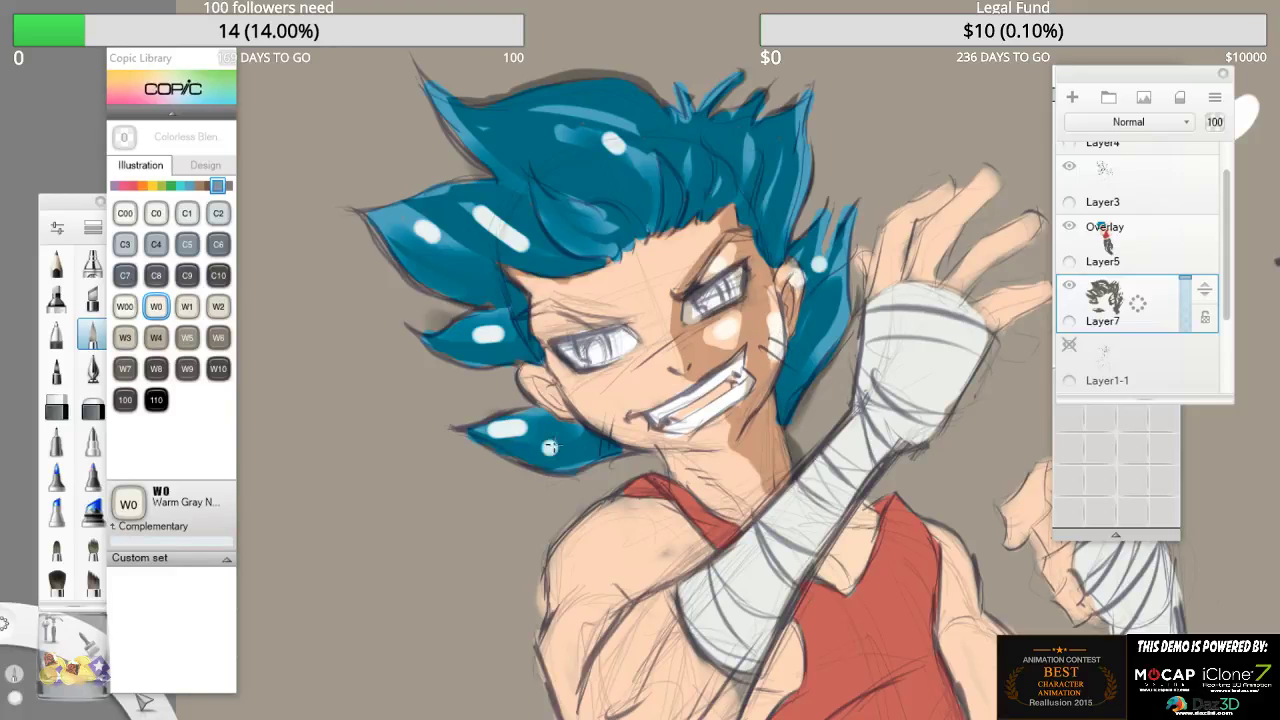
scroll(859, 220, "down", 2)
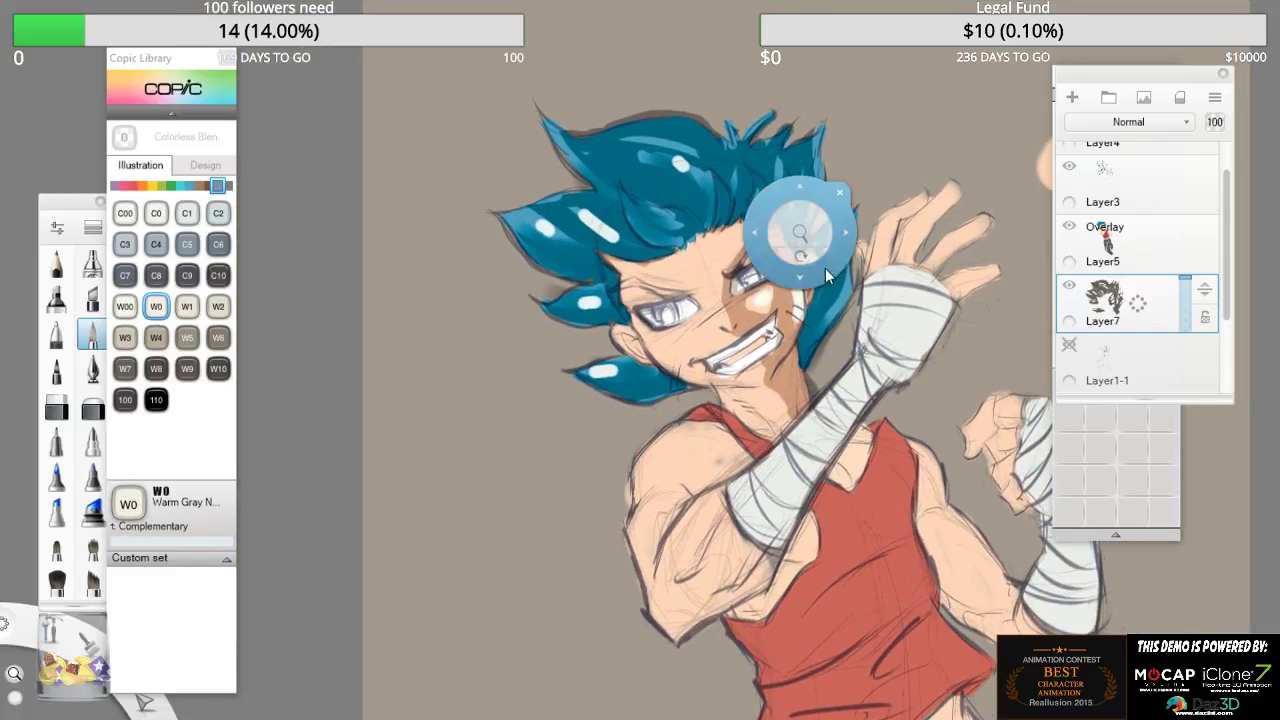
left_click_drag(825, 275, 781, 160)
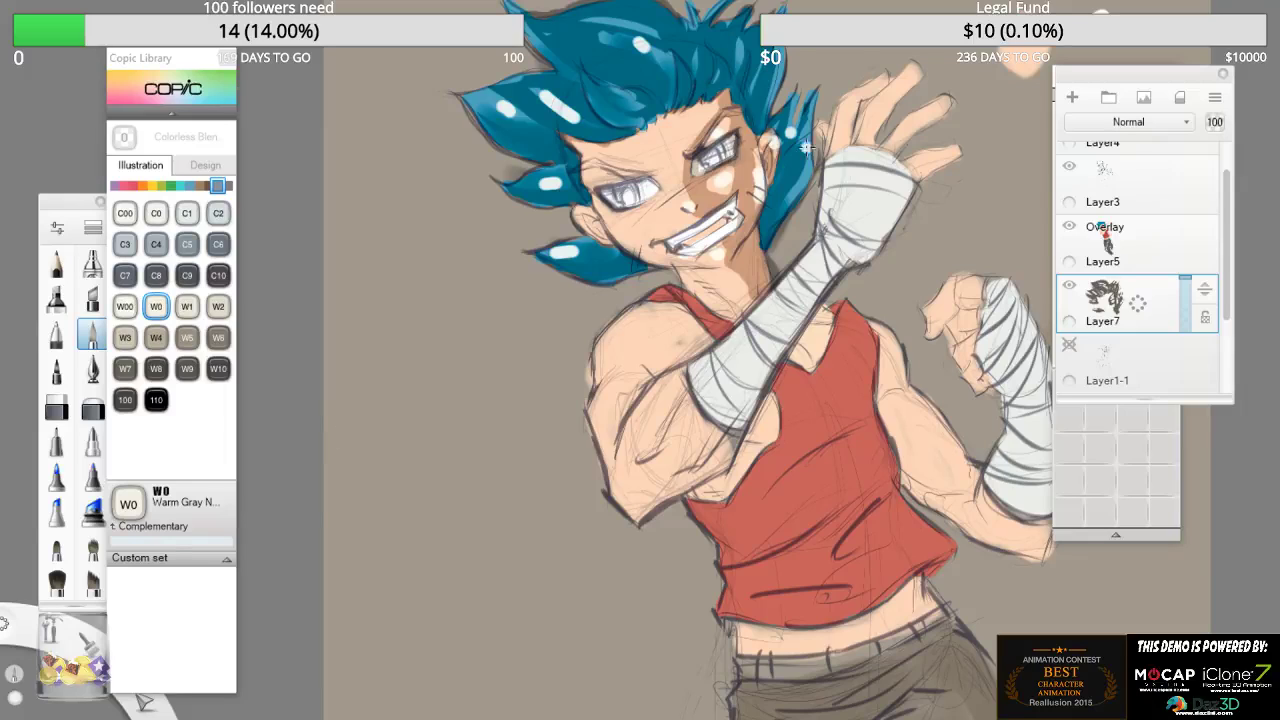
- Color both irises with BG02 New Blue on the Overlay layer, Layer5, and lighten them with BG90 Gray Sky
left_click(1143, 250)
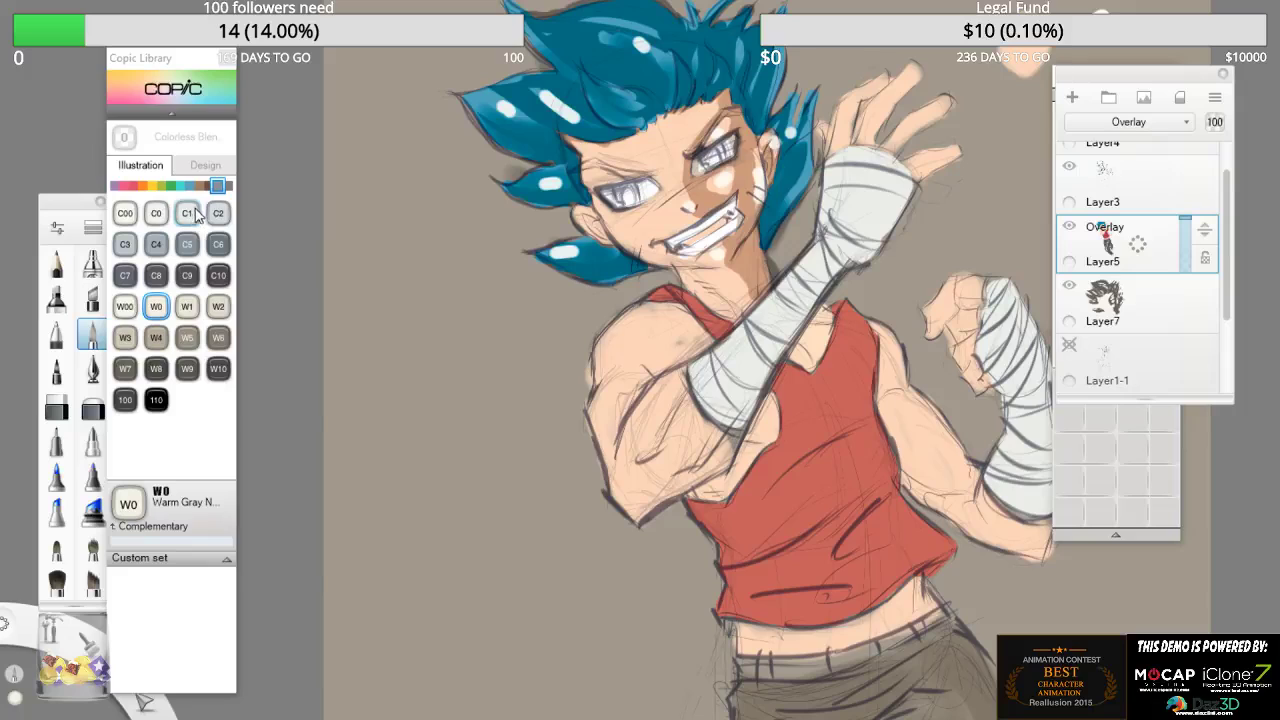
left_click(179, 186)
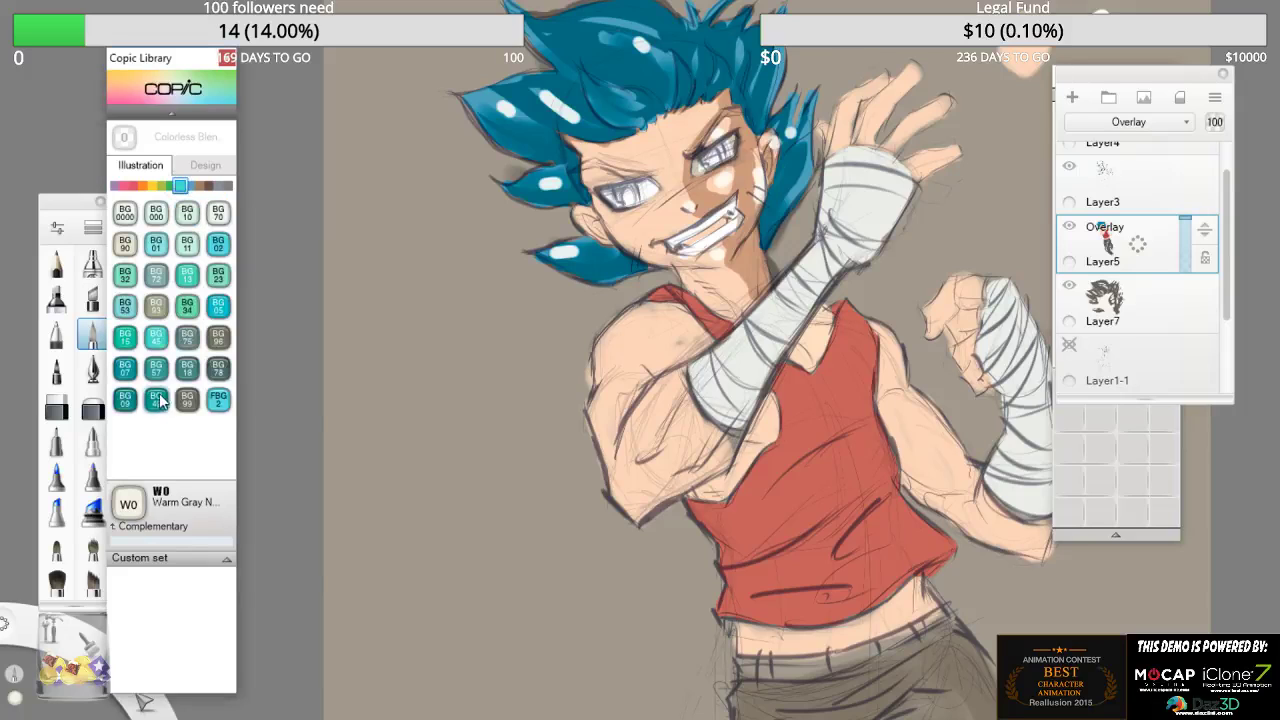
left_click(218, 243)
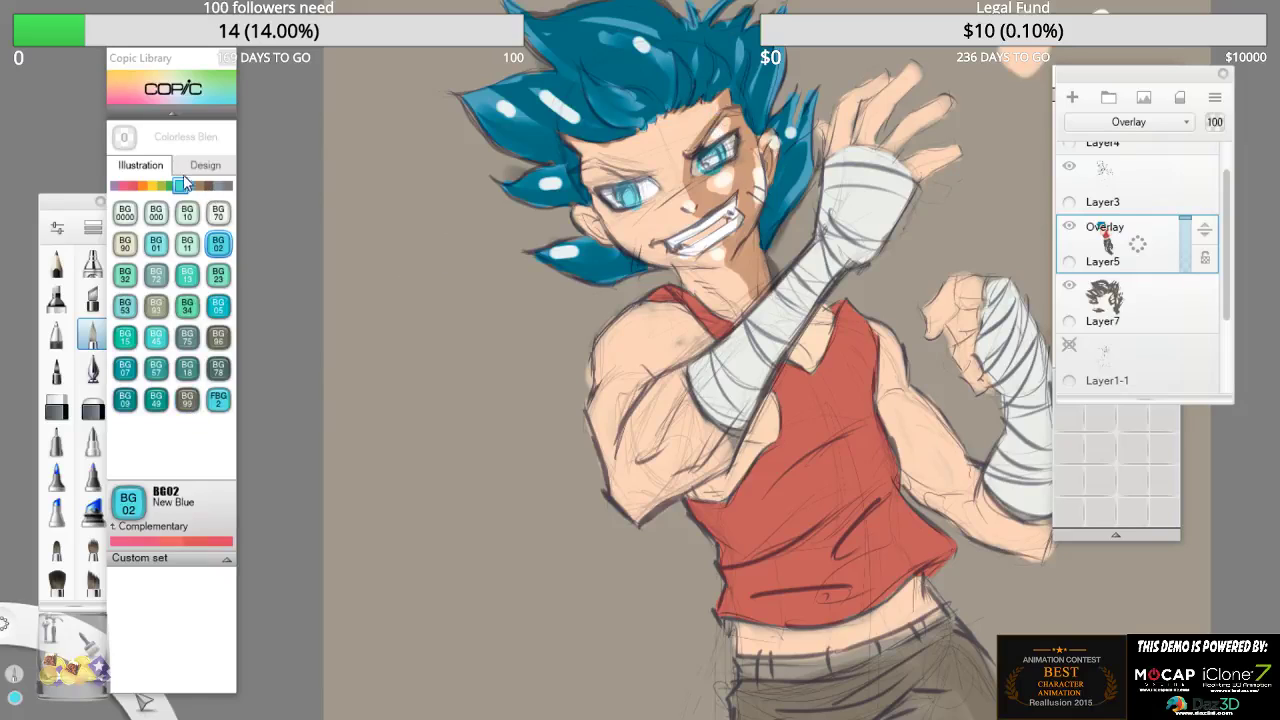
left_click(125, 243)
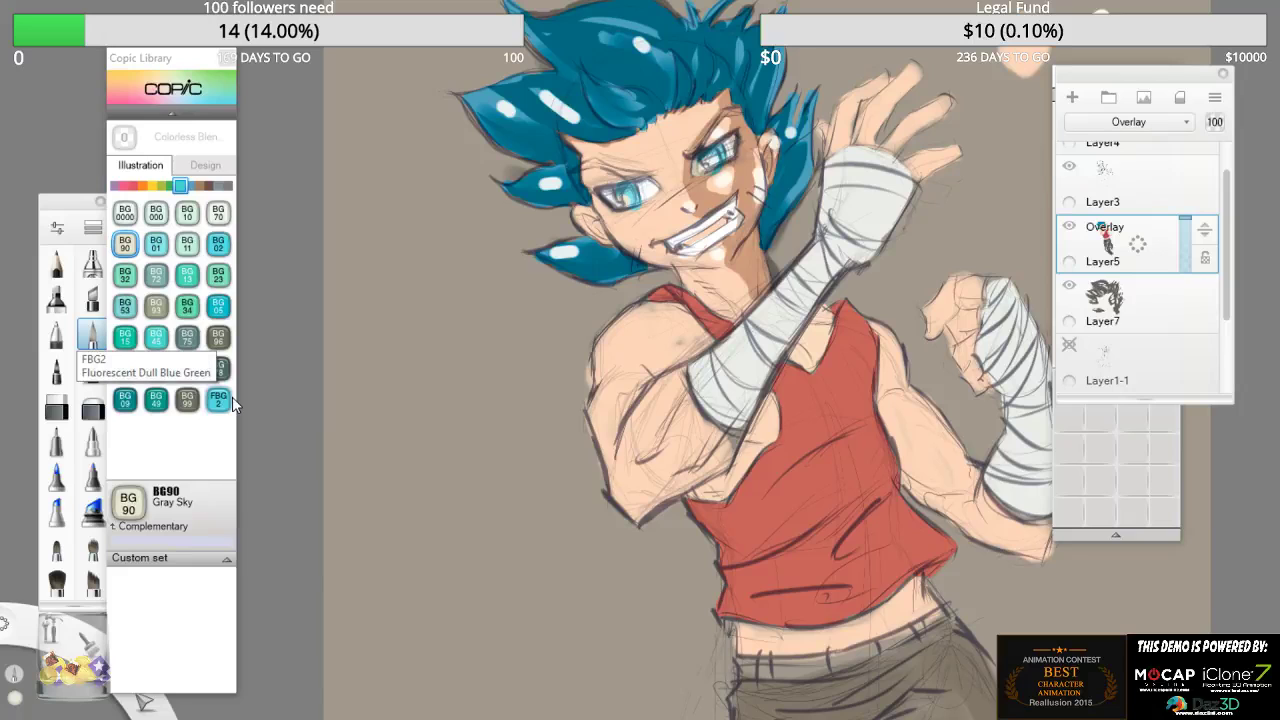
- Toggle the Overlay color layer to compare the shading with and without it, leave it hidden and select Layer7
left_click(1069, 227)
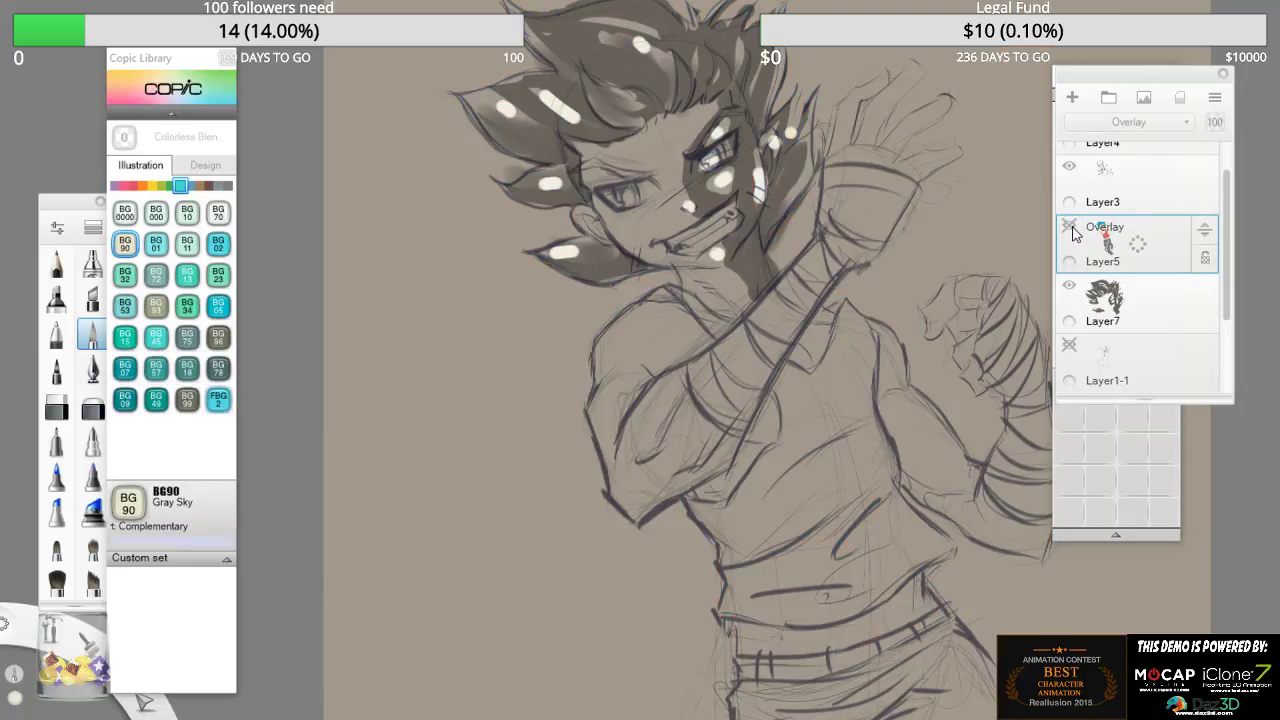
left_click(1069, 227)
left_click(1069, 227)
left_click(1069, 227)
left_click(1069, 227)
left_click(1115, 305)
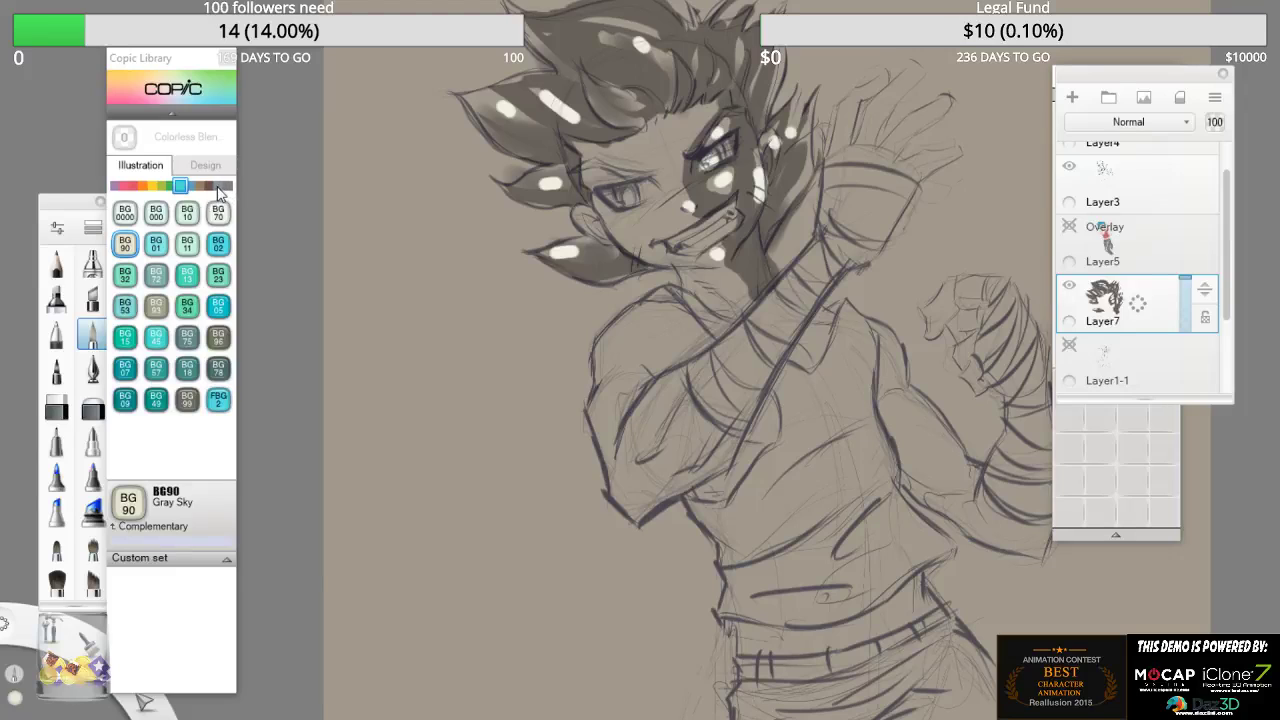
- Browse the Copic color families, bring up the toner and neutral grays, and look through the lower layers
left_click(190, 186)
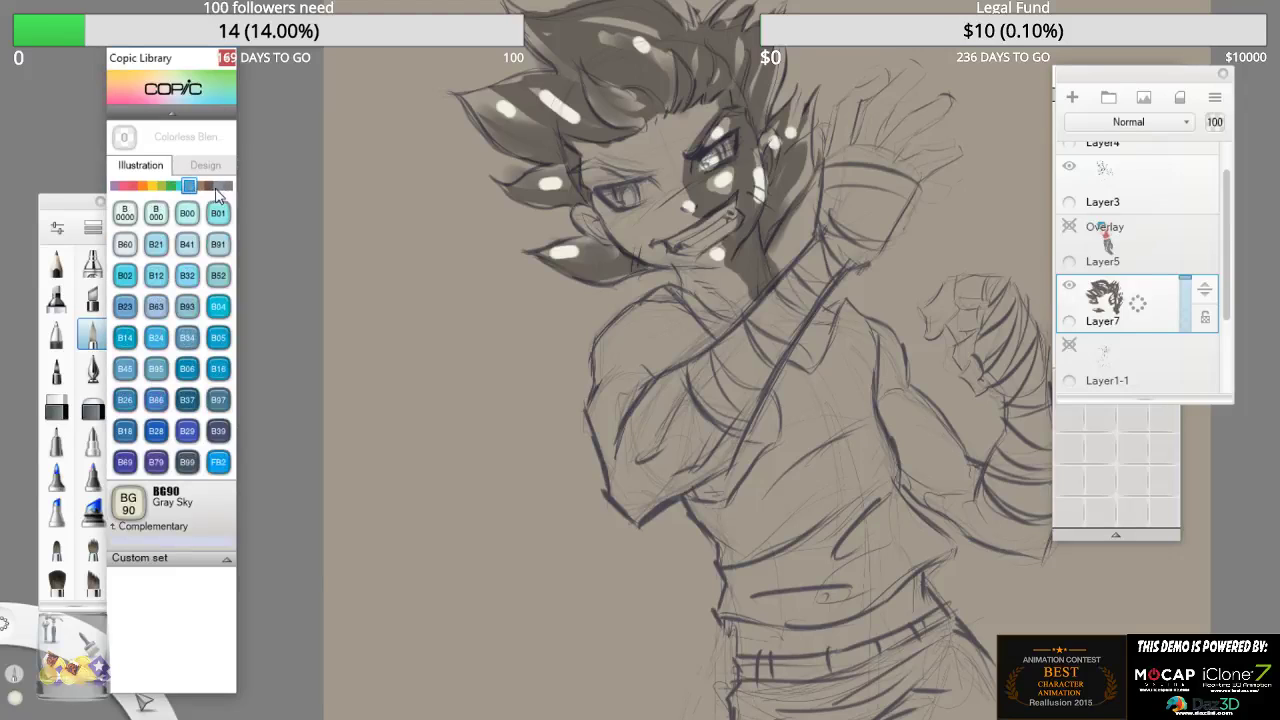
left_click(201, 187)
left_click(227, 187)
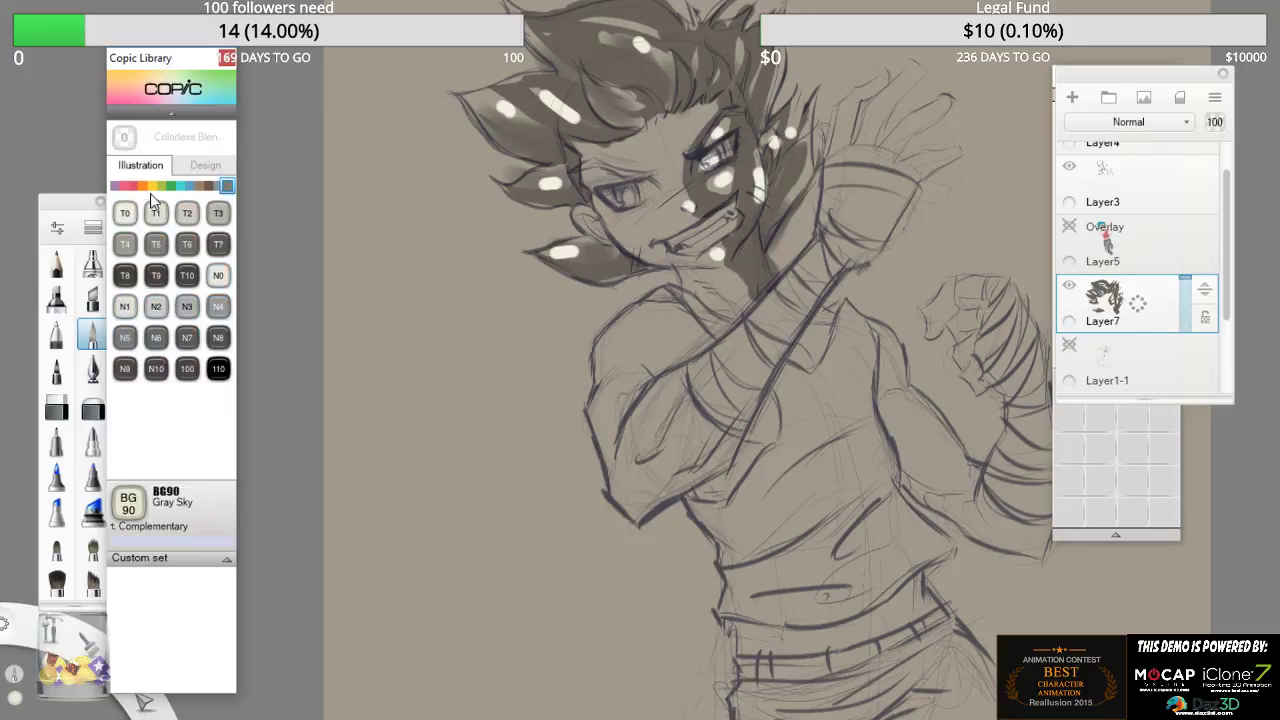
left_click(123, 187)
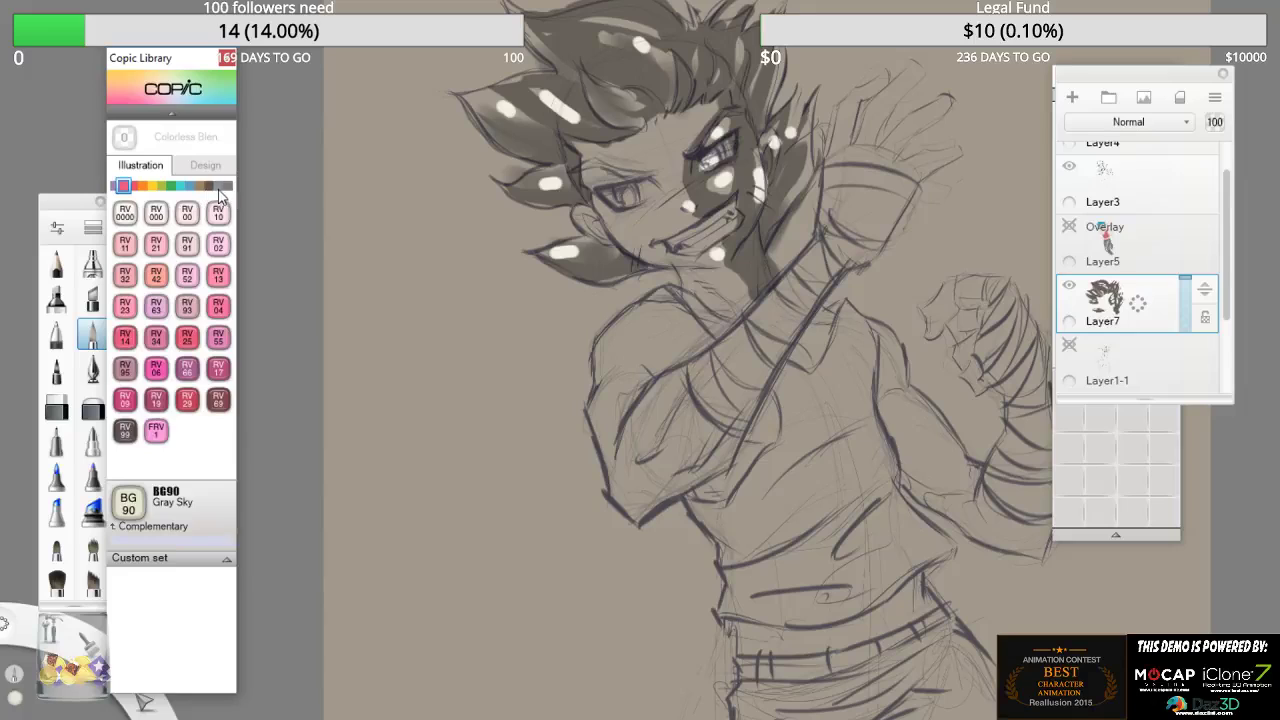
left_click(227, 188)
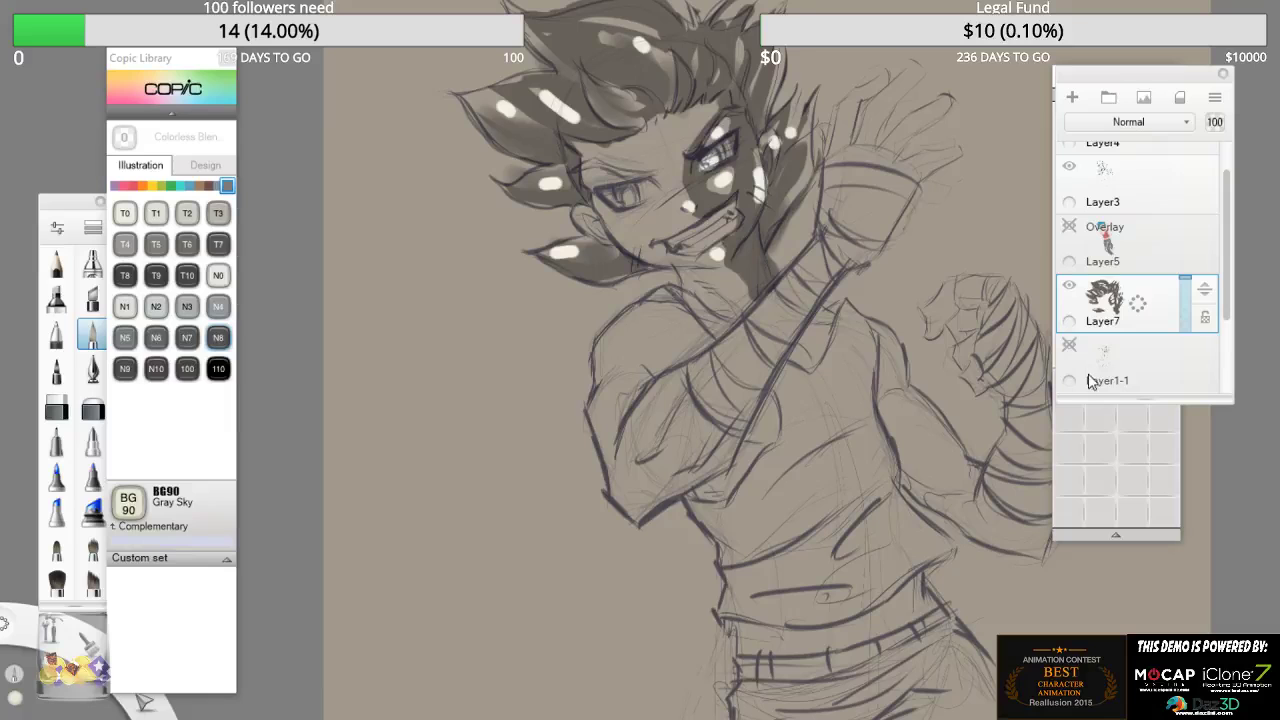
scroll(1210, 360, "down", 3)
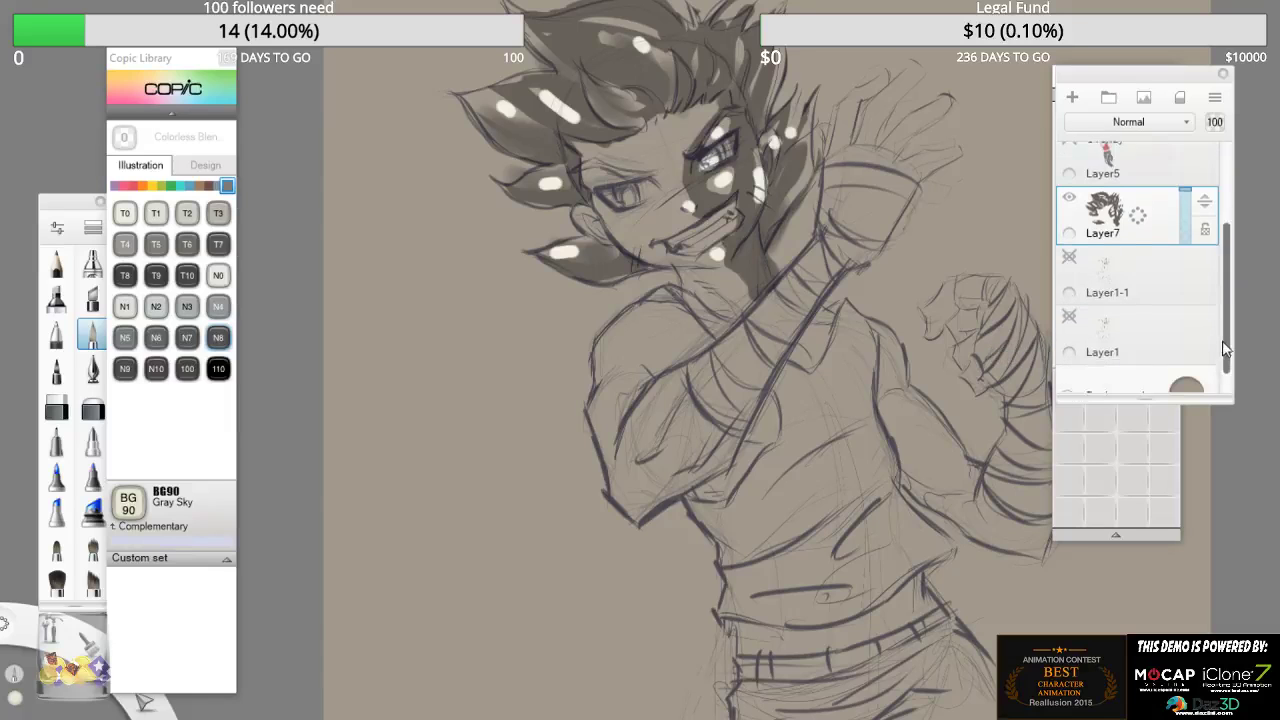
- Hide the background and sample the dark grey-brown shadow colour (RGB 104, 98, 90) from the character's hair shading
left_click(1068, 363)
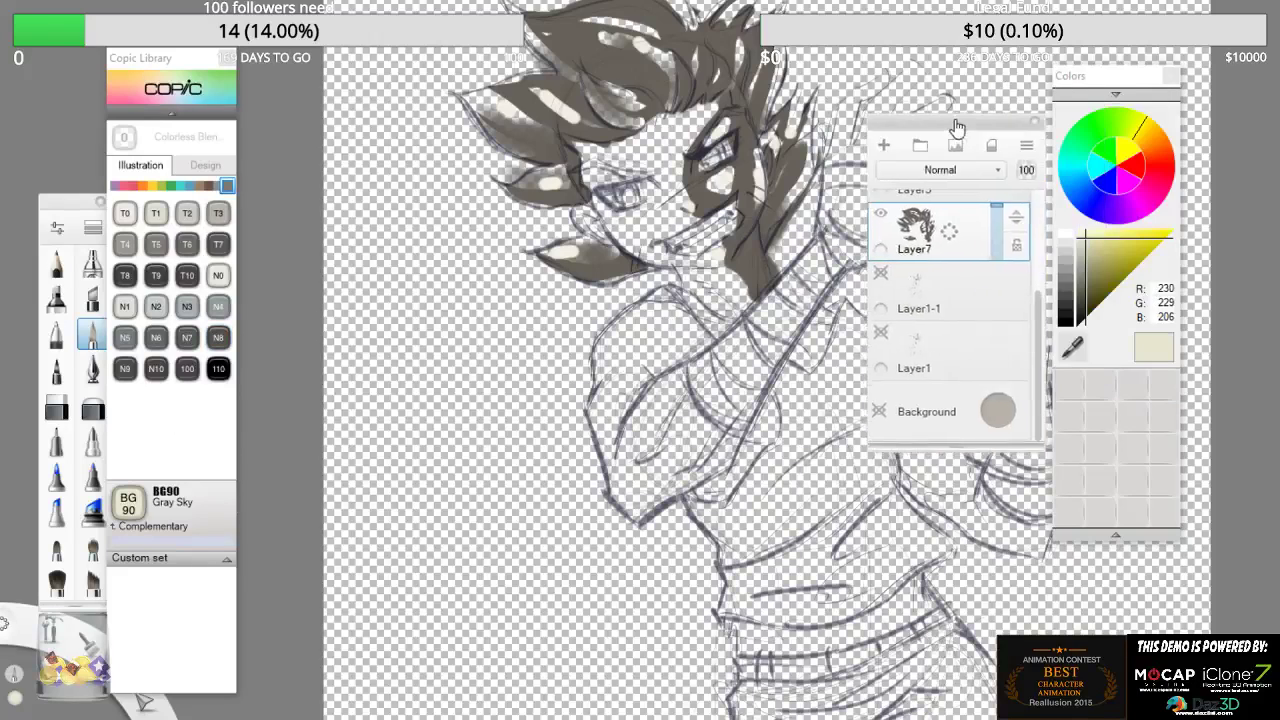
left_click_drag(1150, 76, 844, 123)
left_click(1076, 347)
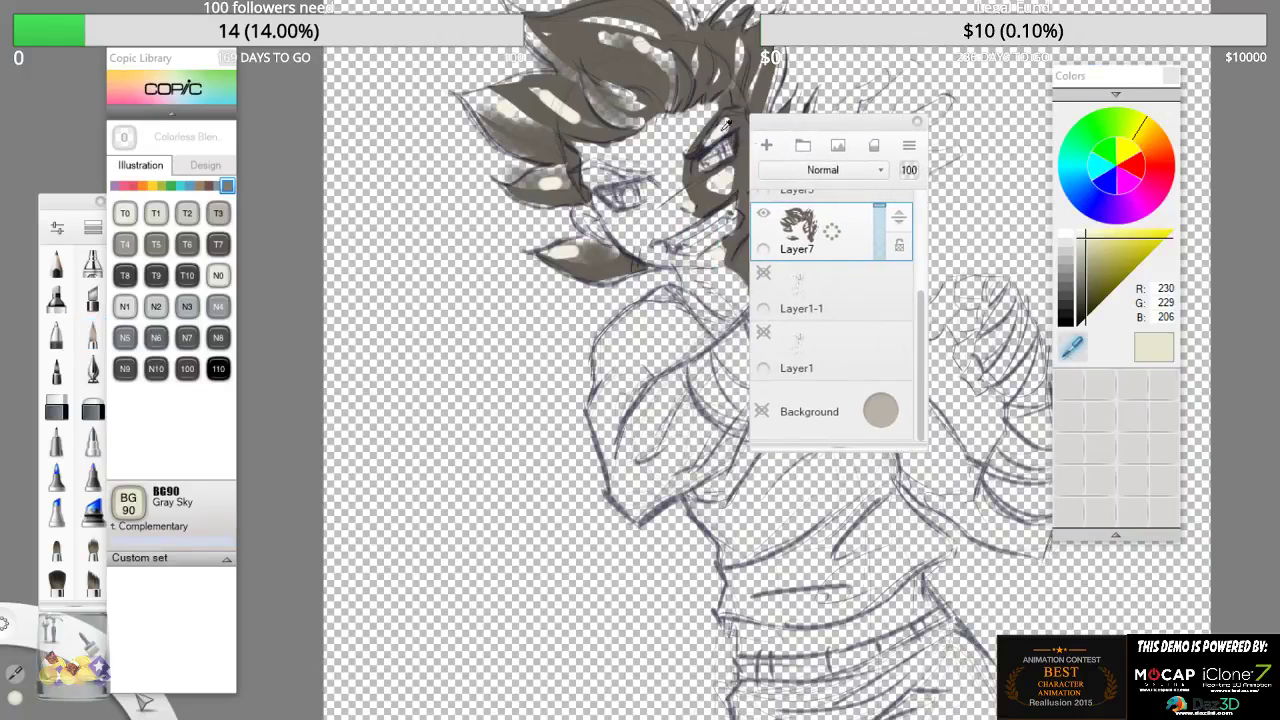
left_click(710, 186)
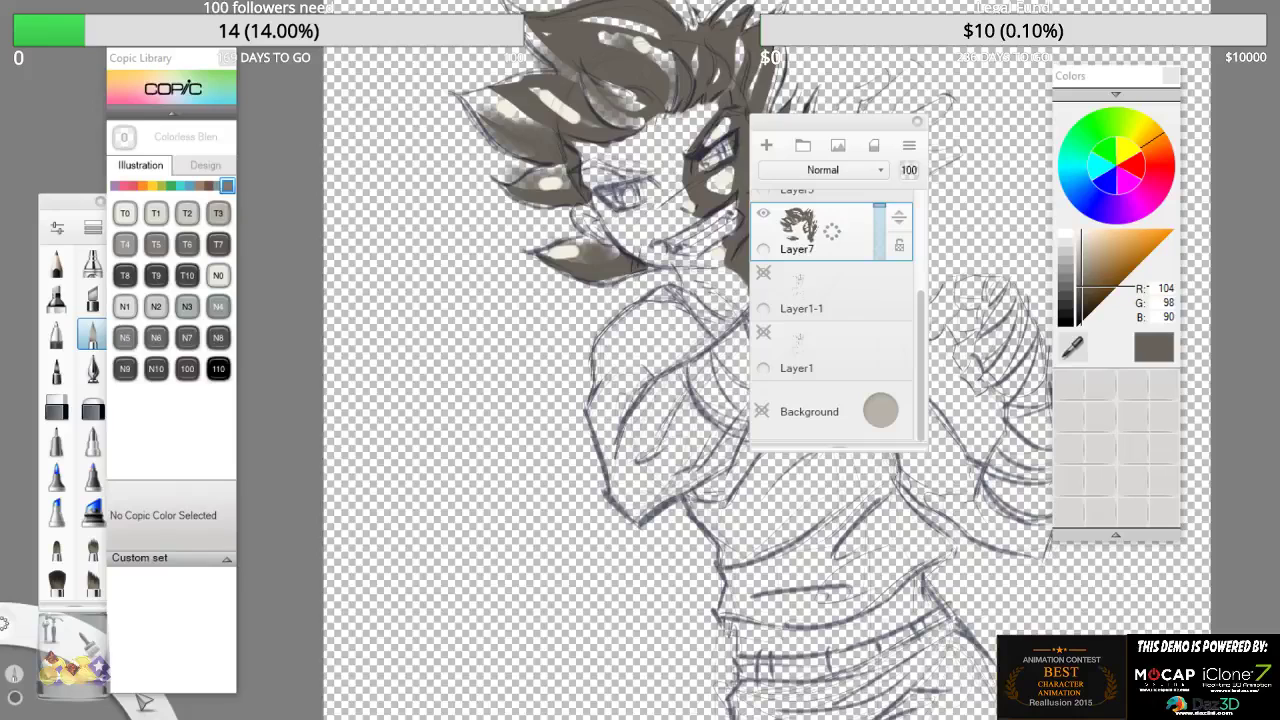
- Show the Overlay colour layer Layer5 and the background, with the layer list moved clear of the character
left_click_drag(922, 337, 920, 258)
left_click(763, 285)
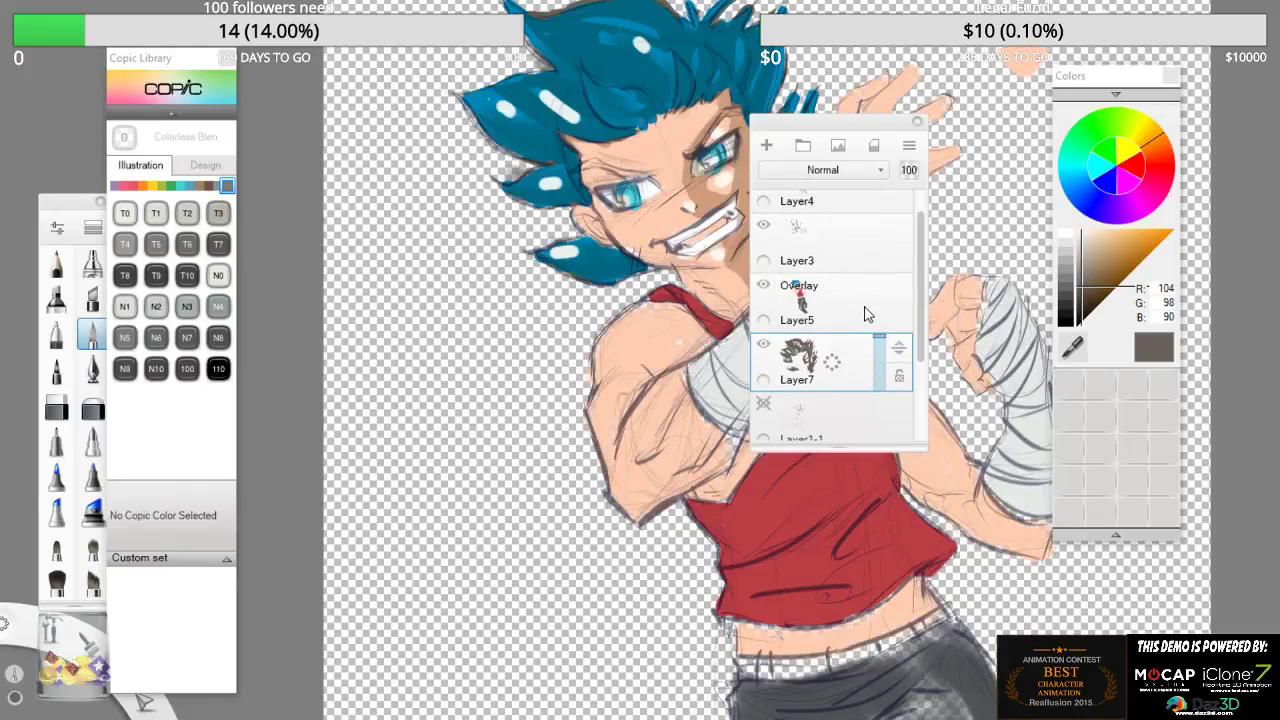
left_click_drag(863, 128, 263, 199)
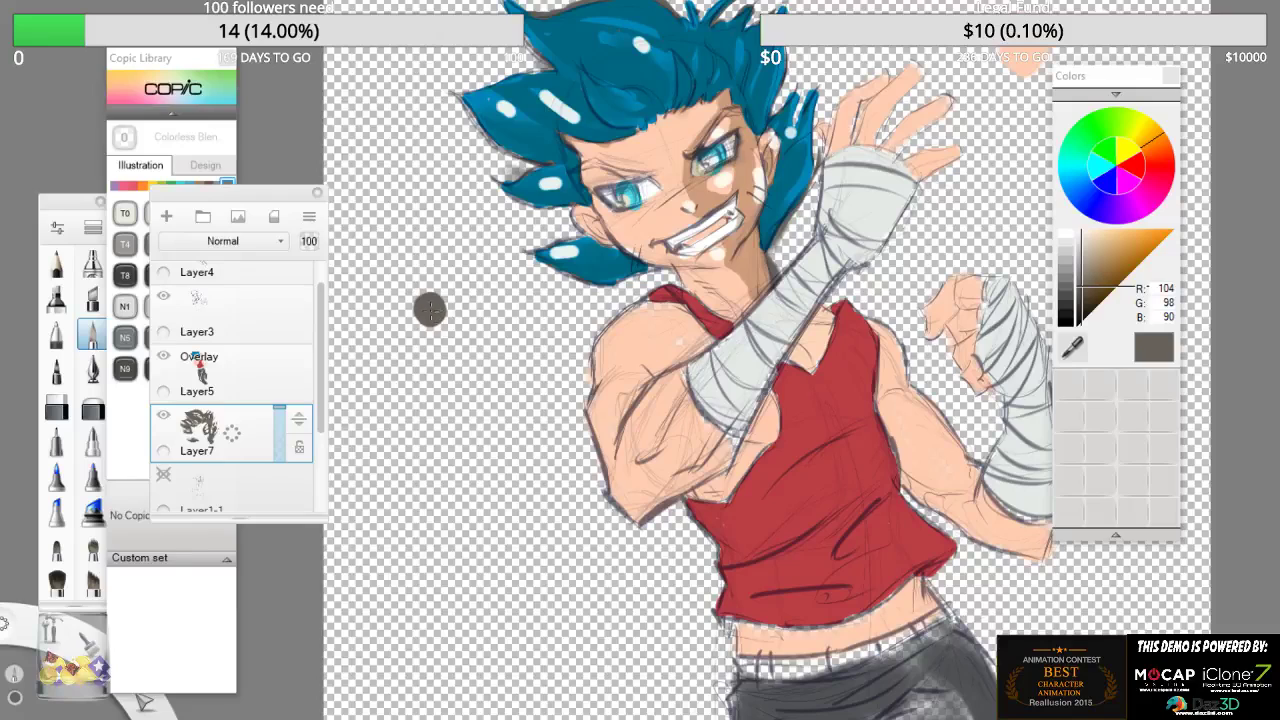
scroll(318, 480, "down", 1)
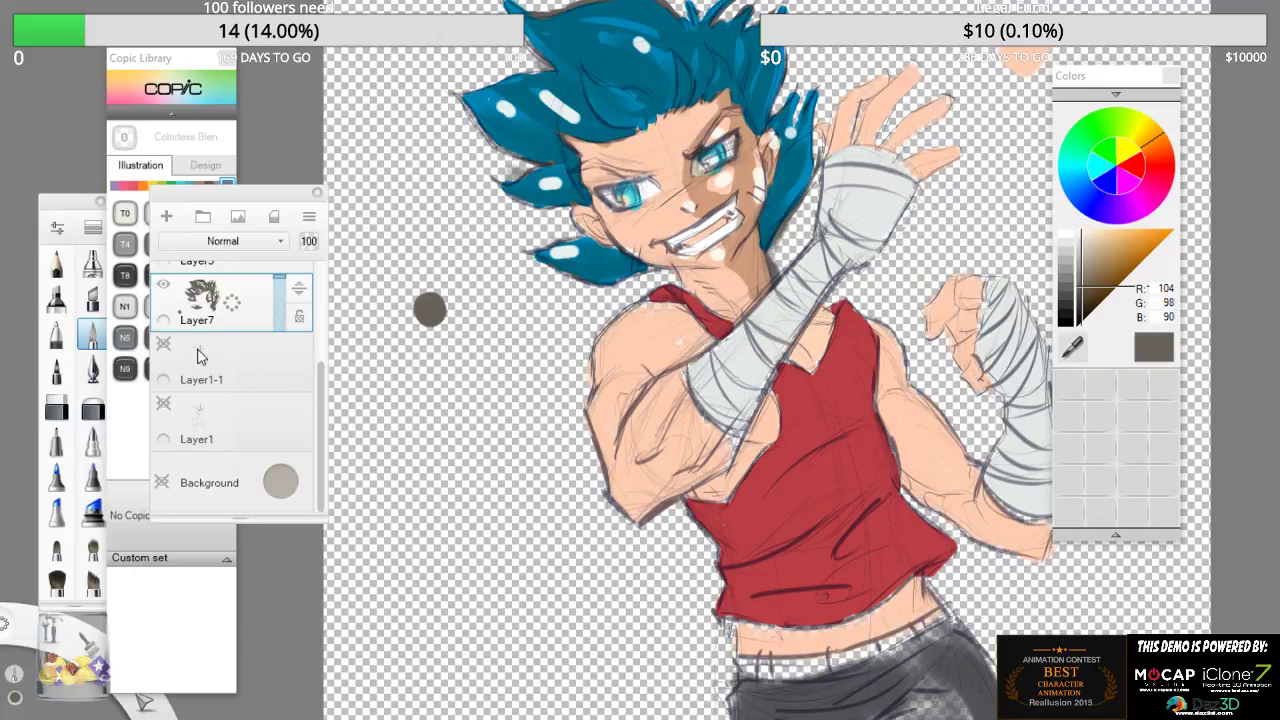
left_click(164, 286)
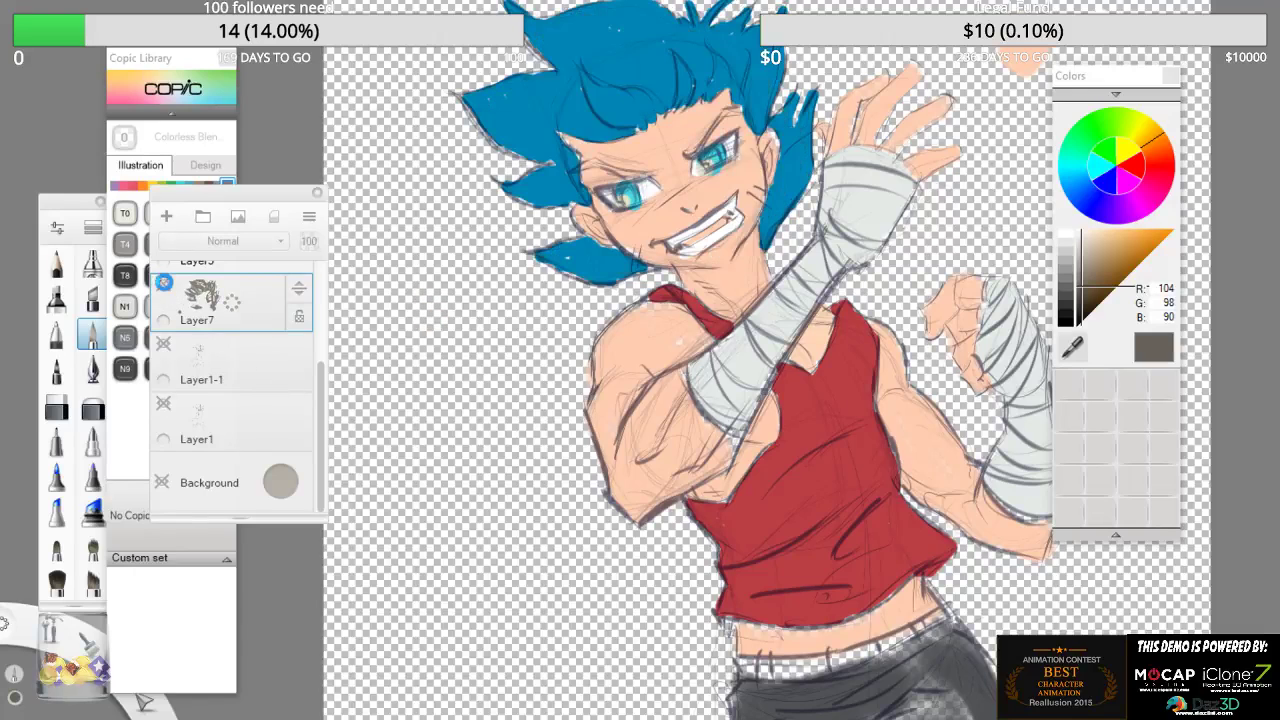
left_click(164, 286)
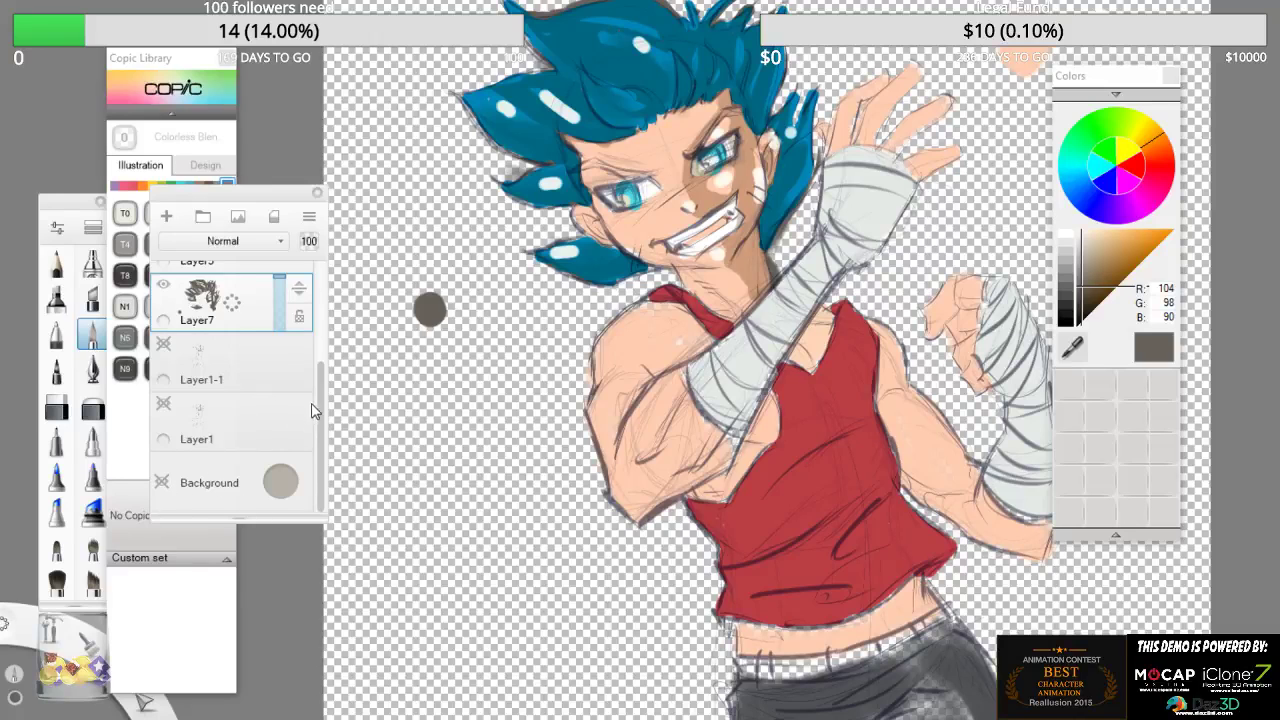
left_click(161, 482)
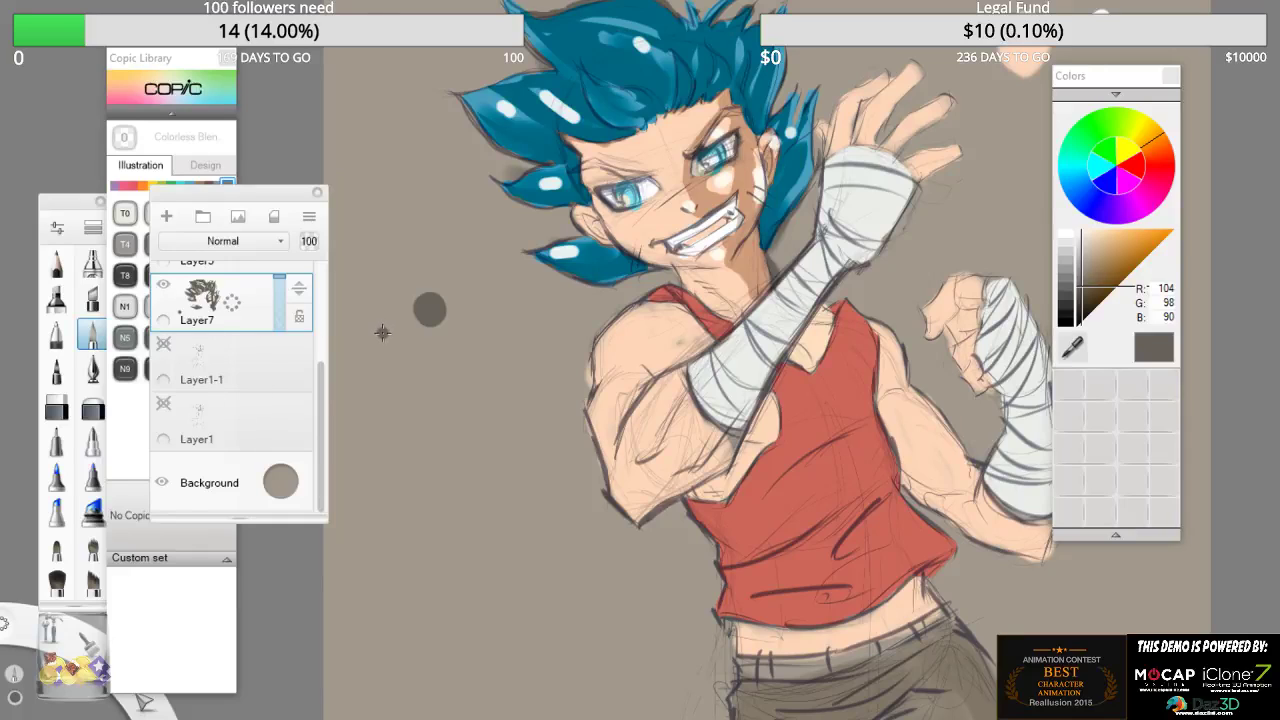
- Shade the raised forearm's wraps and the shirt's armhole with the marker, using a smaller brush for the raised hand's fingers
left_click(57, 298)
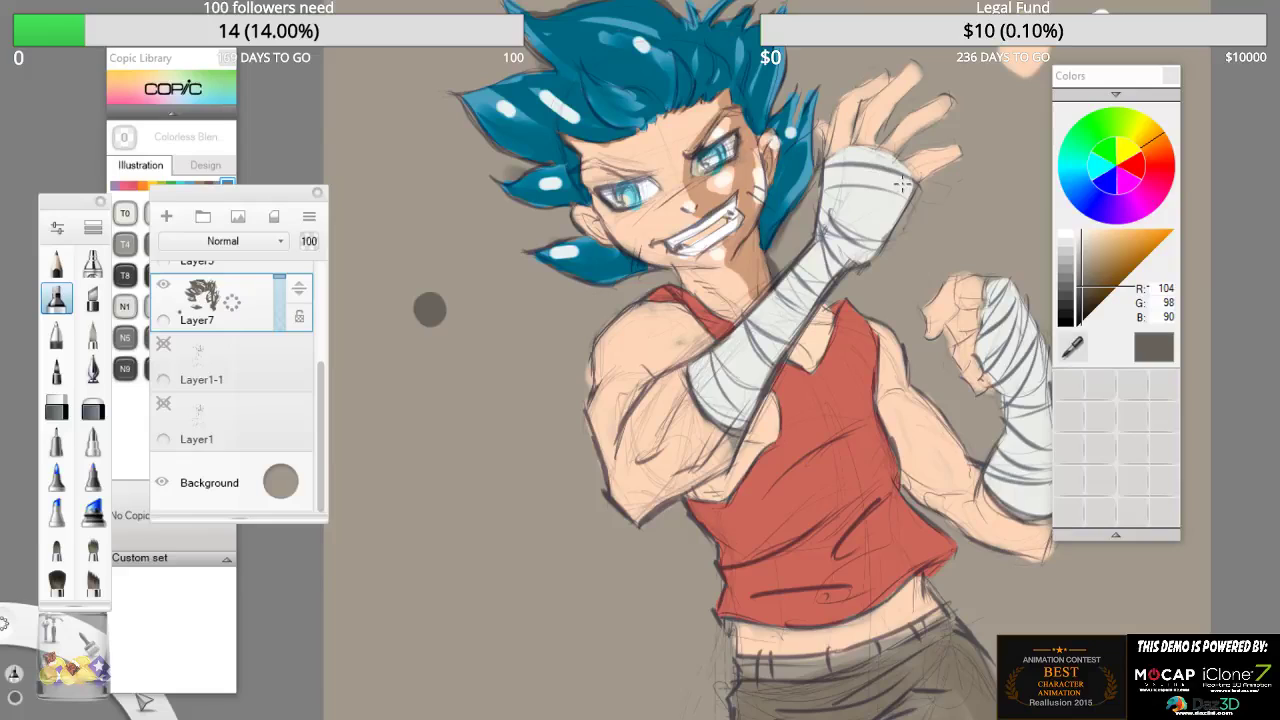
mouse_move(903, 183)
left_mouse_down()
mouse_move(861, 250)
mouse_move(798, 312)
mouse_move(828, 265)
mouse_move(767, 346)
mouse_move(777, 340)
mouse_move(727, 456)
mouse_move(684, 487)
mouse_move(764, 392)
mouse_move(710, 490)
mouse_move(714, 515)
mouse_move(701, 490)
mouse_move(728, 543)
mouse_move(718, 535)
mouse_move(751, 428)
mouse_move(741, 452)
mouse_move(791, 330)
mouse_move(920, 186)
left_mouse_up()
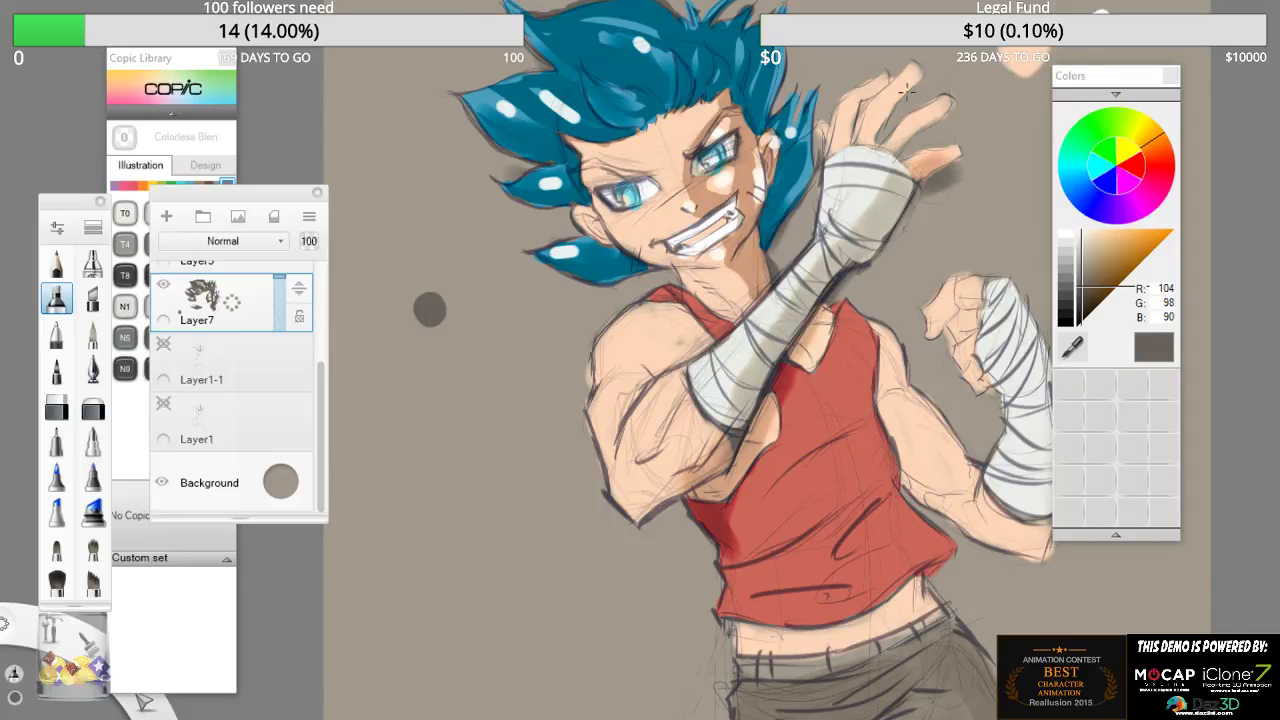
key("[")
key("[")
key("bracketleft")
key("bracketleft")
left_click_drag(899, 154, 951, 108)
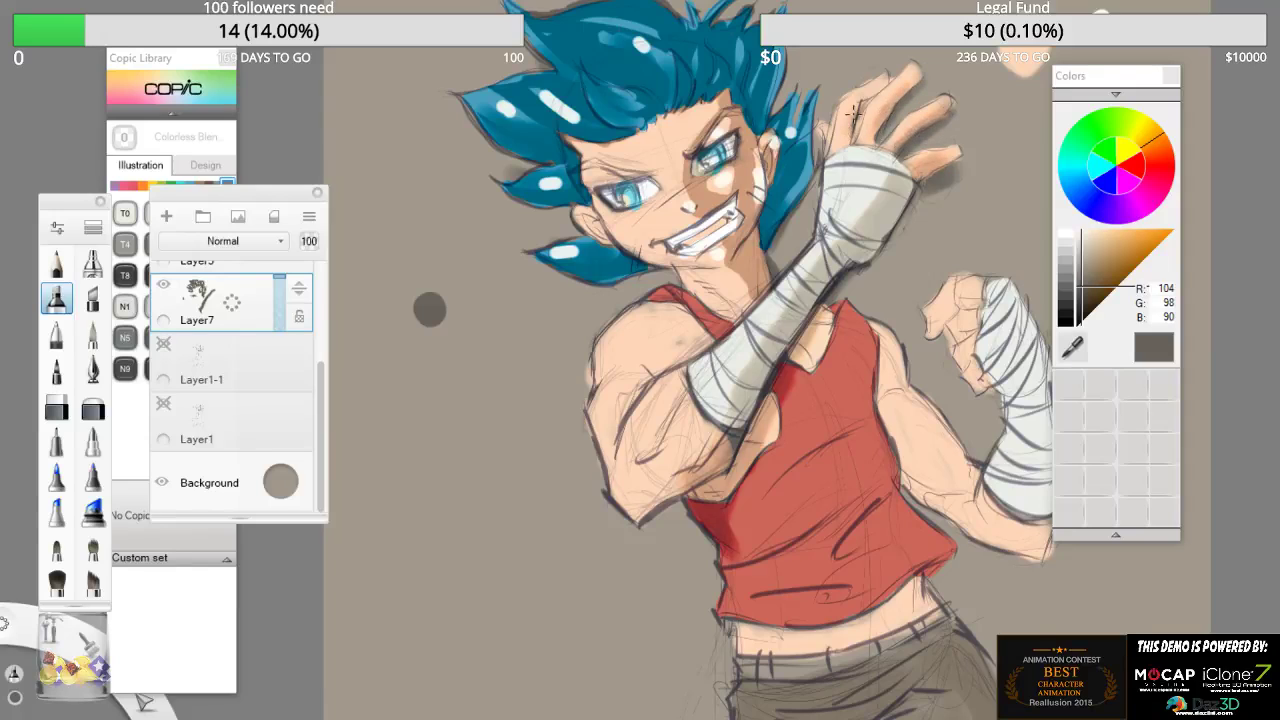
left_click_drag(853, 113, 856, 122)
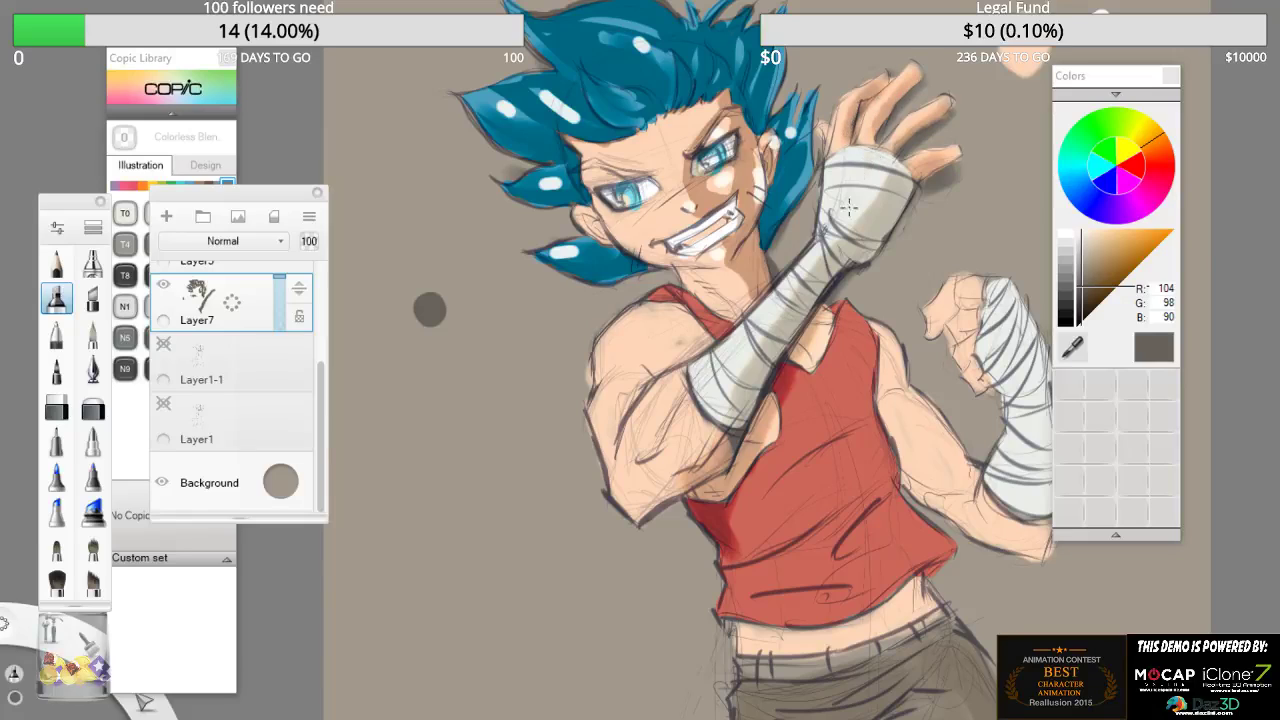
- Darken the wraps around the raised wrist and add muscle shadows on the bent arm down to the elbow
mouse_move(848, 206)
left_mouse_down()
mouse_move(868, 160)
mouse_move(856, 140)
mouse_move(826, 192)
left_mouse_up()
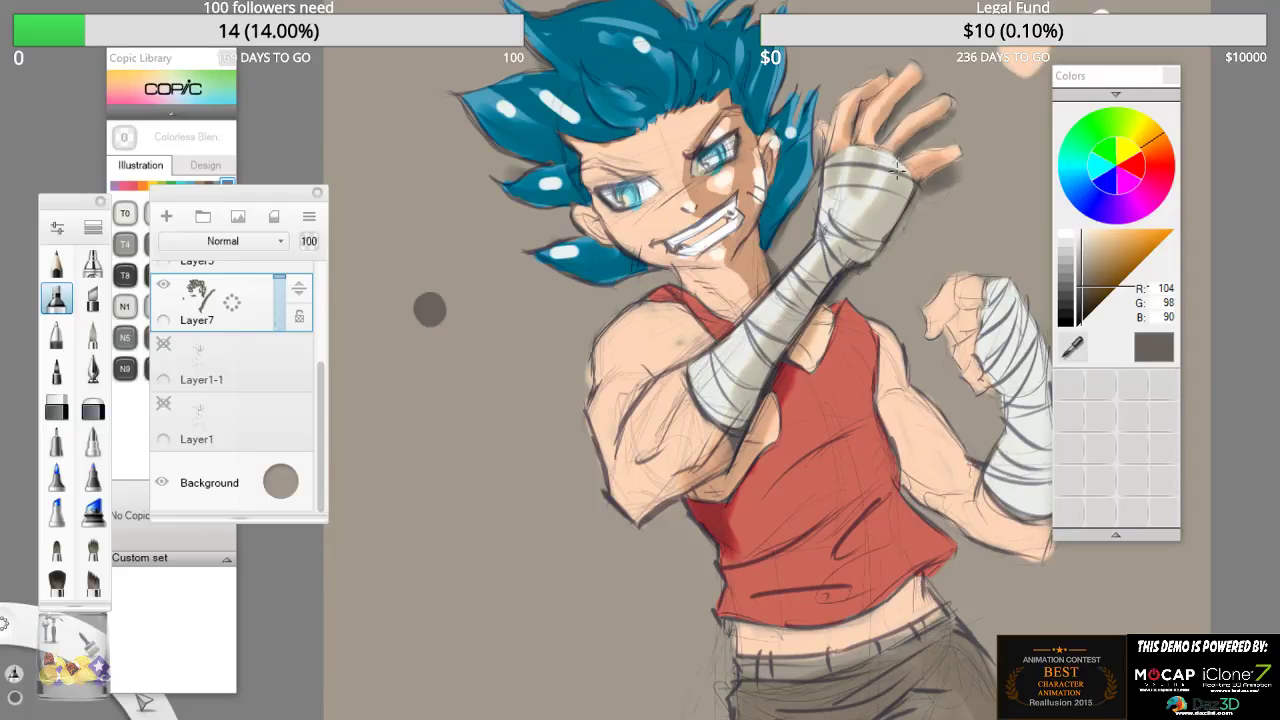
mouse_move(898, 172)
left_mouse_down()
mouse_move(880, 186)
mouse_move(886, 162)
mouse_move(848, 258)
left_mouse_up()
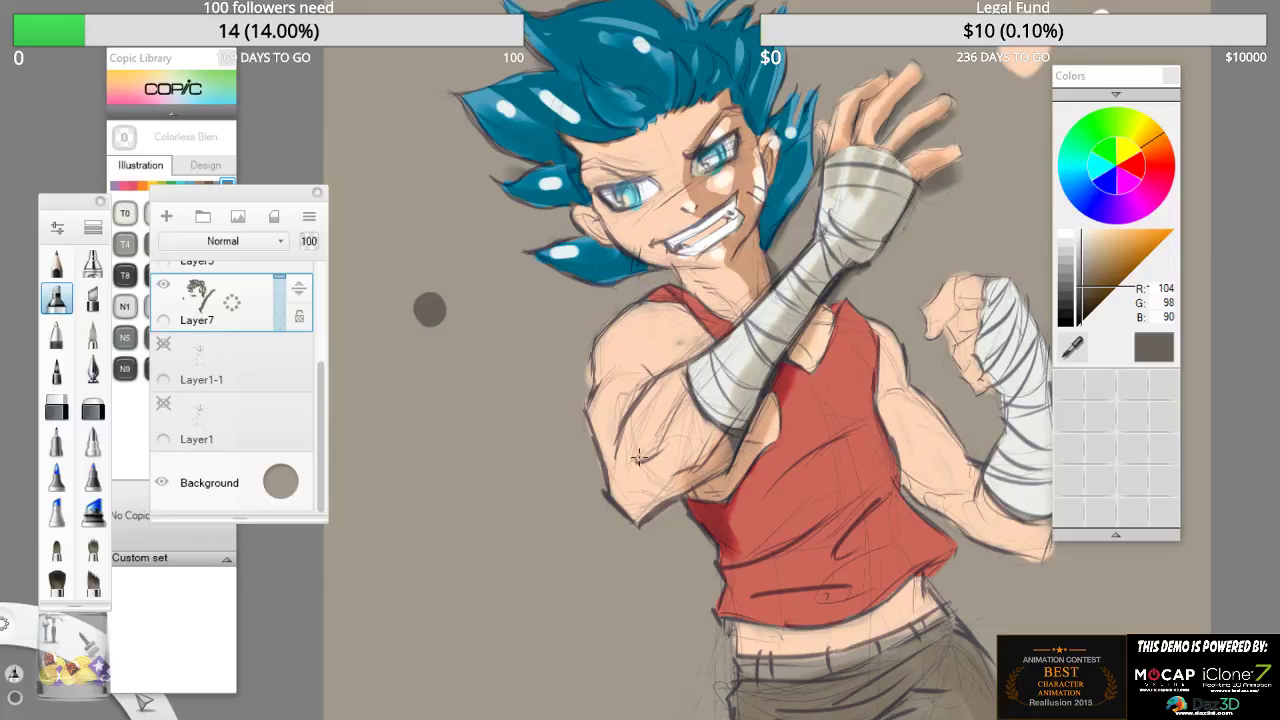
mouse_move(640, 457)
left_mouse_down()
mouse_move(713, 353)
mouse_move(636, 452)
left_mouse_up()
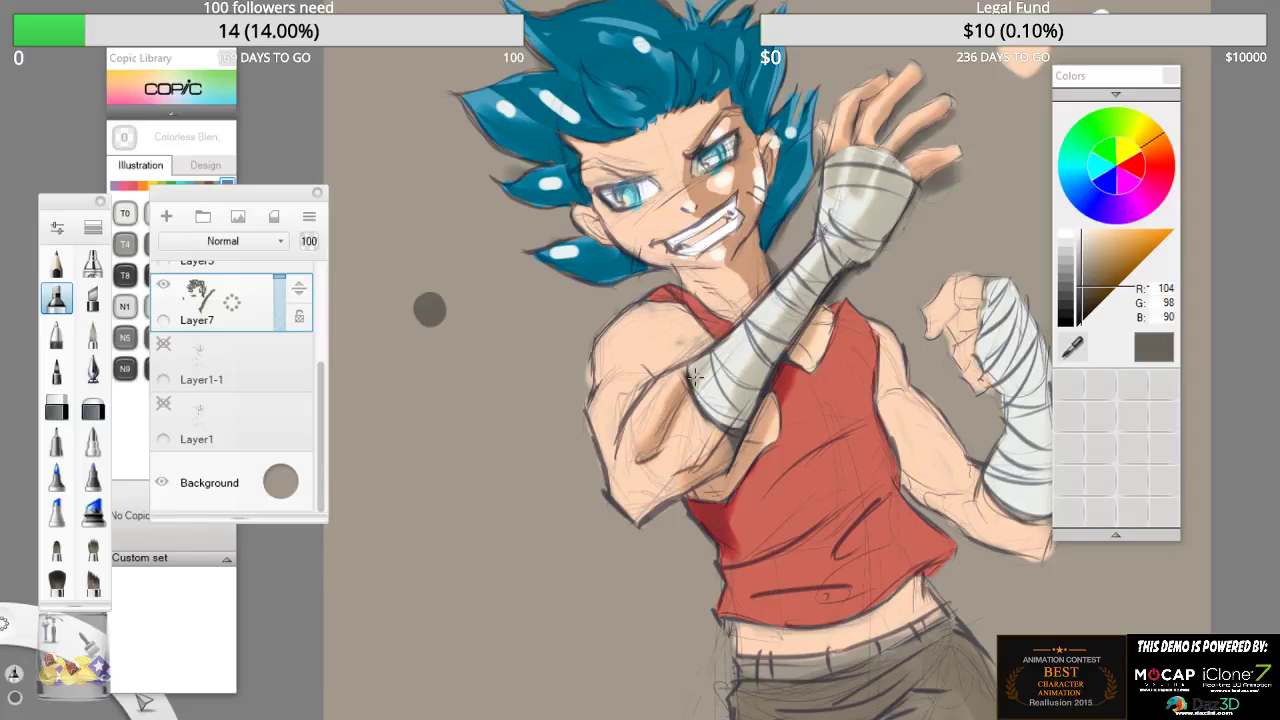
mouse_move(716, 444)
left_mouse_down()
mouse_move(638, 518)
mouse_move(662, 493)
mouse_move(625, 508)
mouse_move(713, 445)
left_mouse_up()
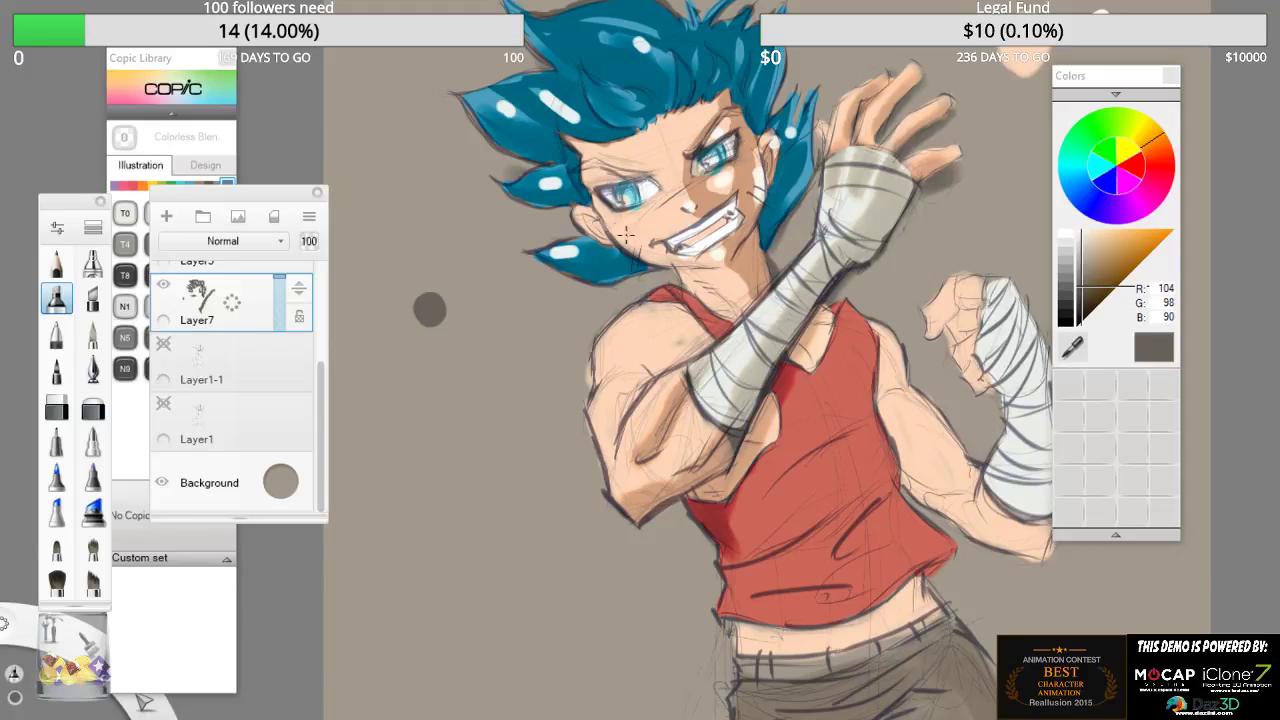
- Shade the face around the eye, brow and ear and the neck, and erase excess shading near the eye
left_click_drag(599, 185, 648, 172)
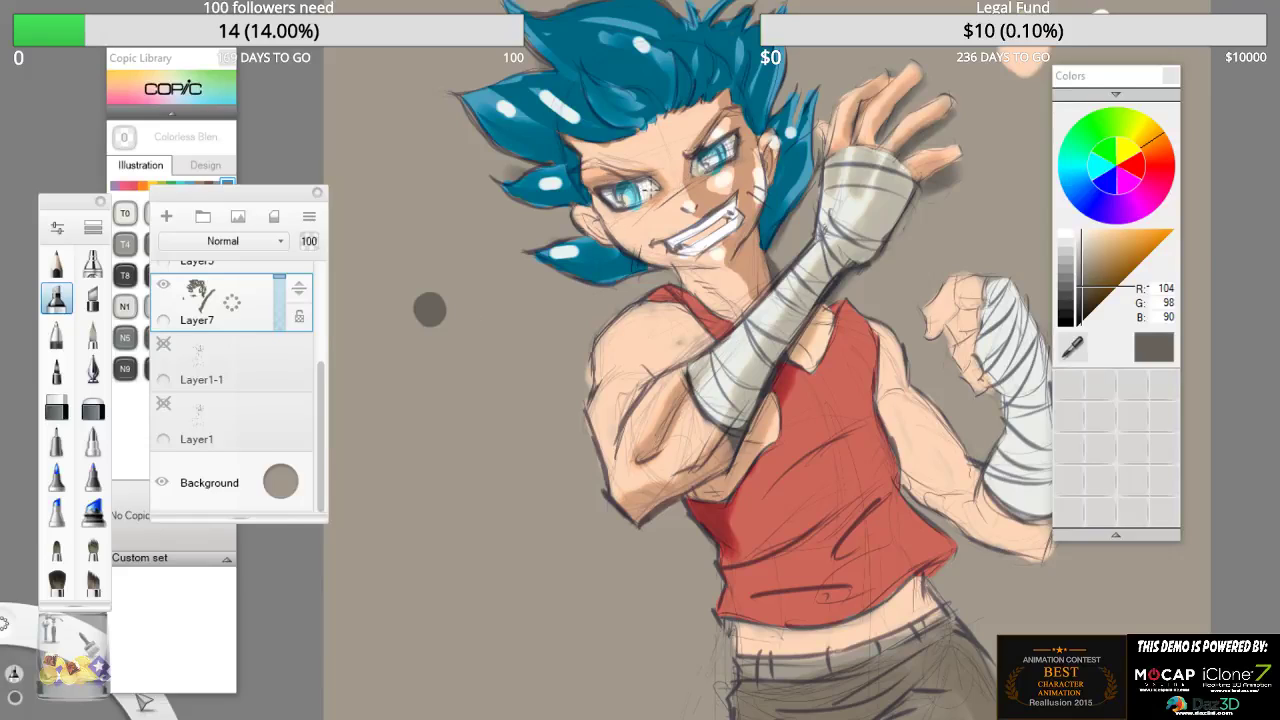
left_click(92, 335)
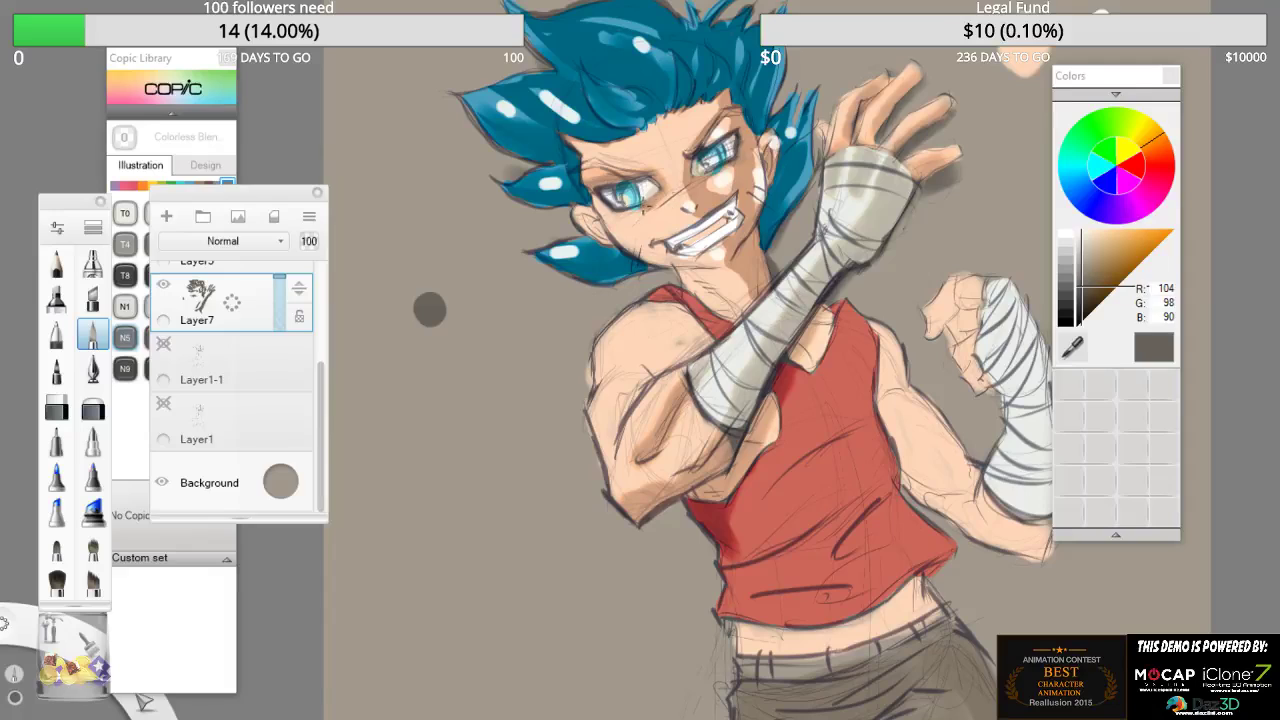
mouse_move(646, 206)
left_mouse_down()
mouse_move(668, 196)
mouse_move(590, 165)
left_mouse_up()
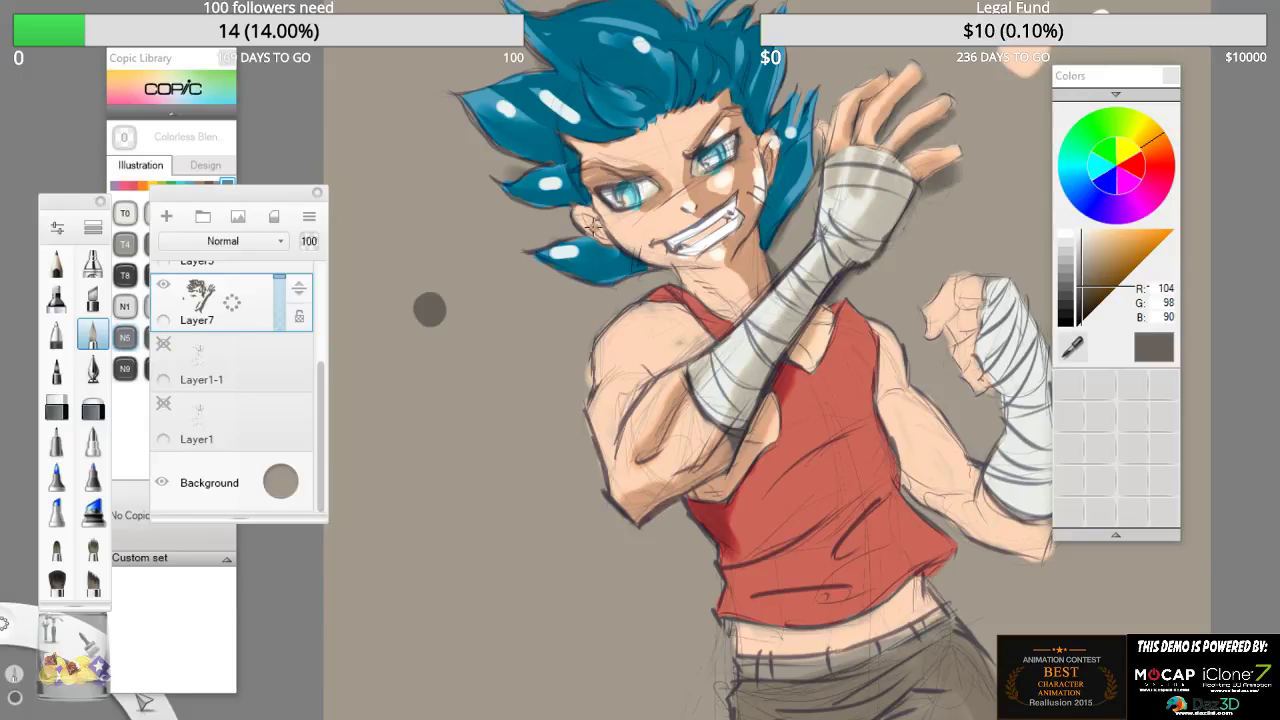
left_click_drag(594, 228, 592, 213)
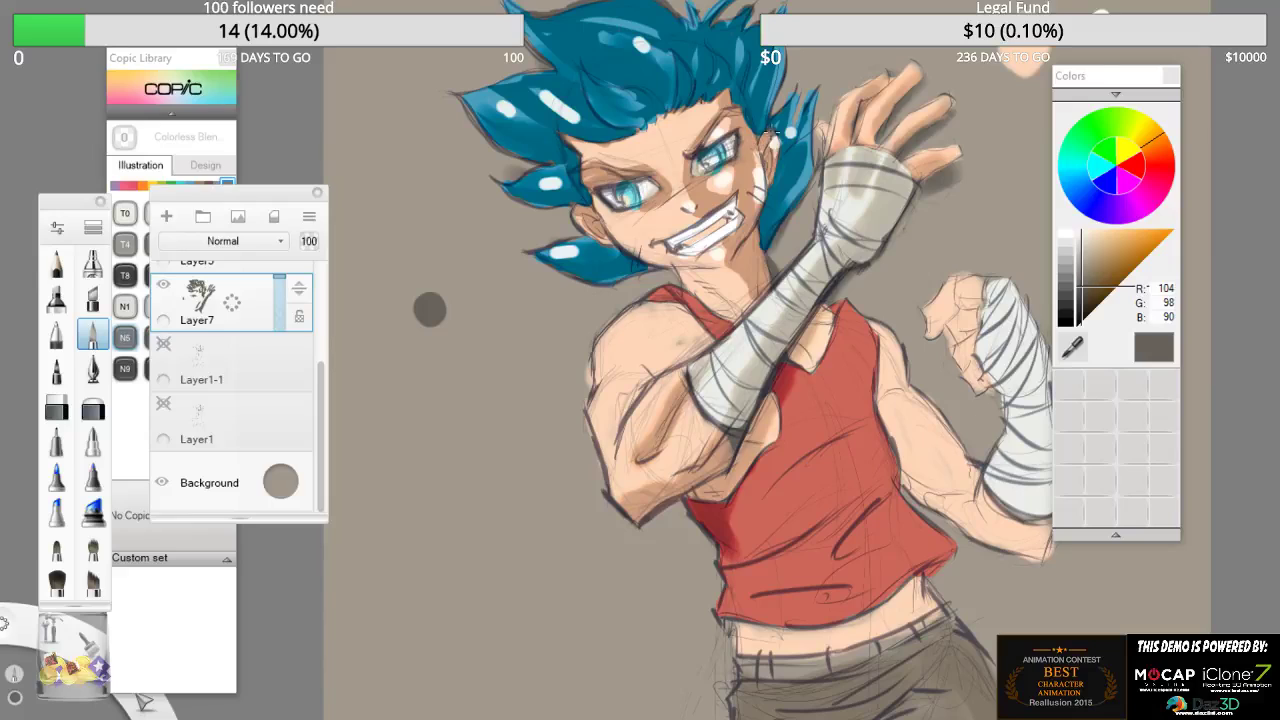
left_click_drag(762, 174, 757, 190)
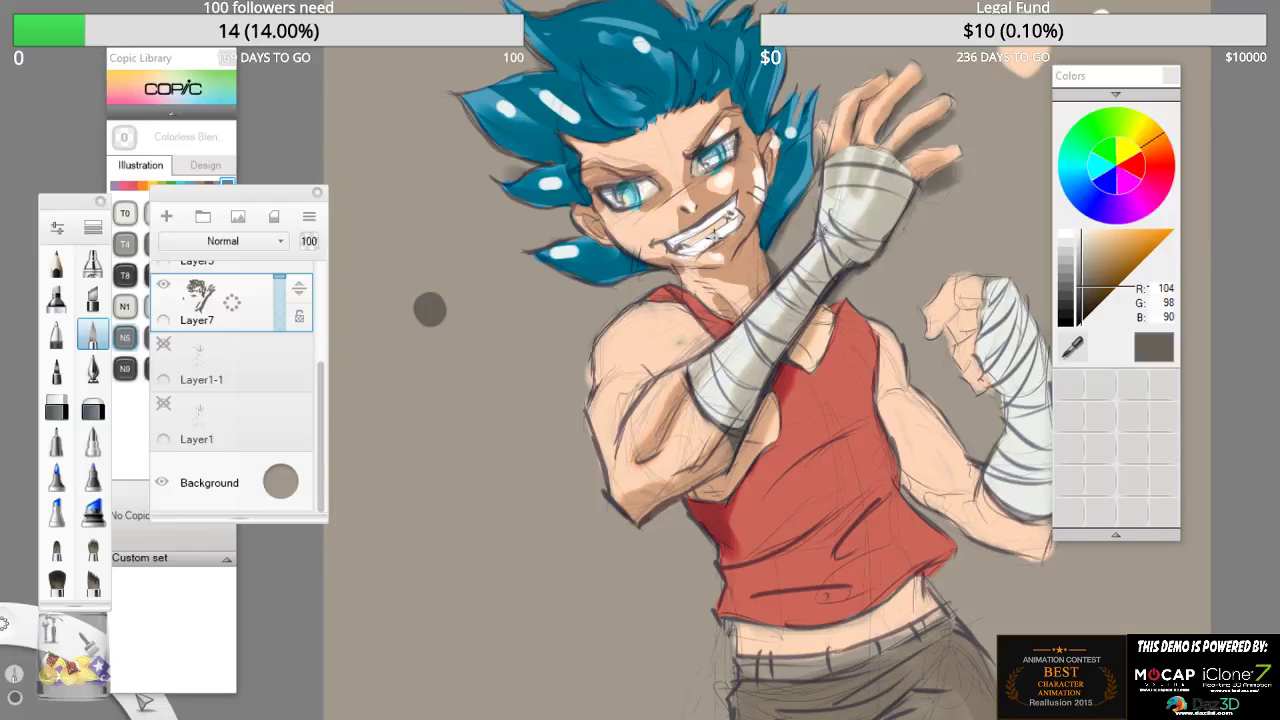
key("e")
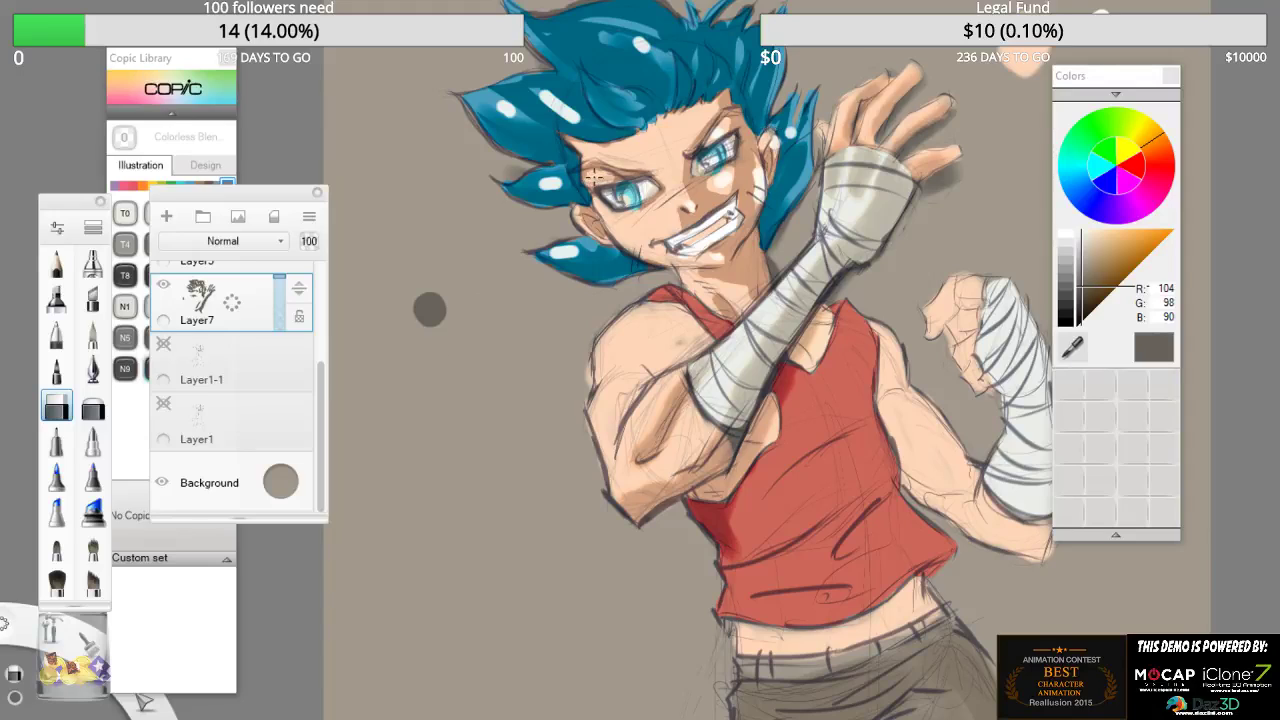
- Paint brush shadows on the bent arm's shoulder and elbow, with further strokes along the wrapped forearm
left_click(92, 335)
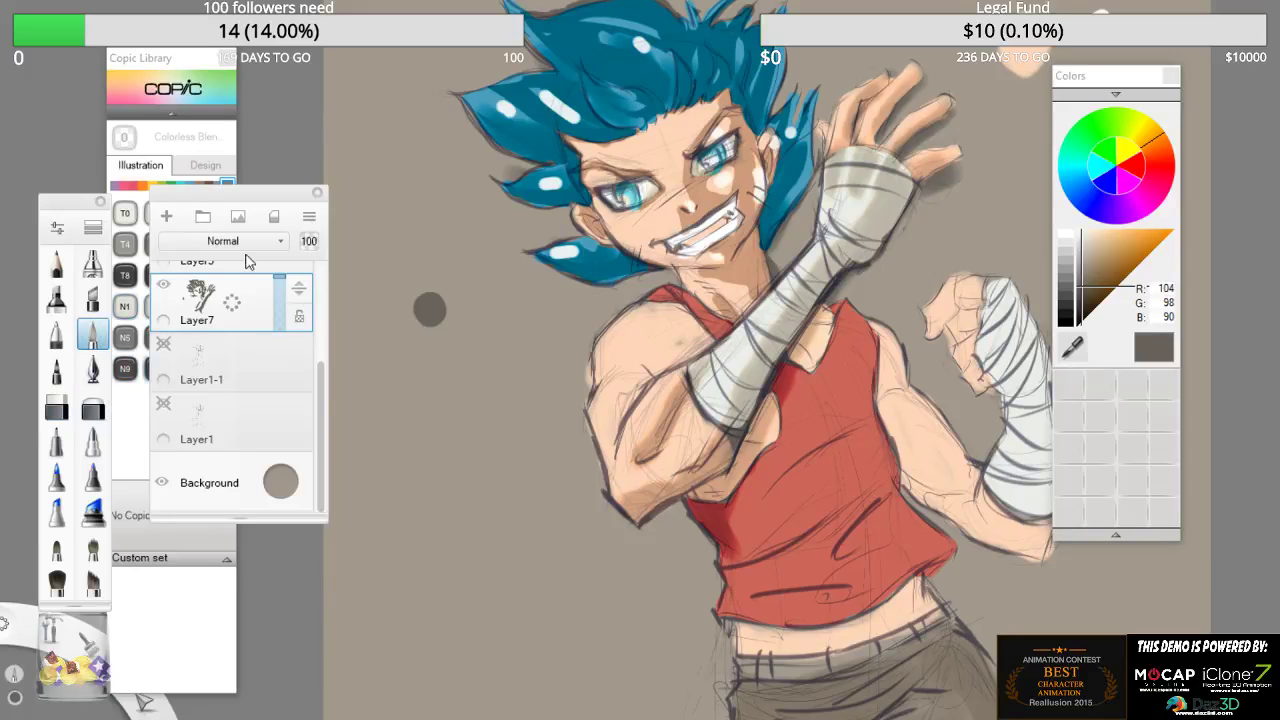
mouse_move(657, 447)
left_mouse_down()
mouse_move(689, 390)
mouse_move(638, 508)
left_mouse_up()
mouse_move(767, 343)
left_mouse_down()
mouse_move(703, 421)
mouse_move(725, 384)
left_mouse_up()
mouse_move(812, 268)
left_mouse_down()
mouse_move(767, 328)
mouse_move(885, 192)
left_mouse_up()
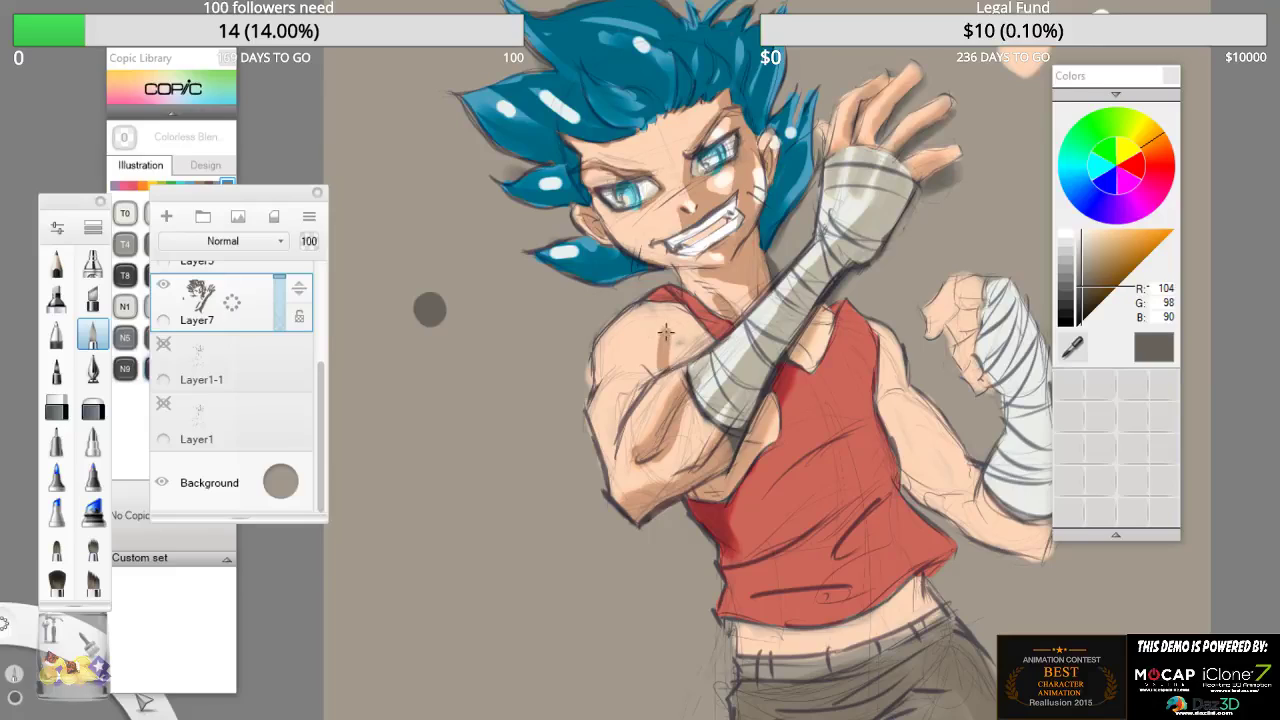
left_click_drag(672, 351, 690, 325)
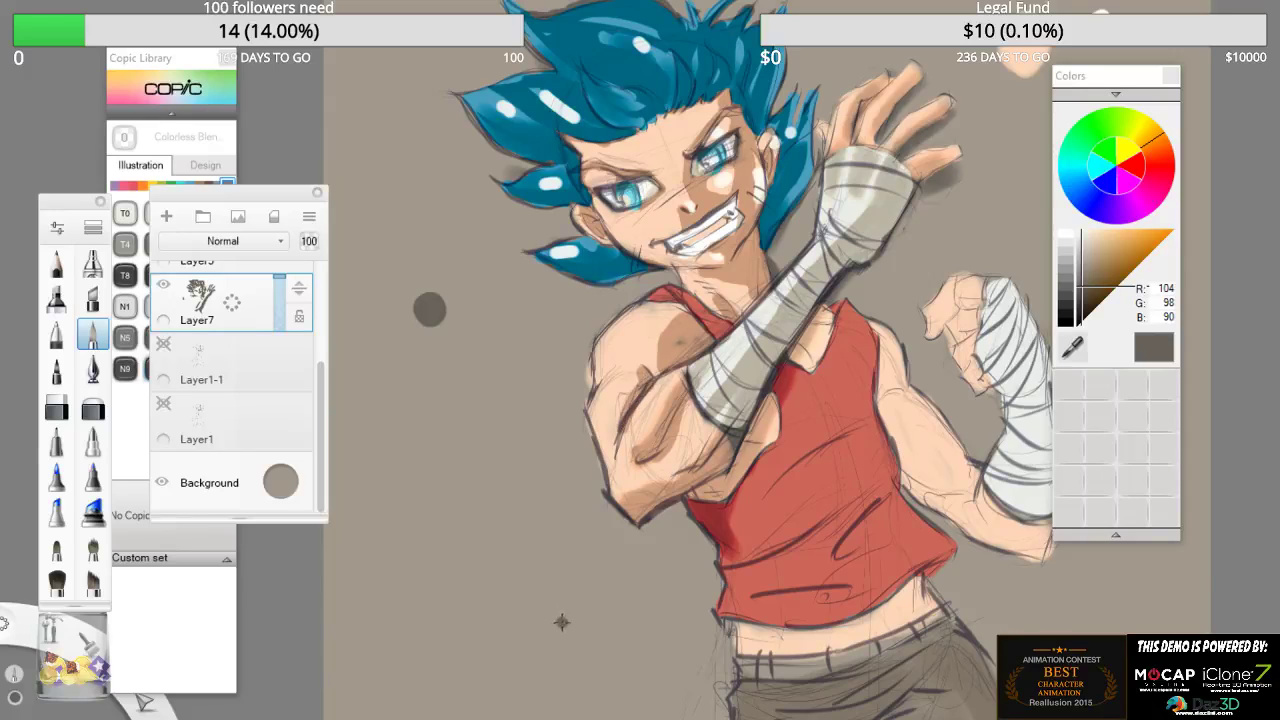
left_click_drag(617, 492, 627, 506)
- Erase the broad grey shading from the wraps along the raised forearm and wrist
left_click(56, 408)
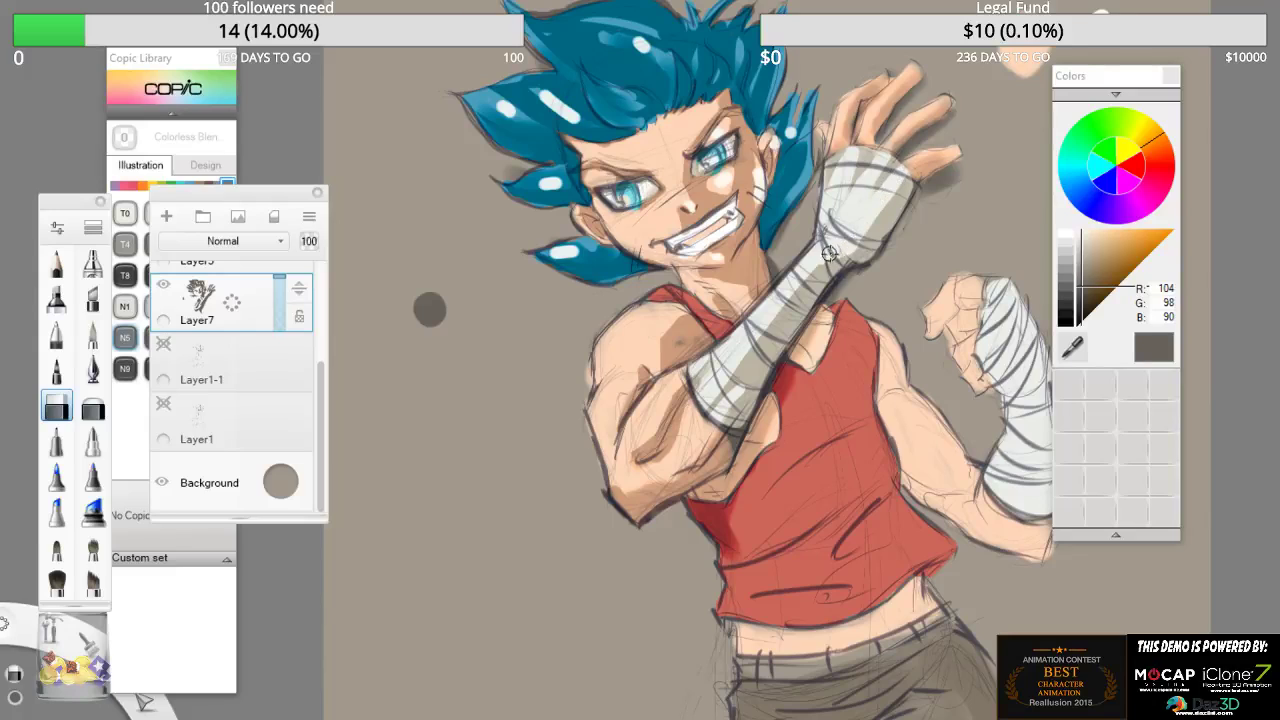
mouse_move(829, 254)
left_mouse_down()
mouse_move(726, 380)
mouse_move(685, 473)
left_mouse_up()
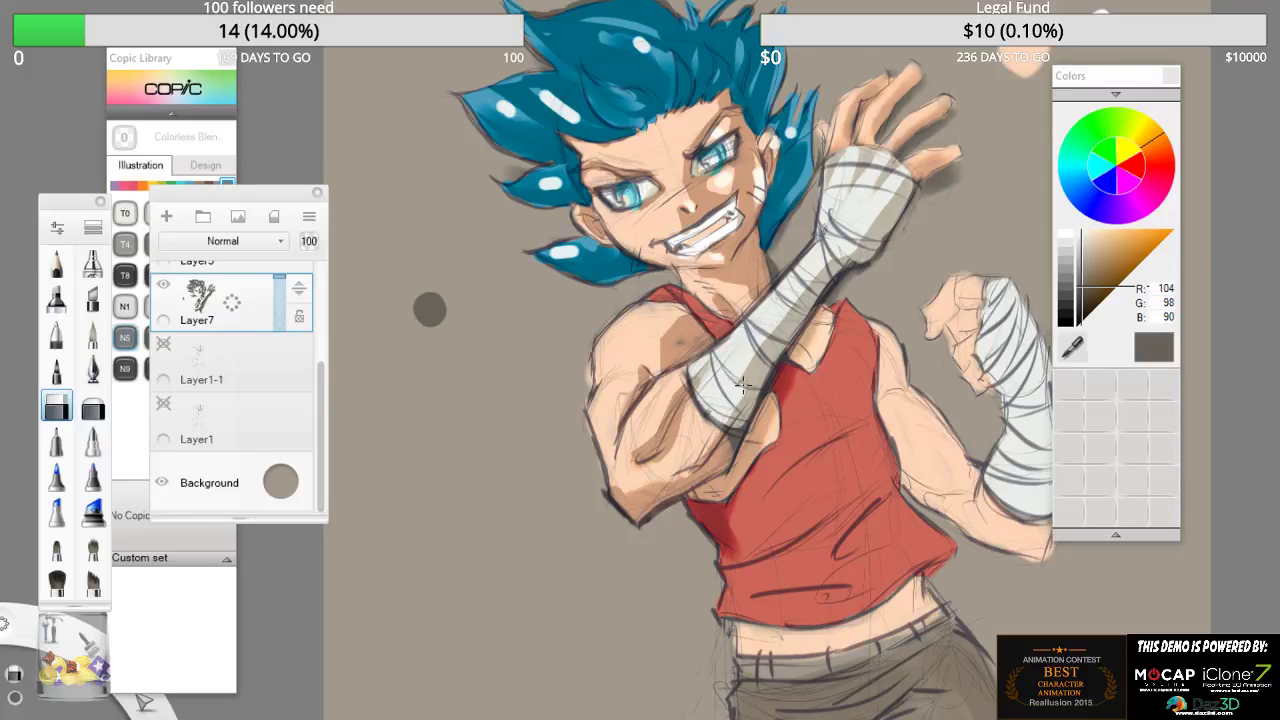
mouse_move(742, 386)
left_mouse_down()
mouse_move(688, 470)
mouse_move(665, 477)
left_mouse_up()
left_click_drag(770, 336, 742, 382)
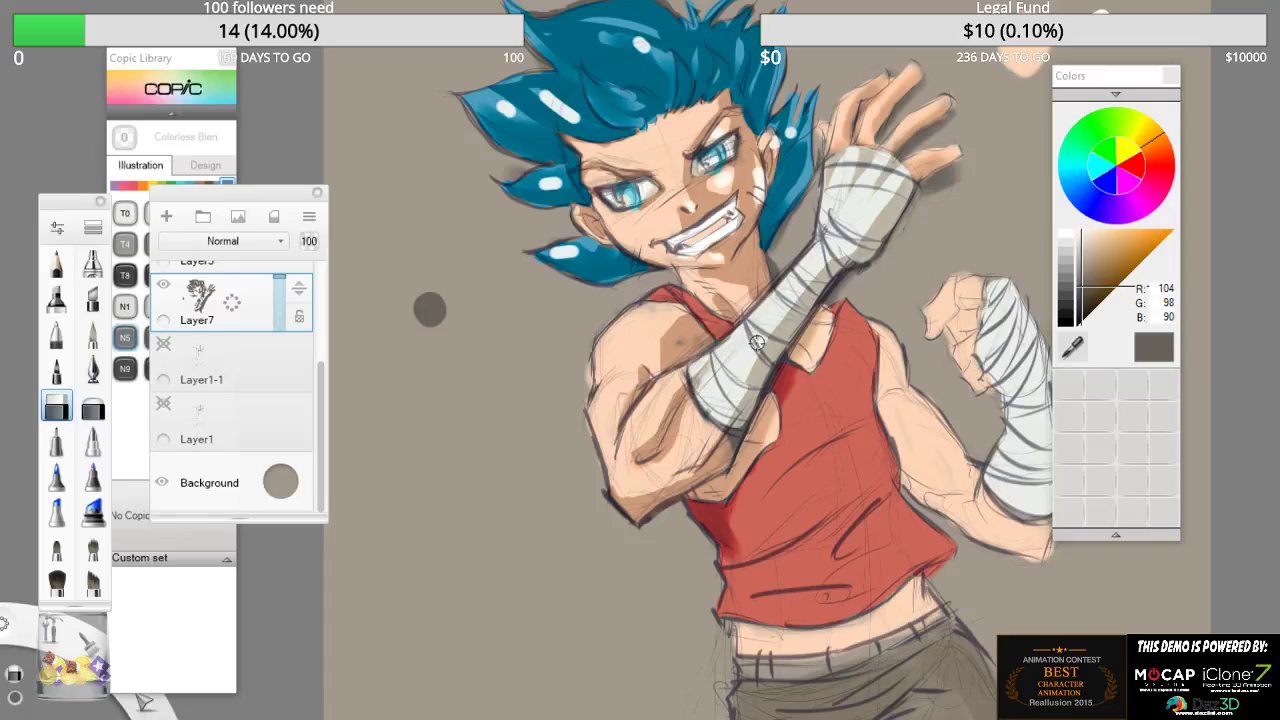
mouse_move(804, 288)
left_mouse_down()
mouse_move(750, 382)
mouse_move(753, 357)
left_mouse_up()
left_click_drag(836, 250, 747, 382)
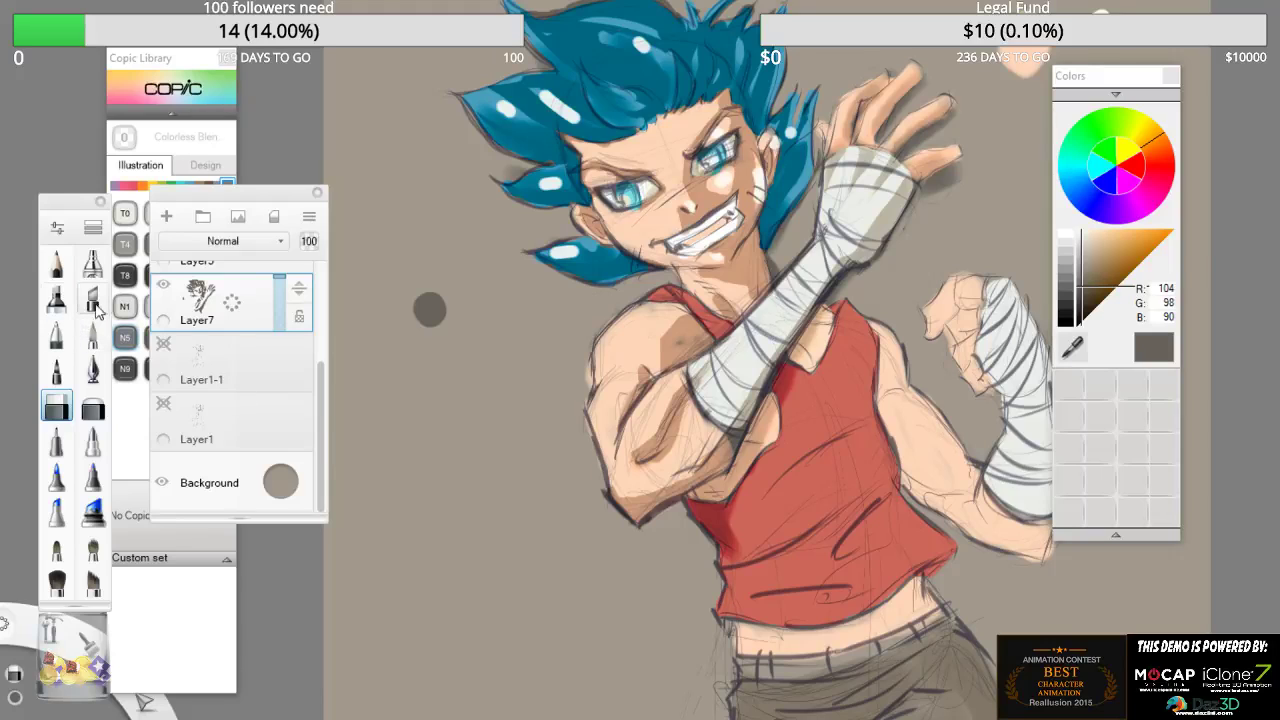
- Paint narrow shadow bands between the individual wraps from the raised forearm up to the wrist
left_click(92, 335)
left_click_drag(710, 367, 742, 425)
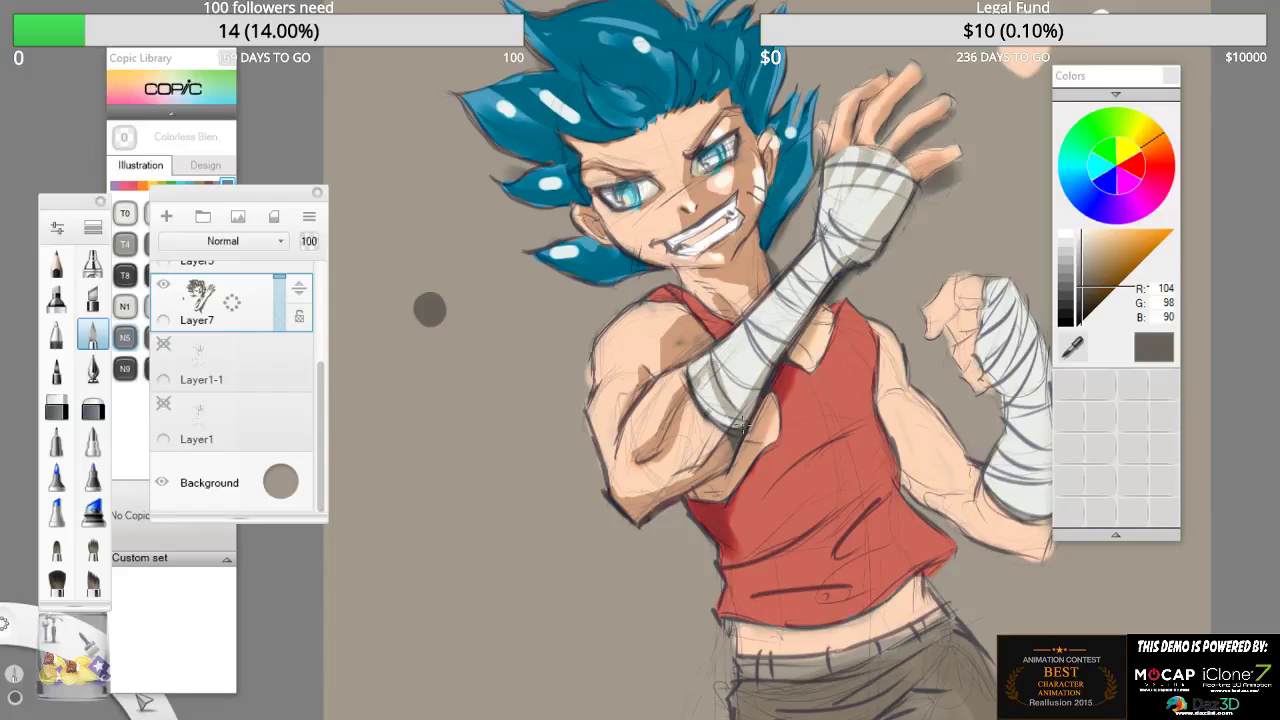
mouse_move(708, 360)
left_mouse_down()
mouse_move(720, 404)
mouse_move(748, 395)
left_mouse_up()
mouse_move(743, 333)
left_mouse_down()
mouse_move(775, 368)
mouse_move(740, 340)
mouse_move(812, 340)
mouse_move(773, 325)
mouse_move(777, 294)
mouse_move(821, 317)
mouse_move(795, 280)
mouse_move(855, 255)
mouse_move(822, 241)
mouse_move(848, 276)
left_mouse_up()
mouse_move(822, 220)
left_mouse_down()
mouse_move(893, 238)
mouse_move(907, 222)
left_mouse_up()
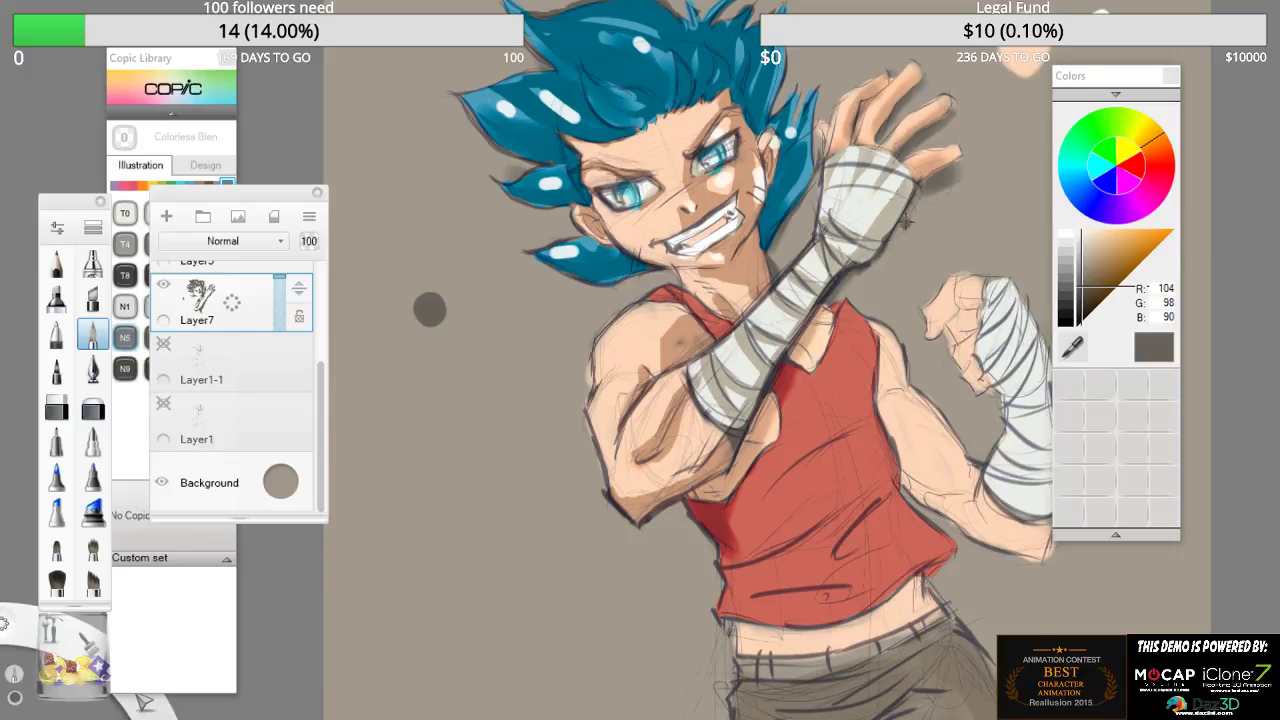
mouse_move(824, 186)
left_mouse_down()
mouse_move(912, 200)
mouse_move(862, 156)
left_mouse_up()
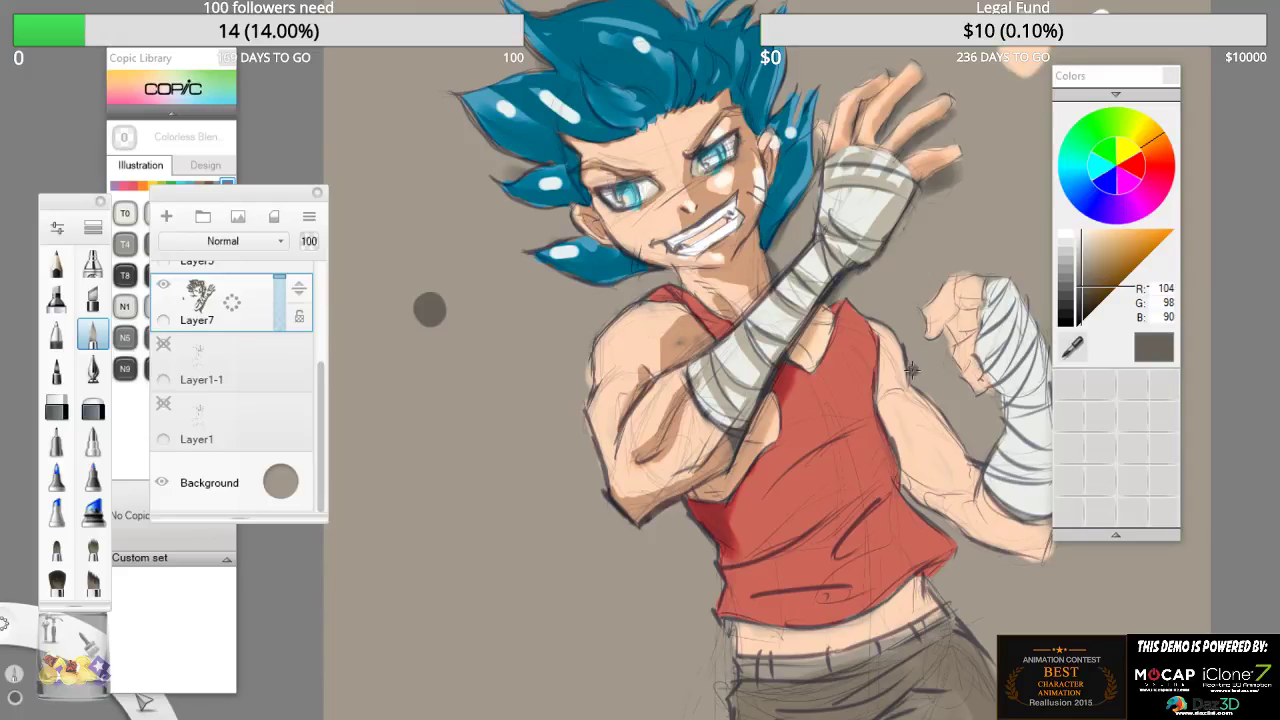
left_click(497, 354)
- Paint marker shadows along the folds of the red tank top, across the hem, waist and chest
key("space")
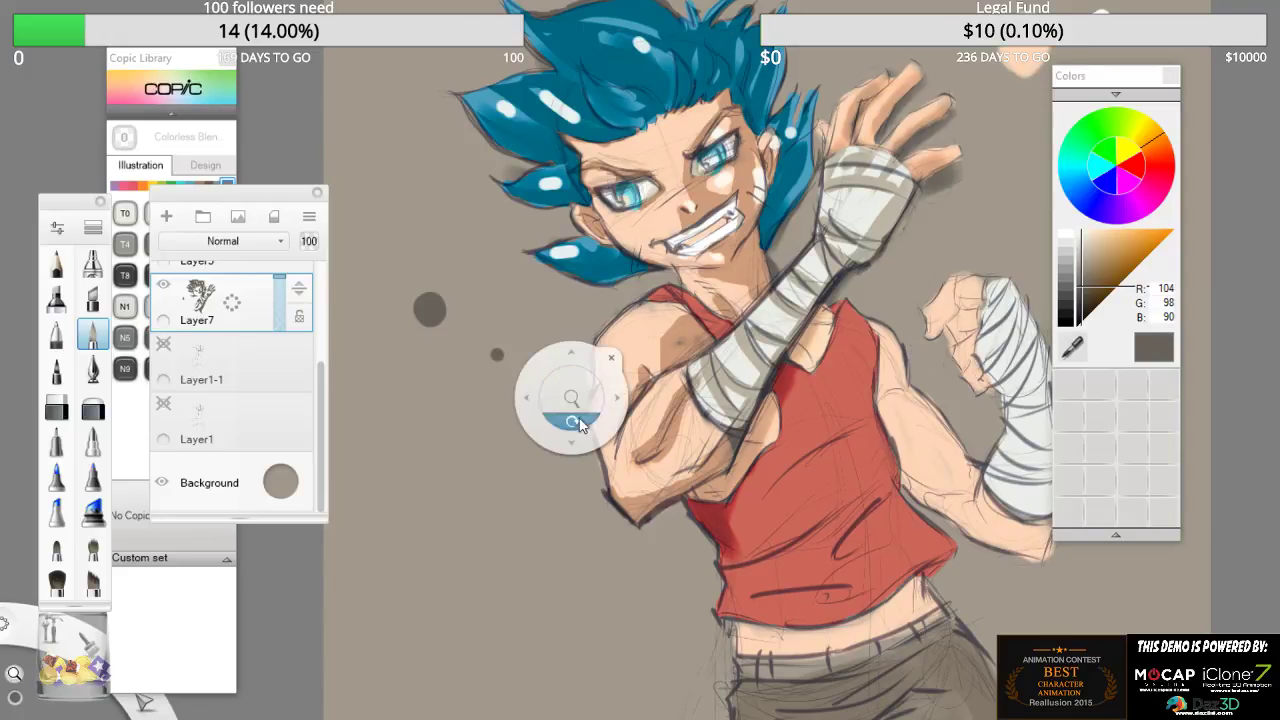
mouse_move(577, 420)
left_mouse_down()
mouse_move(583, 442)
mouse_move(423, 398)
left_mouse_up()
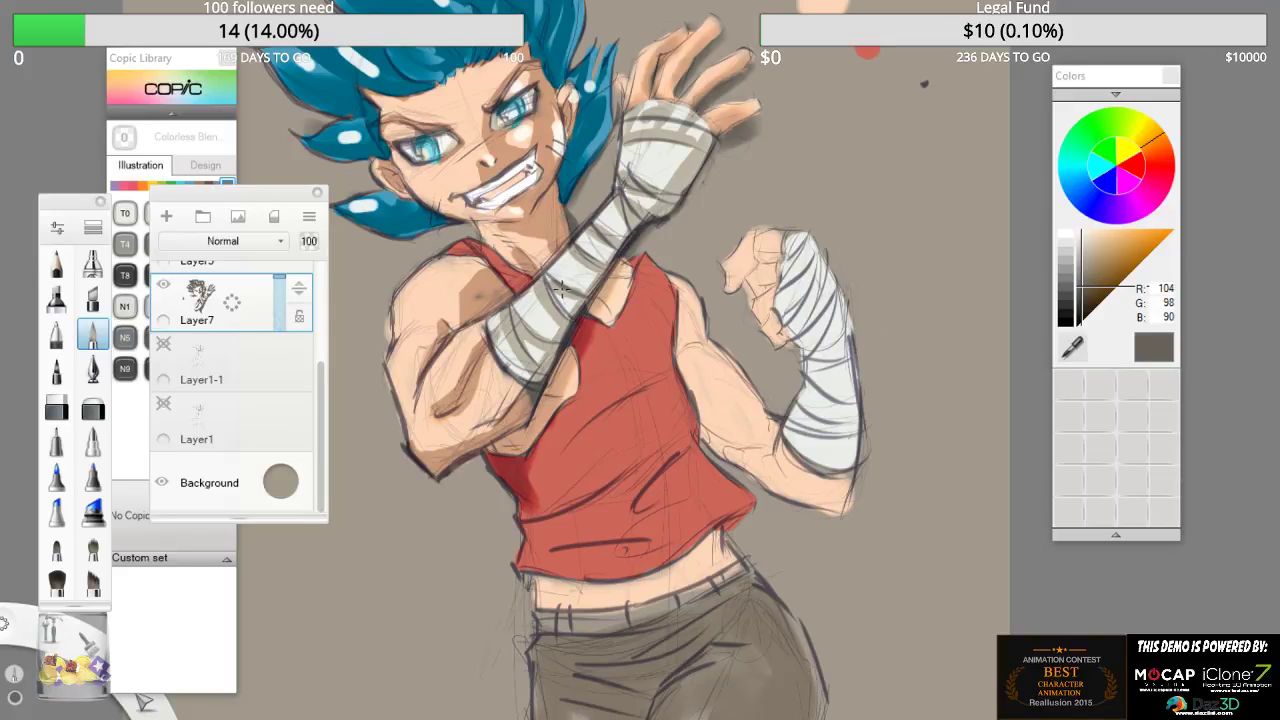
left_click(56, 297)
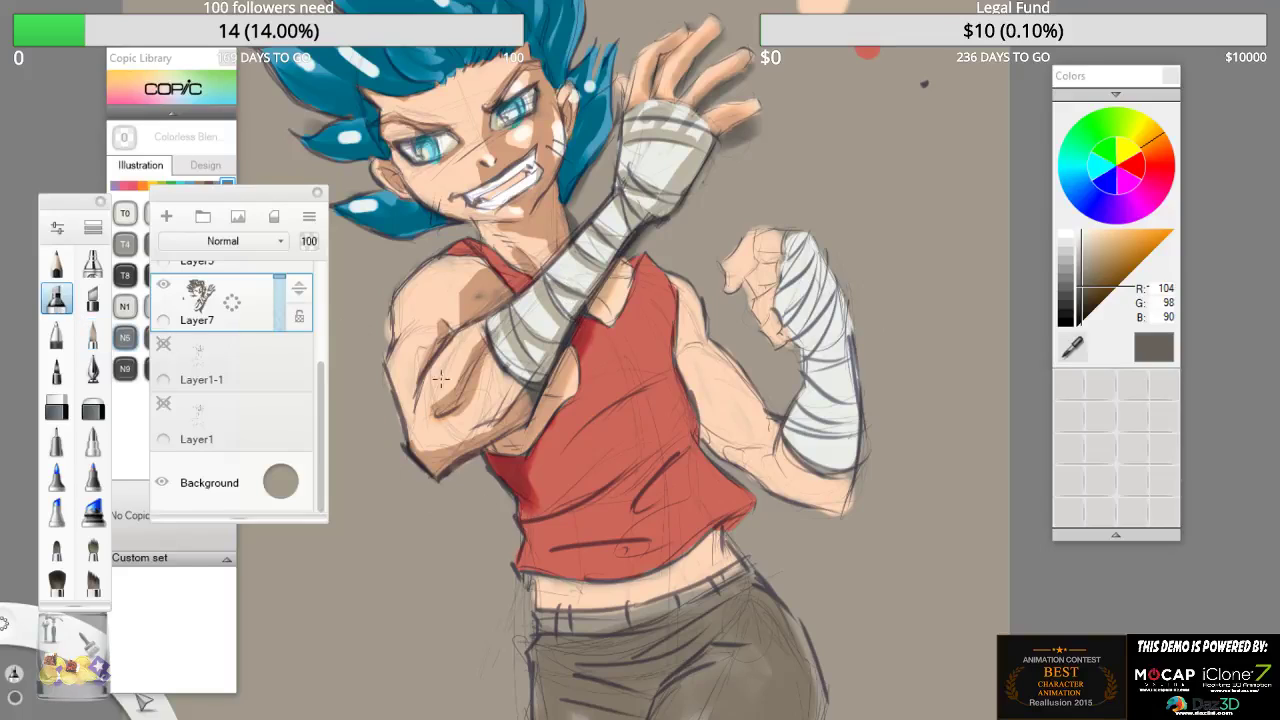
mouse_move(527, 522)
left_mouse_down()
mouse_move(564, 511)
mouse_move(535, 518)
mouse_move(648, 461)
left_mouse_up()
mouse_move(571, 521)
left_mouse_down()
mouse_move(520, 533)
mouse_move(615, 545)
mouse_move(706, 533)
mouse_move(720, 517)
mouse_move(634, 565)
mouse_move(570, 578)
mouse_move(510, 570)
mouse_move(560, 572)
mouse_move(674, 500)
mouse_move(654, 482)
mouse_move(684, 504)
mouse_move(650, 512)
left_mouse_up()
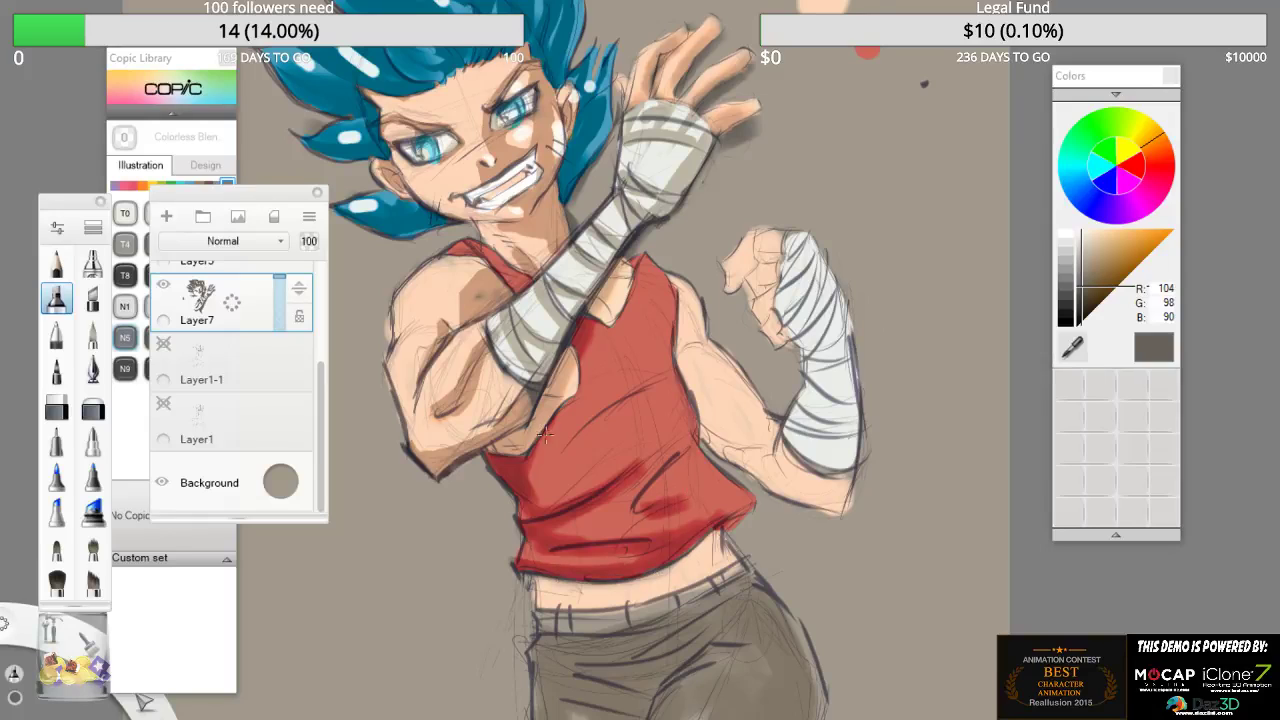
mouse_move(544, 432)
left_mouse_down()
mouse_move(622, 392)
mouse_move(563, 436)
left_mouse_up()
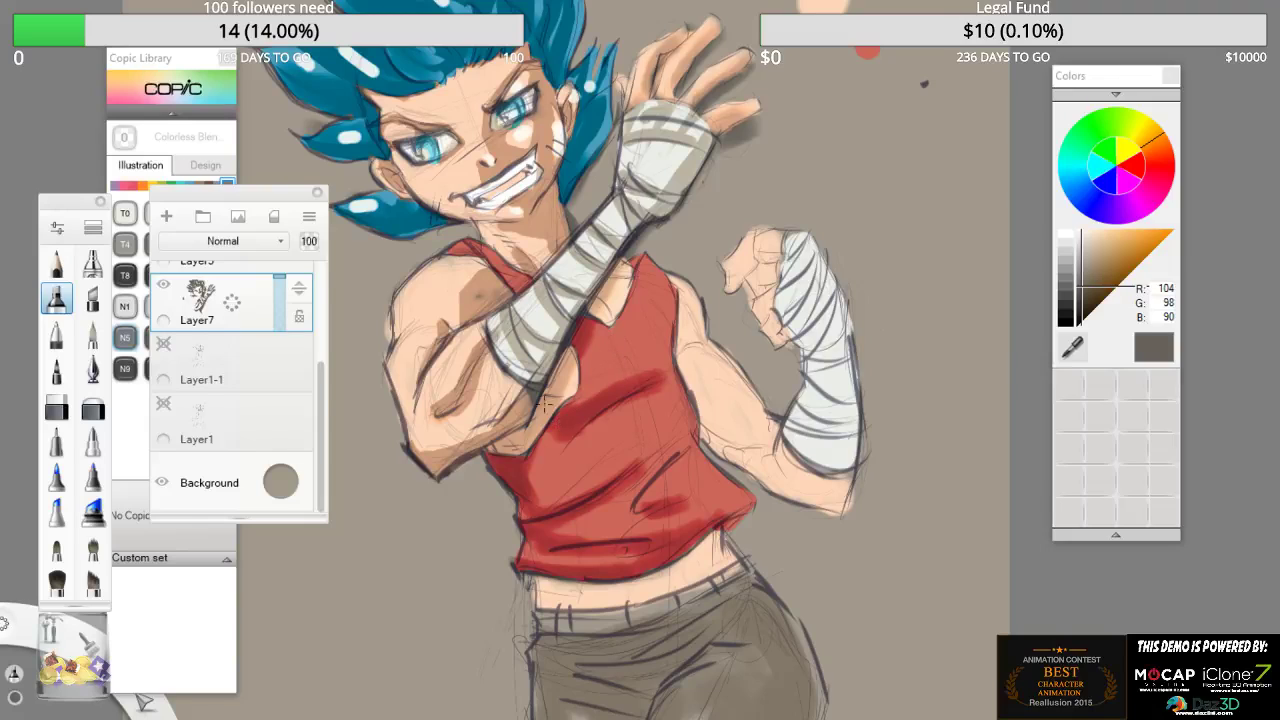
left_click_drag(569, 406, 618, 384)
left_click_drag(615, 332, 631, 356)
mouse_move(567, 441)
left_mouse_down()
mouse_move(670, 345)
mouse_move(585, 434)
mouse_move(618, 403)
mouse_move(590, 438)
mouse_move(658, 399)
mouse_move(673, 416)
mouse_move(639, 456)
mouse_move(661, 399)
mouse_move(677, 441)
mouse_move(671, 392)
mouse_move(684, 433)
mouse_move(642, 499)
mouse_move(679, 418)
mouse_move(623, 523)
mouse_move(674, 430)
mouse_move(642, 495)
mouse_move(677, 383)
mouse_move(697, 476)
mouse_move(691, 453)
mouse_move(734, 503)
mouse_move(672, 410)
left_mouse_up()
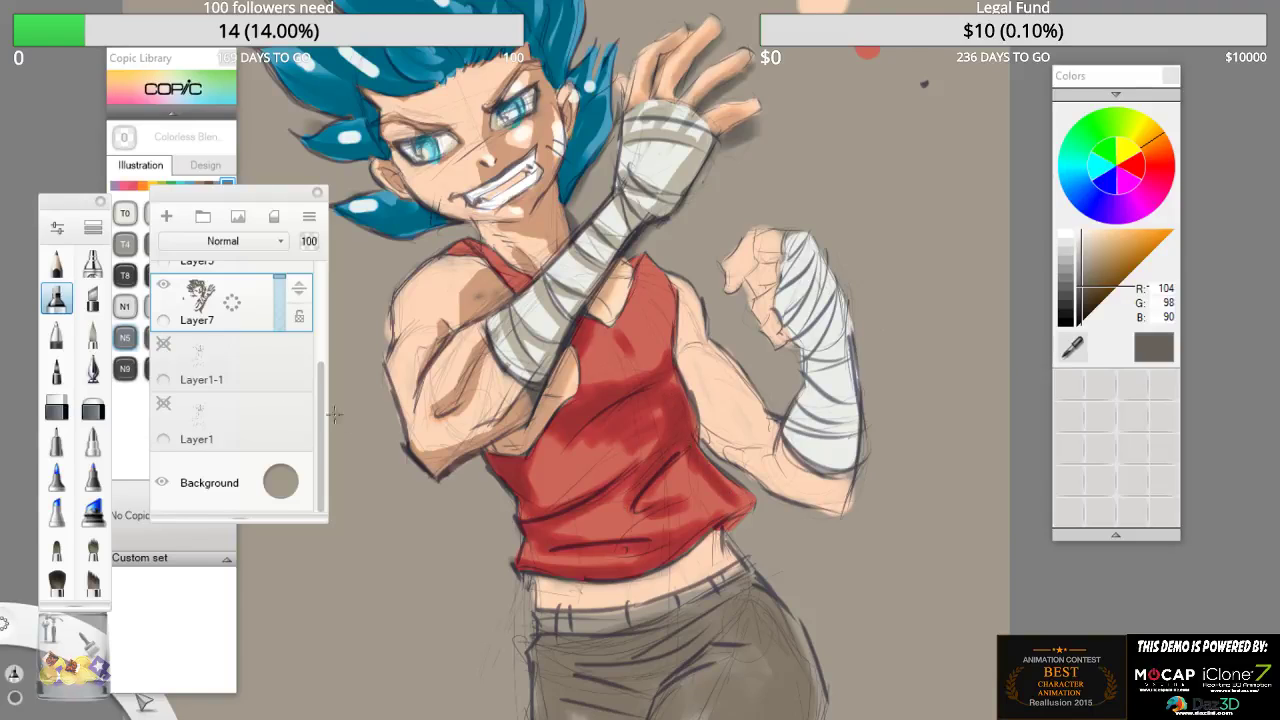
- Erase the excess shading between the tank top's folds on the chest, stomach and lower hem
left_click(56, 408)
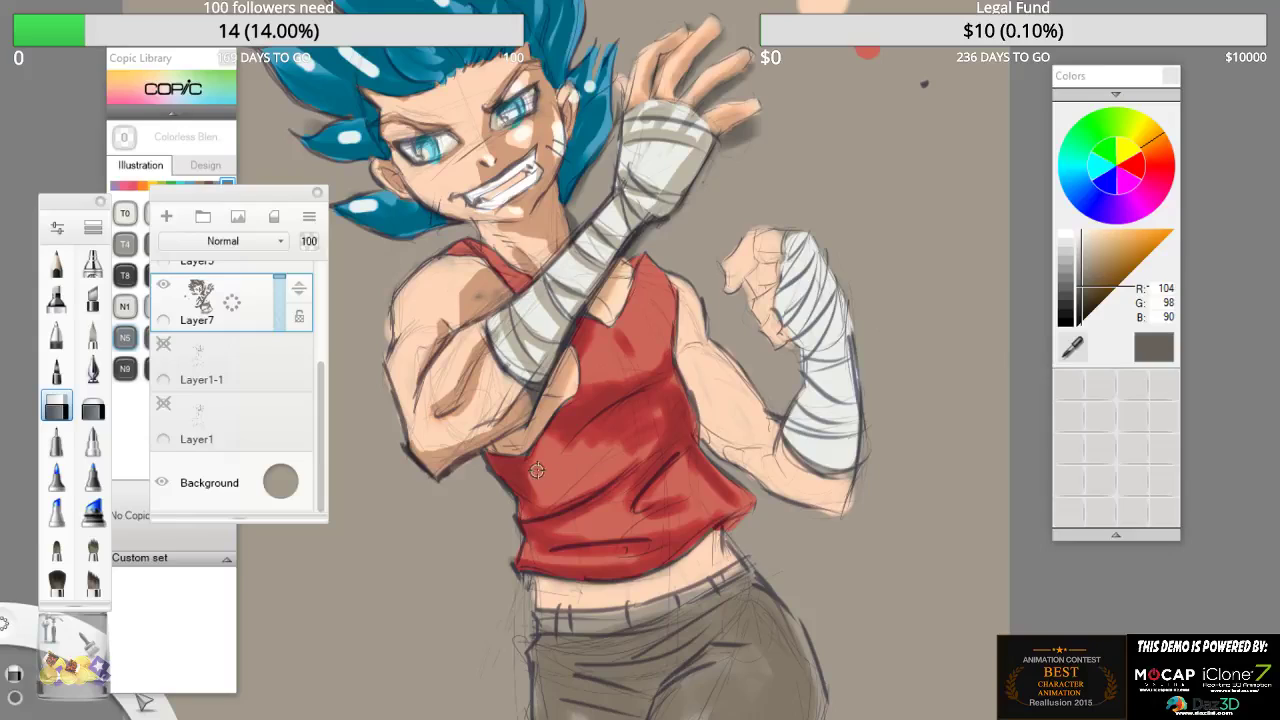
mouse_move(598, 446)
left_mouse_down()
mouse_move(639, 400)
mouse_move(612, 438)
mouse_move(644, 430)
mouse_move(634, 450)
mouse_move(565, 444)
mouse_move(535, 470)
left_mouse_up()
mouse_move(594, 363)
left_mouse_down()
mouse_move(610, 337)
mouse_move(661, 351)
mouse_move(585, 400)
mouse_move(560, 435)
mouse_move(630, 385)
mouse_move(658, 395)
mouse_move(605, 432)
mouse_move(672, 392)
mouse_move(660, 436)
mouse_move(652, 405)
left_mouse_up()
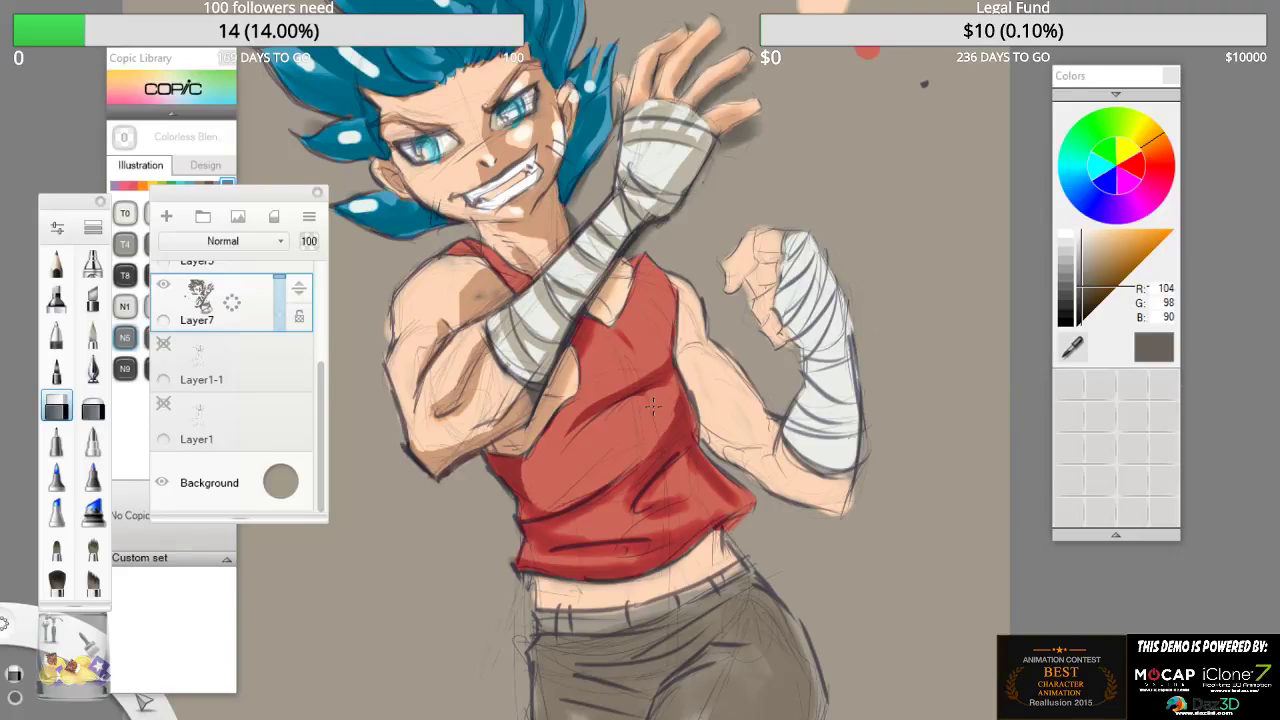
left_click_drag(626, 486, 550, 527)
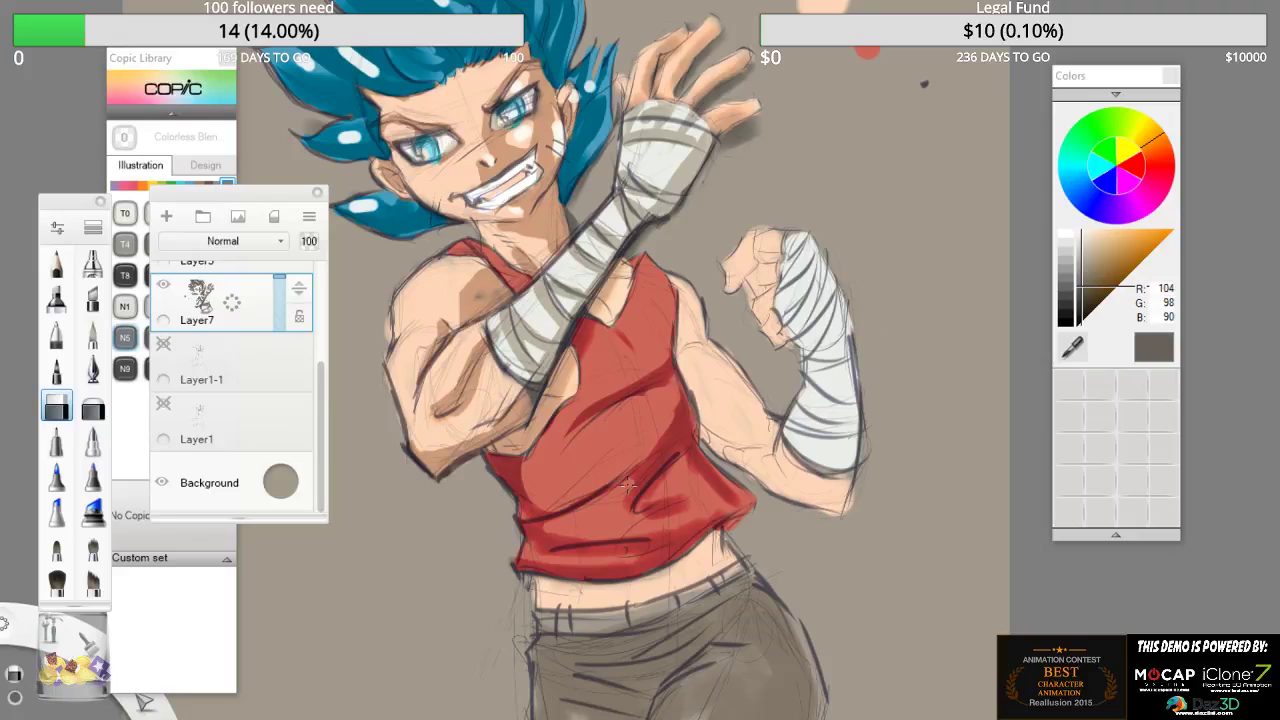
mouse_move(645, 516)
left_mouse_down()
mouse_move(682, 506)
mouse_move(650, 506)
mouse_move(672, 466)
left_mouse_up()
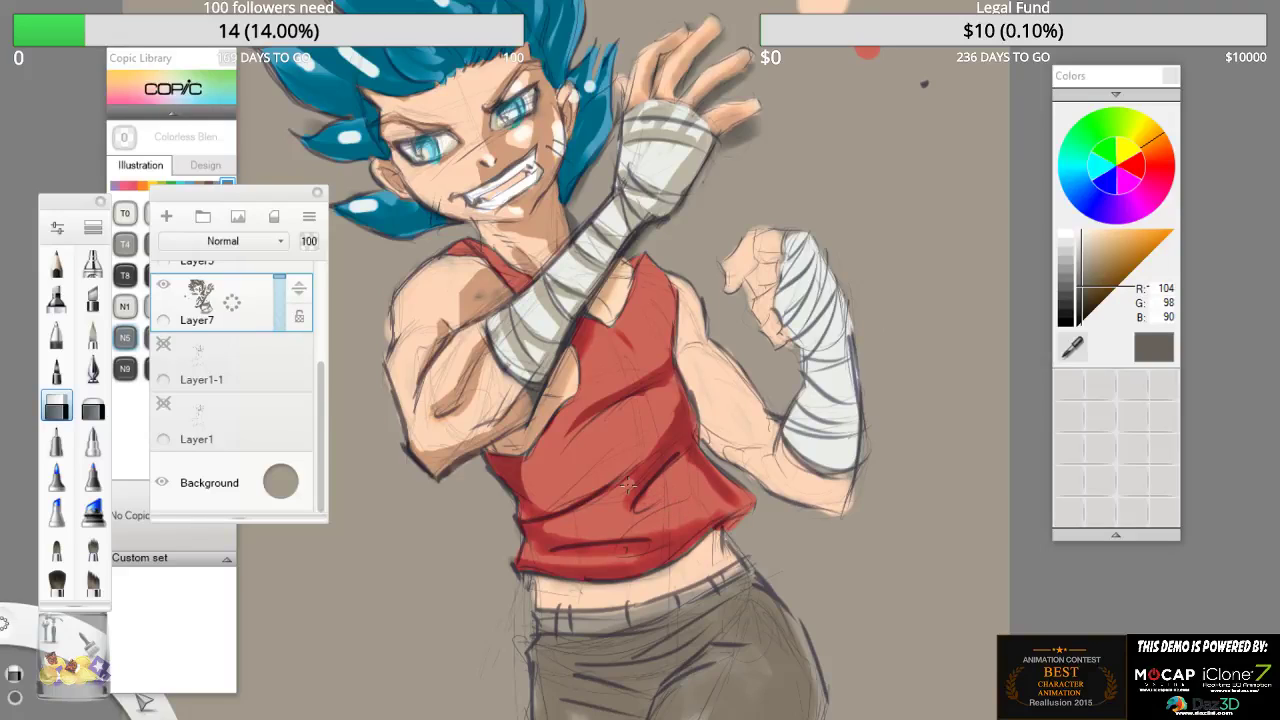
mouse_move(715, 492)
left_mouse_down()
mouse_move(690, 460)
mouse_move(636, 461)
mouse_move(672, 412)
mouse_move(624, 478)
left_mouse_up()
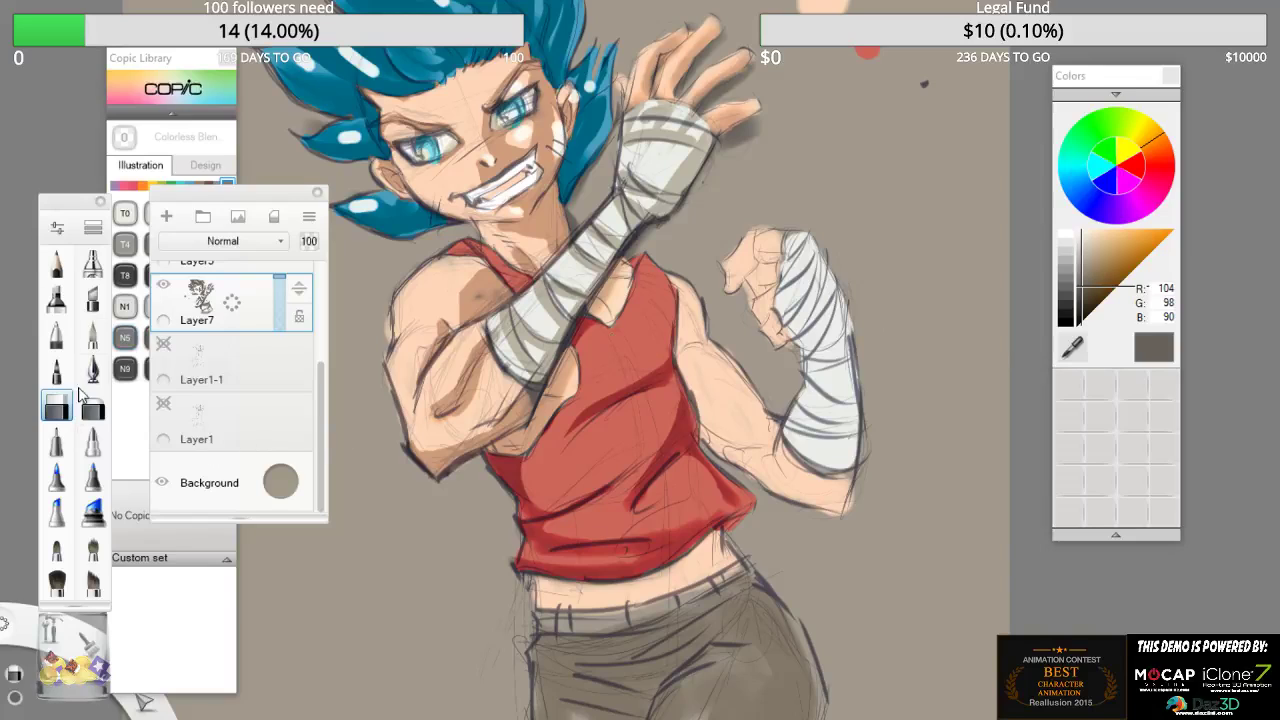
- Paint marker shadows on the tank top's upper chest, from the strap beside the neckline down below the wrapped forearm
left_click(58, 300)
mouse_move(630, 288)
left_mouse_down()
mouse_move(645, 262)
mouse_move(649, 310)
mouse_move(661, 280)
mouse_move(657, 320)
mouse_move(666, 296)
mouse_move(654, 365)
mouse_move(668, 292)
mouse_move(655, 364)
mouse_move(652, 320)
left_mouse_up()
mouse_move(611, 377)
left_mouse_down()
mouse_move(611, 346)
mouse_move(588, 397)
mouse_move(613, 370)
mouse_move(617, 389)
mouse_move(610, 380)
mouse_move(590, 396)
mouse_move(561, 445)
mouse_move(583, 397)
mouse_move(565, 431)
left_mouse_up()
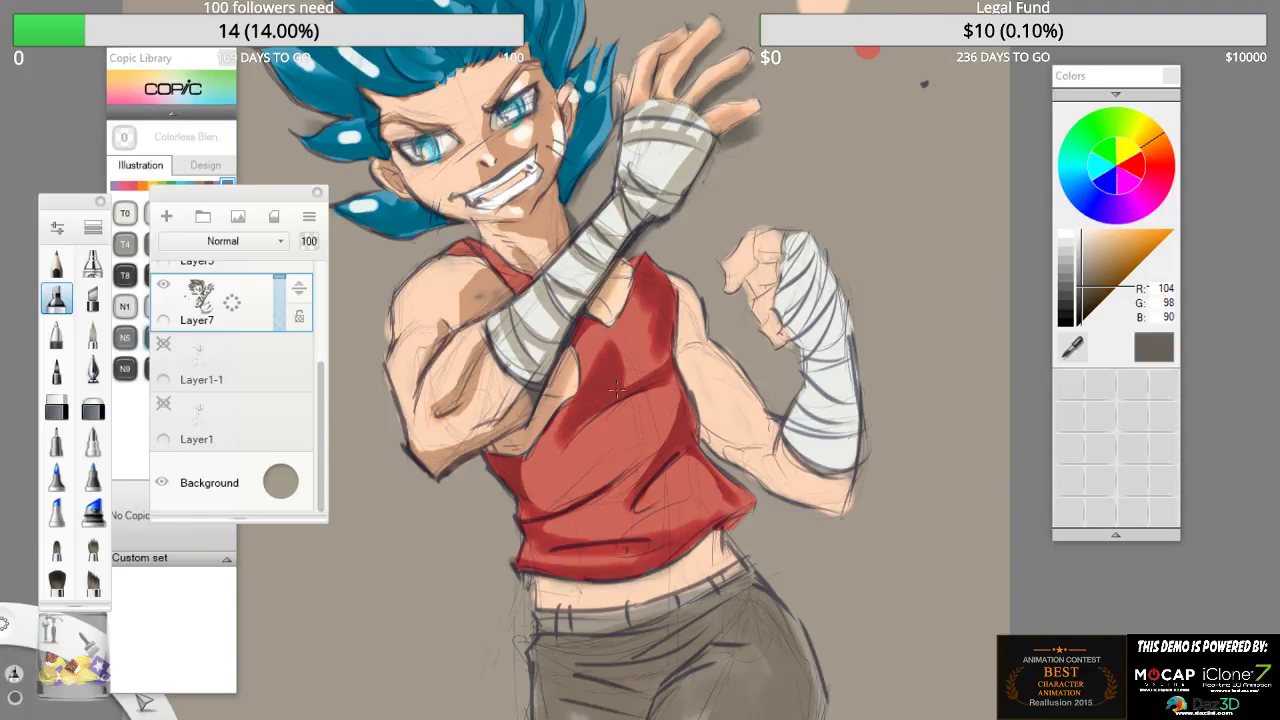
mouse_move(617, 390)
left_mouse_down()
mouse_move(665, 344)
mouse_move(665, 313)
mouse_move(640, 385)
left_mouse_up()
- Erase part of the chest shading to shape its edges below the neckline and along the armhole
left_click(56, 408)
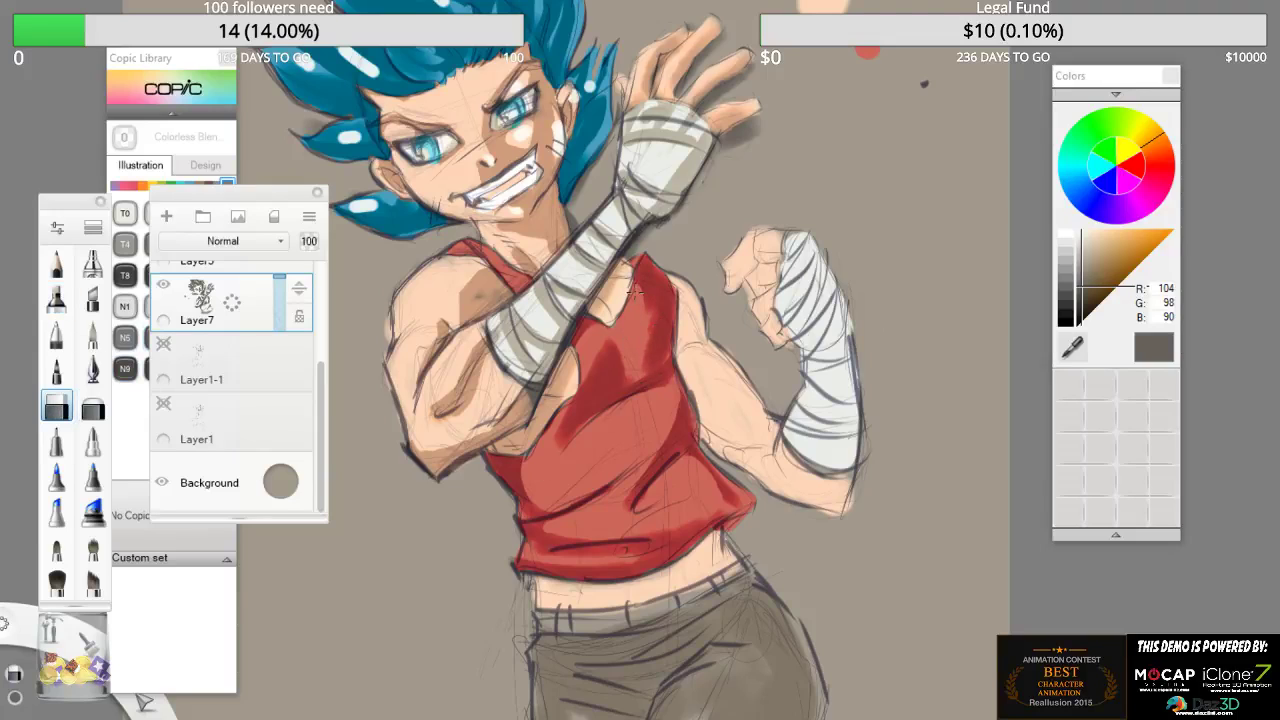
mouse_move(635, 291)
left_mouse_down()
mouse_move(641, 281)
mouse_move(651, 343)
mouse_move(639, 380)
left_mouse_up()
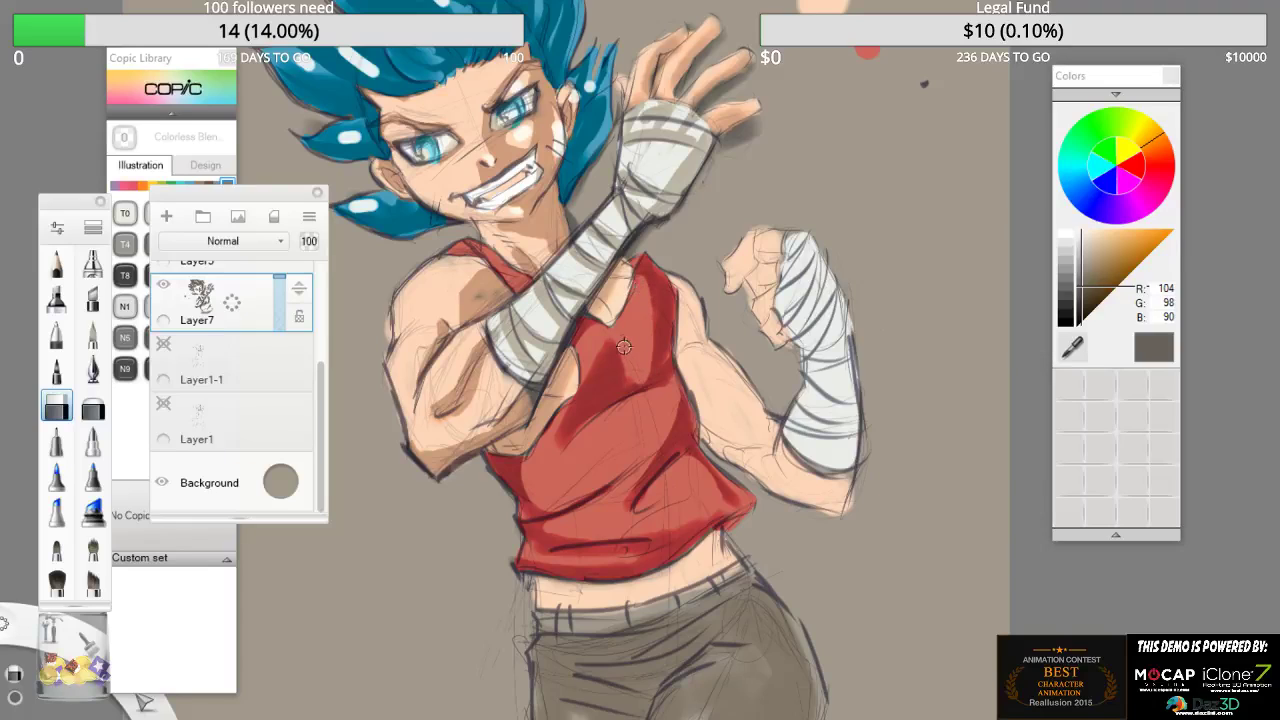
left_click_drag(607, 335, 562, 438)
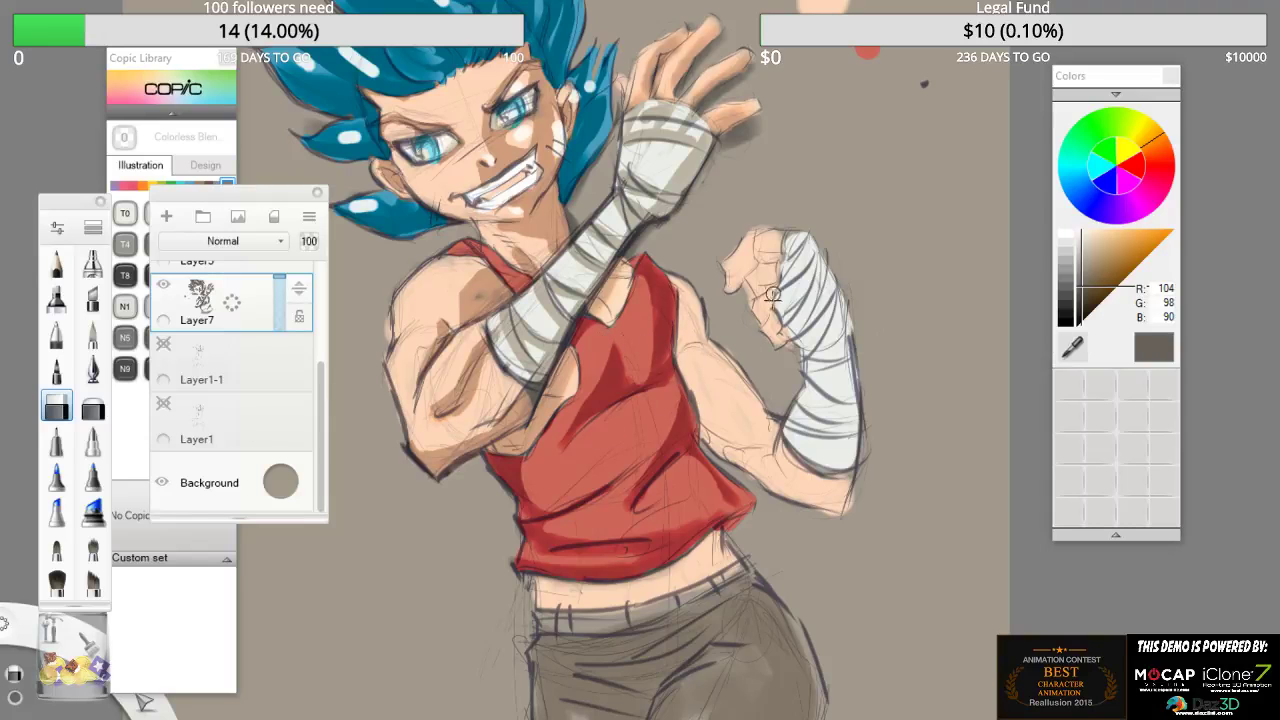
- Add marker shadows to the tank top's middle and neckline, and lower Layer7's opacity to 80
key("space")
mouse_move(768, 340)
left_mouse_down()
mouse_move(714, 340)
mouse_move(732, 340)
left_mouse_up()
left_click_drag(727, 404, 715, 335)
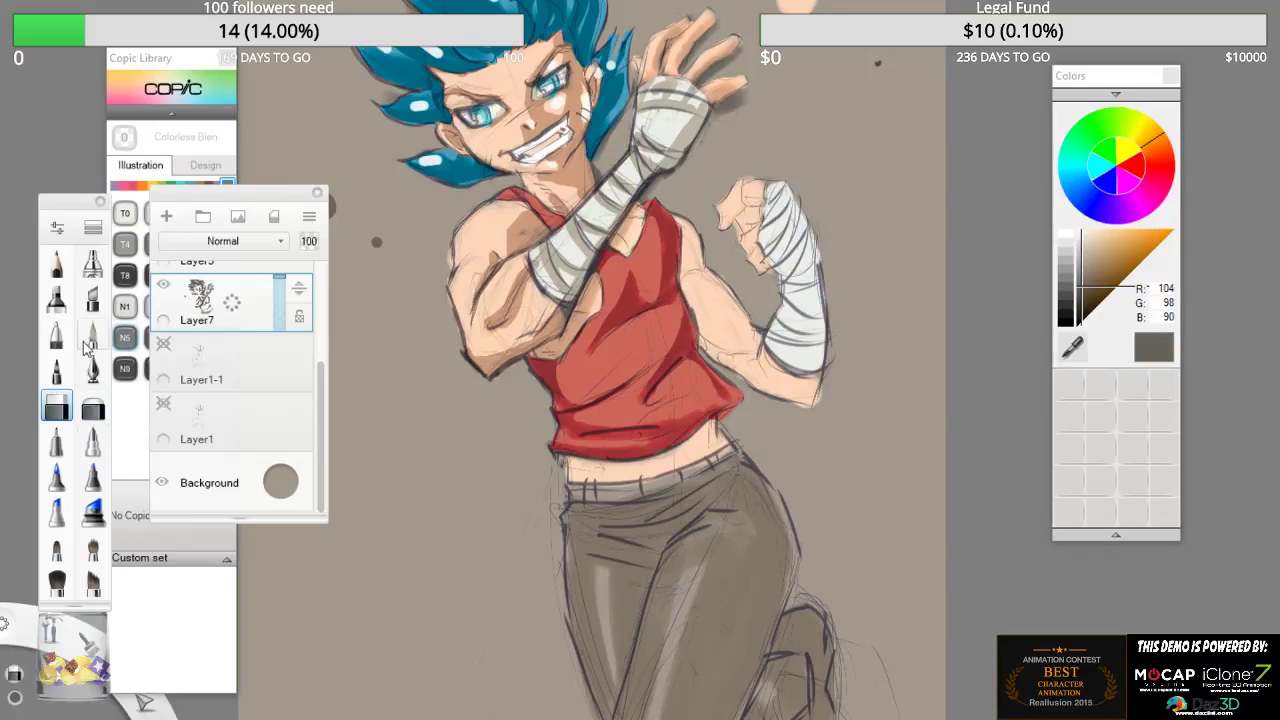
left_click(56, 298)
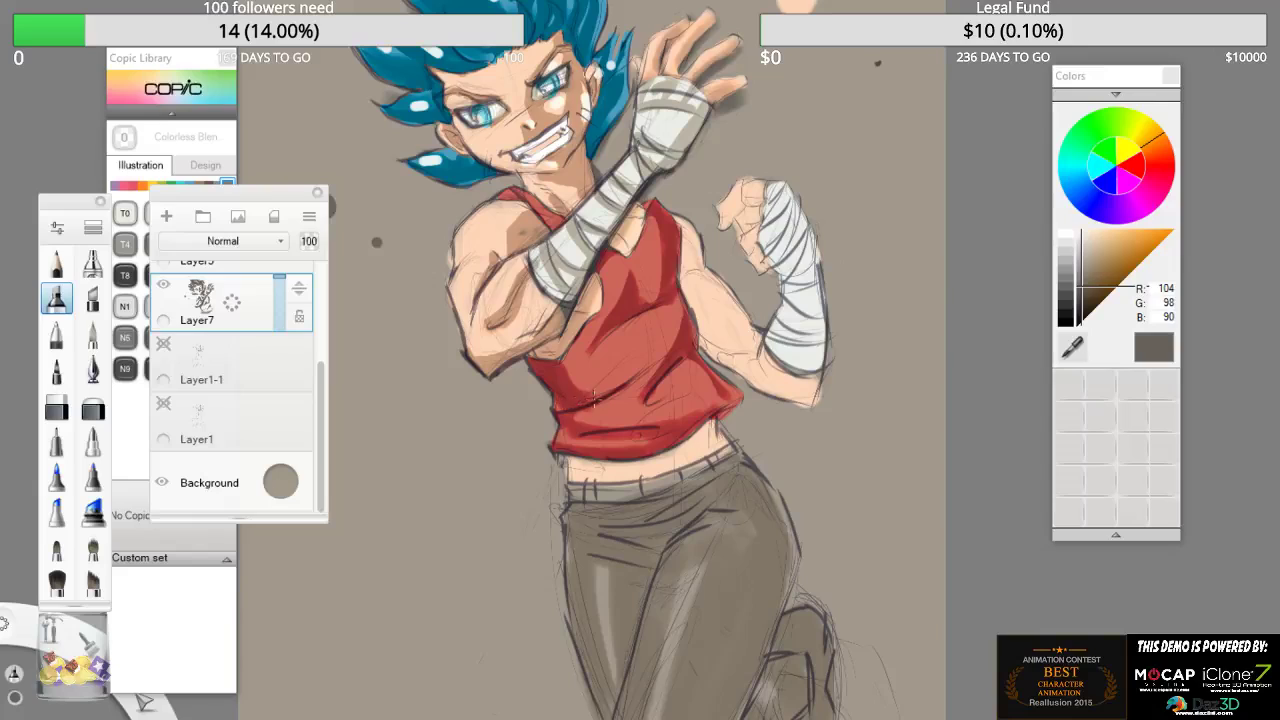
mouse_move(618, 385)
left_mouse_down()
mouse_move(573, 397)
mouse_move(628, 372)
mouse_move(561, 371)
mouse_move(605, 287)
mouse_move(598, 276)
mouse_move(568, 376)
mouse_move(608, 272)
mouse_move(597, 272)
mouse_move(618, 258)
left_mouse_up()
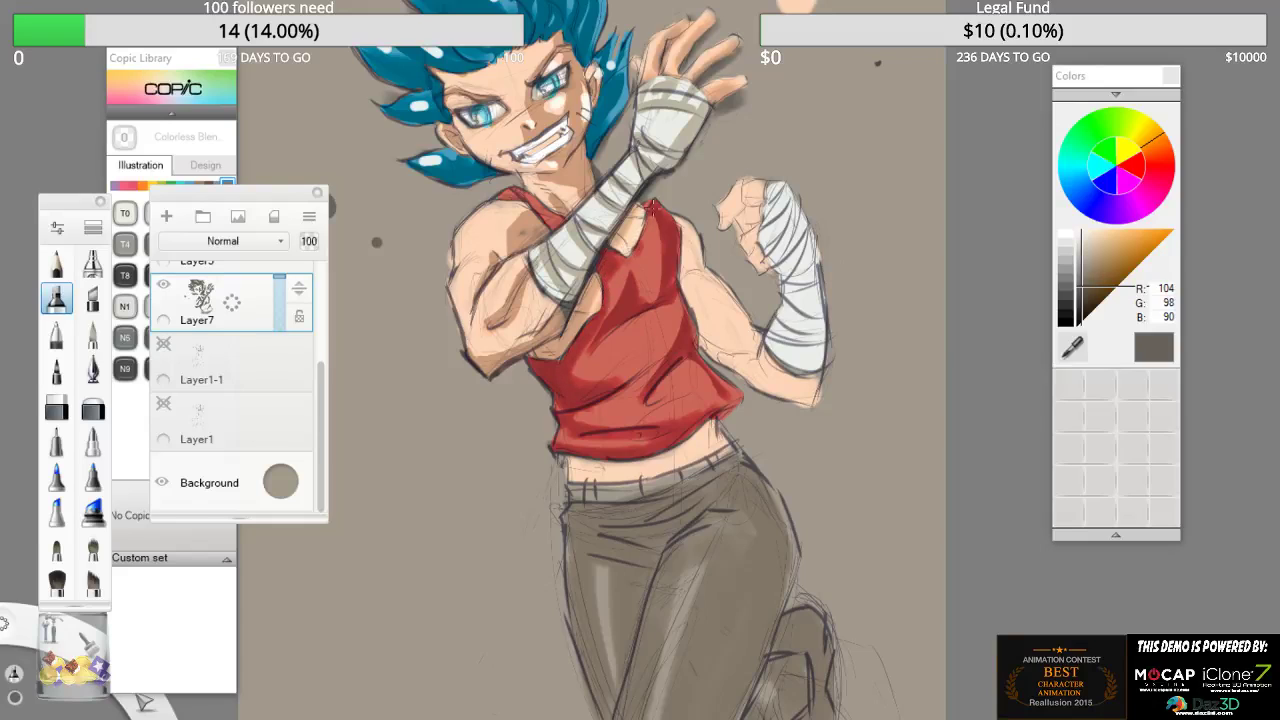
left_click_drag(652, 207, 630, 256)
mouse_move(279, 283)
left_mouse_down()
mouse_move(280, 305)
mouse_move(281, 290)
left_mouse_up()
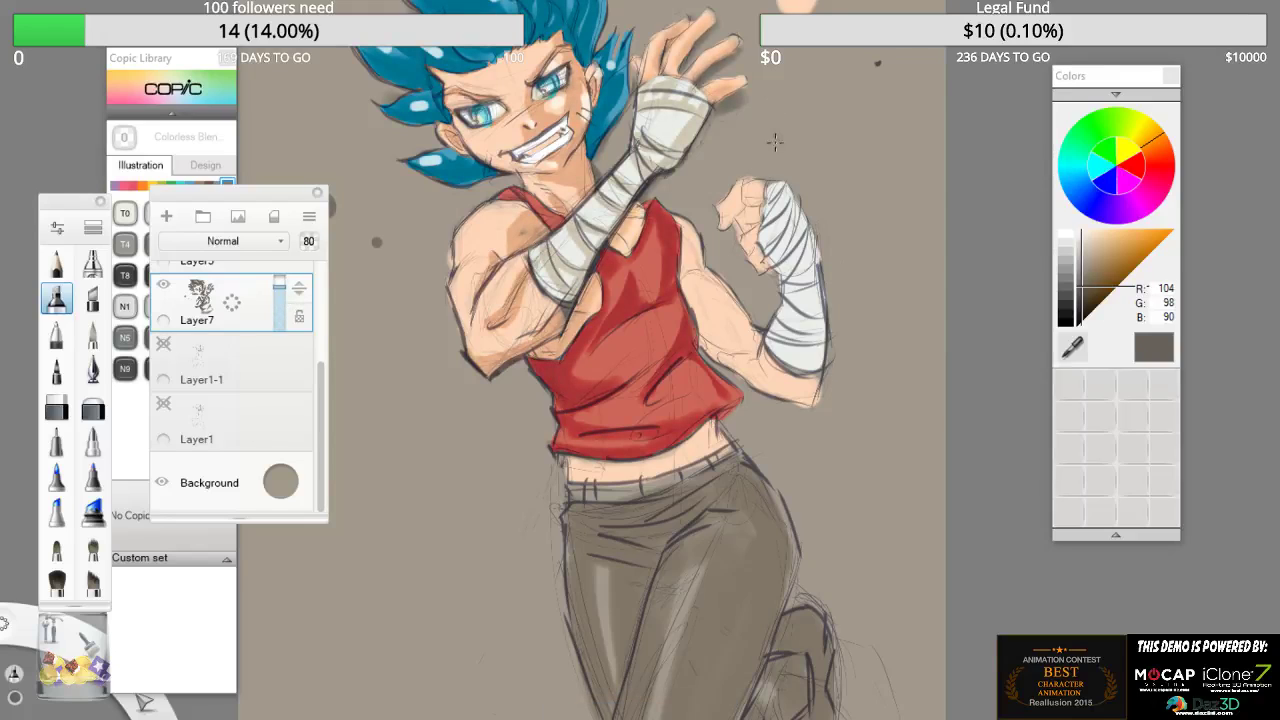
- Shade the skin of the far arm from shoulder to elbow and the fingers of its clenched fist
key("space")
left_click_drag(790, 136, 757, 140)
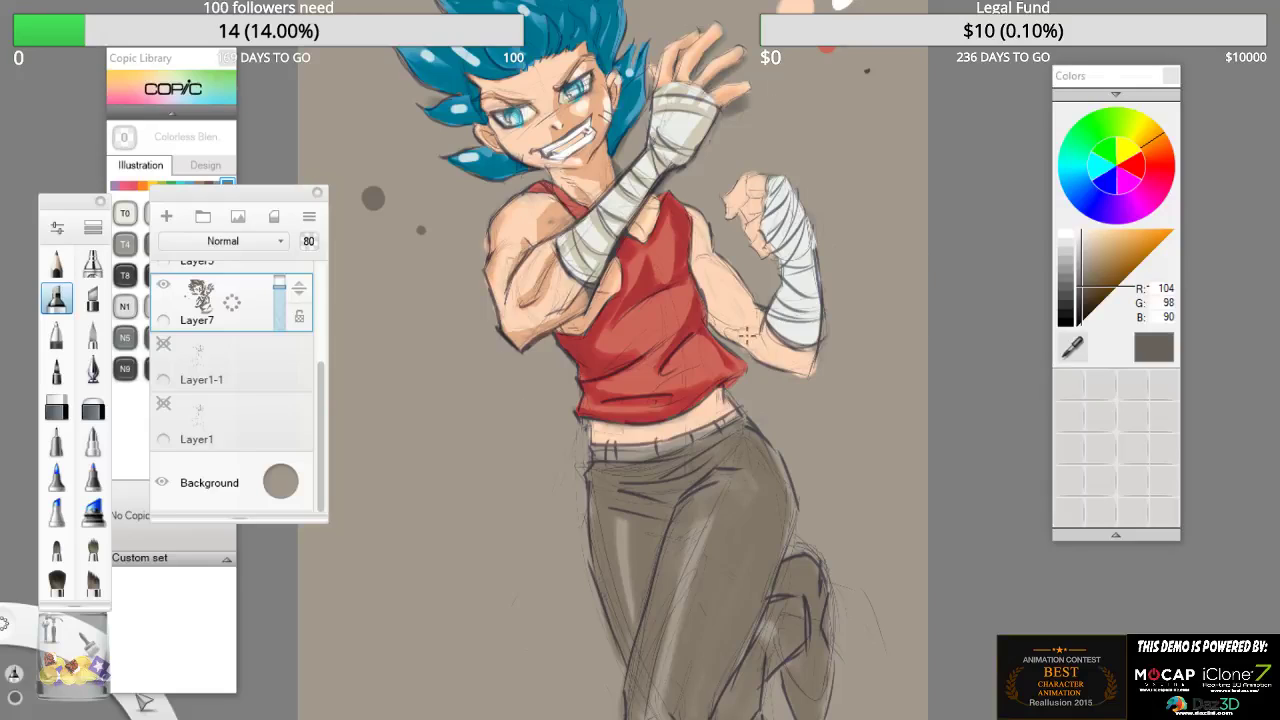
mouse_move(688, 208)
left_mouse_down()
mouse_move(693, 262)
mouse_move(736, 327)
mouse_move(707, 298)
mouse_move(716, 313)
mouse_move(742, 328)
mouse_move(694, 266)
mouse_move(754, 327)
mouse_move(718, 320)
mouse_move(748, 343)
mouse_move(721, 327)
mouse_move(792, 366)
mouse_move(774, 362)
mouse_move(761, 338)
mouse_move(805, 350)
left_mouse_up()
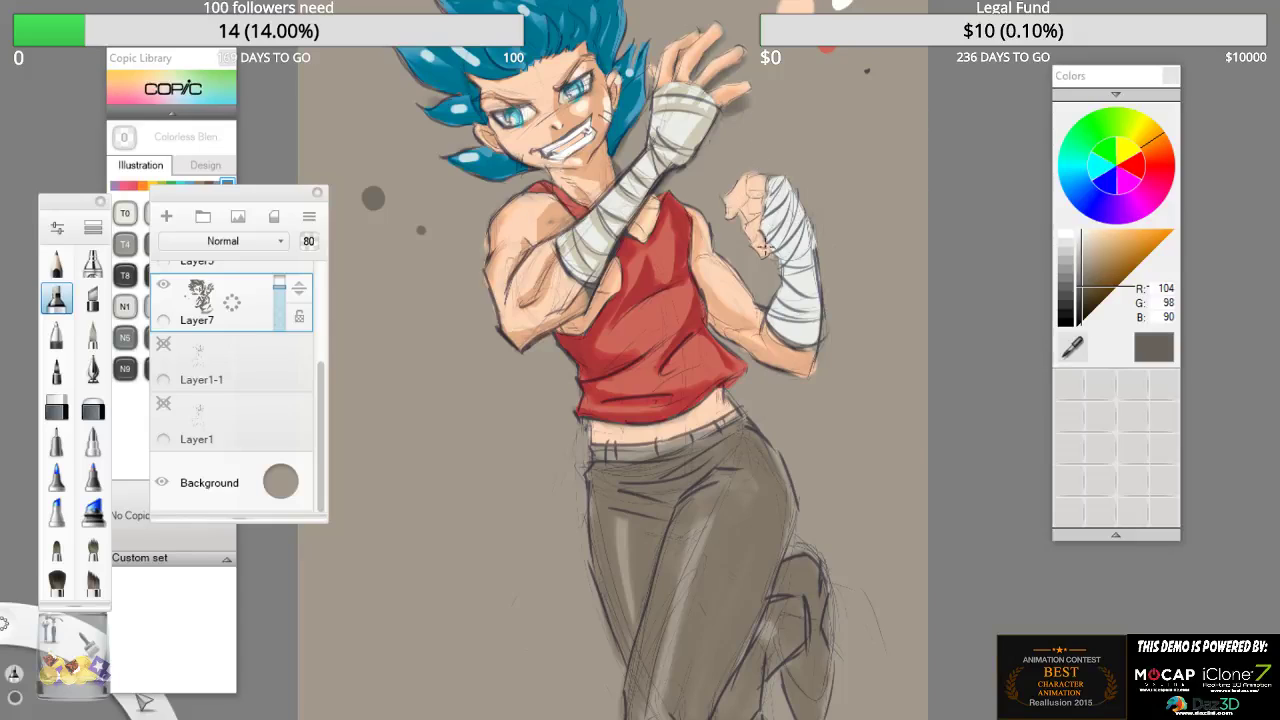
mouse_move(757, 230)
left_mouse_down()
mouse_move(768, 206)
mouse_move(748, 214)
left_mouse_up()
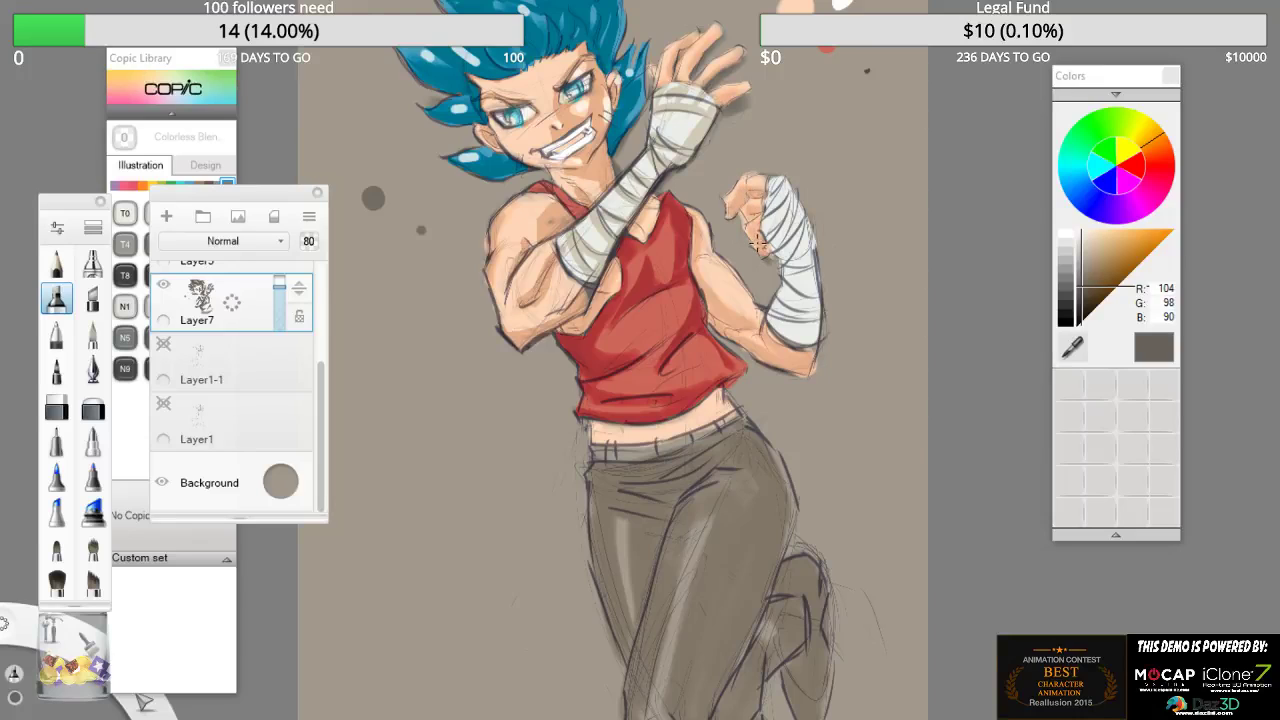
- Paint shadow bands on the far arm's wraps from hand to elbow, and set Layer7's opacity to 89
mouse_move(776, 236)
left_mouse_down()
mouse_move(770, 217)
mouse_move(810, 256)
left_mouse_up()
left_click_drag(790, 202, 799, 224)
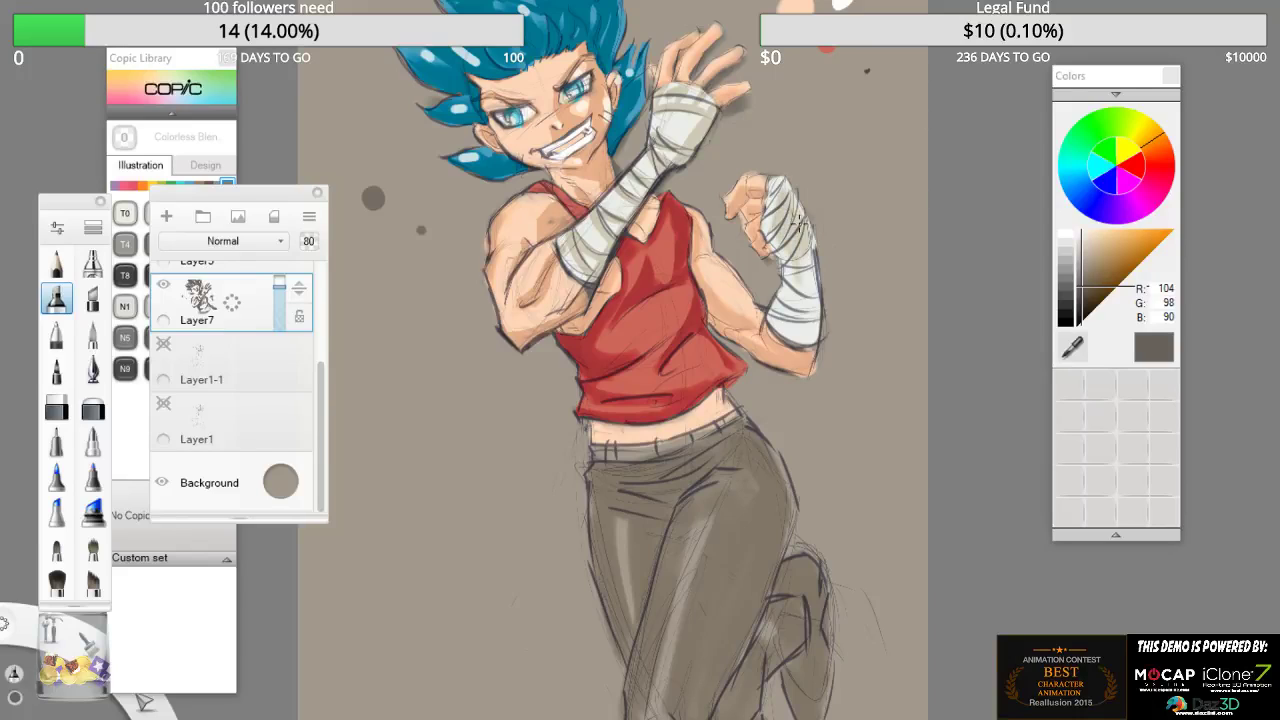
mouse_move(804, 256)
left_mouse_down()
mouse_move(818, 336)
mouse_move(802, 336)
left_mouse_up()
left_click_drag(798, 286, 794, 336)
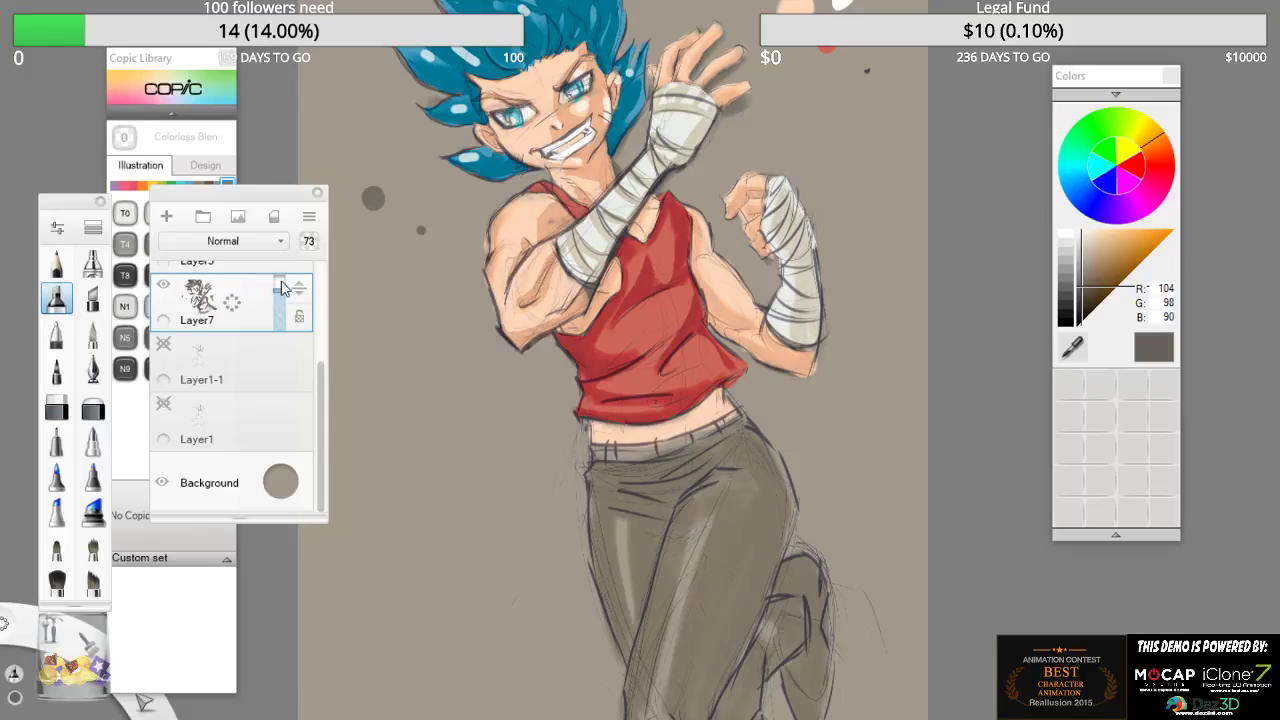
left_click_drag(284, 290, 283, 263)
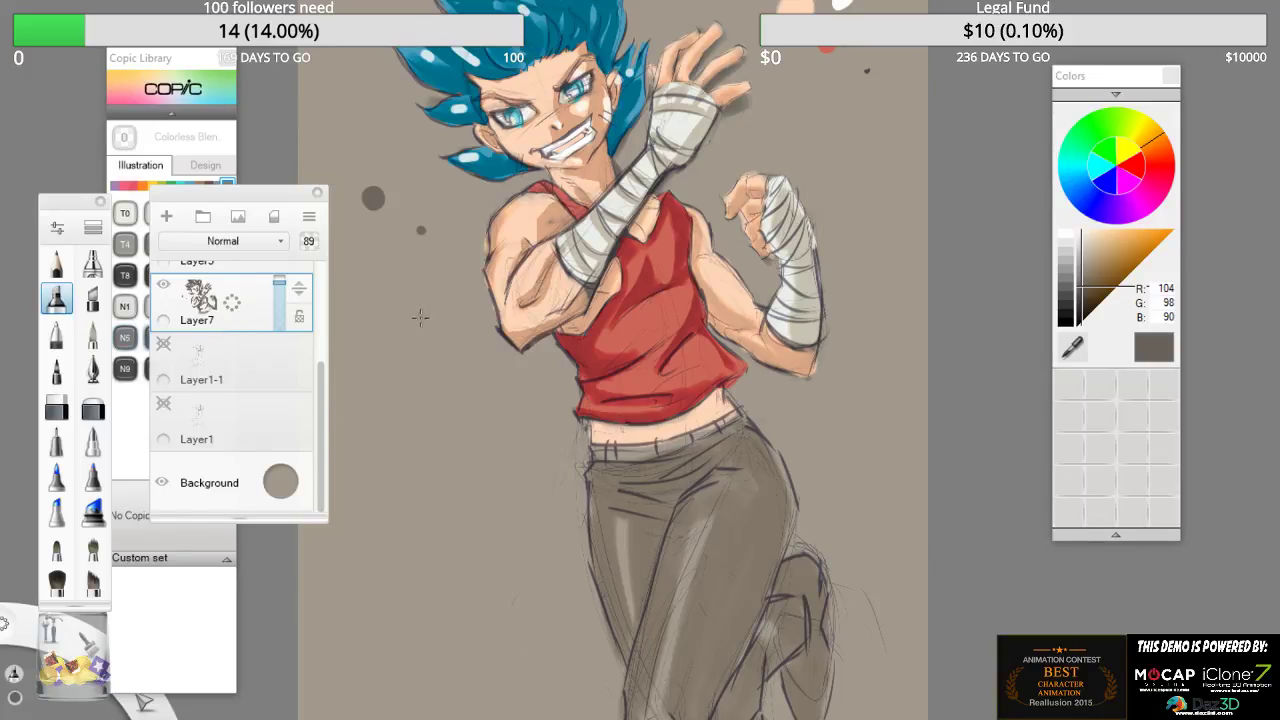
- Switch to the paintbrush and enlarge it substantially for broad shading strokes
left_click(92, 335)
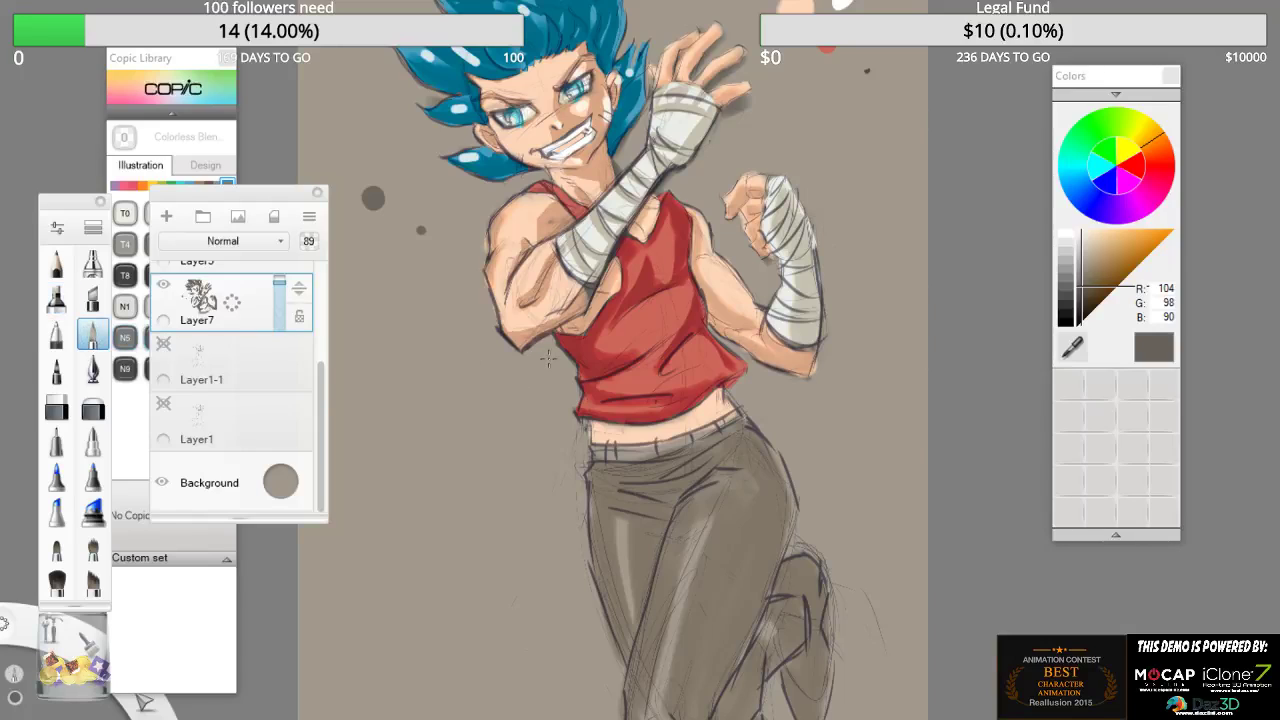
key("bracketright")
key("bracketright")
key("bracketright")
key("bracketright")
key("bracketright")
key("bracketright")
key("bracketright")
key("bracketright")
key("bracketright")
key("bracketright")
key("bracketright")
key("bracketright")
key("bracketright")
key("bracketright")
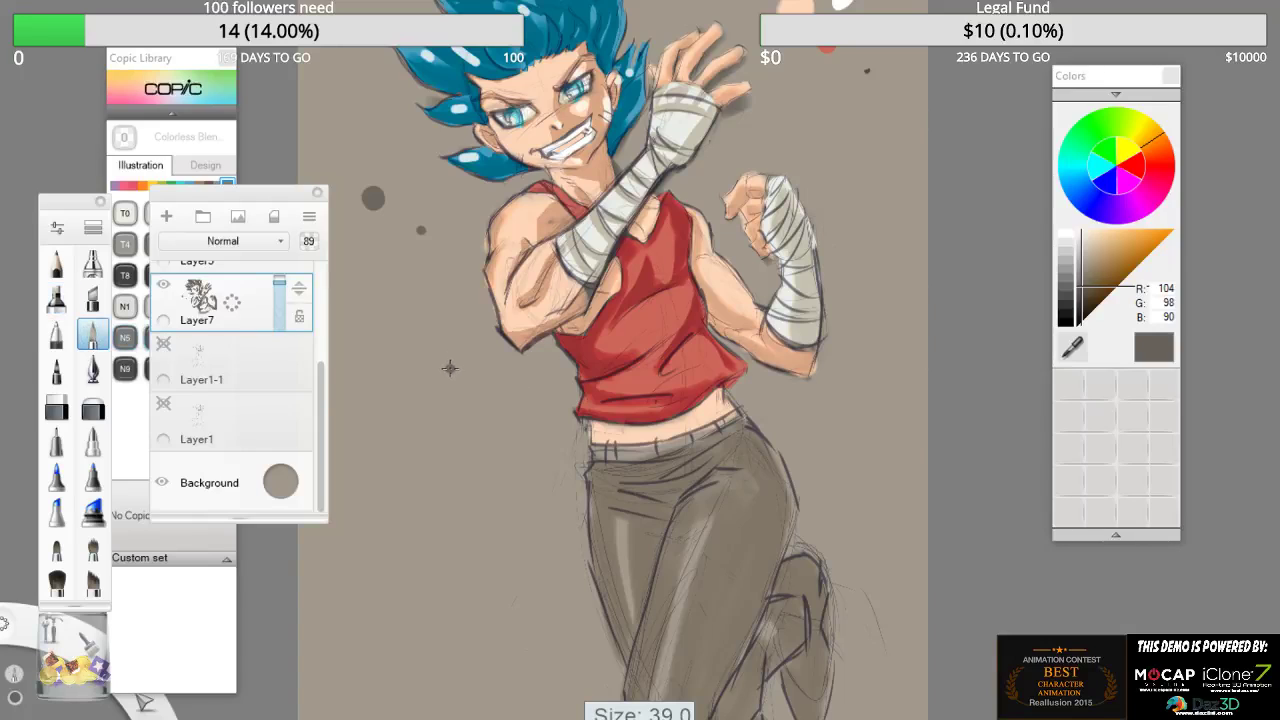
key("bracketright")
key("bracketright")
key("bracketright")
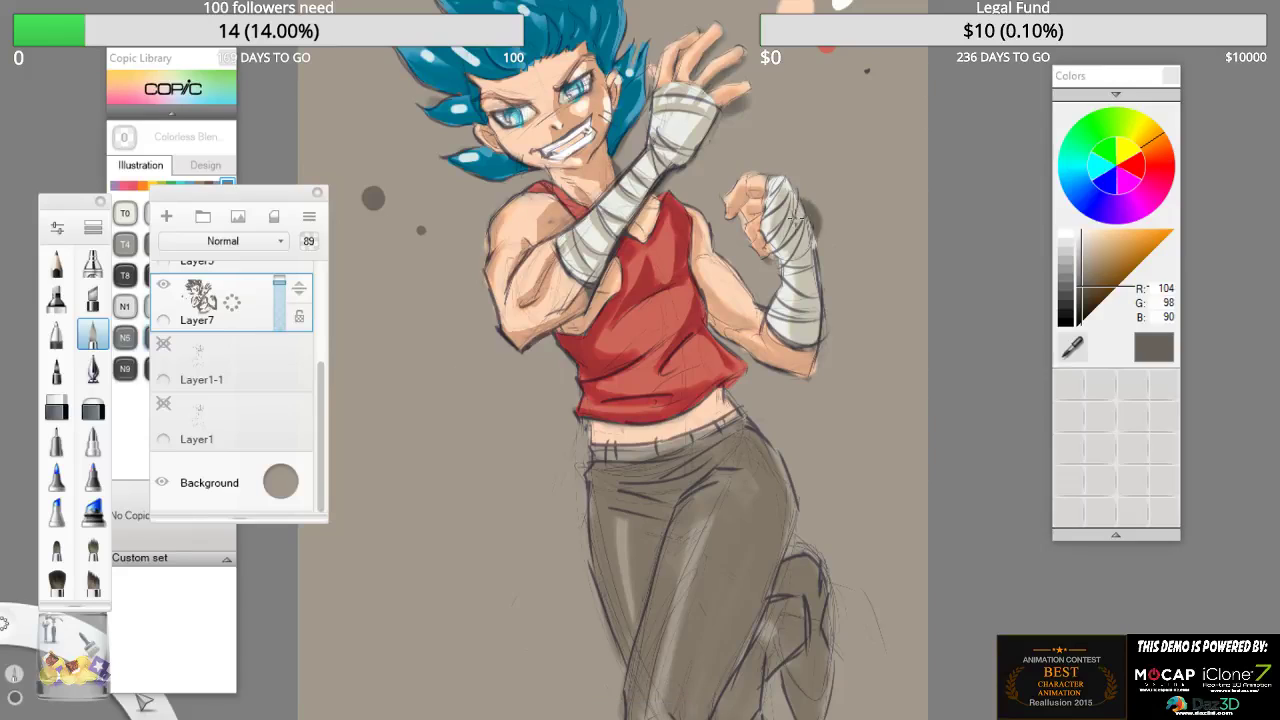
- Try a broad shadow stroke down the outer side of the far arm's wraps, and undo it
left_click_drag(789, 207, 805, 325)
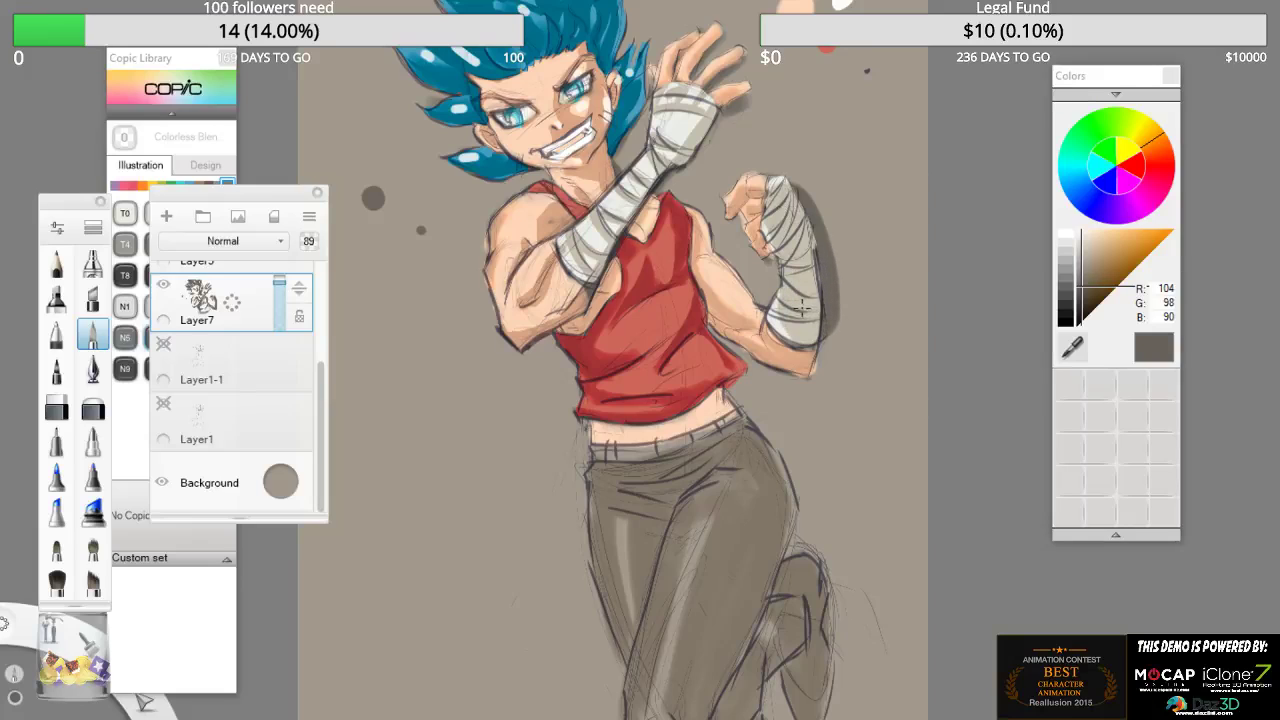
key("ctrl+z")
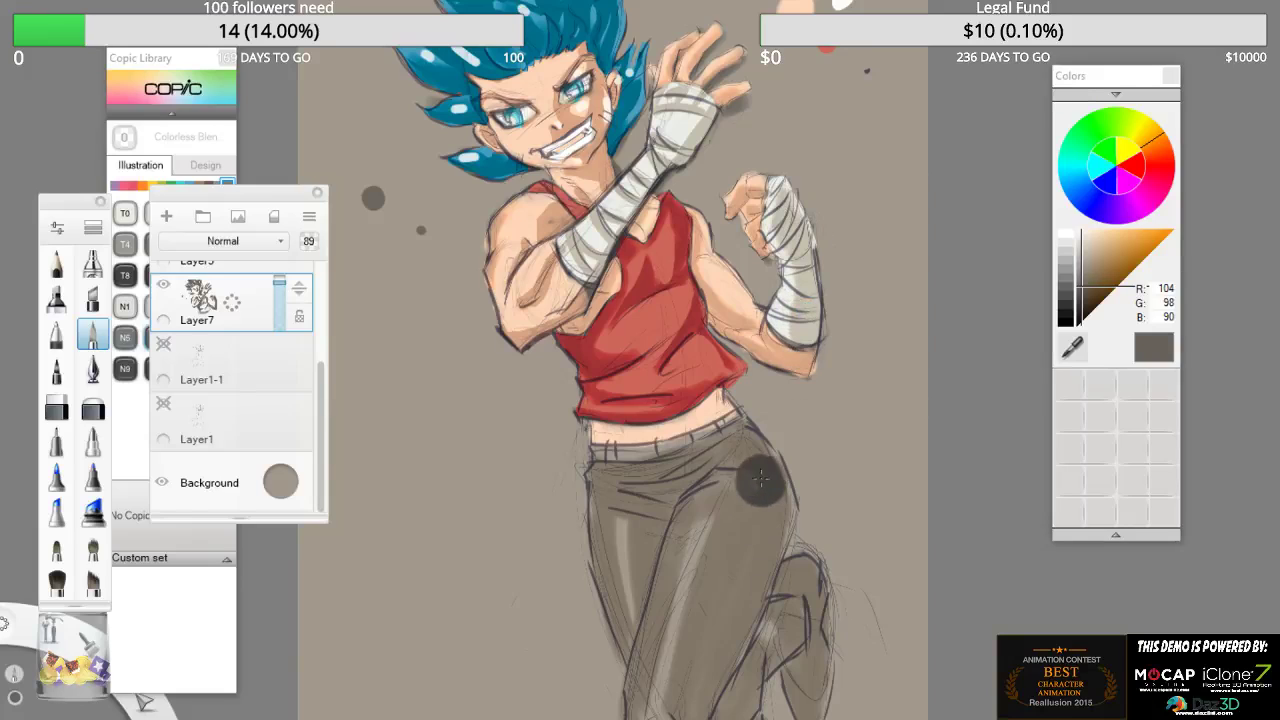
- Paint broad dark shadows down the front leg's outer thigh, around the knee and over the raised rear leg
mouse_move(768, 497)
left_mouse_down()
mouse_move(693, 708)
mouse_move(732, 694)
mouse_move(708, 702)
mouse_move(697, 685)
left_mouse_up()
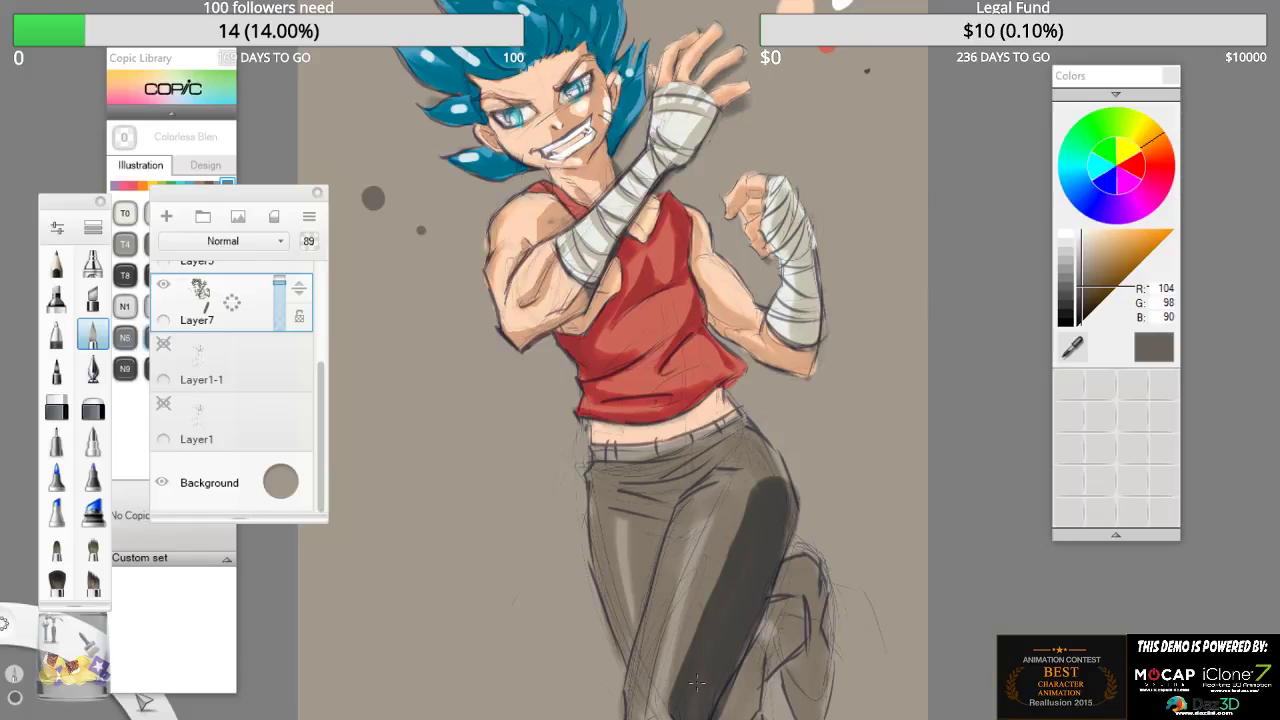
key("space")
left_click_drag(780, 288, 785, 160)
mouse_move(690, 622)
left_mouse_down()
mouse_move(650, 628)
mouse_move(680, 650)
mouse_move(738, 598)
mouse_move(785, 495)
mouse_move(795, 540)
mouse_move(805, 500)
mouse_move(803, 571)
mouse_move(825, 525)
mouse_move(845, 560)
mouse_move(781, 430)
left_mouse_up()
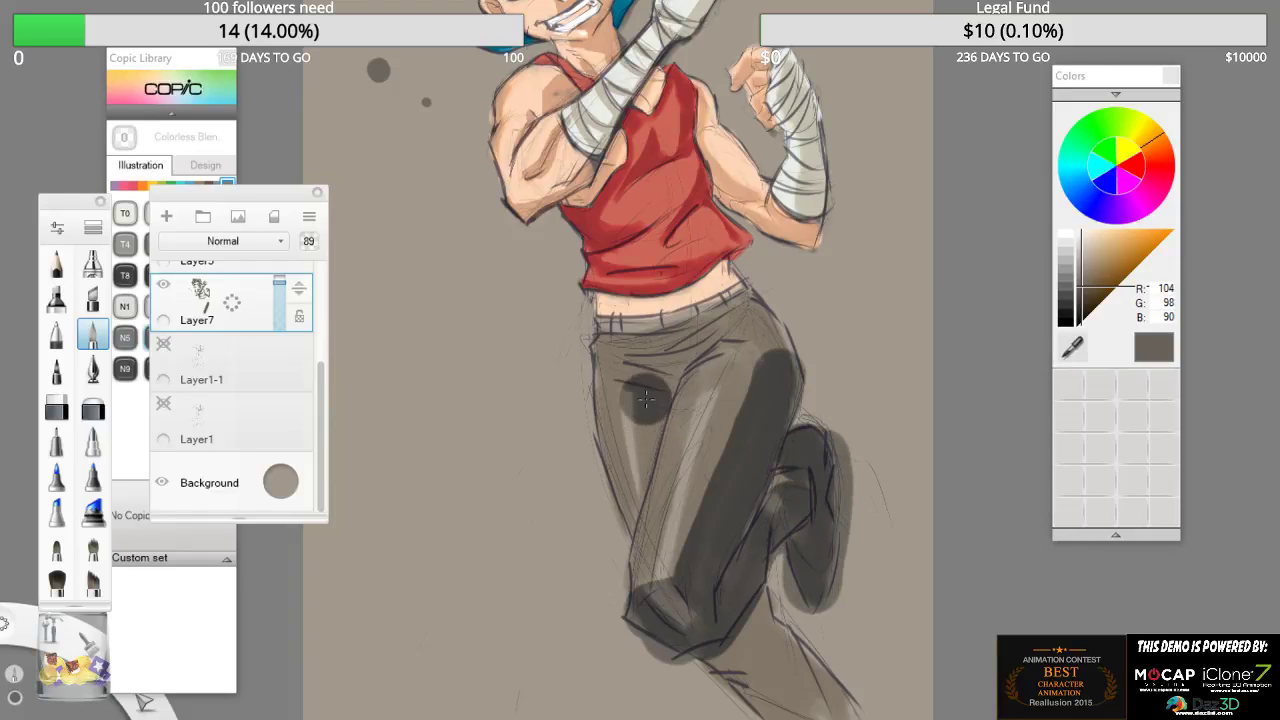
- Reduce the brush size to 104 and shade the trousers' inner thigh, crotch folds and hips below the waistband
key("bracketleft")
key("bracketleft")
key("bracketleft")
key("bracketleft")
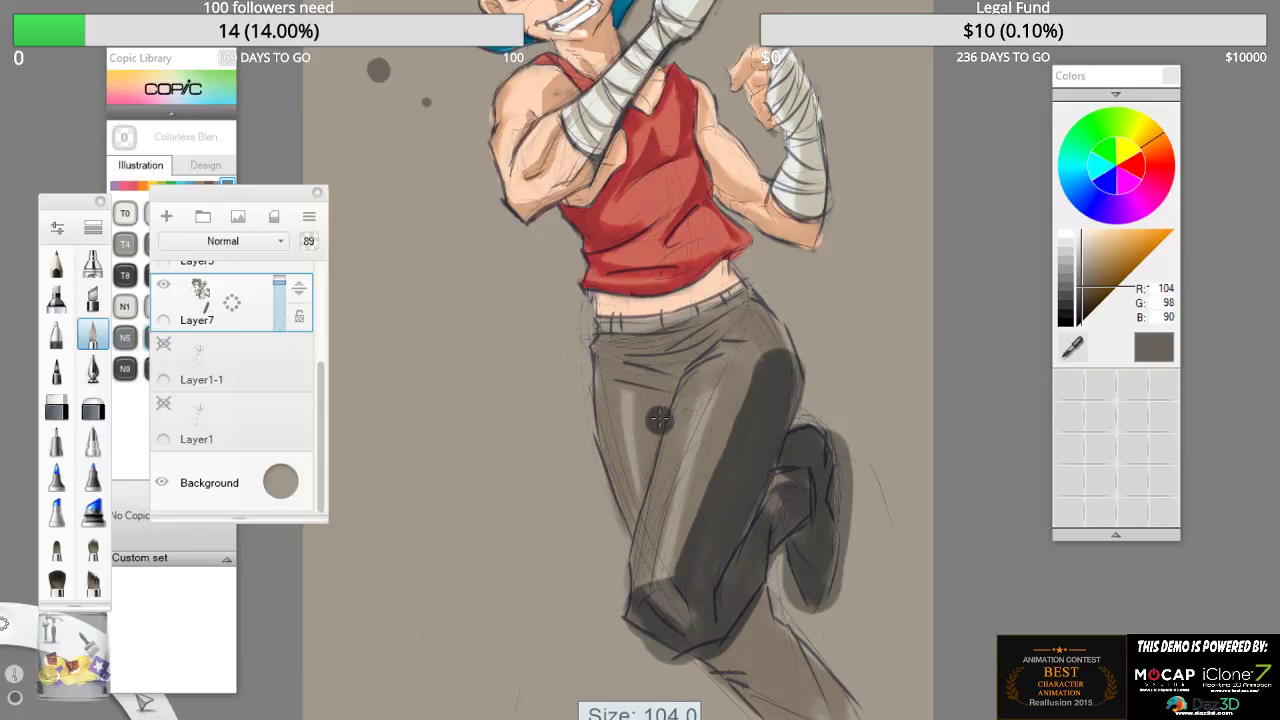
mouse_move(660, 396)
left_mouse_down()
mouse_move(637, 494)
mouse_move(643, 460)
left_mouse_up()
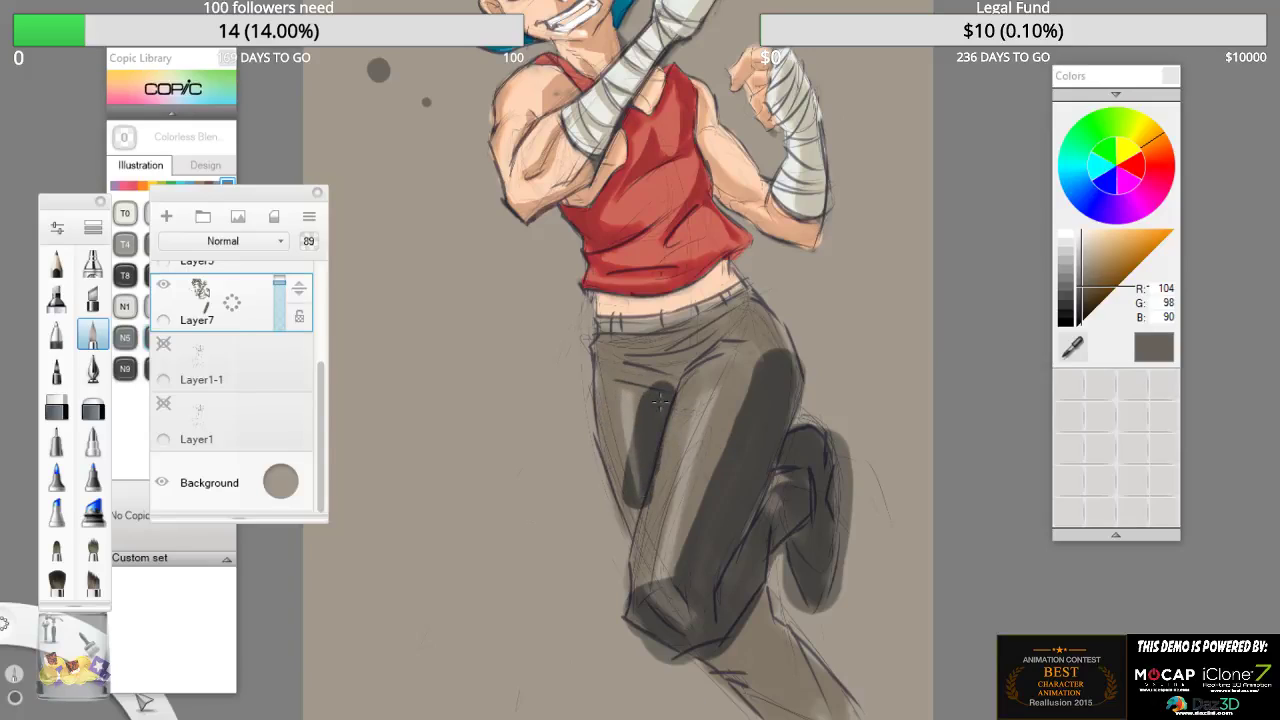
mouse_move(635, 359)
left_mouse_down()
mouse_move(652, 364)
mouse_move(735, 305)
mouse_move(595, 345)
mouse_move(605, 380)
left_mouse_up()
mouse_move(685, 368)
left_mouse_down()
mouse_move(737, 361)
mouse_move(697, 370)
mouse_move(683, 415)
left_mouse_up()
mouse_move(752, 332)
left_mouse_down()
mouse_move(763, 318)
mouse_move(787, 345)
left_mouse_up()
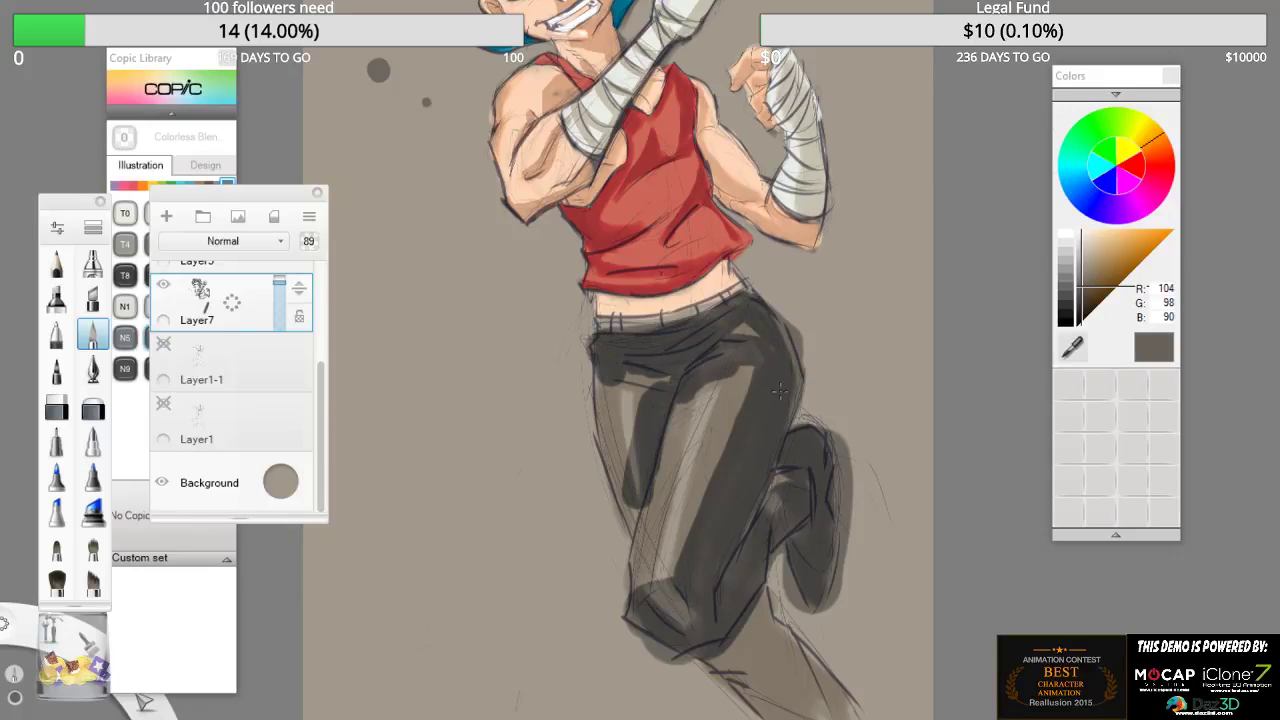
- Shade the supporting leg's outer thigh and its lower leg at the canvas's bottom edge in dark grey
mouse_move(614, 384)
left_mouse_down()
mouse_move(608, 443)
mouse_move(637, 538)
mouse_move(608, 420)
left_mouse_up()
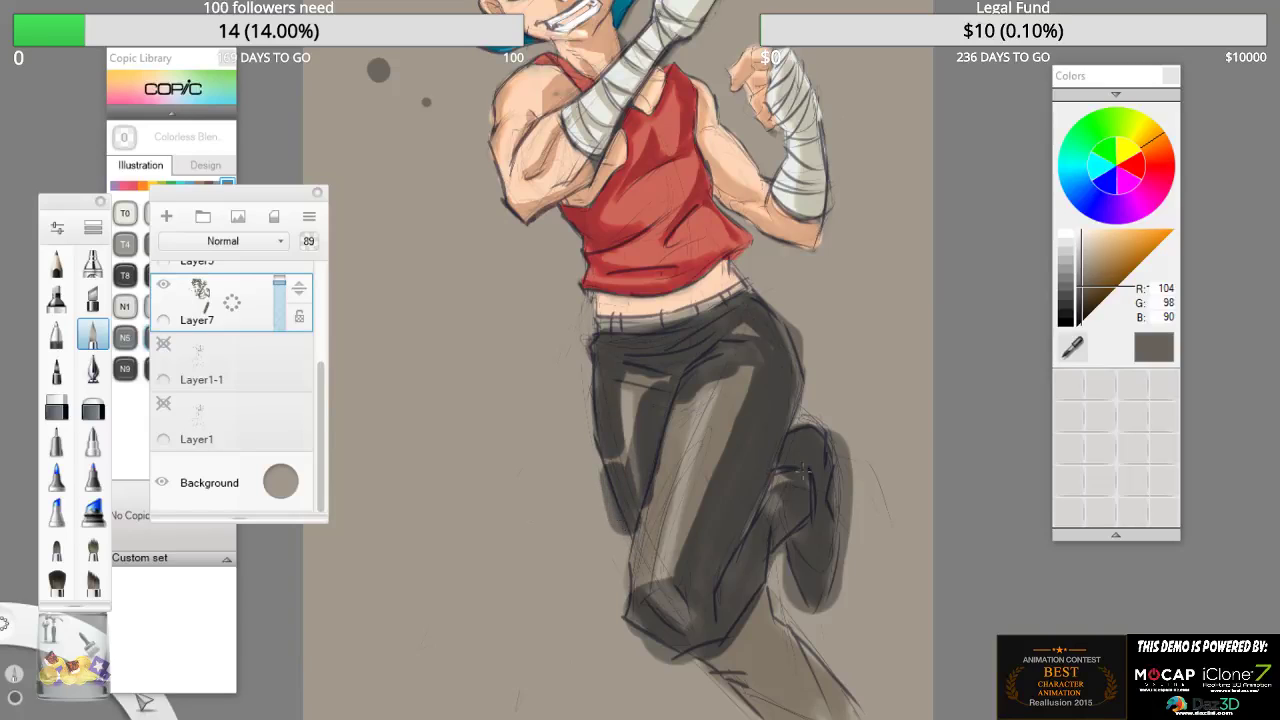
left_click_drag(829, 566, 814, 300)
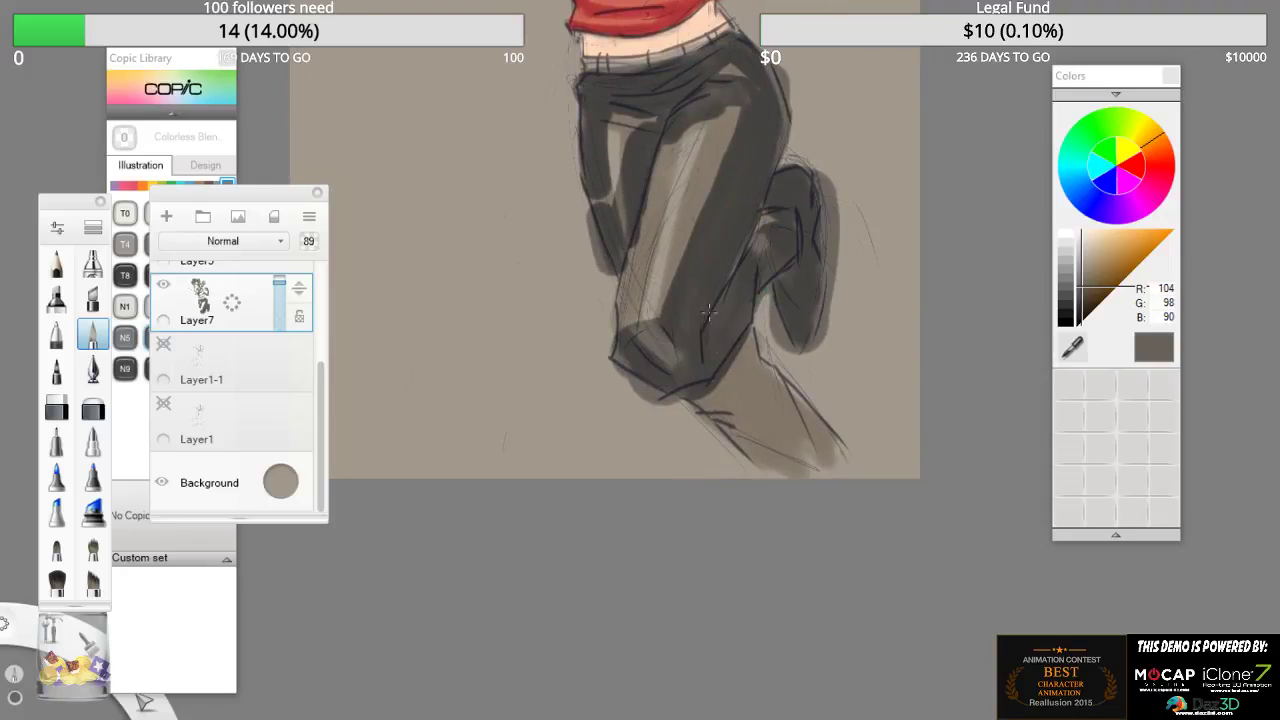
mouse_move(745, 350)
left_mouse_down()
mouse_move(711, 399)
mouse_move(747, 439)
mouse_move(716, 410)
mouse_move(728, 399)
mouse_move(782, 437)
mouse_move(739, 396)
mouse_move(762, 399)
mouse_move(819, 459)
left_mouse_up()
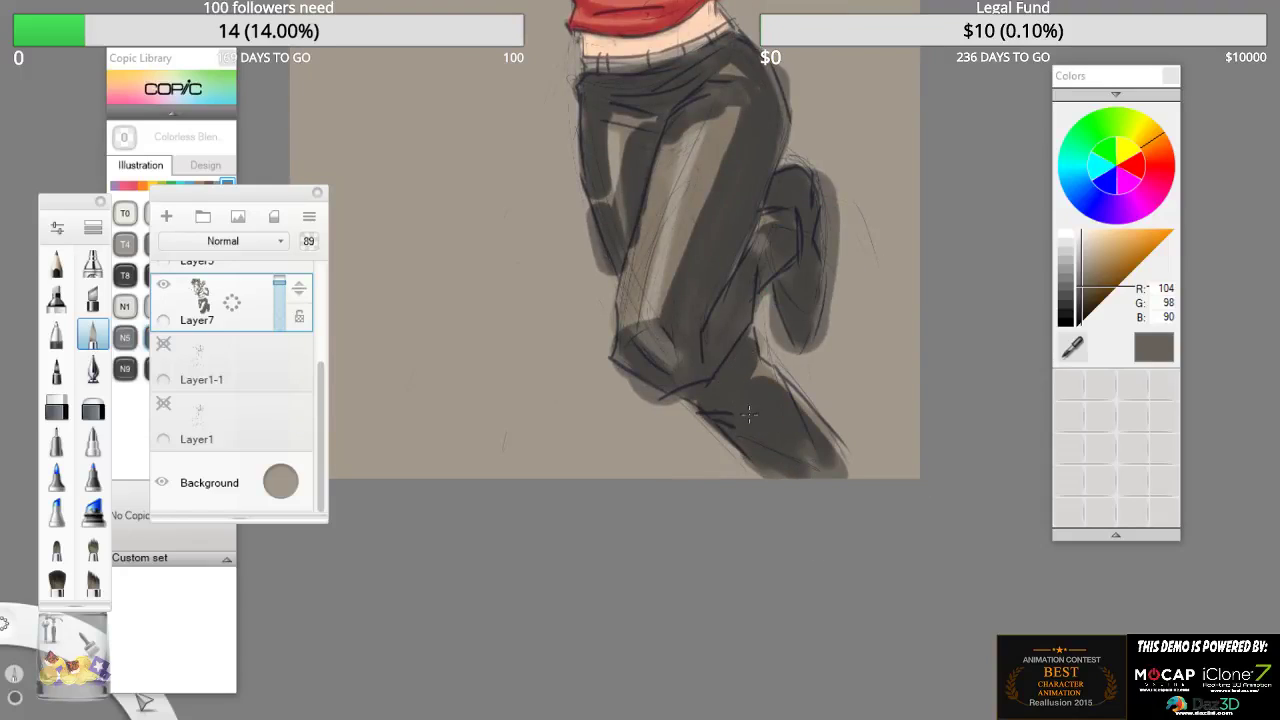
- Erase the shadow spilling outside the supporting leg's outline, from the waistband down the thigh
mouse_move(805, 135)
left_mouse_down()
mouse_move(835, 483)
mouse_move(807, 140)
left_mouse_up()
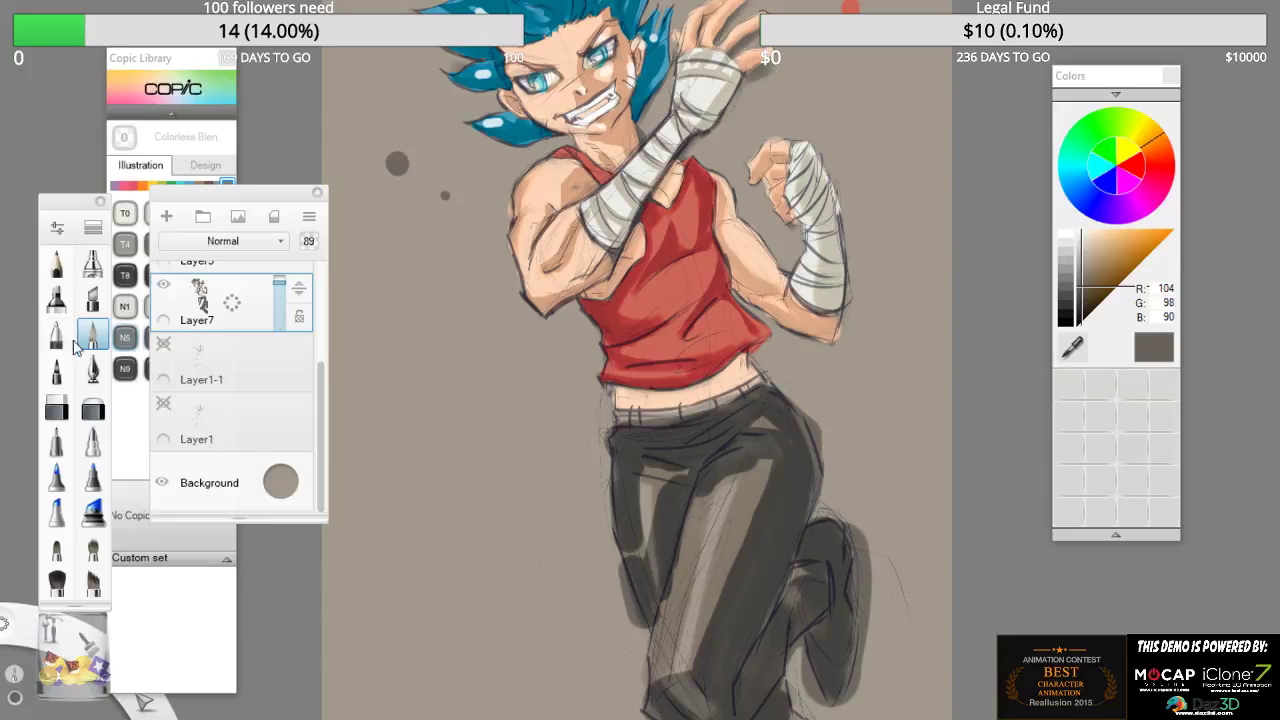
left_click(66, 409)
left_click_drag(606, 434, 618, 600)
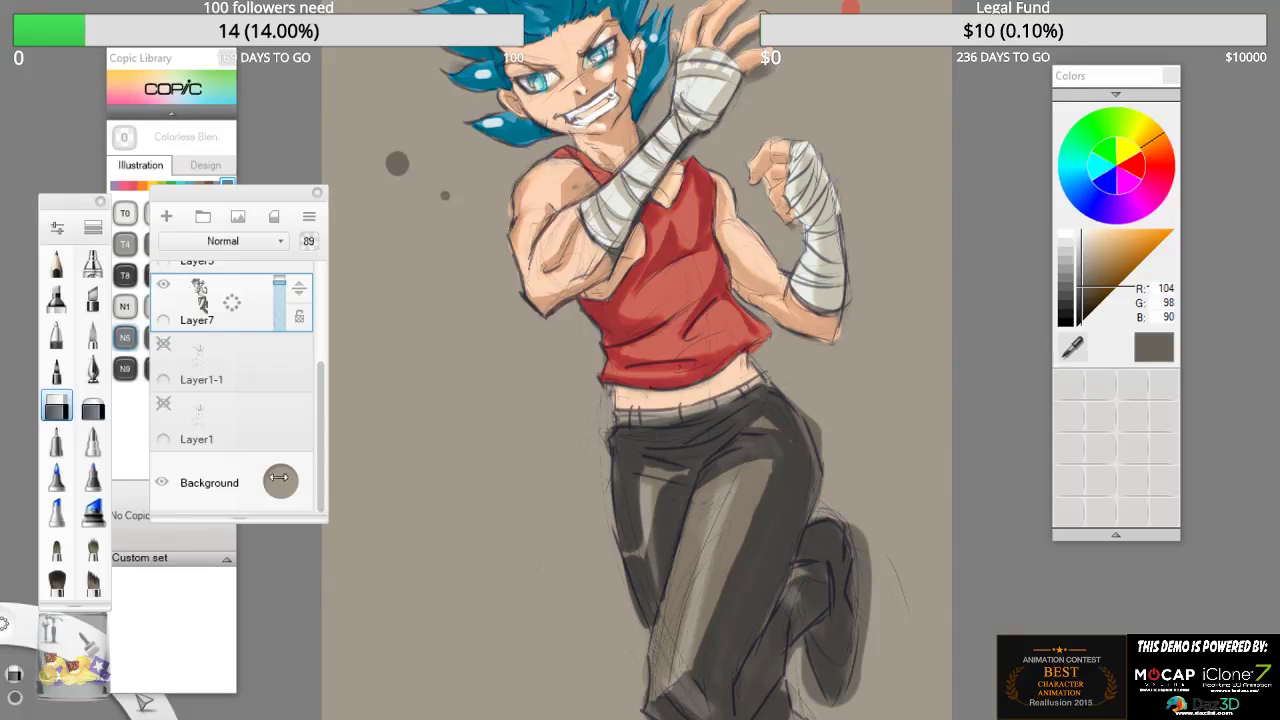
- Switch to the marker and shade over the front thigh, narrowing its light strip from hip to knee
left_click(125, 368)
left_click(56, 297)
mouse_move(770, 460)
left_mouse_down()
mouse_move(695, 612)
mouse_move(700, 638)
left_mouse_up()
left_click_drag(720, 574, 692, 660)
left_click_drag(710, 596, 673, 680)
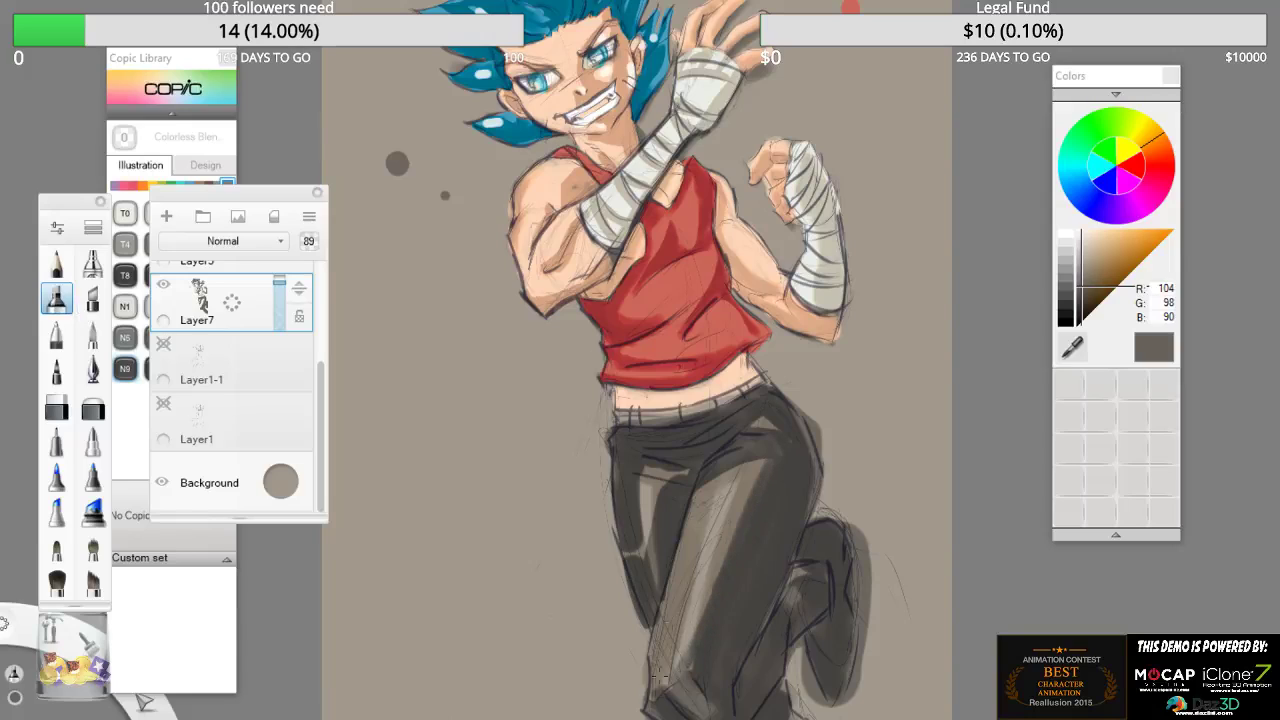
left_click_drag(700, 488, 640, 700)
left_click_drag(700, 512, 668, 610)
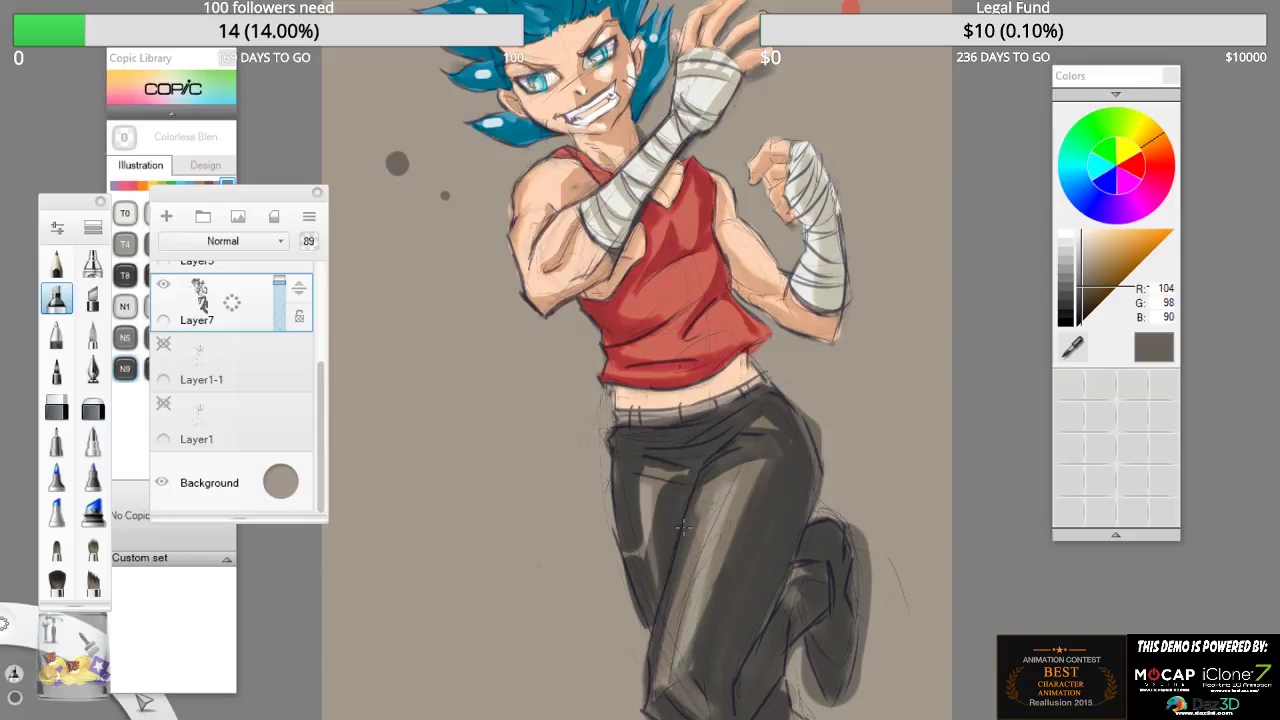
left_click_drag(722, 474, 696, 516)
mouse_move(770, 456)
left_mouse_down()
mouse_move(694, 619)
mouse_move(753, 462)
mouse_move(722, 477)
mouse_move(770, 457)
mouse_move(711, 573)
left_mouse_up()
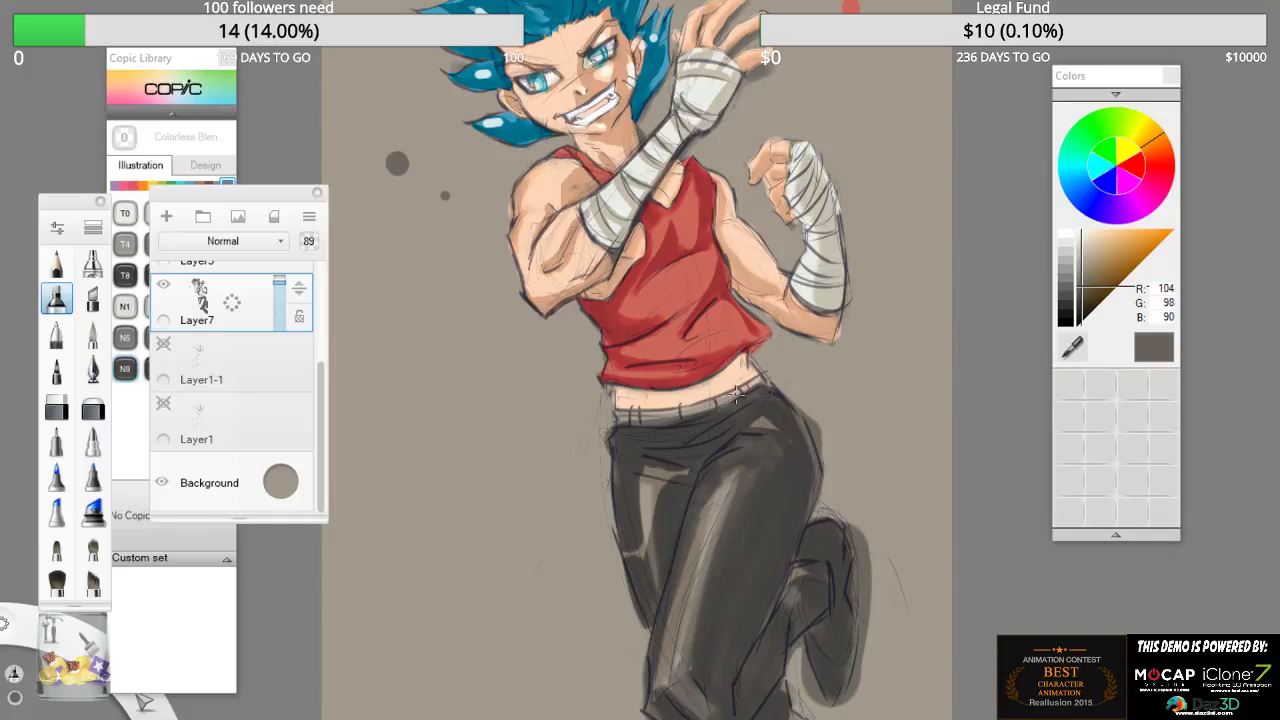
- Erase the shadow spilling outside the front leg's hip and around the raised rear leg's outline
left_click(56, 405)
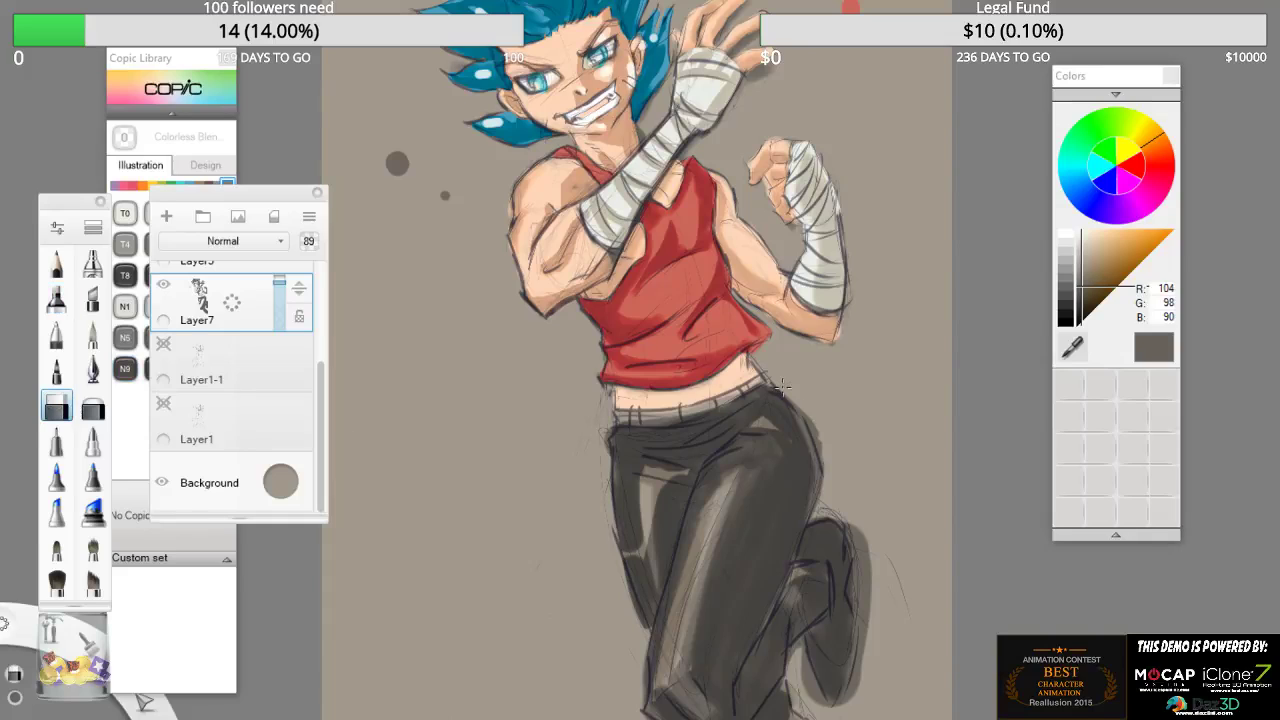
mouse_move(782, 387)
left_mouse_down()
mouse_move(822, 440)
mouse_move(810, 428)
left_mouse_up()
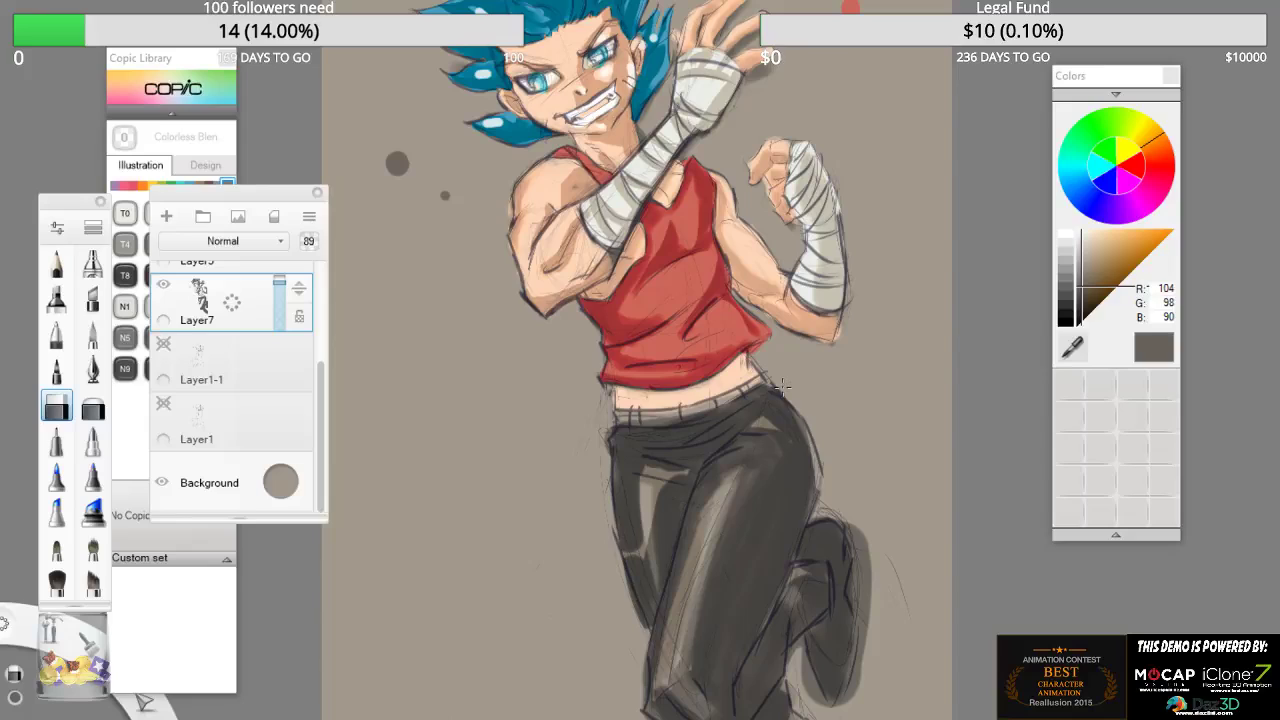
left_click_drag(818, 487, 782, 392)
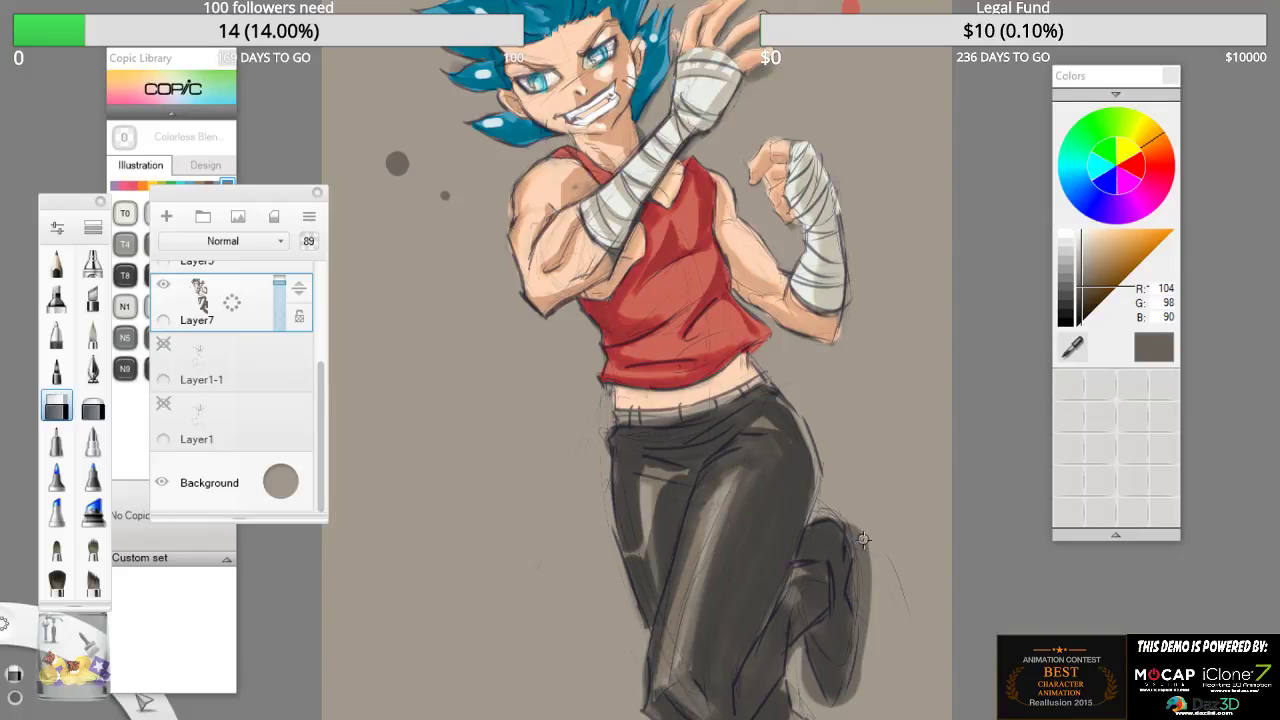
mouse_move(830, 508)
left_mouse_down()
mouse_move(860, 590)
mouse_move(856, 530)
mouse_move(855, 543)
left_mouse_up()
mouse_move(866, 622)
left_mouse_down()
mouse_move(854, 699)
mouse_move(860, 613)
left_mouse_up()
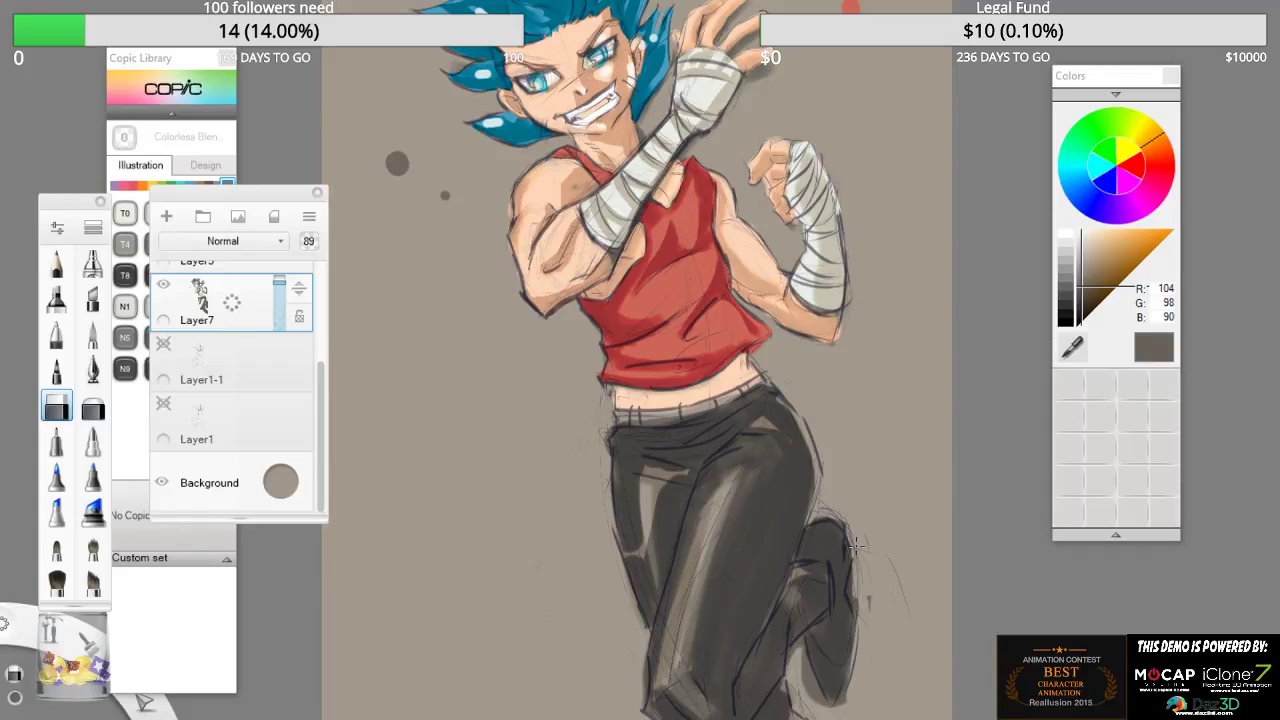
left_click_drag(802, 660, 828, 706)
left_click_drag(796, 650, 823, 702)
left_click_drag(818, 520, 846, 535)
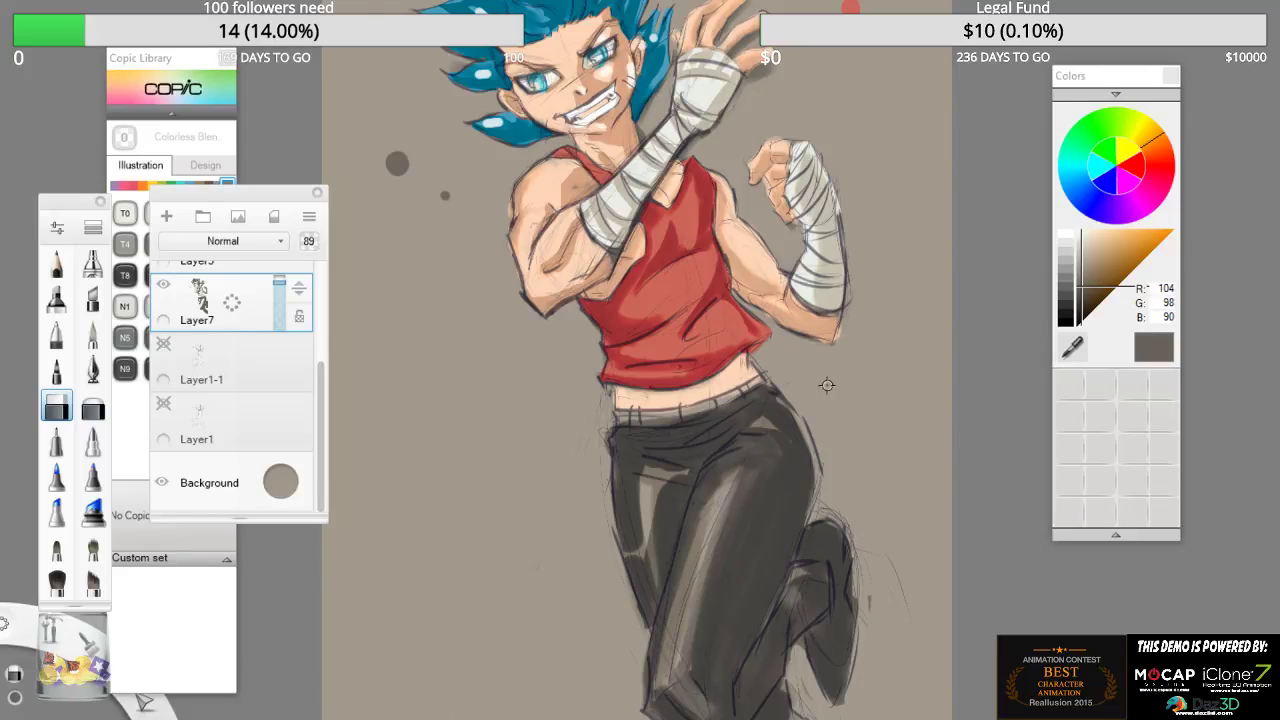
- Return to the paintbrush, pick the Copic T0 toner gray, and undo a test dab on the red tank top
key("space")
left_click_drag(827, 382, 773, 409)
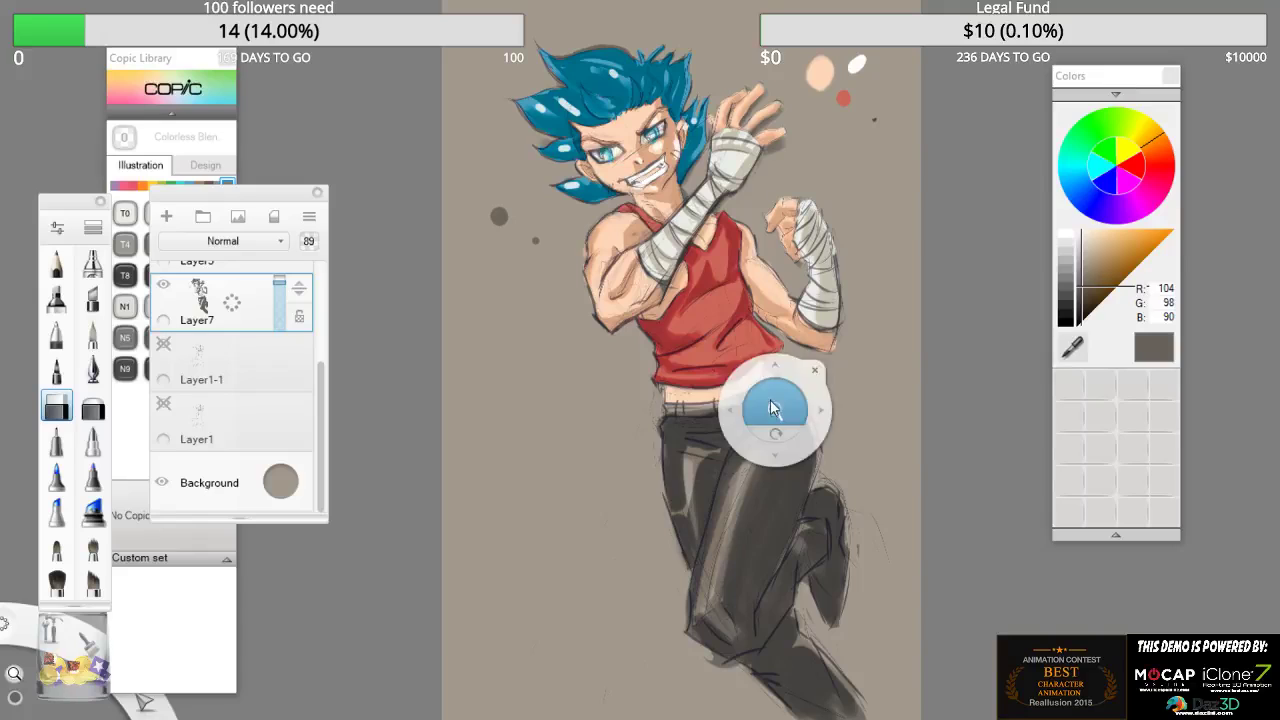
left_click(92, 335)
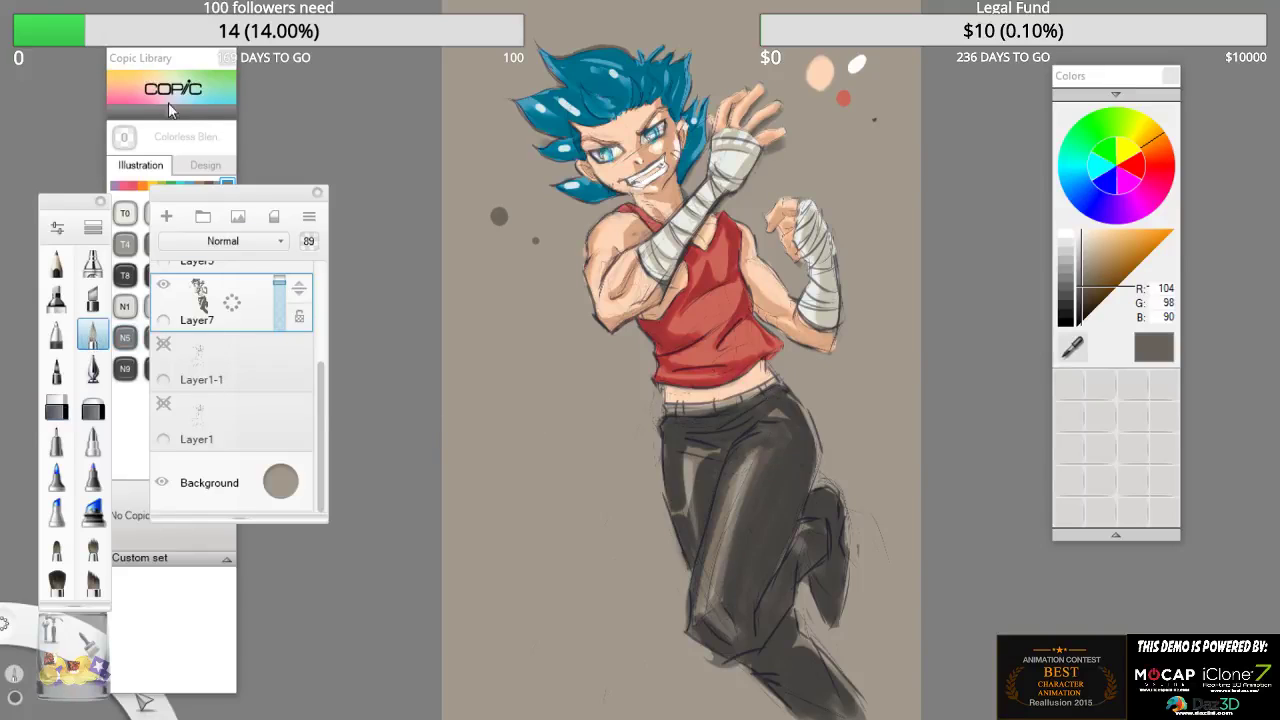
left_click(170, 115)
left_click(124, 213)
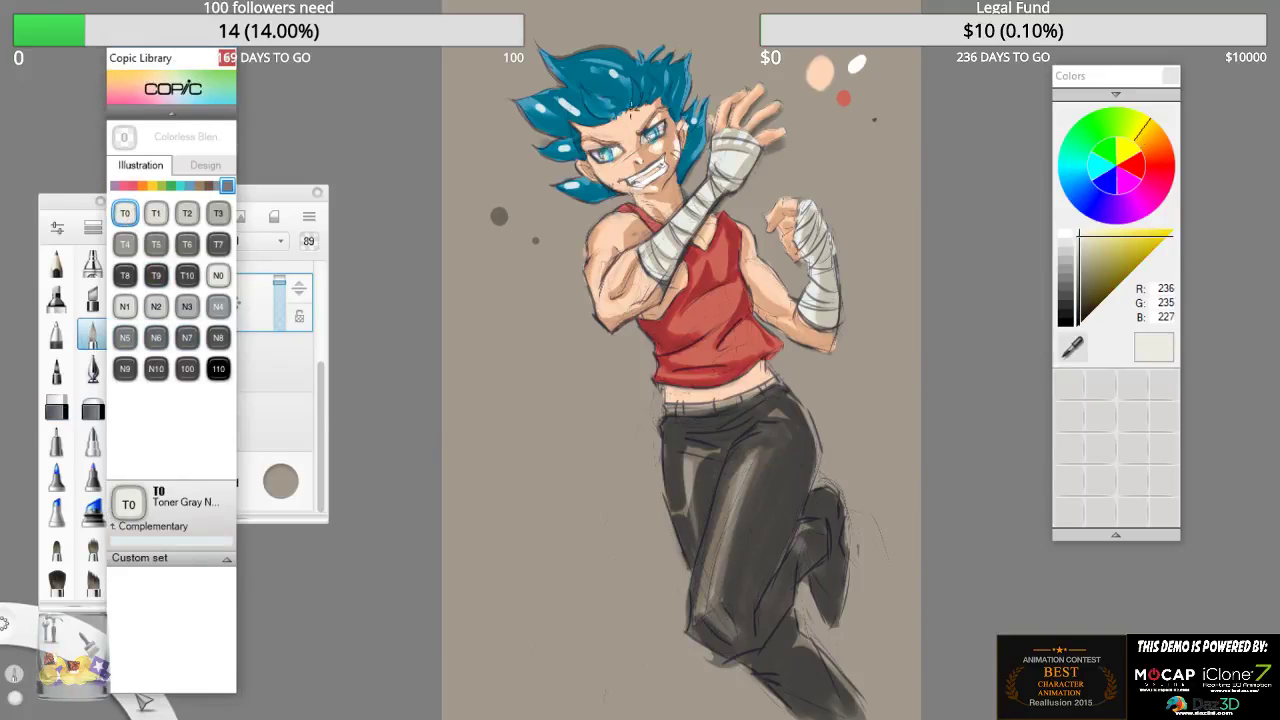
left_click(722, 245)
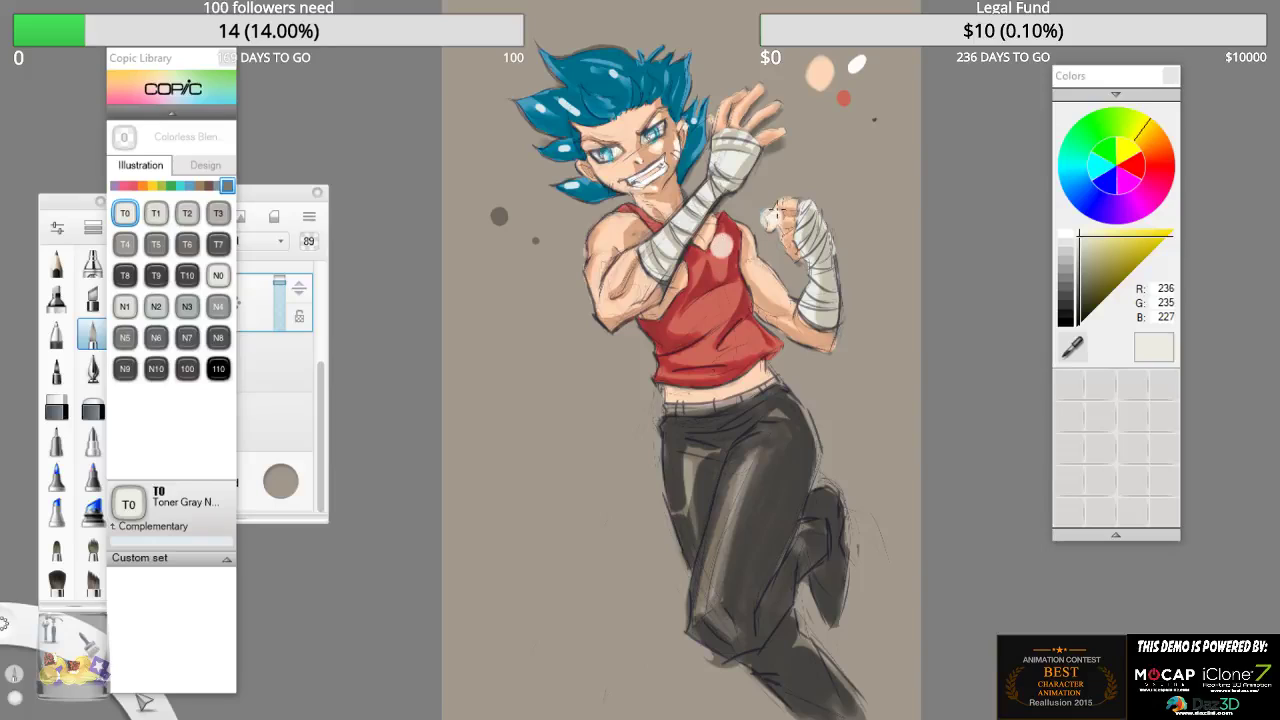
key("ctrl+z")
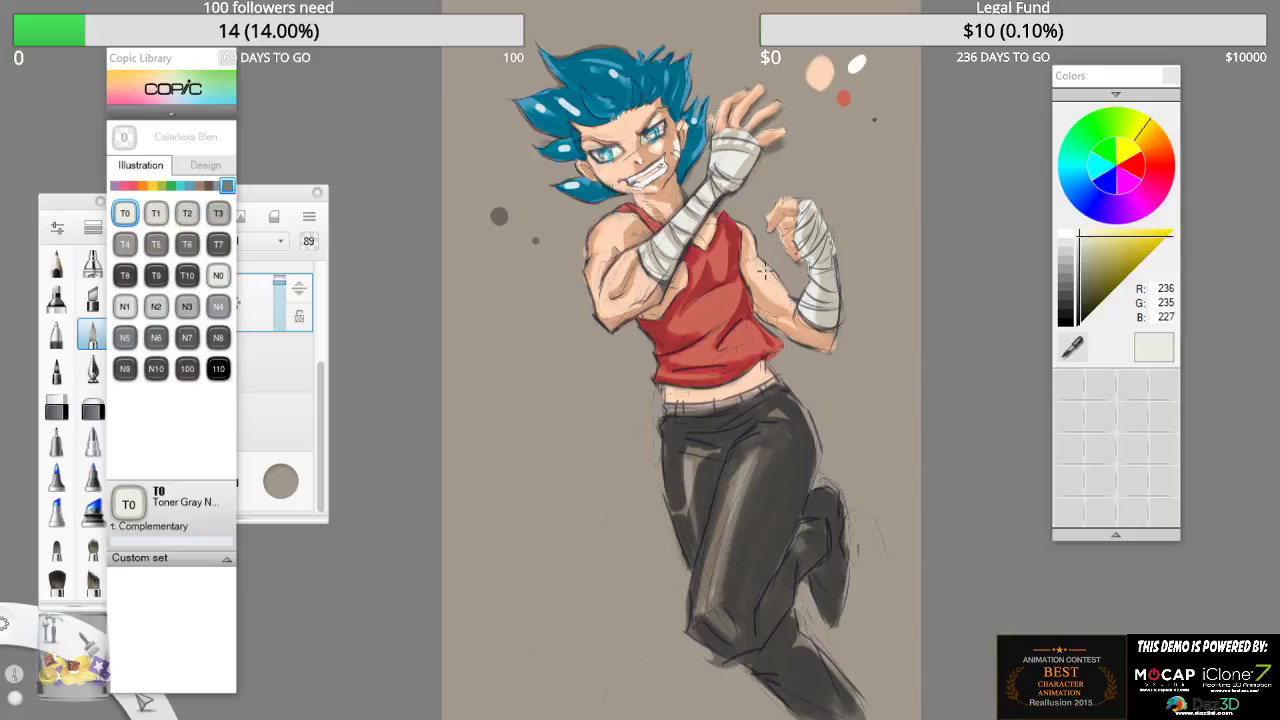
- Shrink the brush and paint small light highlights on the far arm
key("bracketleft")
key("bracketleft")
key("bracketleft")
key("bracketleft")
- Try solid light highlights along the trousers' thighs, hip, raised rear leg and lower leg
left_click_drag(728, 535, 734, 502)
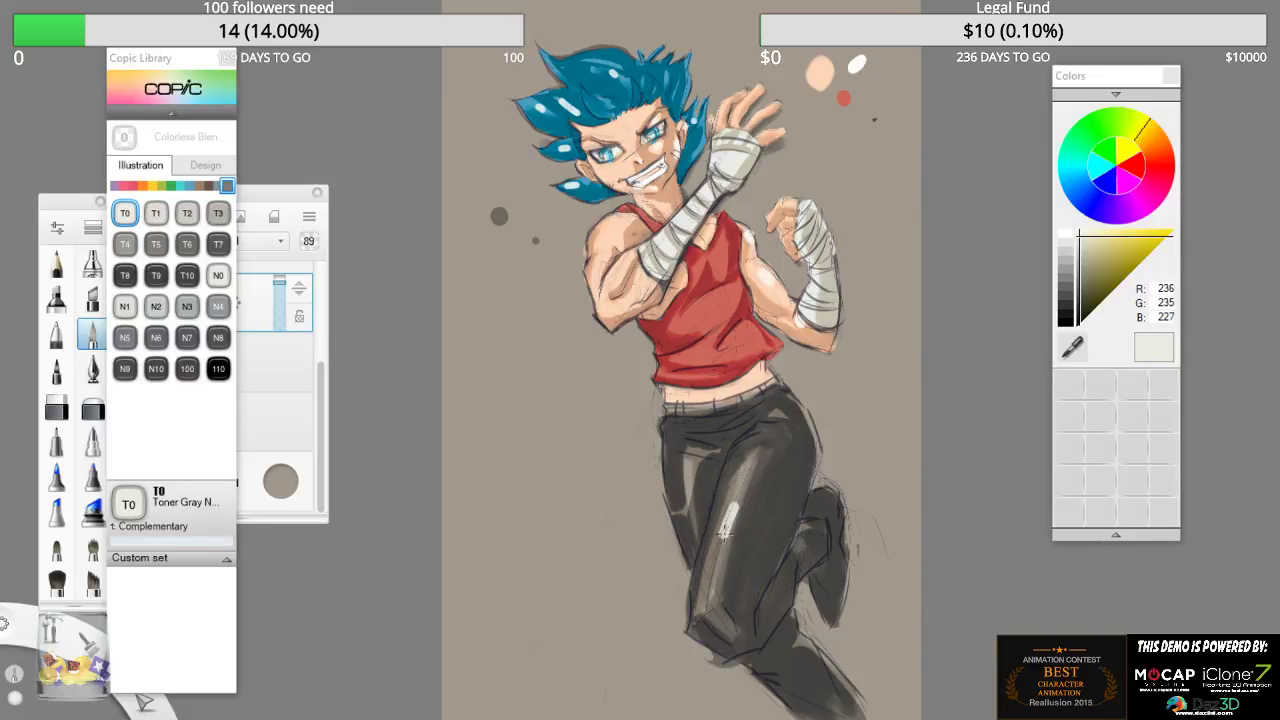
mouse_move(773, 418)
left_mouse_down()
mouse_move(805, 414)
mouse_move(800, 404)
mouse_move(819, 455)
left_mouse_up()
left_click(792, 506)
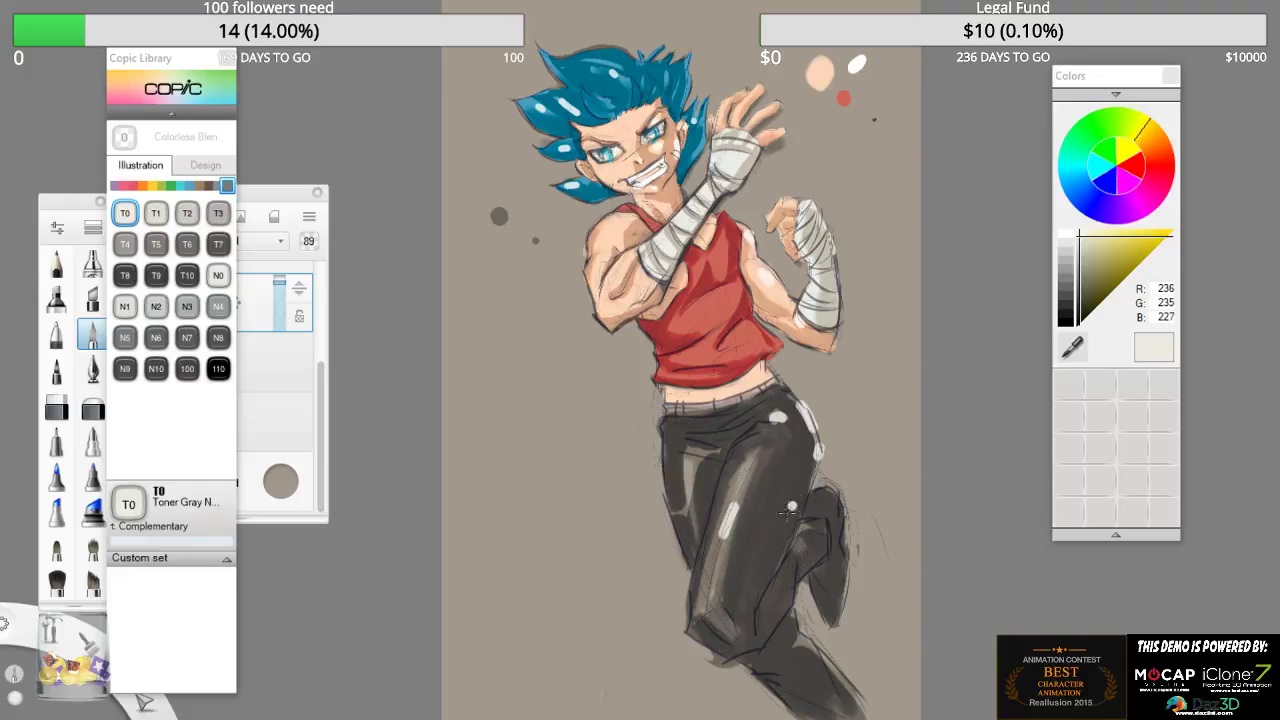
mouse_move(691, 452)
left_mouse_down()
mouse_move(697, 540)
mouse_move(690, 486)
mouse_move(697, 532)
left_mouse_up()
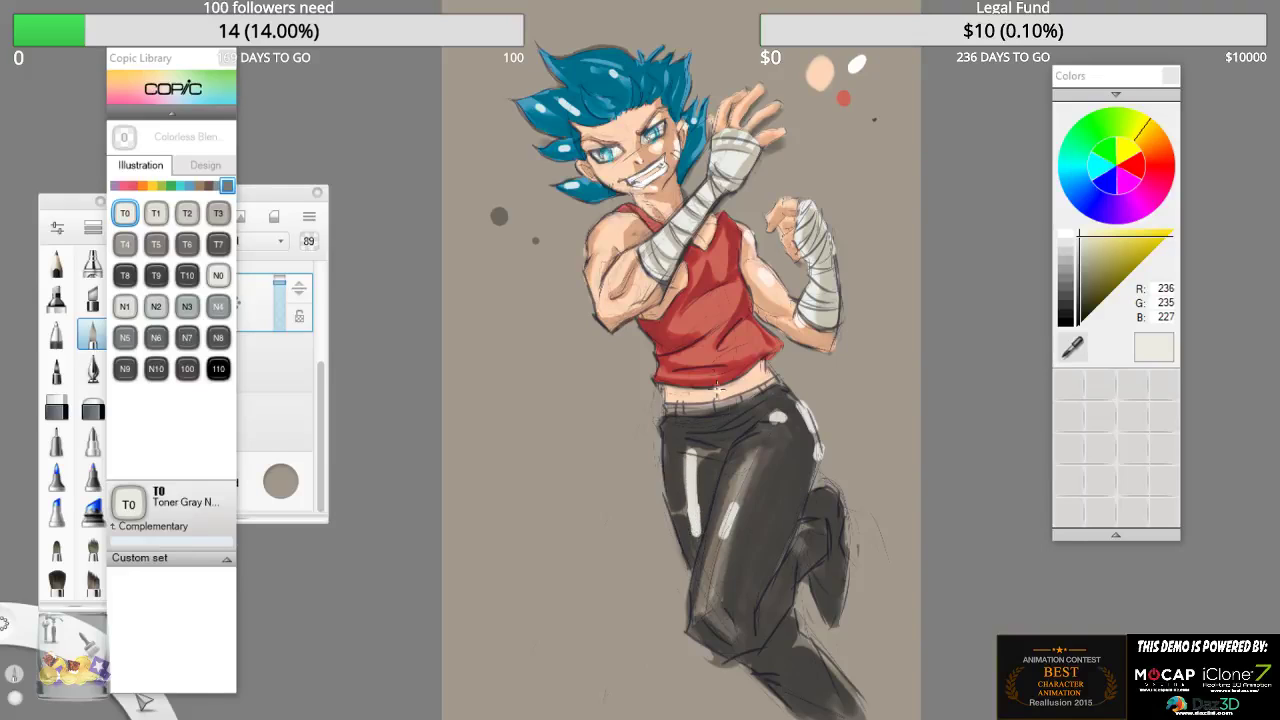
key("space")
mouse_move(871, 341)
left_mouse_down()
mouse_move(868, 161)
mouse_move(867, 318)
mouse_move(785, 379)
mouse_move(764, 424)
left_mouse_up()
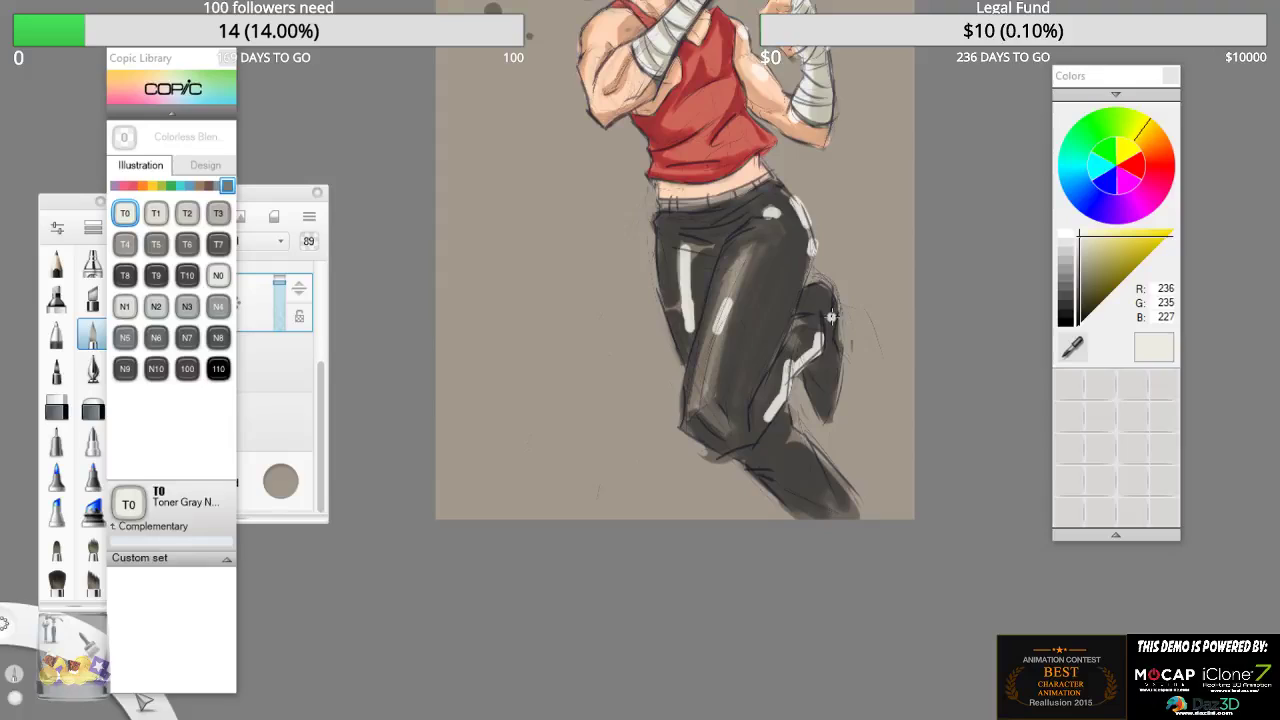
mouse_move(789, 410)
left_mouse_down()
mouse_move(793, 437)
mouse_move(852, 495)
left_mouse_up()
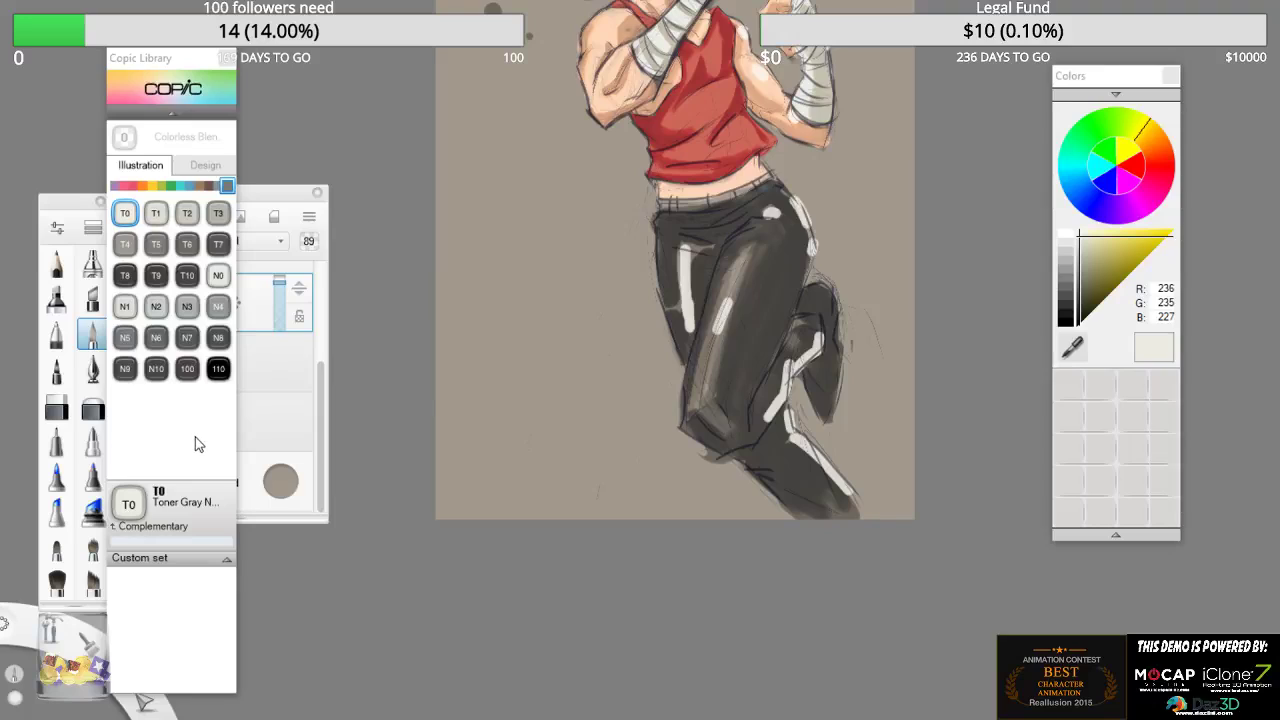
- Undo all the light highlight strokes on the trousers
key("ctrl+z")
key("ctrl+z")
key("ctrl+z")
key("ctrl+z")
key("ctrl+z")
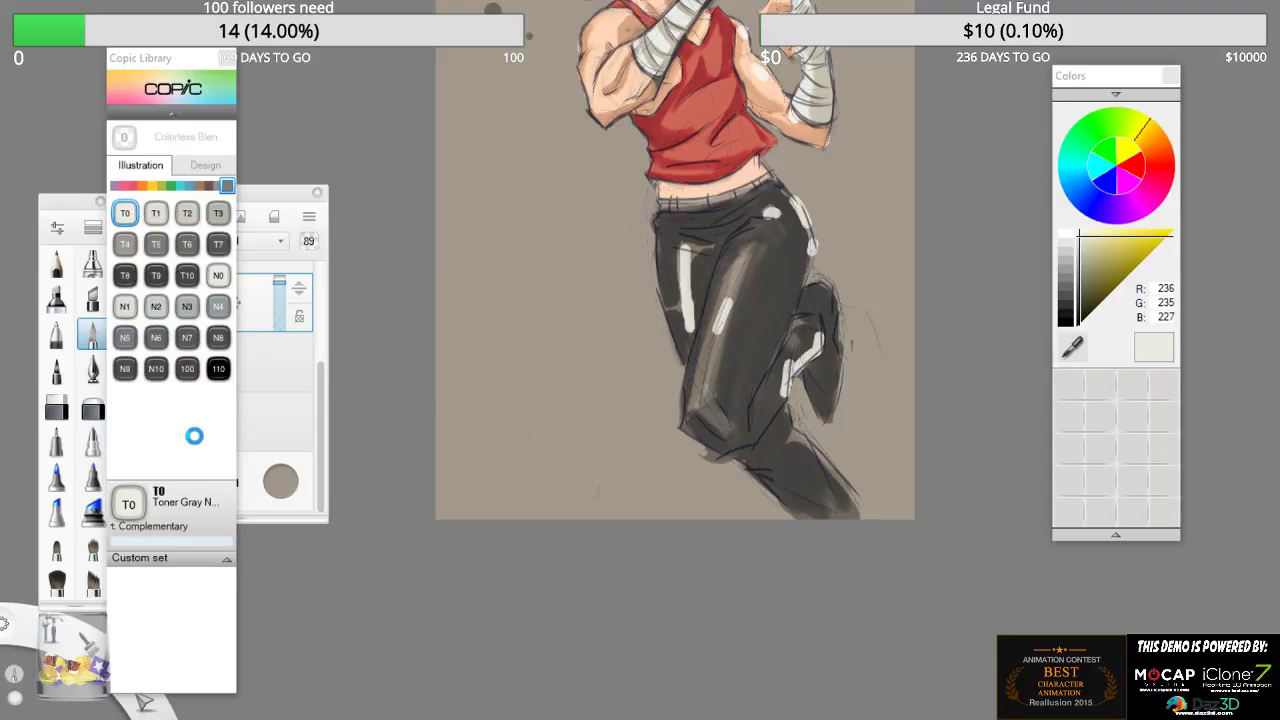
key("ctrl+z")
key("ctrl+z")
key("ctrl+z")
key("ctrl+z")
key("ctrl+z")
key("ctrl+z")
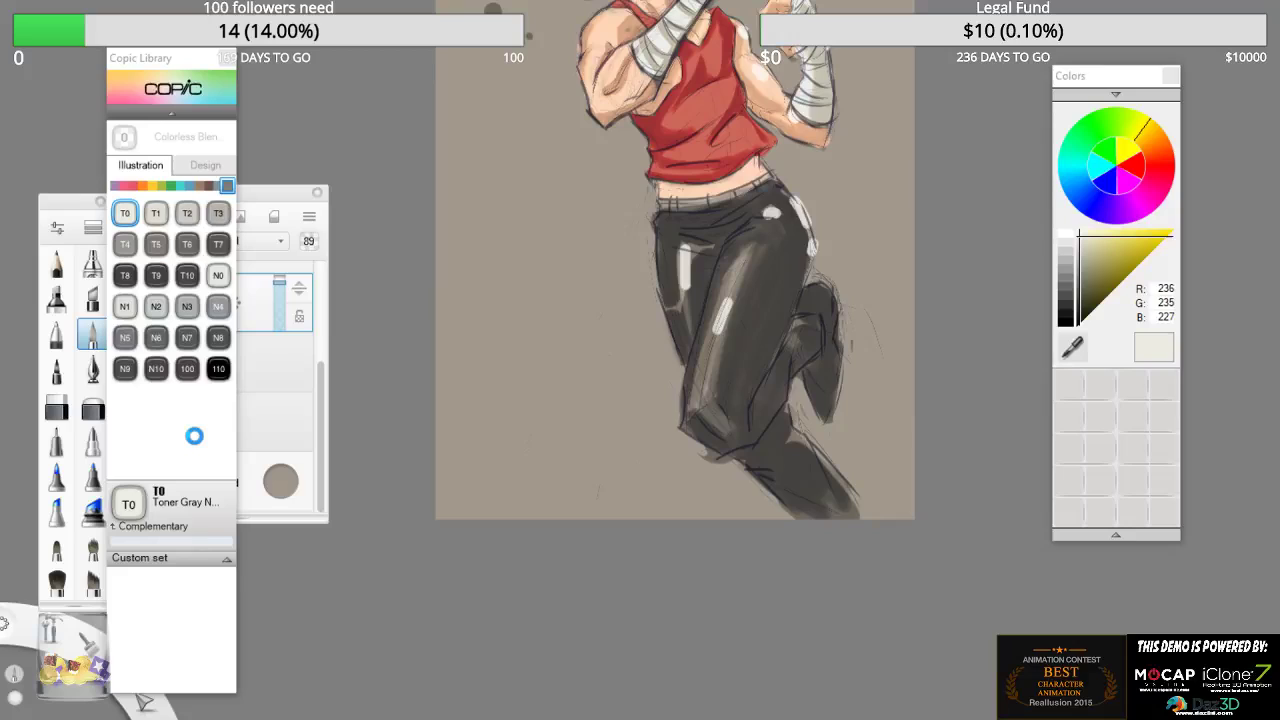
key("ctrl+z")
key("ctrl+z")
key("ctrl+z")
key("ctrl+z")
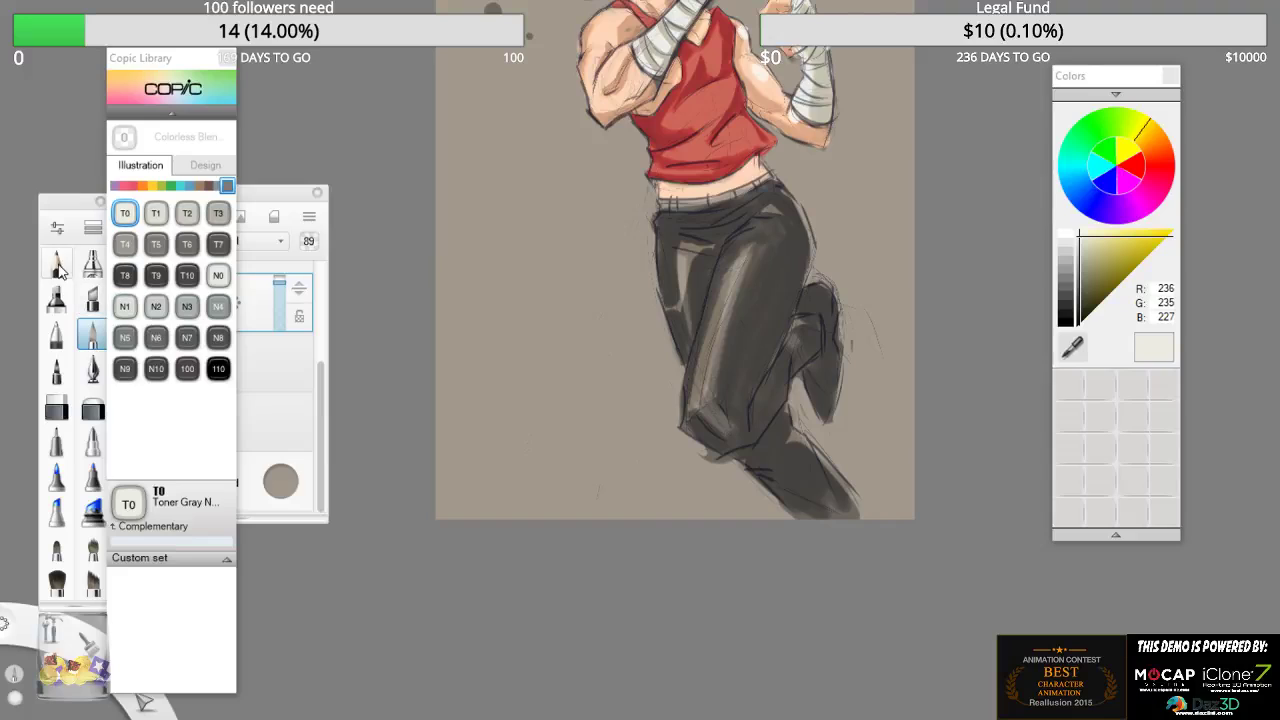
- Add light pencil highlights to the hip and supporting thigh at size 14, with test scribbles on the background
left_click(57, 263)
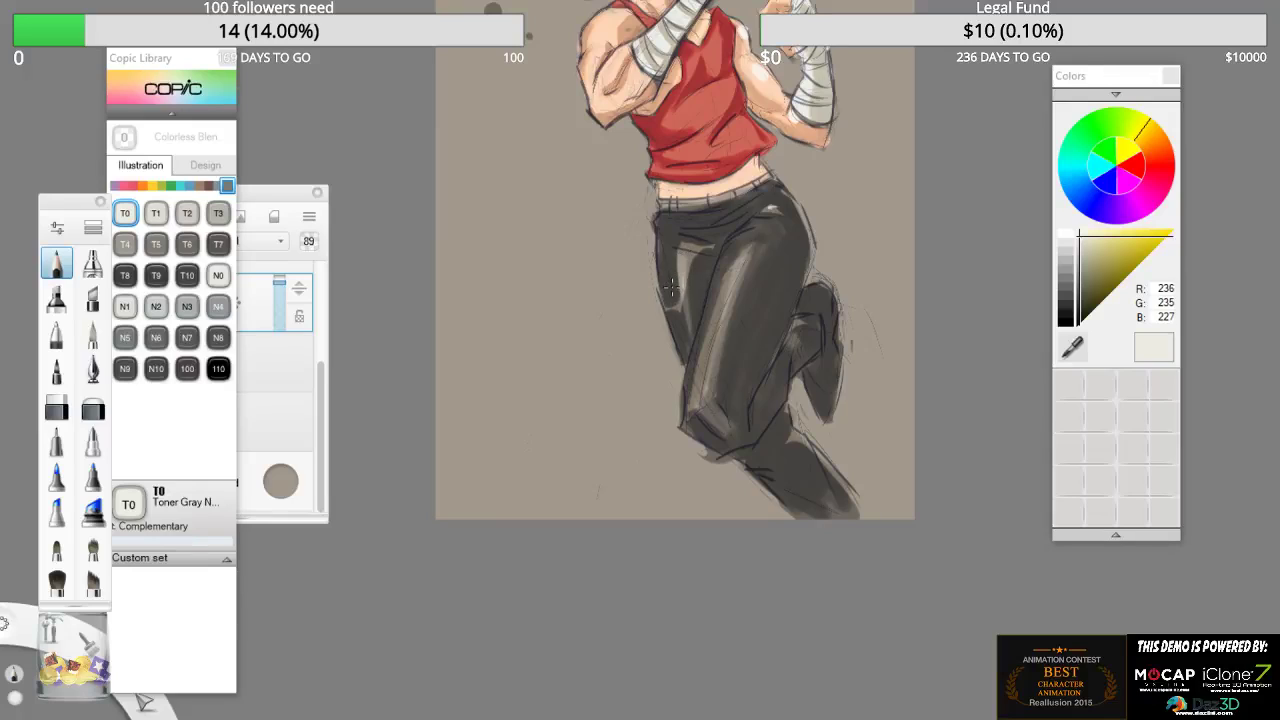
key("bracketright")
key("bracketright")
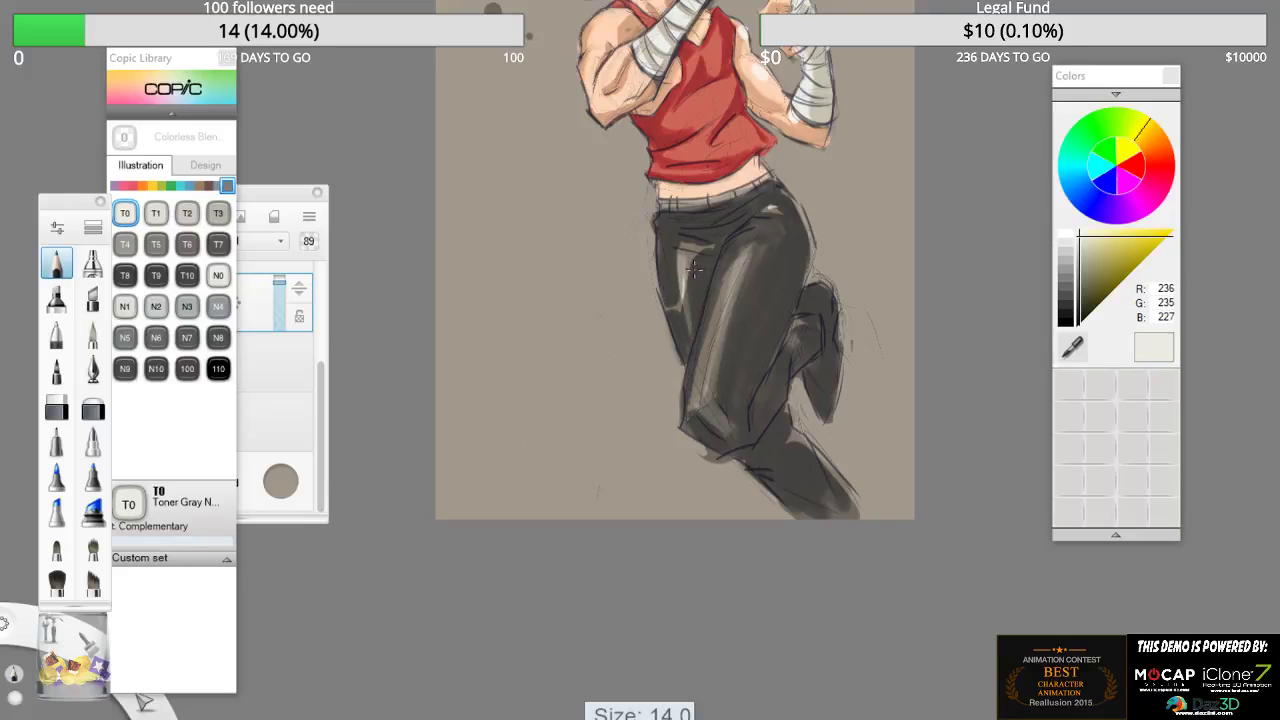
left_click_drag(682, 295, 687, 257)
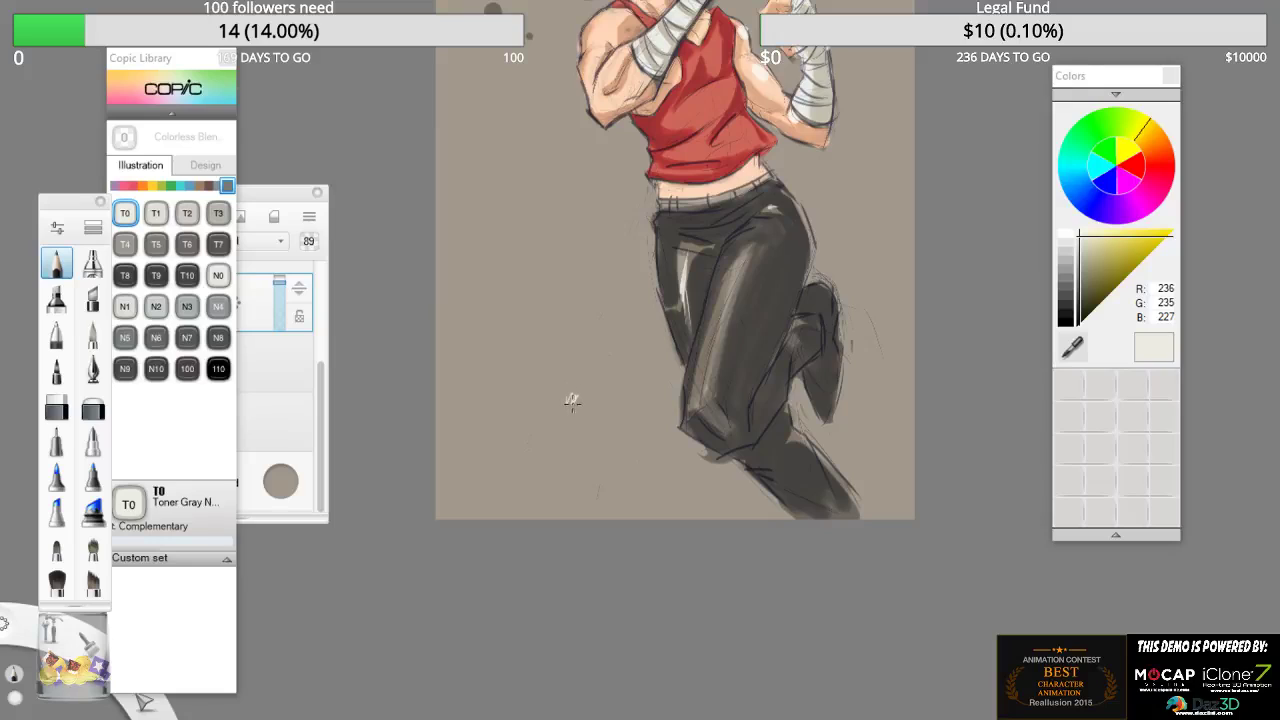
key("bracketright")
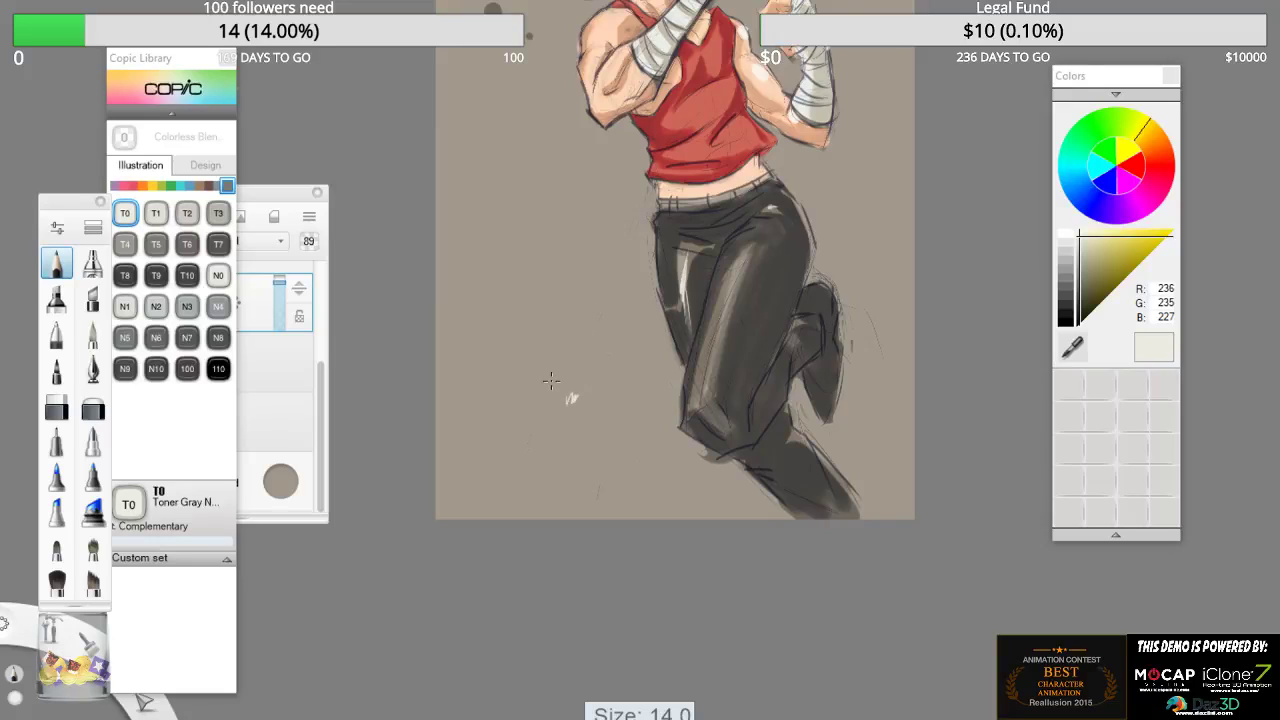
left_click_drag(553, 374, 570, 352)
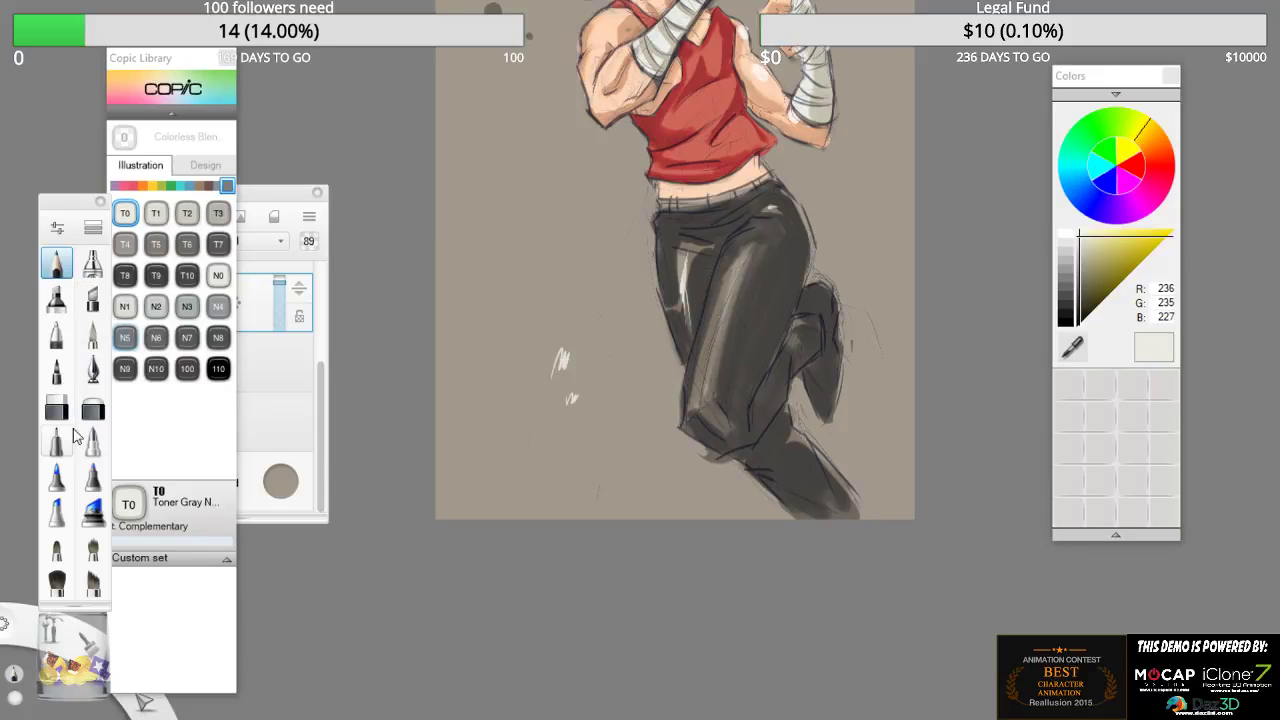
- Switch to a Copic marker, raise its size to 7, and make test strokes on the background beside the figure
left_click(56, 477)
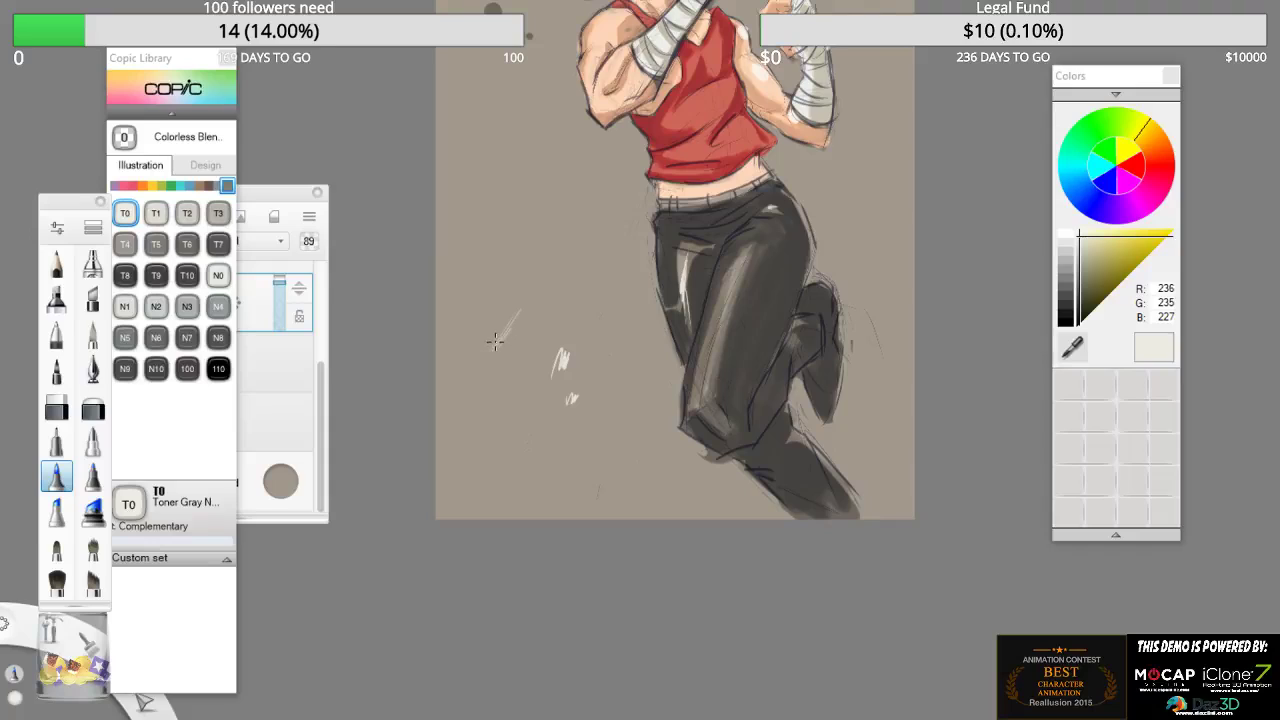
left_click_drag(494, 341, 507, 331)
key("]")
key("]")
key("]")
key("]")
key("]")
key("]")
key("]")
key("]")
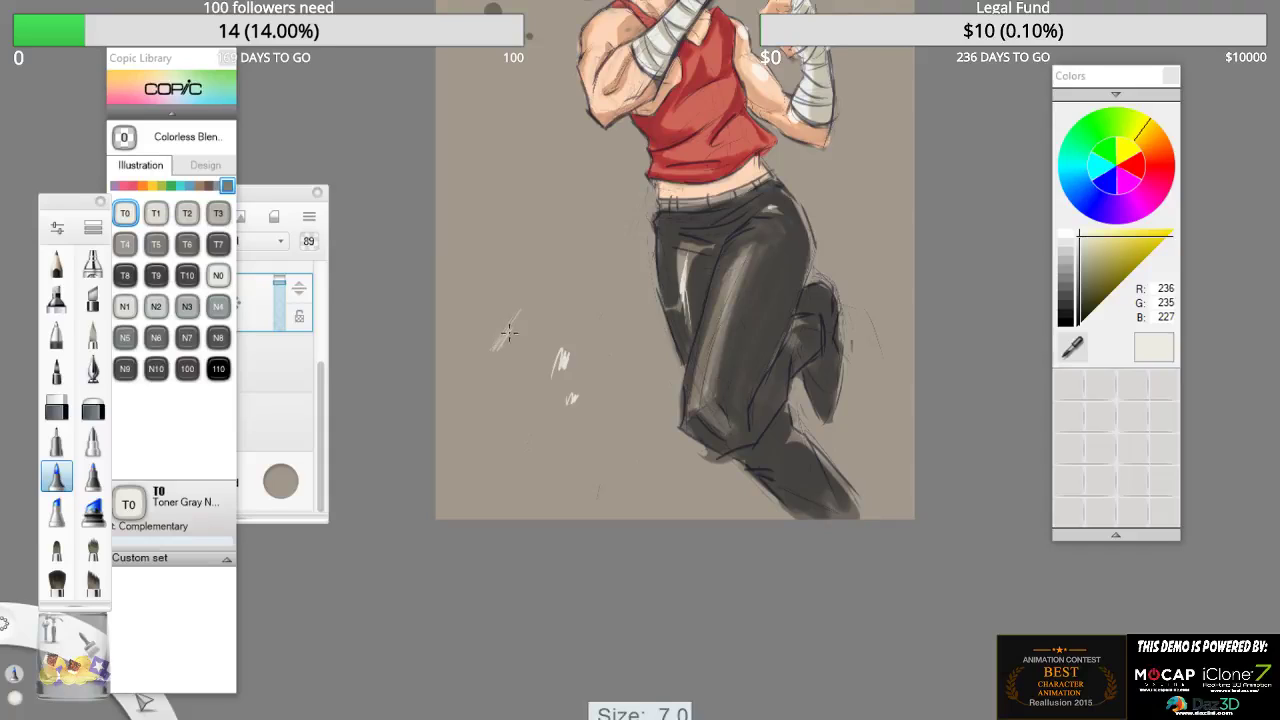
mouse_move(494, 390)
left_mouse_down()
mouse_move(526, 336)
mouse_move(508, 374)
mouse_move(528, 352)
left_mouse_up()
mouse_move(506, 412)
left_mouse_down()
mouse_move(543, 334)
mouse_move(528, 374)
left_mouse_up()
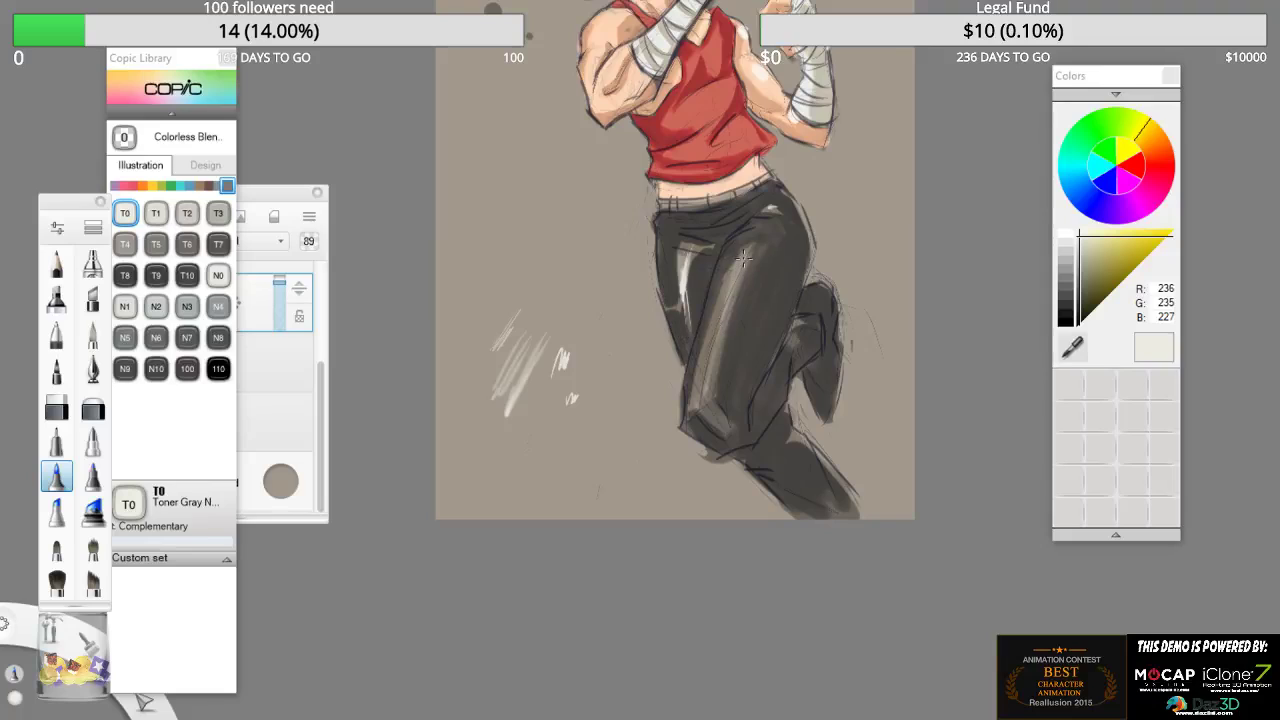
- Paint thin light highlights down the front thigh and along the outer hip of the trousers
left_click_drag(743, 258, 710, 362)
left_click_drag(728, 306, 705, 378)
left_click_drag(797, 208, 811, 253)
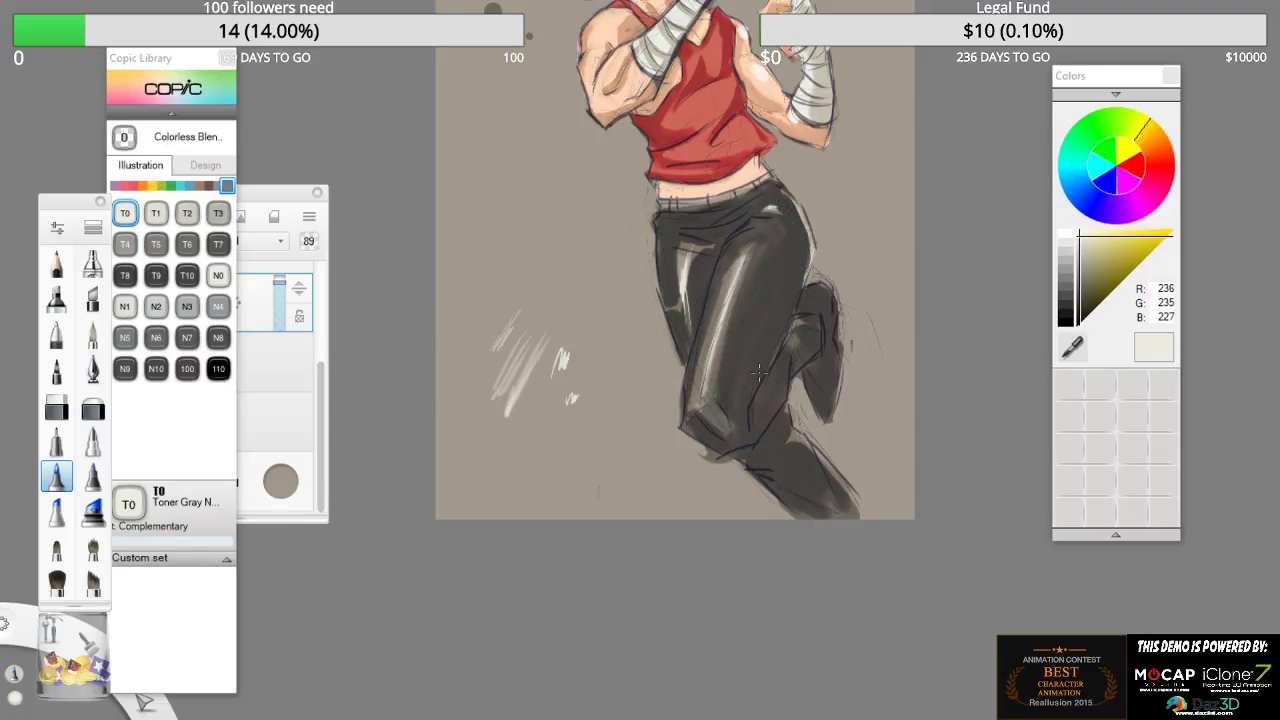
- Make a light test stroke on the background, move the layers window clear, and add a new layer above Layer7
left_click_drag(859, 101, 862, 113)
left_click_drag(311, 206, 390, 188)
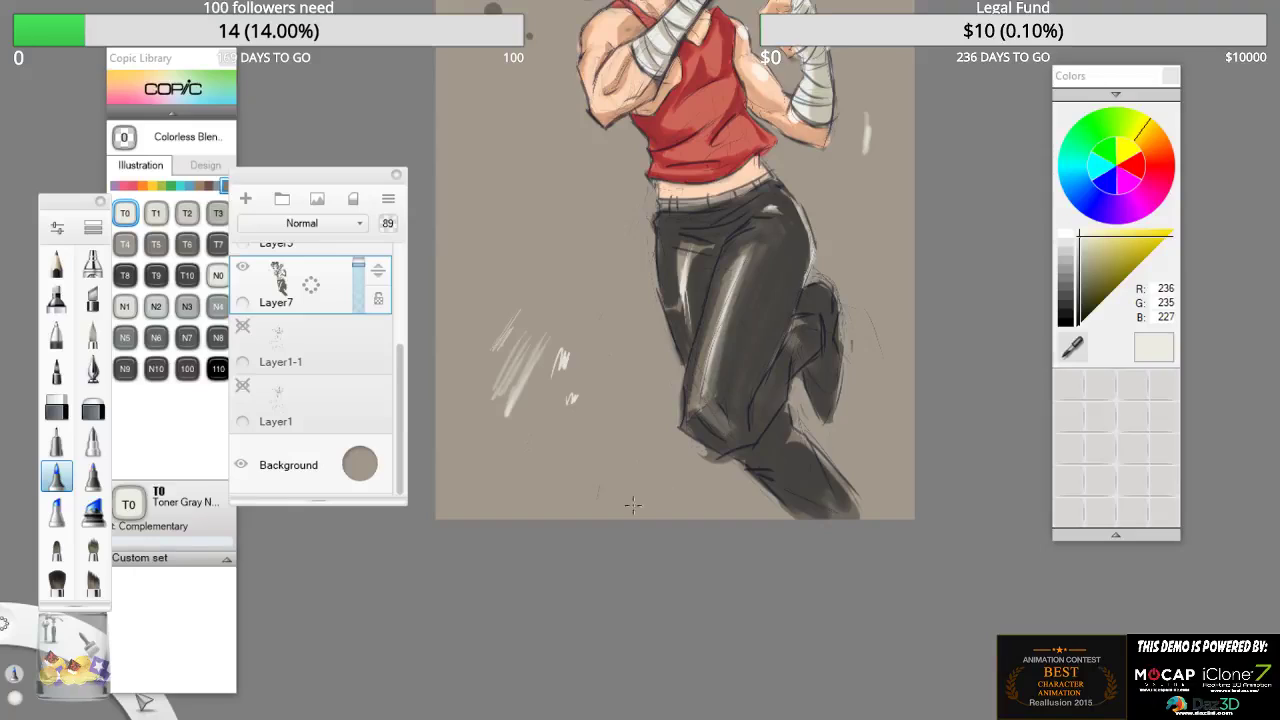
left_click_drag(315, 290, 323, 247)
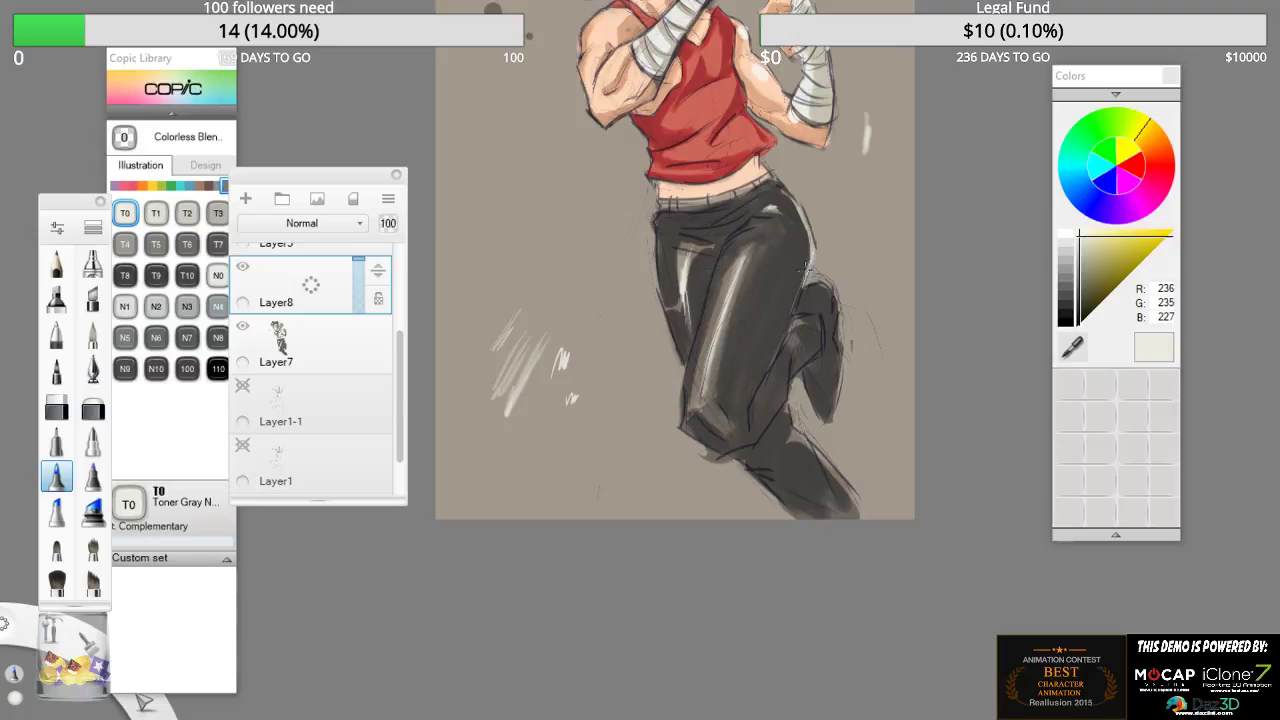
- Paint light highlights along the front thigh's rear edge and around the bent knee, raising the marker size to 25 for the kneecap
left_click_drag(798, 292, 742, 422)
mouse_move(789, 367)
left_mouse_down()
mouse_move(816, 351)
mouse_move(818, 404)
left_mouse_up()
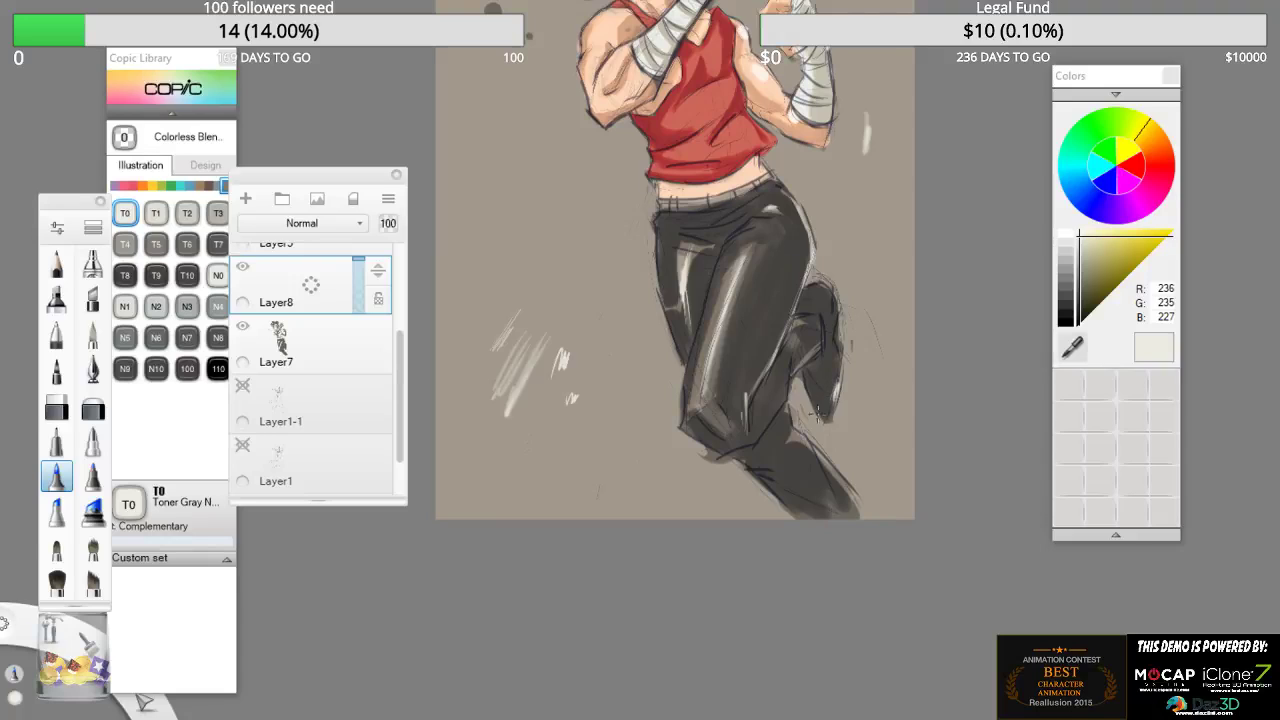
mouse_move(755, 440)
left_mouse_down()
mouse_move(757, 404)
mouse_move(703, 420)
left_mouse_up()
key("bracketright")
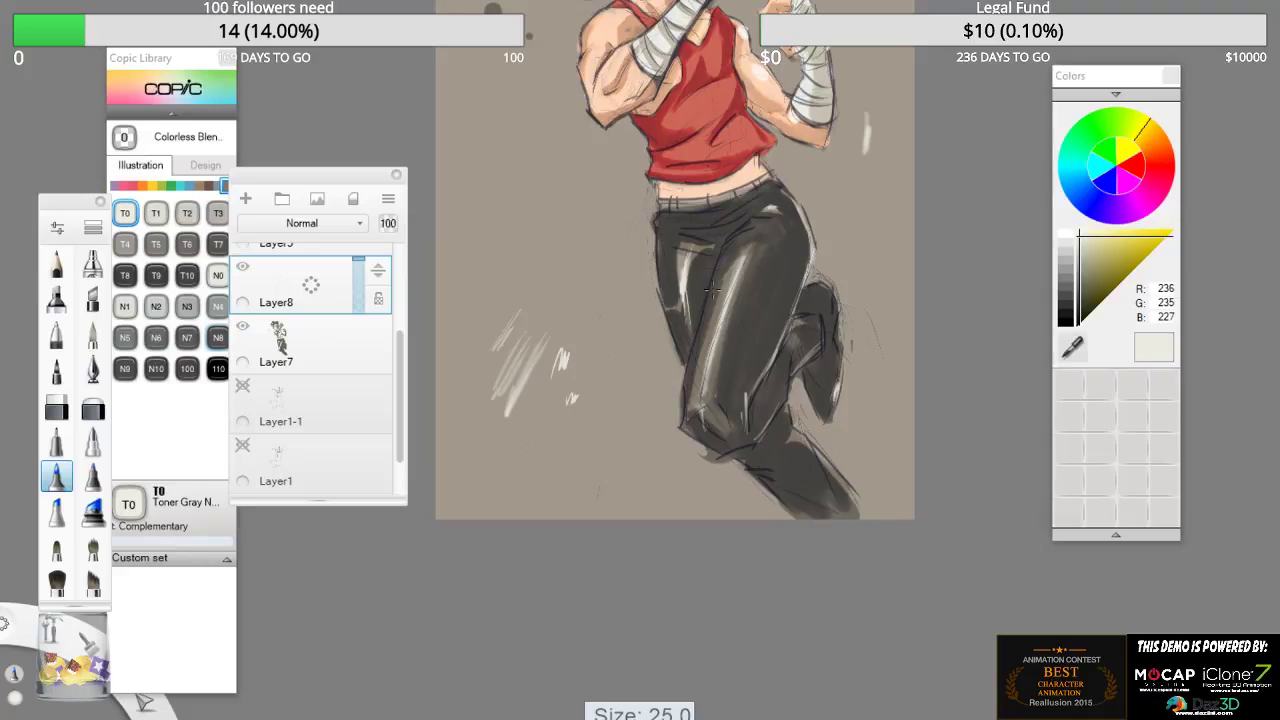
mouse_move(713, 420)
left_mouse_down()
mouse_move(723, 426)
mouse_move(705, 371)
left_mouse_up()
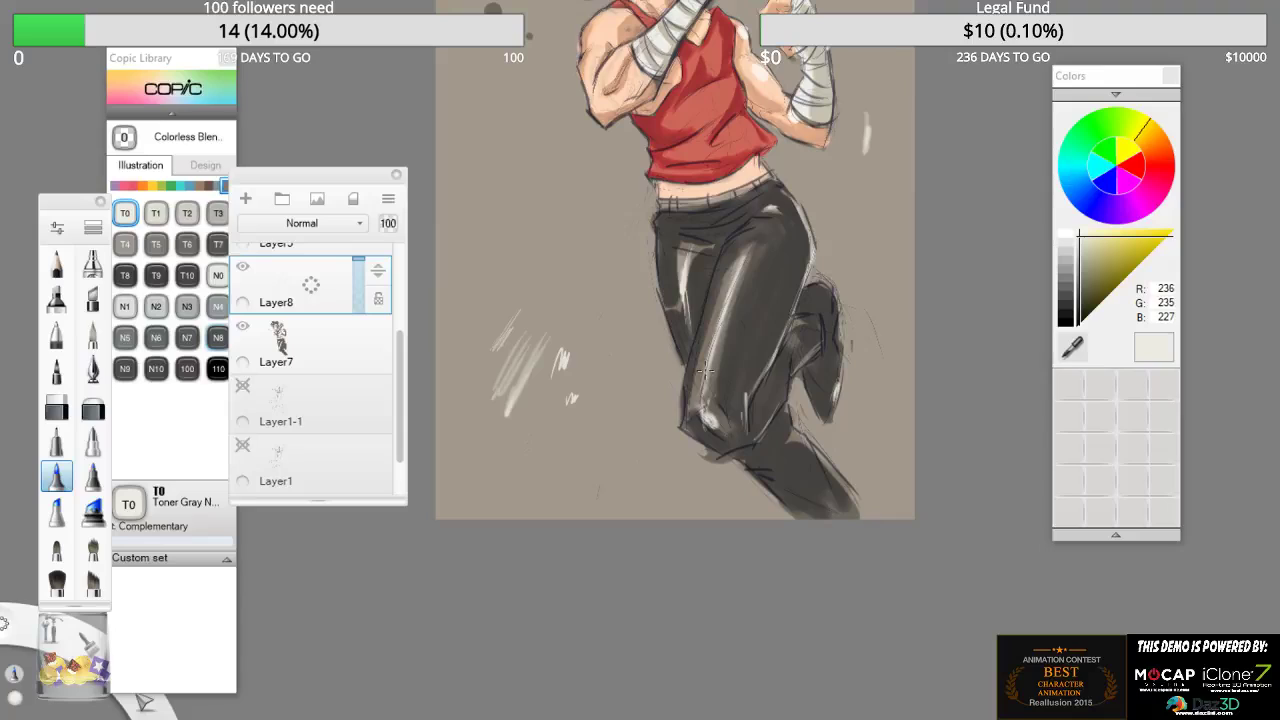
- Add light highlights to the trousers' hip creases, outer hip edge and lower leg
mouse_move(694, 226)
left_mouse_down()
mouse_move(750, 205)
mouse_move(704, 242)
mouse_move(748, 222)
mouse_move(735, 232)
left_mouse_up()
left_click_drag(655, 222, 662, 315)
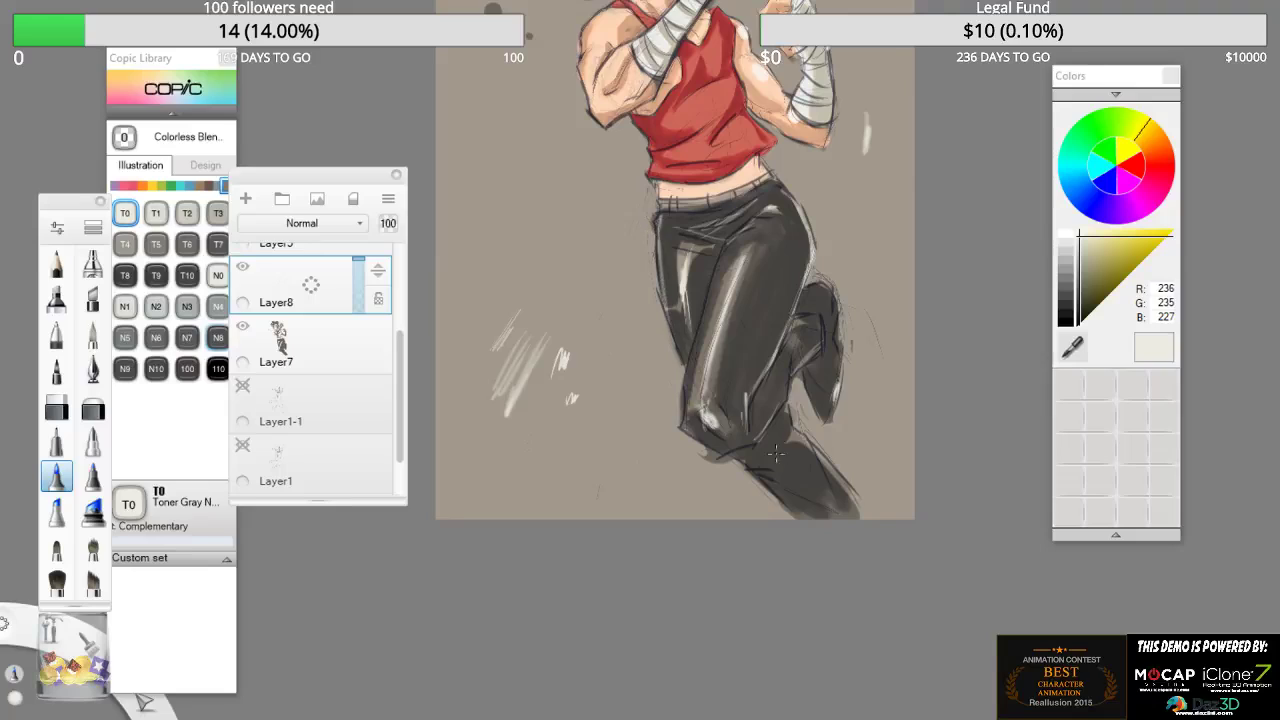
mouse_move(776, 453)
left_mouse_down()
mouse_move(783, 404)
mouse_move(785, 446)
mouse_move(794, 436)
mouse_move(833, 477)
mouse_move(818, 458)
mouse_move(835, 427)
left_mouse_up()
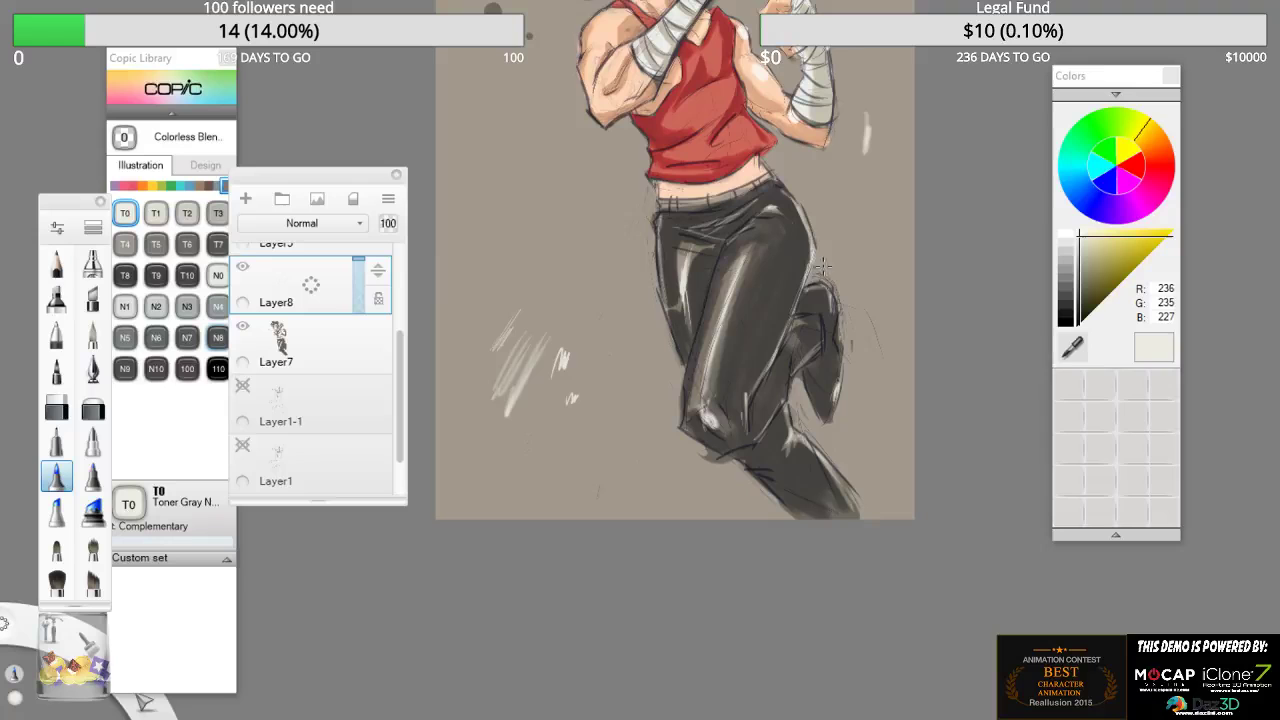
- Sample the dark grey swatch on the background and shade the bare waist beneath the tank top with a marker
key("space")
left_click_drag(848, 182, 962, 354)
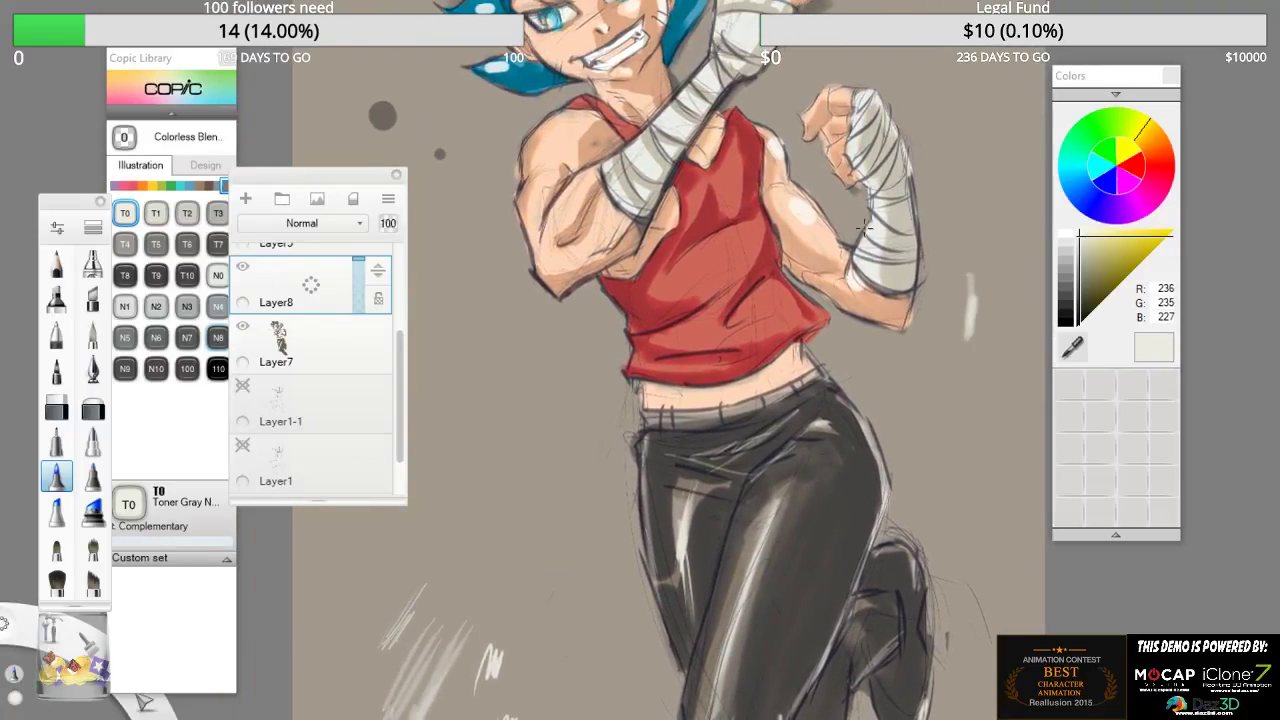
left_click(1072, 346)
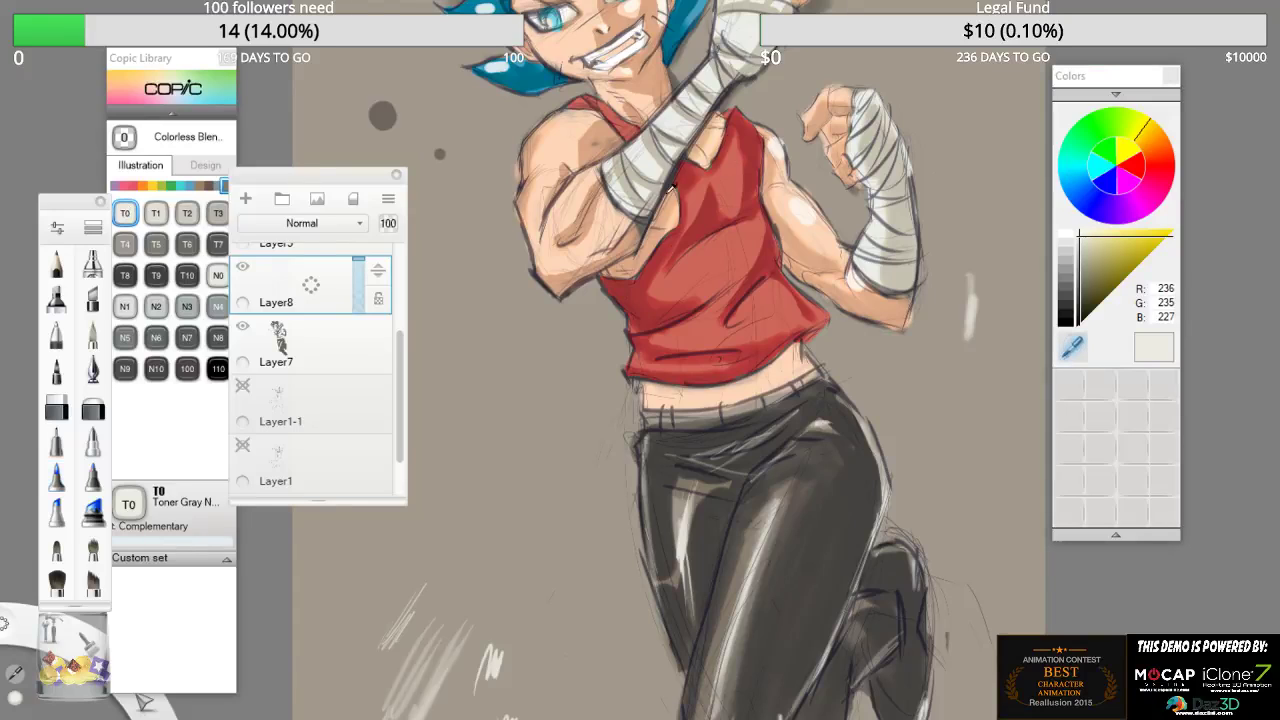
left_click(383, 113)
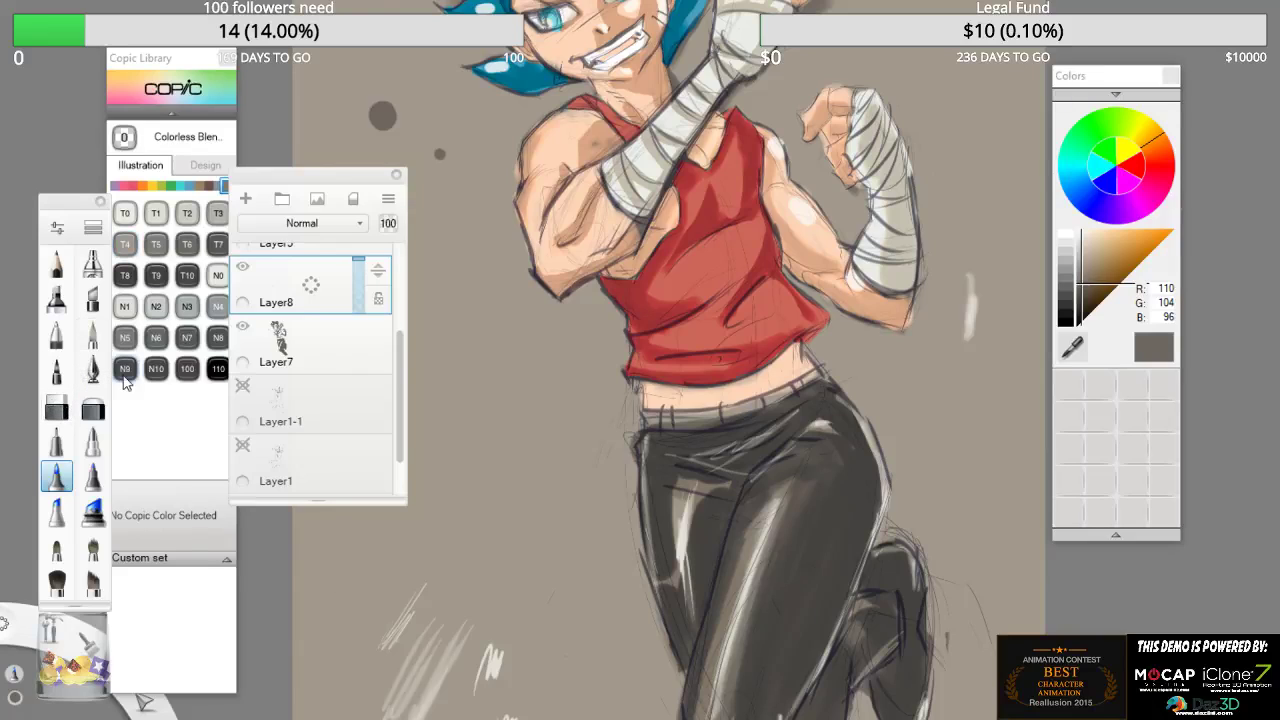
left_click(56, 298)
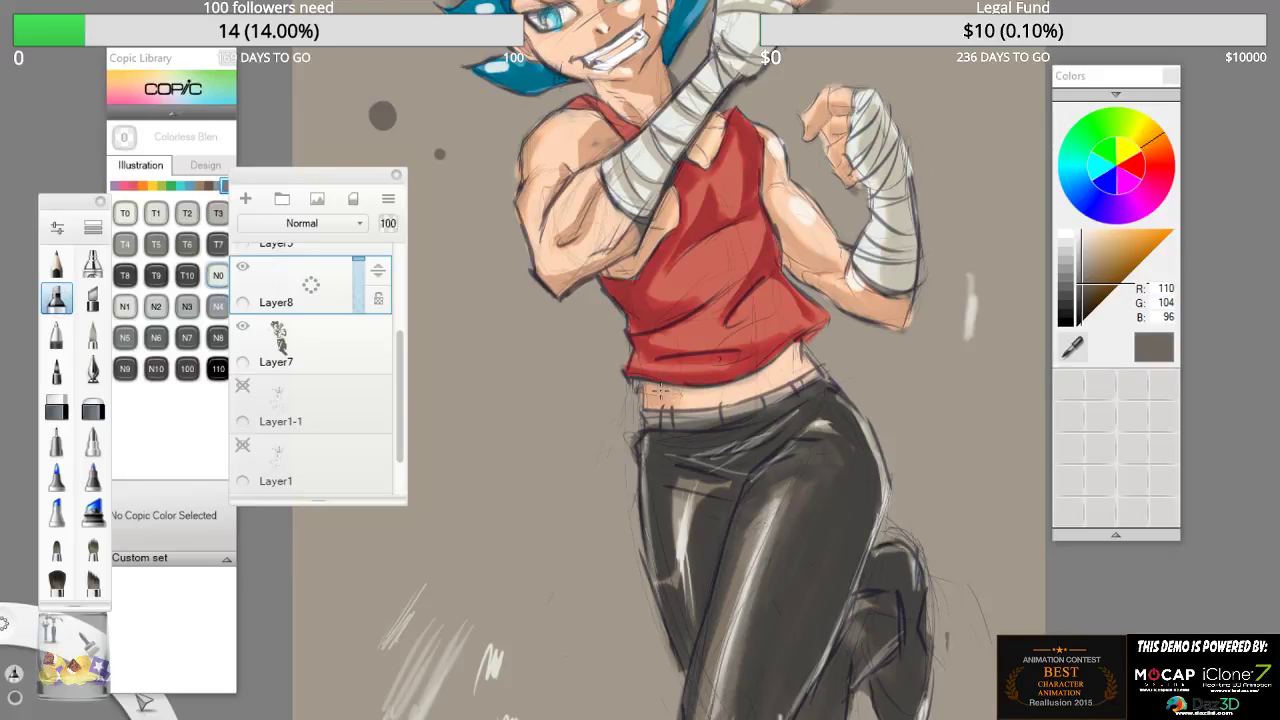
mouse_move(661, 391)
left_mouse_down()
mouse_move(732, 390)
mouse_move(790, 350)
mouse_move(687, 410)
mouse_move(758, 390)
mouse_move(660, 420)
mouse_move(742, 404)
left_mouse_up()
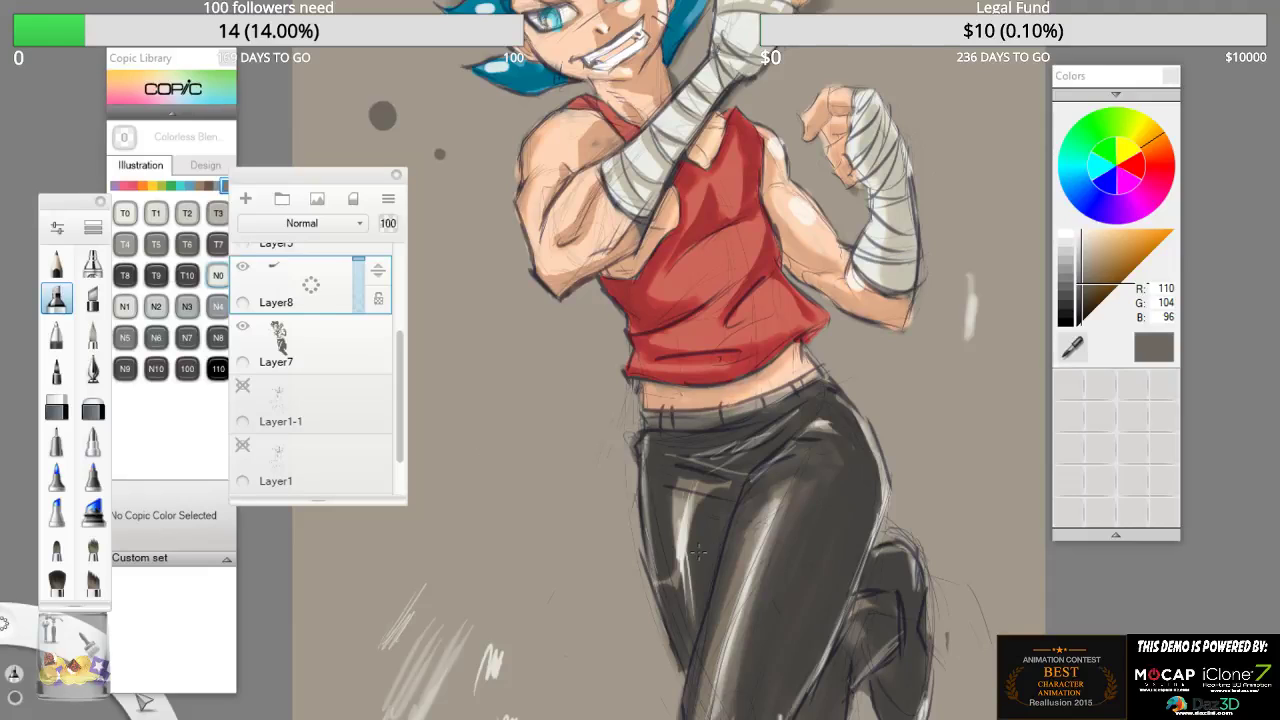
- Switch to the pencil, set the colour to black, and scribble test marks on the background beside the figure
key("space")
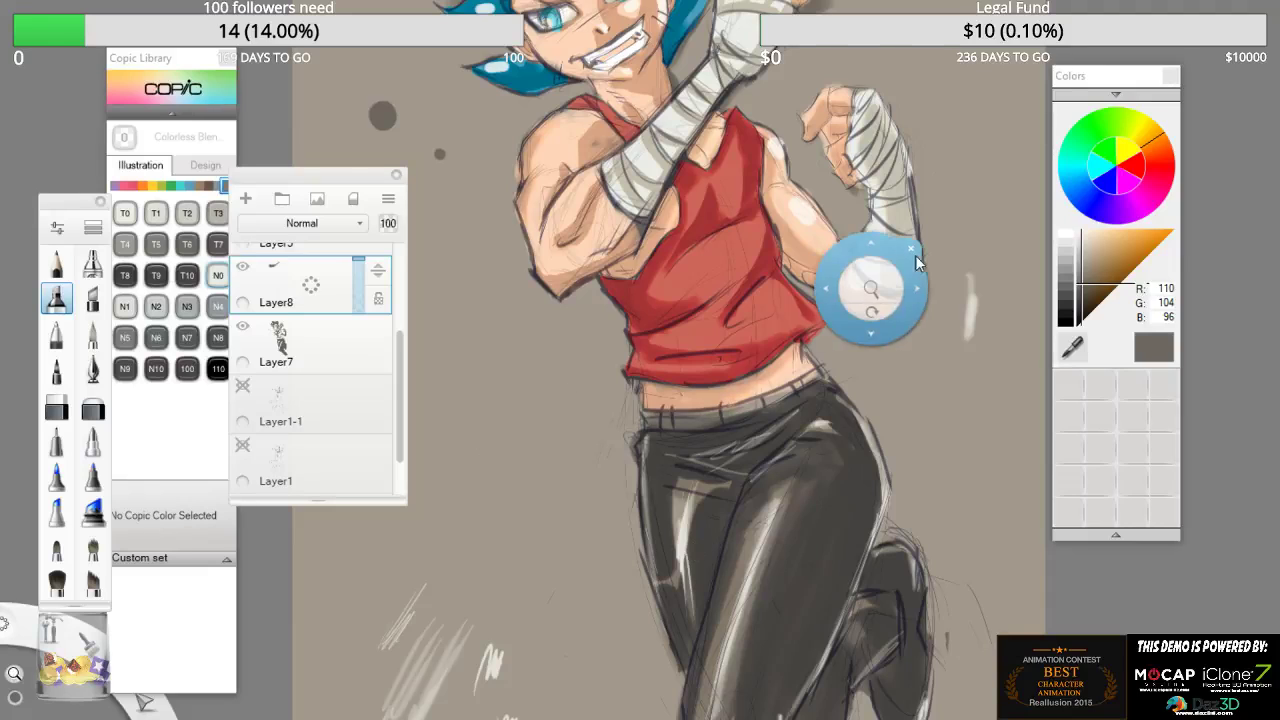
left_click_drag(872, 288, 823, 339)
left_click_drag(828, 391, 851, 424)
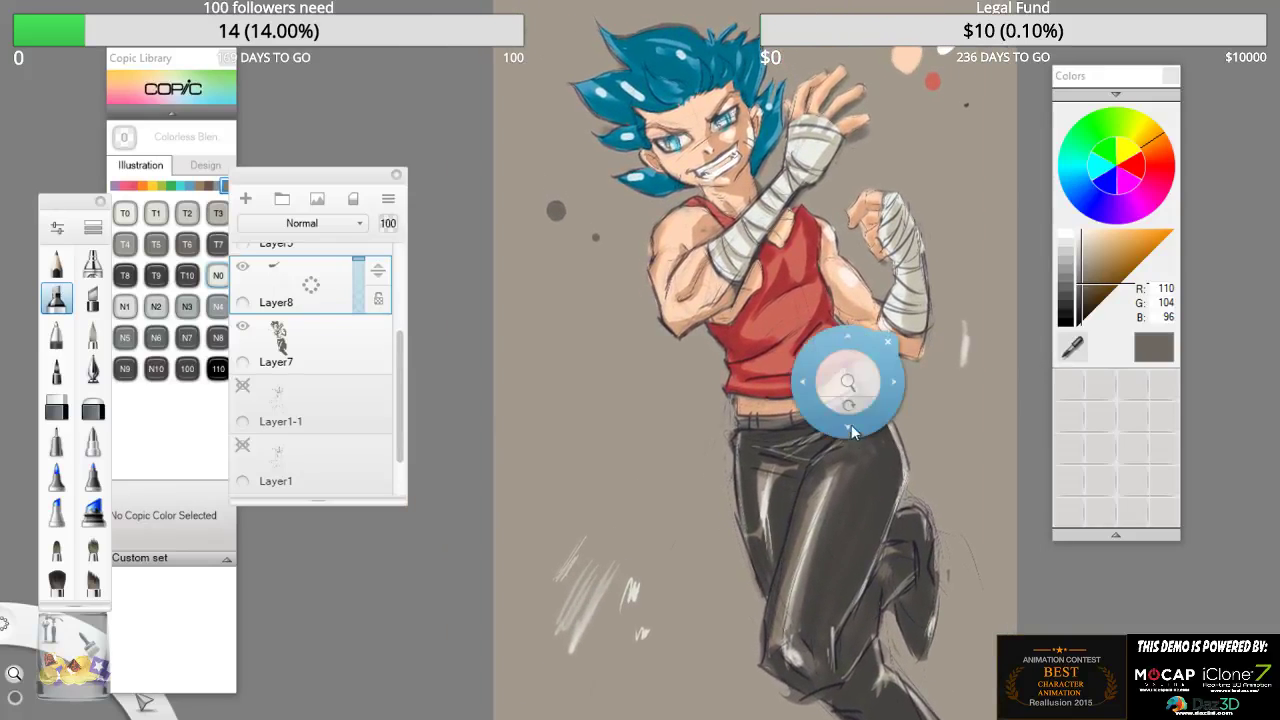
left_click(56, 262)
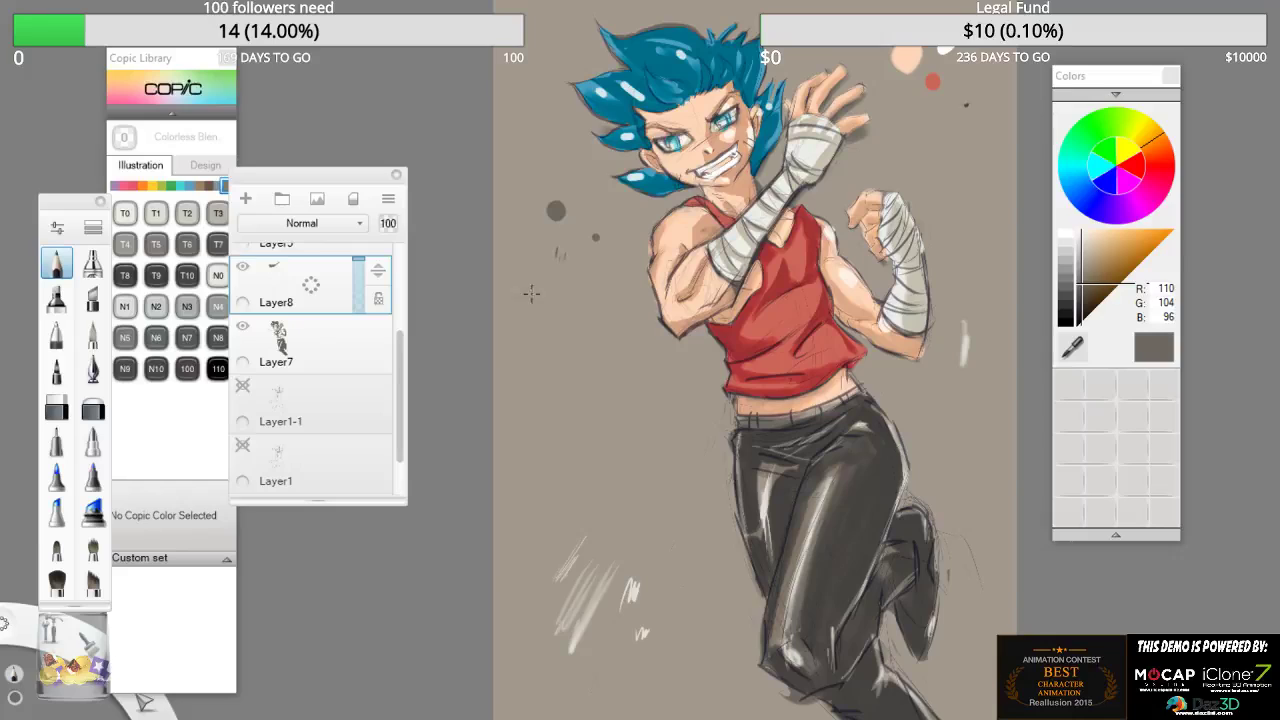
left_click(1071, 343)
left_click(1074, 322)
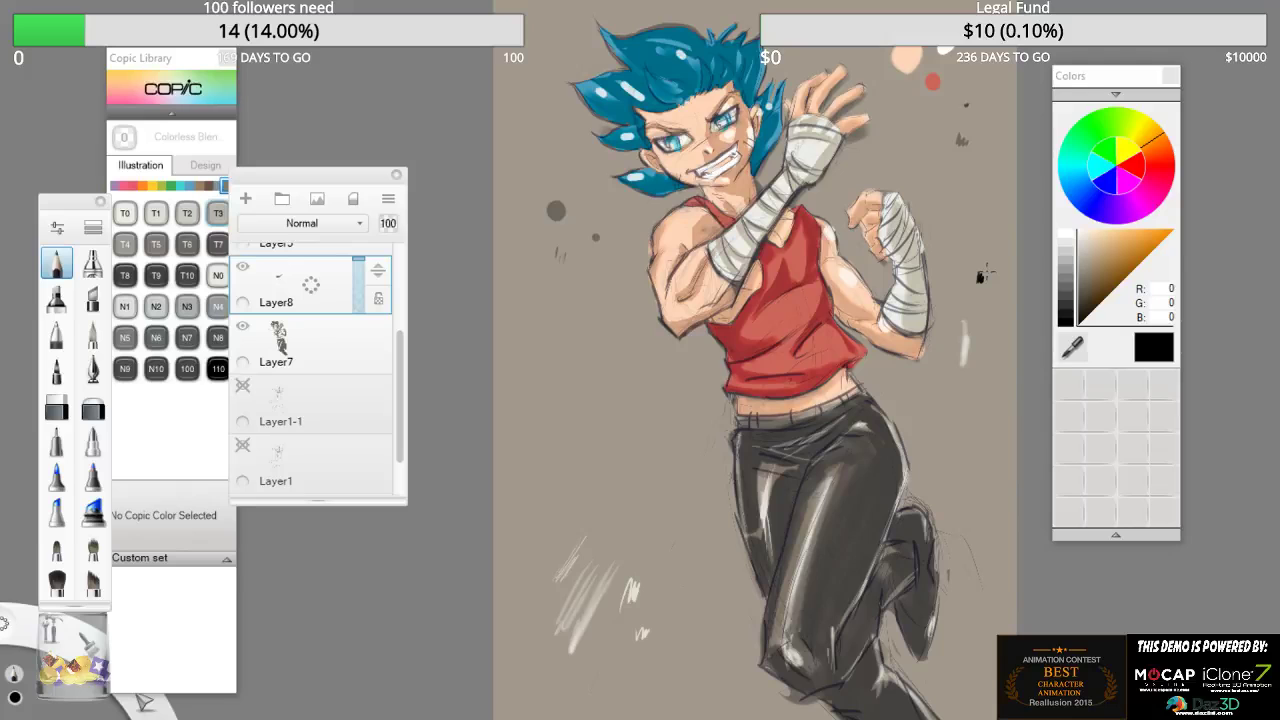
- Lower the opacity of the Overlay layer (Layer5) to 72
key("space")
left_click_drag(888, 241, 916, 196)
left_click_drag(960, 152, 992, 252)
left_click_drag(967, 296, 1047, 300)
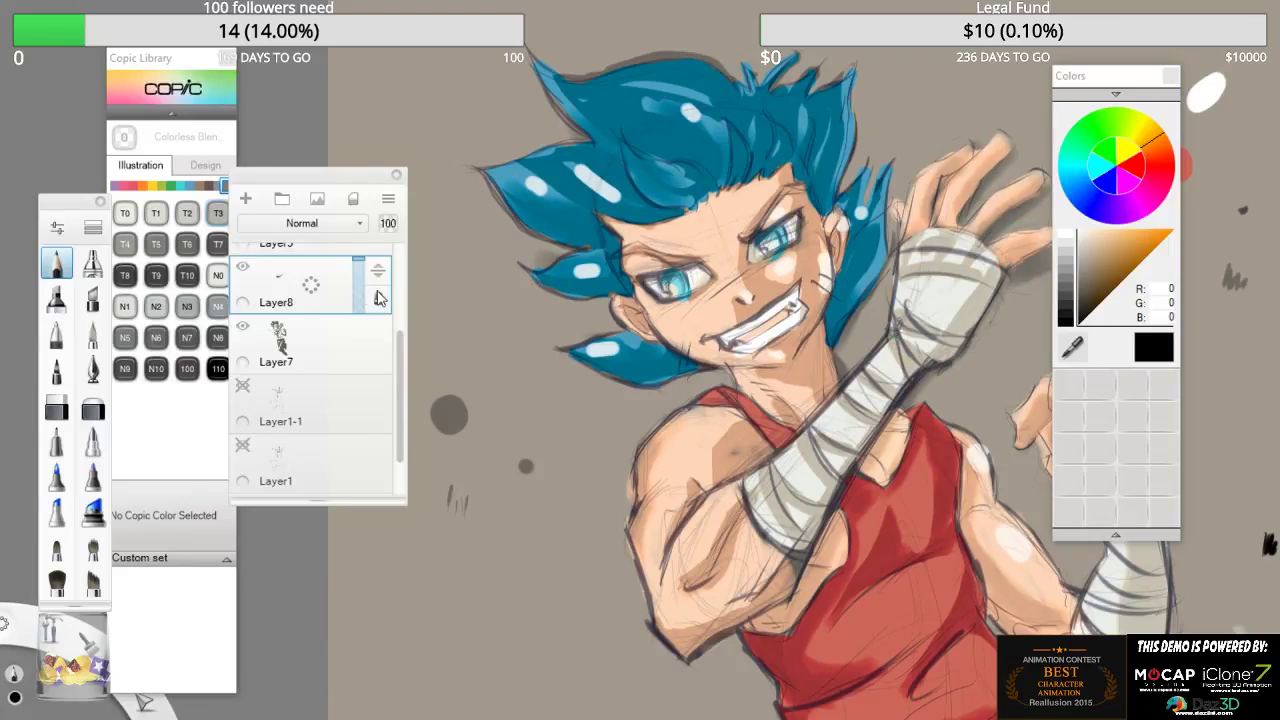
left_click_drag(400, 356, 397, 291)
left_click(343, 346)
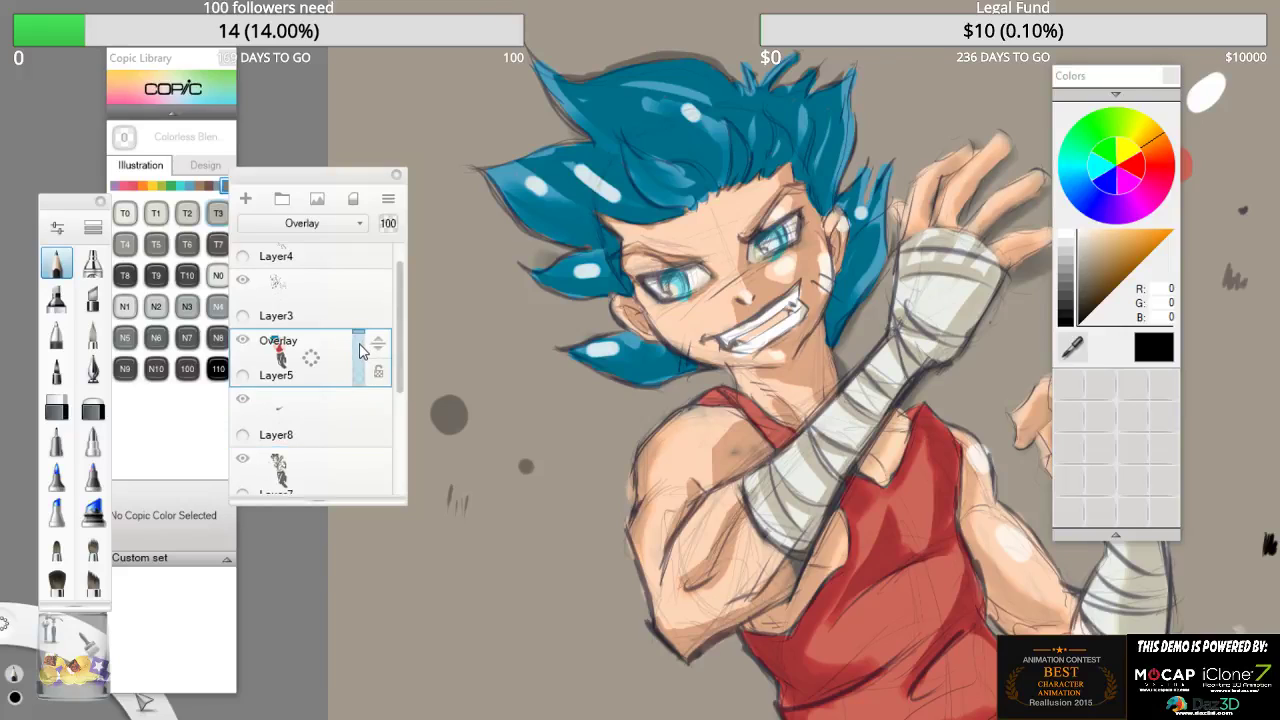
left_click_drag(359, 342, 359, 347)
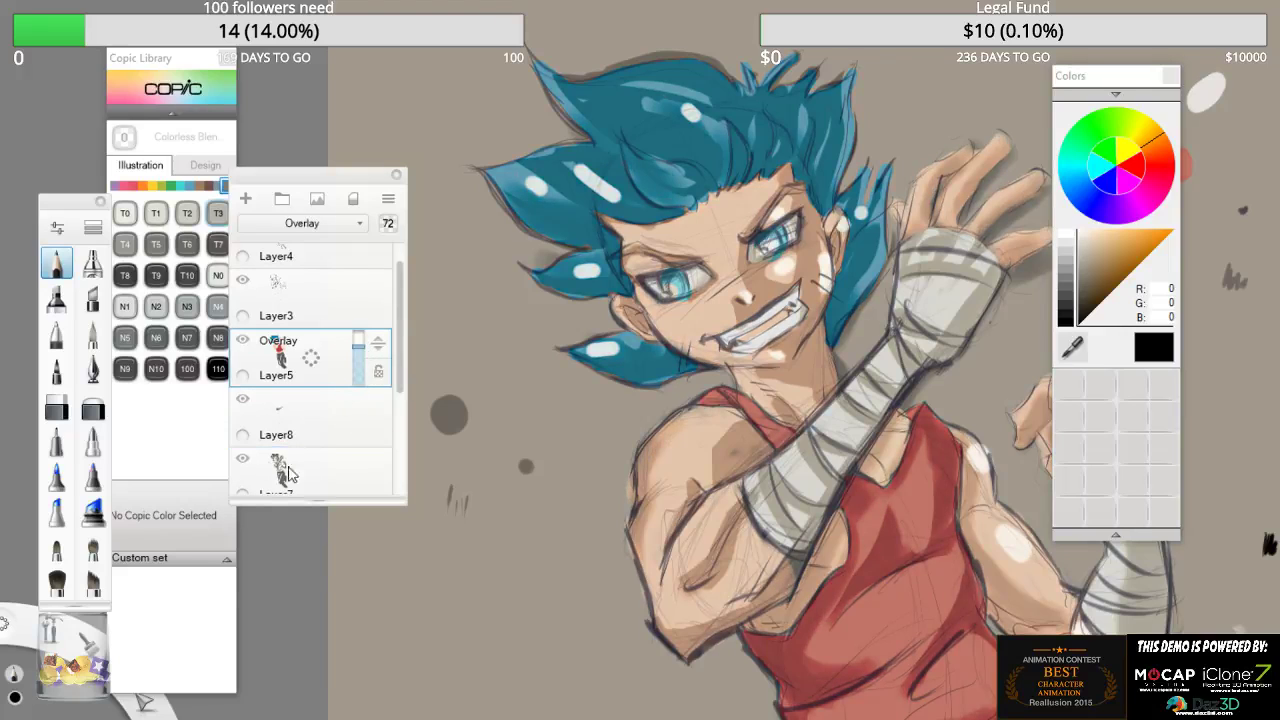
- Compare the whole figure with and without Layer8, and leave that layer hidden
key("space")
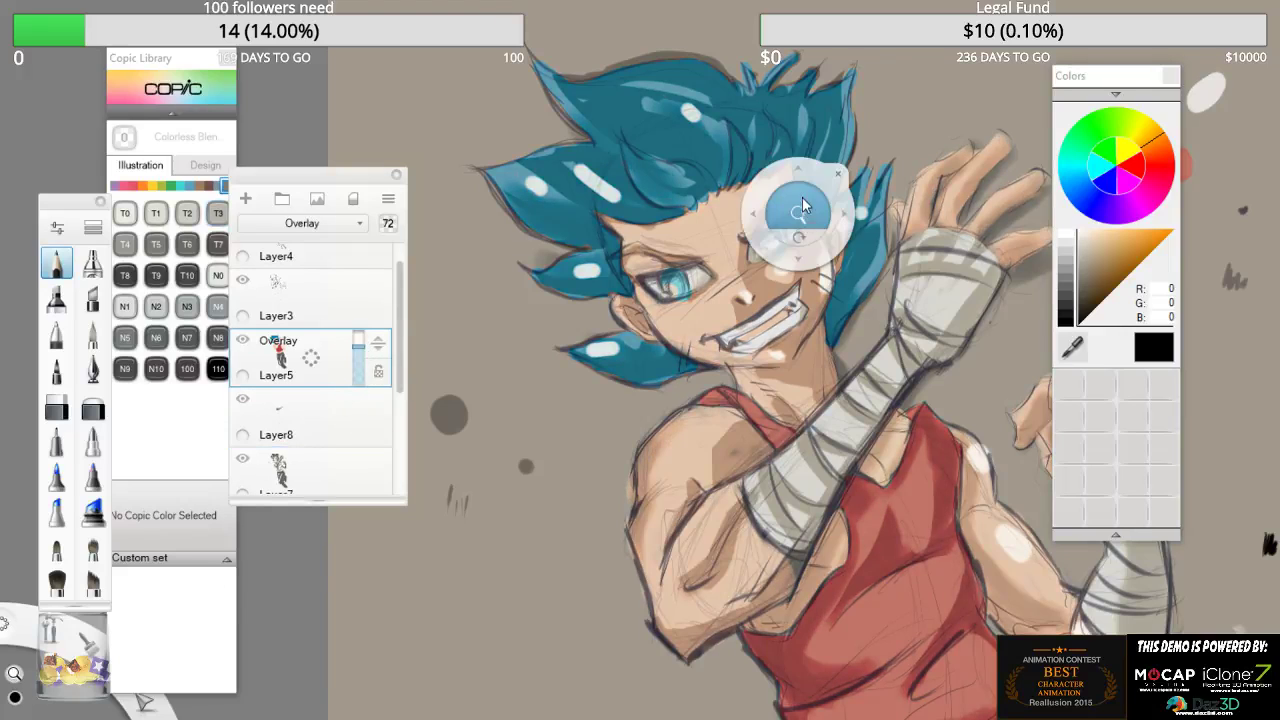
left_click_drag(805, 207, 734, 211)
left_click(243, 400)
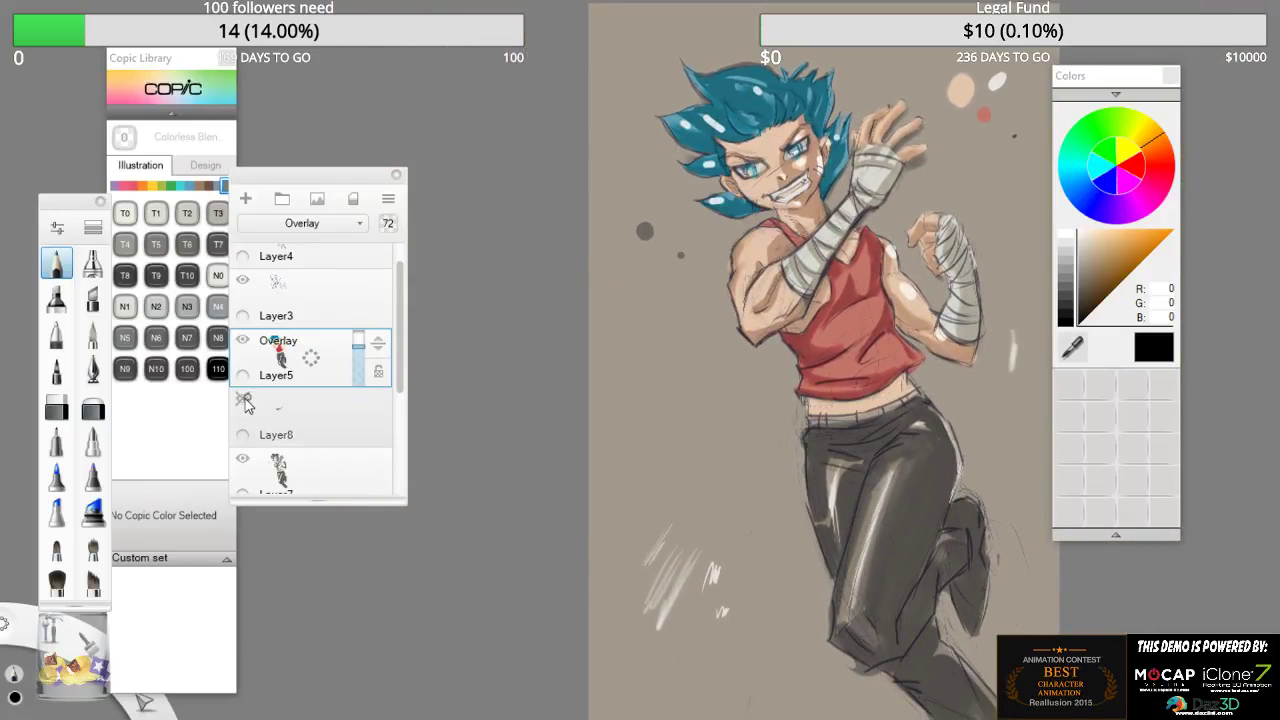
left_click(243, 400)
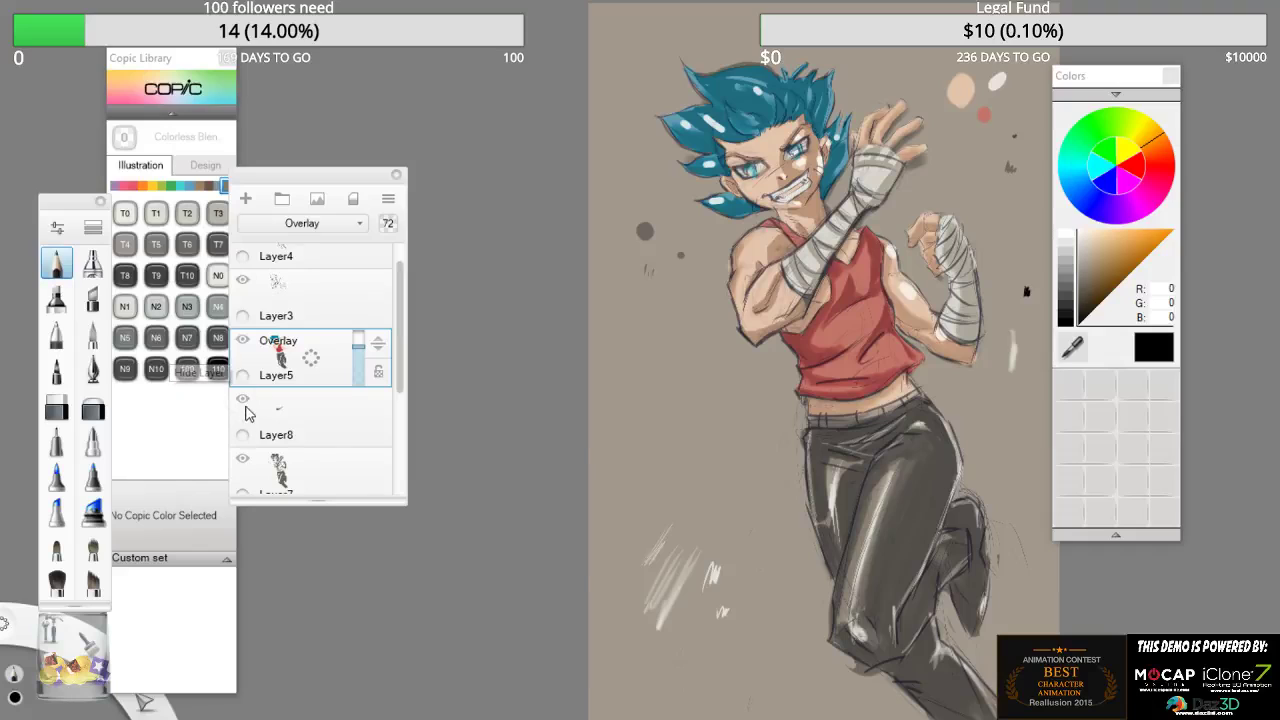
left_click(243, 400)
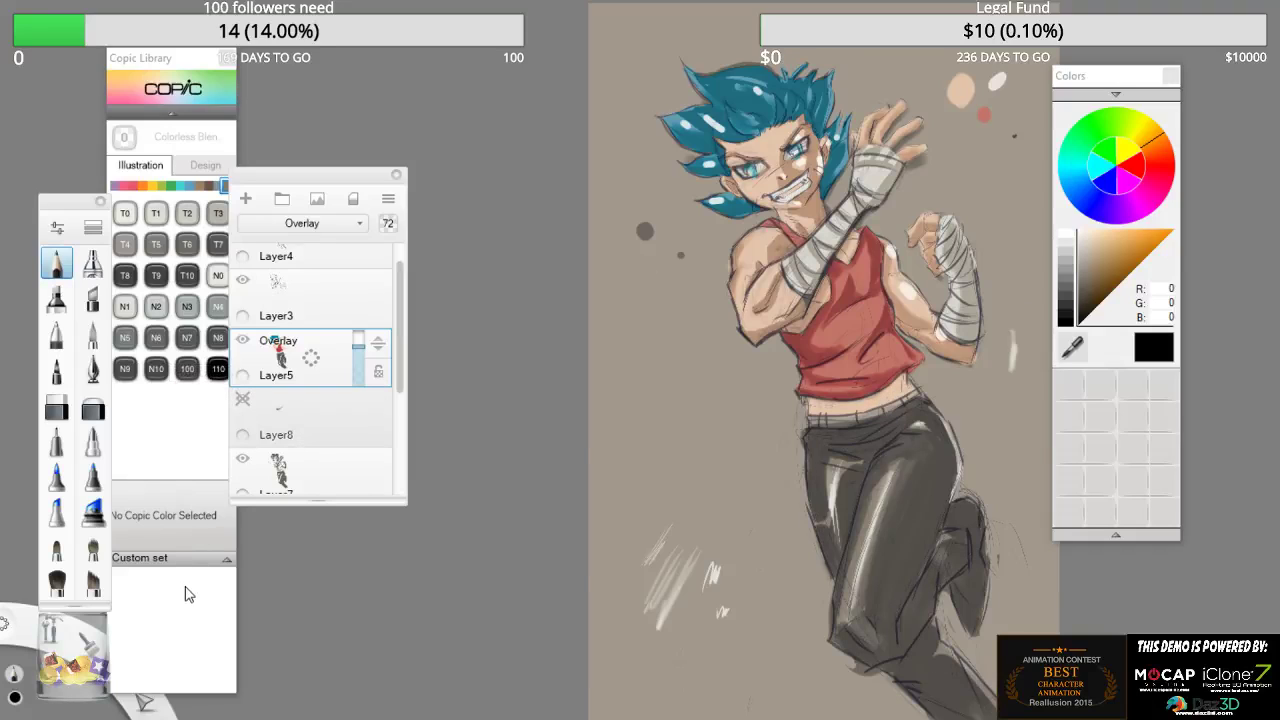
- On Layer7, sample the dark grey swatch and shade the bare waist under the tank top with pencil and brush
left_click(306, 474)
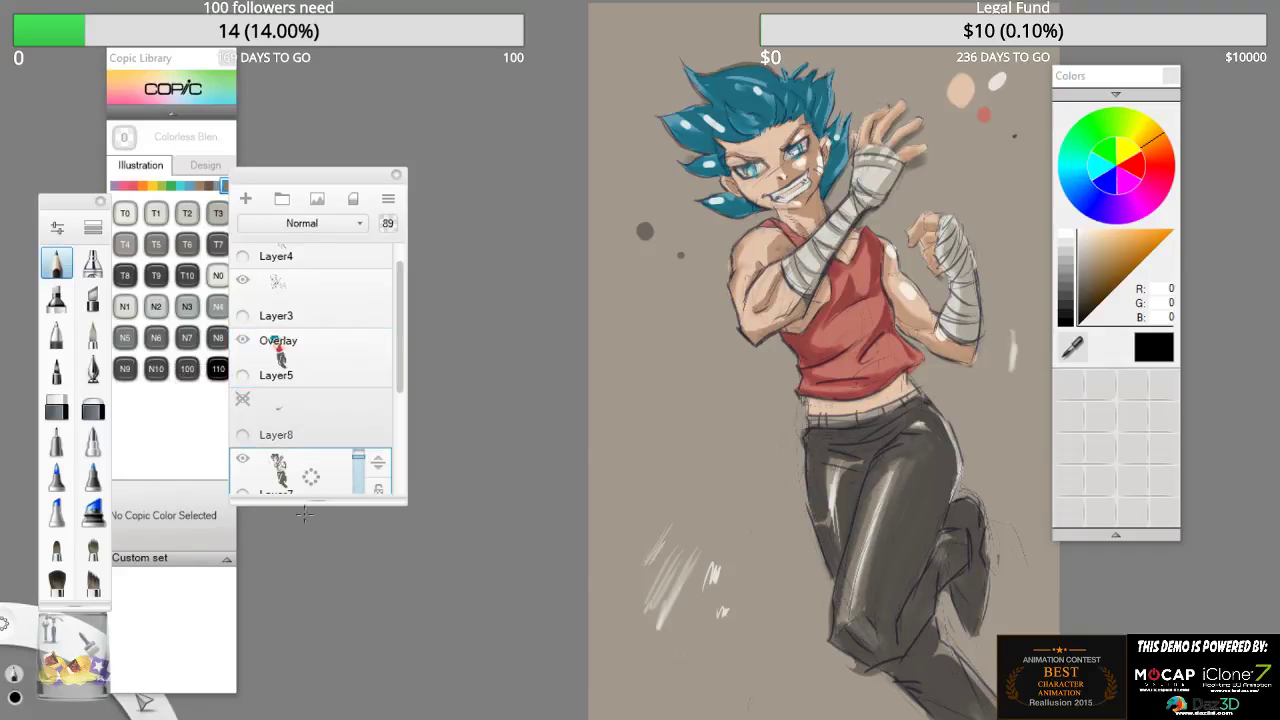
left_click(1072, 350)
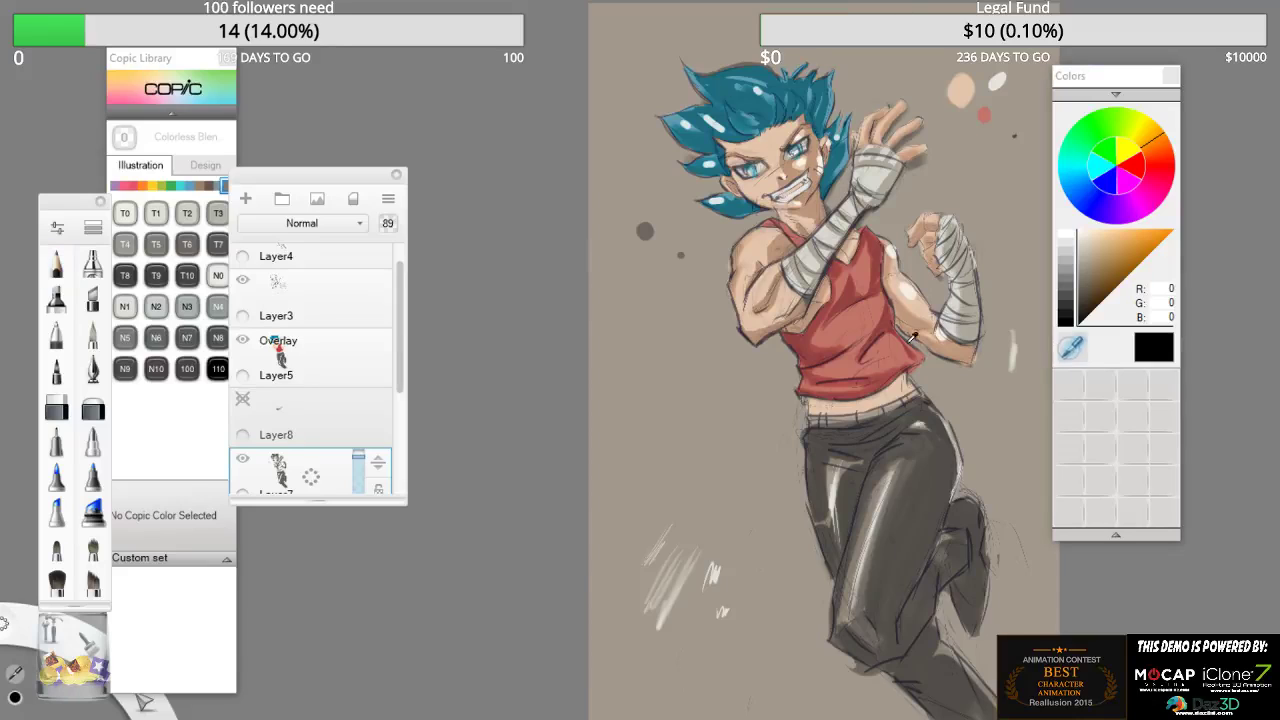
left_click(646, 232)
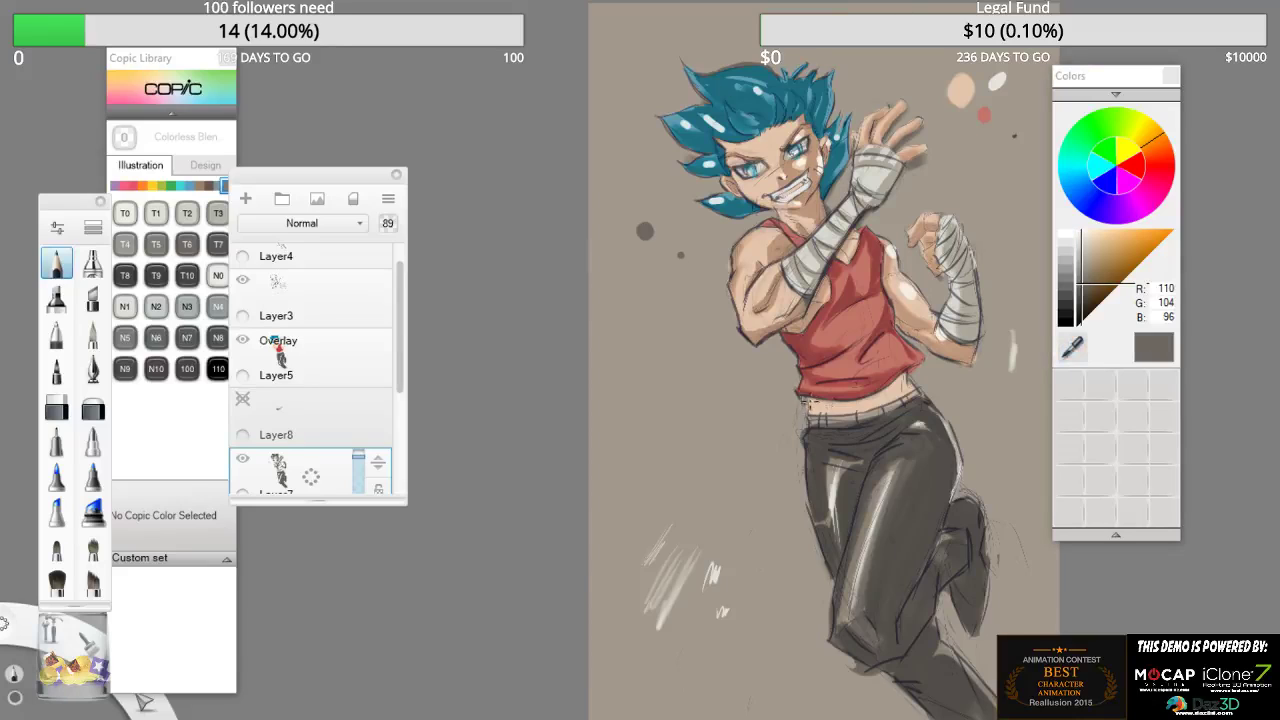
left_click_drag(809, 400, 815, 410)
left_click(94, 338)
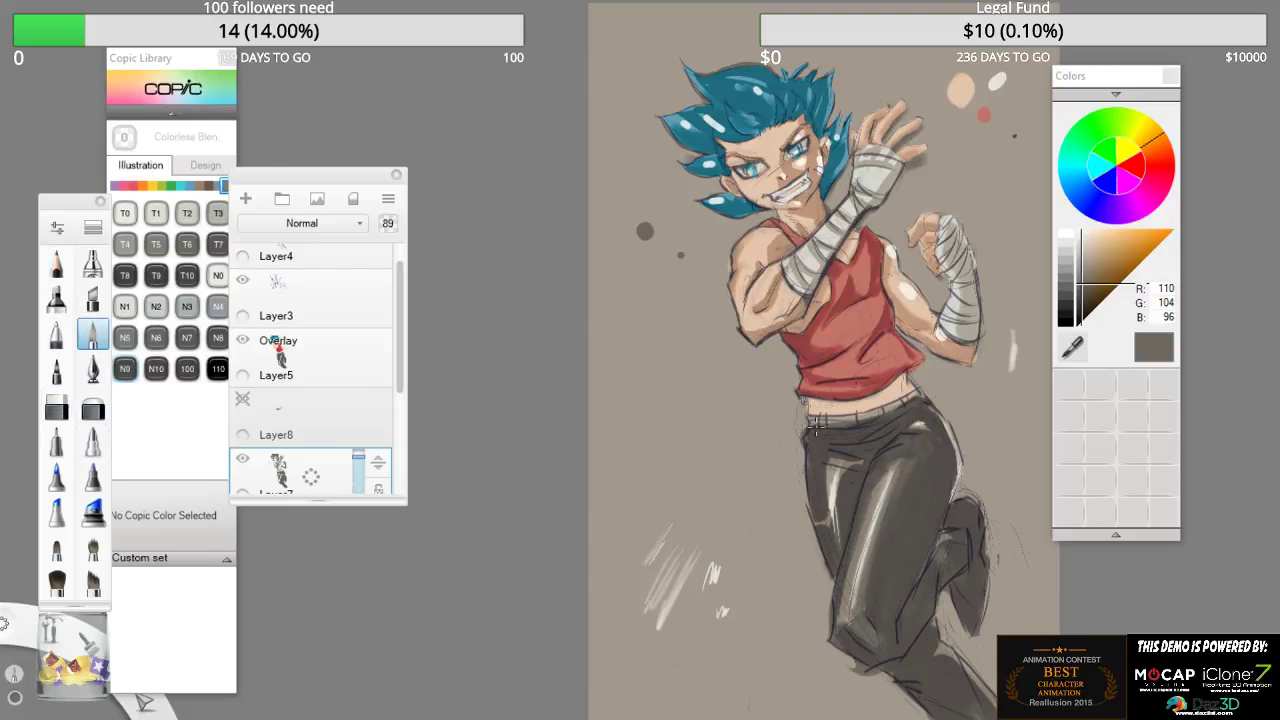
left_click_drag(815, 403, 840, 406)
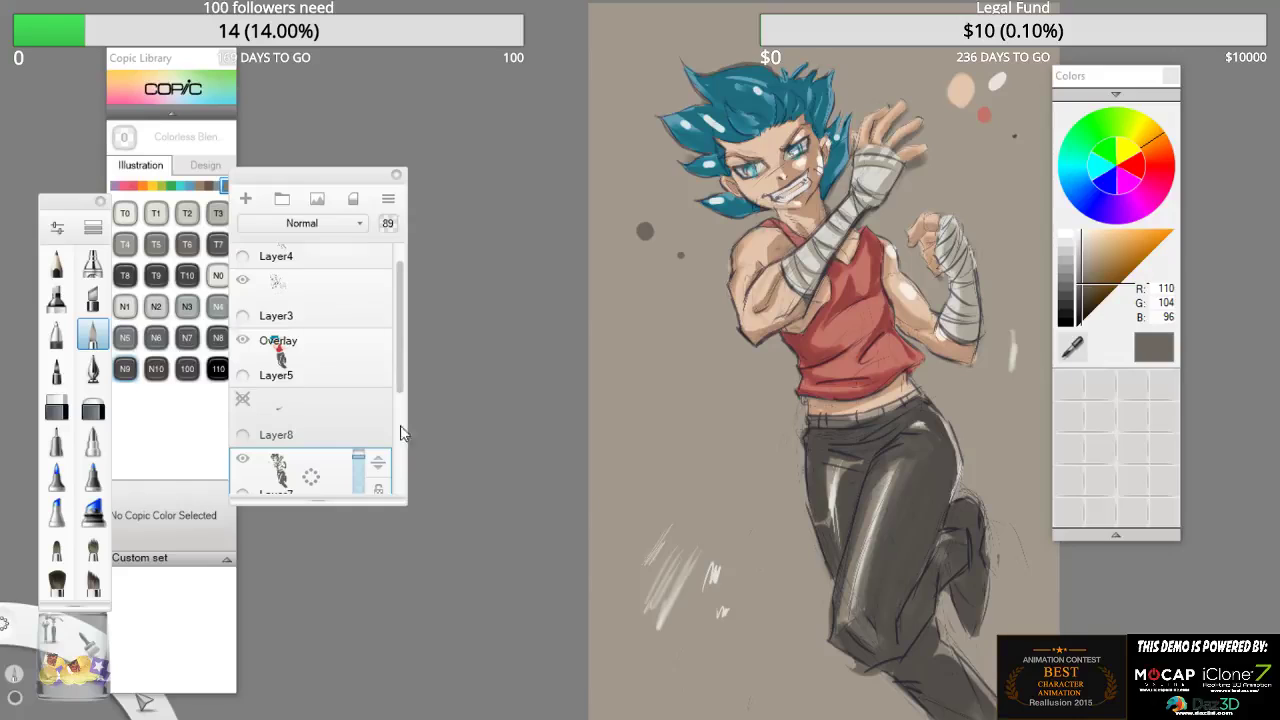
- Shift the Background layer's colour to a slightly warmer brownish grey
scroll(400, 432, "down", 3)
left_click(355, 462)
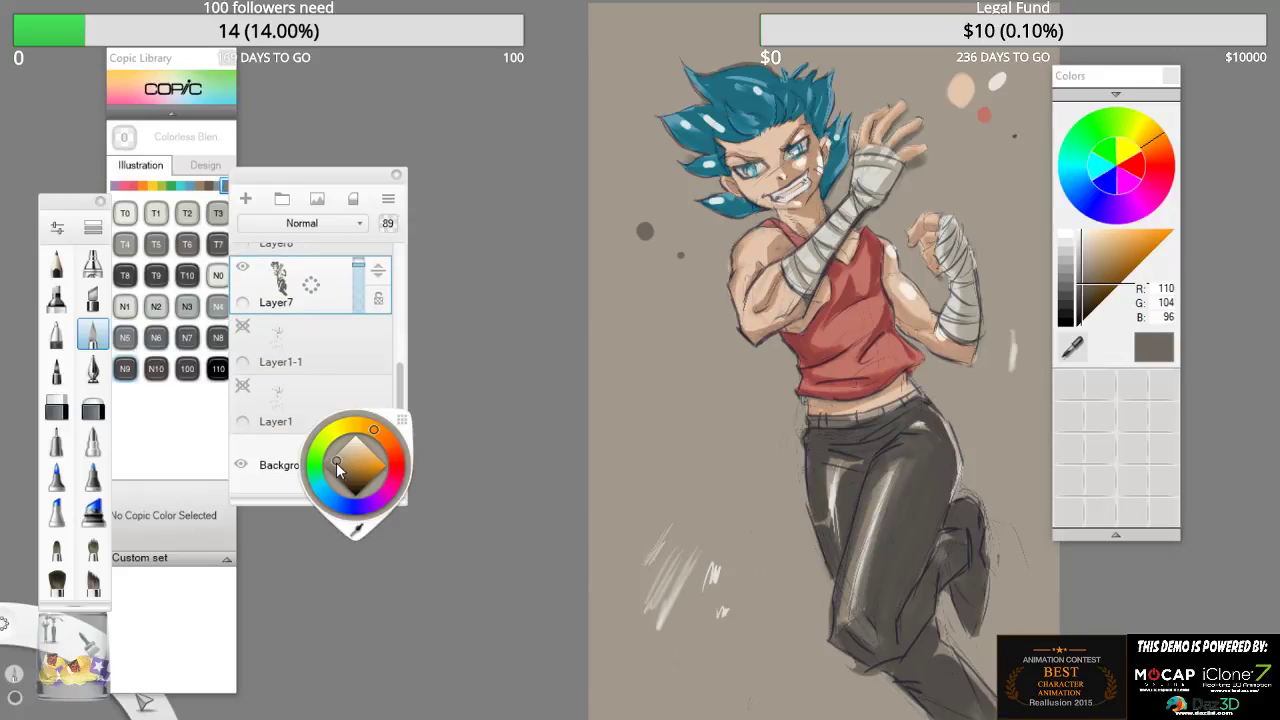
left_click_drag(336, 462, 336, 464)
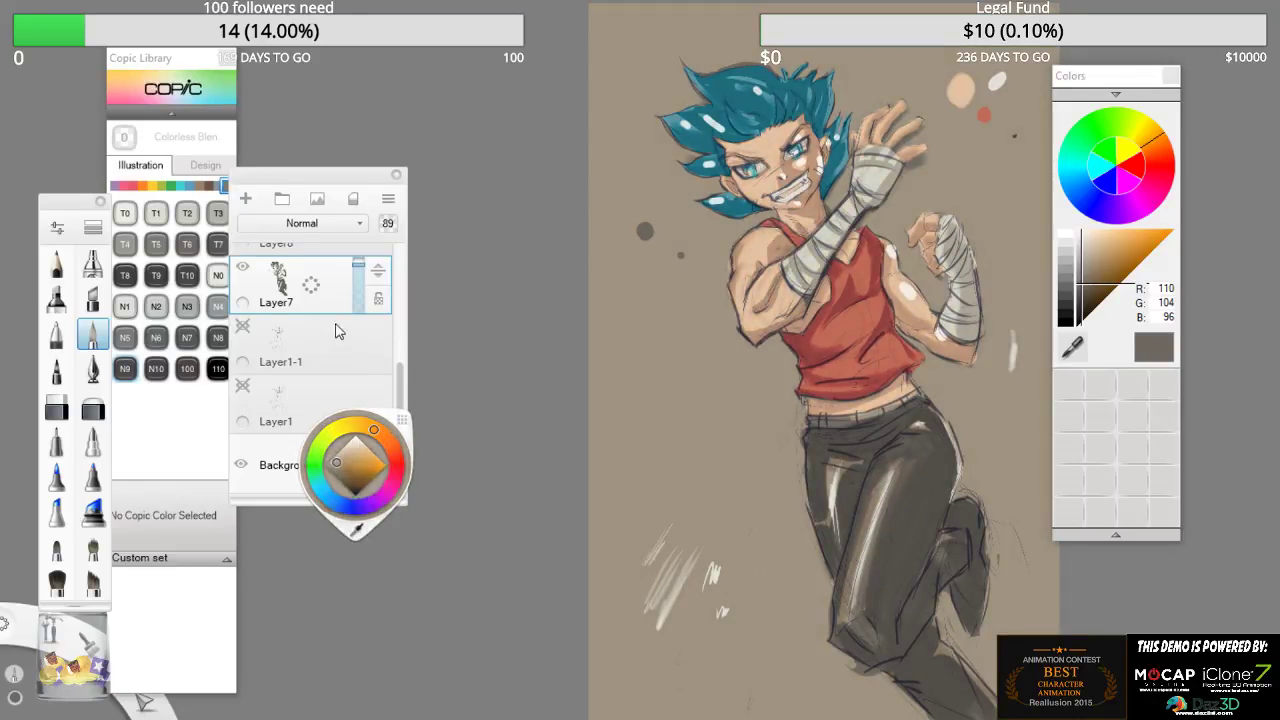
- Try Layer7 at 64 opacity, compare it hidden and shown, and set its opacity to 100
left_click(338, 290)
left_click_drag(358, 266, 358, 287)
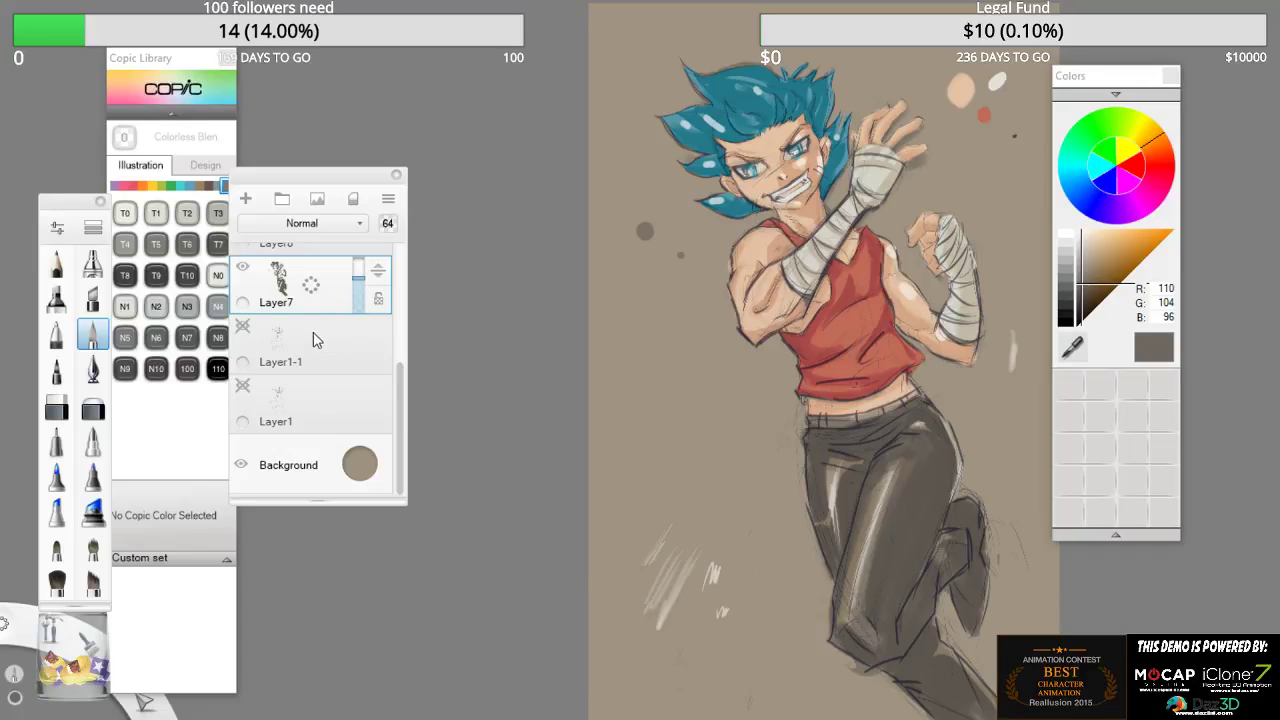
left_click(242, 267)
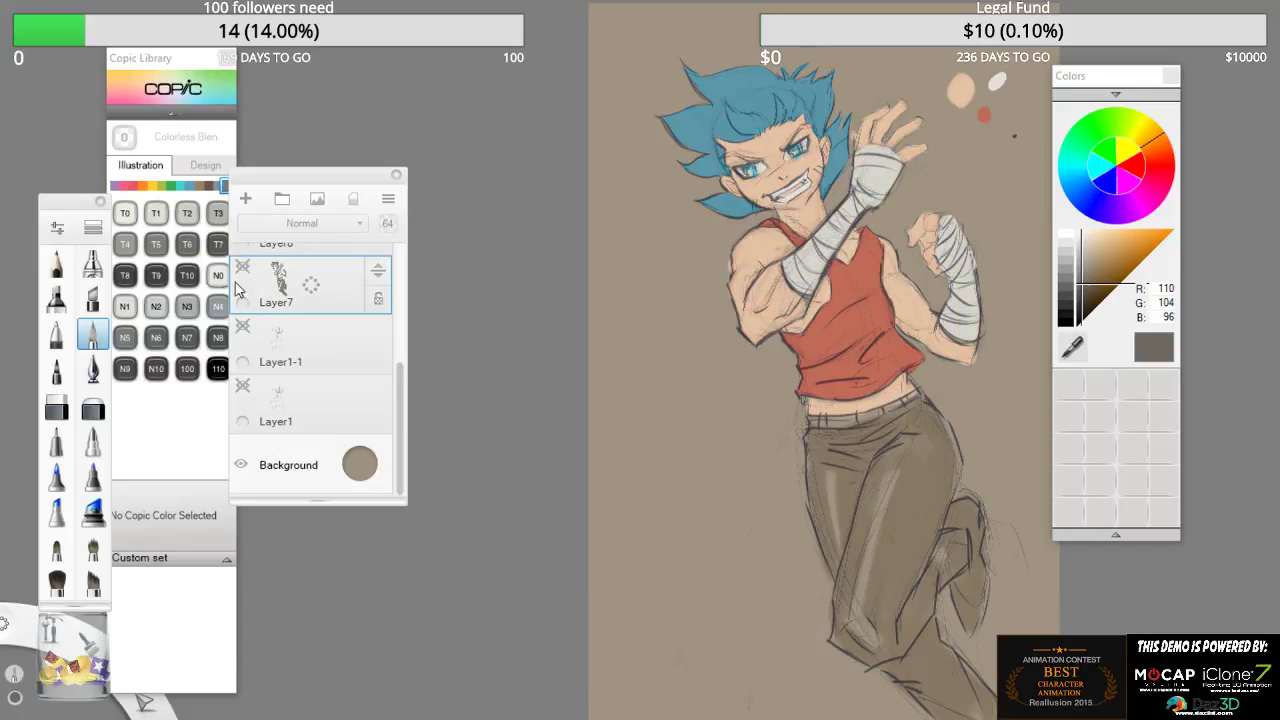
left_click(243, 267)
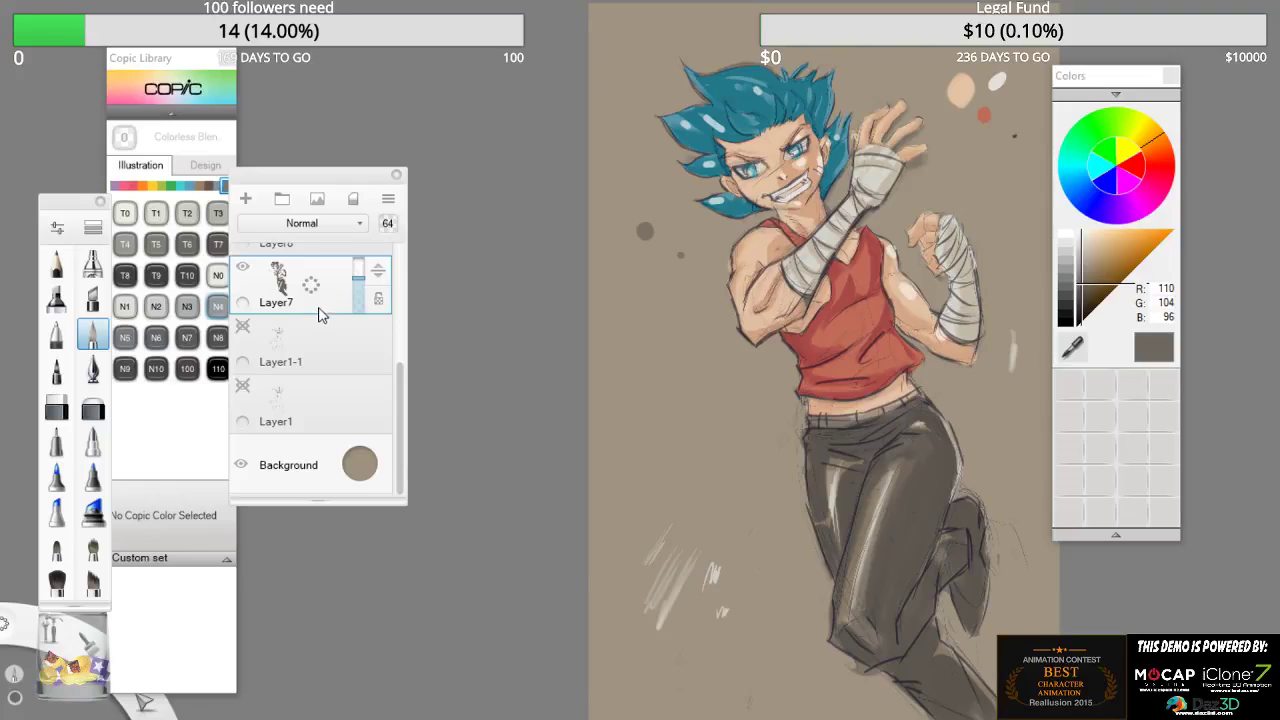
left_click_drag(358, 285, 359, 257)
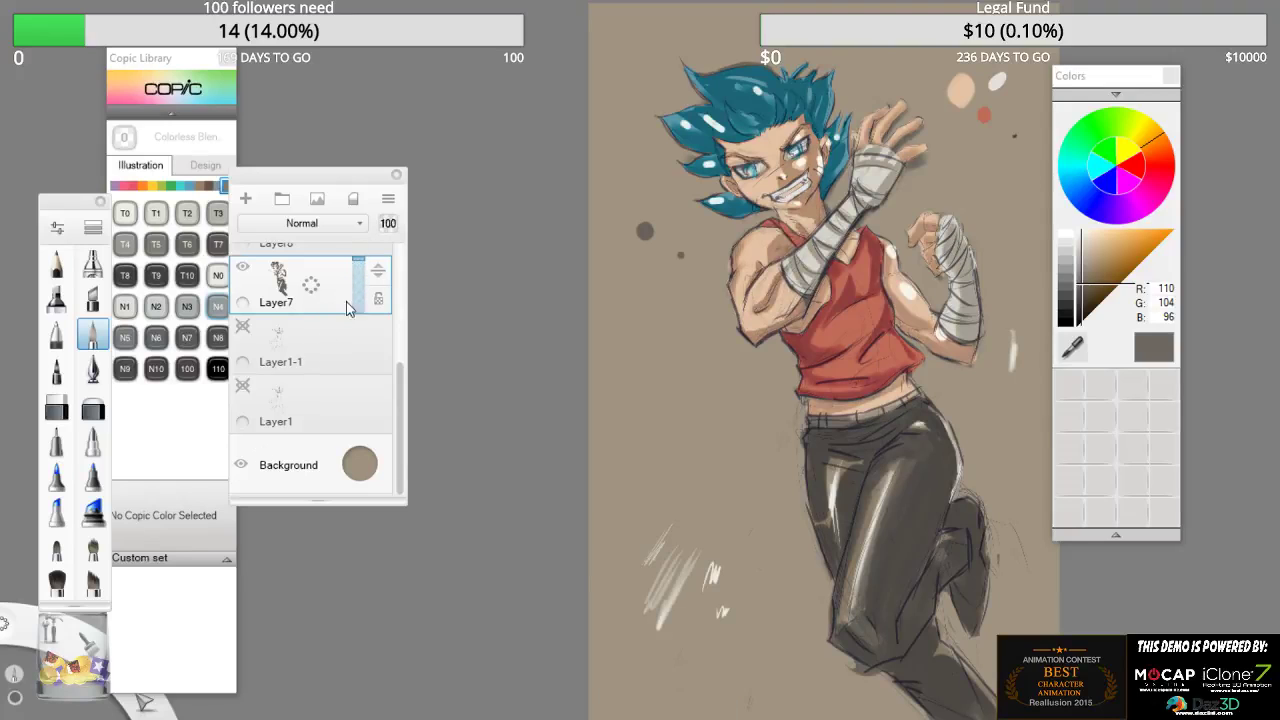
scroll(399, 345, "up", 3)
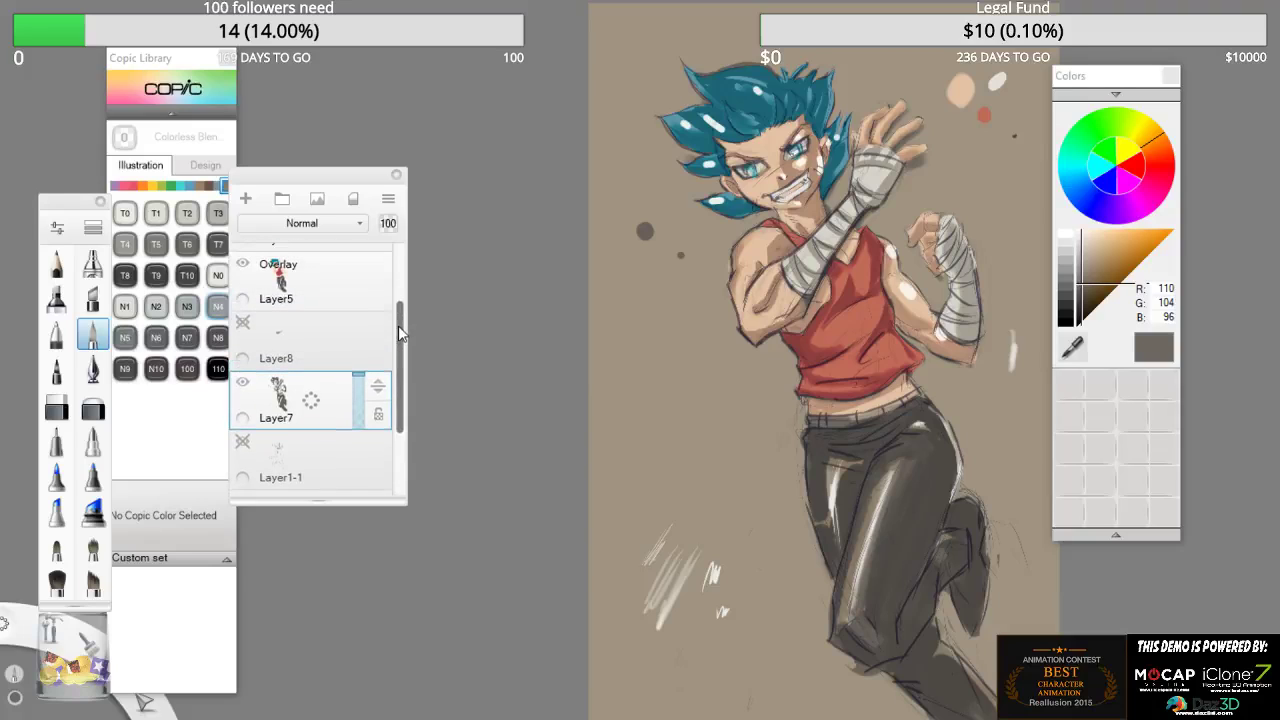
- Set Layer5's opacity to 83, try Screen as its blend mode, and compare the figure with Layer7 hidden and shown
left_click(349, 318)
left_click_drag(361, 334, 363, 307)
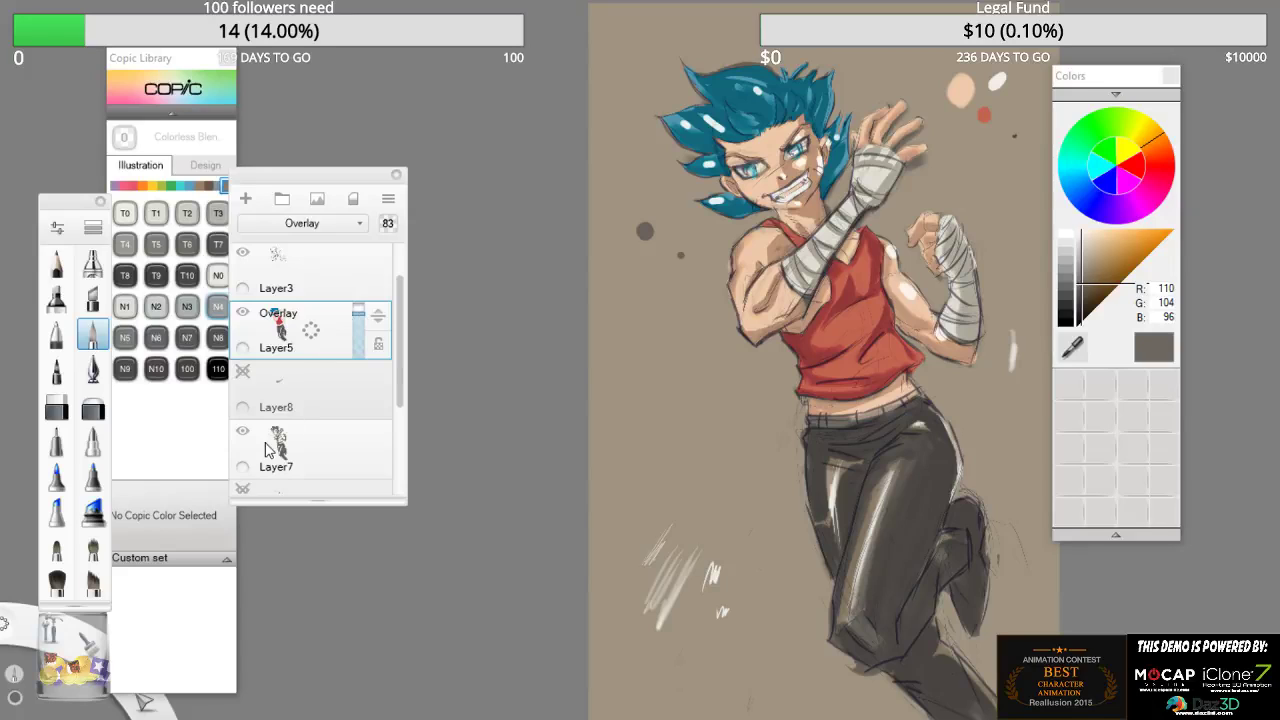
left_click(358, 224)
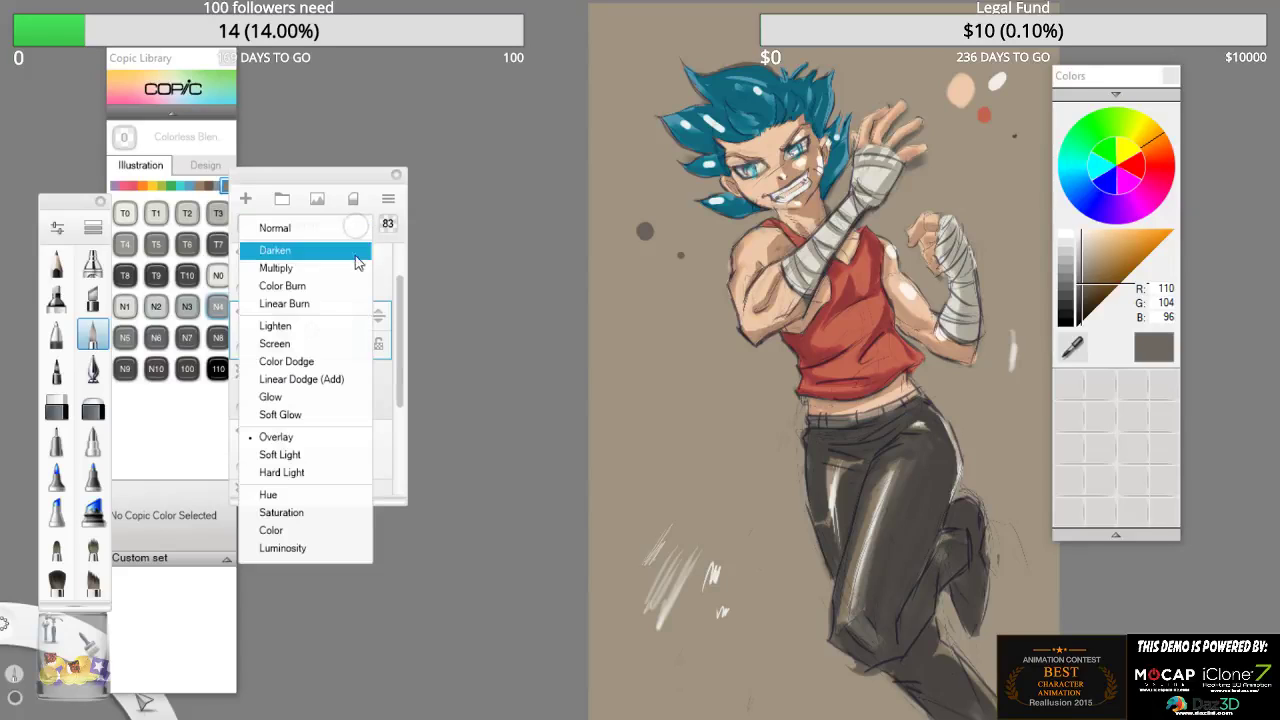
left_click(300, 343)
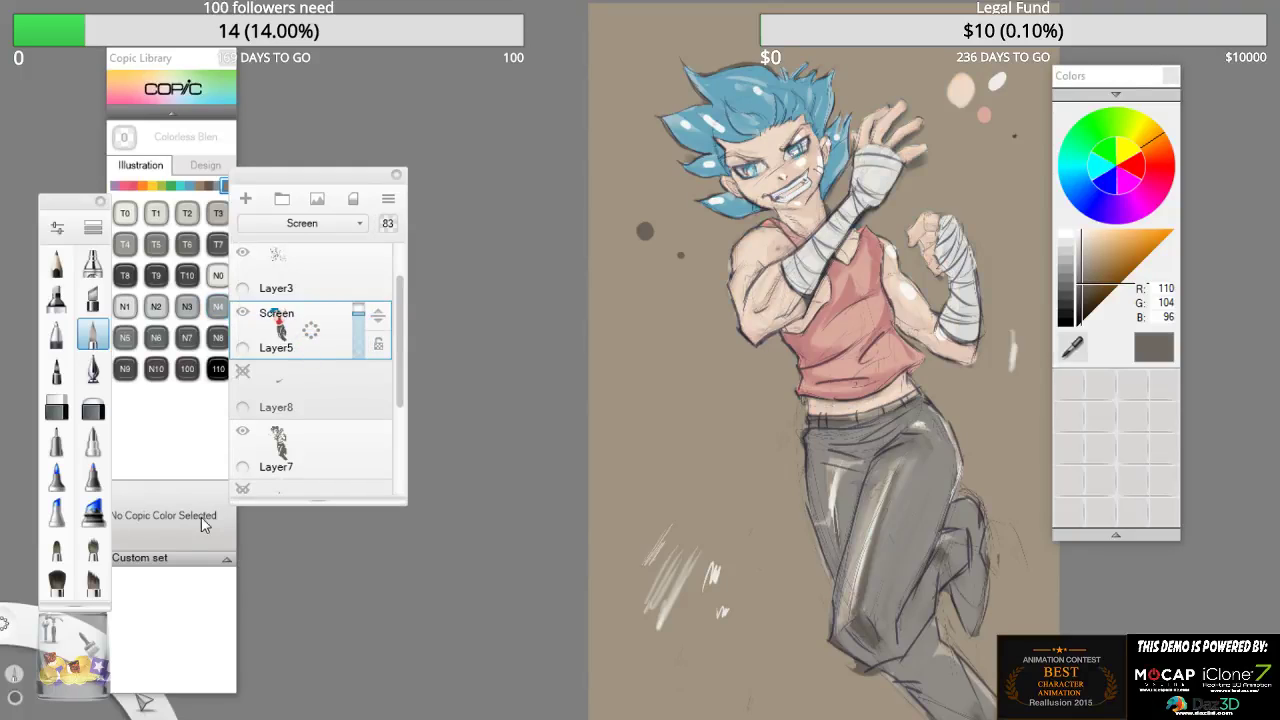
left_click(316, 450)
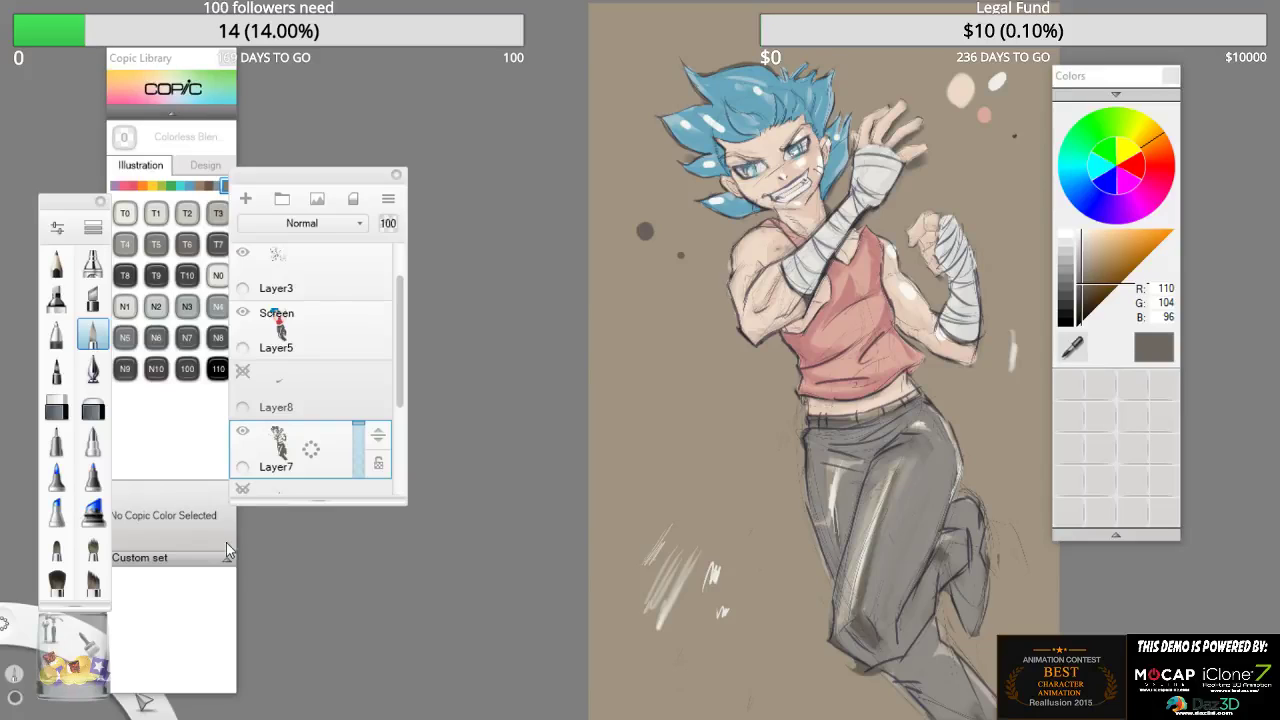
left_click(243, 434)
left_click(243, 434)
- Try Layer5 in Multiply blend mode with its opacity at 72
left_click(320, 337)
left_click(338, 226)
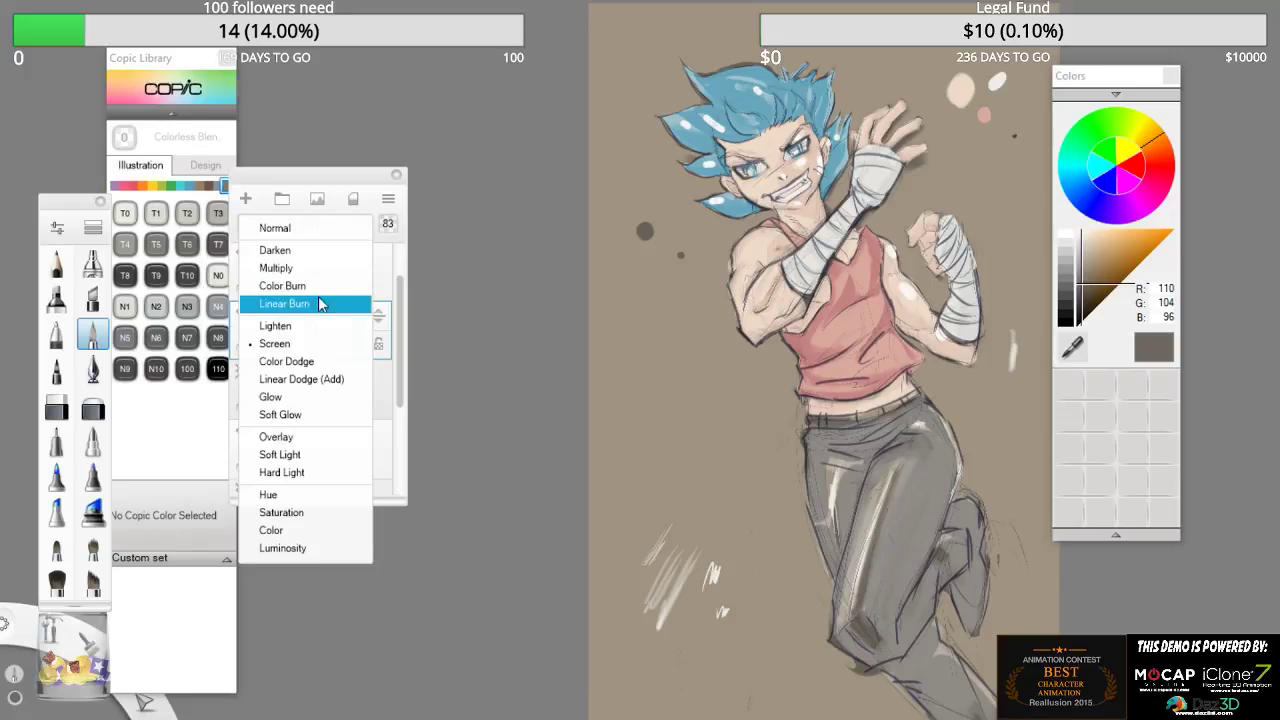
left_click(318, 268)
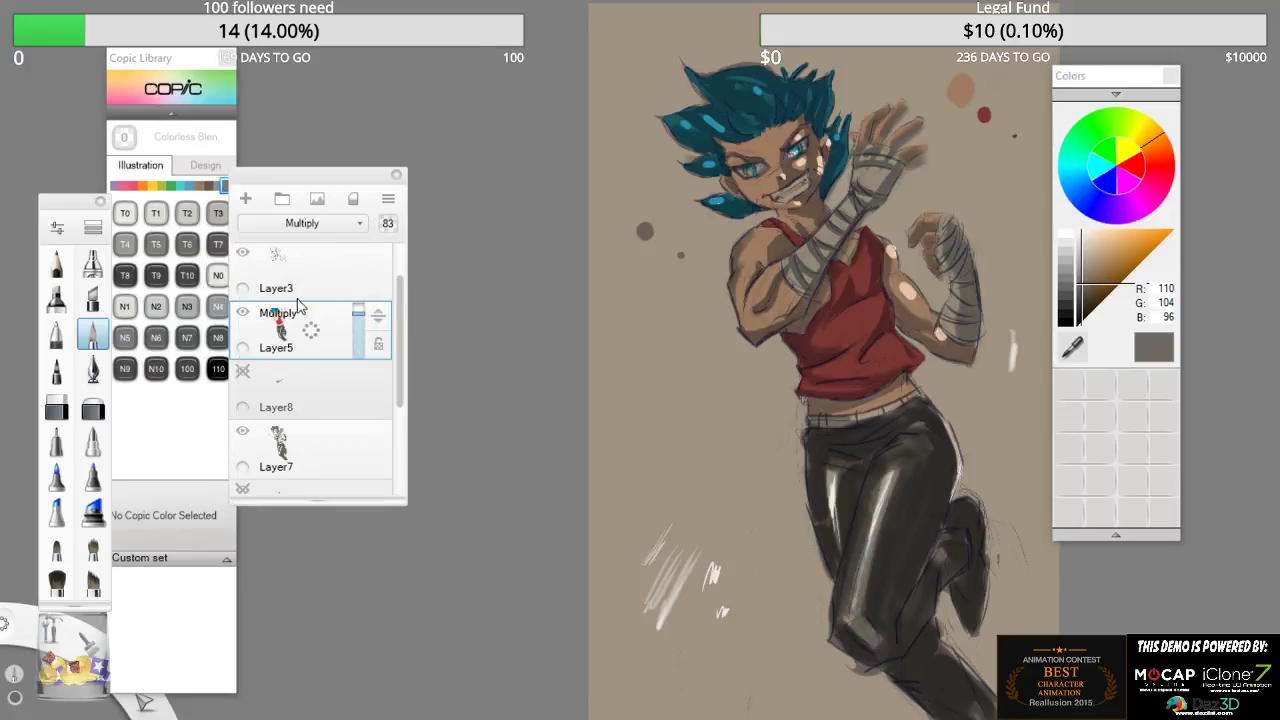
left_click_drag(353, 342, 360, 318)
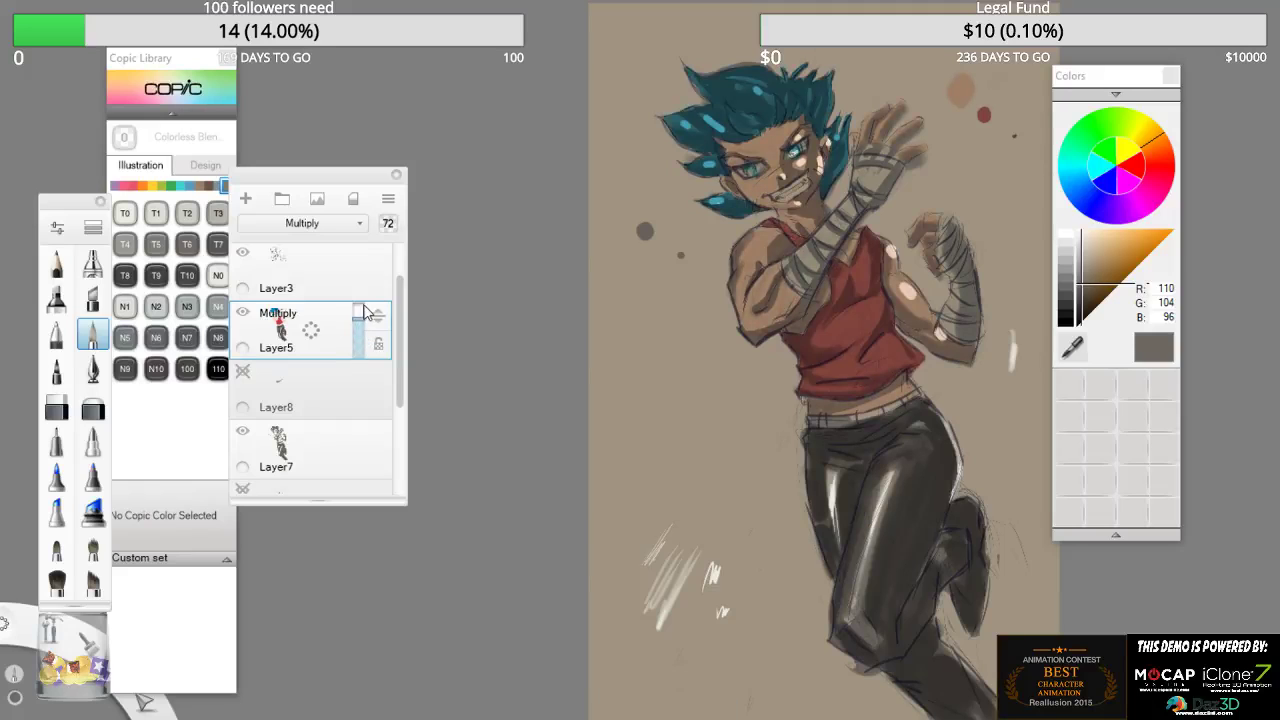
- Try Color Dodge and Glow as Layer5's blend mode
left_click(357, 227)
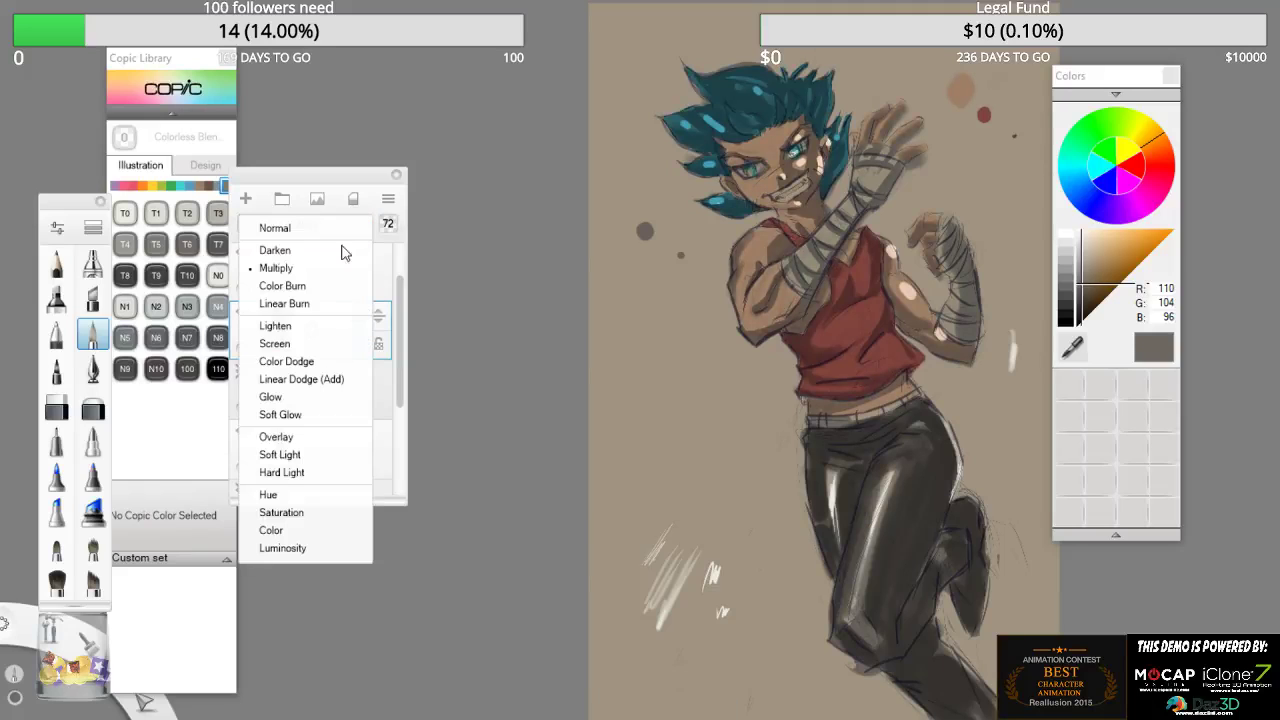
left_click(317, 362)
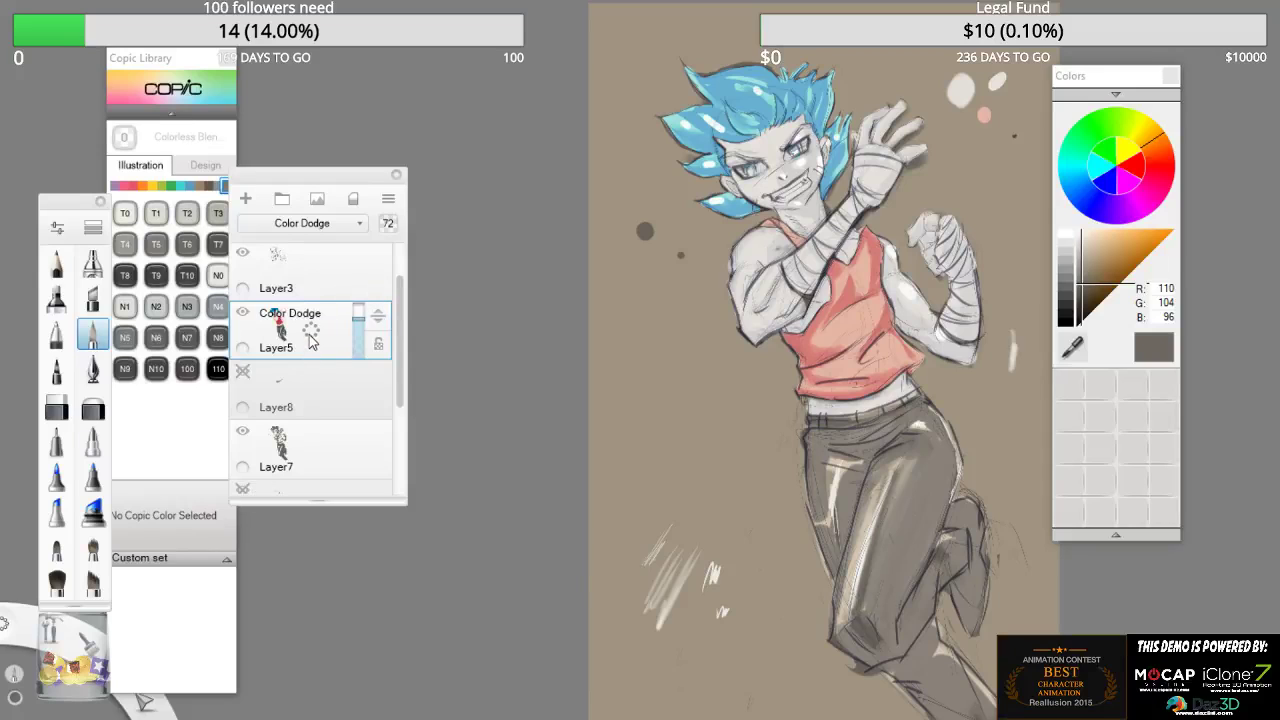
left_click(329, 225)
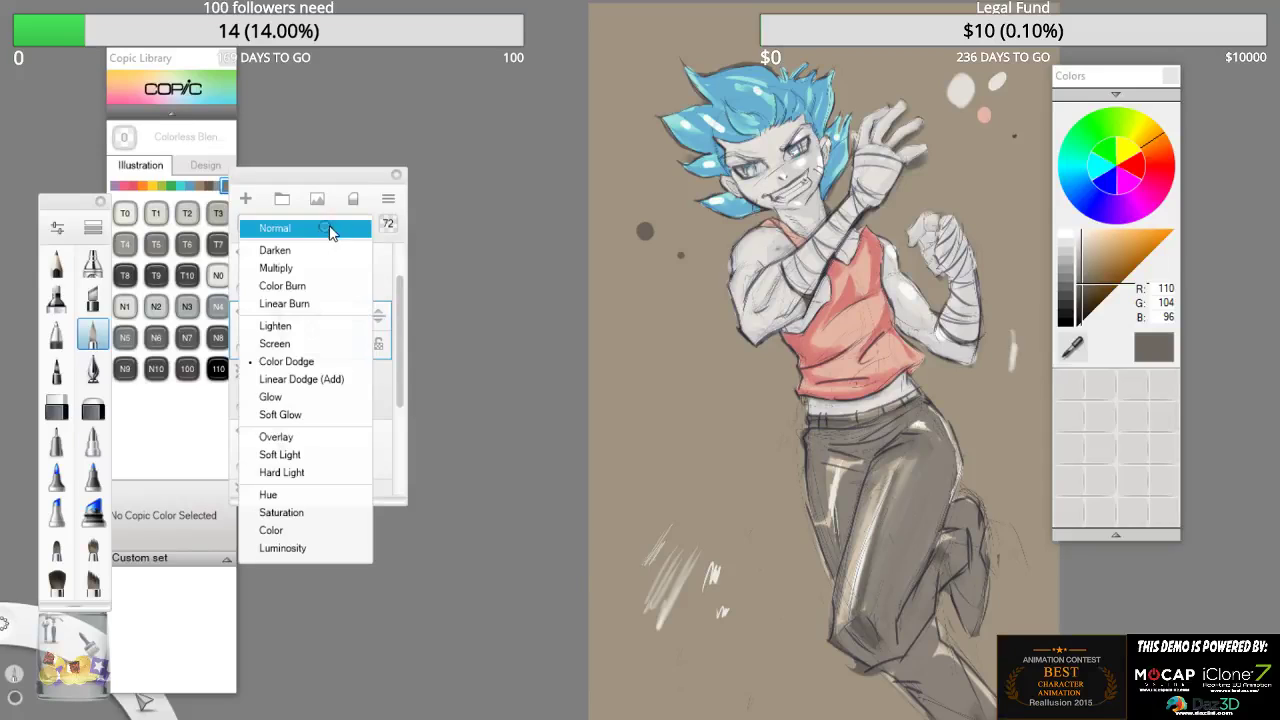
left_click(317, 398)
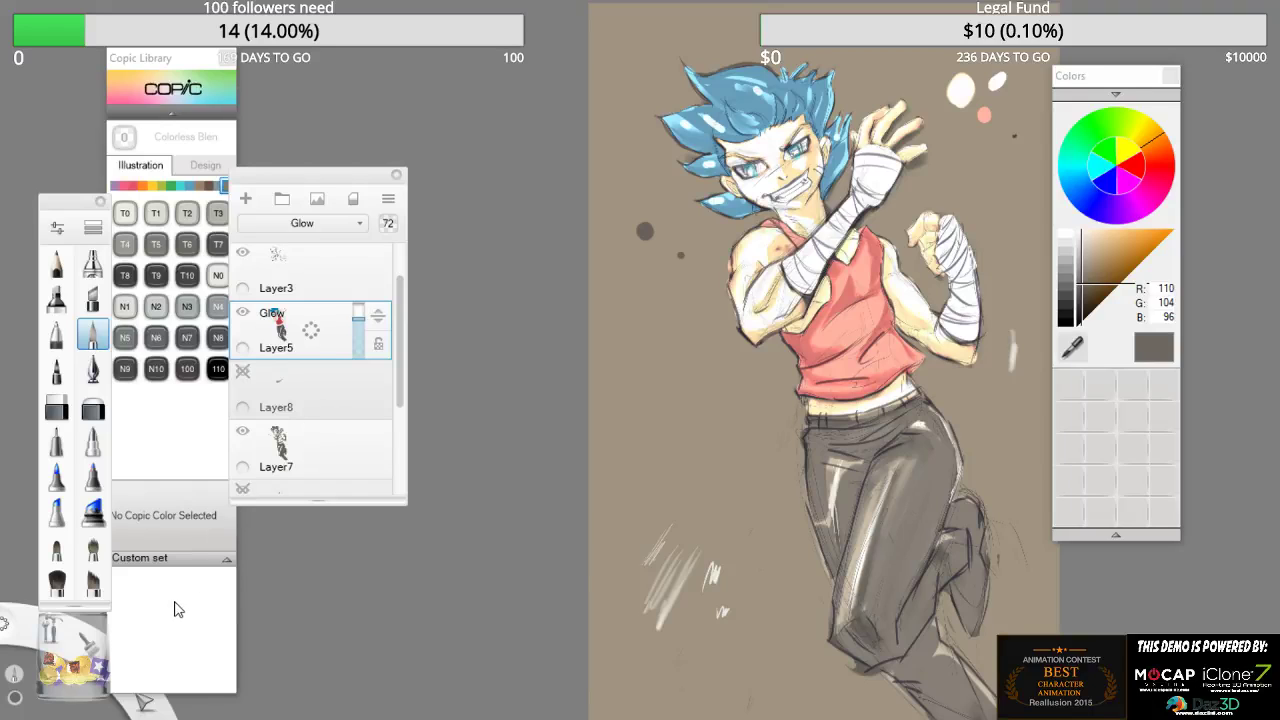
- Try Layer5 in Soft Glow mode at 86 opacity and in Soft Light mode at 84 opacity
left_click(310, 234)
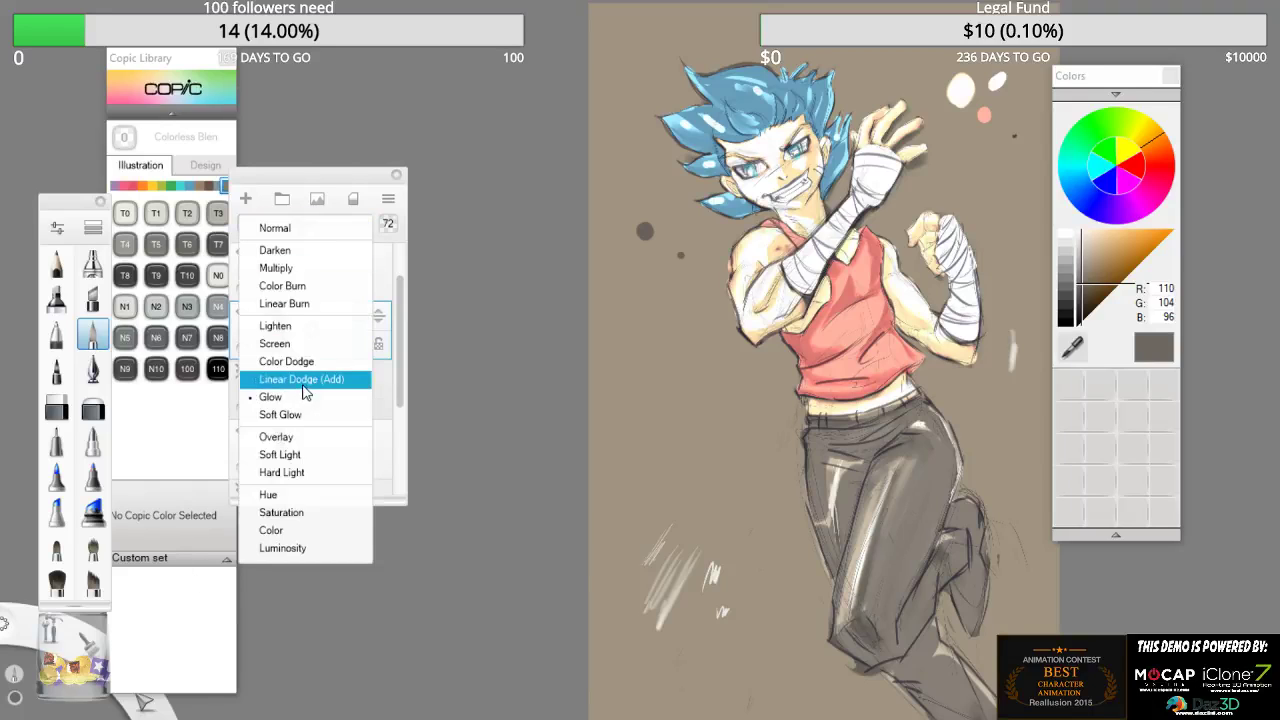
left_click(305, 416)
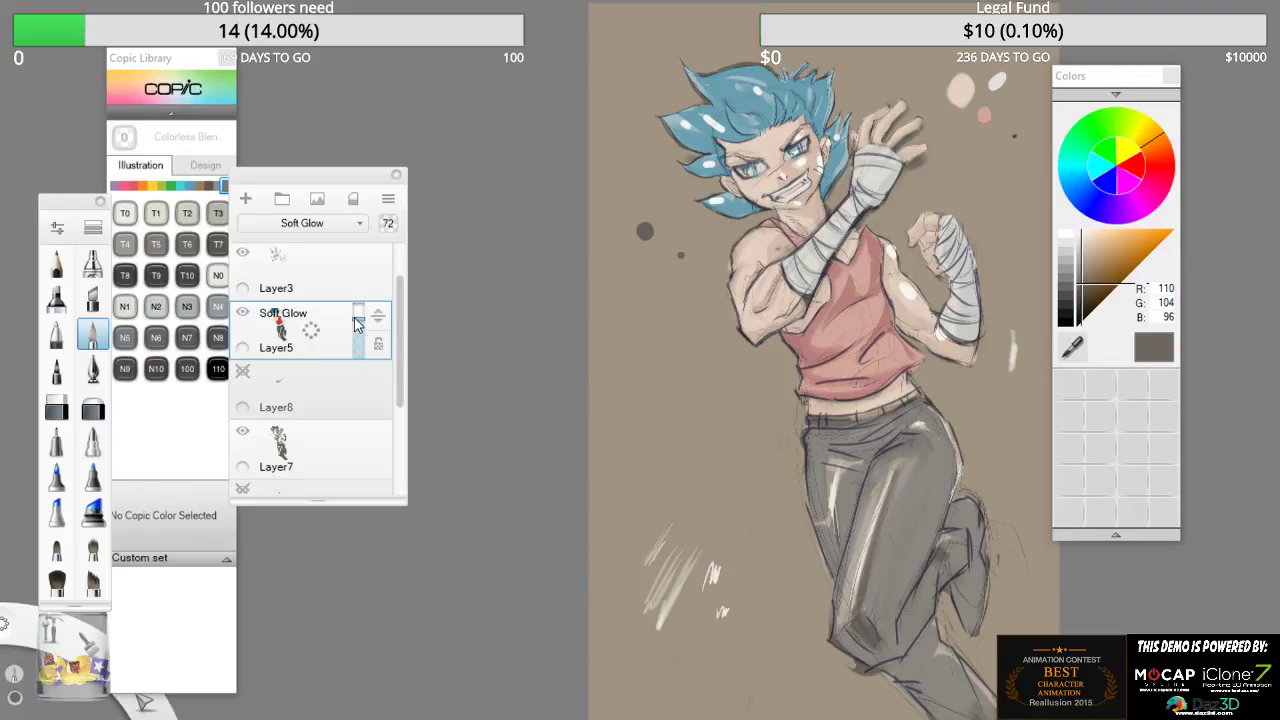
left_click_drag(356, 322, 357, 306)
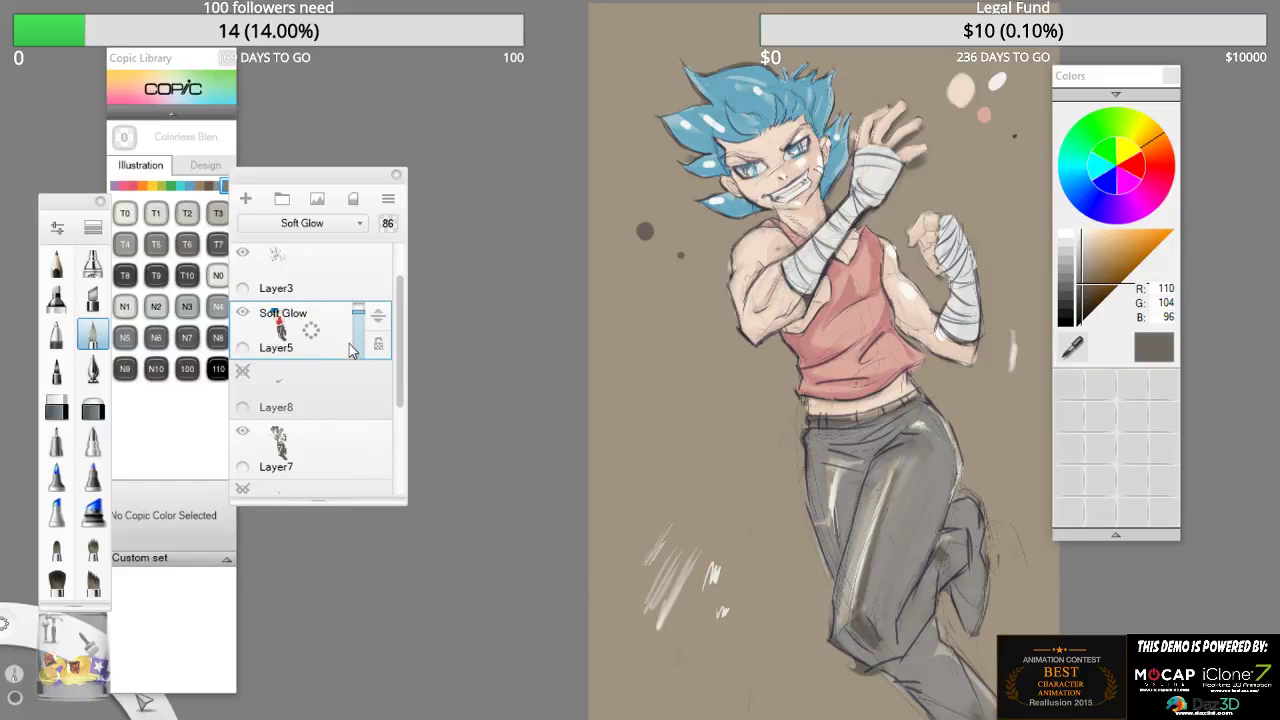
left_click(332, 224)
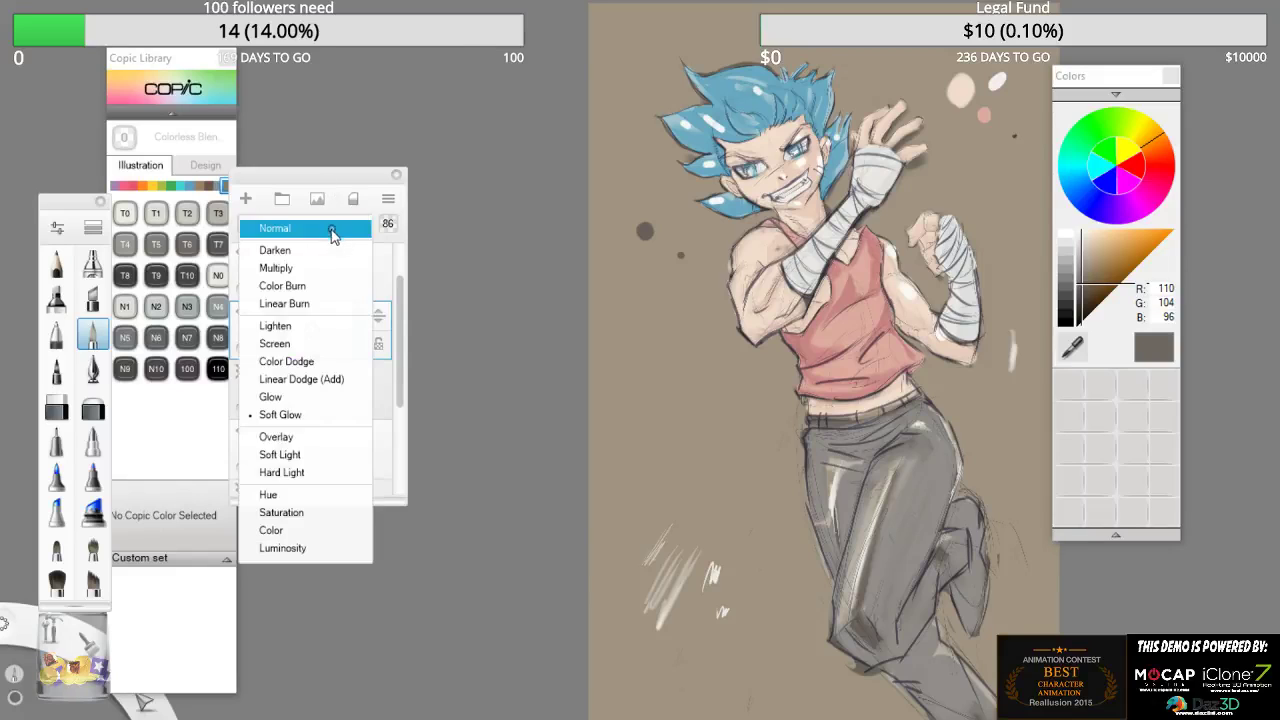
left_click(305, 456)
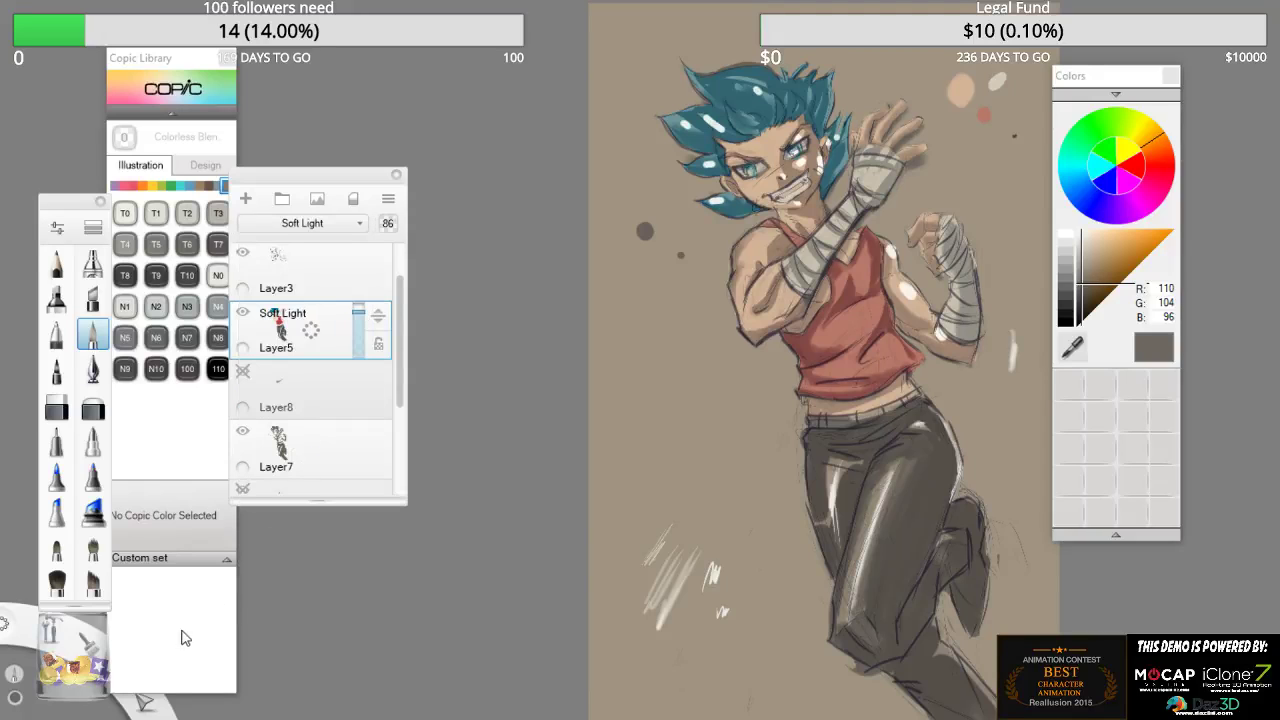
mouse_move(358, 314)
left_mouse_down()
mouse_move(360, 340)
mouse_move(361, 310)
left_mouse_up()
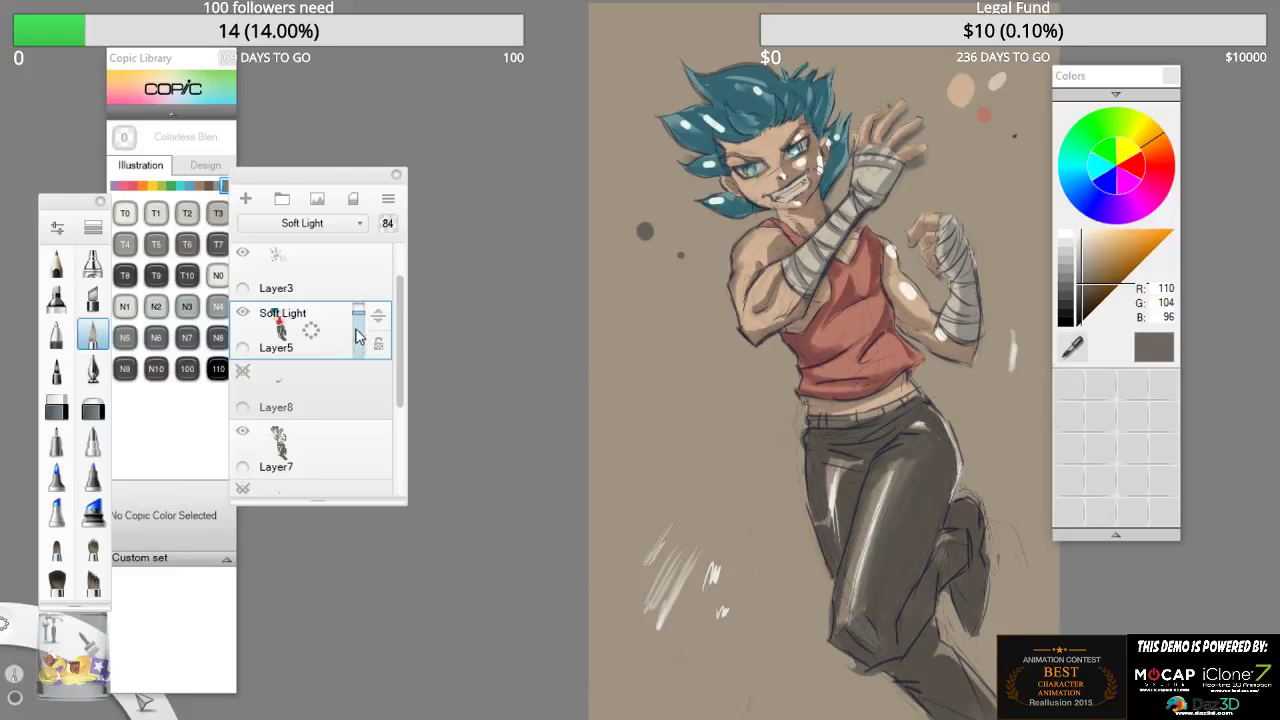
- Try Darken and Multiply as Layer5's blend mode at 84 opacity
left_click(314, 226)
left_click(312, 251)
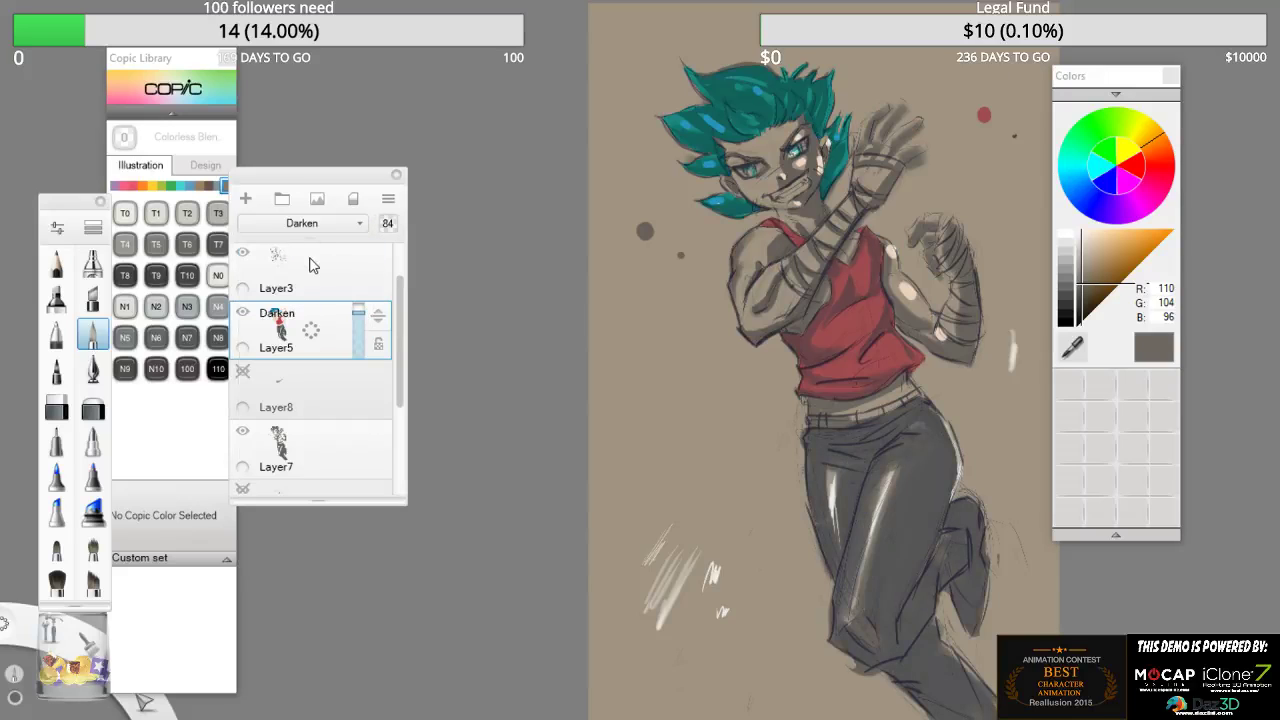
left_click(326, 228)
left_click(312, 272)
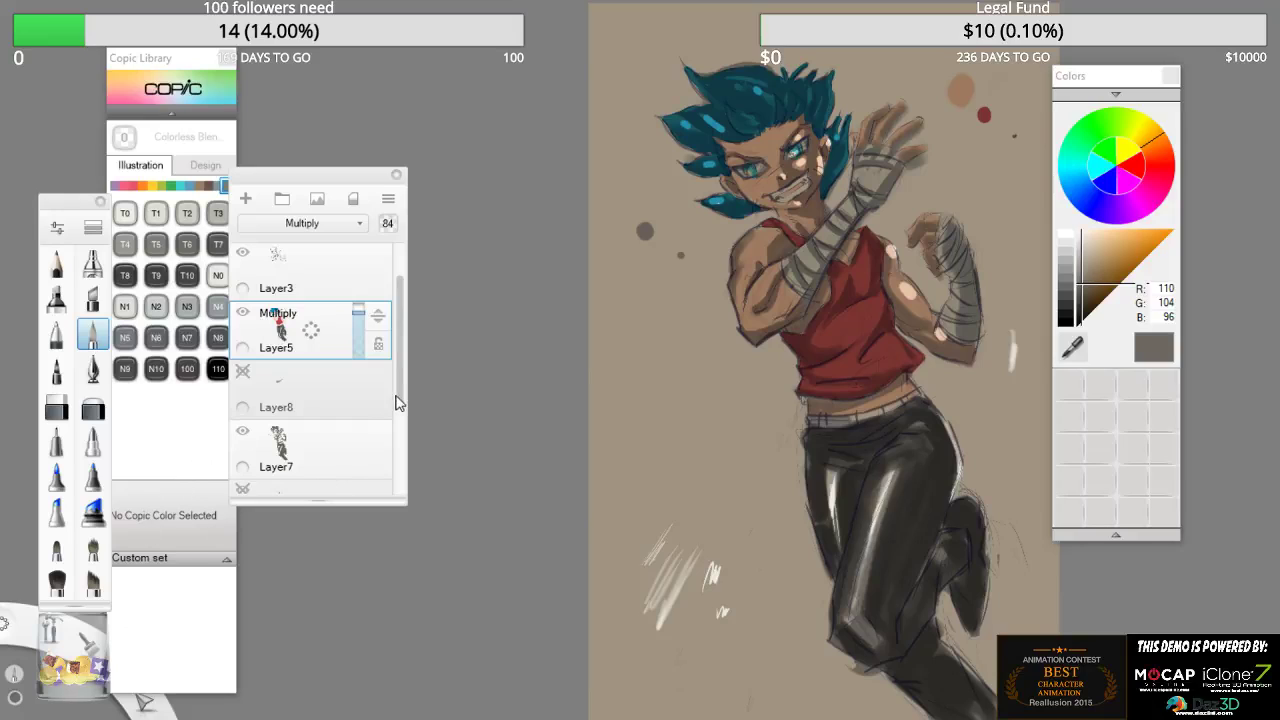
- Try light beige and pale cream for the Background layer, and set its colour to a dark brownish grey
scroll(396, 493, "down", 3)
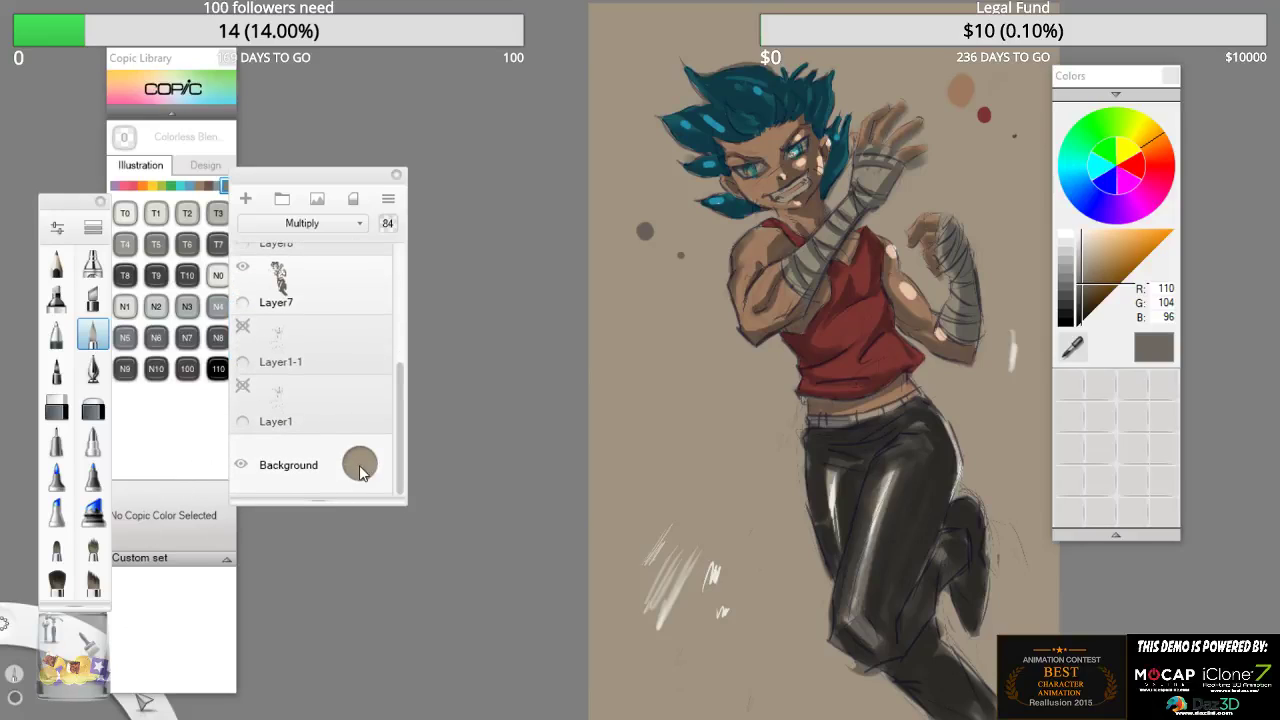
left_click(360, 468)
left_click(355, 447)
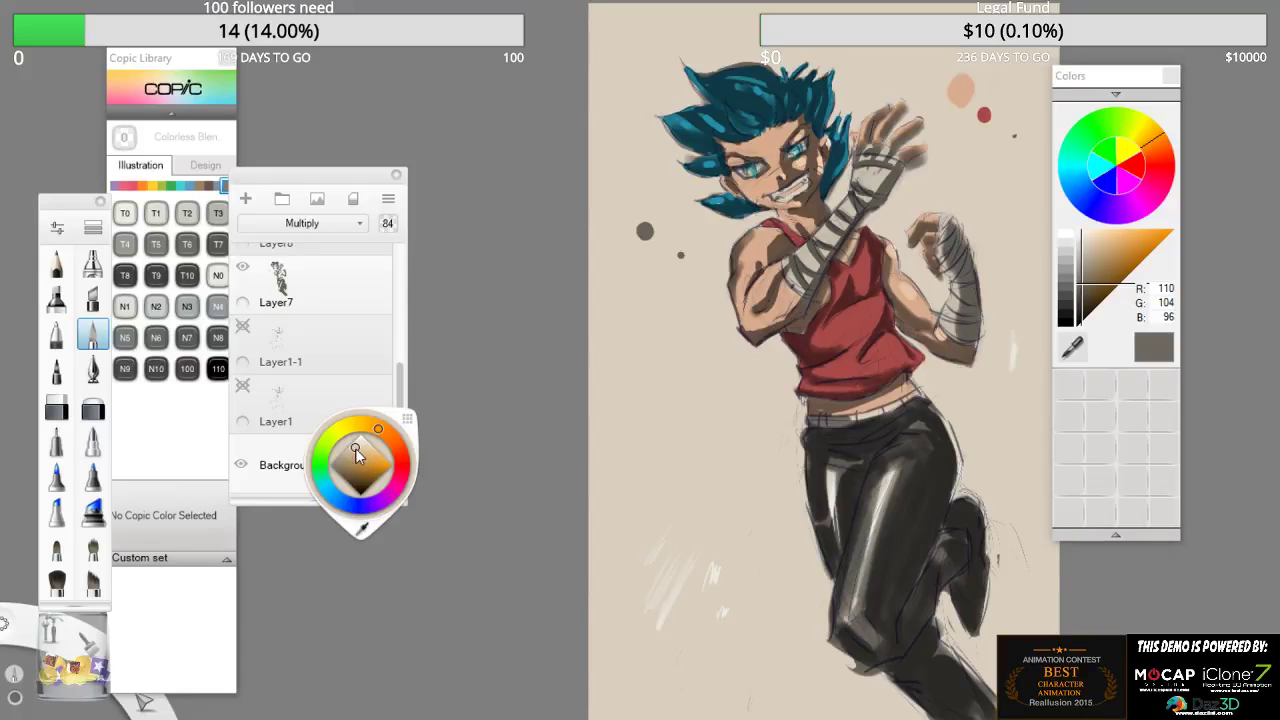
left_click(361, 441)
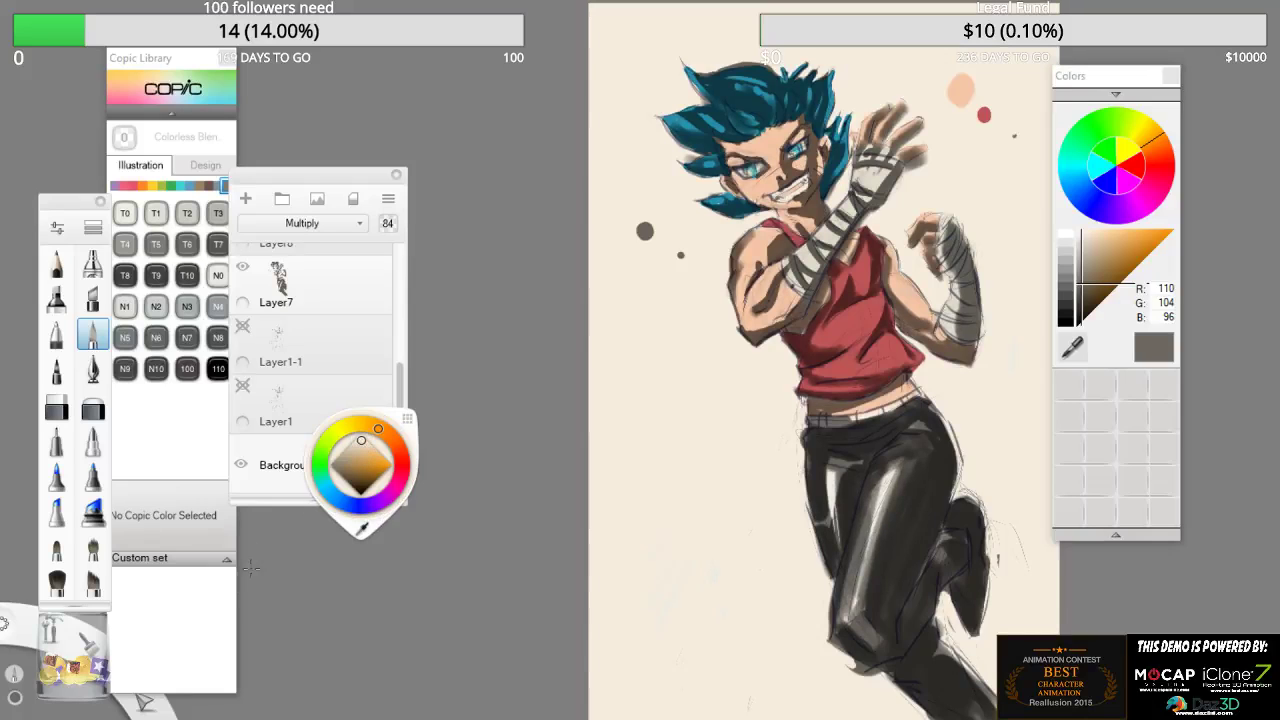
left_click(340, 471)
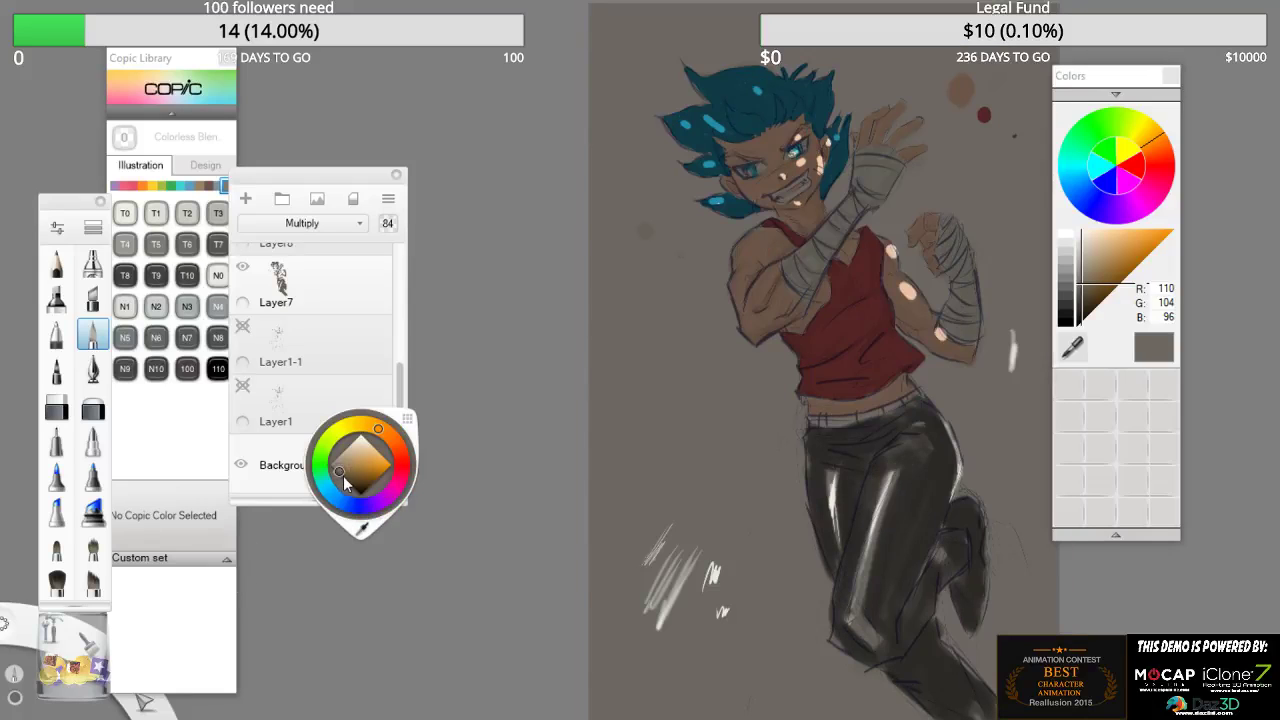
left_click(333, 220)
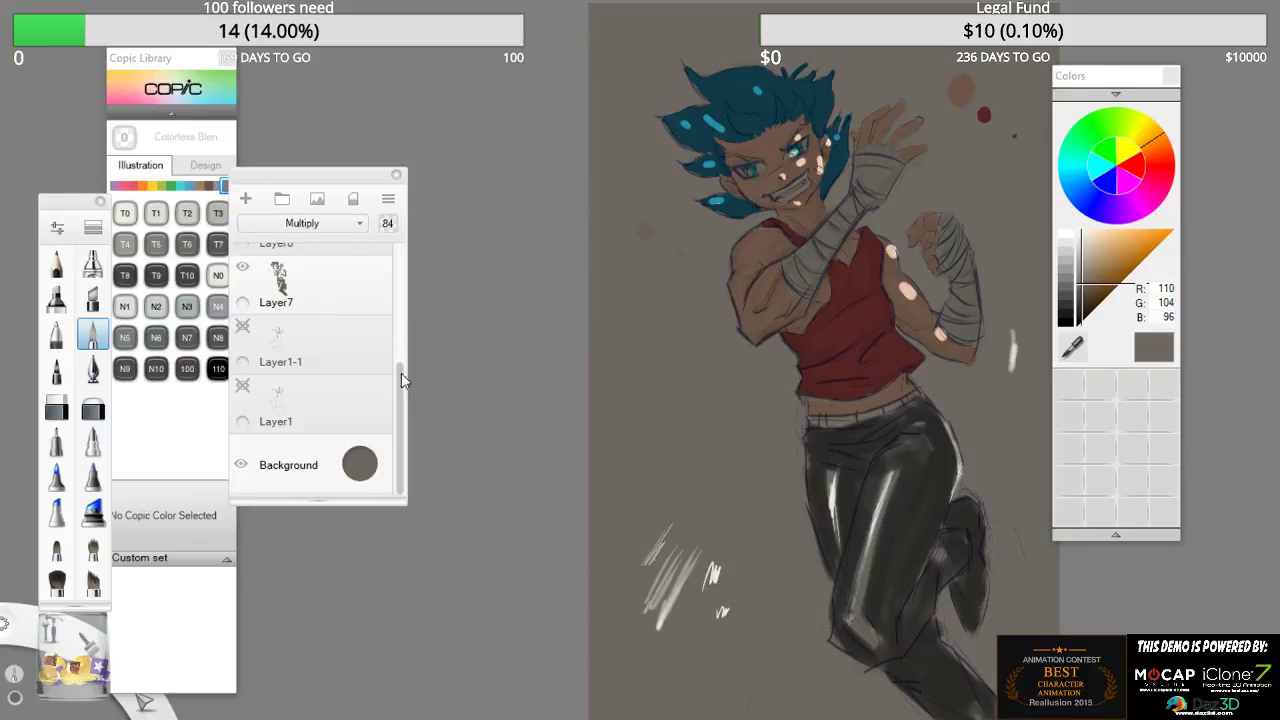
- Change Layer5's blend mode to Screen
scroll(399, 383, "up", 3)
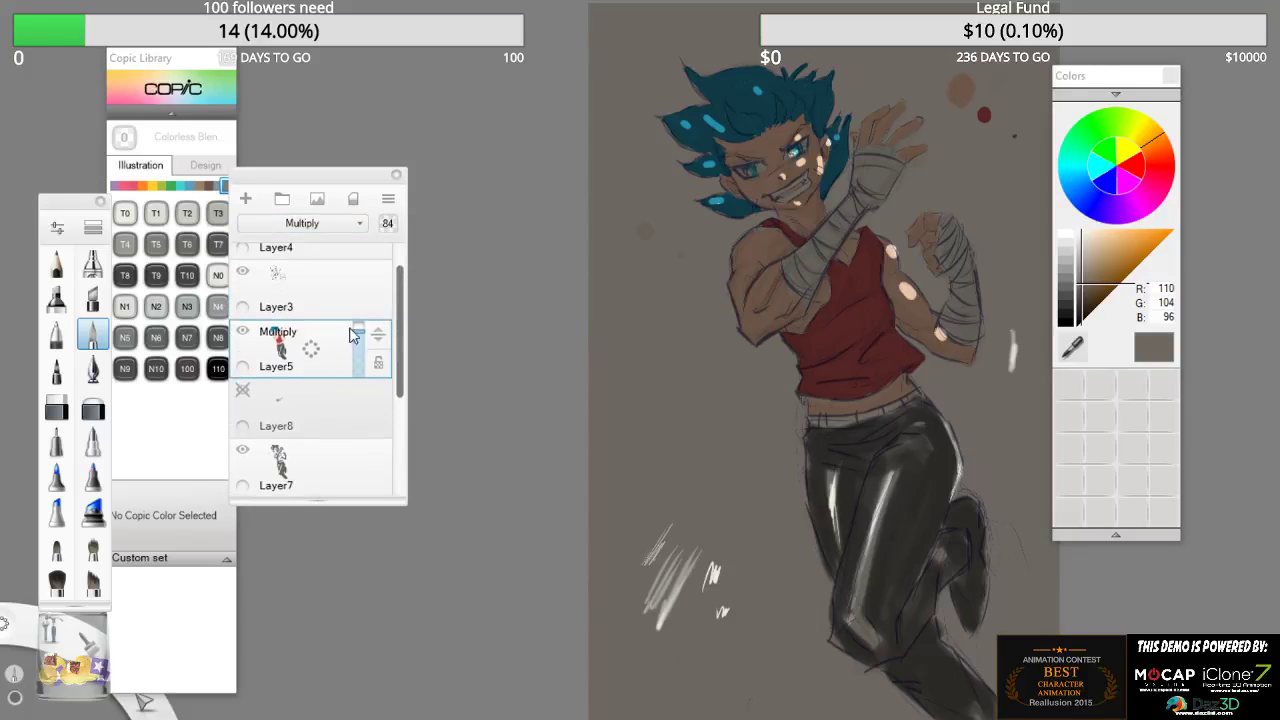
left_click(318, 223)
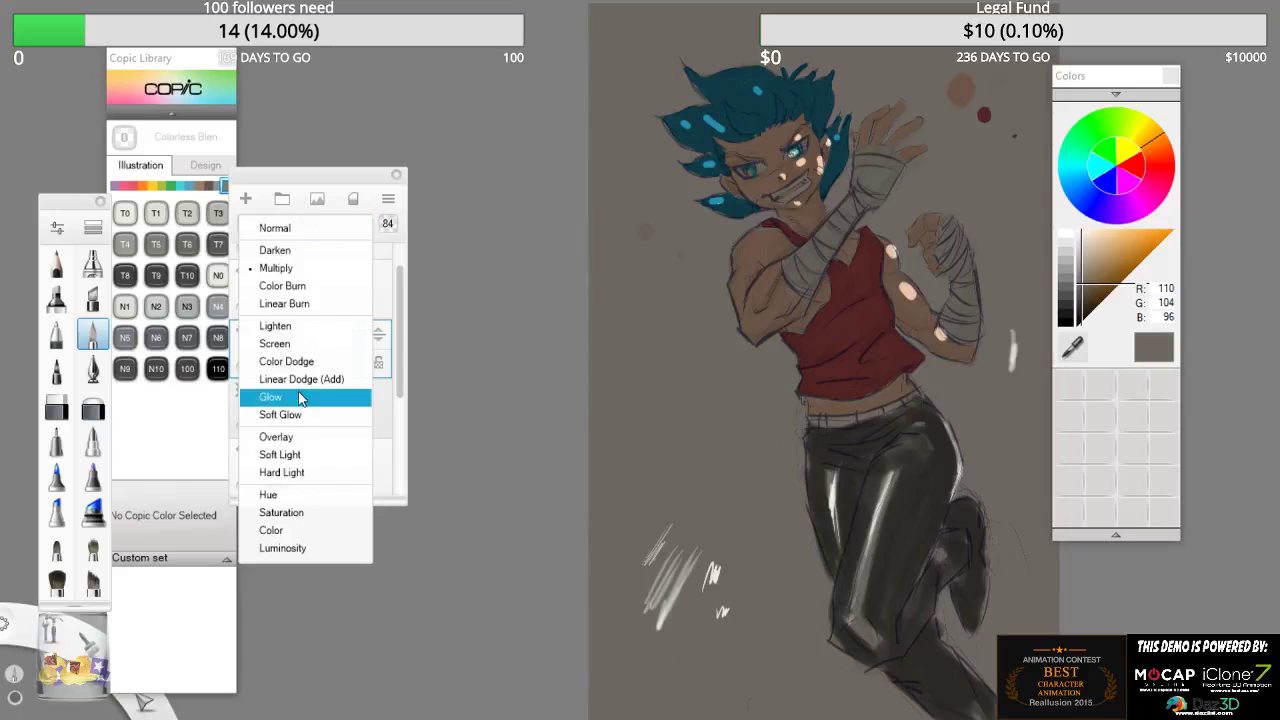
left_click(305, 344)
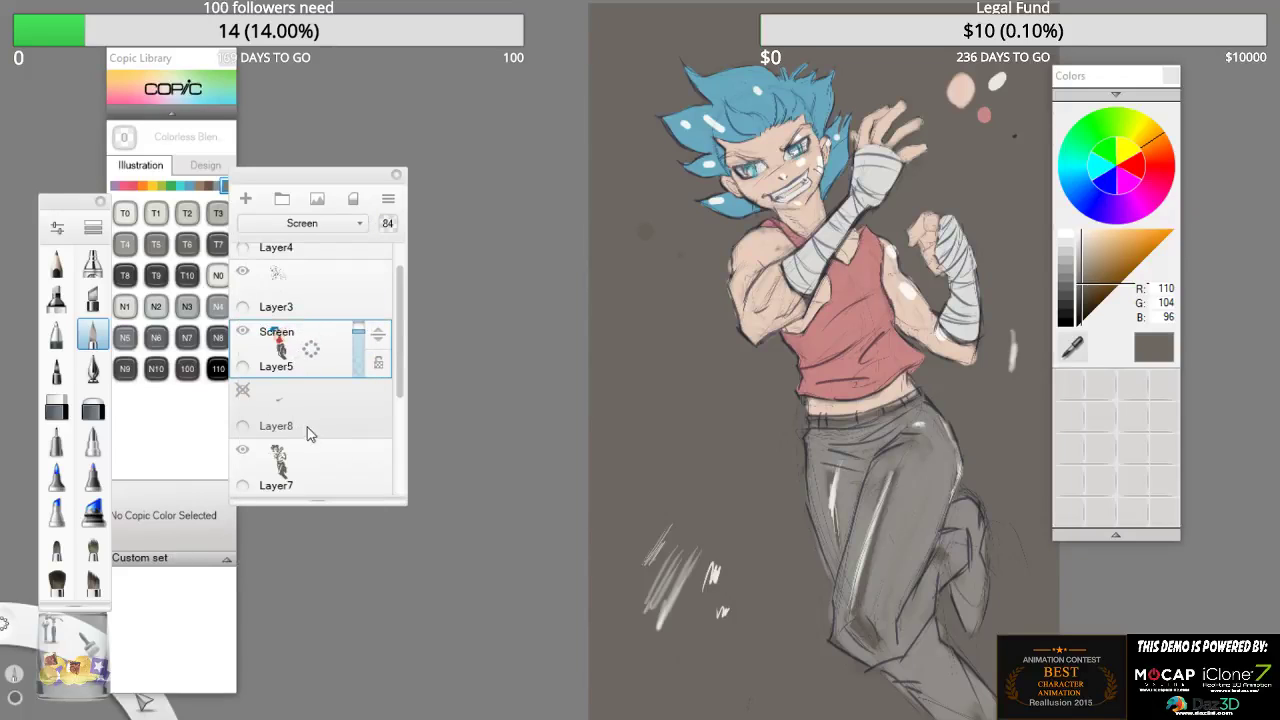
- Change Layer7's blend mode to Overlay at 100 opacity
left_click(335, 472)
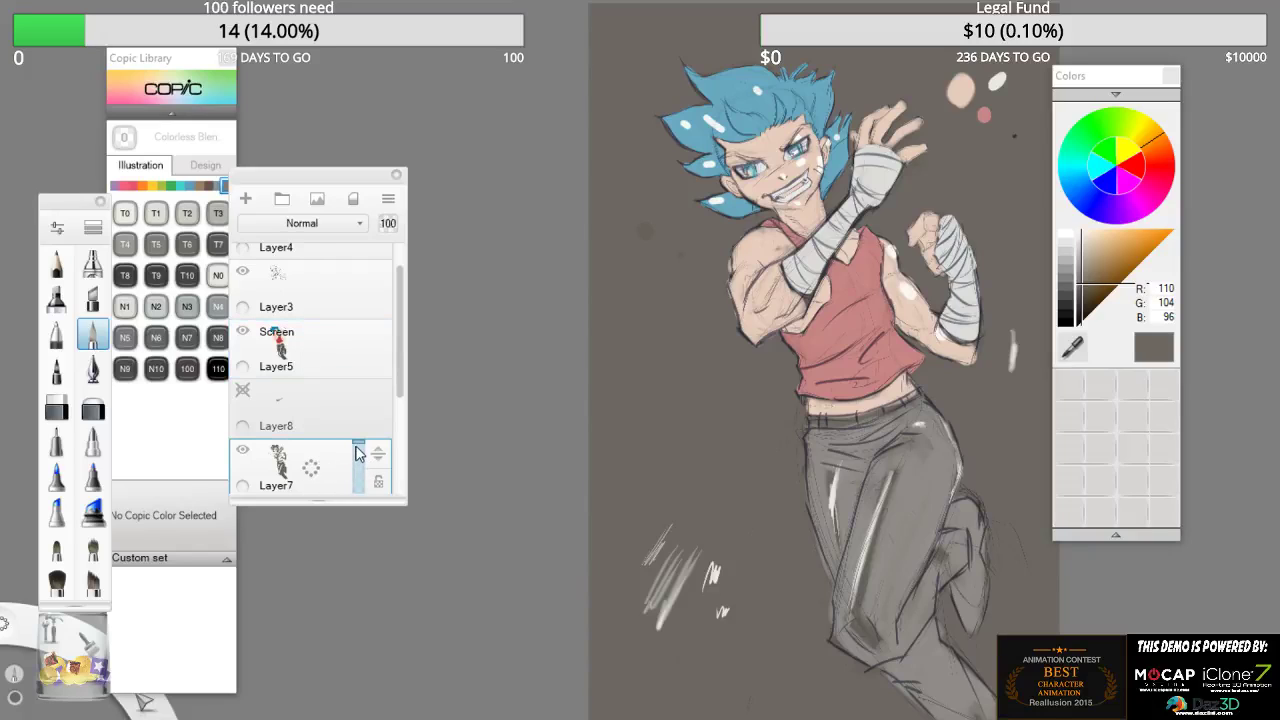
mouse_move(358, 453)
left_mouse_down()
mouse_move(360, 477)
mouse_move(362, 441)
left_mouse_up()
left_click(334, 228)
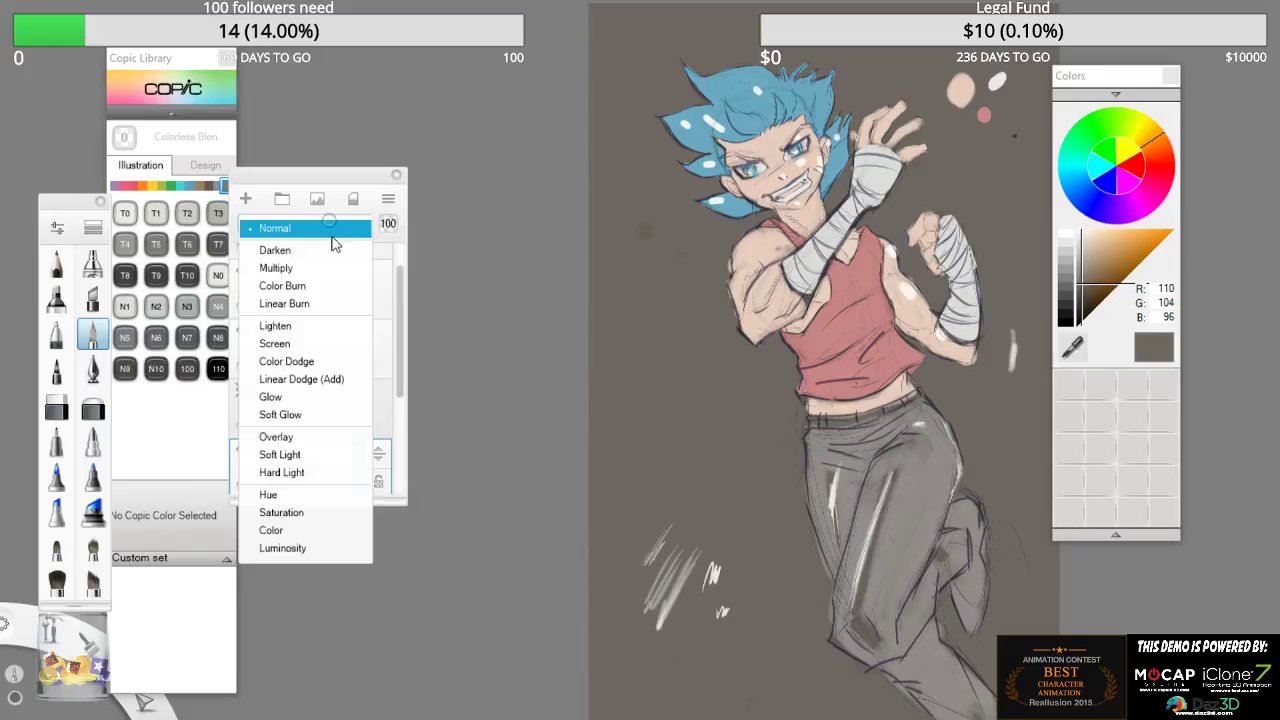
left_click(313, 440)
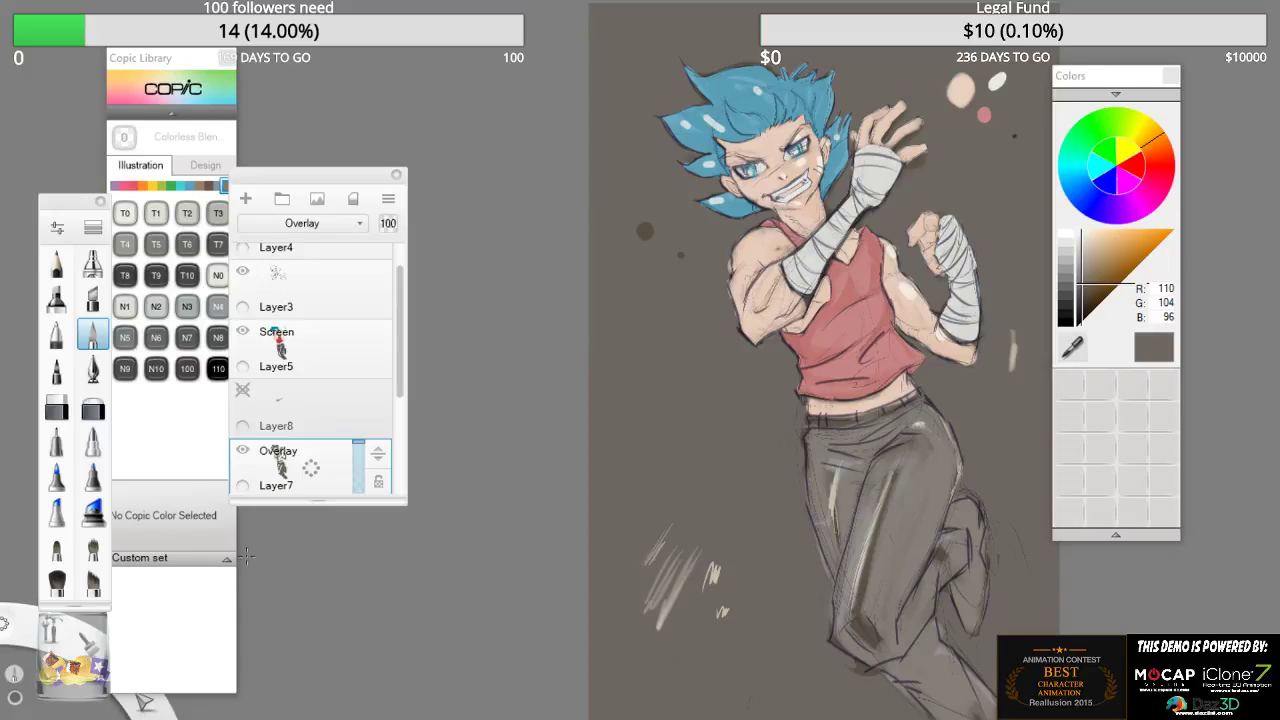
- Compare the figure with Layer3 hidden and shown, and leave that layer hidden
left_click(328, 287)
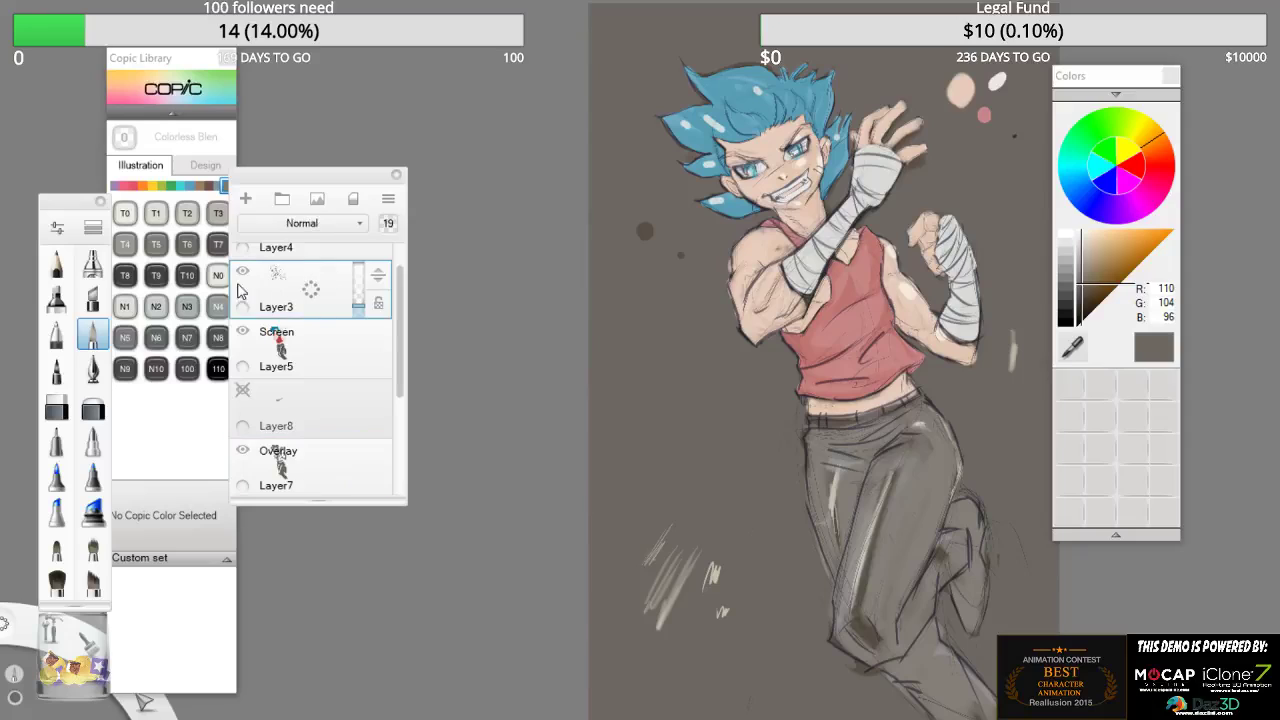
left_click(242, 275)
left_click(241, 276)
left_click(242, 276)
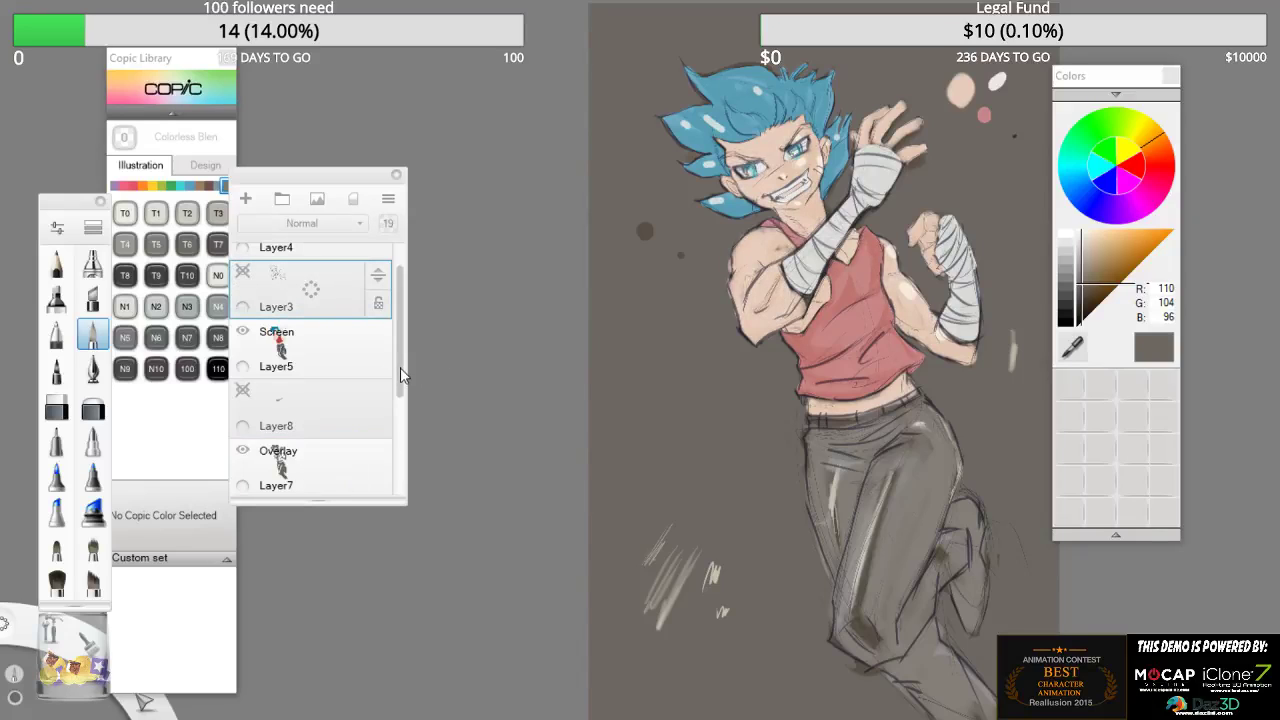
- Reduce the opacity of Layer5, the Screen-mode colour layer, to 80
scroll(401, 350, "up", 1)
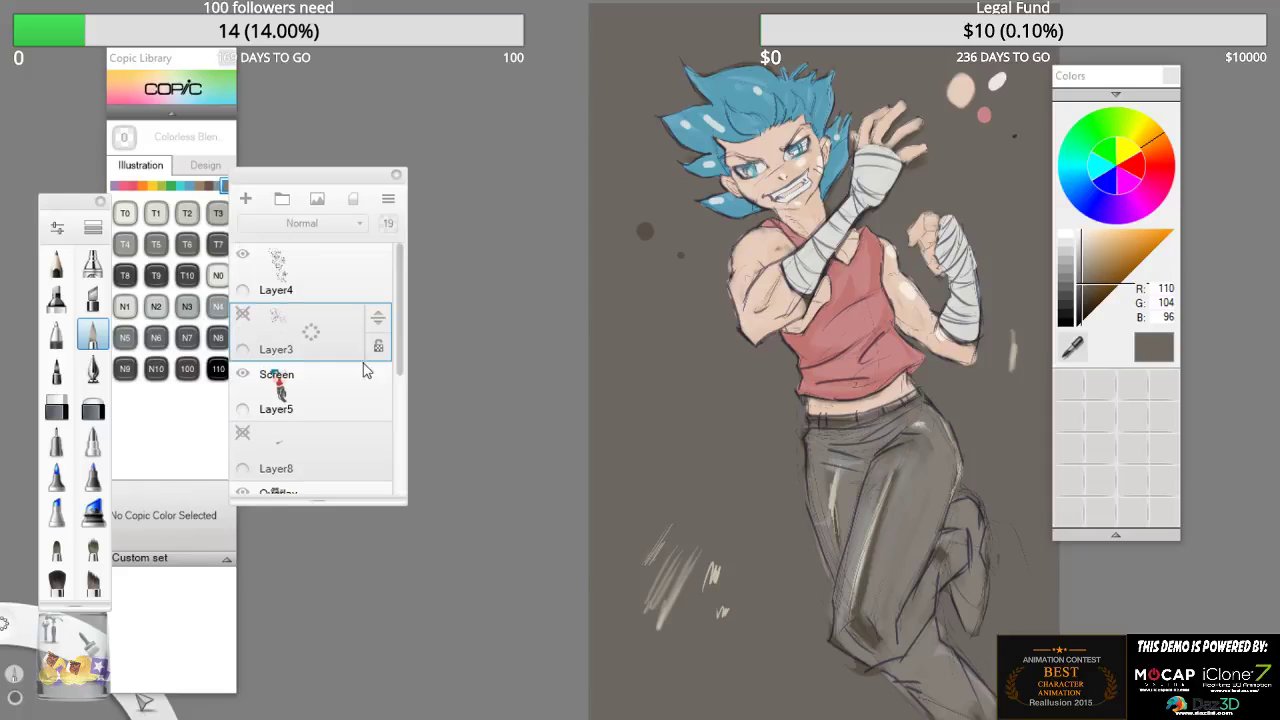
left_click(330, 398)
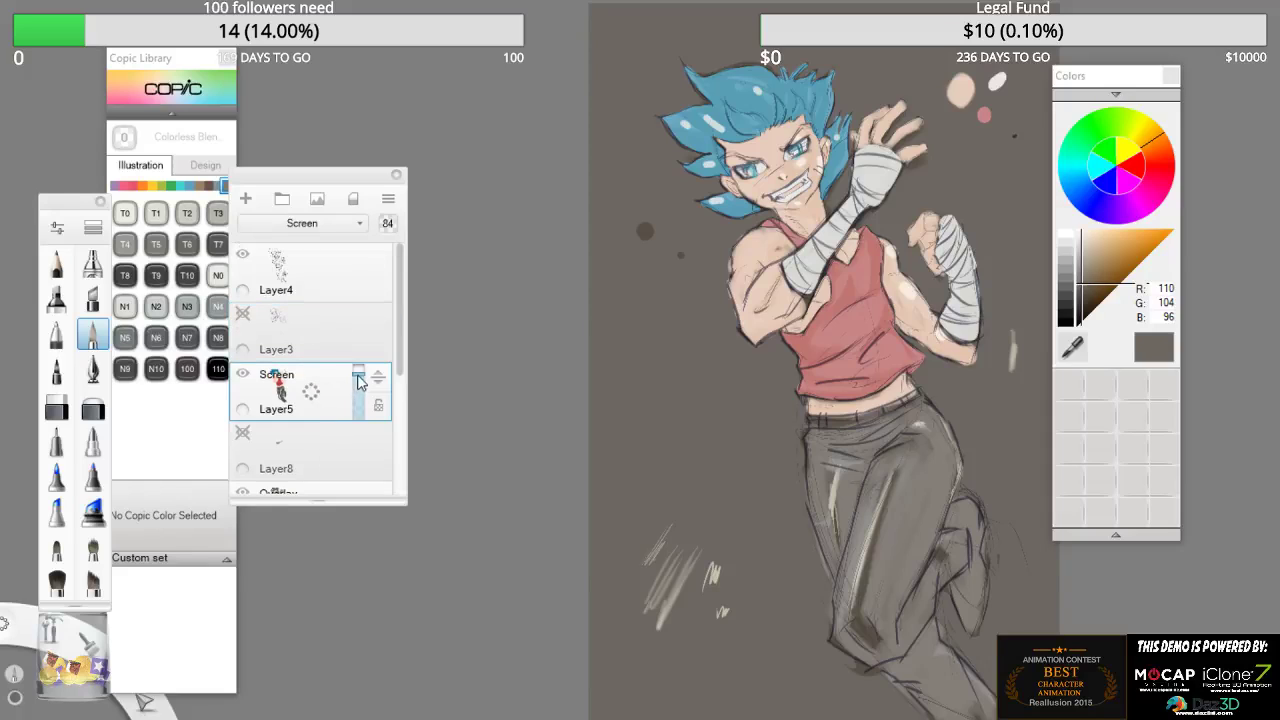
left_click_drag(359, 381, 390, 488)
- Change the Background layer's colour to a lighter, warmer brownish grey and check the character's face and upper body against it
left_click(358, 470)
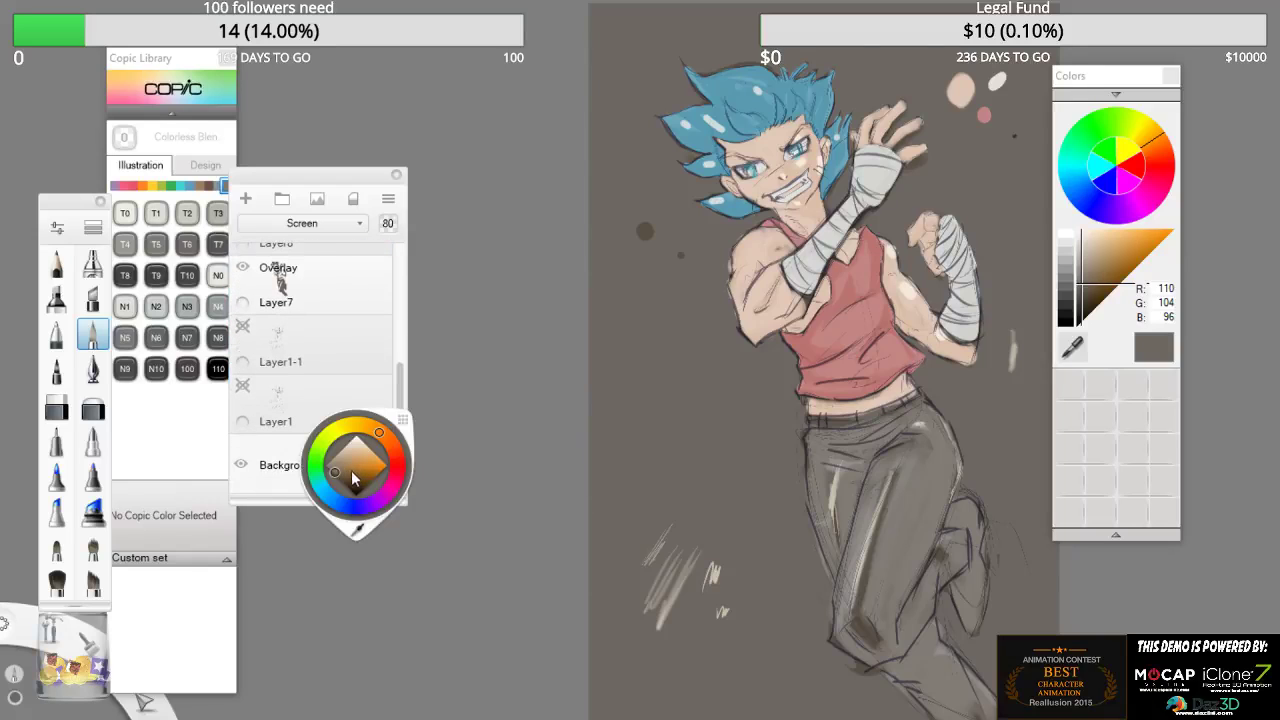
left_click(335, 473)
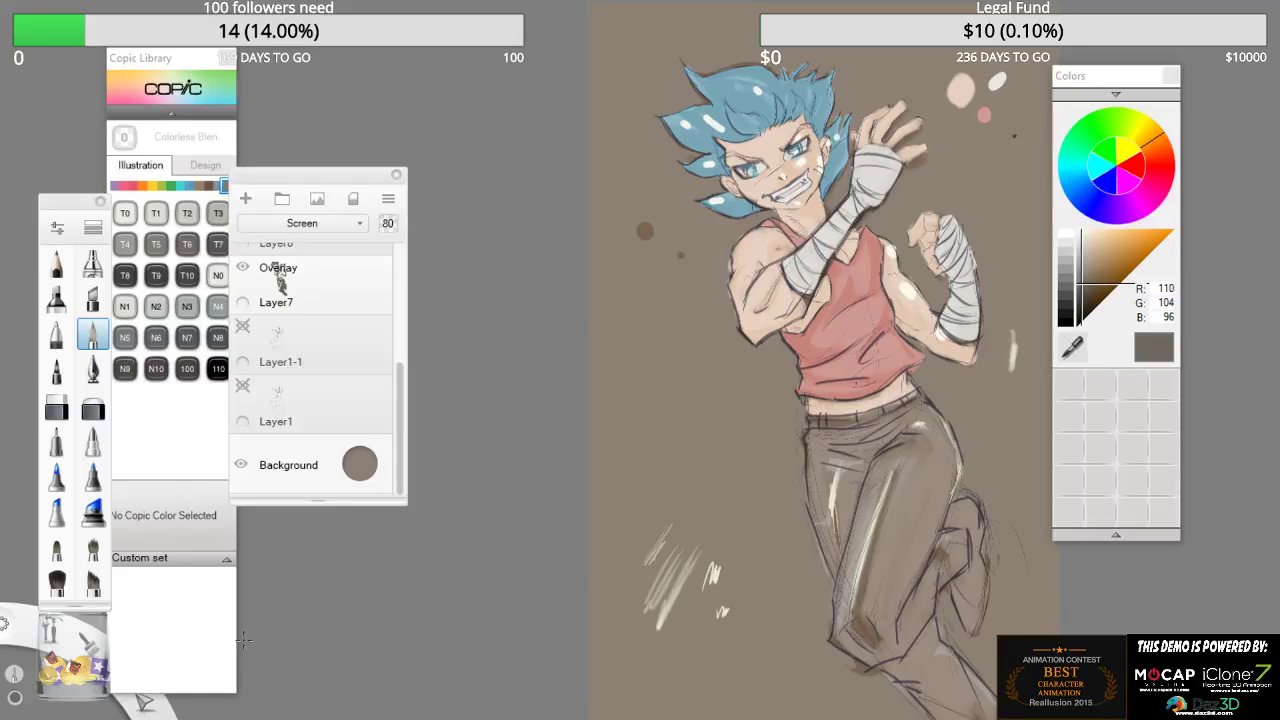
key("space")
left_click_drag(676, 280, 616, 491)
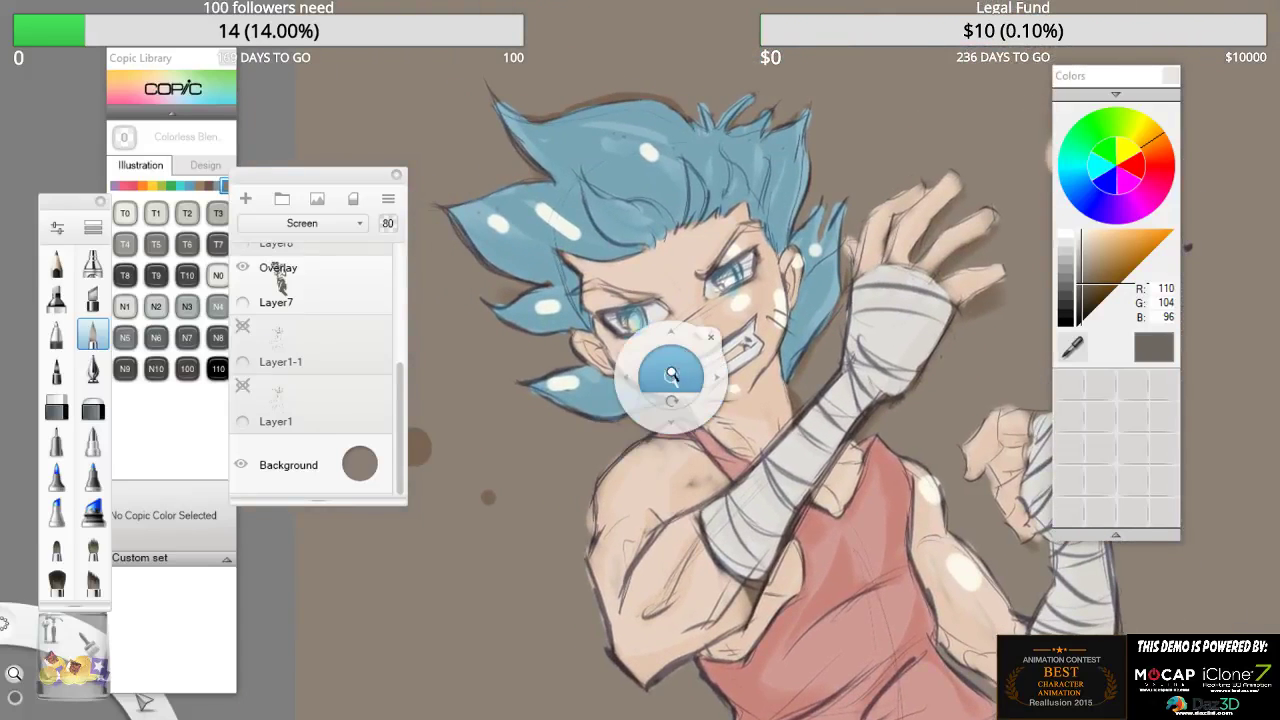
left_click_drag(672, 377, 666, 334)
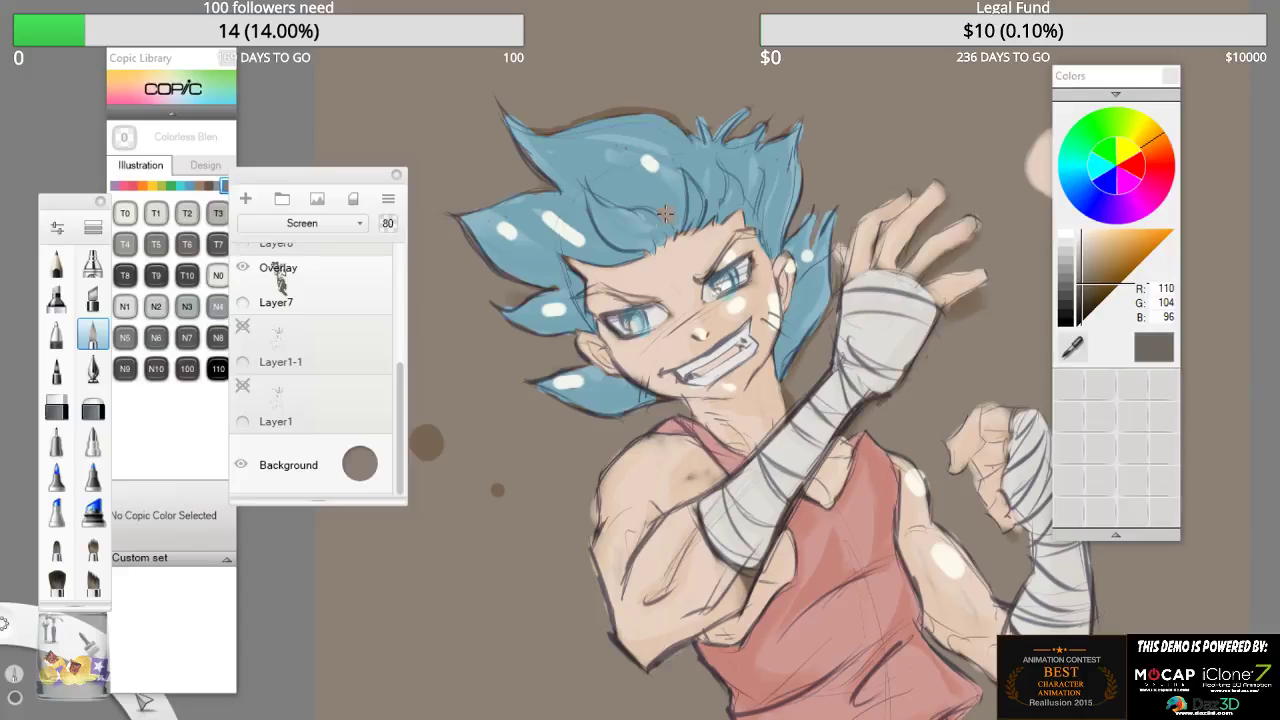
- Apply a Hue/Saturation adjustment to the Overlay shading on Layer7 with hue -76, saturation 21 and lightness -13
scroll(402, 398, "up", 1)
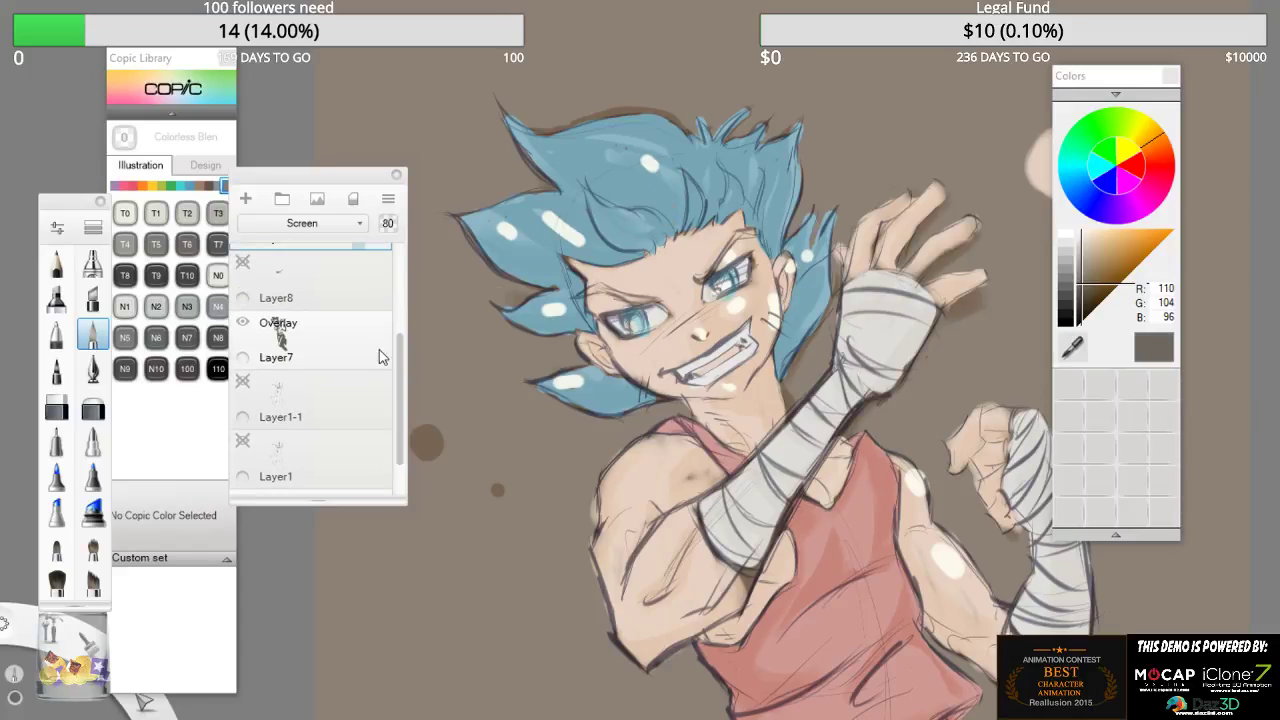
scroll(370, 385, "up", 1)
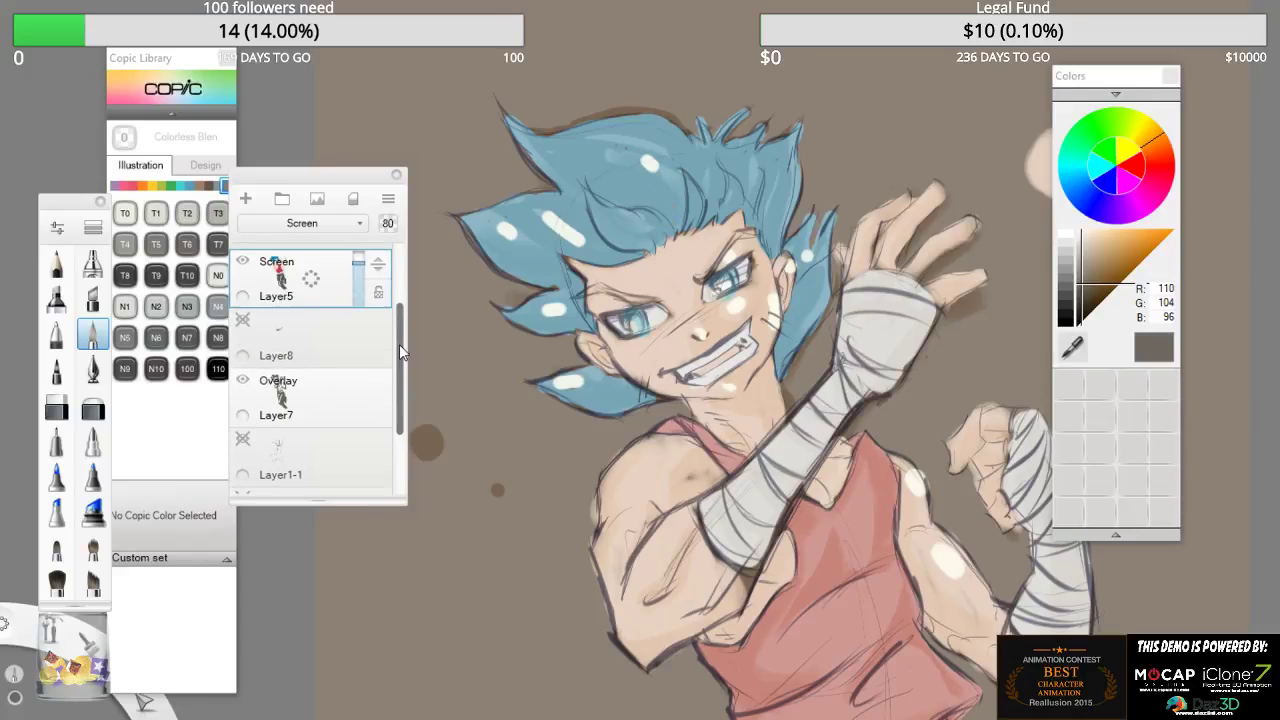
left_click(334, 400)
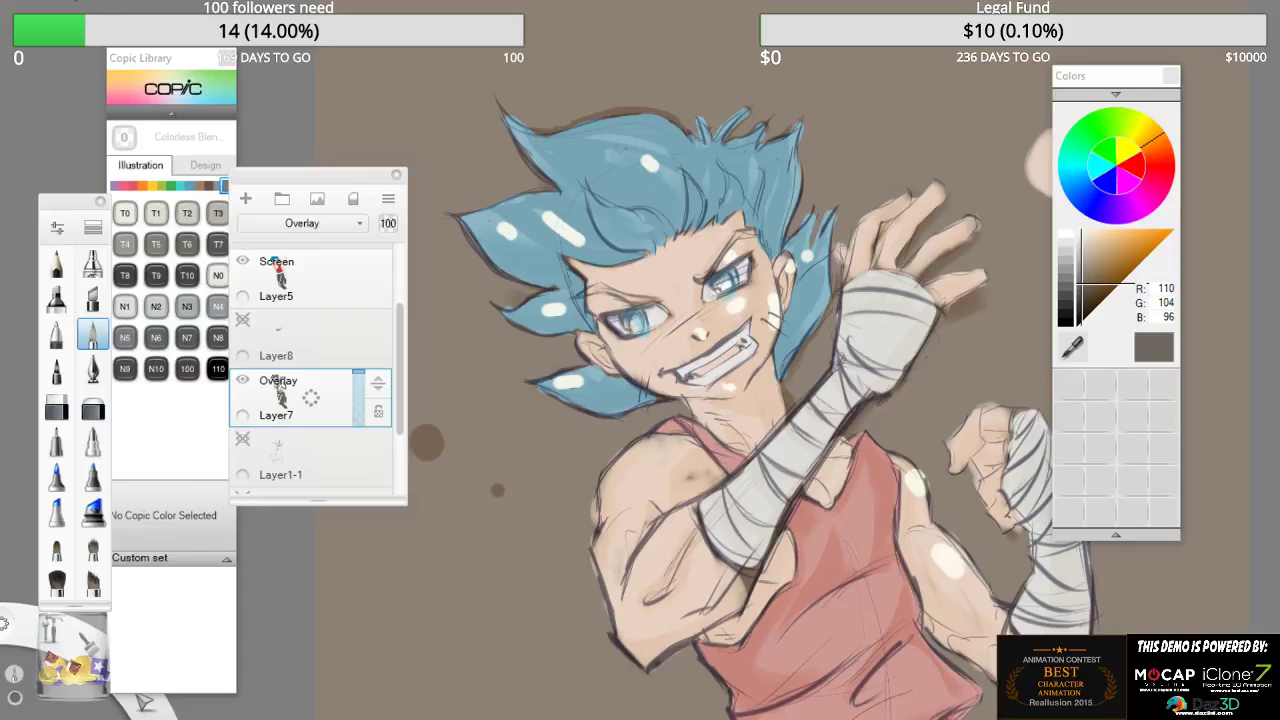
left_click(78, 2)
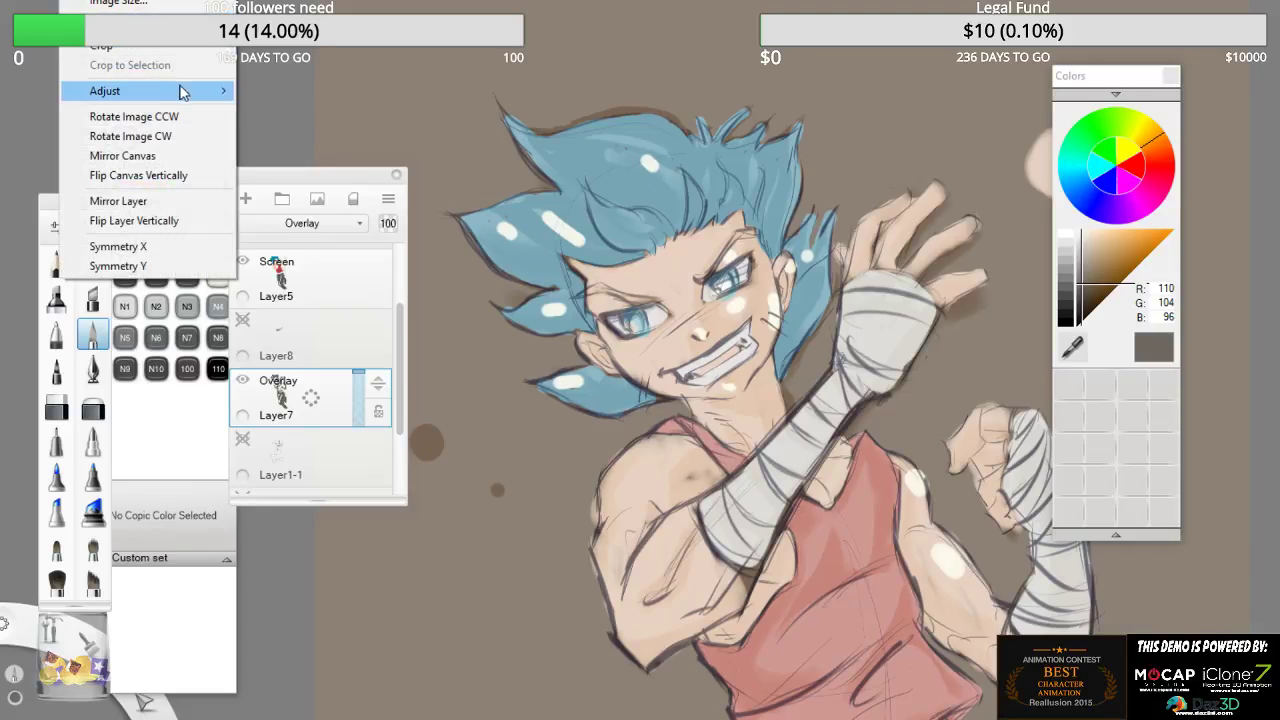
mouse_move(183, 92)
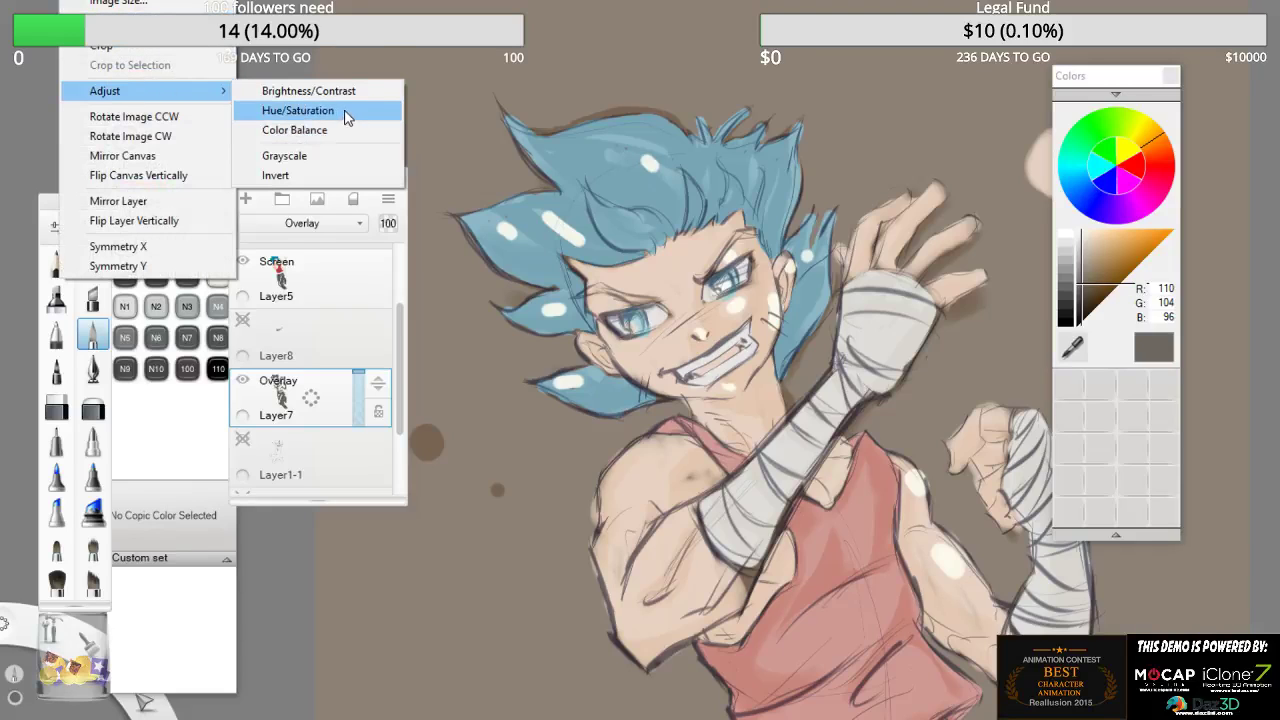
left_click(297, 110)
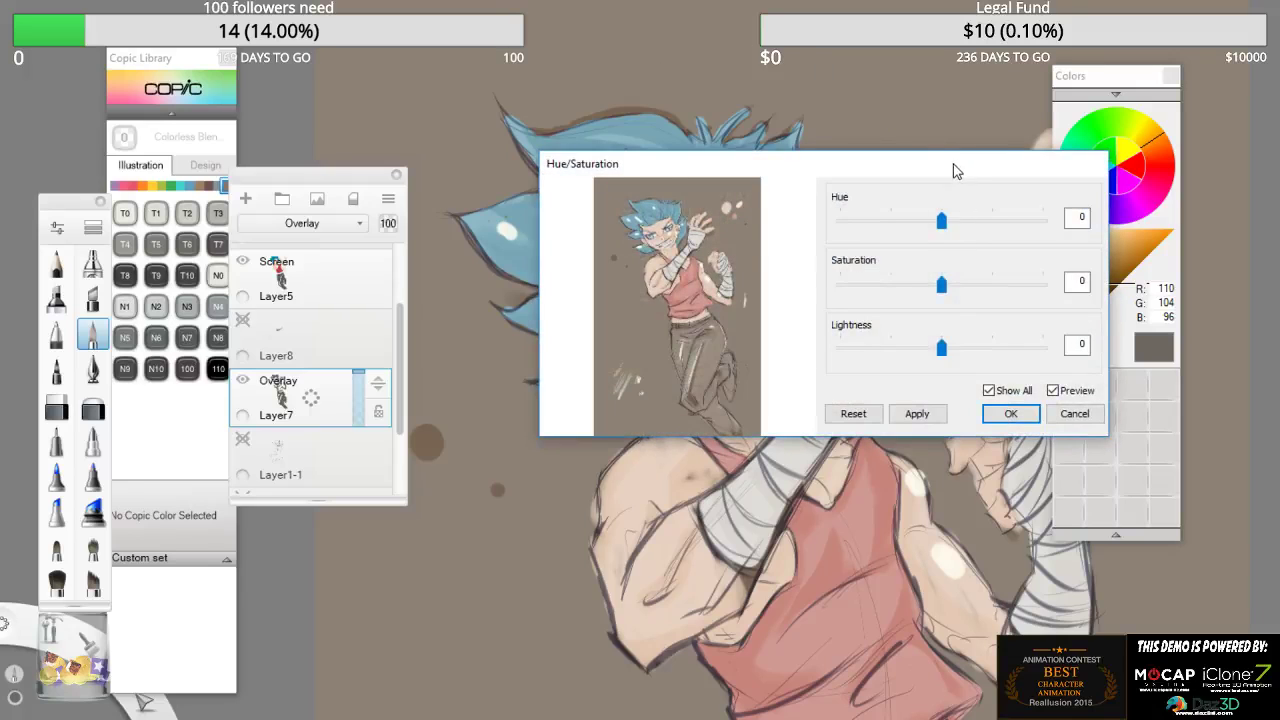
left_click_drag(953, 170, 409, 106)
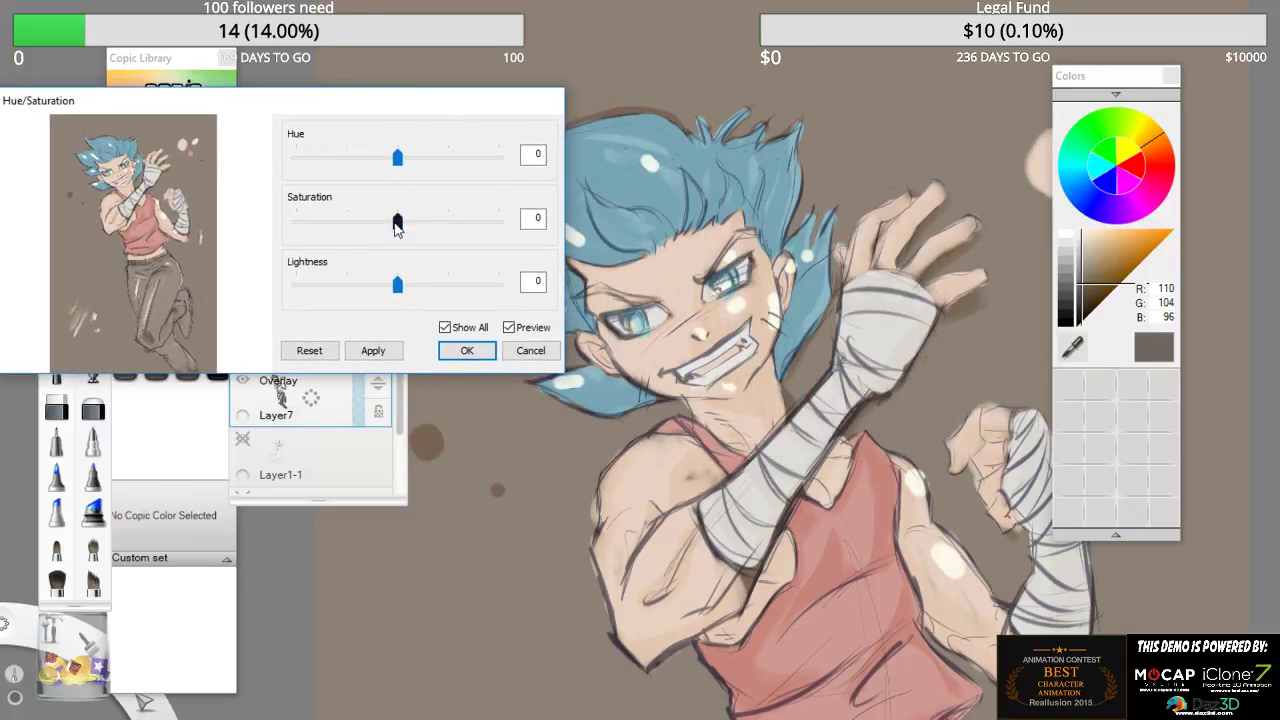
left_click_drag(398, 224, 428, 226)
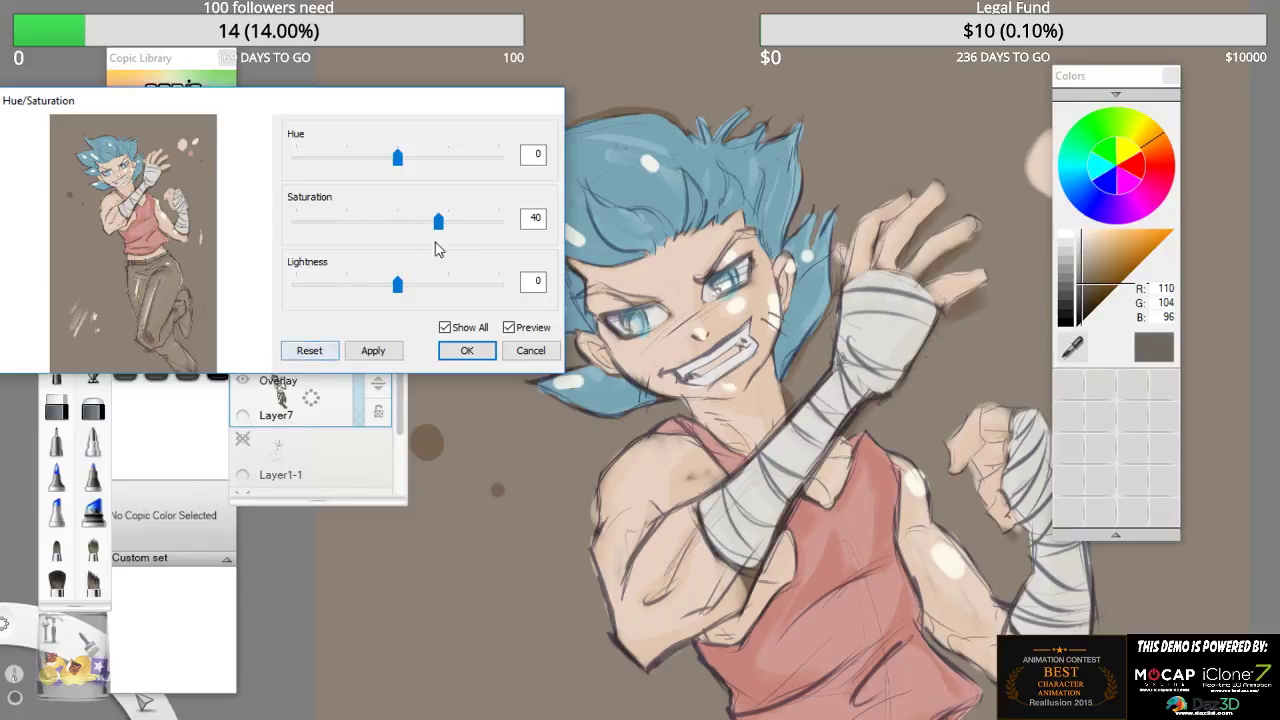
left_click_drag(397, 158, 338, 163)
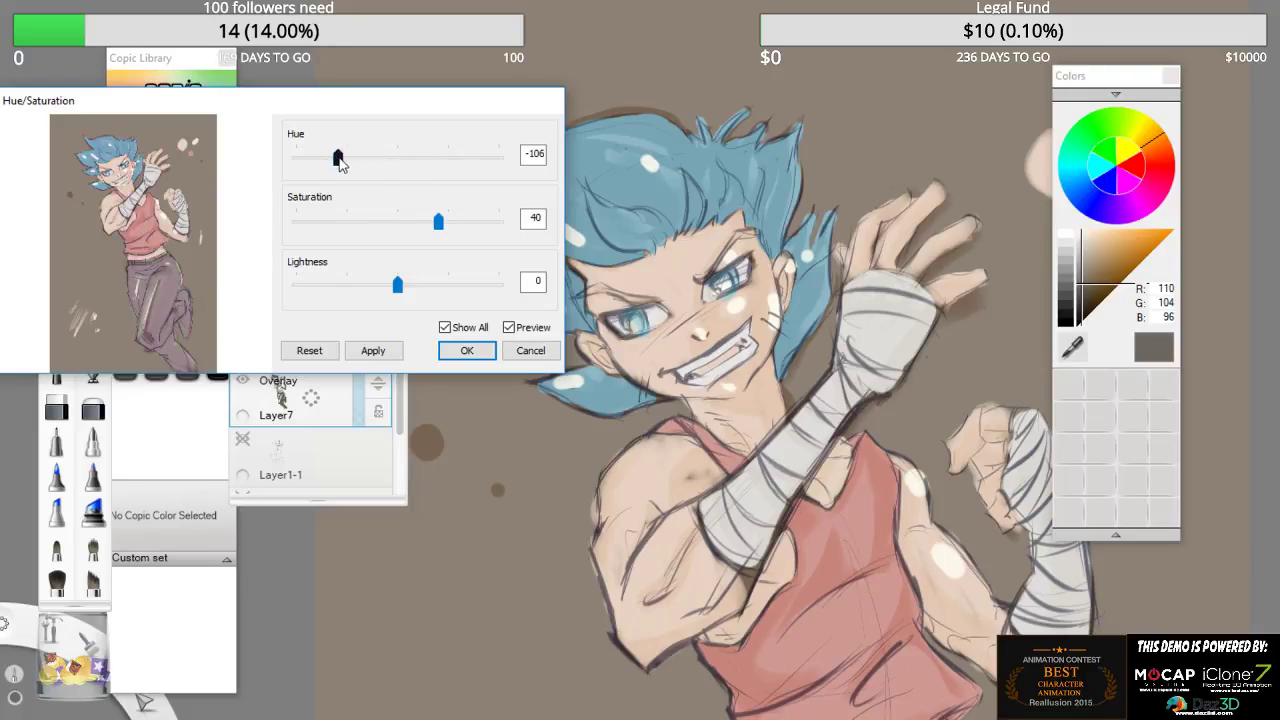
left_click_drag(383, 158, 316, 158)
mouse_move(398, 290)
left_mouse_down()
mouse_move(446, 286)
mouse_move(384, 292)
left_mouse_up()
mouse_move(438, 228)
left_mouse_down()
mouse_move(356, 240)
mouse_move(444, 243)
left_mouse_up()
left_click_drag(478, 237, 420, 246)
mouse_move(357, 158)
left_mouse_down()
mouse_move(515, 172)
mouse_move(405, 178)
mouse_move(370, 158)
left_mouse_up()
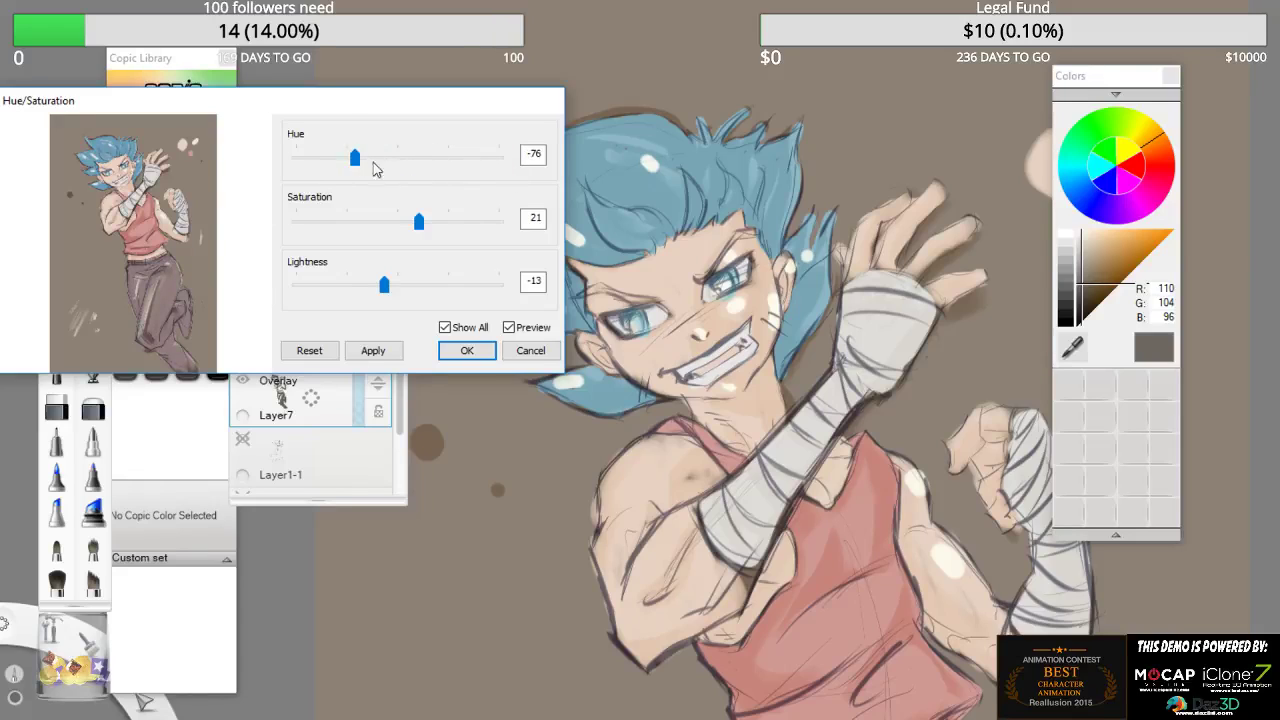
left_click(464, 350)
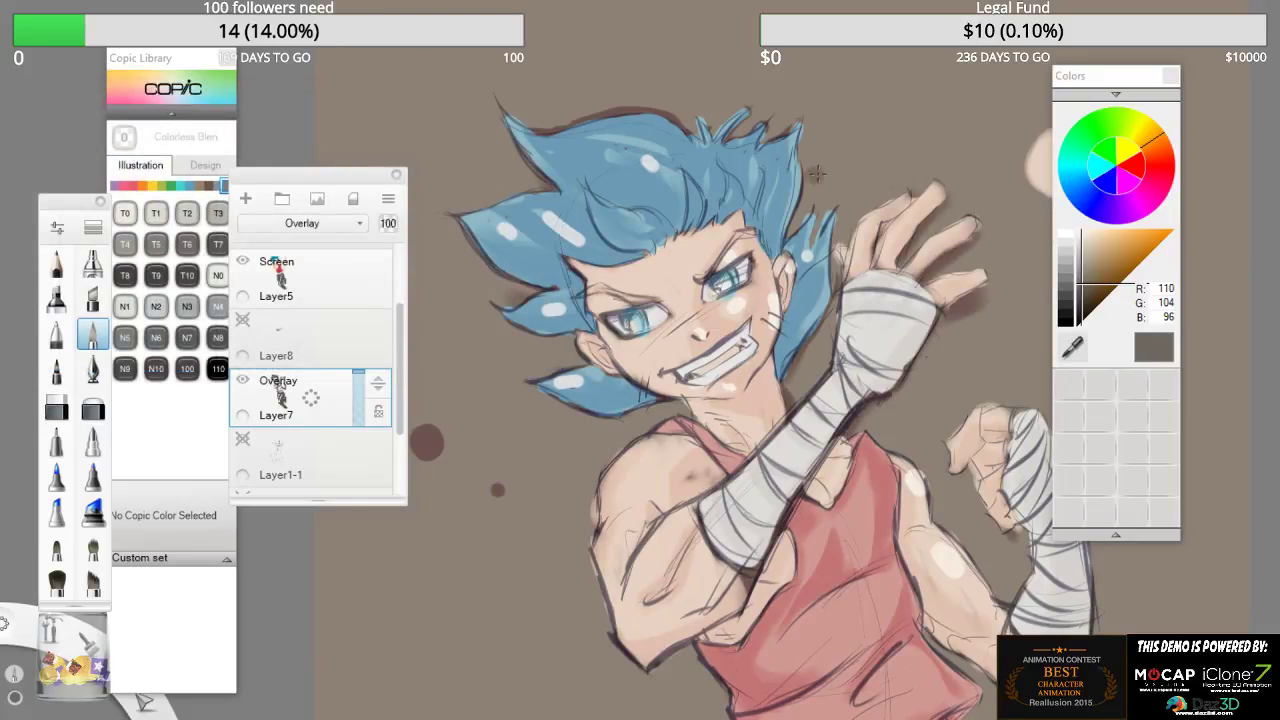
- Apply a Hue/Saturation adjustment to the character colours on Layer5 with hue 28, saturation 7 and lightness -11
key("space")
left_click_drag(897, 95, 860, 60)
key("space")
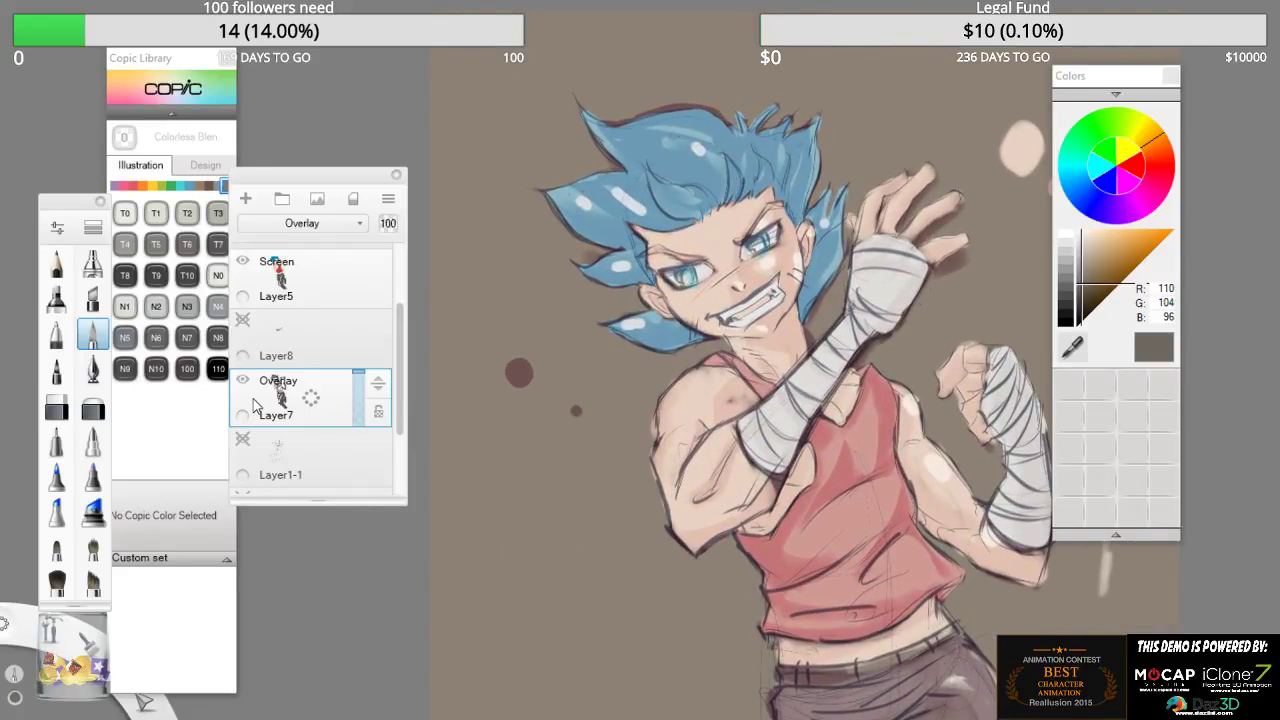
left_click(26, 1)
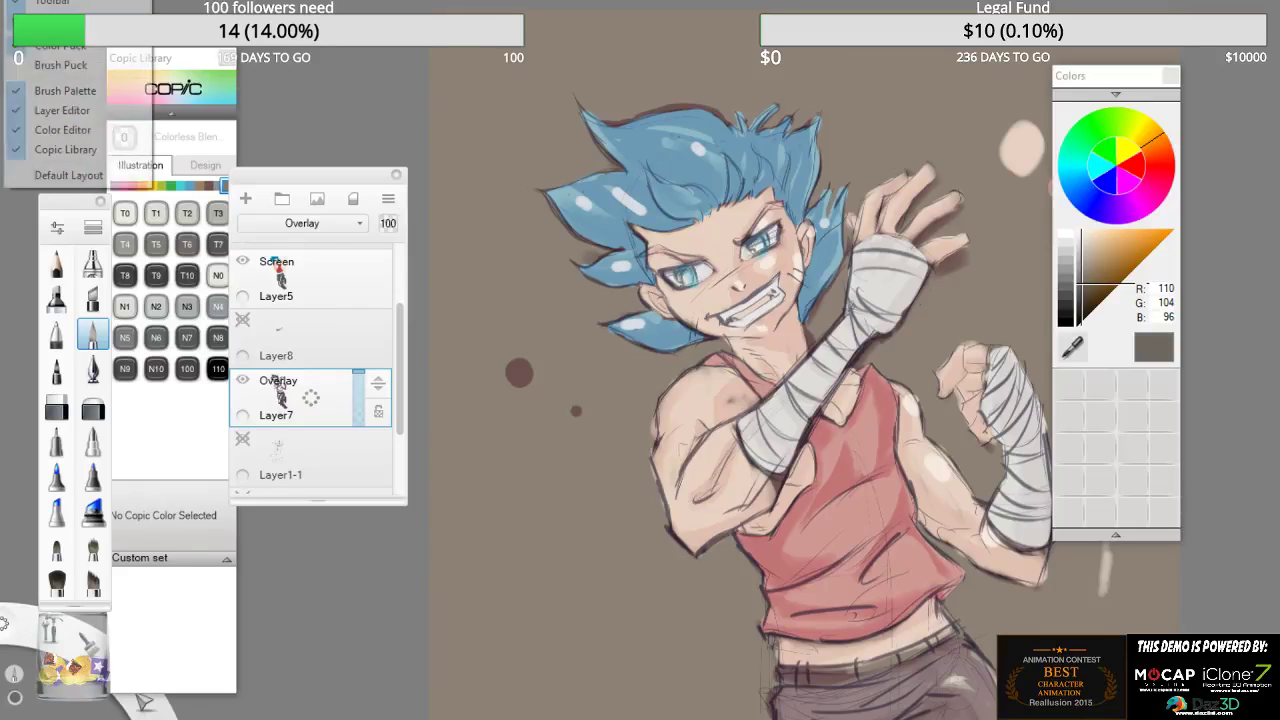
left_click(334, 281)
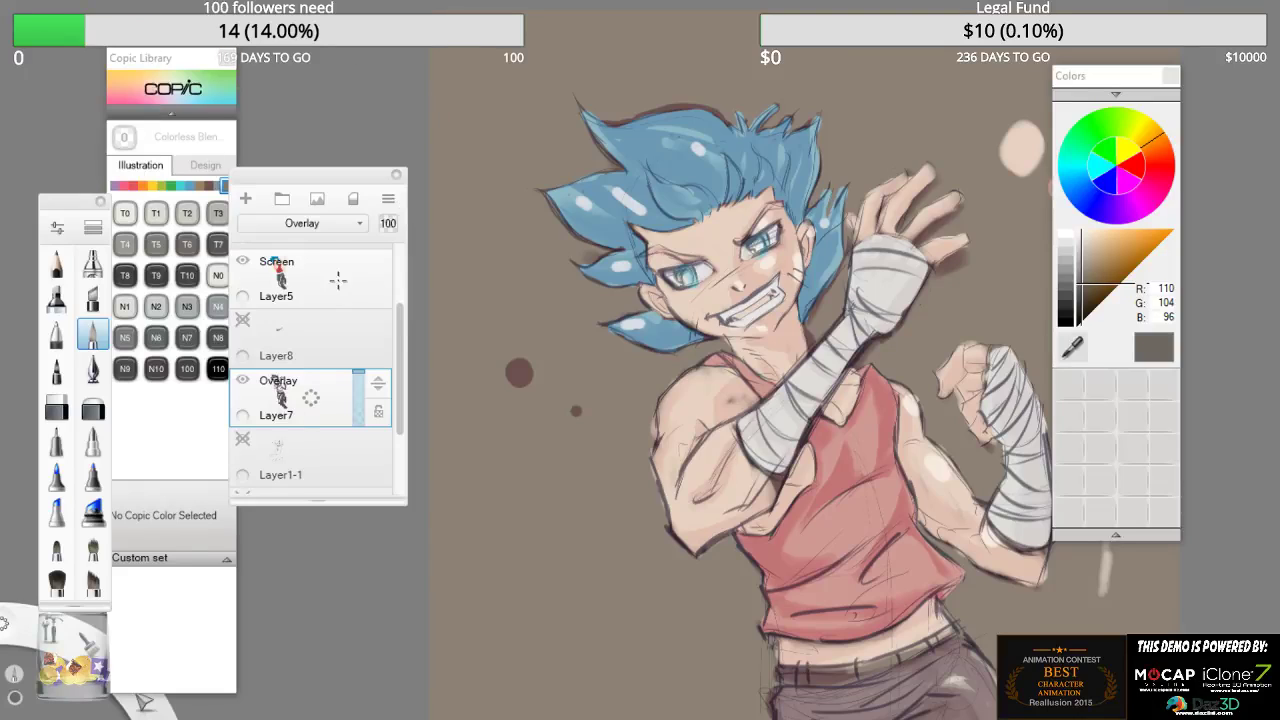
left_click(334, 281)
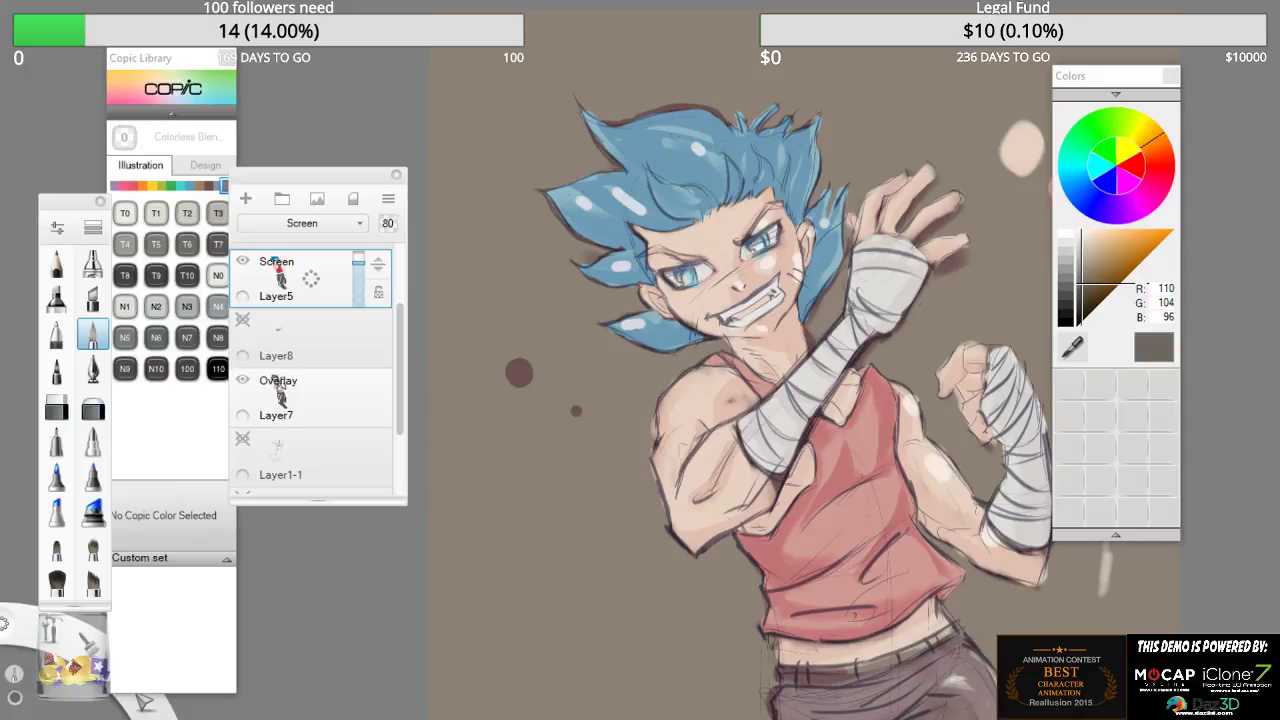
key("alt+i")
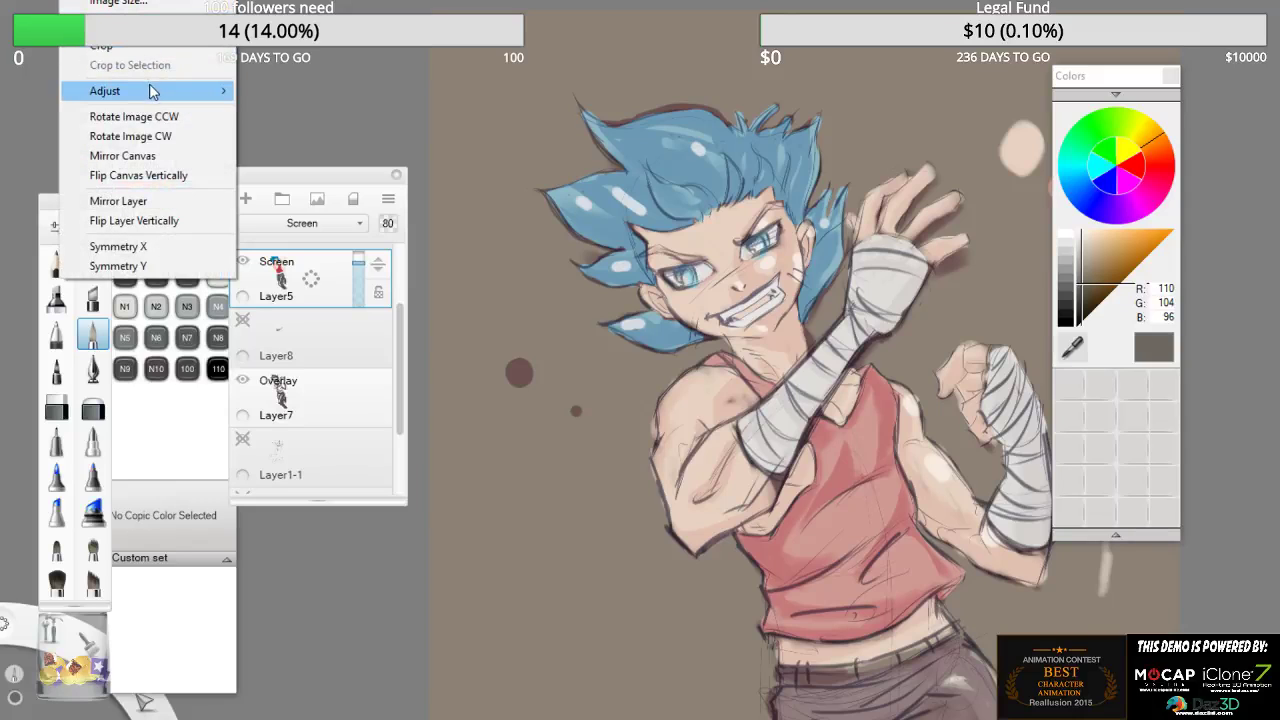
mouse_move(150, 90)
left_click(337, 113)
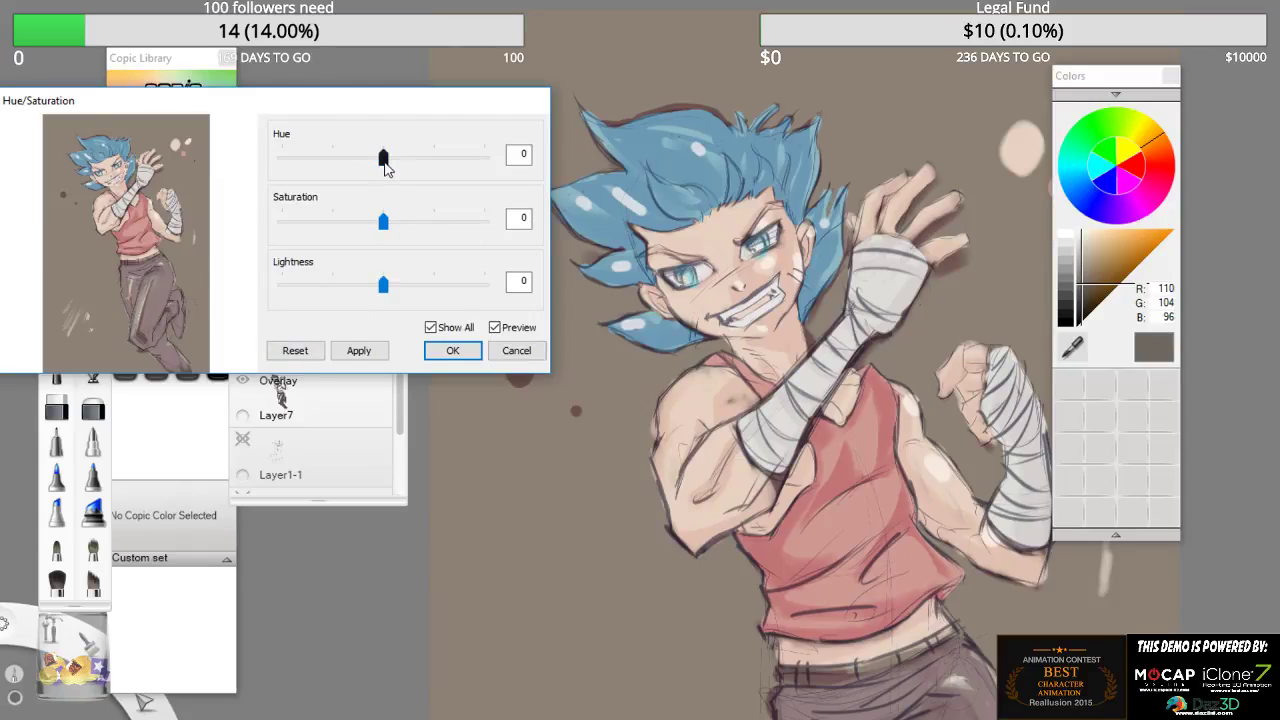
left_click_drag(360, 171, 400, 174)
left_click_drag(381, 221, 419, 236)
mouse_move(383, 286)
left_mouse_down()
mouse_move(337, 285)
mouse_move(407, 294)
mouse_move(369, 286)
left_mouse_up()
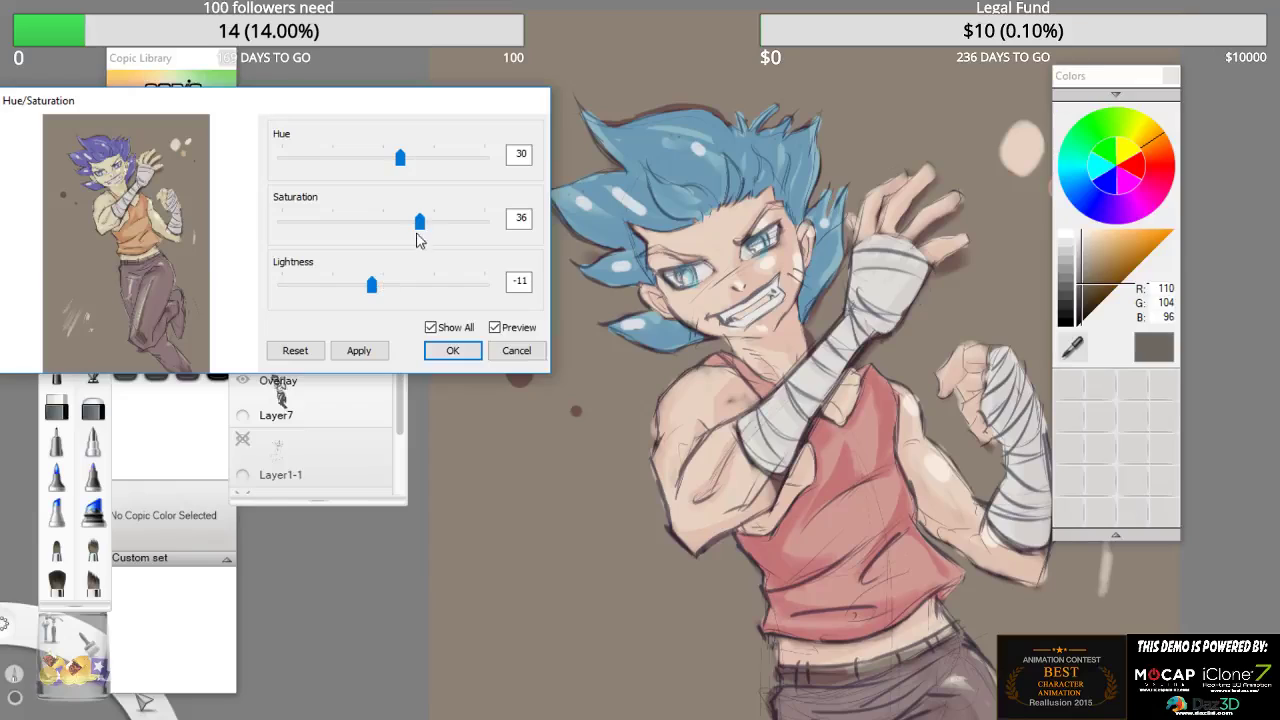
left_click_drag(419, 228, 390, 244)
left_click_drag(401, 162, 360, 160)
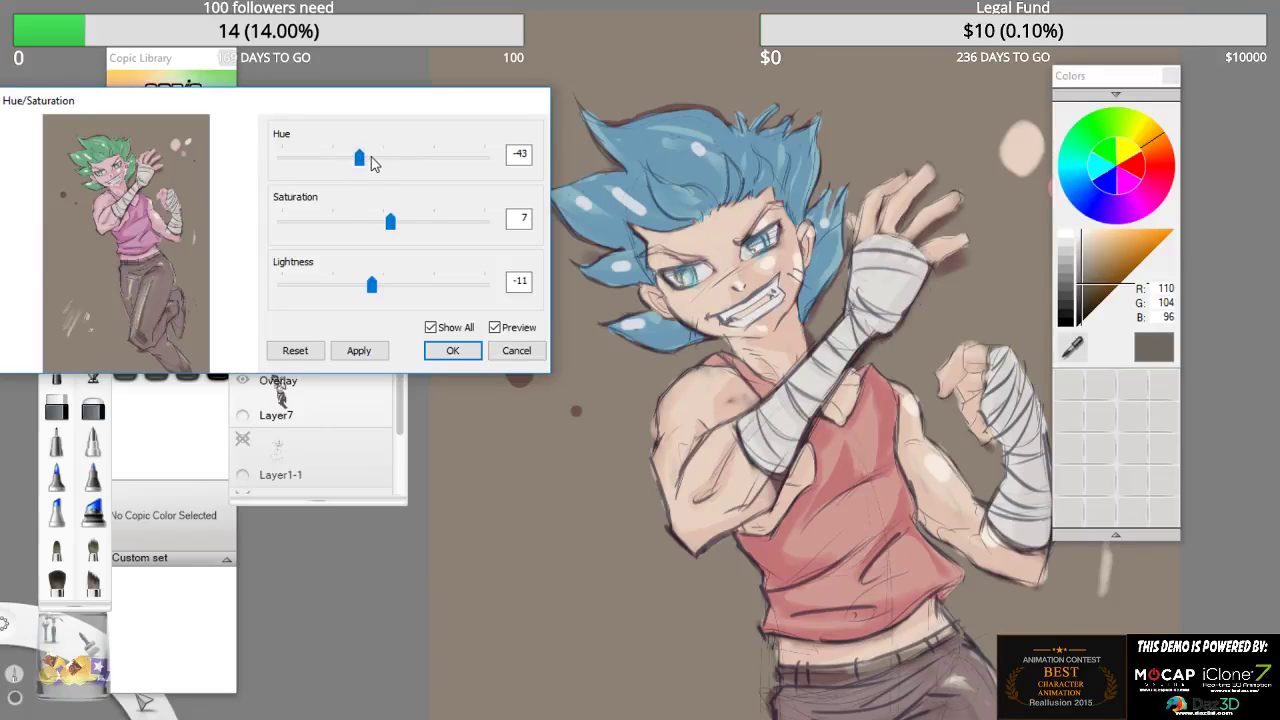
left_click(400, 158)
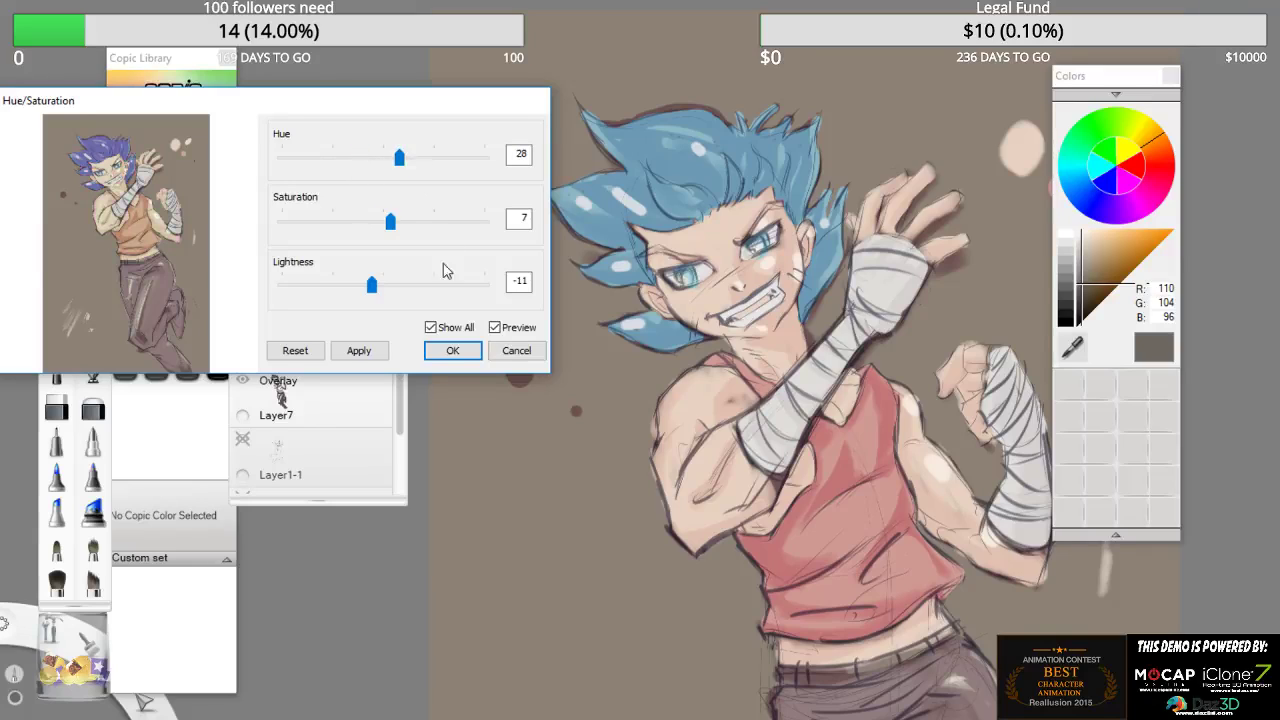
left_click(450, 352)
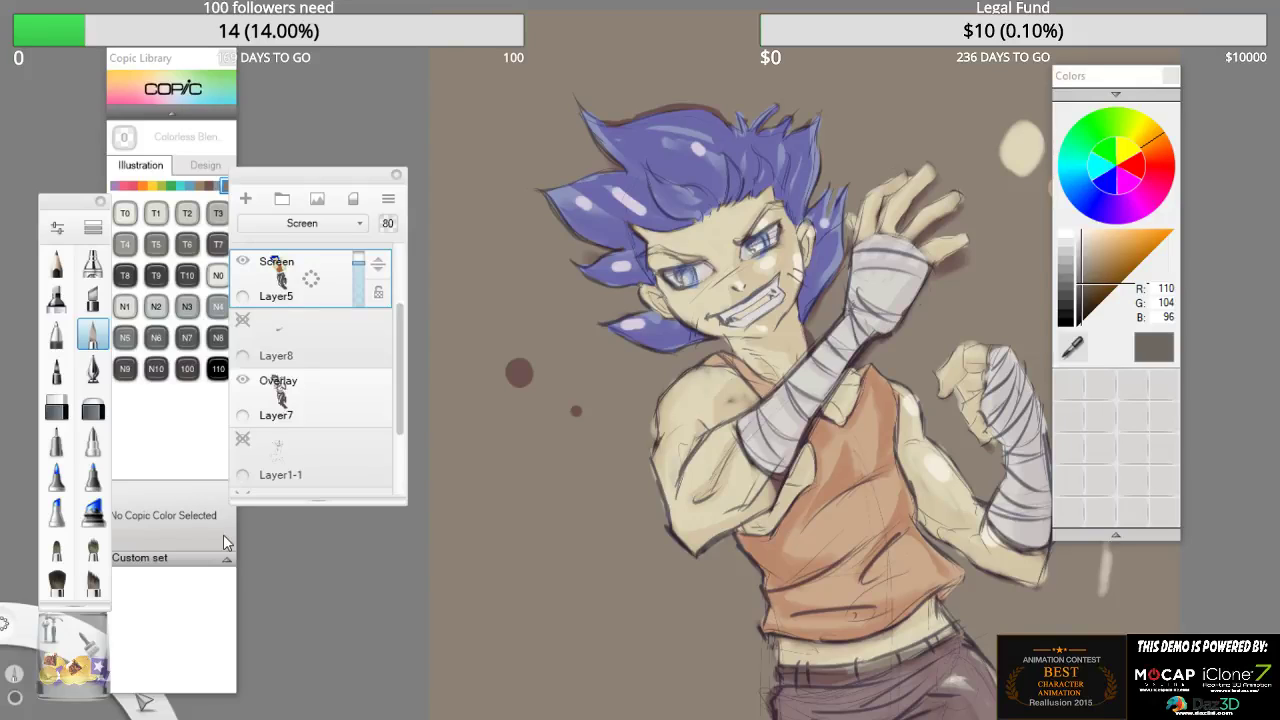
- Apply a Color Balance adjustment to the character colours on Layer5 with Cyan/Red 30, Magenta/Green -32 and Yellow/Blue -42
key("space")
left_click_drag(784, 280, 680, 368)
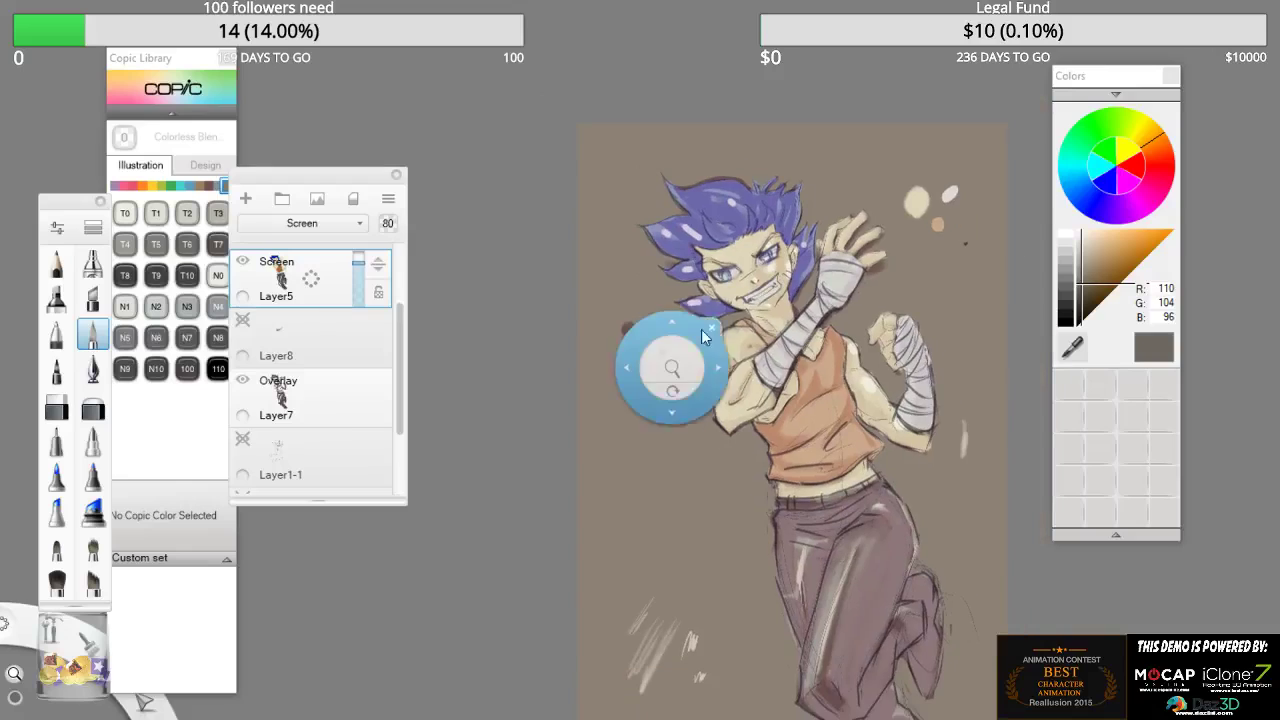
left_click_drag(756, 392, 712, 273)
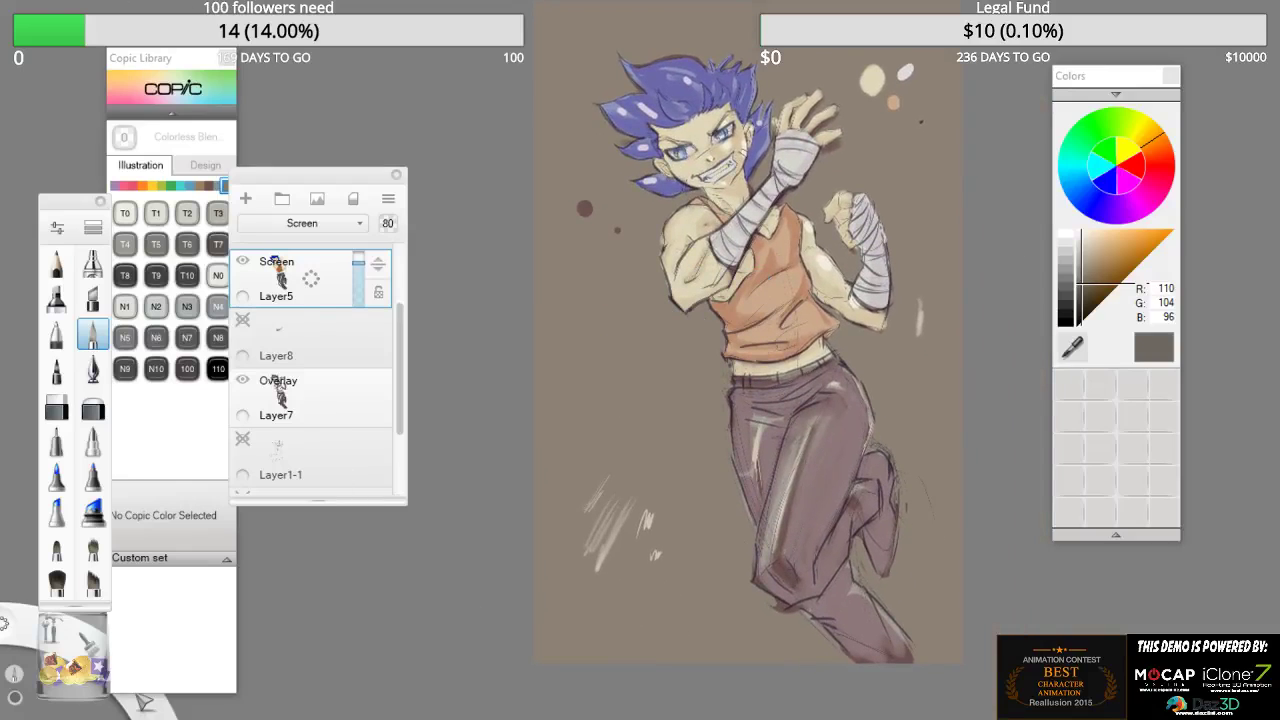
left_click(18, 1)
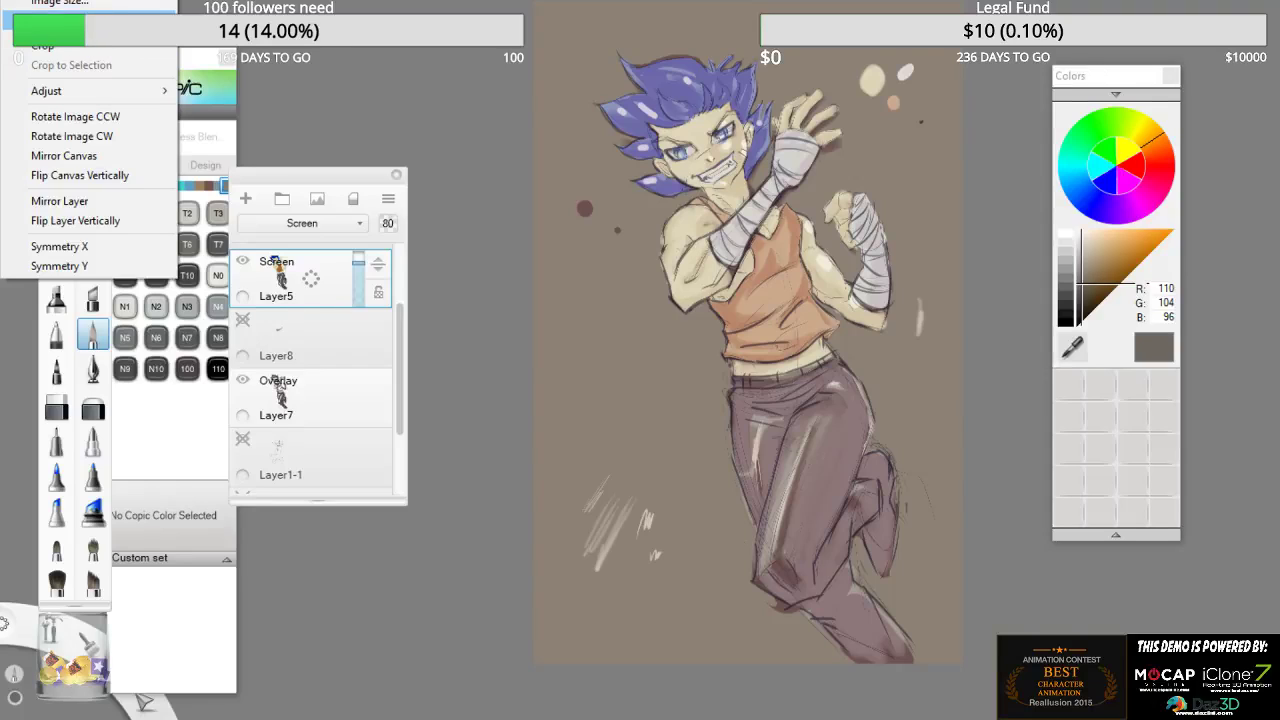
mouse_move(98, 98)
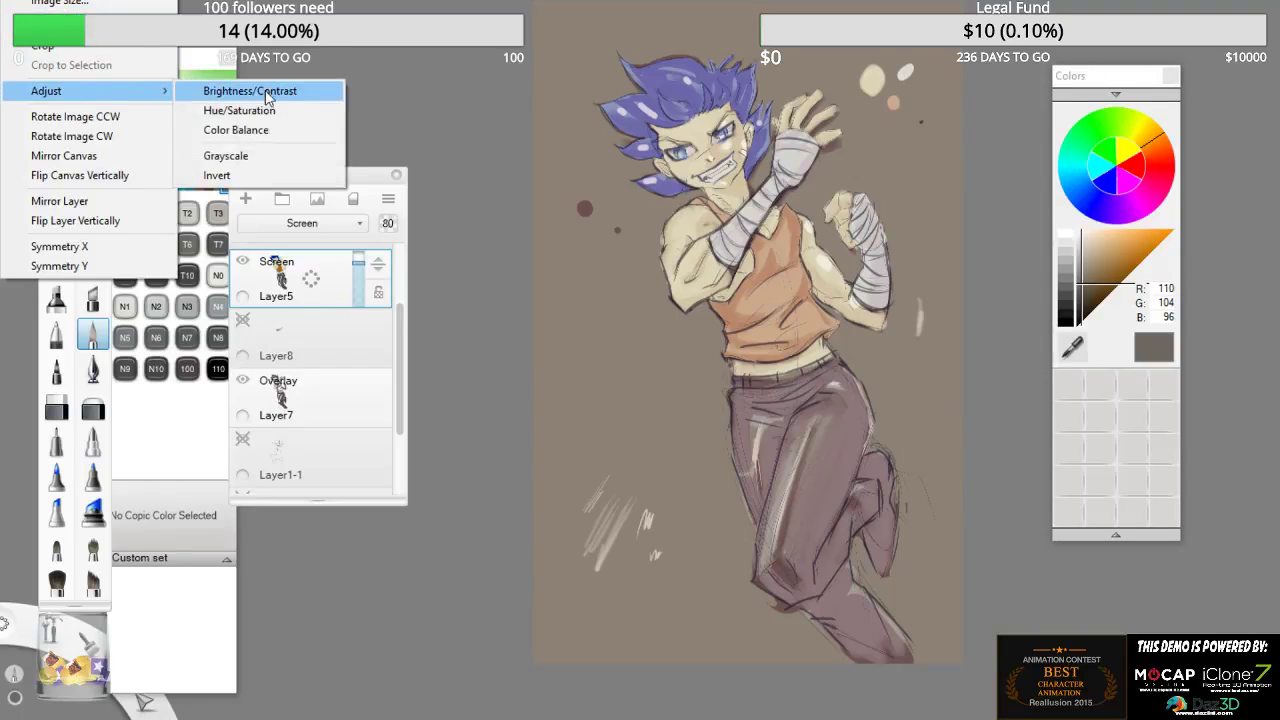
left_click(270, 130)
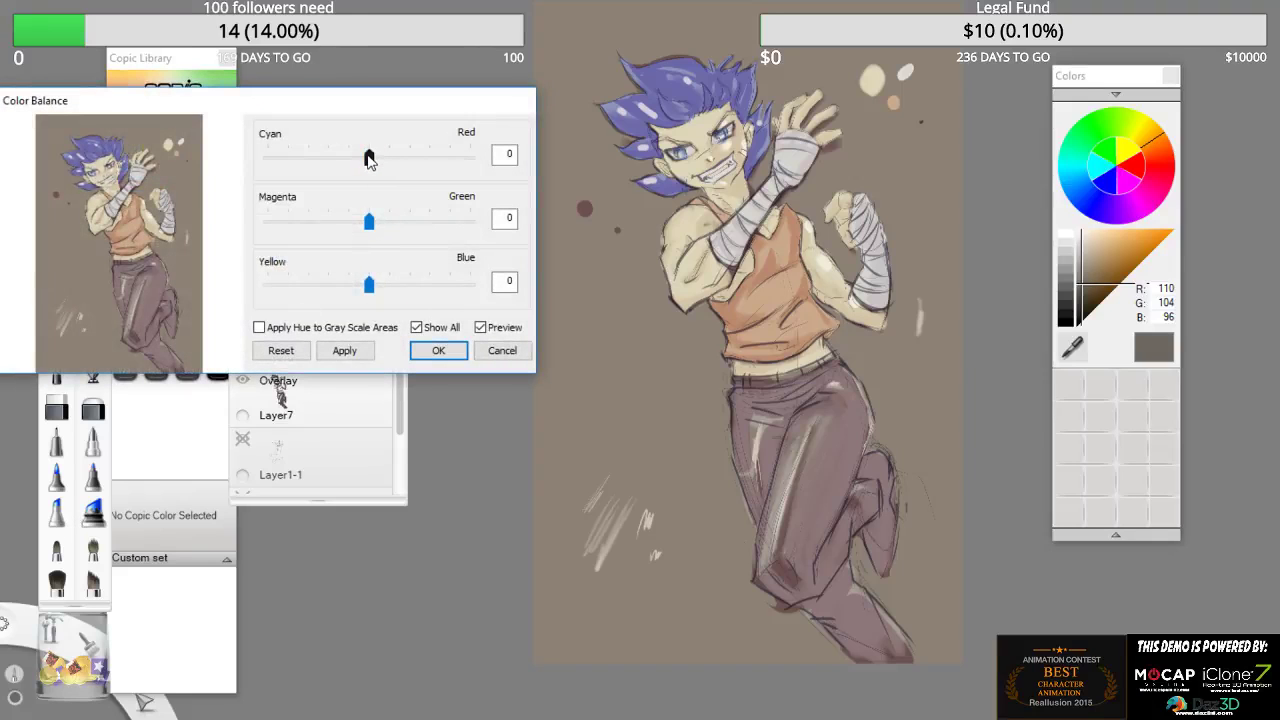
left_click_drag(368, 160, 277, 162)
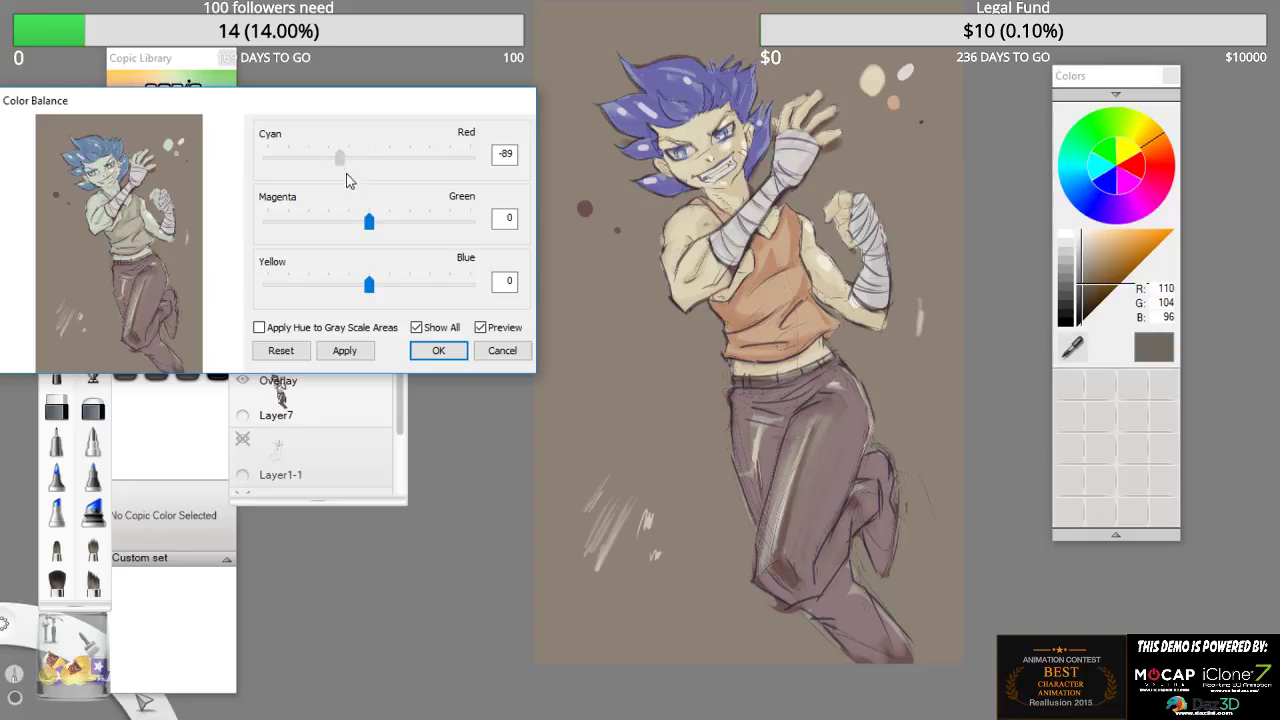
left_click_drag(390, 190, 338, 240)
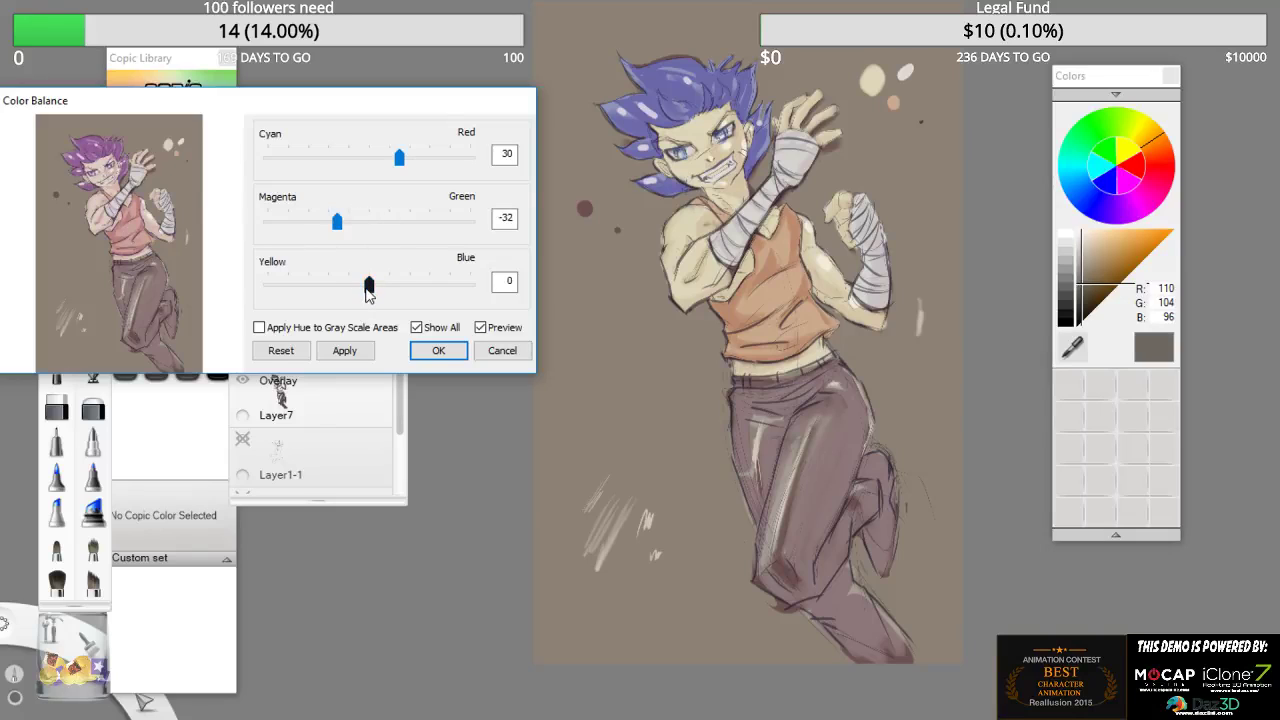
left_click_drag(369, 290, 325, 291)
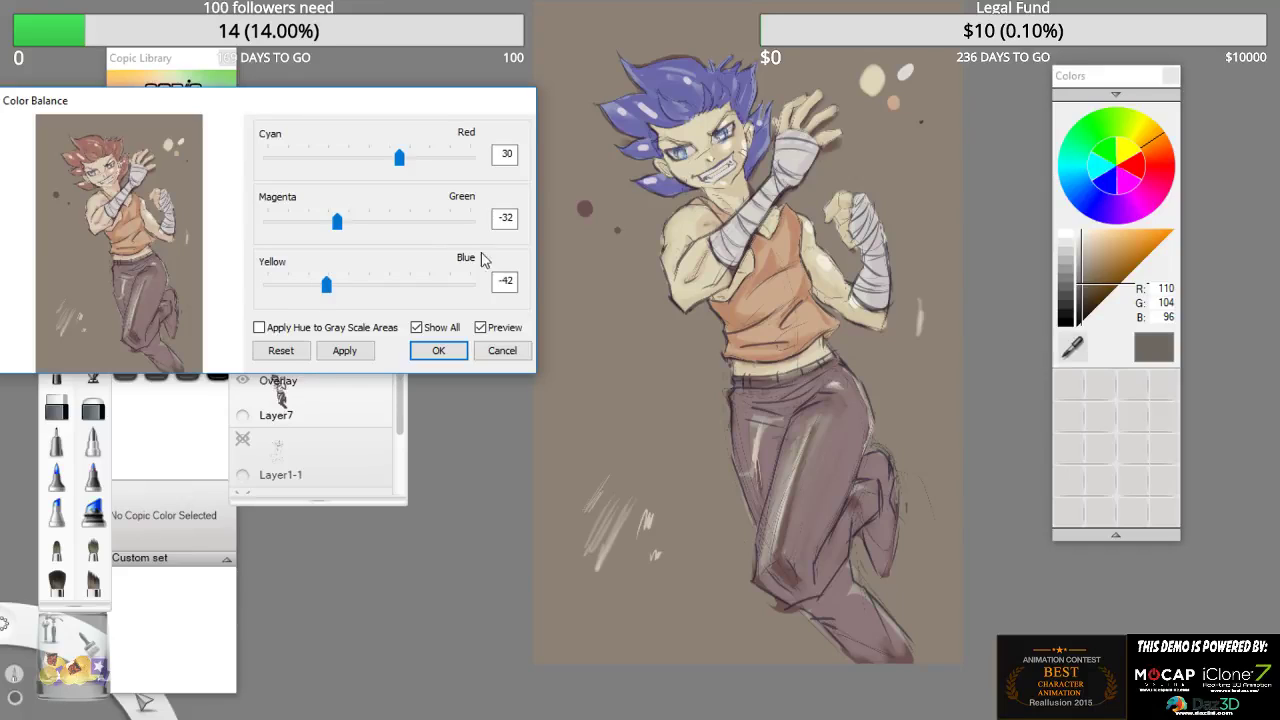
left_click(342, 350)
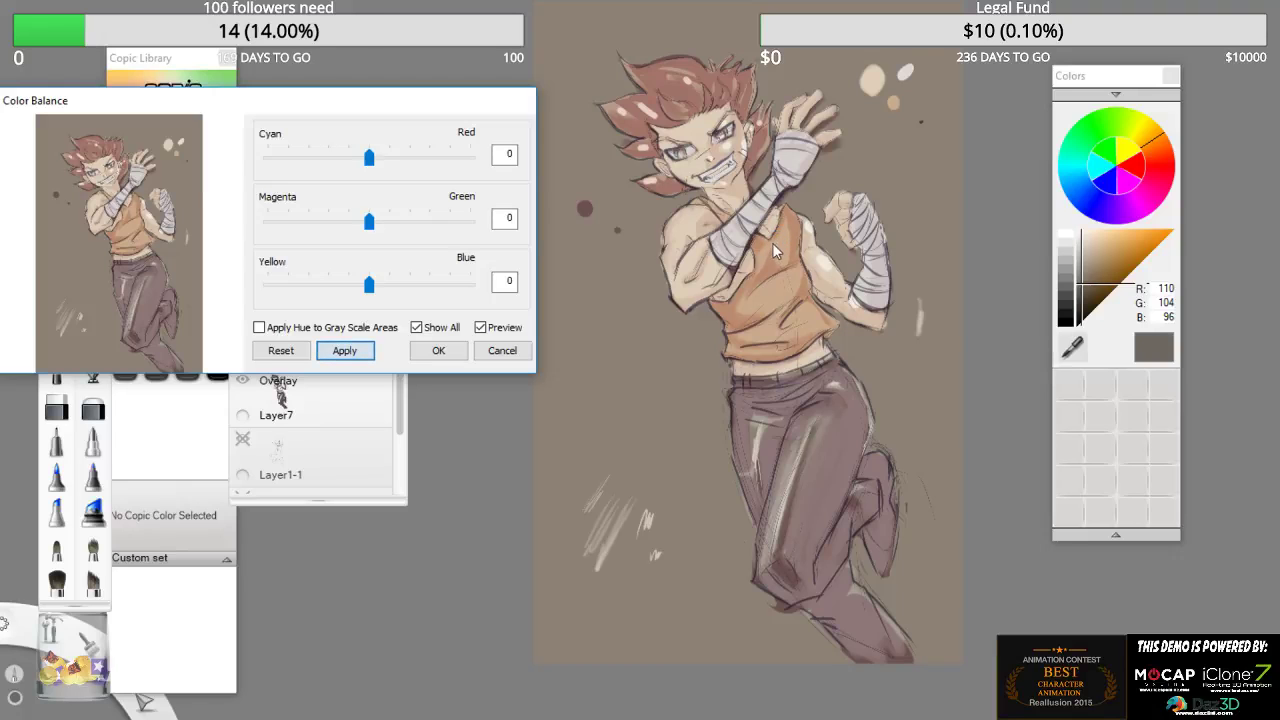
left_click(438, 351)
- Add a new layer directly above Layer5 after checking the recoloured hair and upper body up close
key("space")
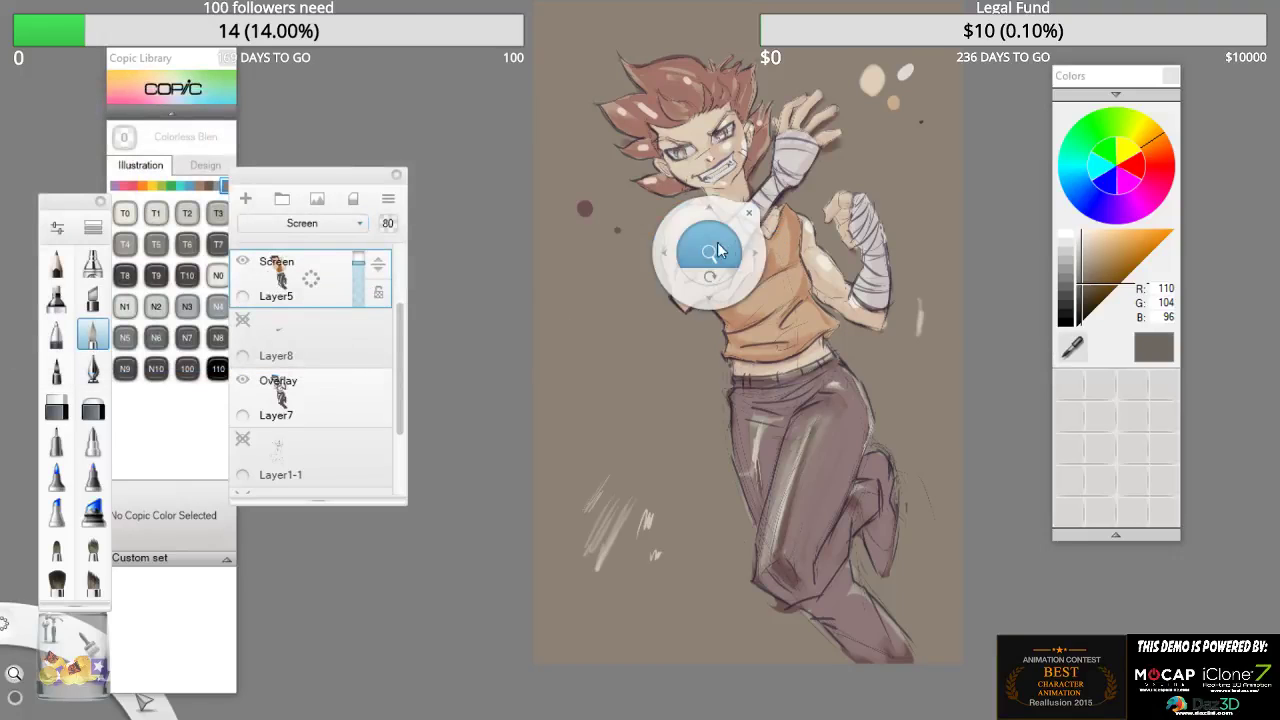
left_click_drag(712, 250, 774, 226)
left_click_drag(833, 147, 769, 170)
left_click_drag(799, 253, 674, 301)
left_click_drag(708, 342, 669, 296)
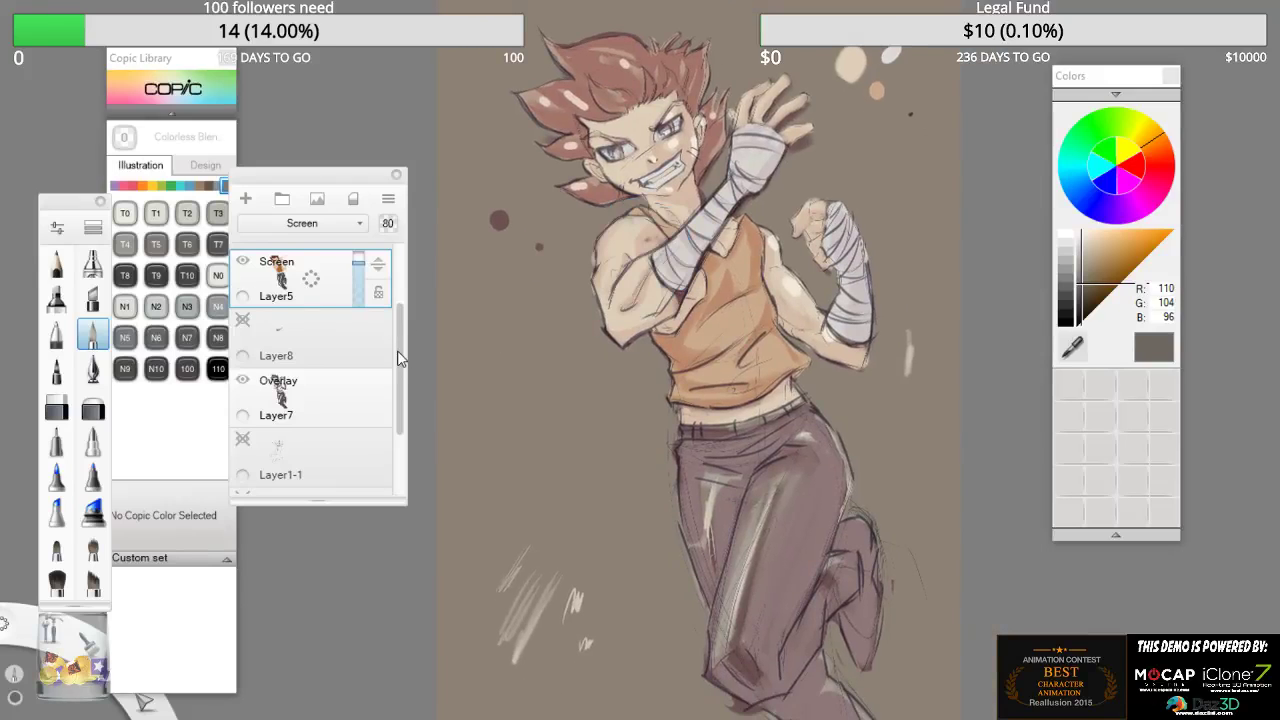
left_click_drag(398, 352, 396, 315)
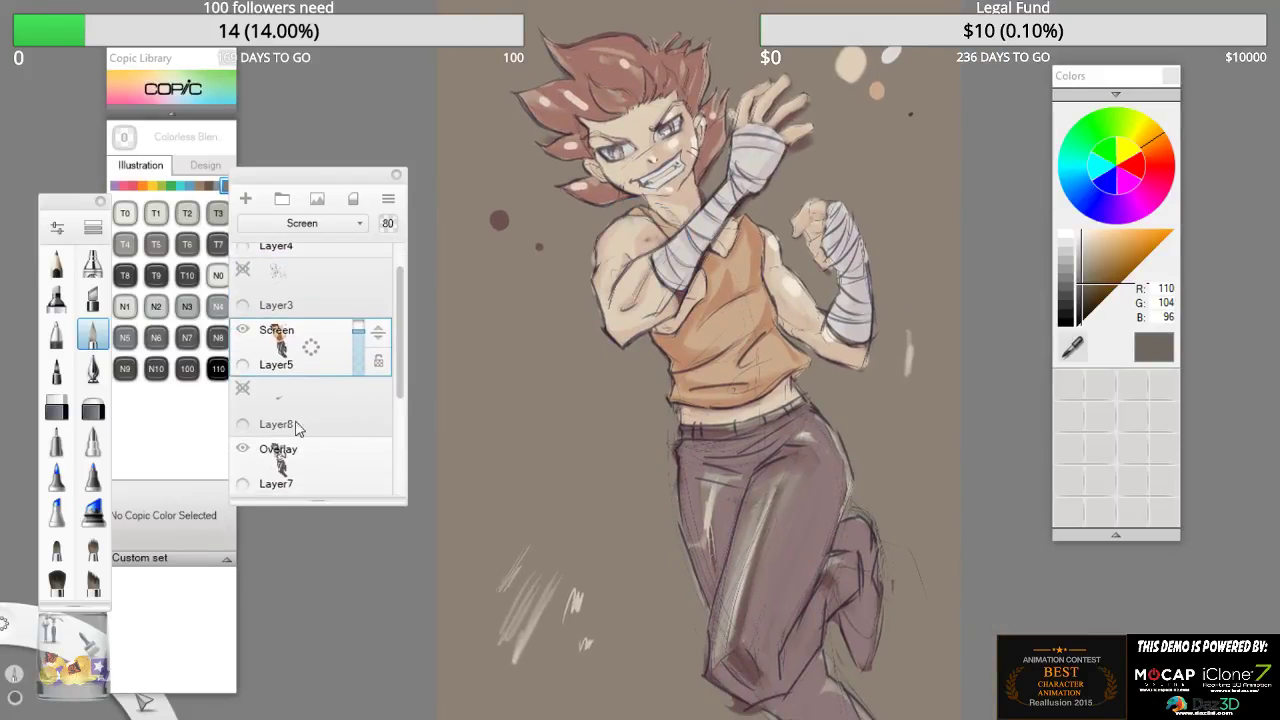
left_click_drag(310, 345, 313, 291)
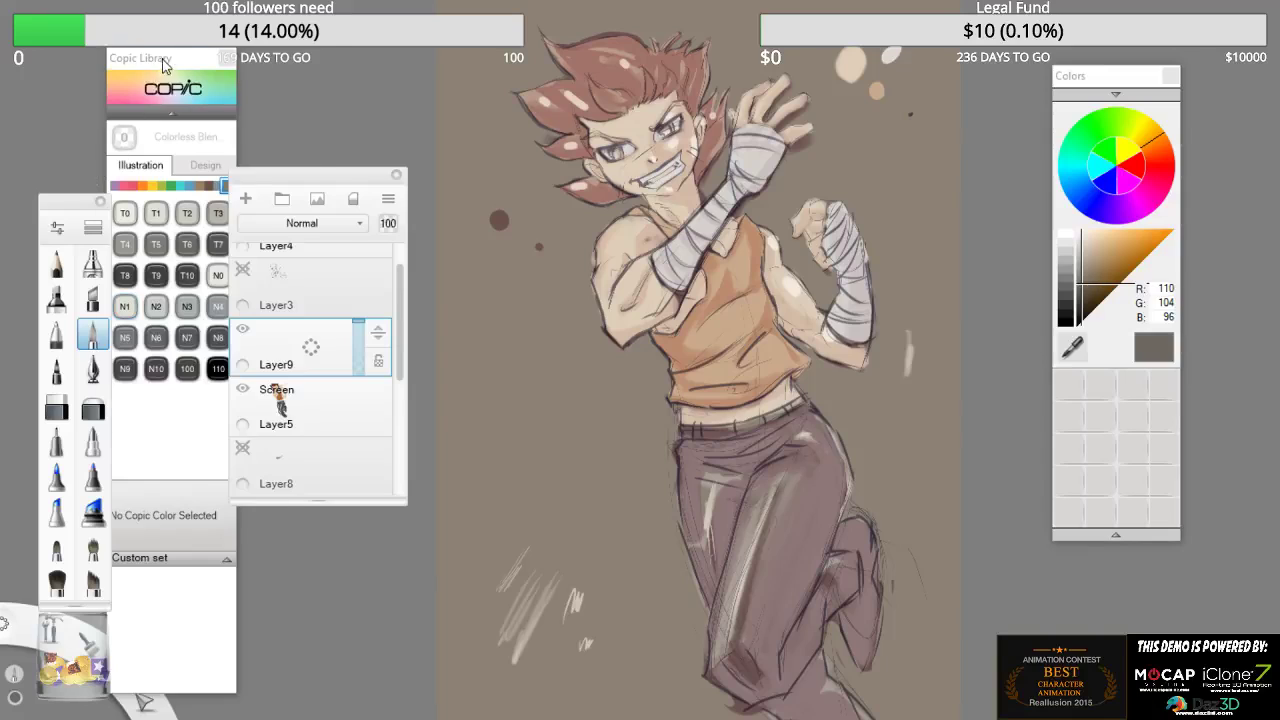
- Choose Copic Toner Gray T0 and paint loose test strokes on the new layer around the character's raised hand
left_click_drag(165, 64, 256, 34)
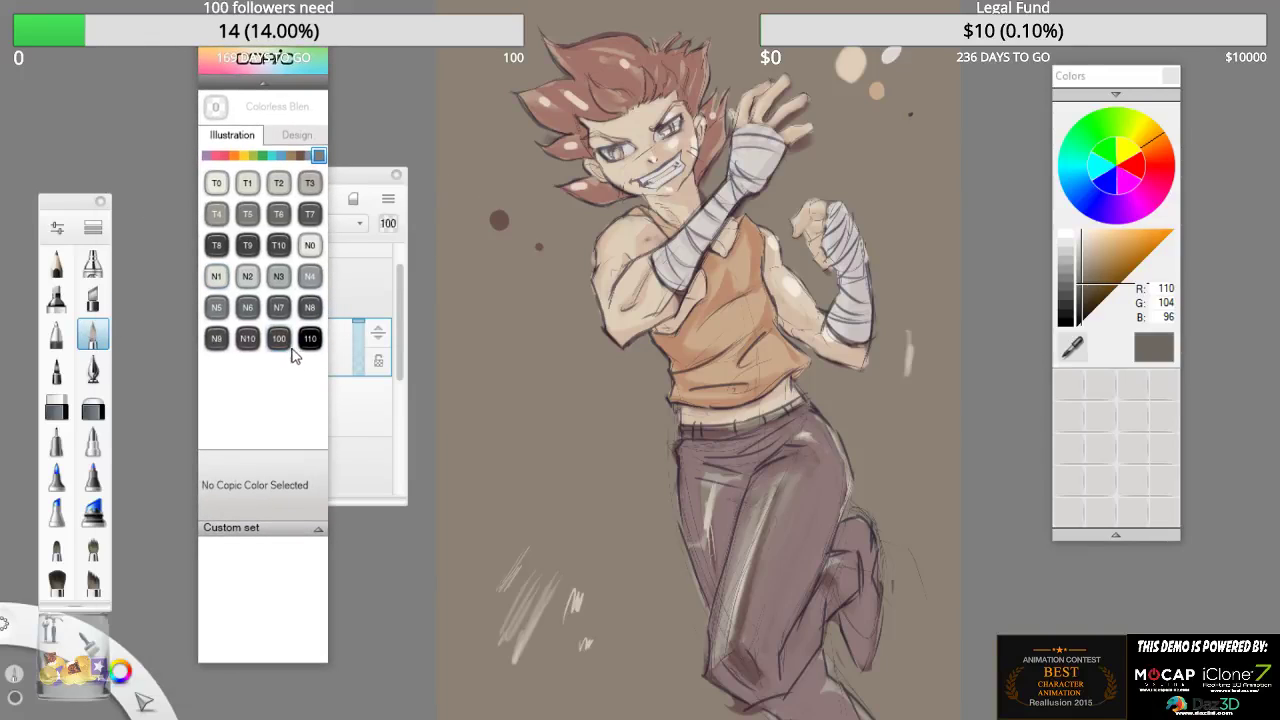
left_click(216, 184)
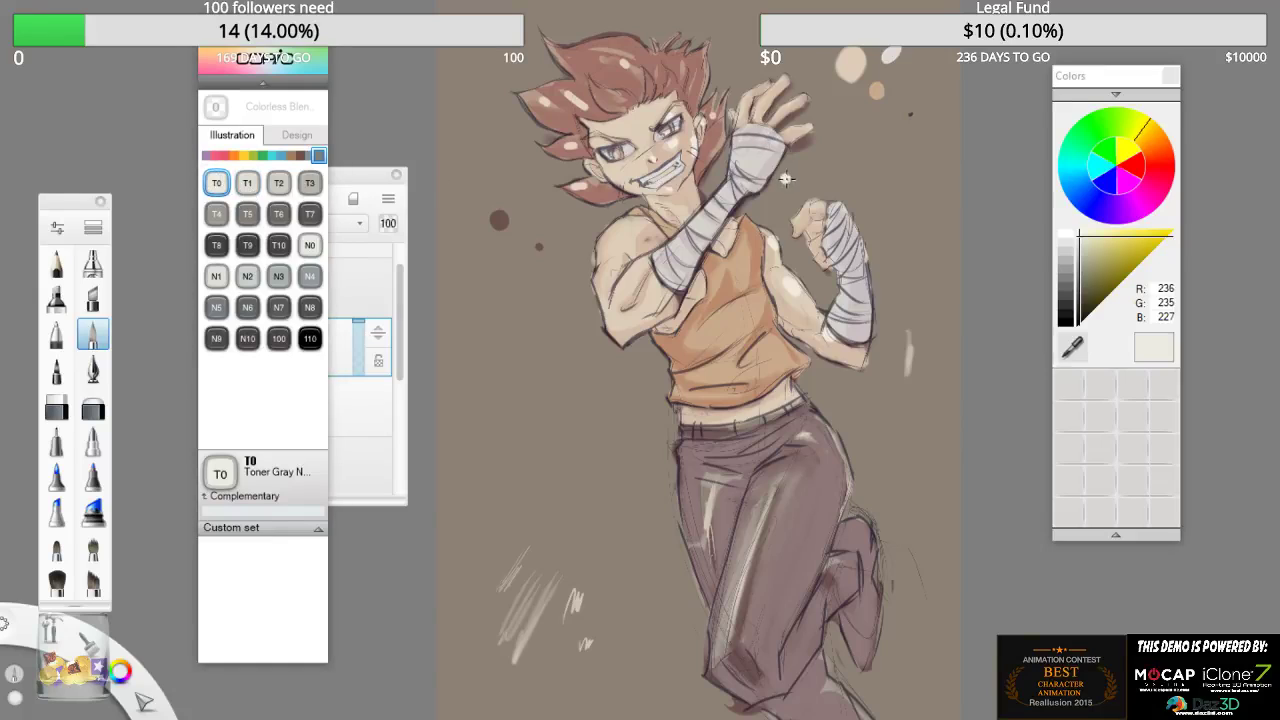
mouse_move(776, 201)
left_mouse_down()
mouse_move(800, 158)
mouse_move(848, 135)
mouse_move(828, 54)
mouse_move(820, 80)
left_mouse_up()
left_click_drag(352, 176, 473, 154)
mouse_move(806, 147)
left_mouse_down()
mouse_move(825, 180)
mouse_move(880, 152)
mouse_move(910, 165)
mouse_move(937, 131)
mouse_move(842, 180)
mouse_move(852, 196)
left_mouse_up()
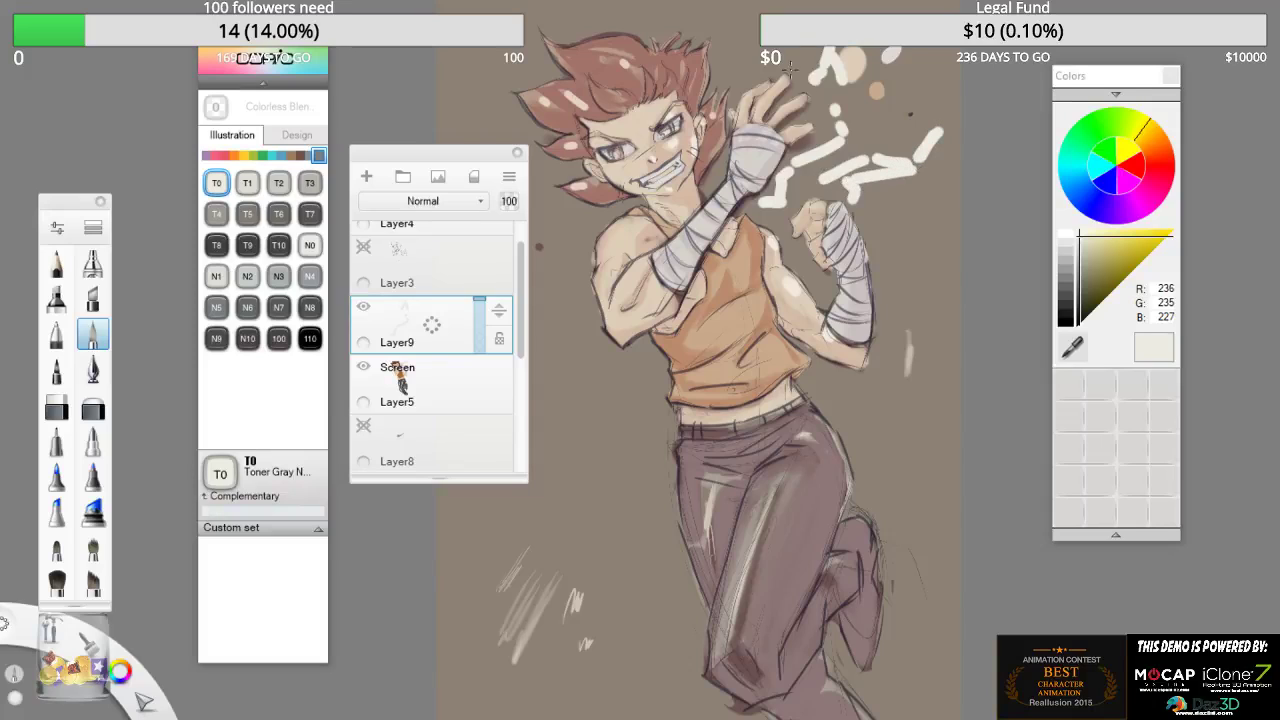
mouse_move(790, 70)
left_mouse_down()
mouse_move(755, 18)
mouse_move(746, 68)
left_mouse_up()
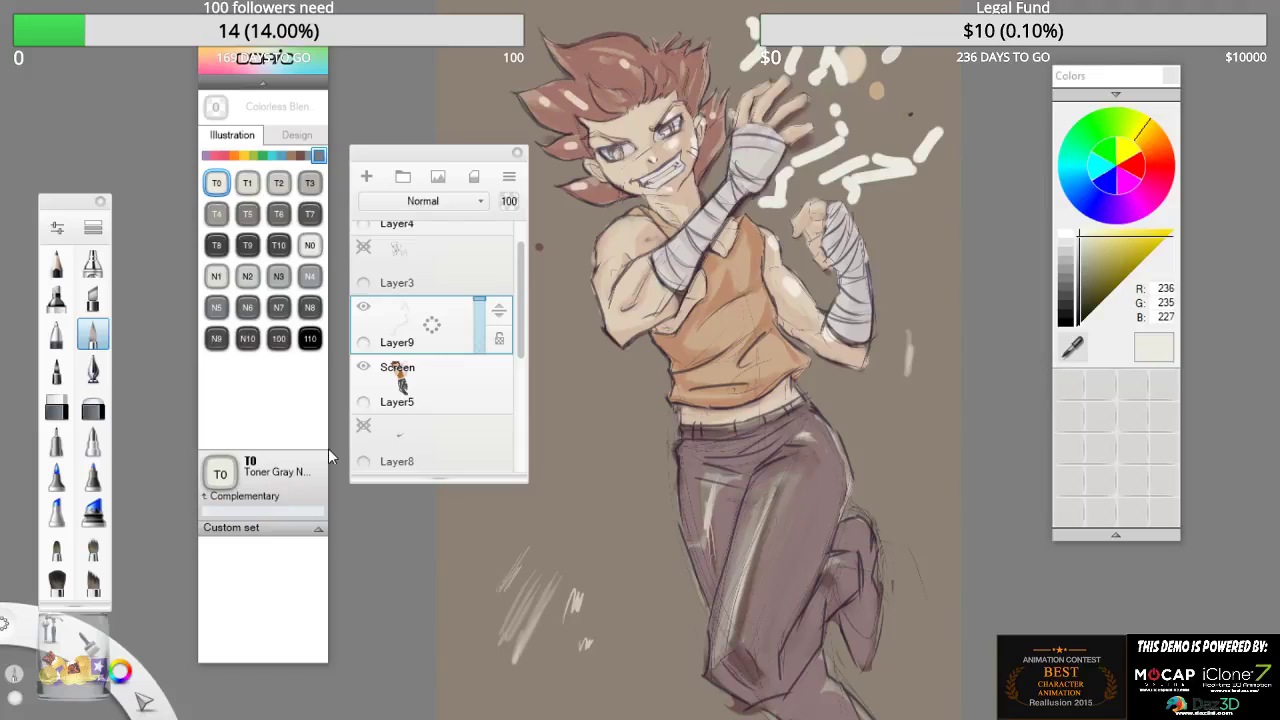
- Undo the light test strokes around the raised hand and the addition of the new layer
key("ctrl+z")
key("ctrl+z")
key("ctrl+z")
key("ctrl+z")
key("ctrl+z")
key("ctrl+z")
key("ctrl+z")
key("ctrl+z")
key("ctrl+z")
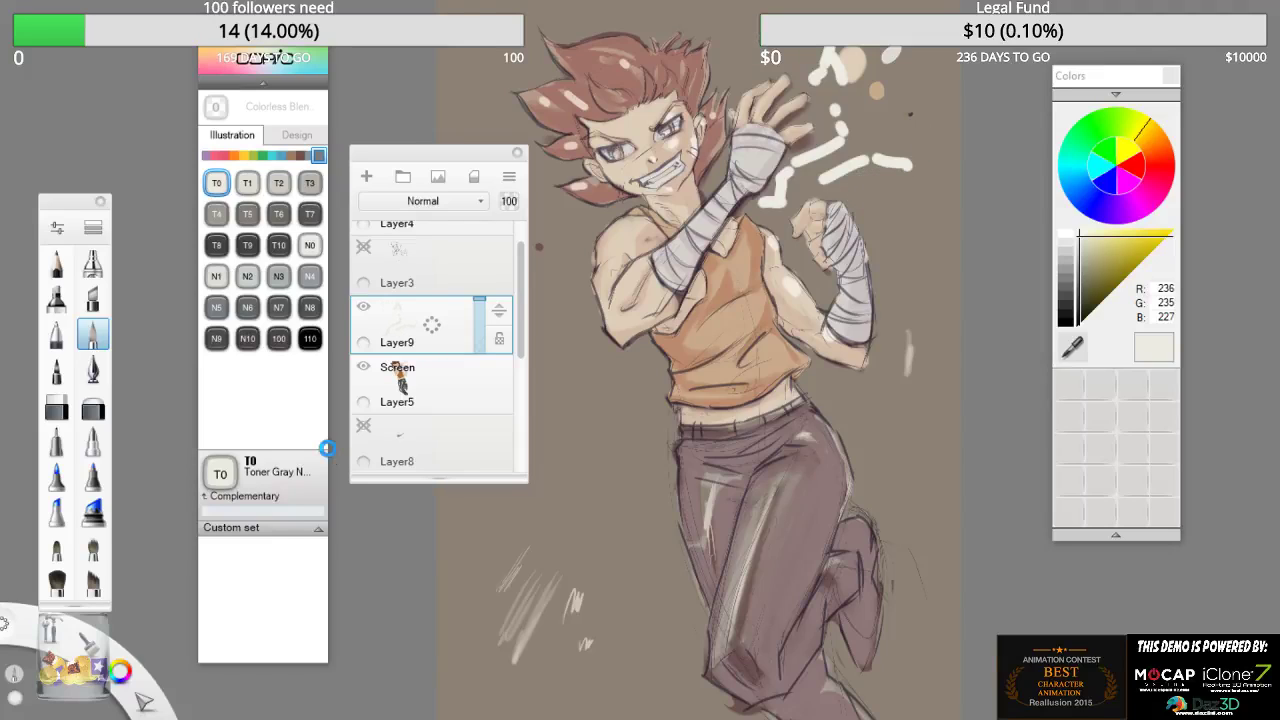
key("ctrl+z")
key("ctrl+z")
key("ctrl+z")
key("ctrl+z")
key("ctrl+z")
key("ctrl+z")
key("ctrl+z")
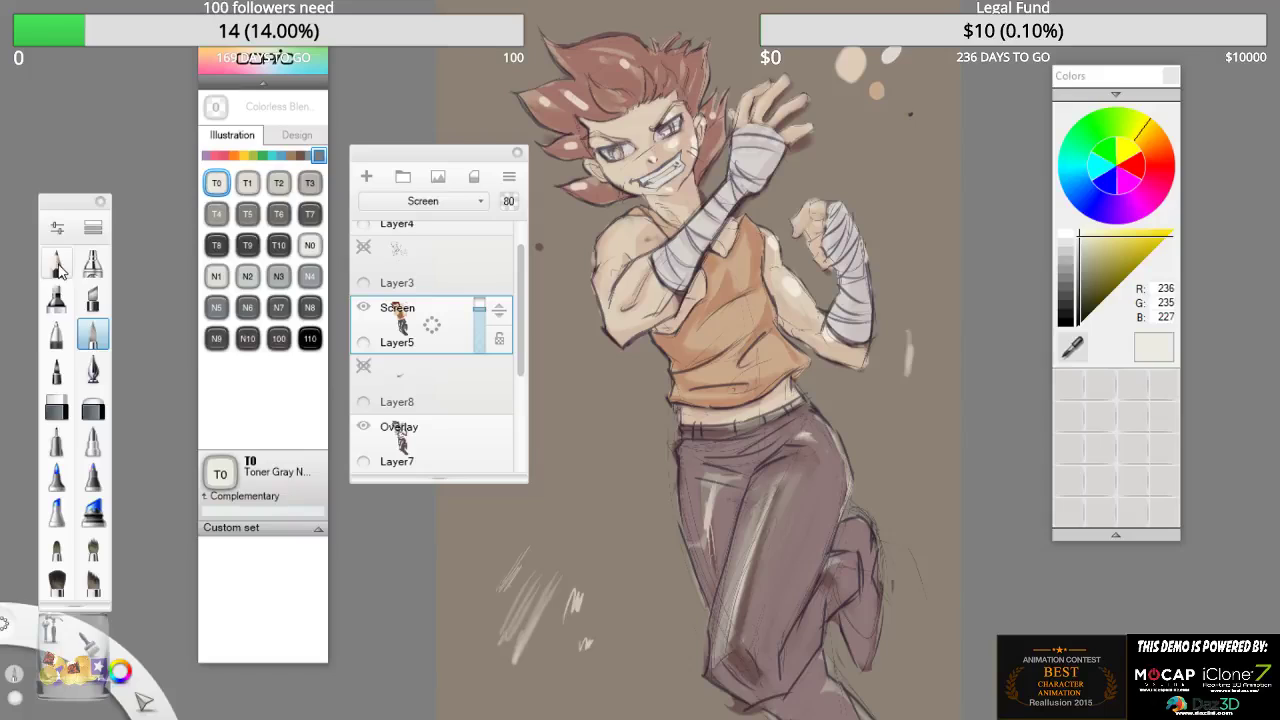
- Scribble thin Toner Gray T0 test marks on Layer5 beside the raised hand, using a different pen enlarged to about size 20
left_click(59, 265)
left_click(94, 340)
left_click(56, 370)
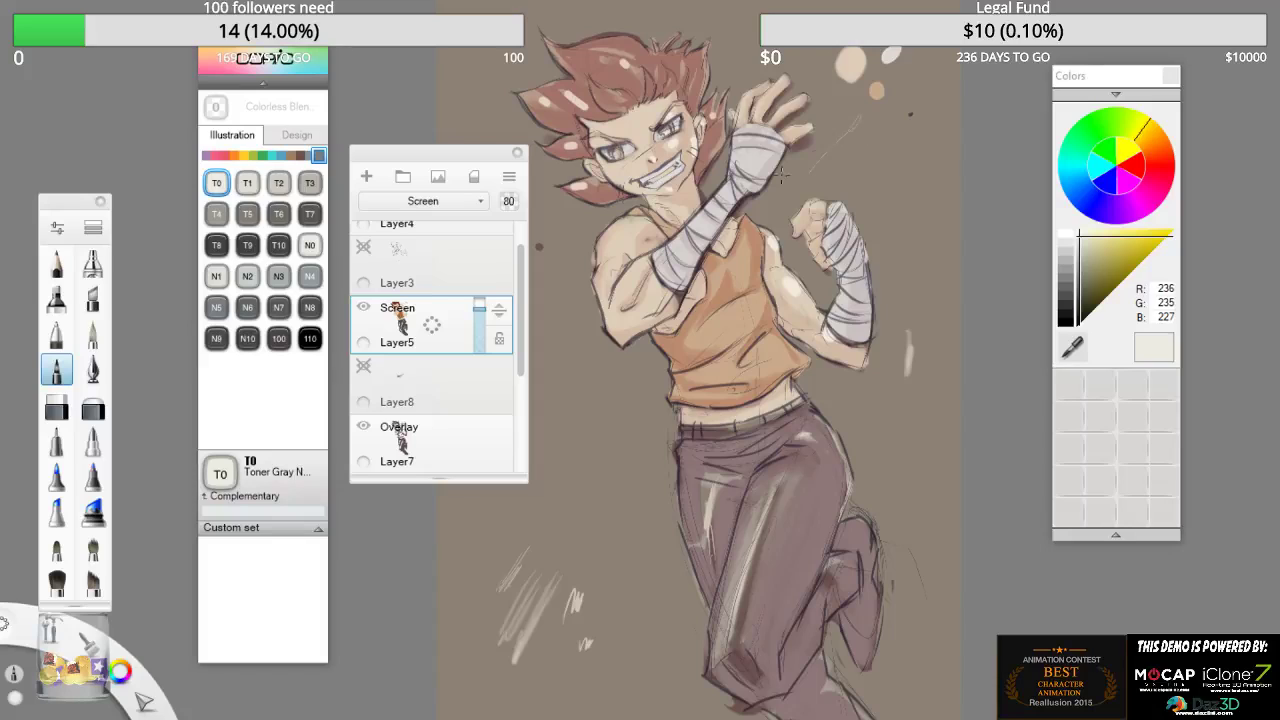
key("bracketright")
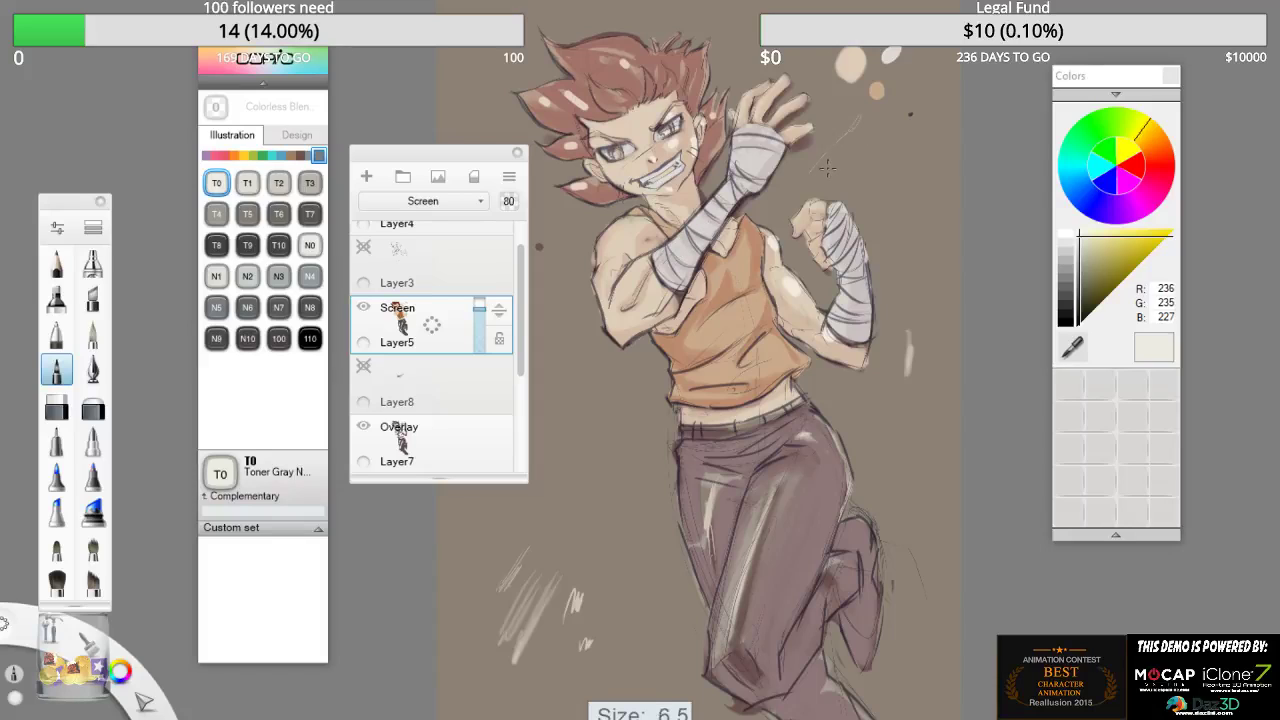
key("bracketright")
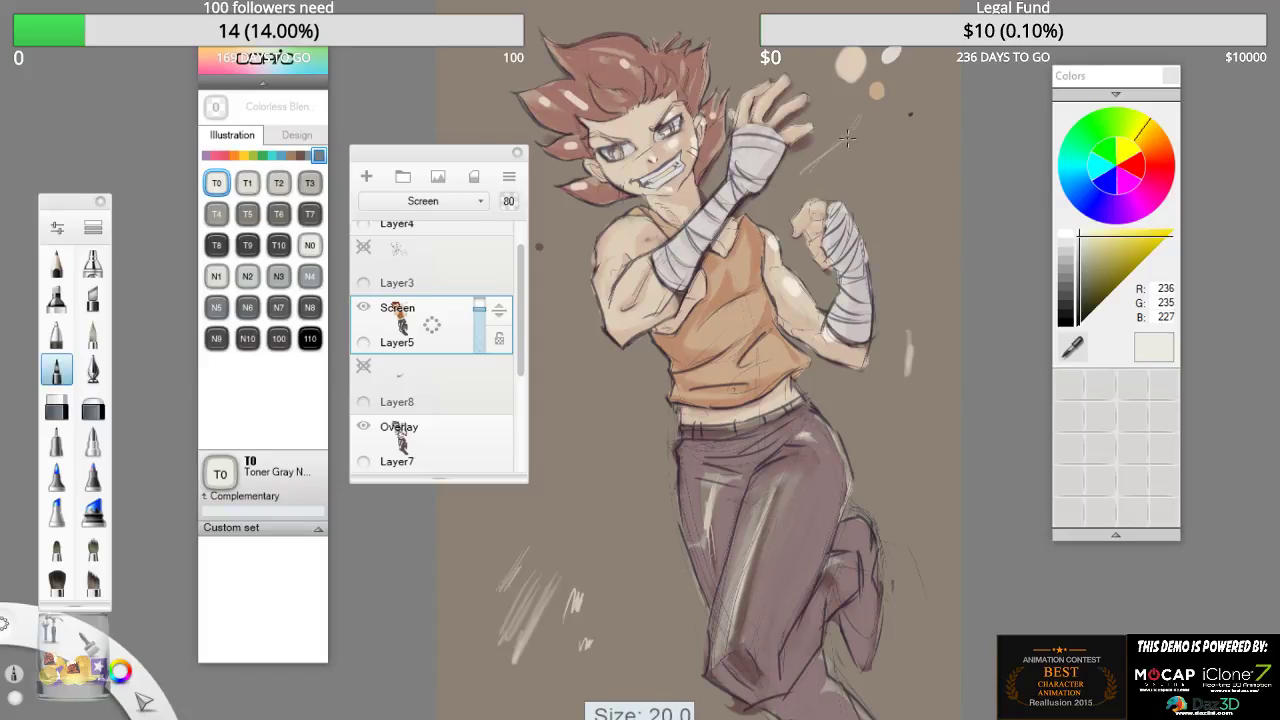
left_click_drag(833, 138, 853, 129)
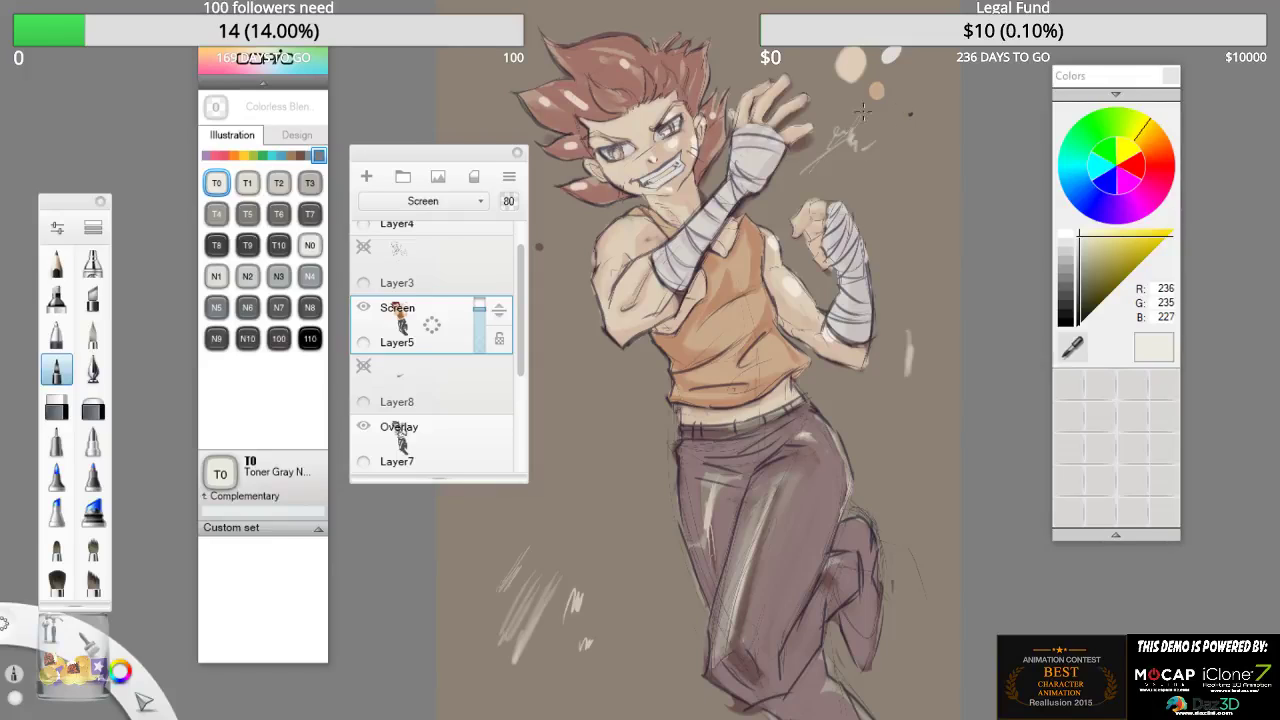
left_click_drag(906, 197, 930, 197)
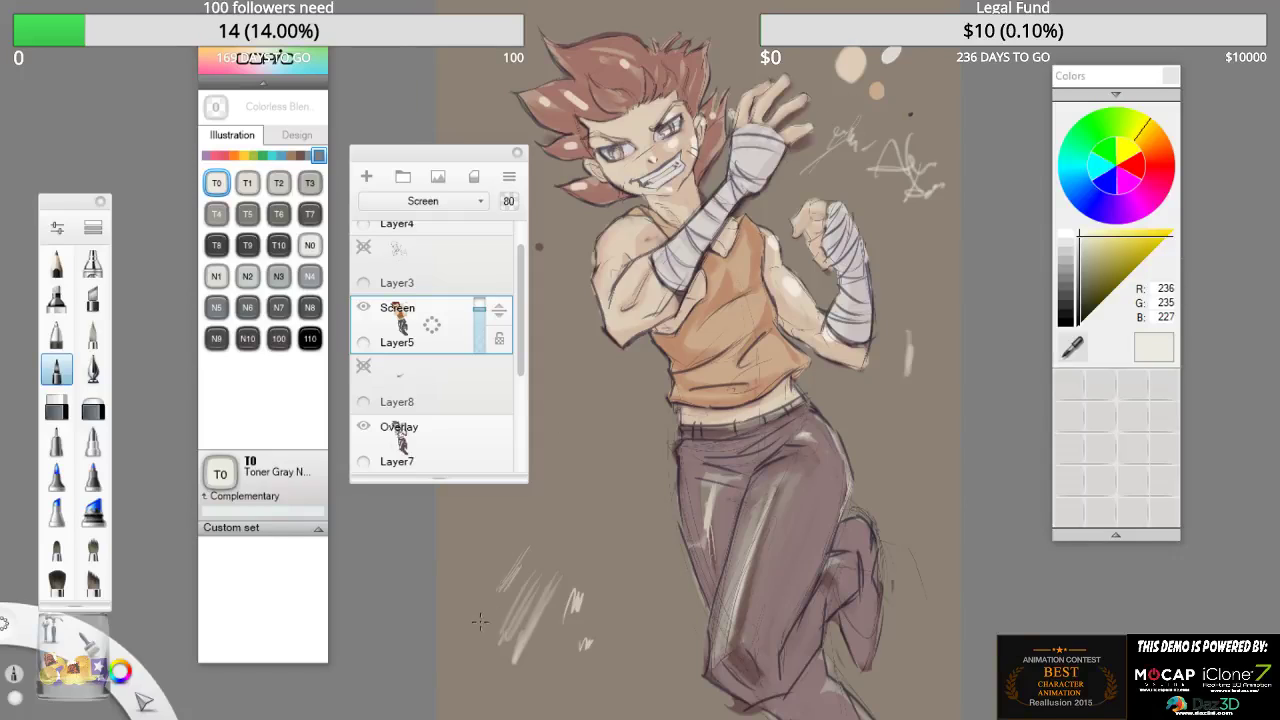
- Add a new layer between Layer3 and Layer5 and choose the dark Copic Toner Gray T8
left_click(422, 282)
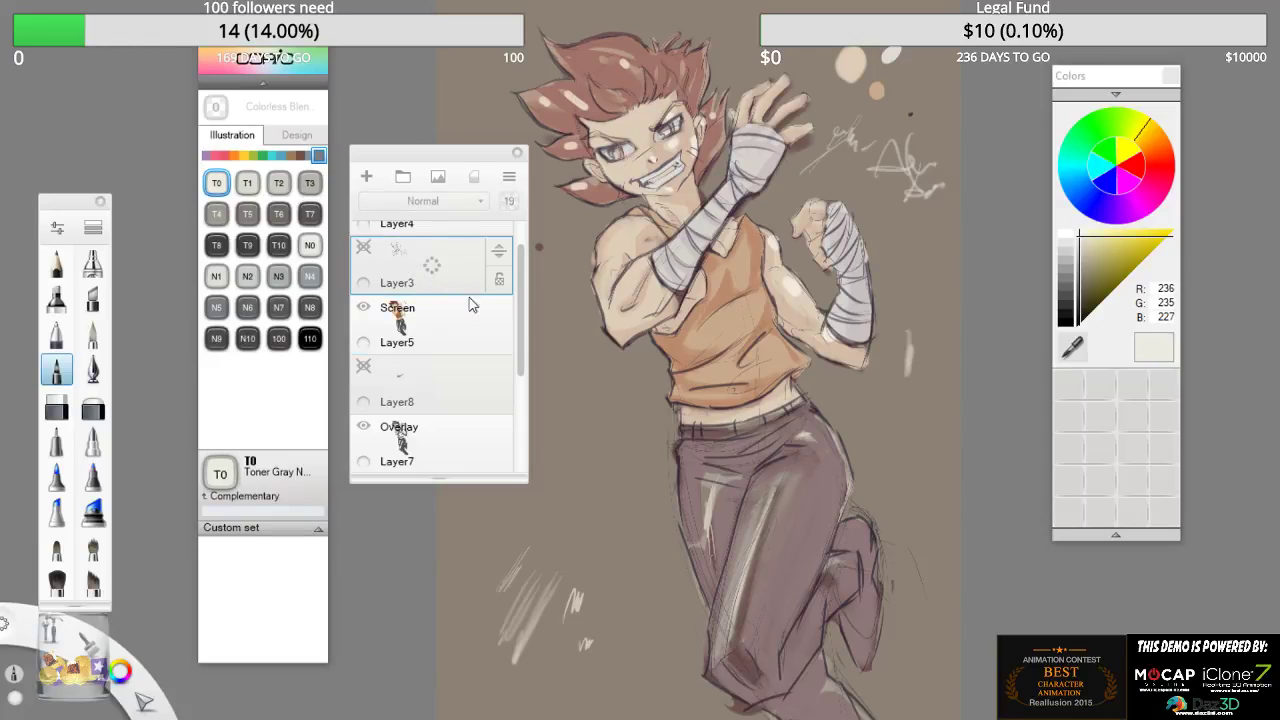
left_click_drag(445, 331, 450, 284)
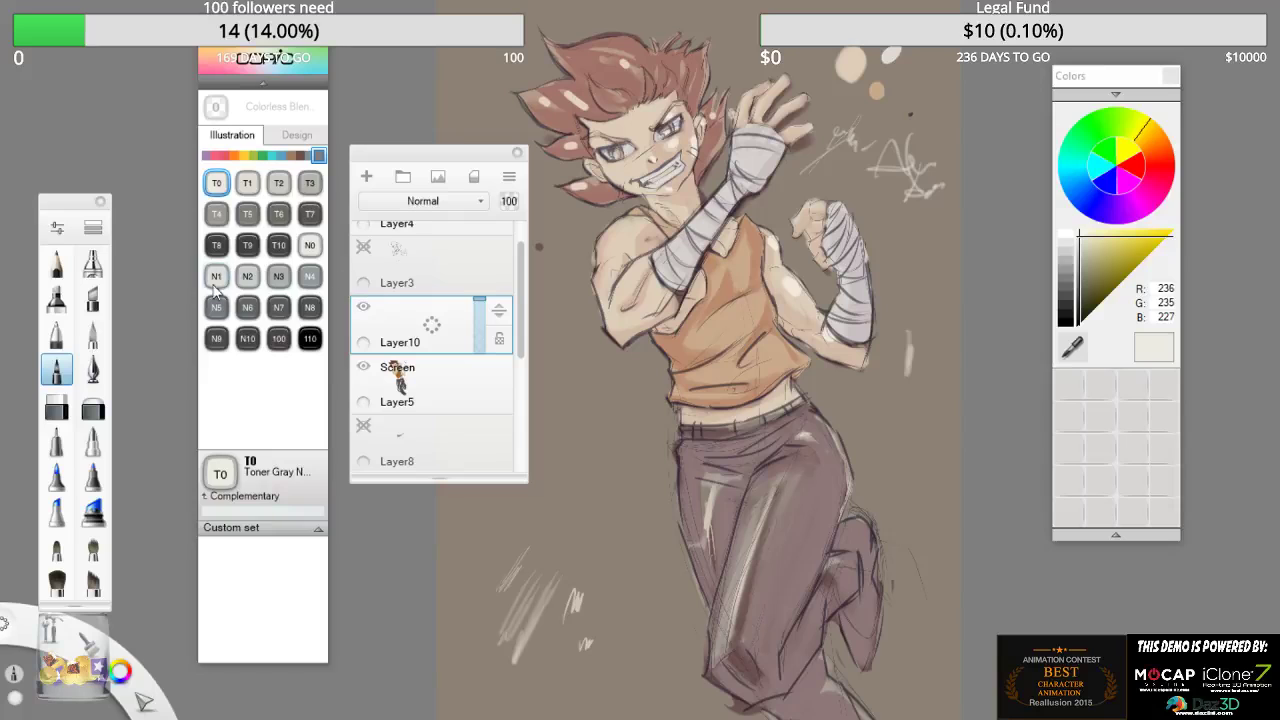
left_click(220, 248)
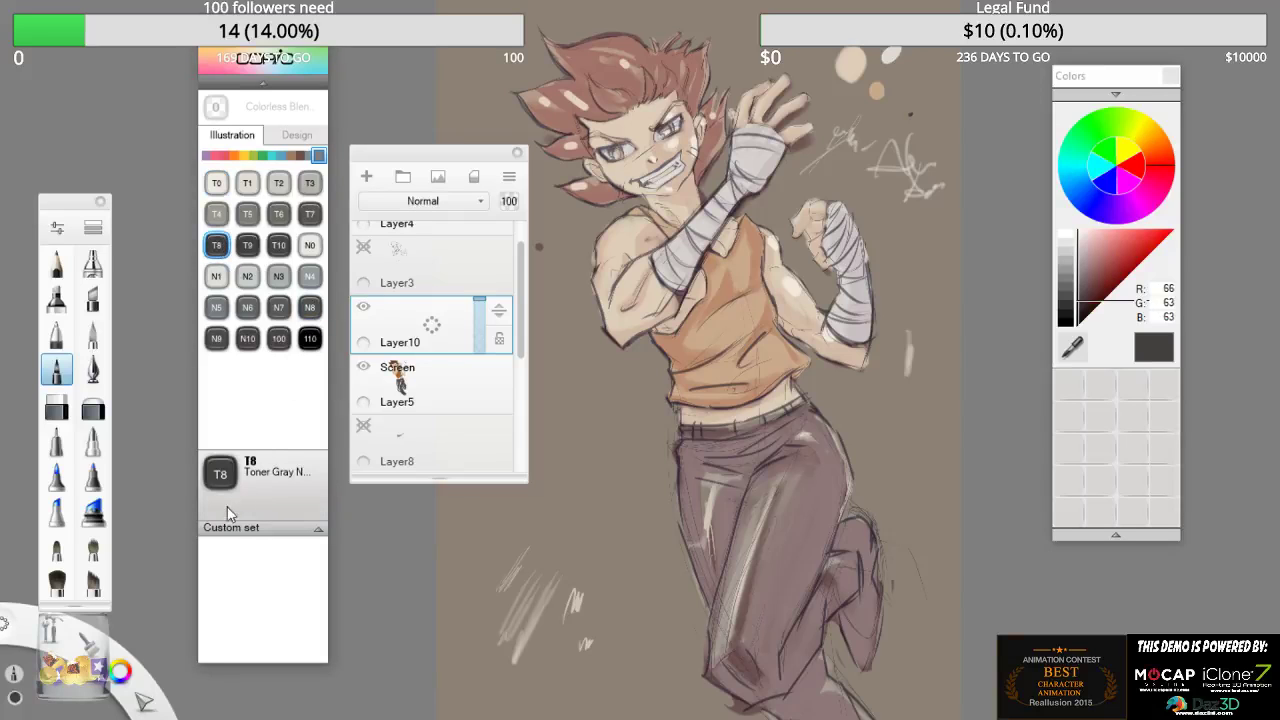
key("space")
mouse_move(541, 106)
left_mouse_down()
mouse_move(485, 142)
mouse_move(520, 118)
left_mouse_up()
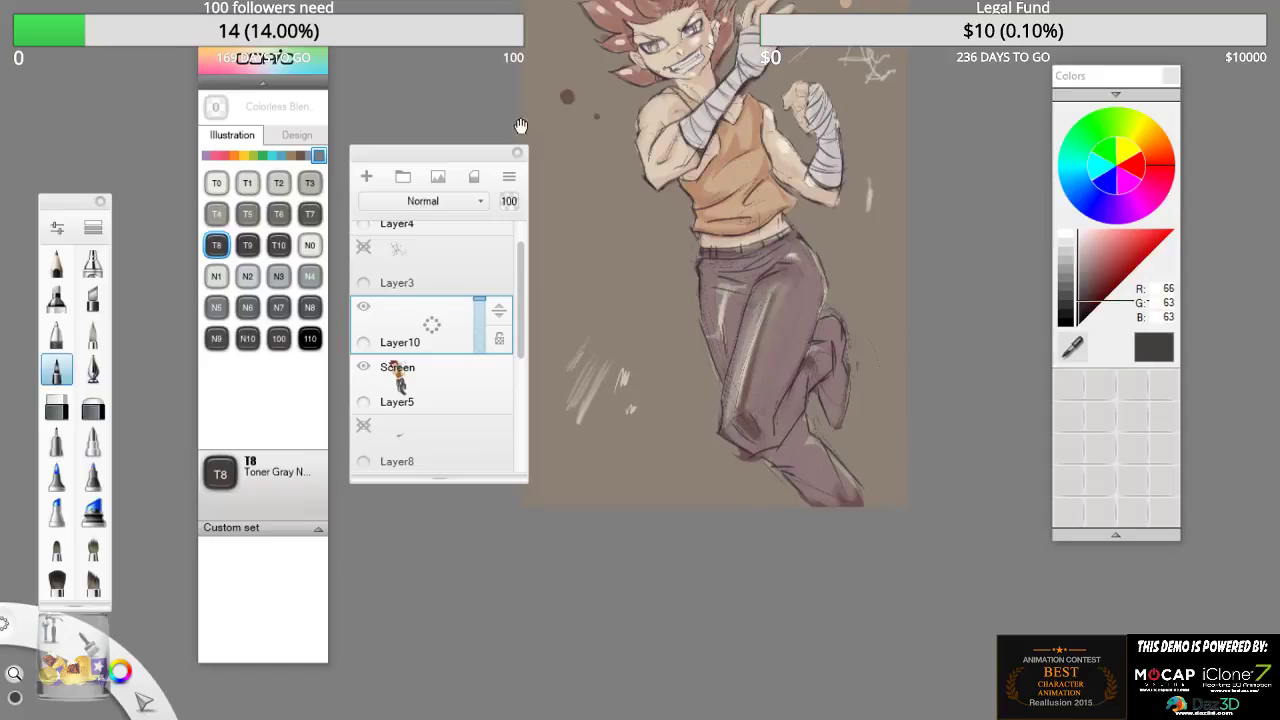
- Paint a solid dark grey patch on the background beside the character's bent arm with a marker brush enlarged to size 80
left_click(59, 299)
mouse_move(560, 80)
left_mouse_down()
mouse_move(568, 120)
mouse_move(580, 80)
mouse_move(595, 115)
left_mouse_up()
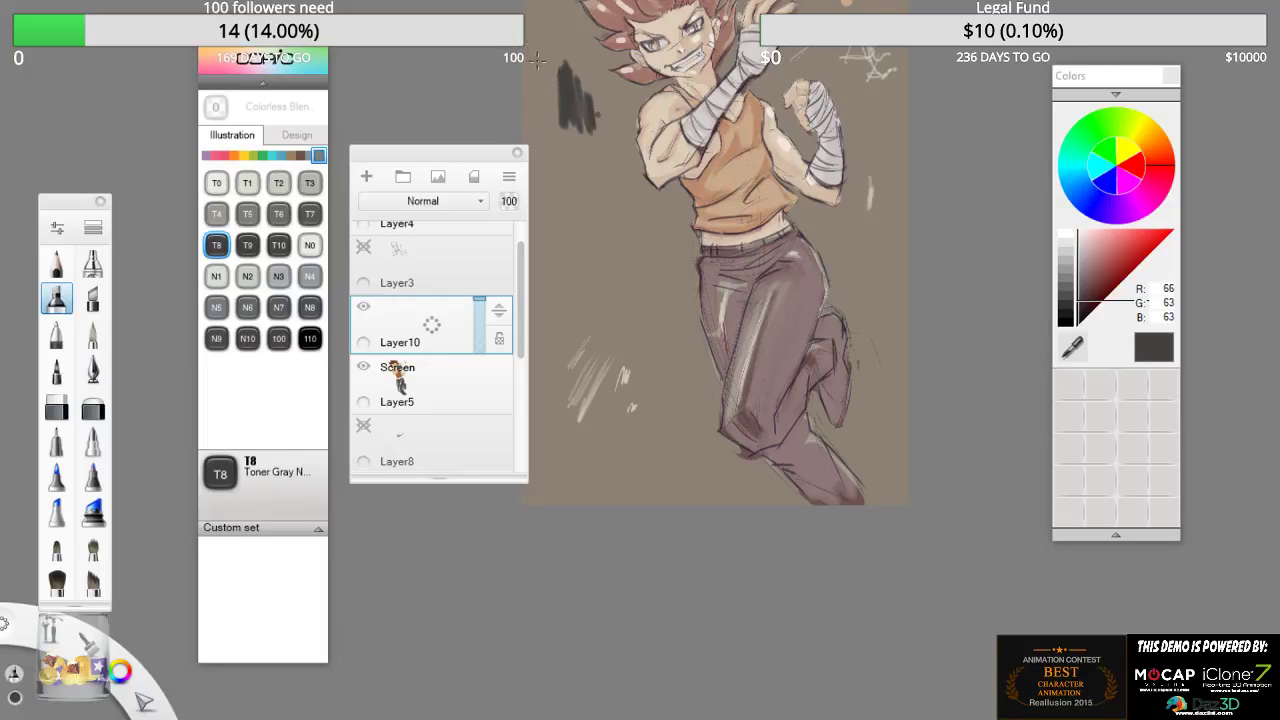
key("[")
key("[")
key("[")
key("[")
key("[")
key("[")
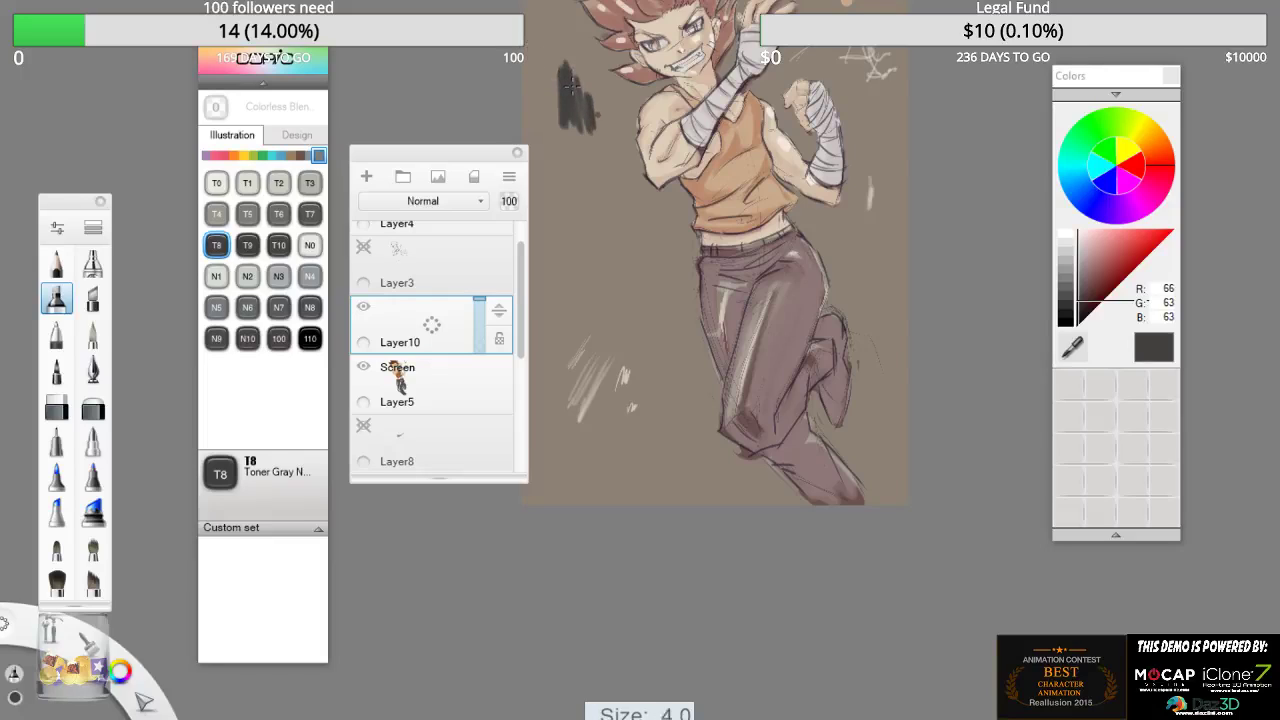
key("]")
key("]")
key("]")
key("]")
key("]")
key("]")
mouse_move(571, 105)
left_mouse_down()
mouse_move(566, 165)
mouse_move(560, 132)
left_mouse_up()
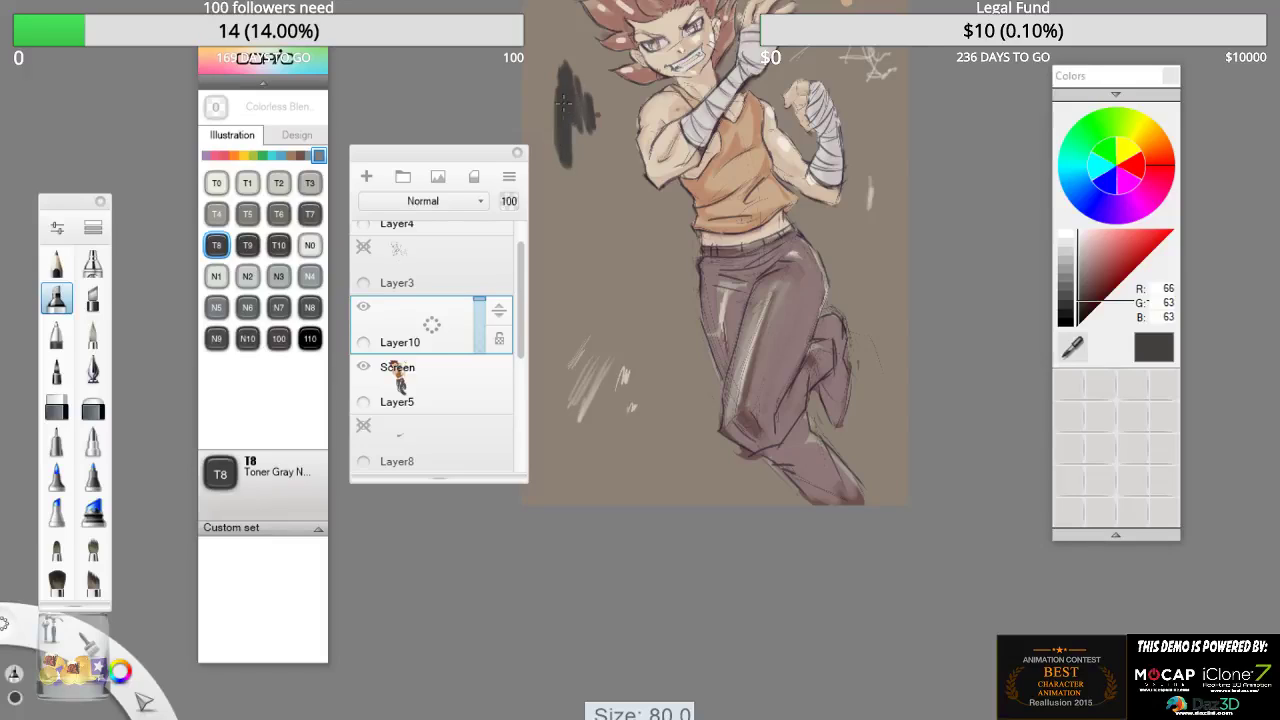
mouse_move(567, 120)
left_mouse_down()
mouse_move(577, 208)
mouse_move(613, 234)
mouse_move(569, 89)
mouse_move(556, 200)
mouse_move(606, 112)
mouse_move(612, 130)
mouse_move(586, 123)
left_mouse_up()
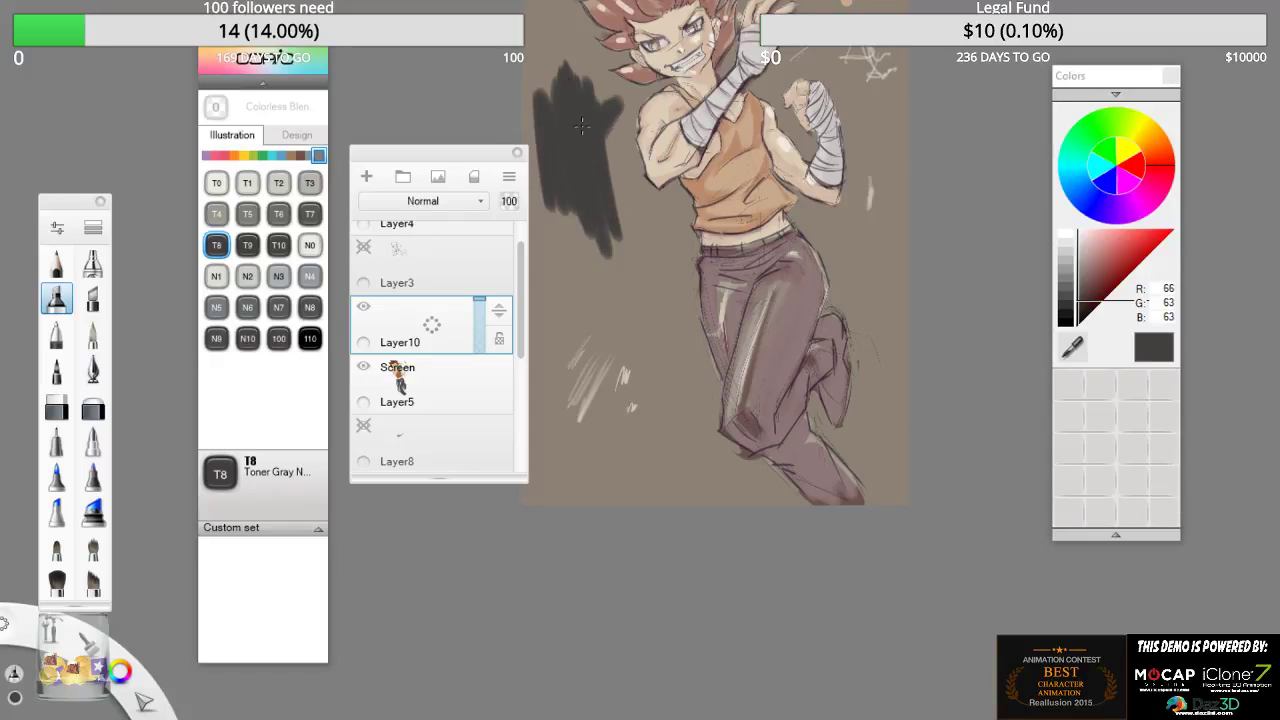
- Extend the dark grey patch on Layer10 down the background beside the character's arm and legs with long marker strokes
key("bracketright")
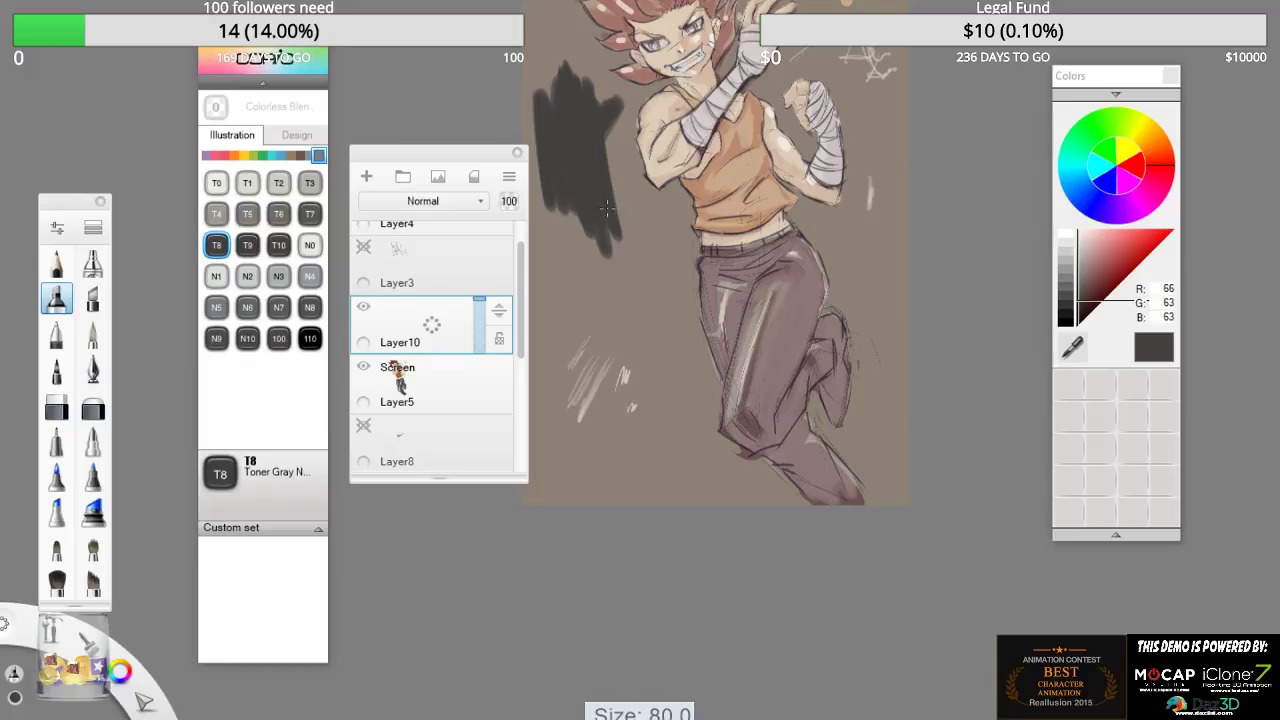
left_click_drag(471, 163, 419, 179)
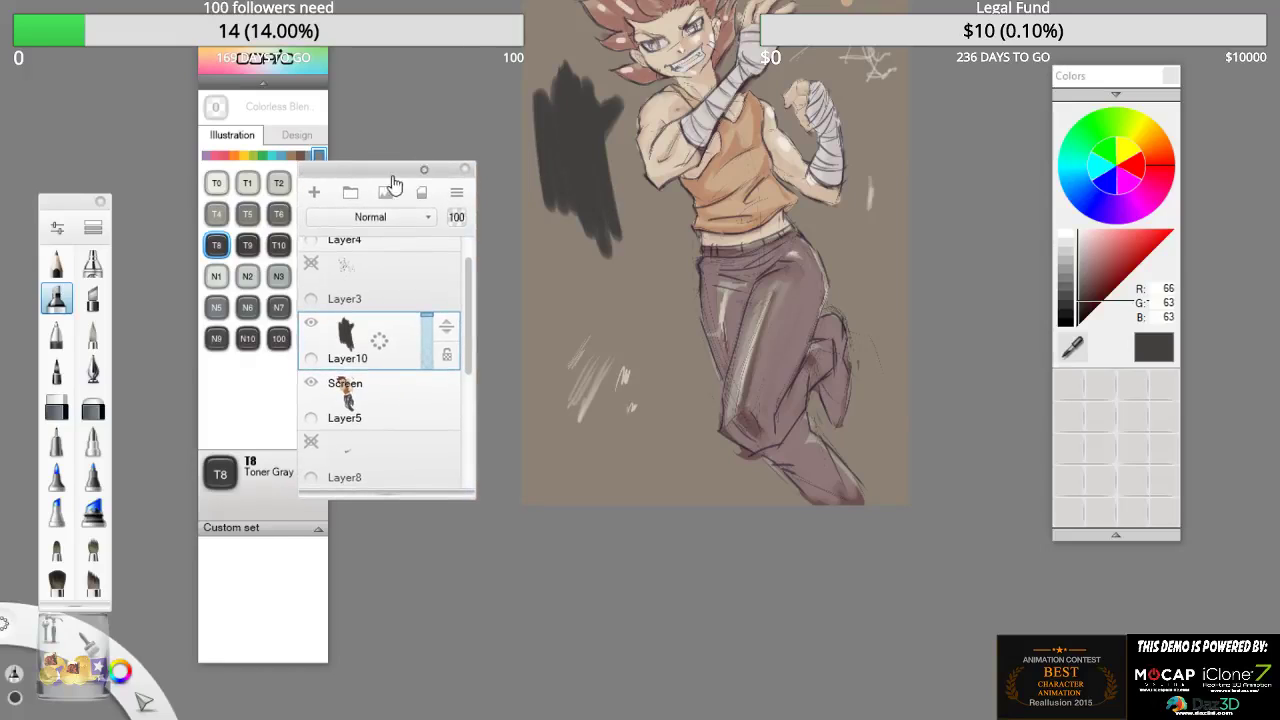
mouse_move(540, 165)
left_mouse_down()
mouse_move(530, 210)
mouse_move(550, 62)
mouse_move(528, 212)
mouse_move(548, 266)
mouse_move(595, 245)
mouse_move(630, 190)
mouse_move(600, 330)
mouse_move(545, 370)
left_mouse_up()
mouse_move(540, 250)
left_mouse_down()
mouse_move(528, 410)
mouse_move(545, 430)
mouse_move(553, 385)
left_mouse_up()
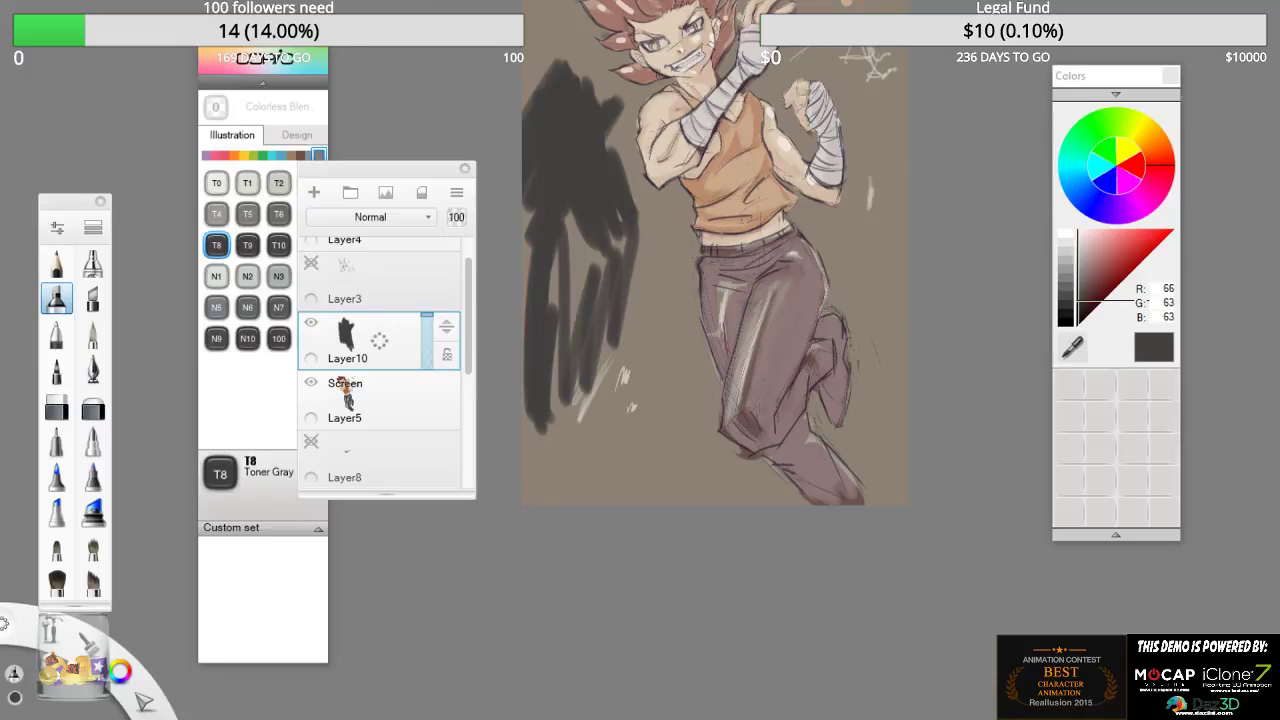
key("l")
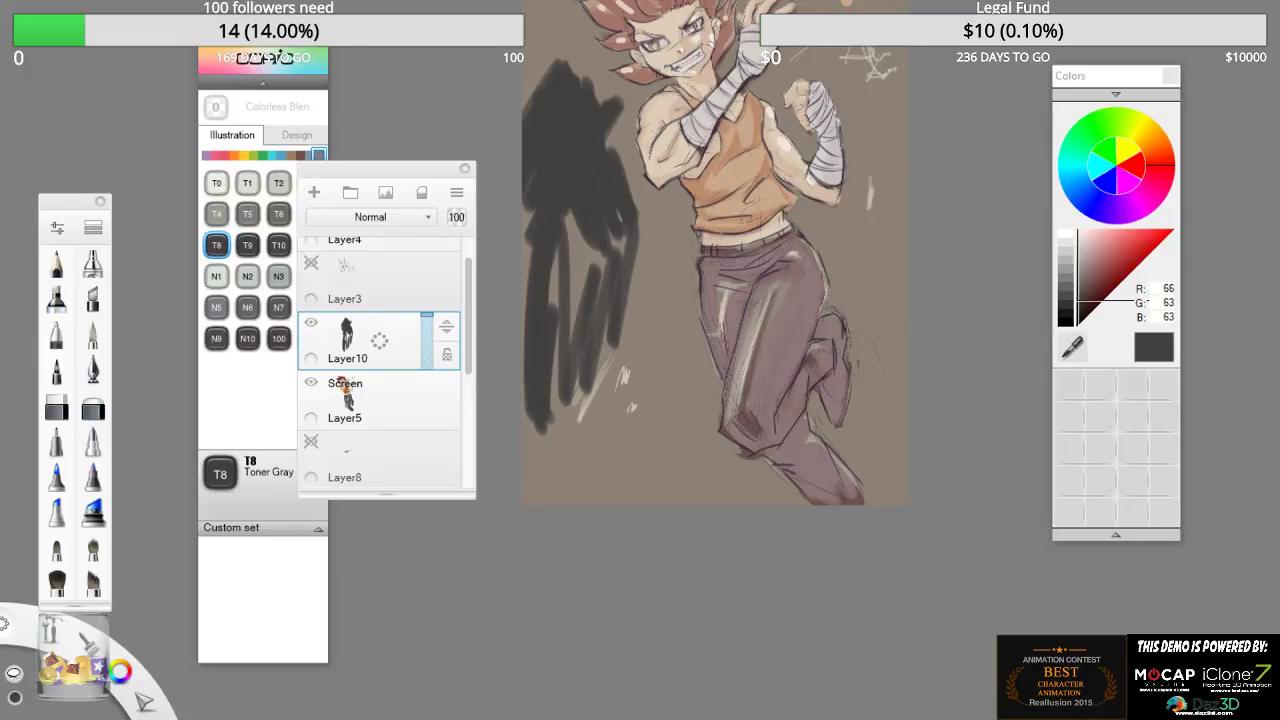
key("Escape")
key("l")
key("e")
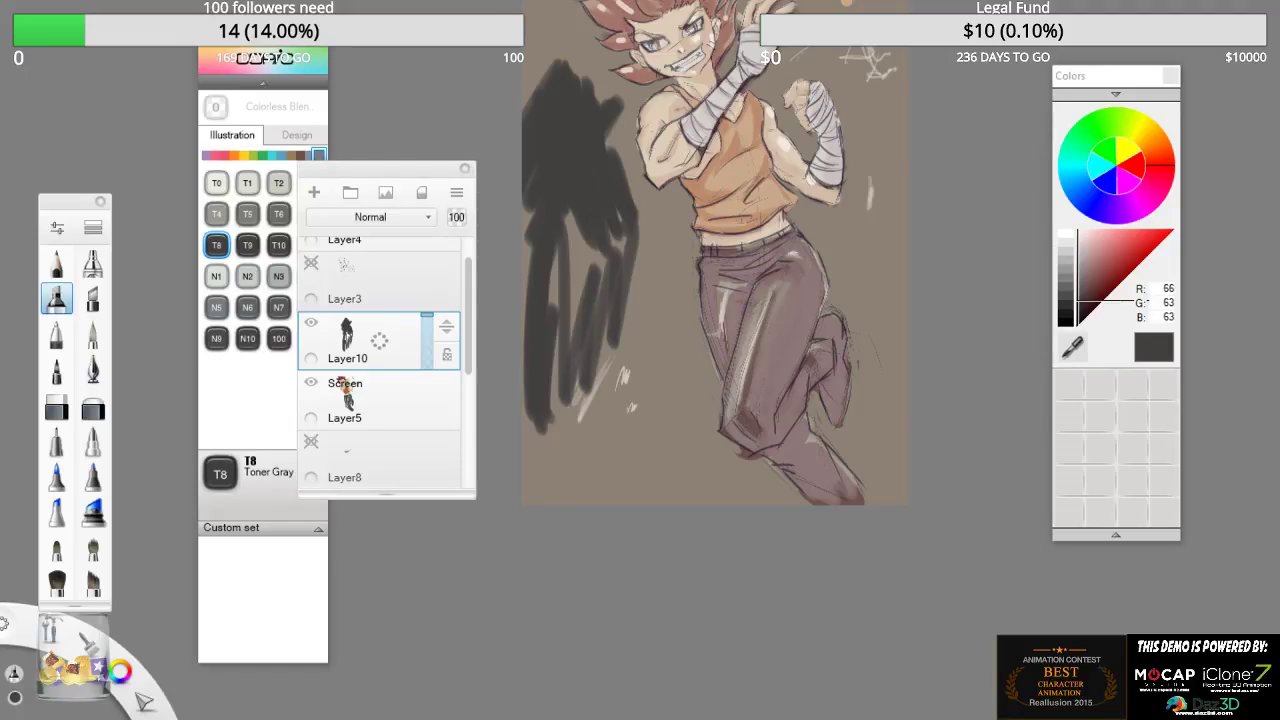
key("e")
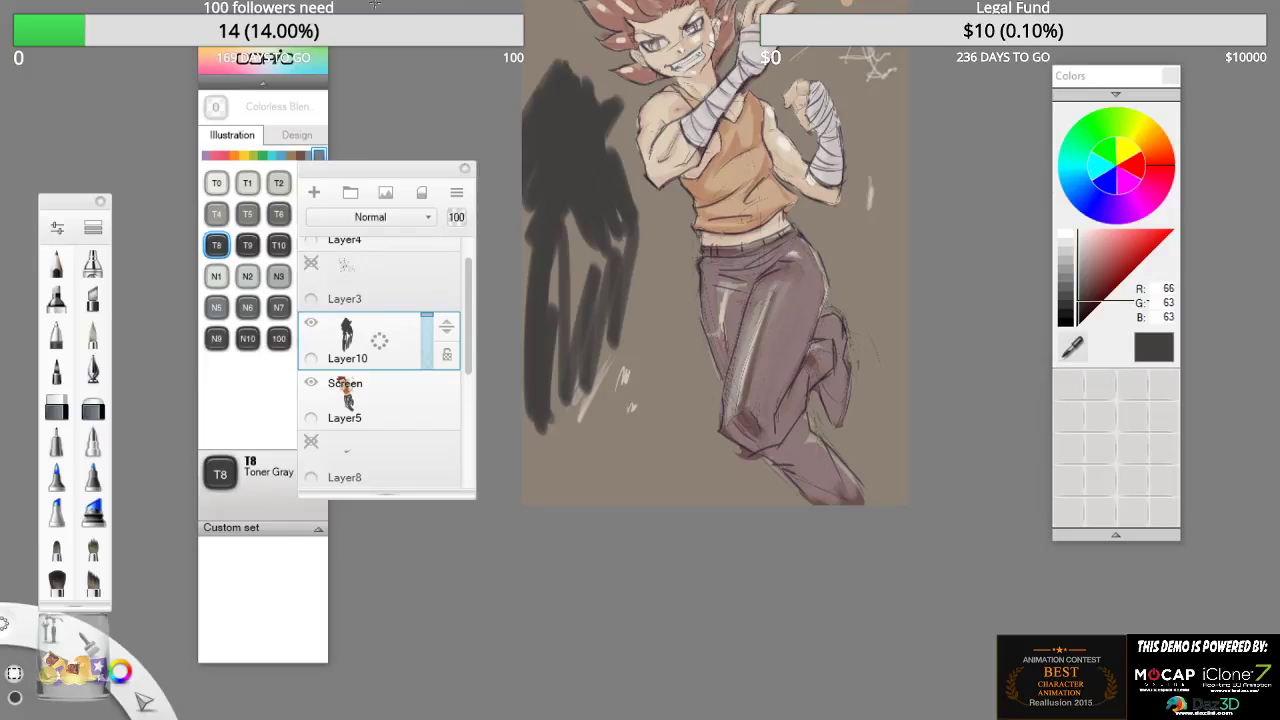
key("e")
key("e")
key("l")
key("l")
key("l")
key("l")
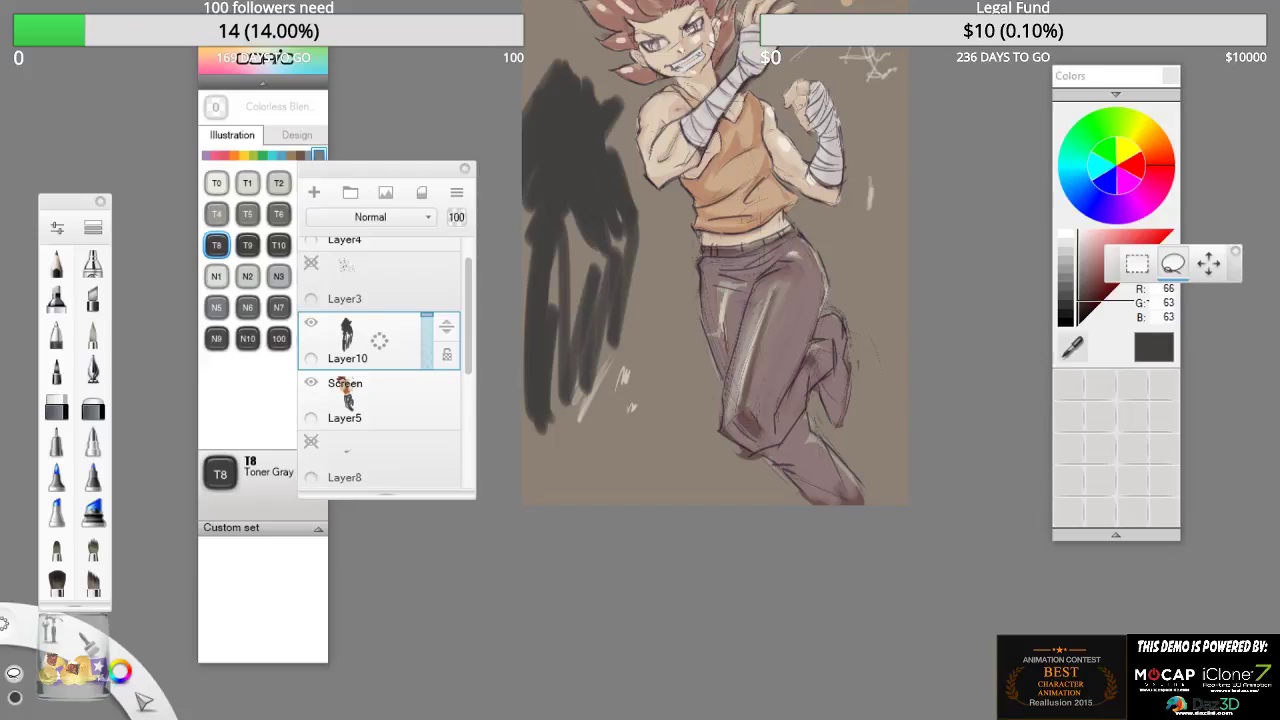
key("l")
key("l")
key("v")
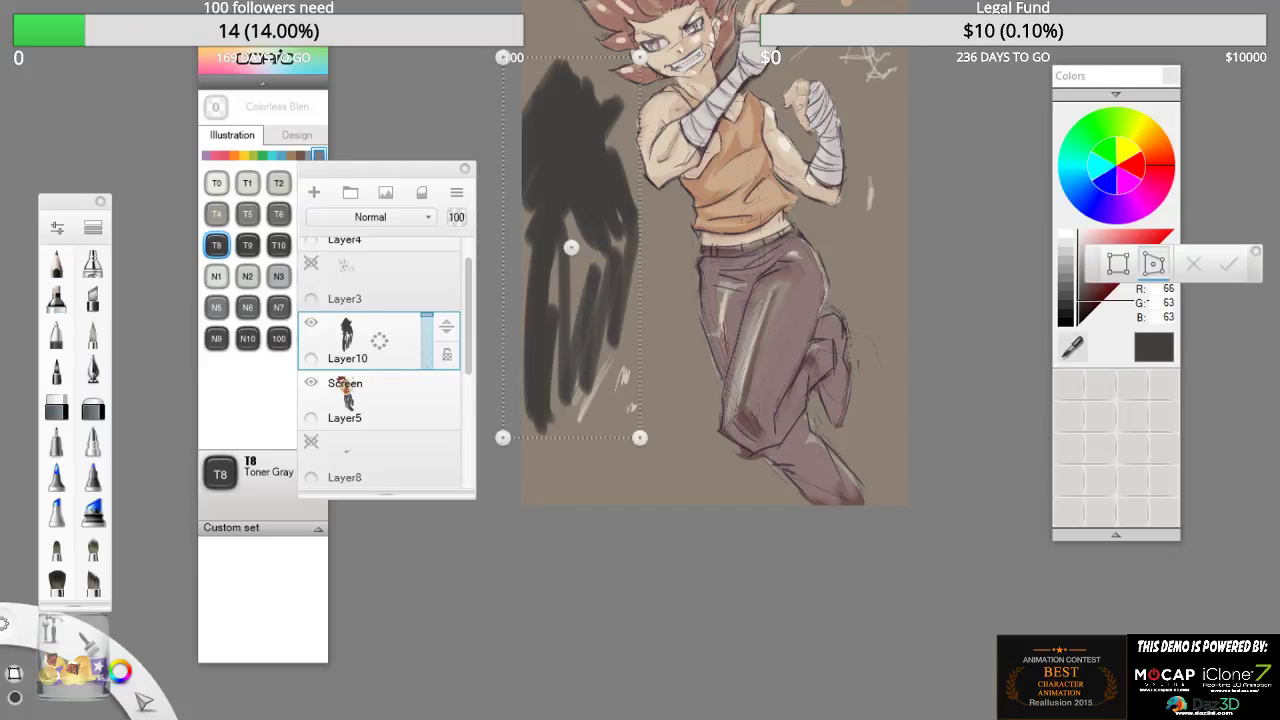
key("v")
- Fill a rectangular selection over the canvas half behind the character's bent arm with Toner Gray T8 and deselect it
key("m")
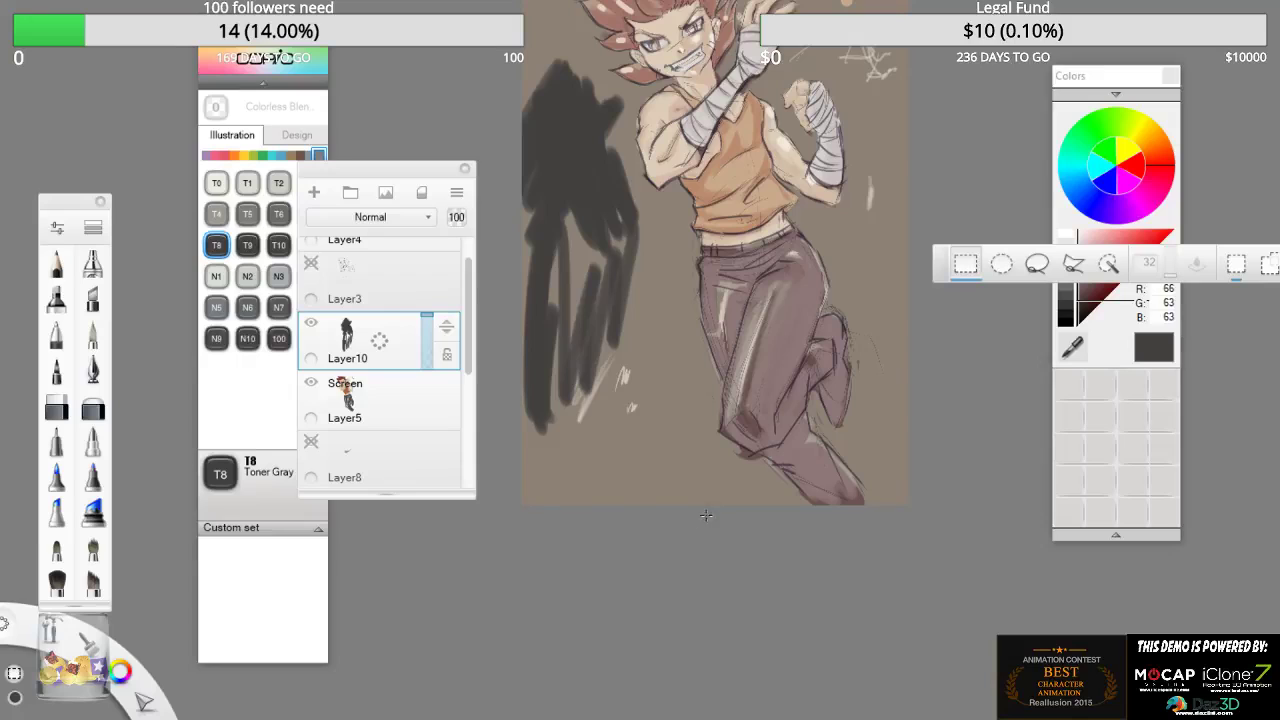
left_click_drag(518, 510, 748, 2)
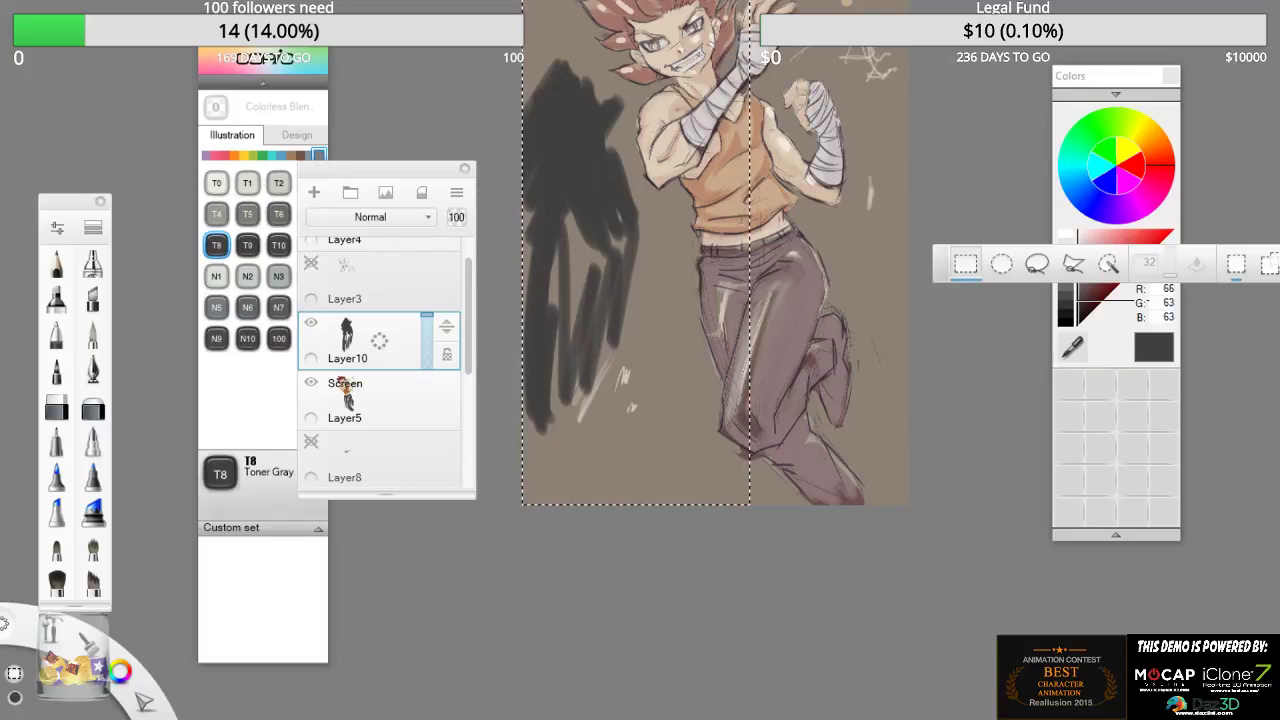
left_click_drag(1278, 400, 261, 558)
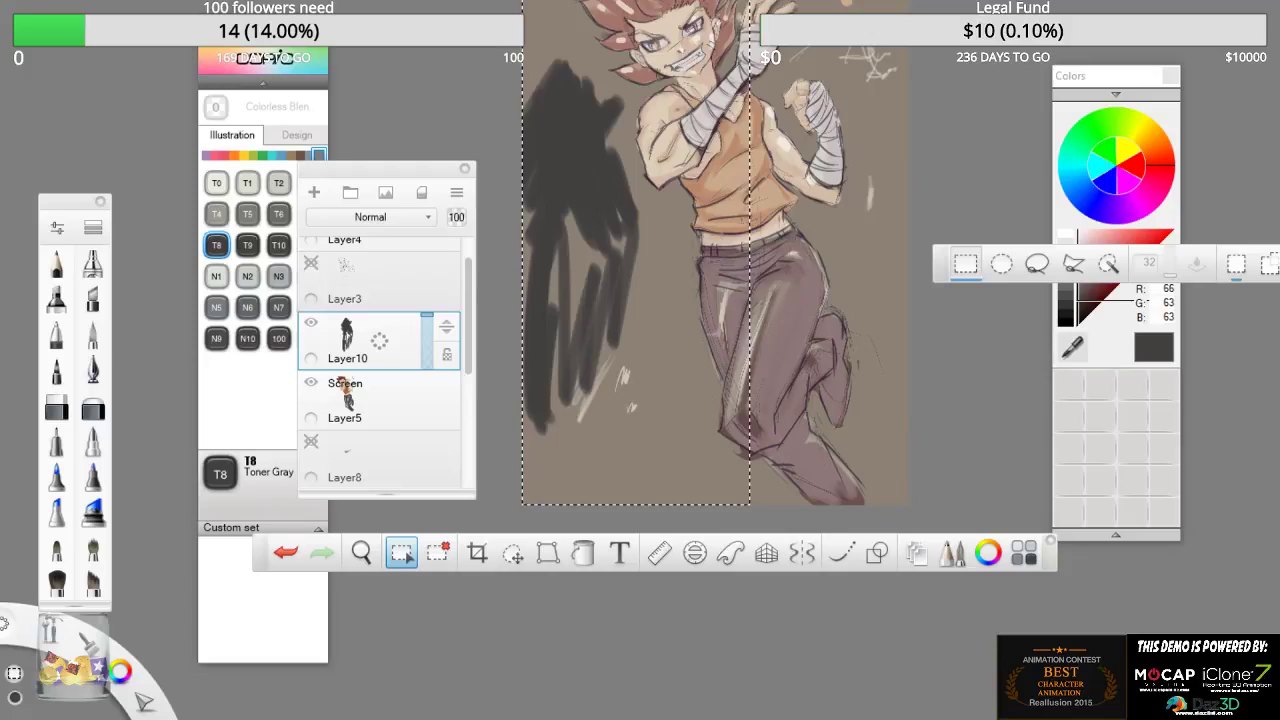
left_click(583, 553)
left_click(619, 134)
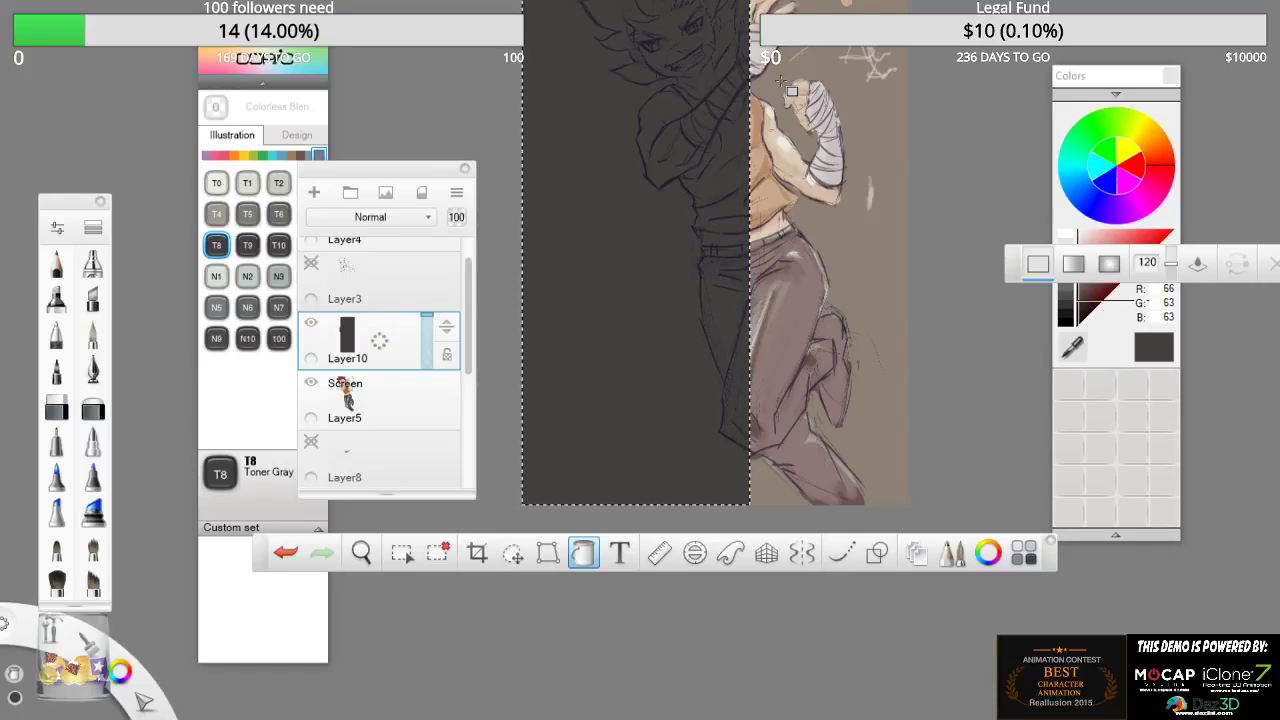
key("ctrl+d")
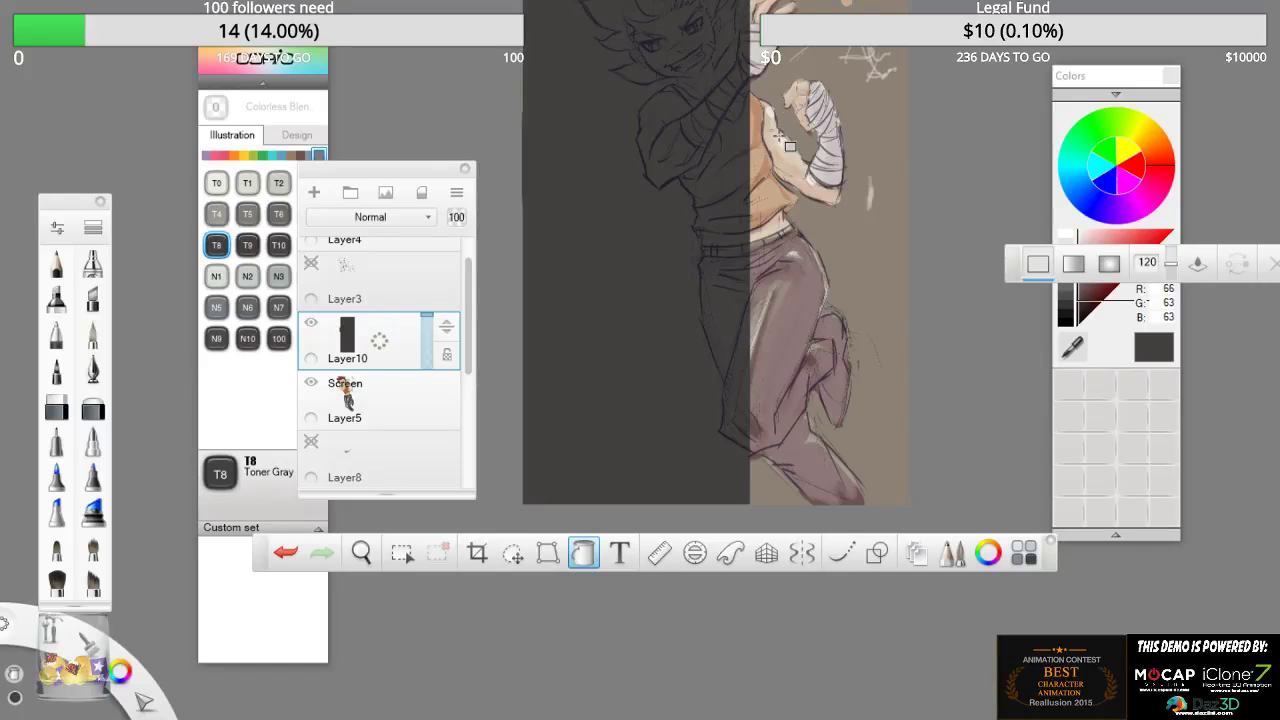
- Undo the deselection, the dark grey fill and the rectangular selection on Layer10
key("space")
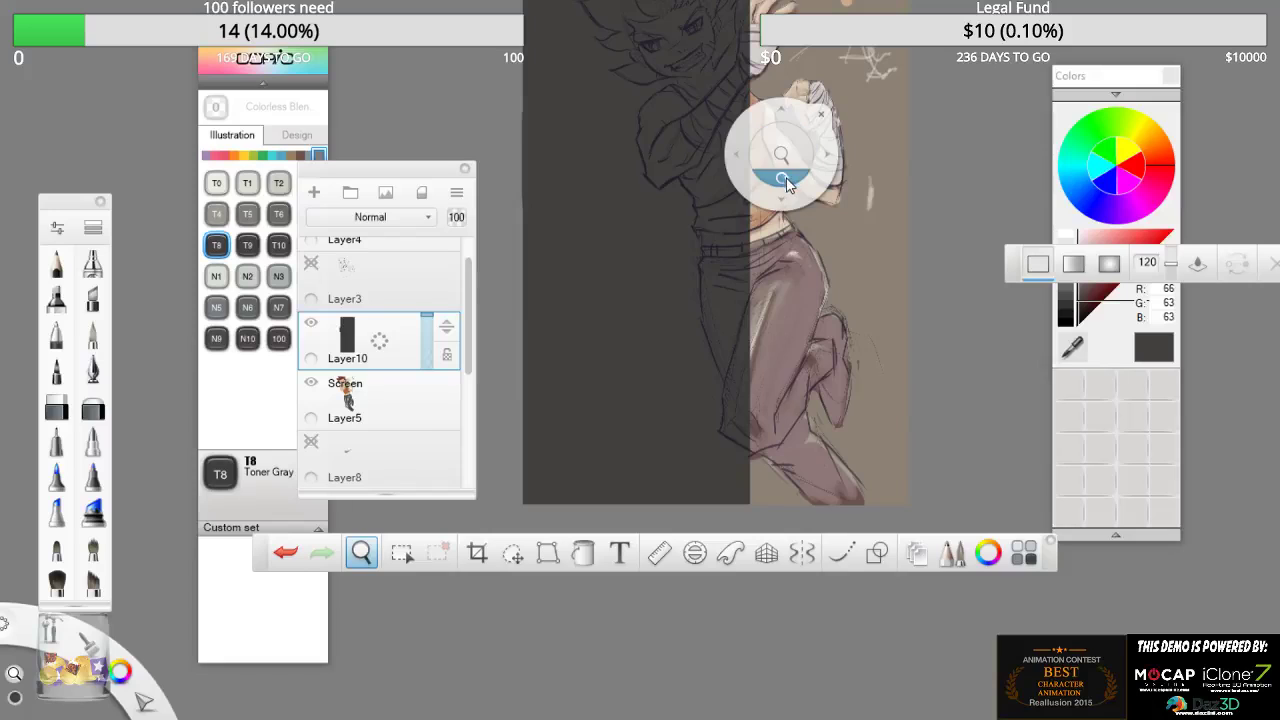
mouse_move(785, 155)
left_mouse_down()
mouse_move(792, 310)
mouse_move(792, 280)
mouse_move(788, 296)
left_mouse_up()
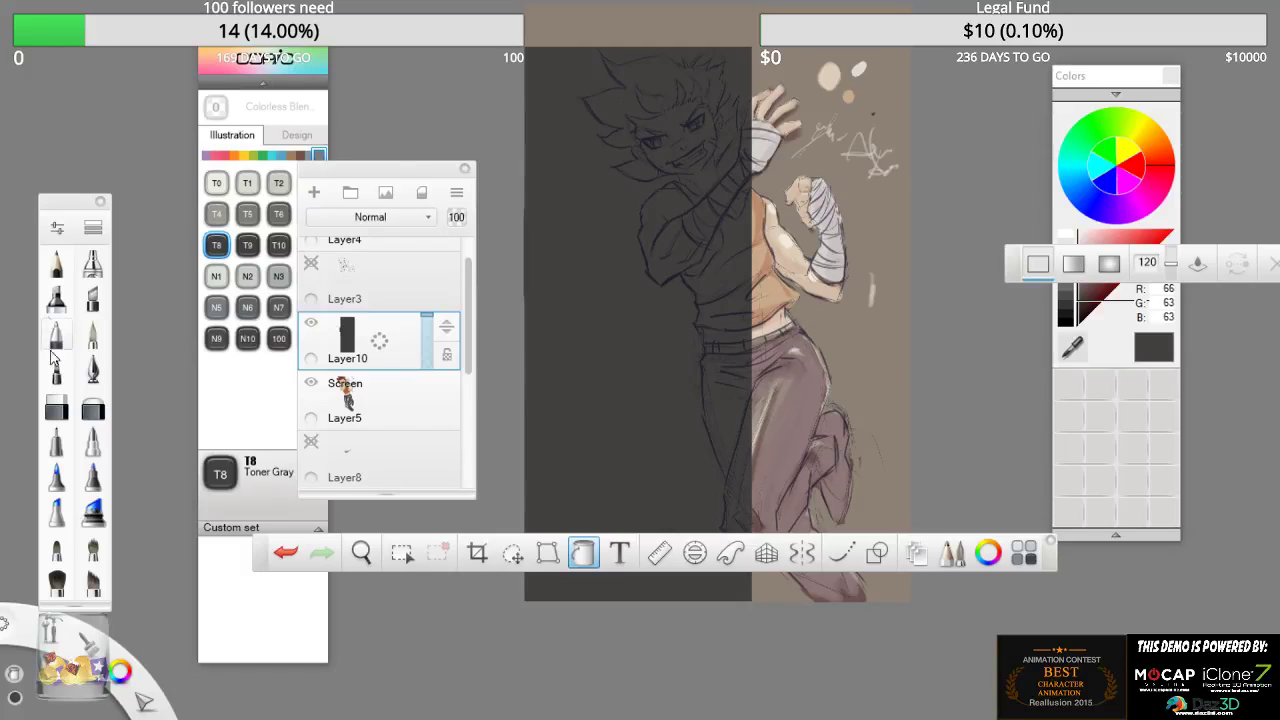
key("ctrl+z")
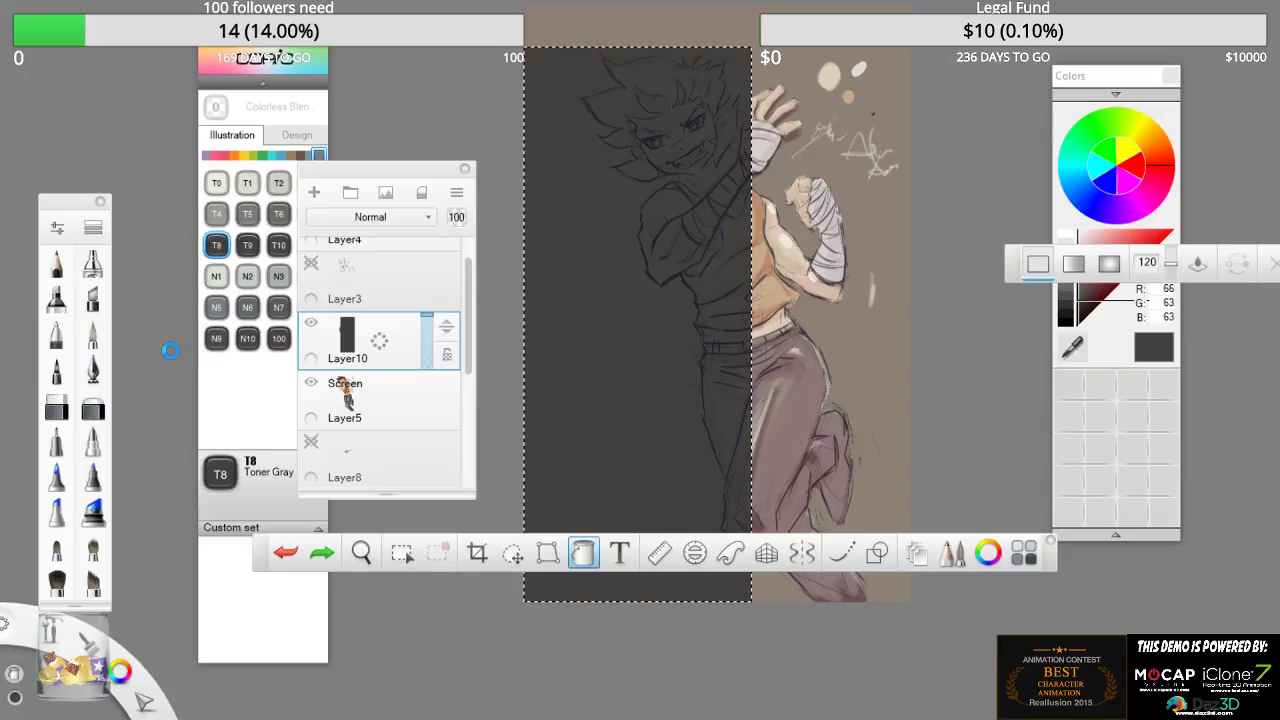
key("ctrl+z")
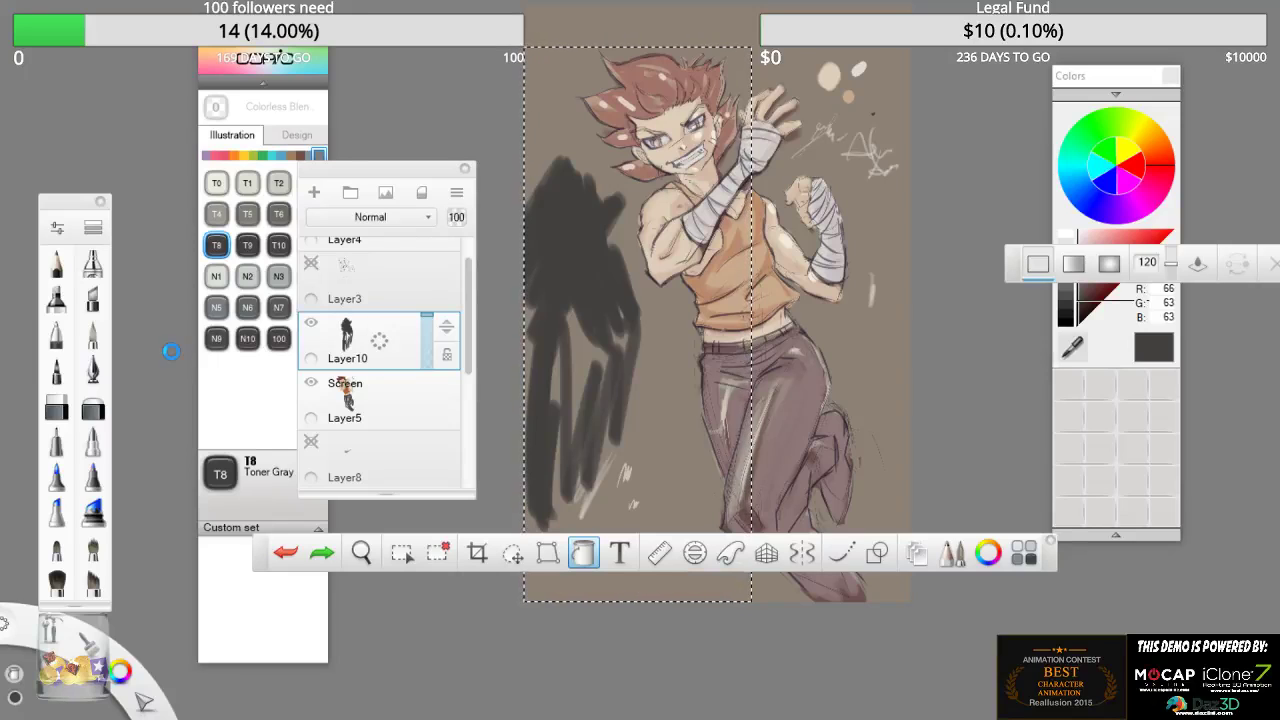
key("ctrl+z")
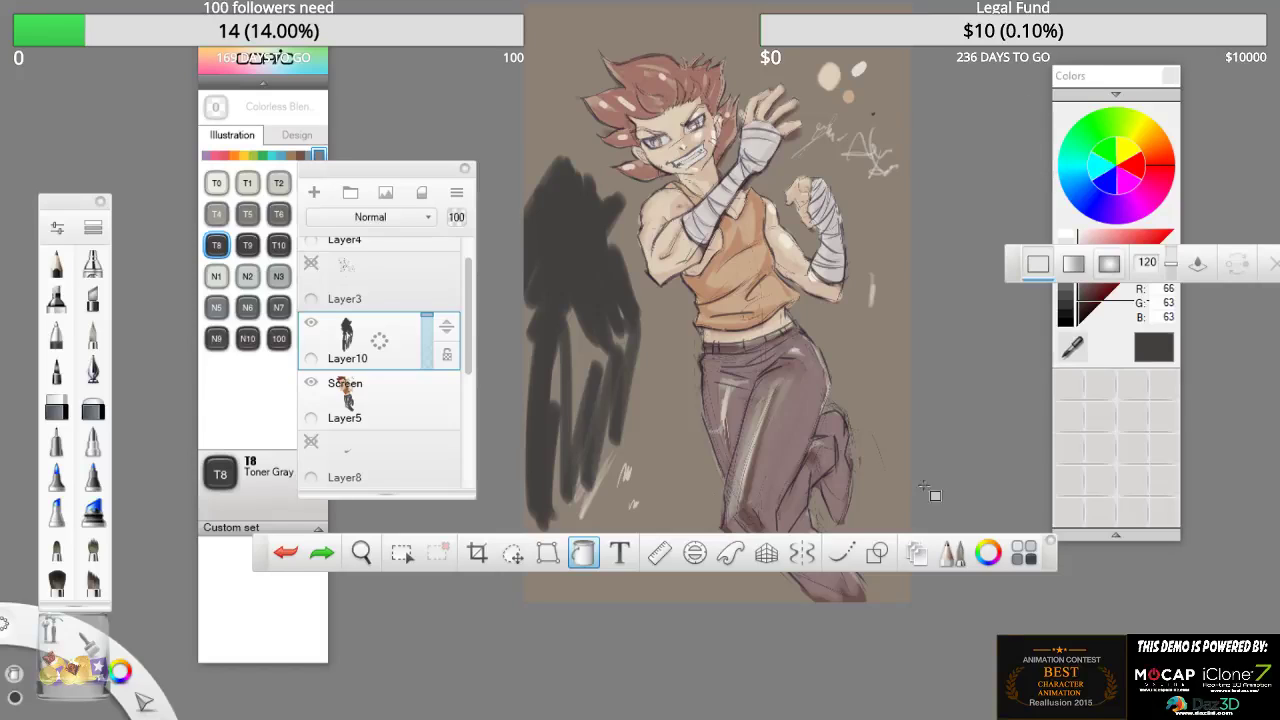
- Try to flood-fill a full-height rectangle marked with the quick selection transform tool over the canvas side with the grey strokes
mouse_move(1010, 268)
left_mouse_down()
mouse_move(327, 226)
mouse_move(347, 192)
mouse_move(376, 188)
left_mouse_up()
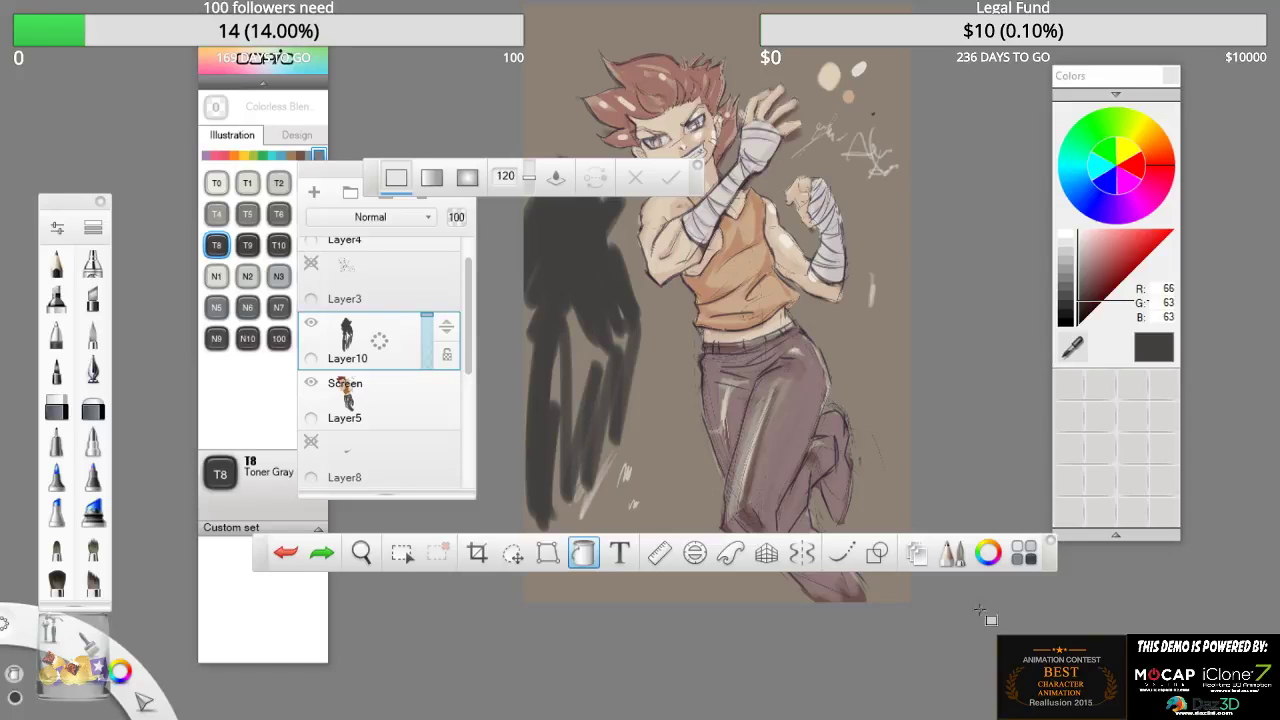
left_click(513, 555)
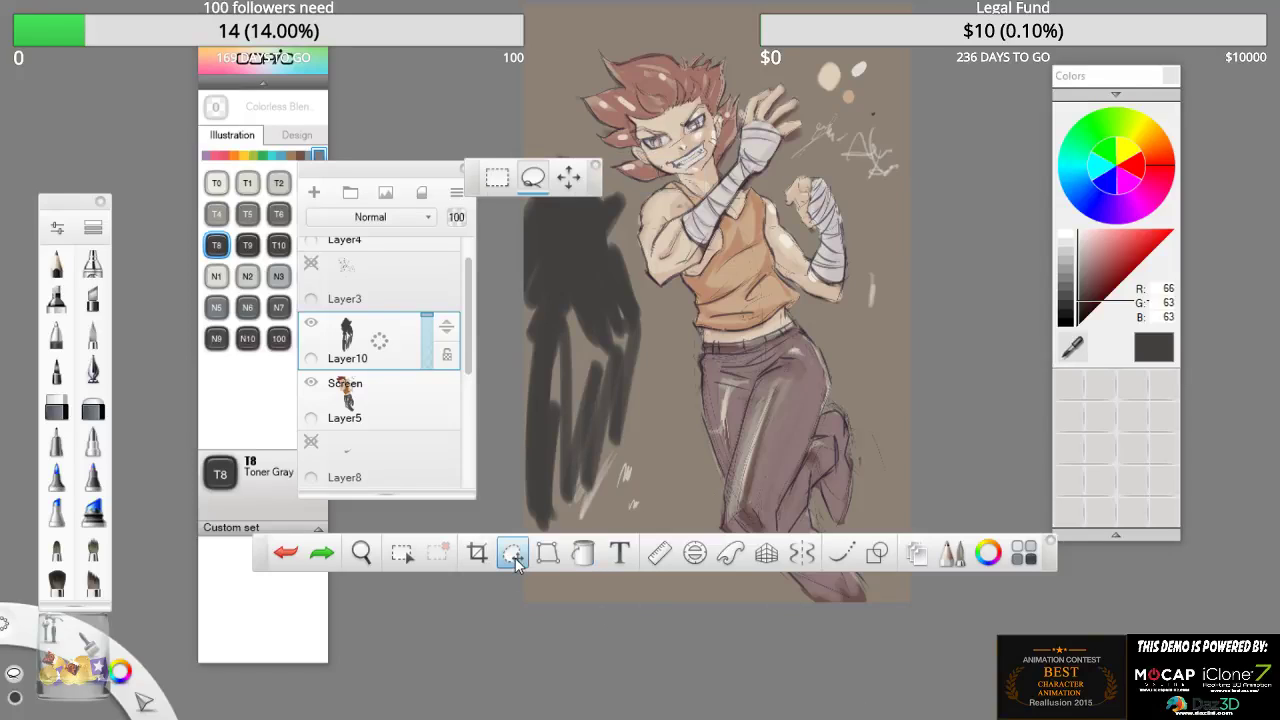
left_click(498, 182)
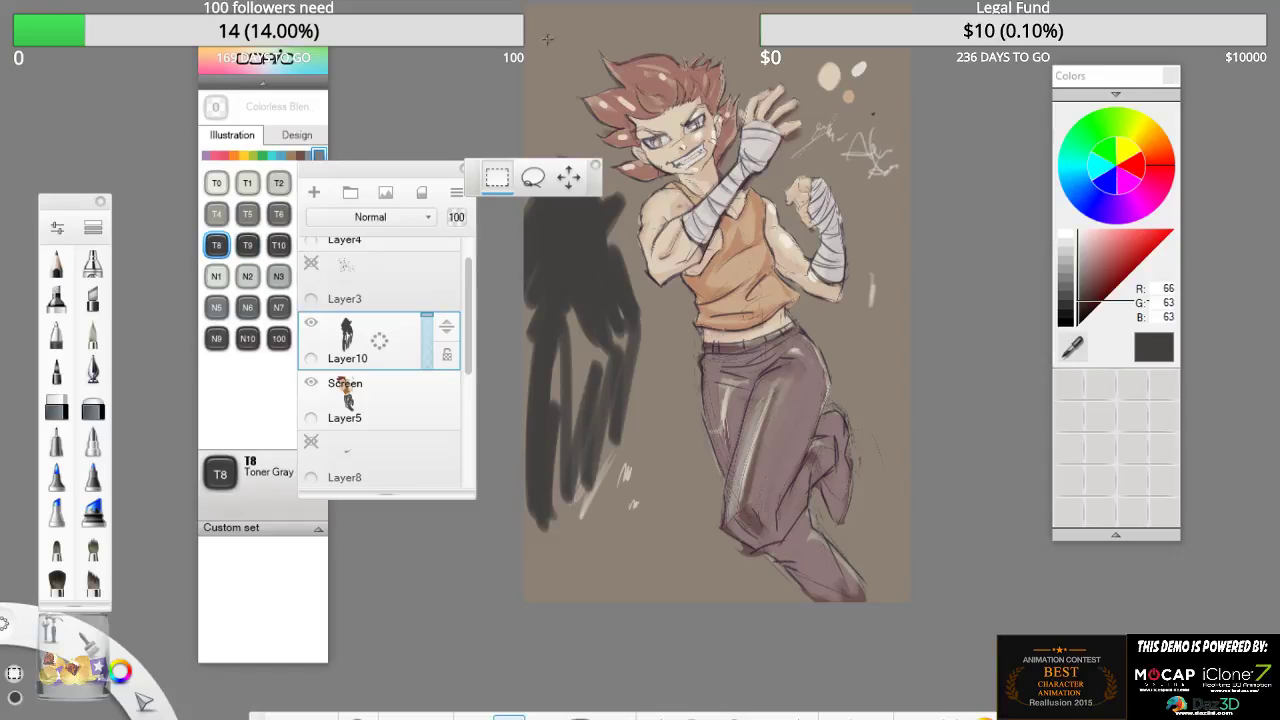
left_click_drag(521, 4, 732, 628)
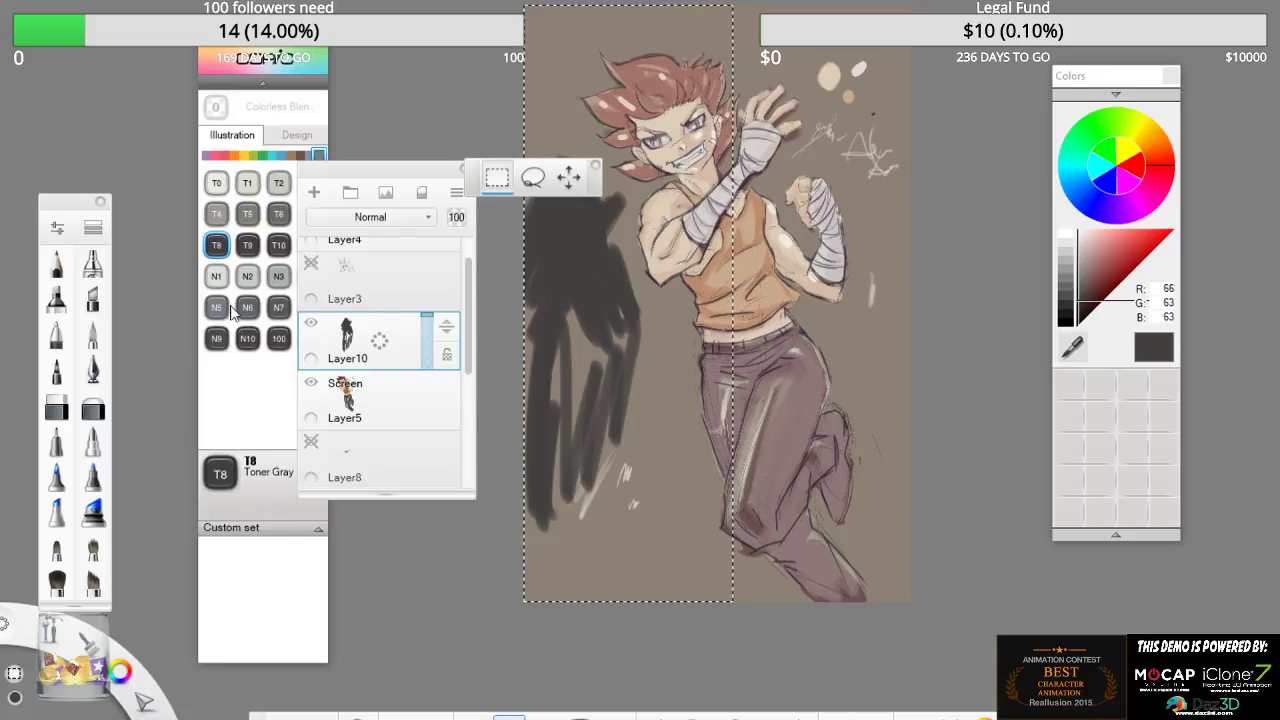
key("v")
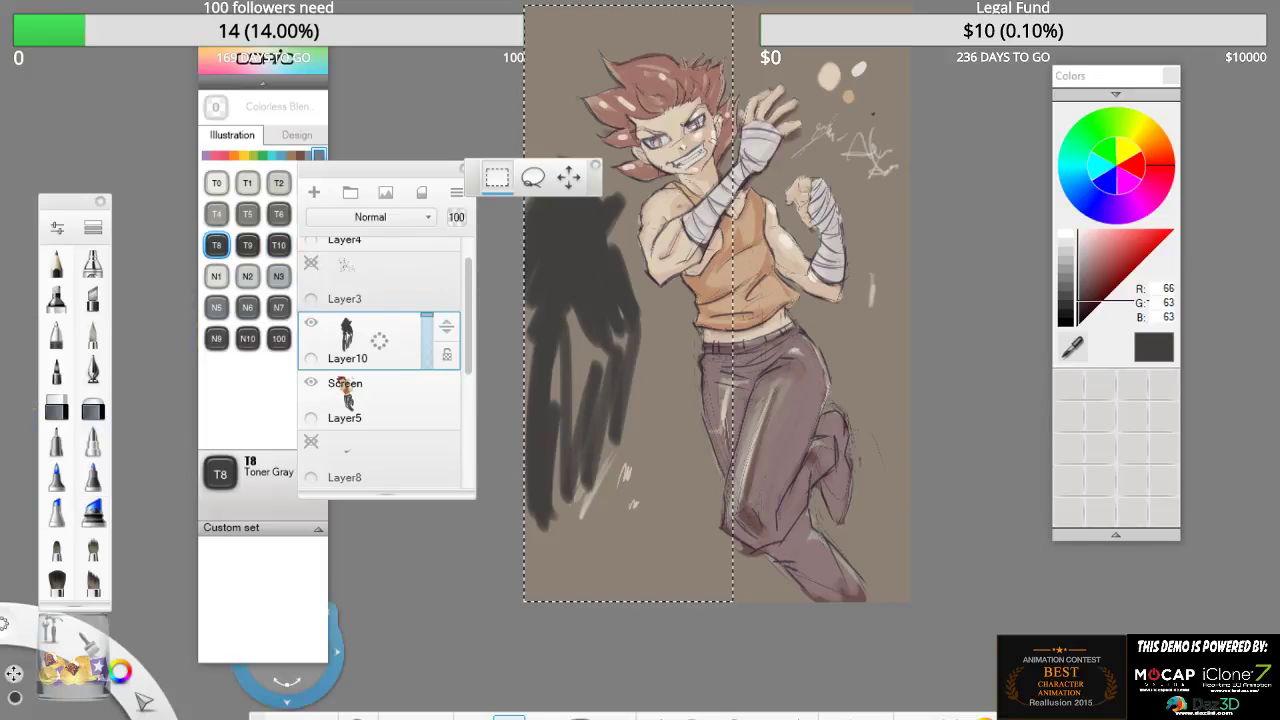
left_click(580, 717)
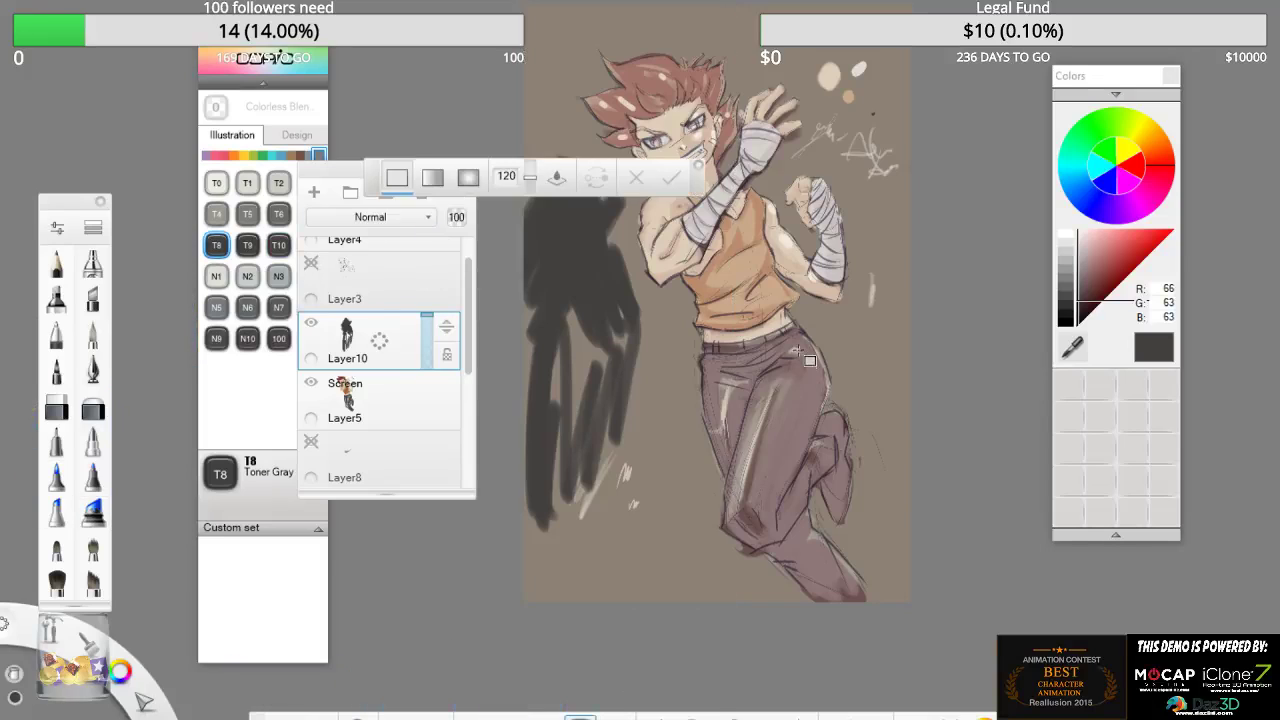
left_click(635, 321)
- Retry the solid fill with a wider full-height rectangle that reaches the character's wrapped raised forearm
left_click(509, 717)
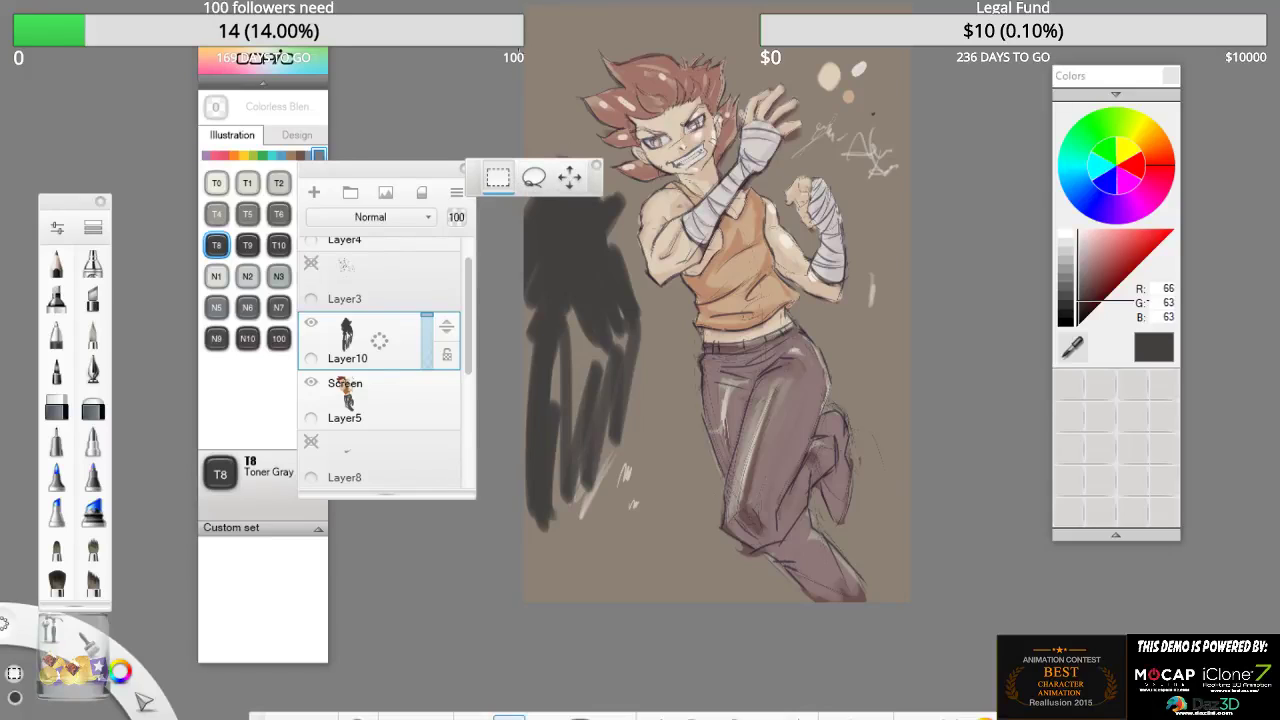
left_click_drag(523, 6, 756, 653)
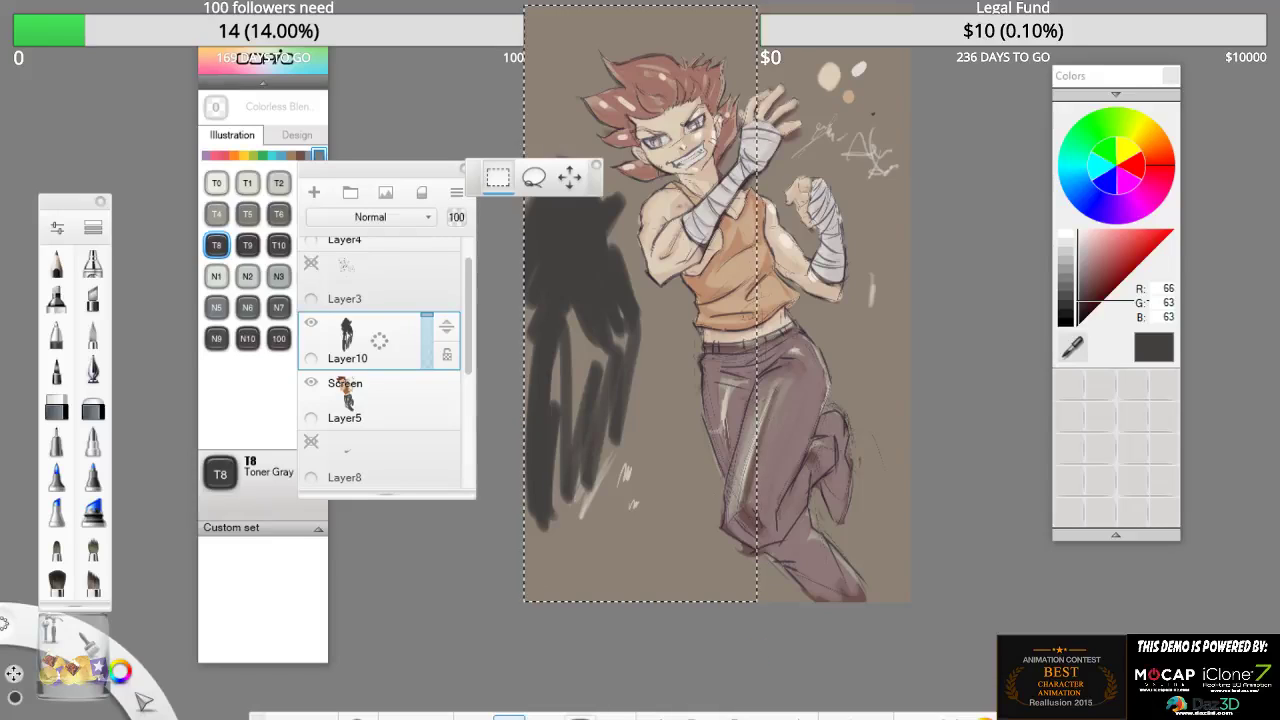
left_click(580, 716)
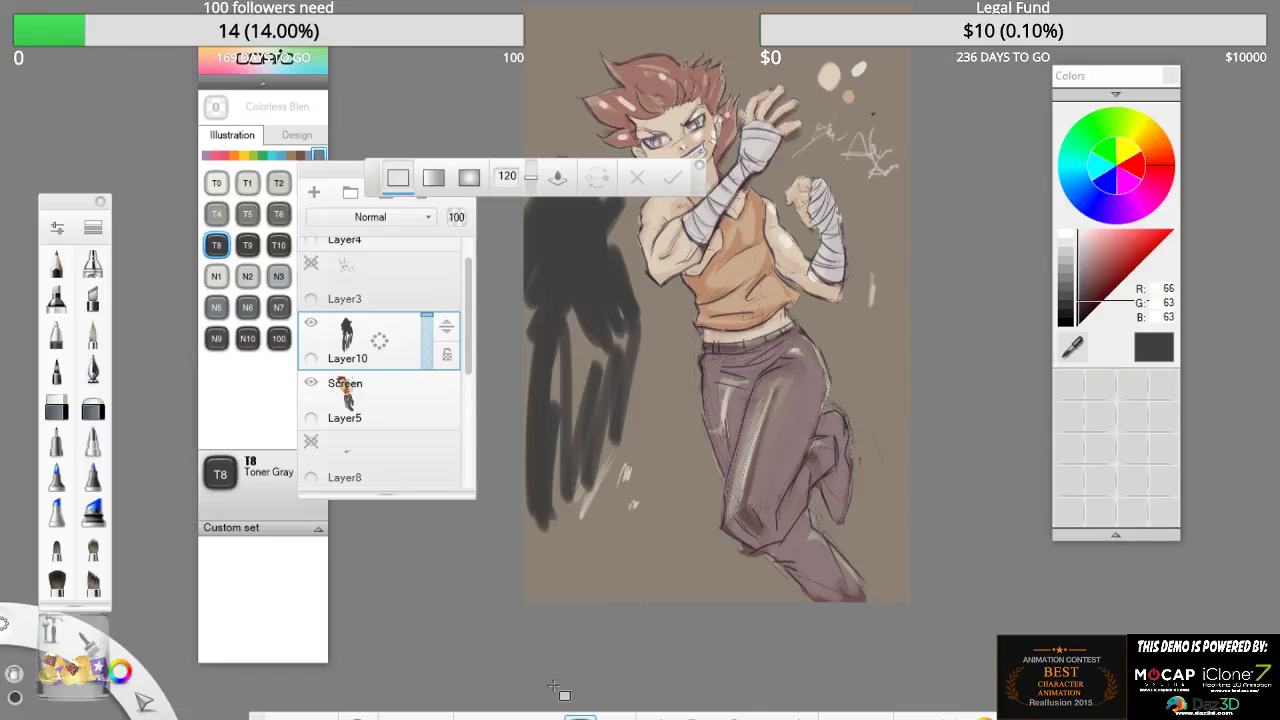
left_click(508, 716)
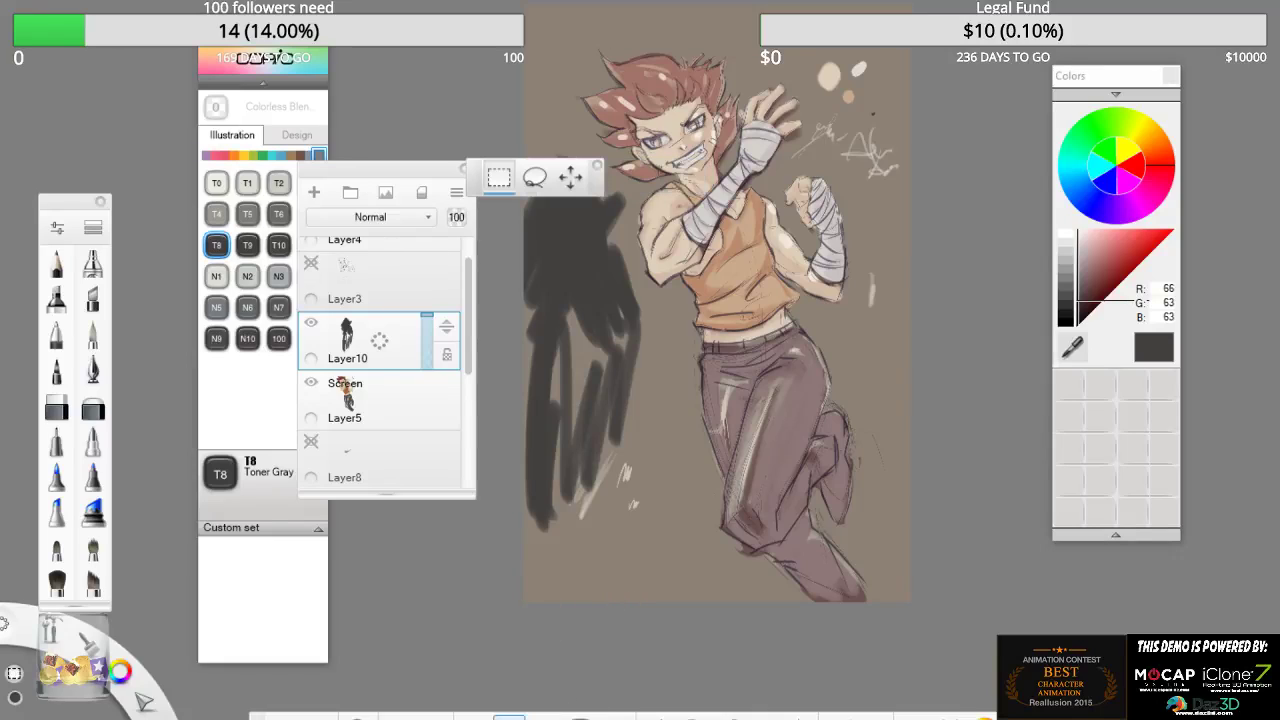
left_click_drag(521, 5, 721, 648)
key("v")
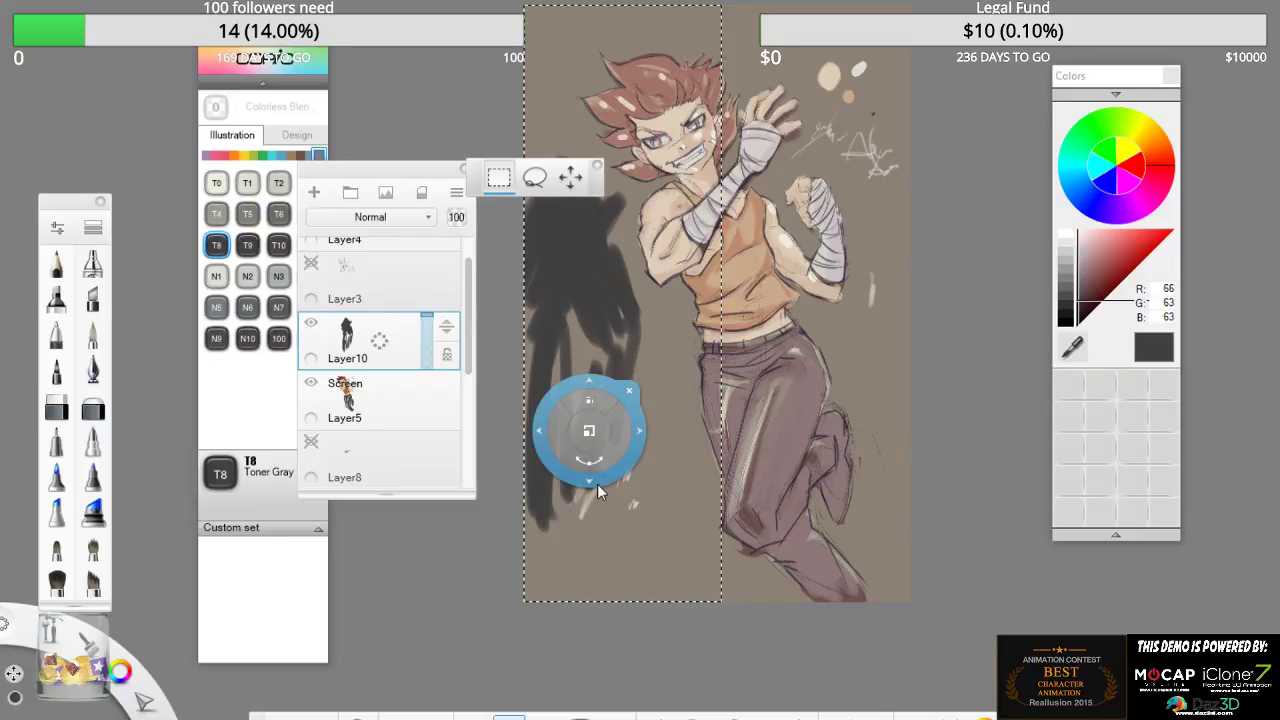
left_click_drag(598, 490, 615, 712)
mouse_move(609, 688)
left_mouse_down()
mouse_move(500, 561)
mouse_move(165, 412)
left_mouse_up()
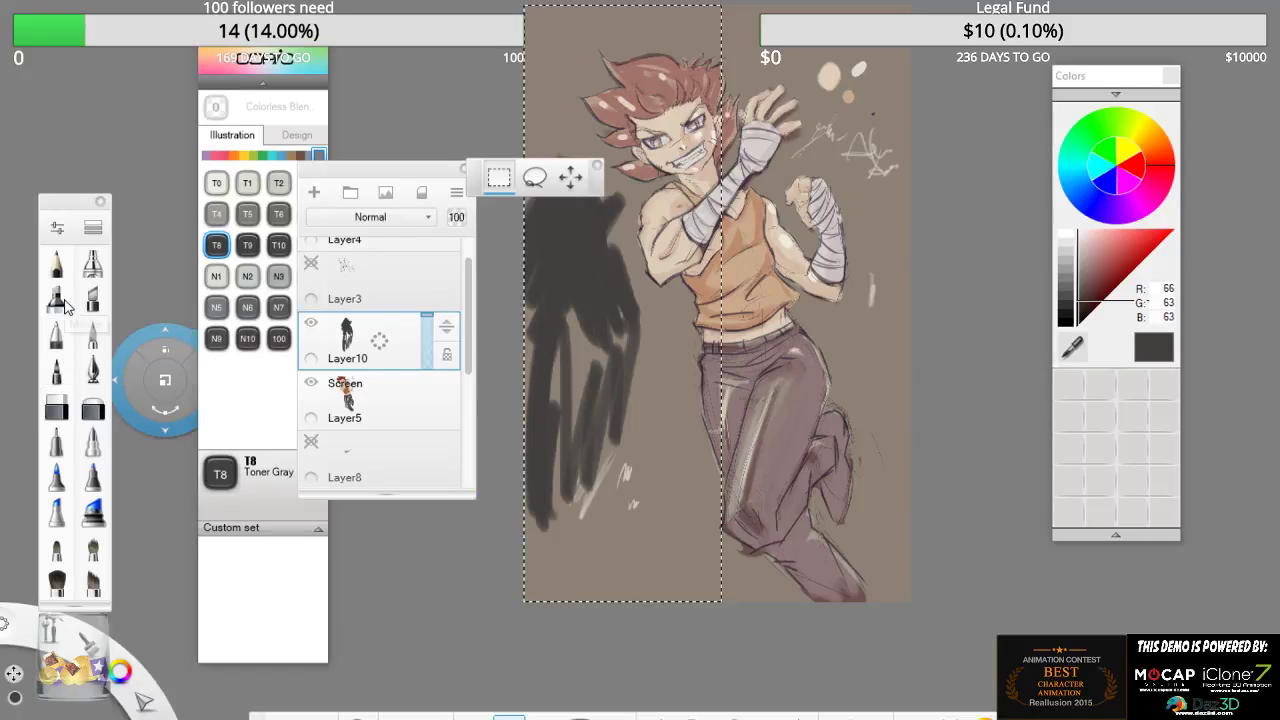
key("Escape")
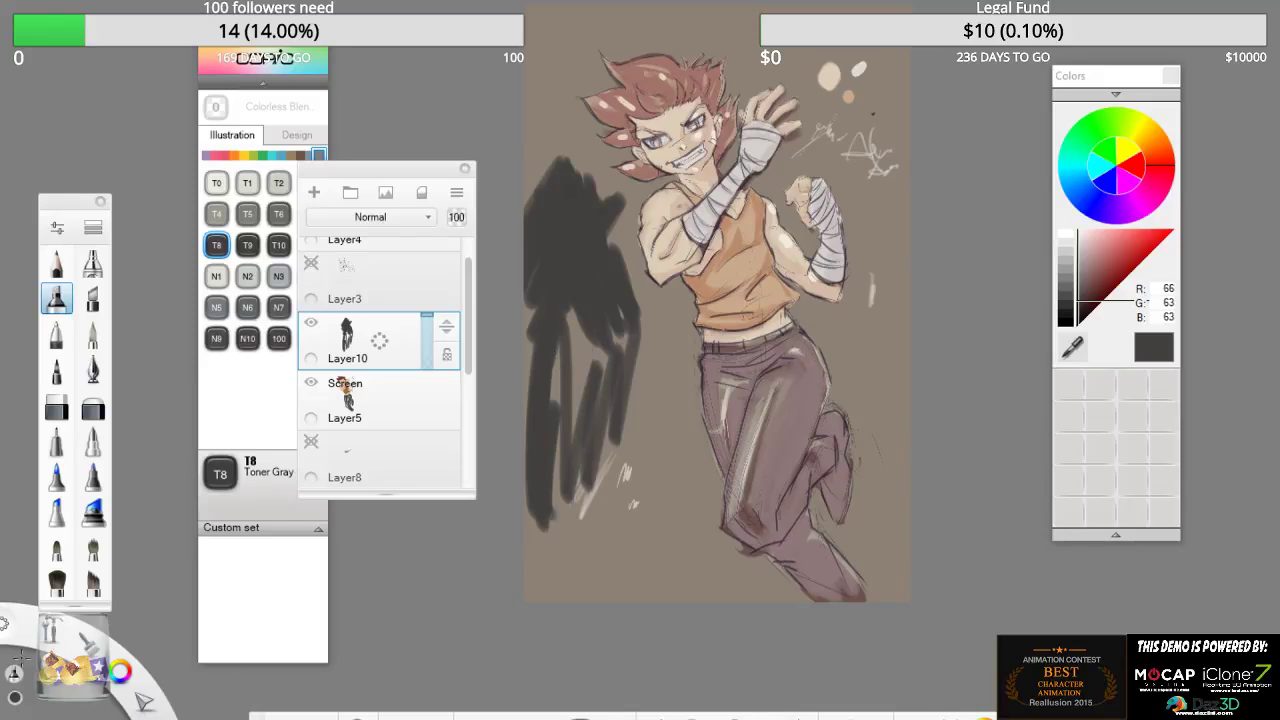
- Fill a full-height rectangular selection over the canvas side with the grey strokes with solid Toner Gray T8 on Layer10
left_click_drag(258, 716, 208, 563)
left_click(338, 556)
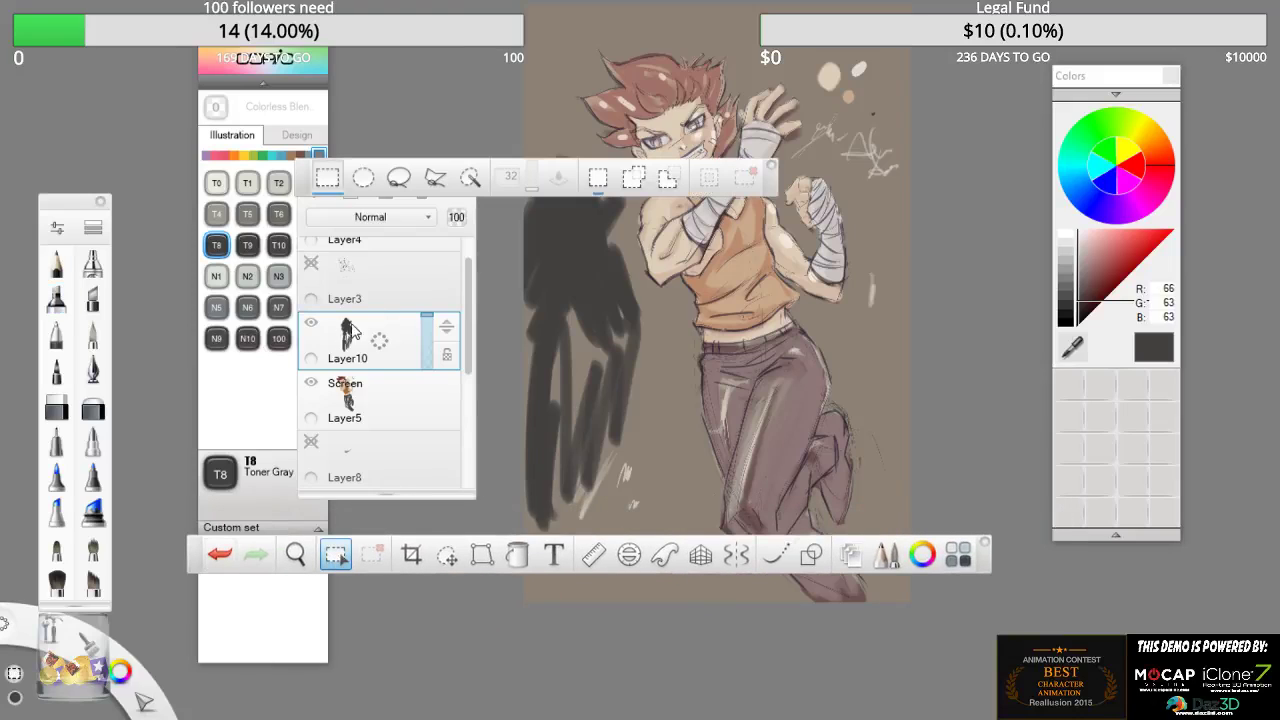
left_click_drag(316, 178, 84, 66)
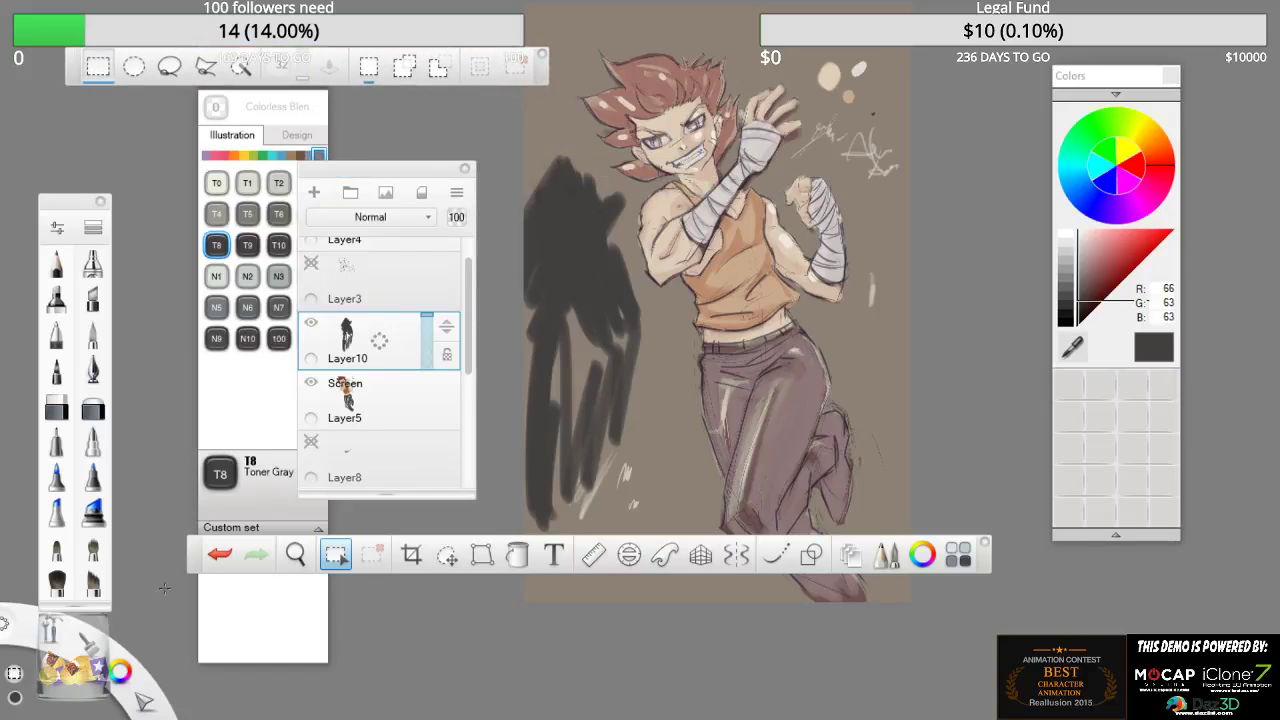
left_click_drag(195, 556, 213, 703)
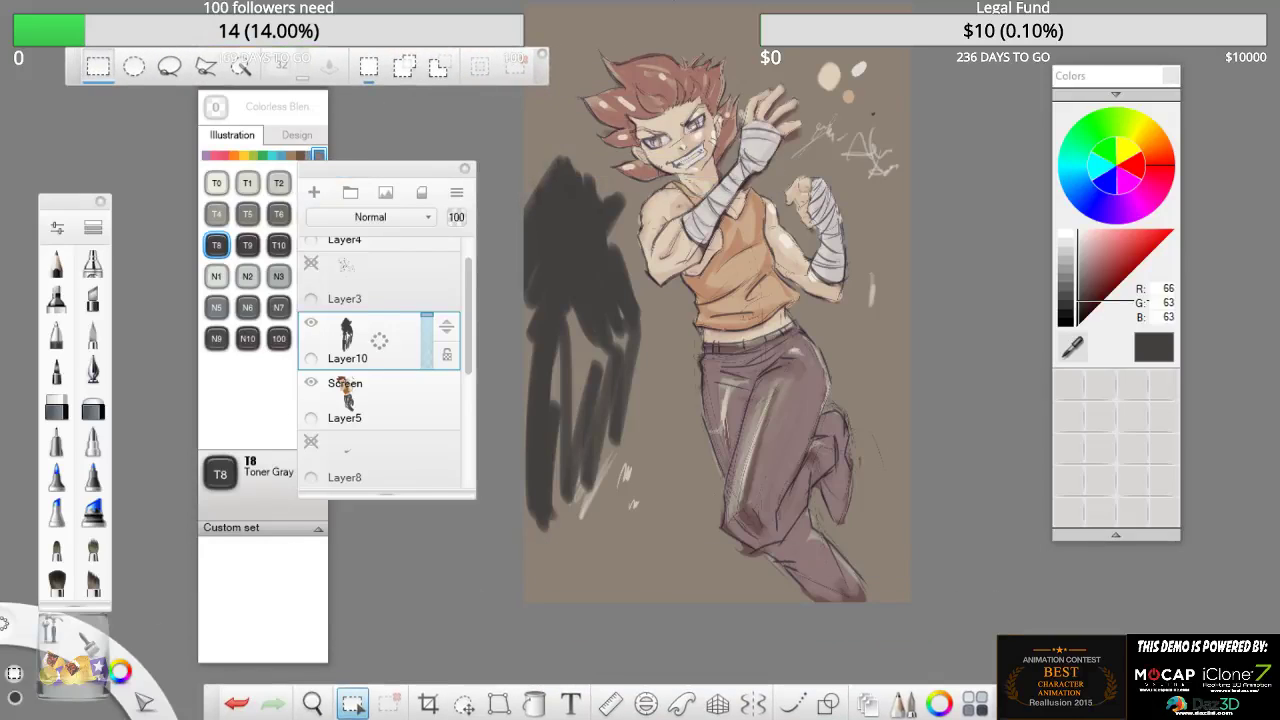
left_click_drag(521, 5, 668, 602)
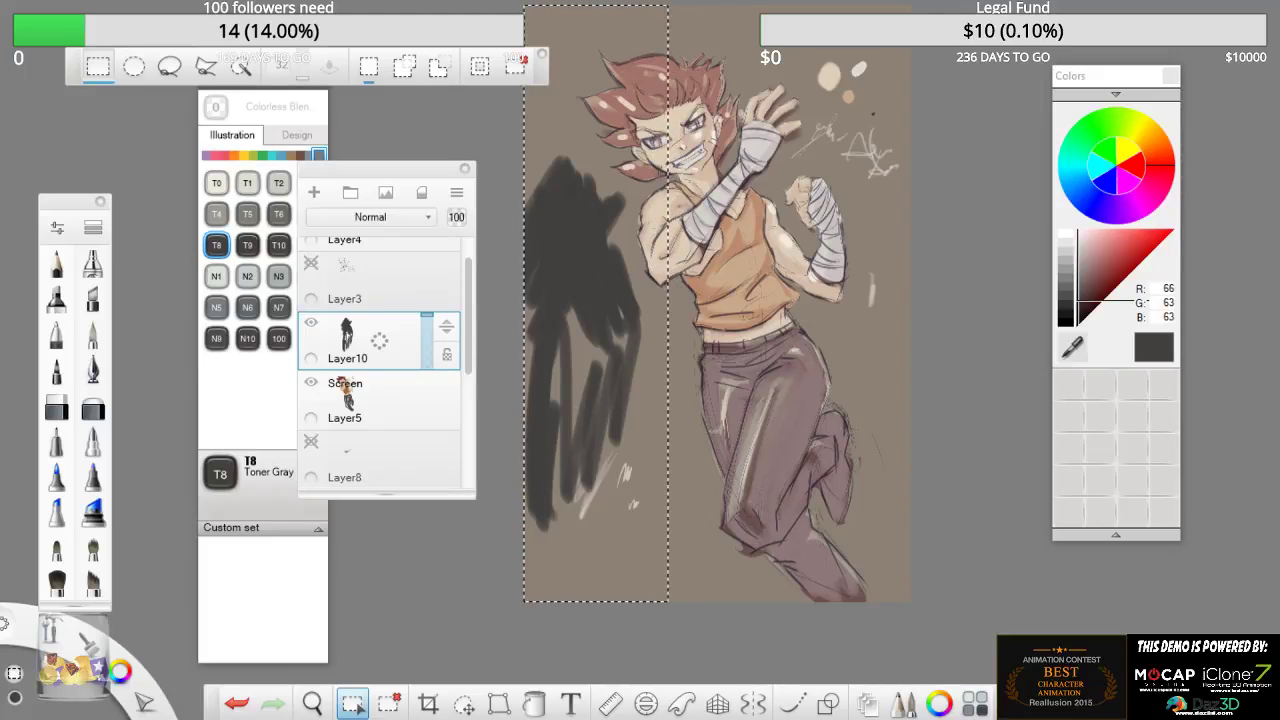
left_click(534, 704)
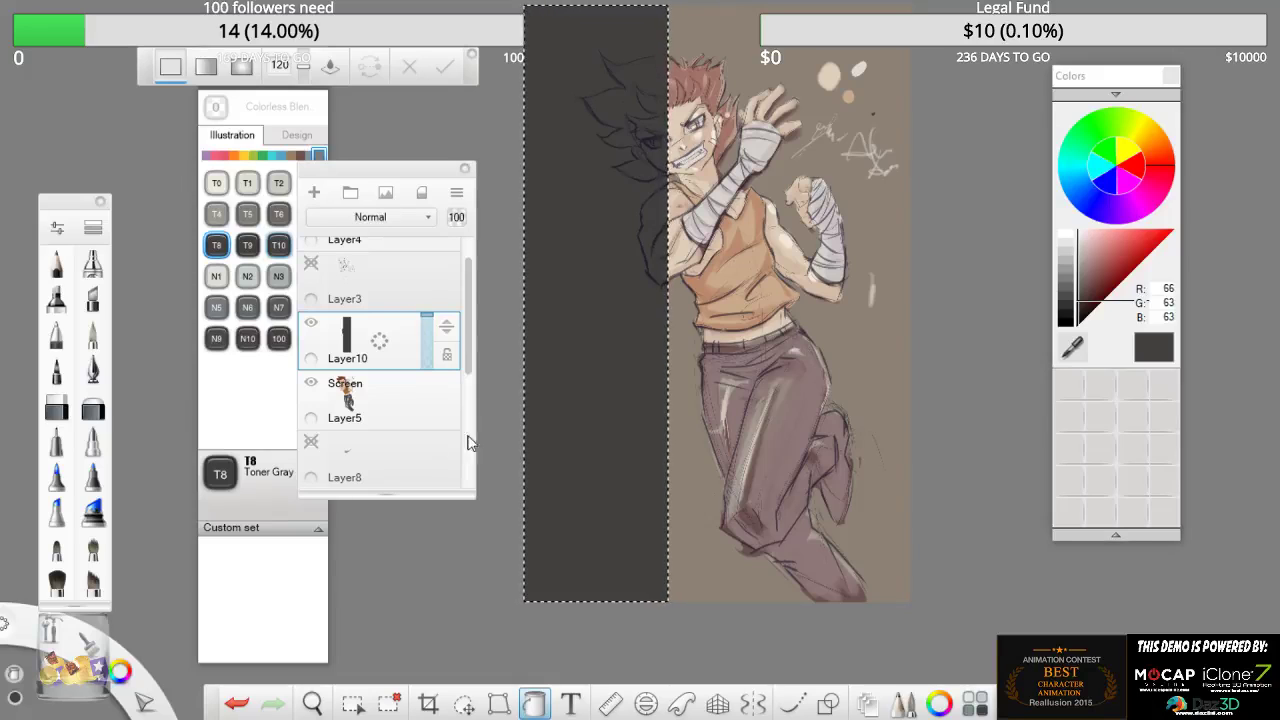
- Move the rectangular selection to the opposite side of the canvas, fill it with the same dark grey, and deselect
left_click(352, 703)
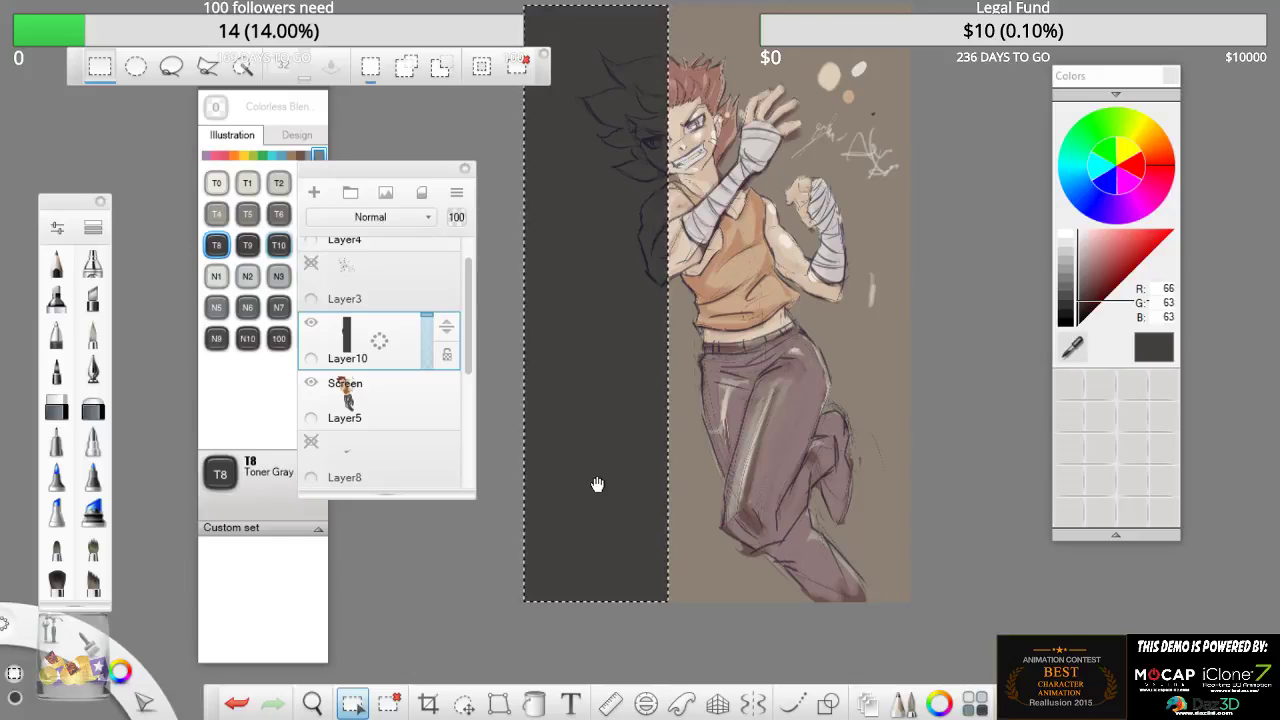
left_click_drag(597, 484, 840, 481)
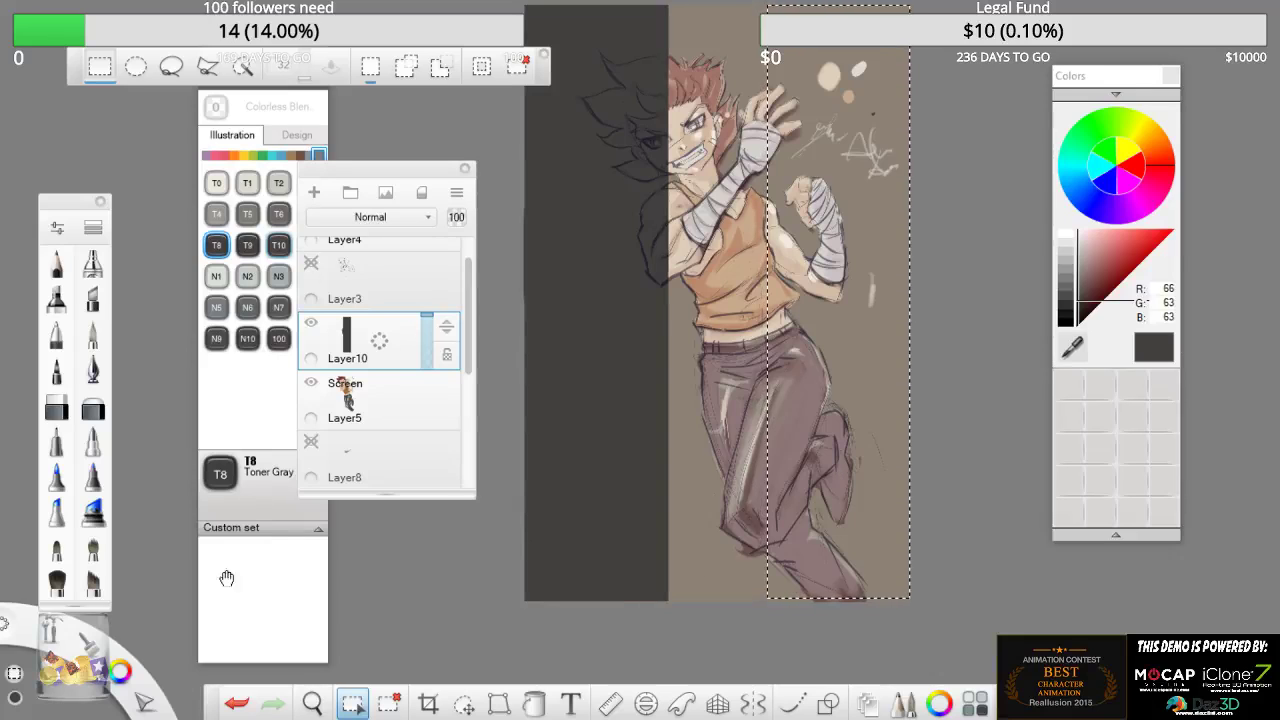
left_click(535, 705)
left_click(862, 509)
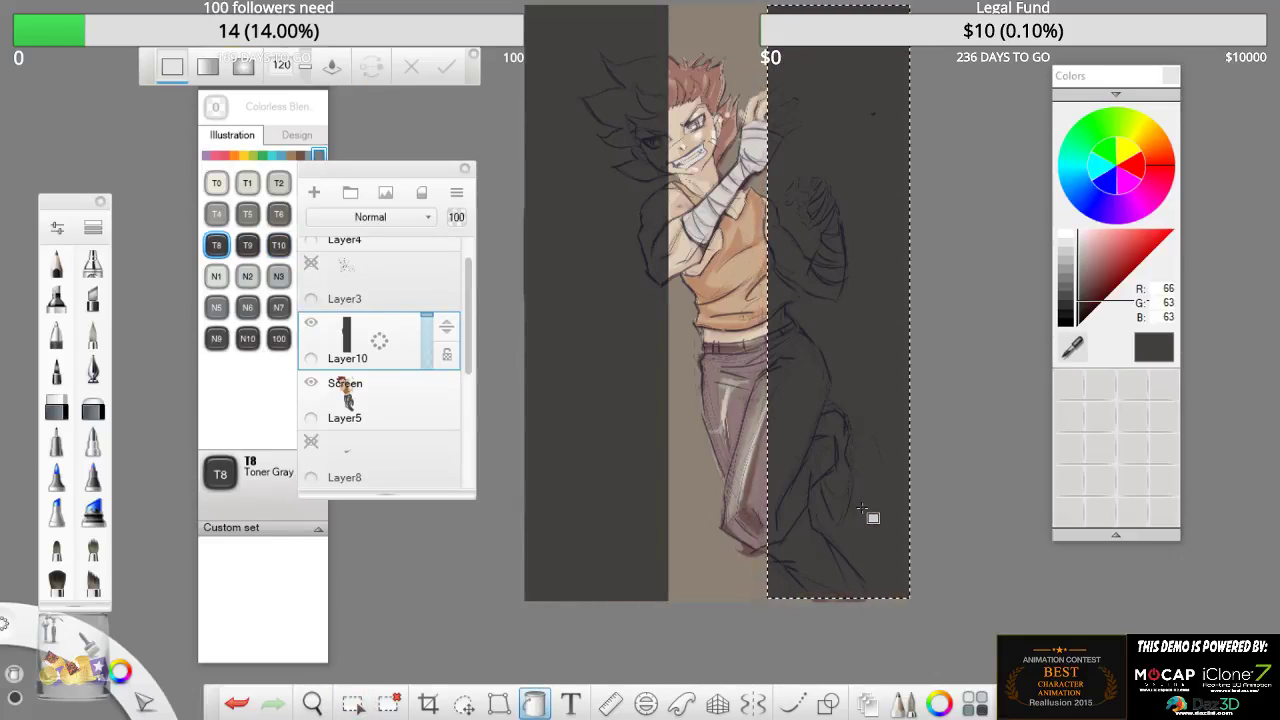
left_click(551, 370)
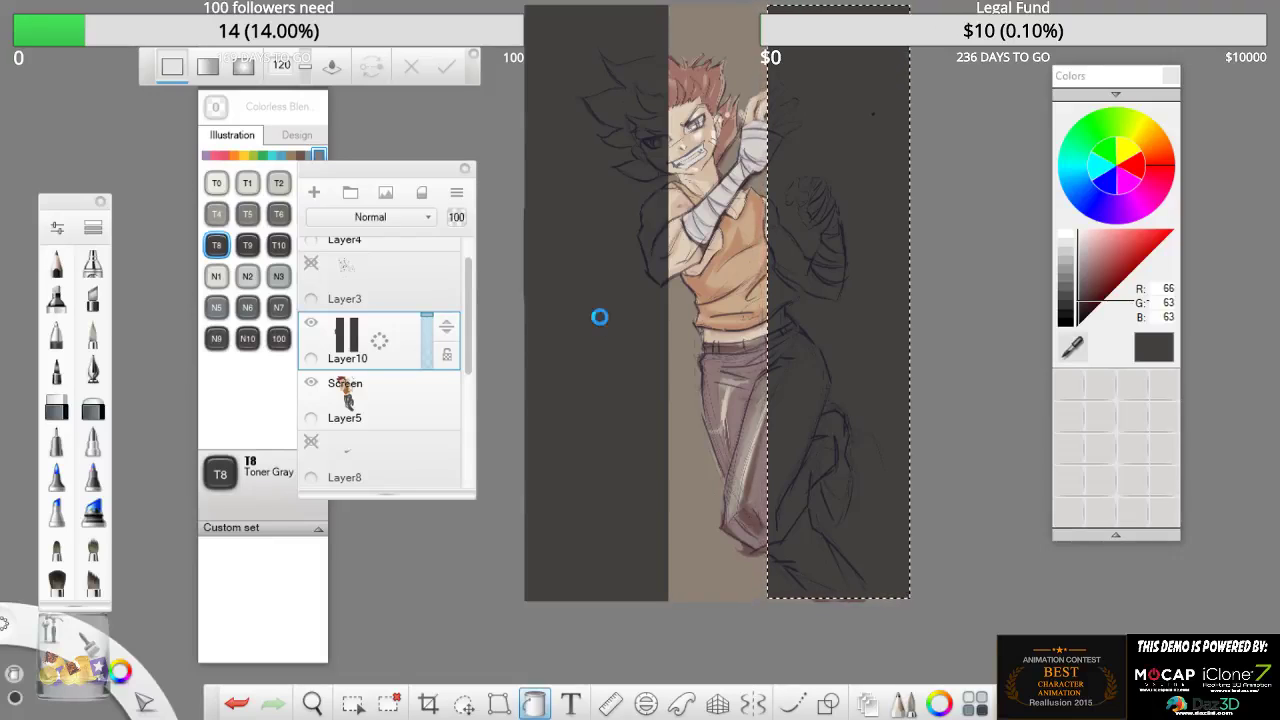
key("ctrl+d")
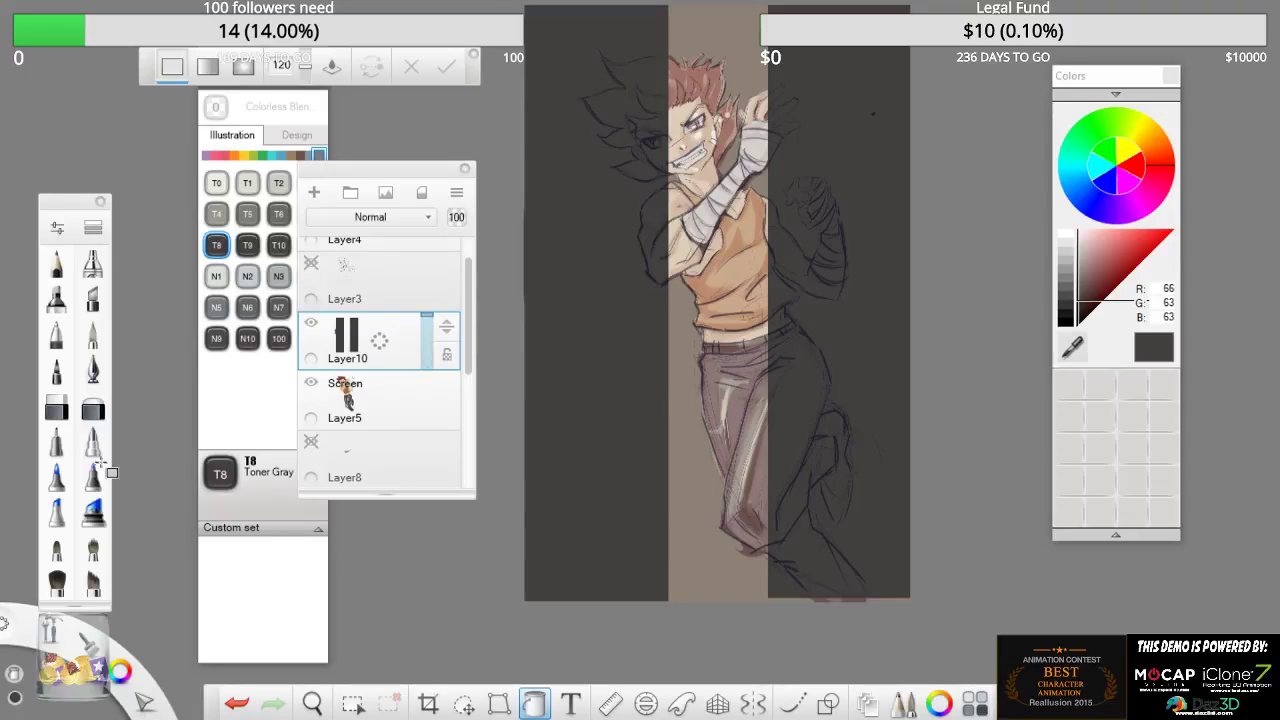
- Erase the dark grey covering the character's eye, forehead and cheek on Layer10
left_click(56, 407)
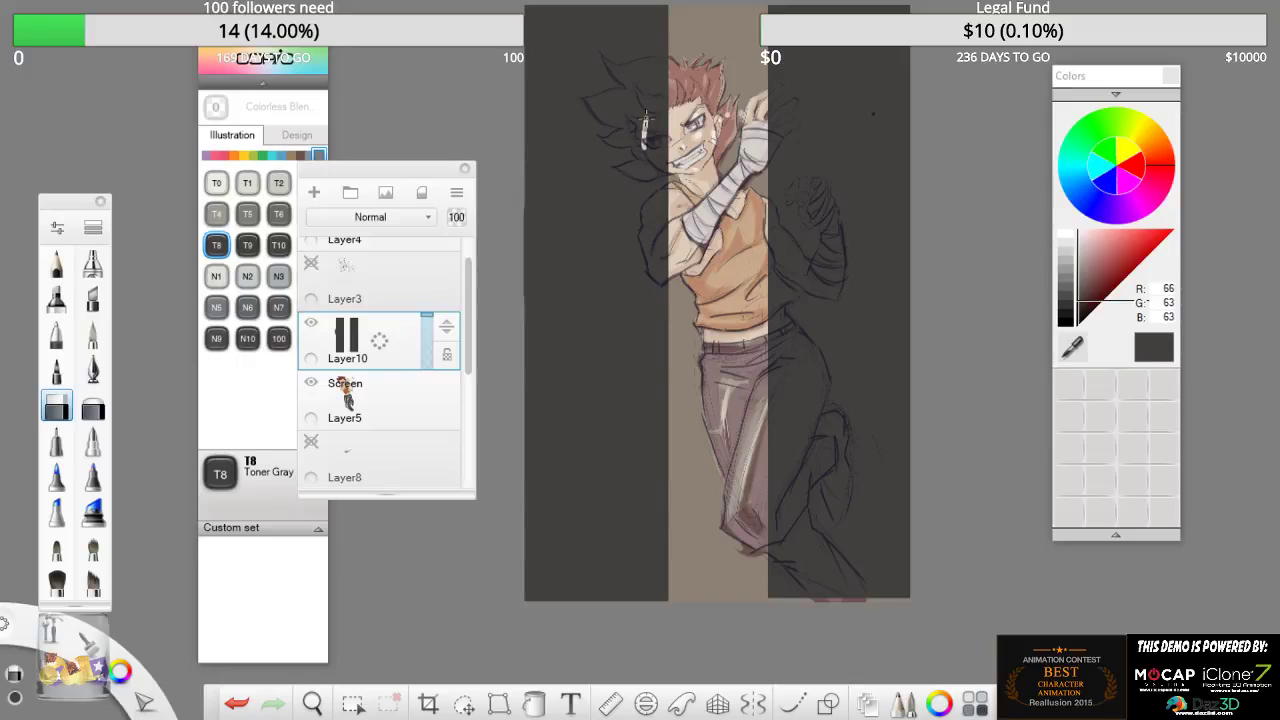
left_click_drag(646, 118, 647, 115)
key("ctrl")
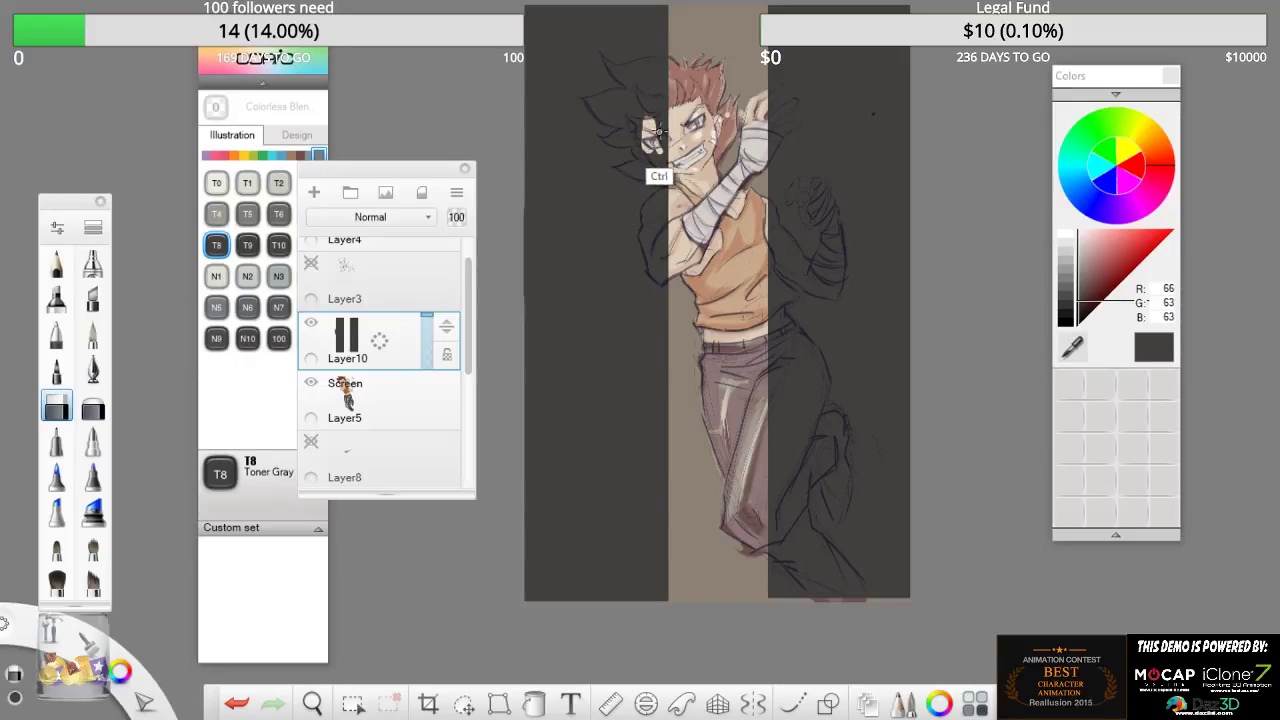
key("Tab")
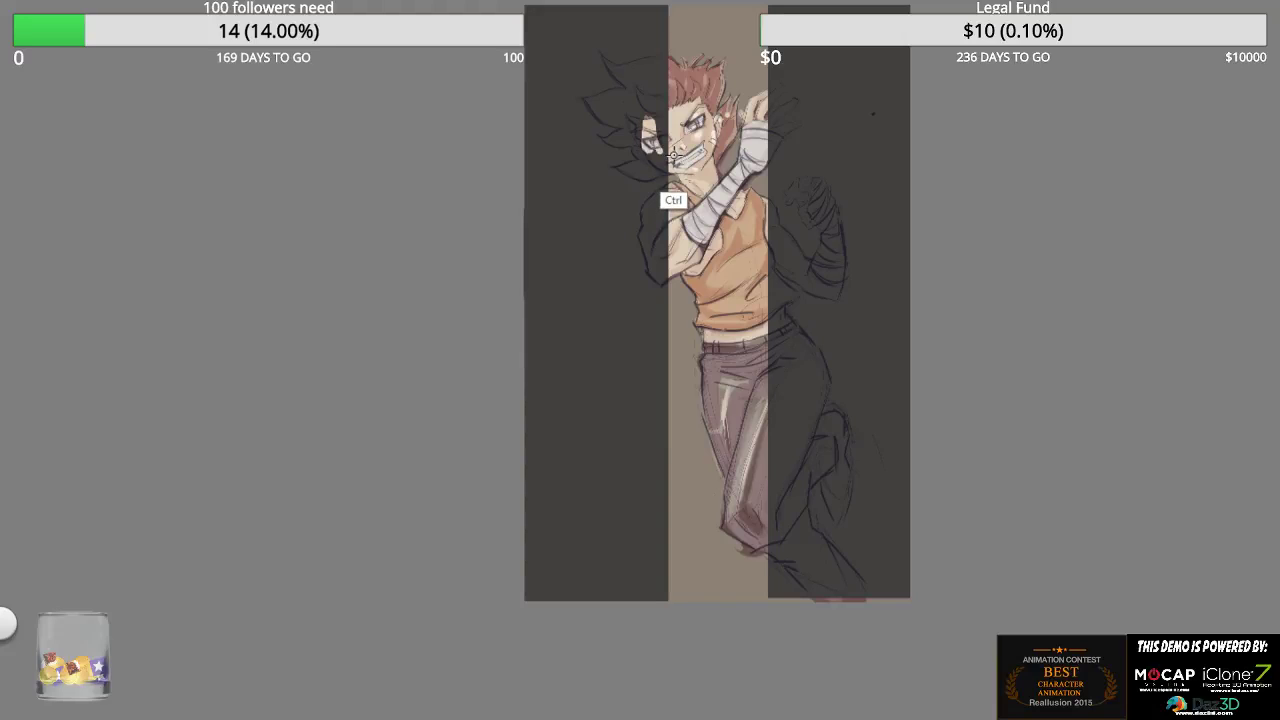
key("Tab")
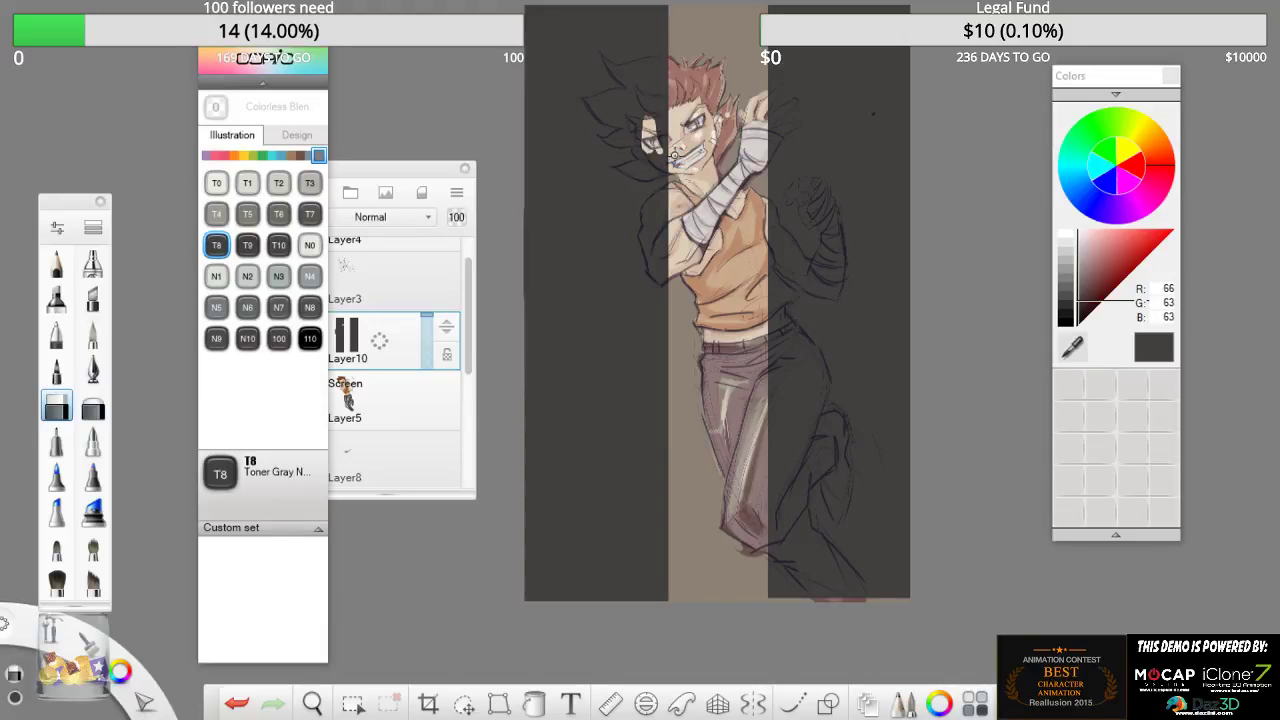
key("space")
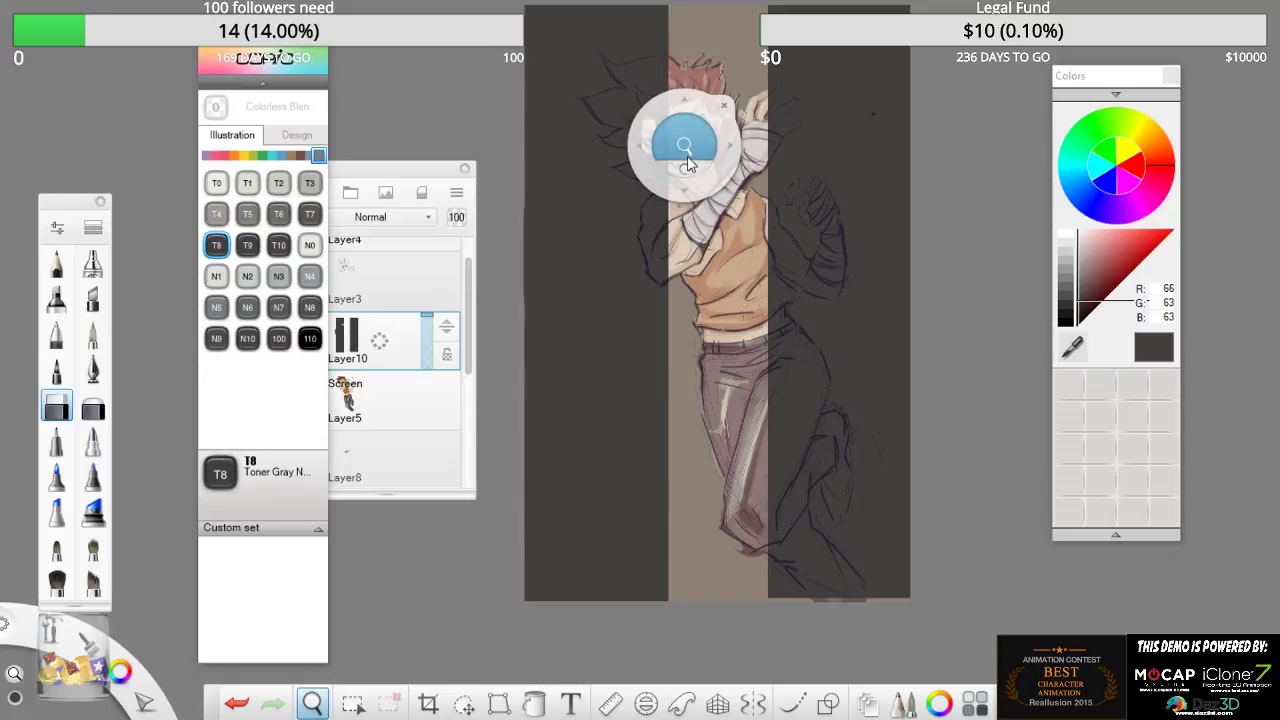
mouse_move(688, 156)
left_mouse_down()
mouse_move(755, 50)
mouse_move(852, 147)
left_mouse_up()
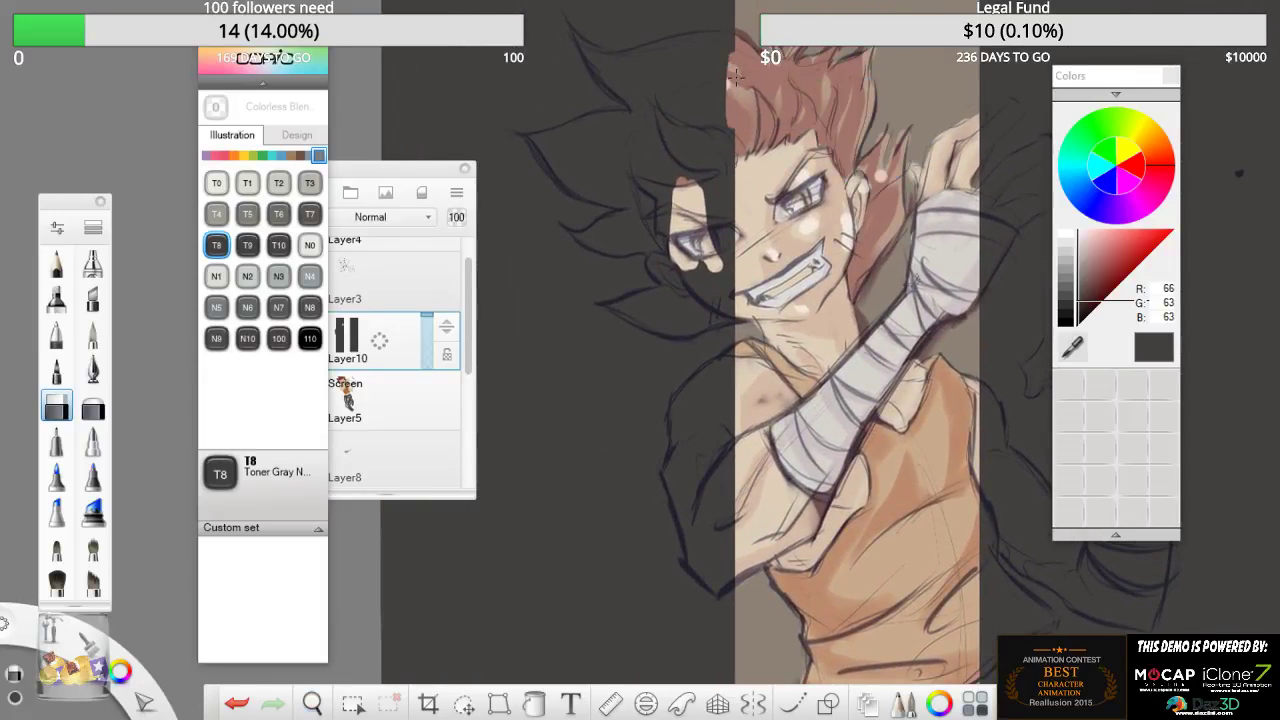
mouse_move(732, 38)
left_mouse_down()
mouse_move(716, 50)
mouse_move(712, 198)
left_mouse_up()
mouse_move(712, 150)
left_mouse_down()
mouse_move(724, 240)
mouse_move(714, 288)
mouse_move(728, 311)
mouse_move(692, 286)
mouse_move(726, 278)
left_mouse_up()
mouse_move(665, 225)
left_mouse_down()
mouse_move(660, 245)
mouse_move(648, 160)
mouse_move(640, 200)
mouse_move(676, 285)
mouse_move(655, 268)
mouse_move(674, 262)
mouse_move(655, 298)
mouse_move(634, 303)
mouse_move(682, 330)
mouse_move(670, 334)
mouse_move(660, 310)
mouse_move(695, 305)
mouse_move(725, 322)
mouse_move(709, 303)
left_mouse_up()
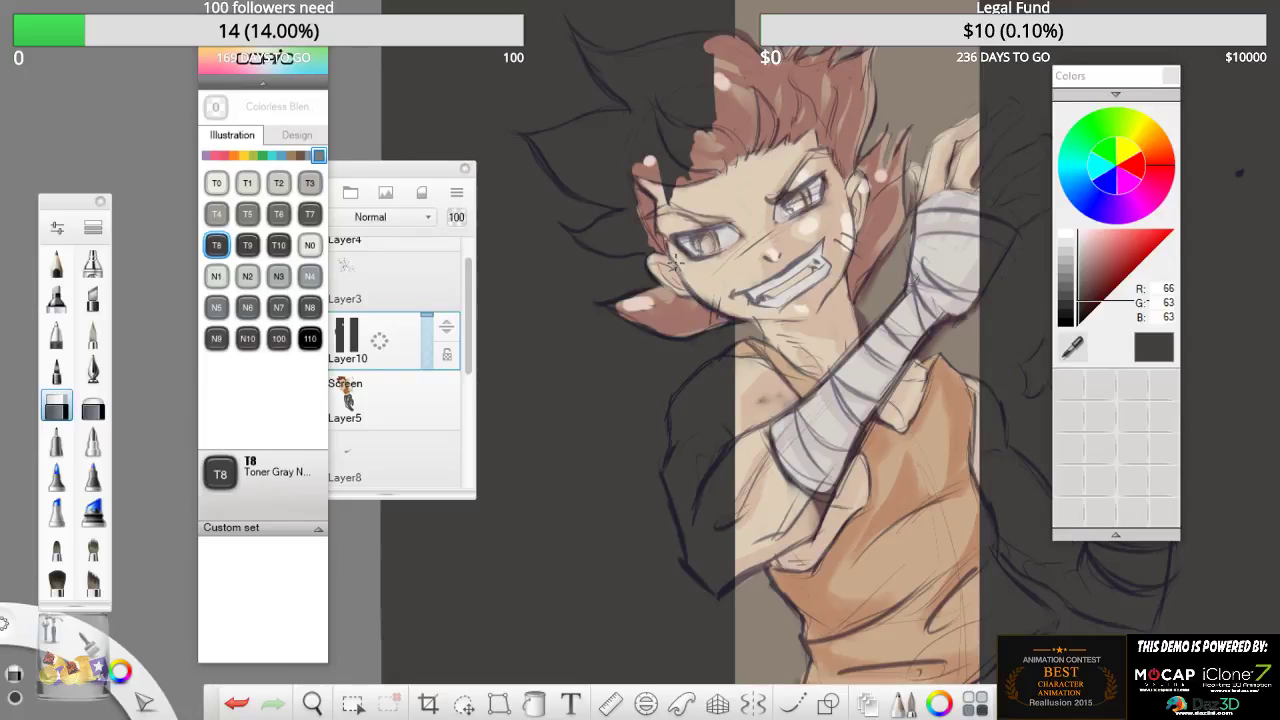
- Erase the grey from the side hair spikes and the front of the hair above the forehead
mouse_move(650, 245)
left_mouse_down()
mouse_move(606, 214)
mouse_move(588, 232)
mouse_move(645, 245)
left_mouse_up()
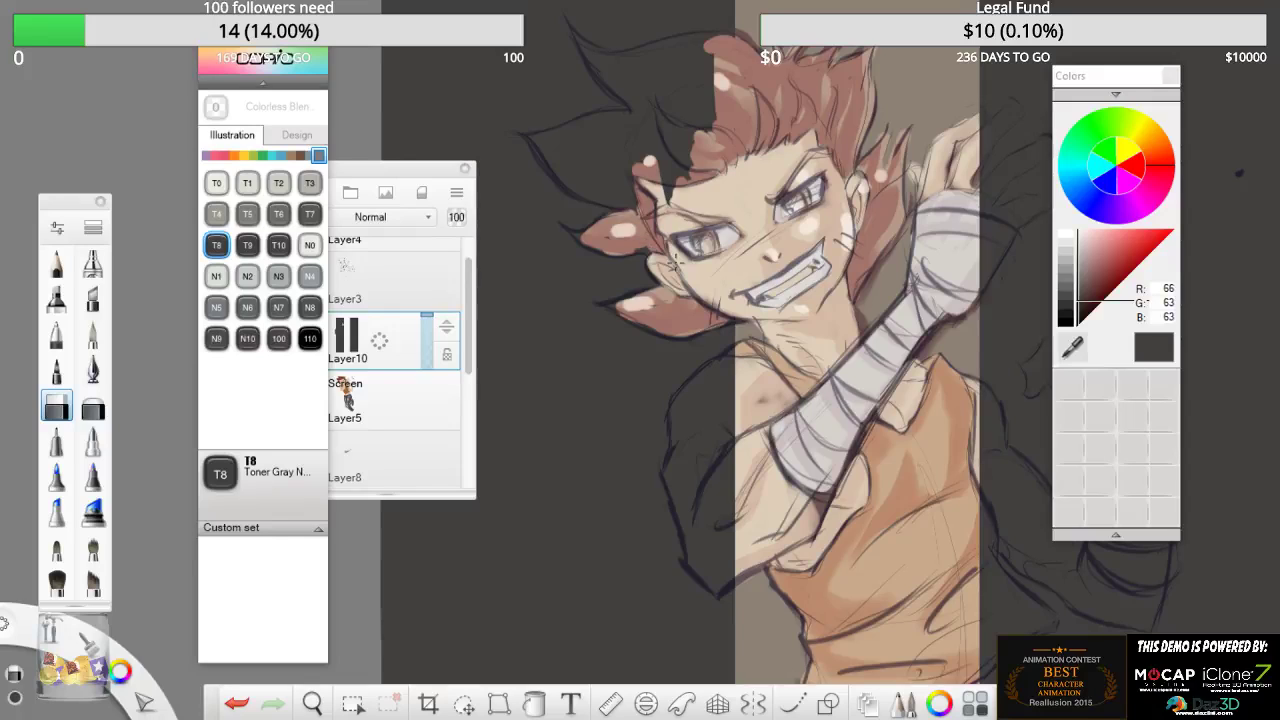
mouse_move(575, 150)
left_mouse_down()
mouse_move(560, 165)
mouse_move(563, 150)
mouse_move(538, 145)
mouse_move(555, 136)
mouse_move(565, 150)
left_mouse_up()
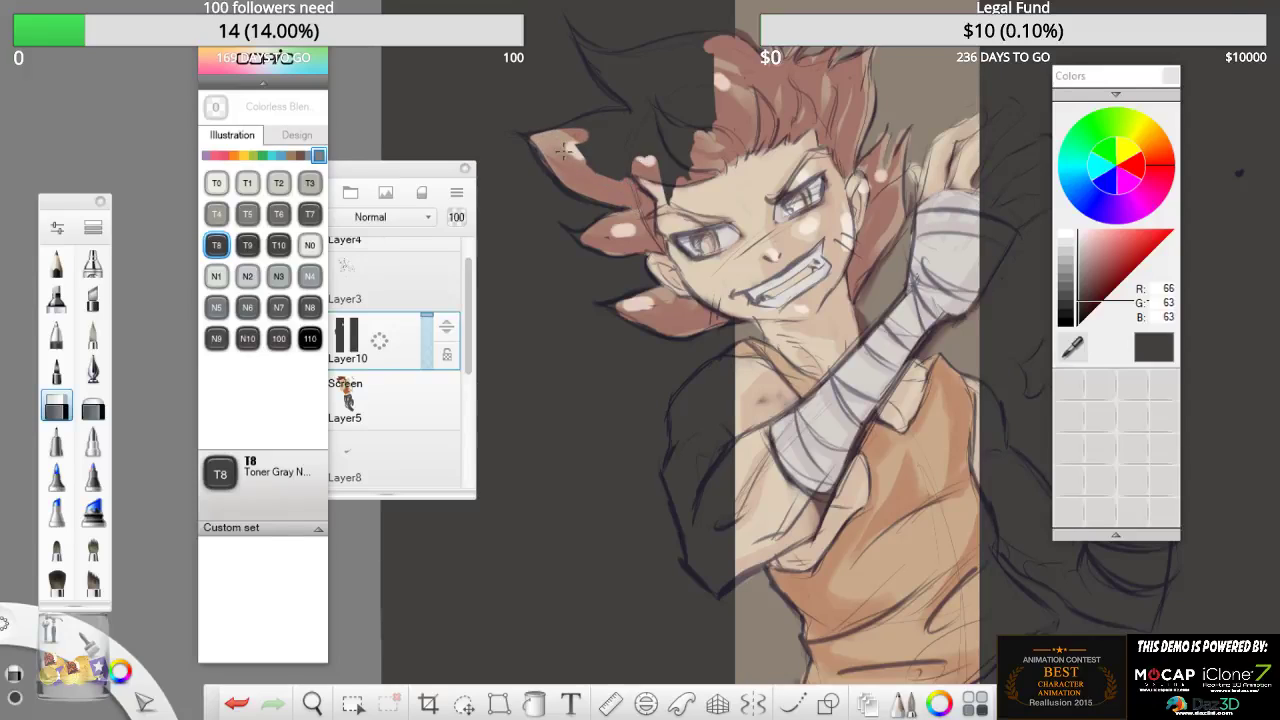
mouse_move(652, 124)
left_mouse_down()
mouse_move(667, 104)
mouse_move(643, 143)
mouse_move(682, 168)
mouse_move(680, 182)
left_mouse_up()
mouse_move(708, 115)
left_mouse_down()
mouse_move(695, 92)
mouse_move(643, 143)
mouse_move(602, 150)
mouse_move(604, 124)
mouse_move(586, 122)
mouse_move(618, 115)
mouse_move(602, 116)
left_mouse_up()
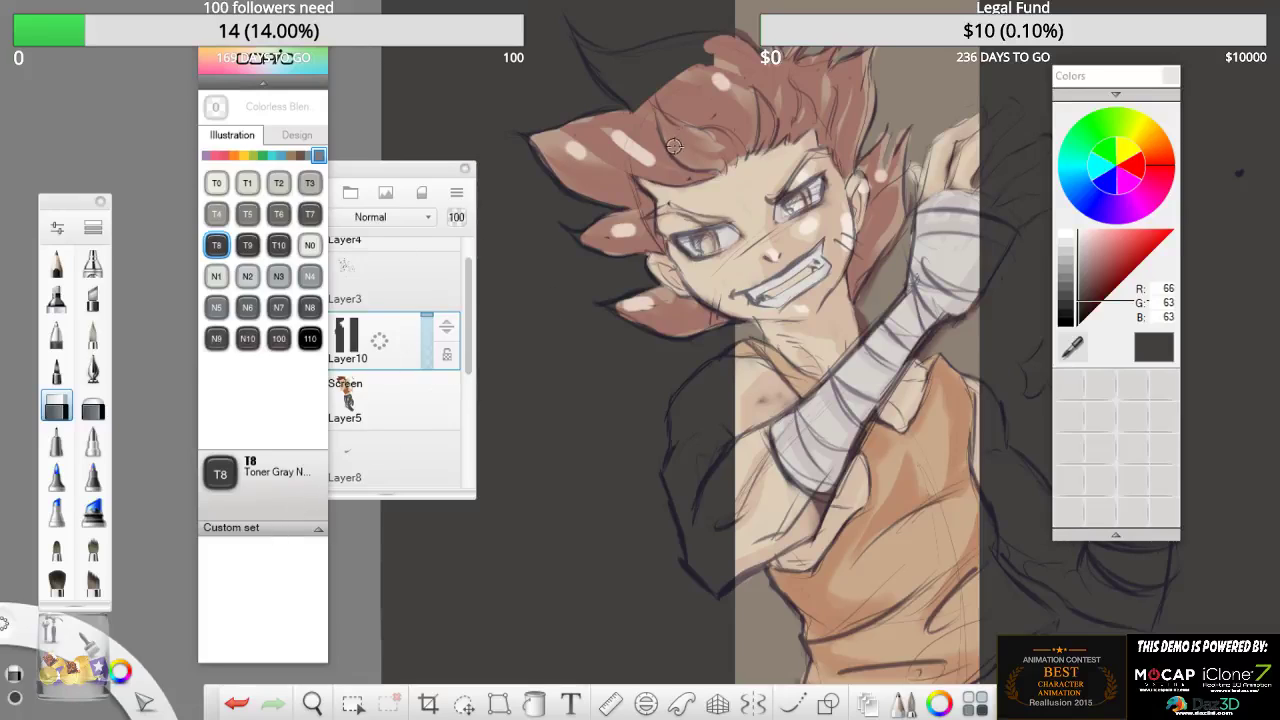
- Reduce the eraser size and clear the grey along the edges of the uppermost hair spike
key("bracketleft")
key("bracketleft")
key("bracketleft")
key("bracketleft")
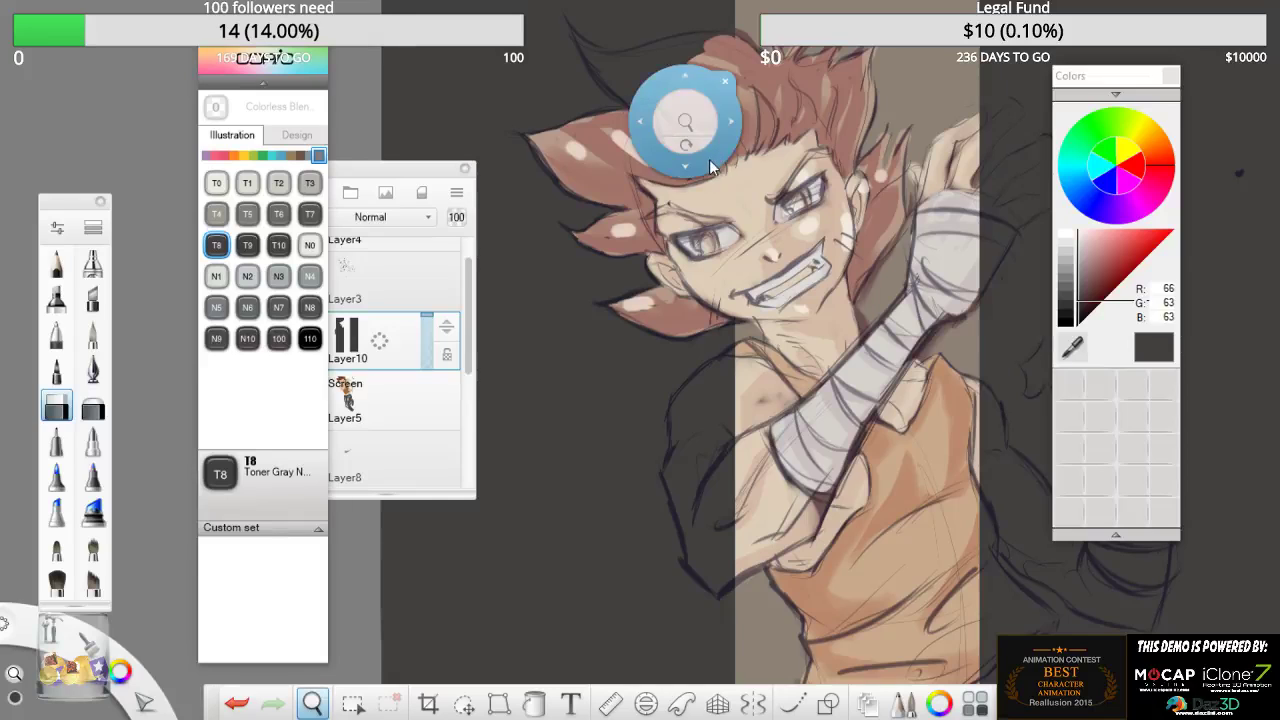
left_click_drag(671, 124, 783, 229)
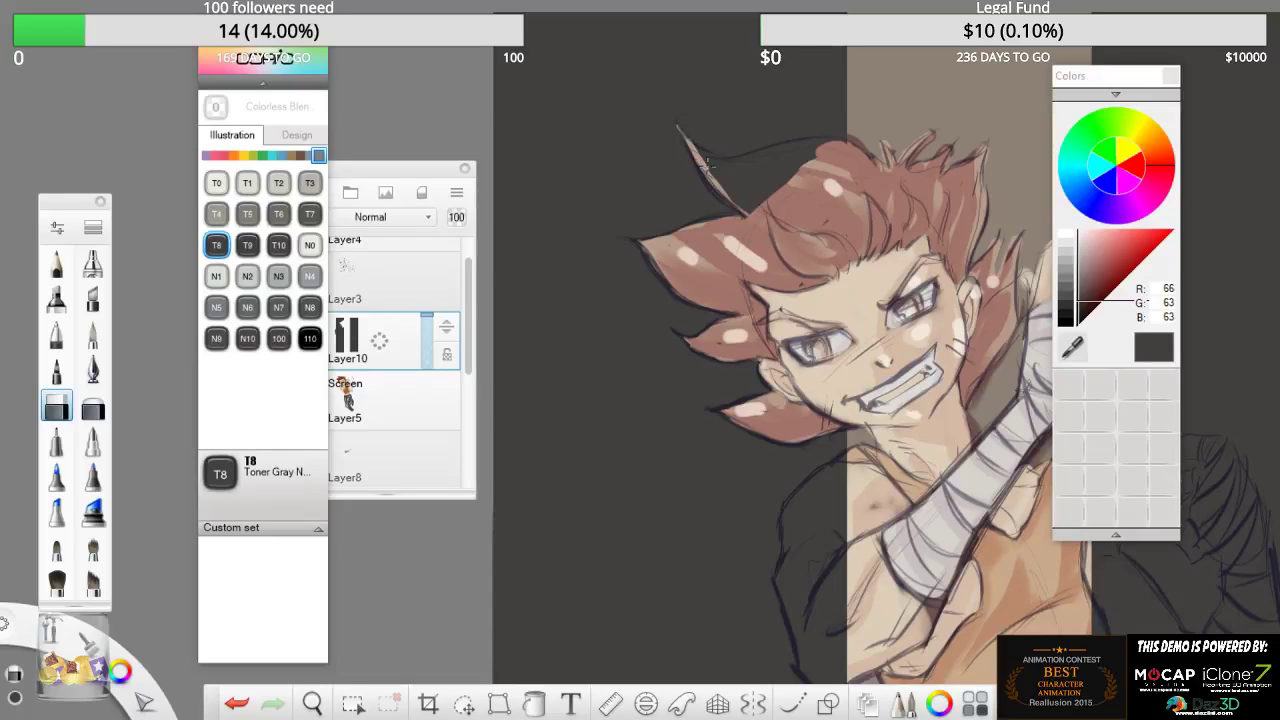
left_click_drag(719, 169, 808, 147)
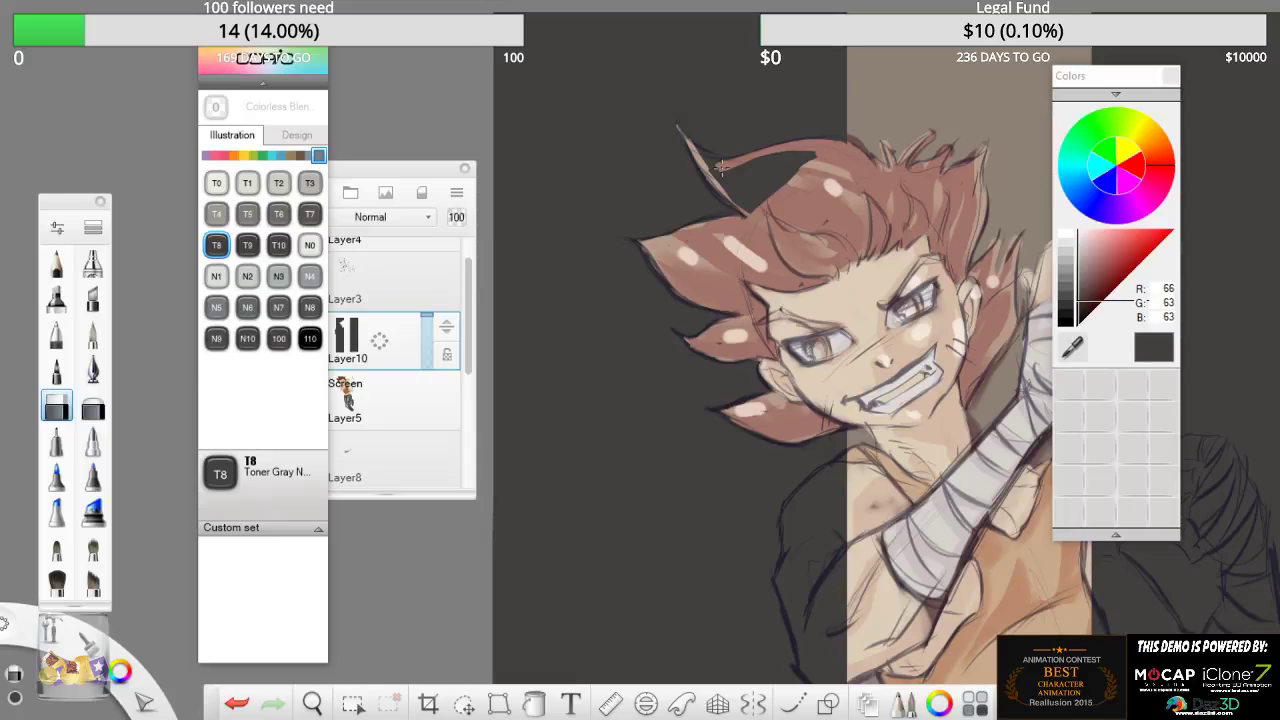
left_click_drag(722, 167, 798, 151)
left_click_drag(714, 164, 750, 200)
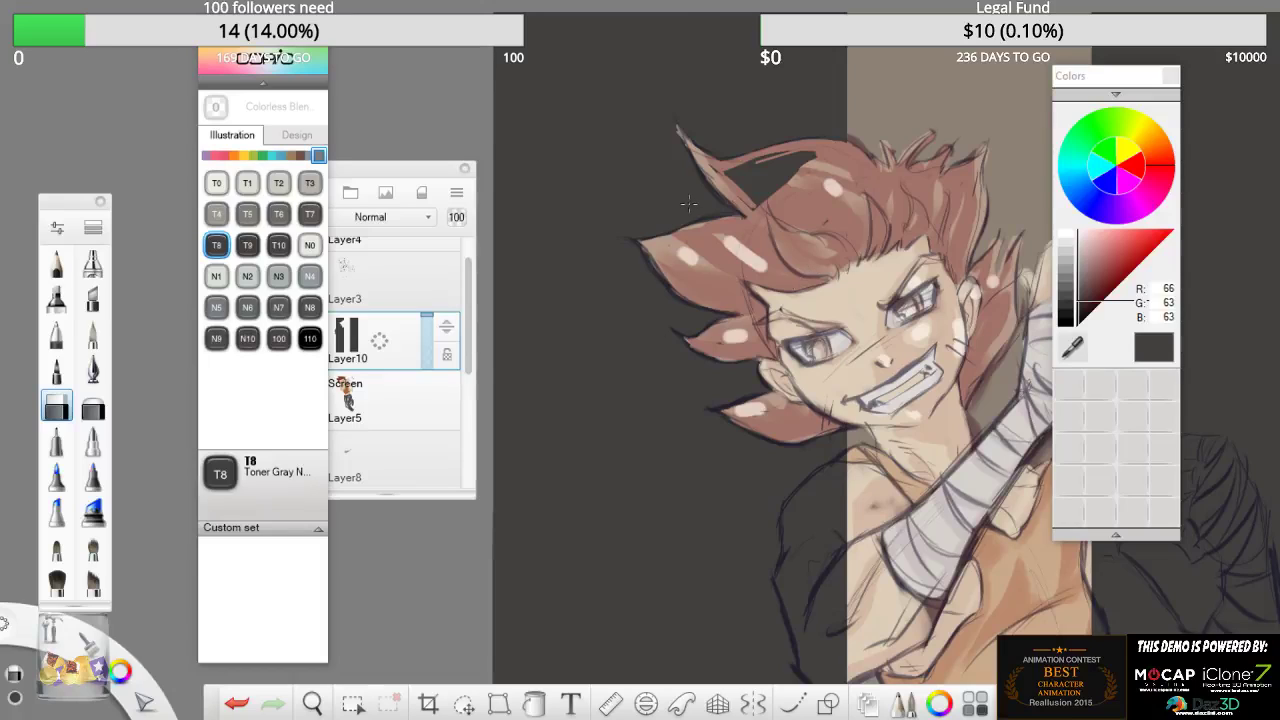
- Enlarge the eraser to size 35 and erase the grey remaining inside the uppermost hair spike
key("bracketright")
key("bracketright")
key("bracketright")
key("bracketright")
key("bracketright")
key("bracketright")
key("bracketright")
key("bracketright")
key("bracketright")
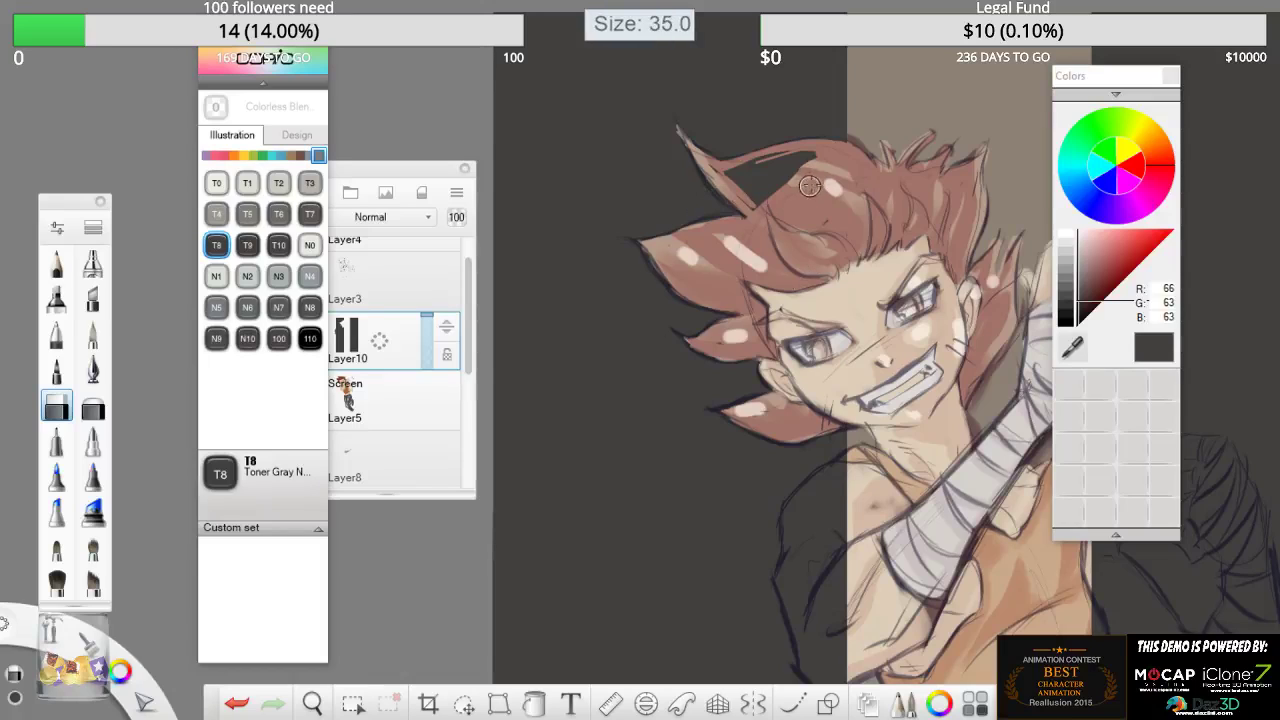
mouse_move(795, 182)
left_mouse_down()
mouse_move(747, 194)
mouse_move(734, 178)
left_mouse_up()
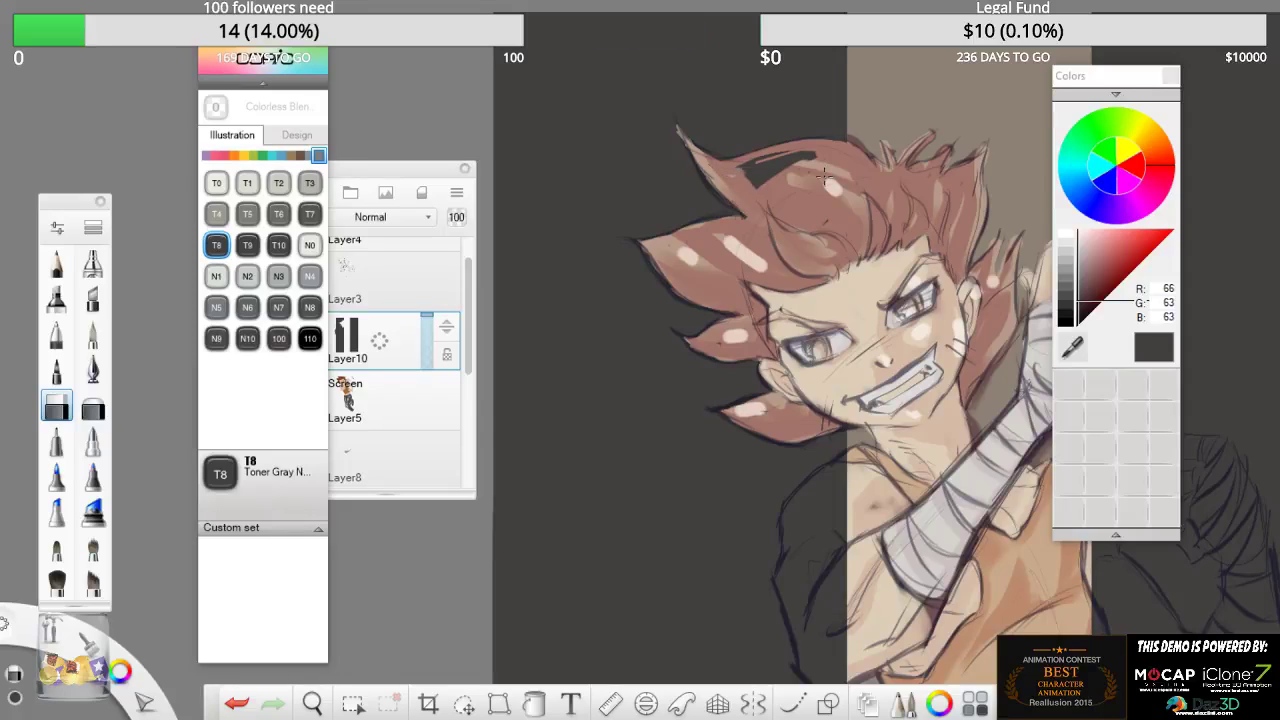
mouse_move(823, 177)
left_mouse_down()
mouse_move(750, 165)
mouse_move(823, 177)
left_mouse_up()
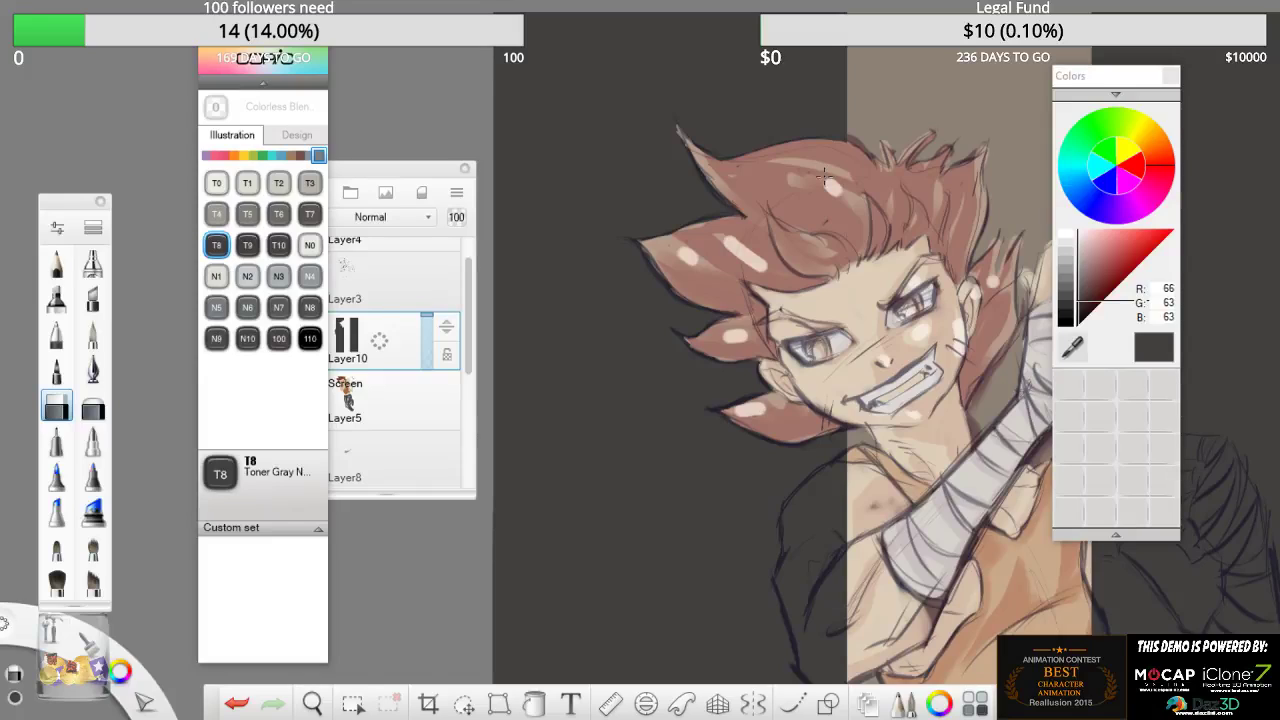
- Erase the grey covering the character's shoulder and bent arm down to the elbow
mouse_move(845, 470)
left_mouse_down()
mouse_move(825, 500)
mouse_move(870, 467)
mouse_move(798, 530)
mouse_move(795, 555)
left_mouse_up()
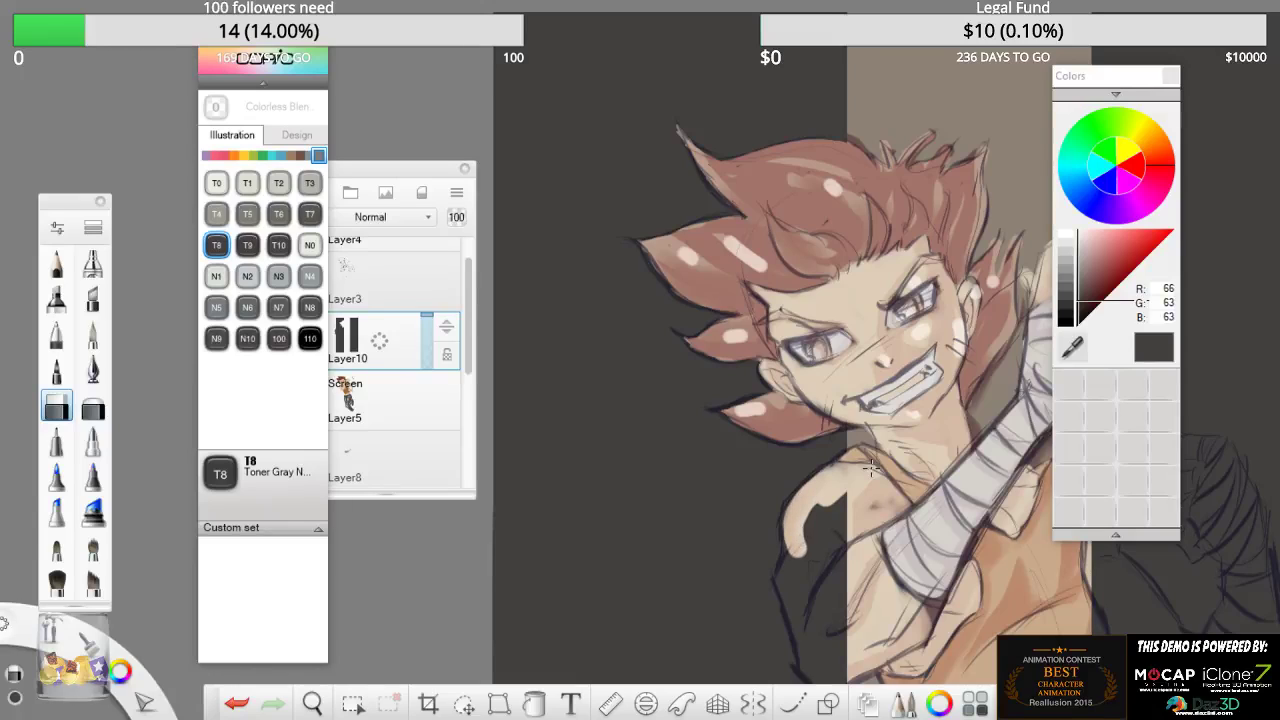
left_click_drag(798, 548, 799, 574)
mouse_move(868, 506)
left_mouse_down()
mouse_move(875, 515)
mouse_move(863, 360)
left_mouse_up()
key("space")
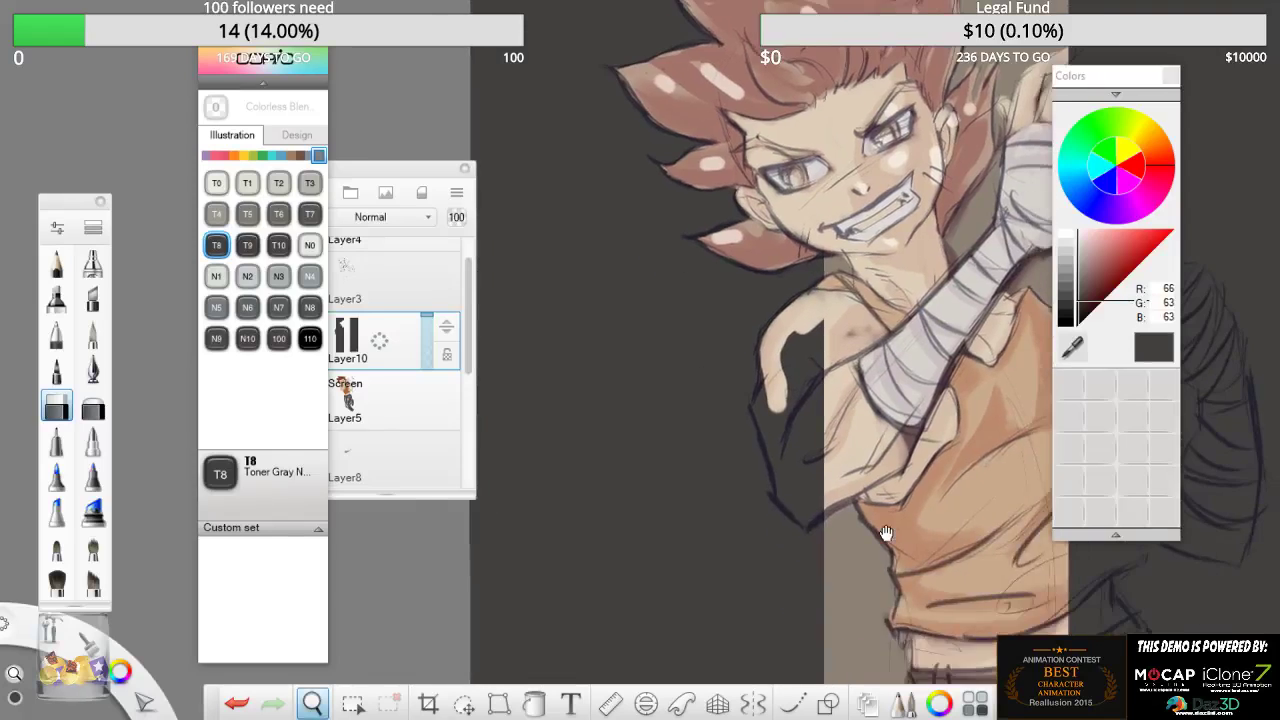
mouse_move(886, 533)
left_mouse_down()
mouse_move(839, 325)
mouse_move(837, 361)
left_mouse_up()
mouse_move(776, 158)
left_mouse_down()
mouse_move(769, 326)
mouse_move(743, 312)
mouse_move(746, 170)
mouse_move(753, 290)
left_mouse_up()
key("ctrl+z")
key("ctrl+z")
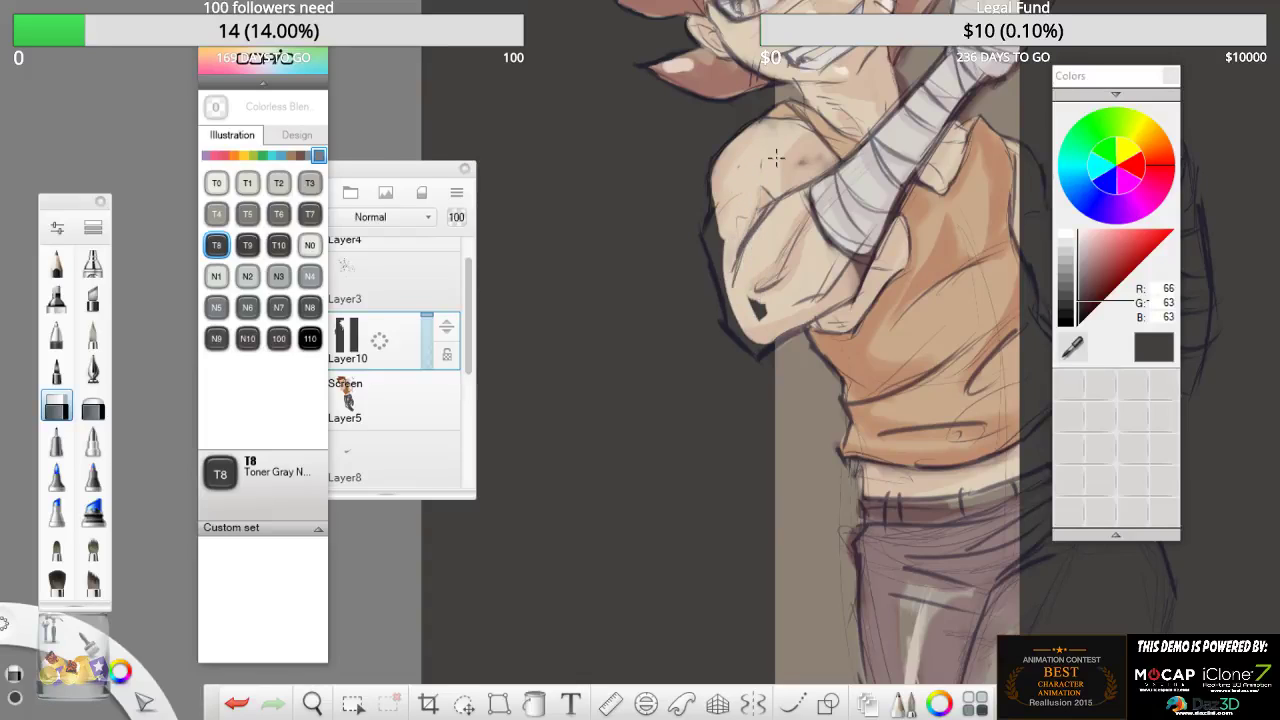
key("ctrl+z")
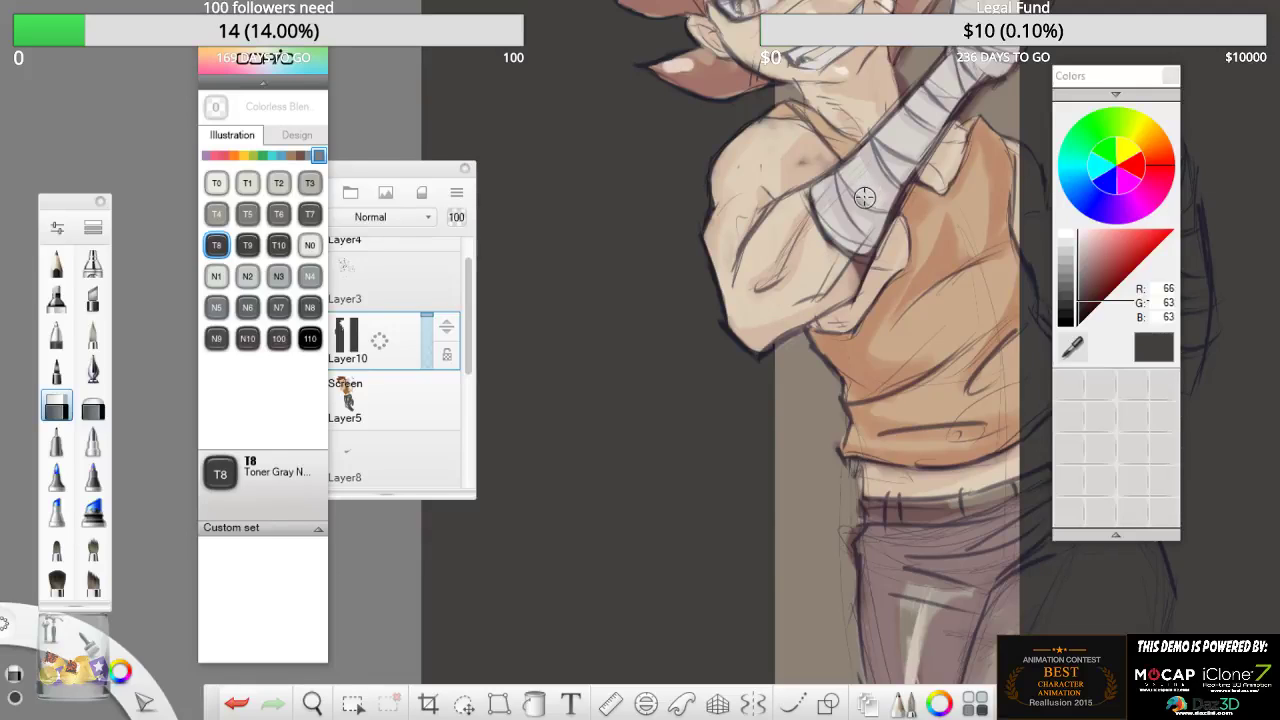
- Erase the grey covering the character's far shoulder and upper arm beside the orange tank top, down to the elbow
key("space")
mouse_move(866, 262)
left_mouse_down()
mouse_move(816, 200)
mouse_move(818, 84)
mouse_move(677, 48)
mouse_move(914, 368)
mouse_move(943, 428)
left_mouse_up()
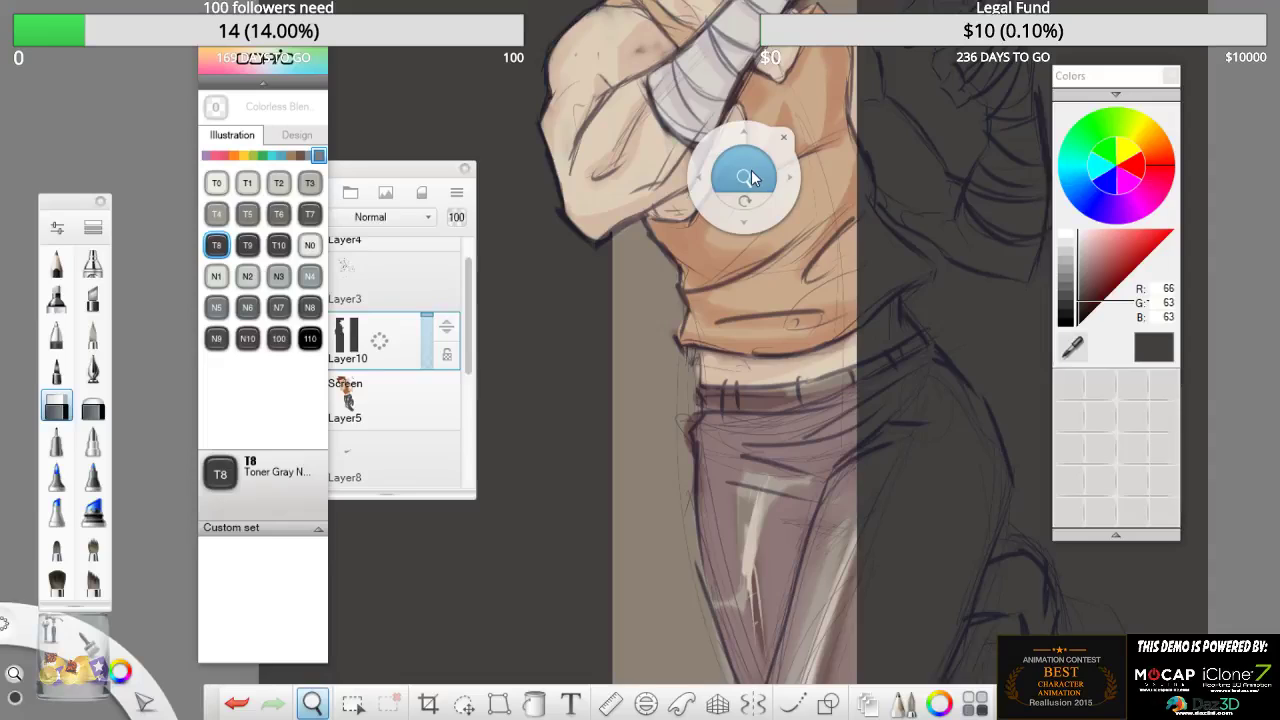
left_click_drag(751, 177, 608, 343)
left_click_drag(701, 323, 675, 282)
key("space")
left_click_drag(675, 182, 805, 125)
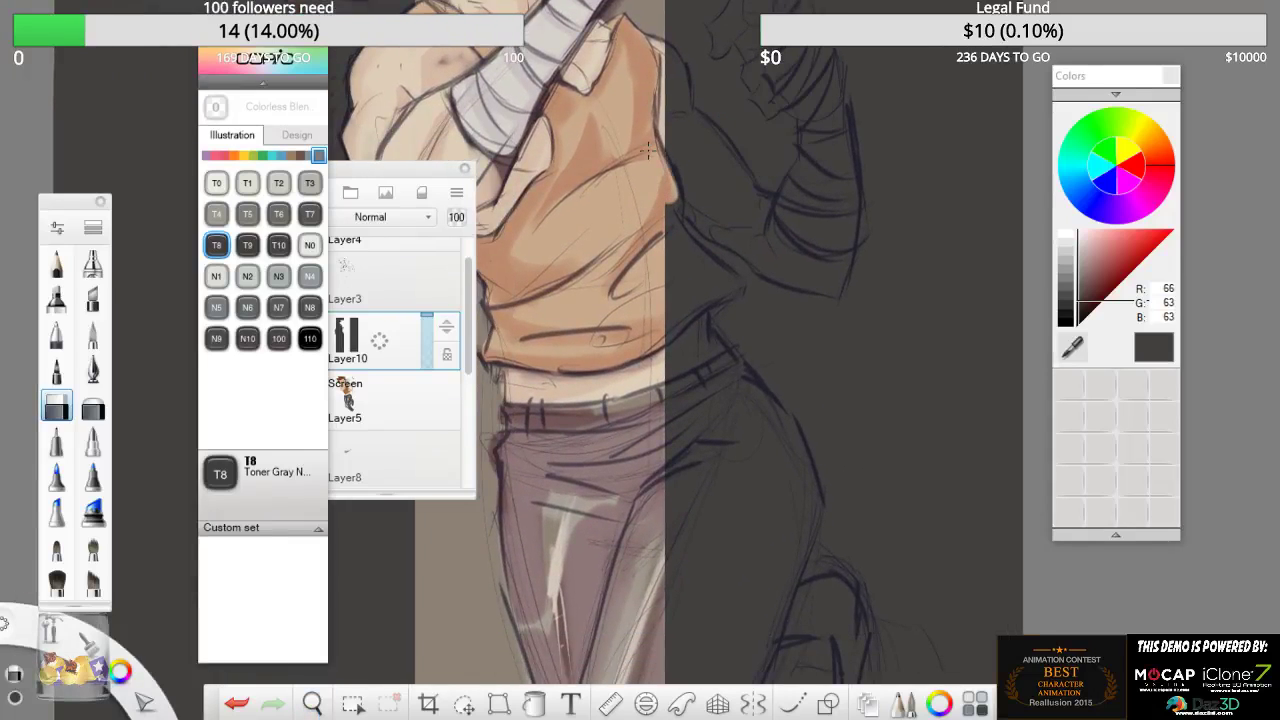
left_click_drag(668, 150, 672, 238)
mouse_move(646, 150)
left_mouse_down()
mouse_move(668, 80)
mouse_move(659, 93)
mouse_move(688, 190)
mouse_move(716, 228)
left_mouse_up()
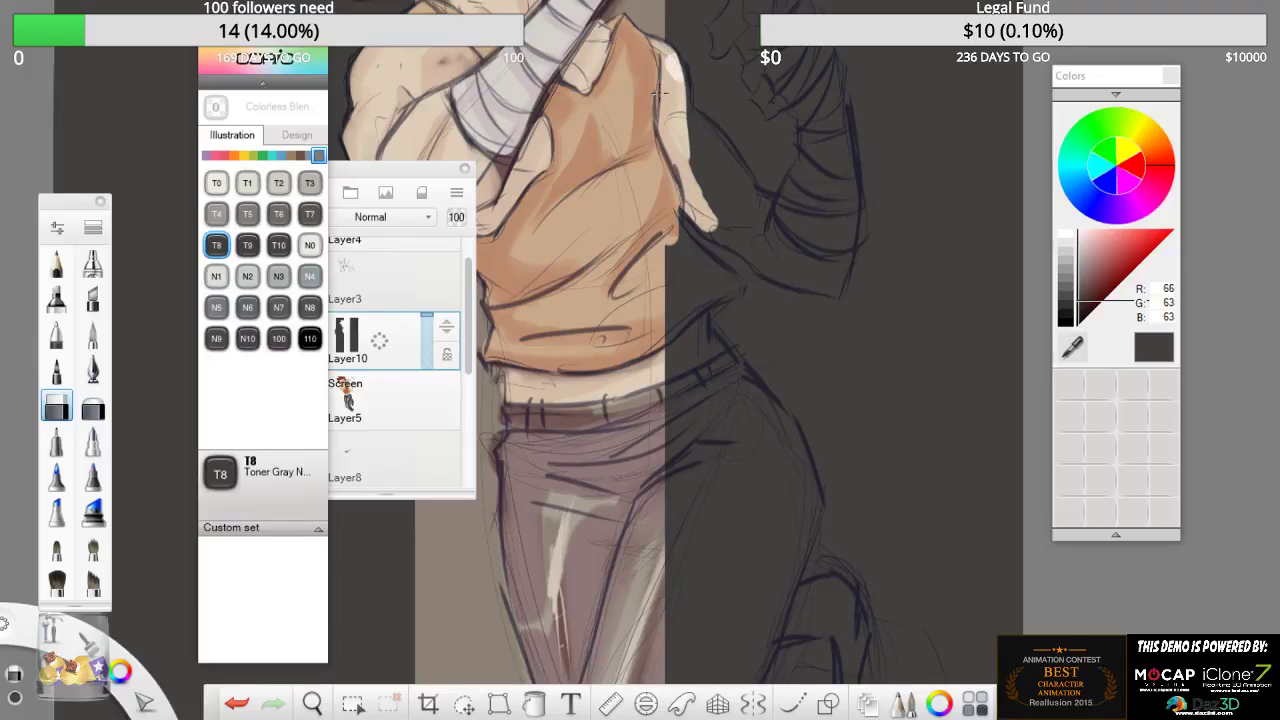
left_click_drag(698, 153, 719, 195)
left_click_drag(698, 130, 739, 188)
mouse_move(713, 135)
left_mouse_down()
mouse_move(762, 210)
mouse_move(722, 230)
left_mouse_up()
- Erase the grey from the far side of the orange tank top and the bare waist above the waistband
mouse_move(698, 180)
left_mouse_down()
mouse_move(752, 236)
mouse_move(712, 286)
mouse_move(724, 288)
mouse_move(670, 330)
left_mouse_up()
mouse_move(668, 262)
left_mouse_down()
mouse_move(688, 308)
mouse_move(678, 425)
left_mouse_up()
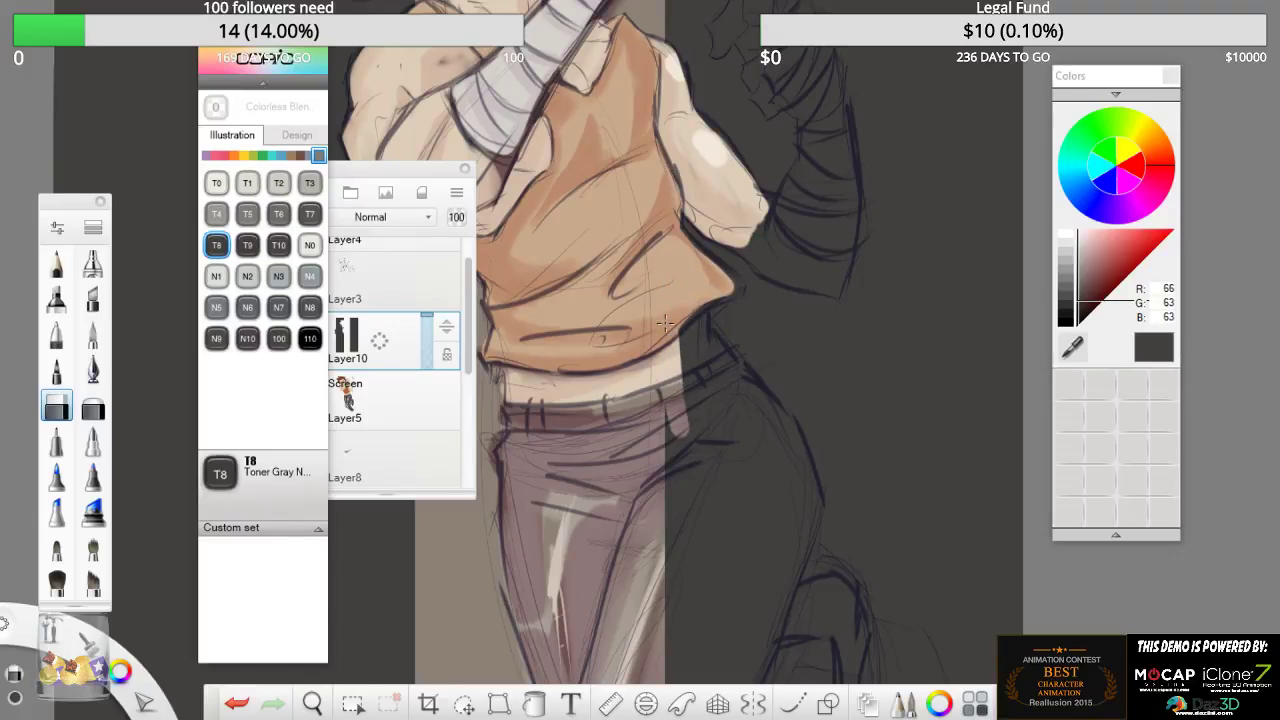
mouse_move(684, 340)
left_mouse_down()
mouse_move(700, 405)
mouse_move(706, 316)
left_mouse_up()
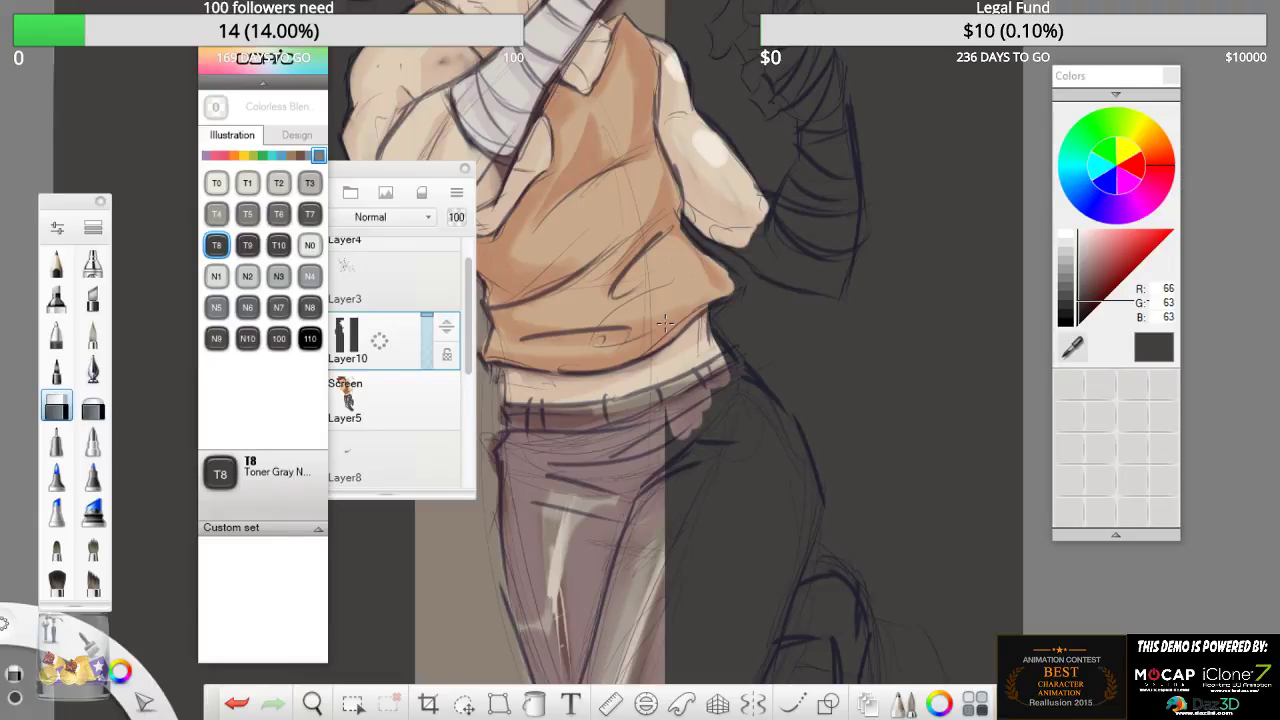
- Erase the grey covering the hip and upper thigh of the trousers out to the outer outline
mouse_move(718, 376)
left_mouse_down()
mouse_move(734, 393)
mouse_move(737, 446)
mouse_move(672, 494)
mouse_move(670, 610)
left_mouse_up()
left_click_drag(704, 484, 696, 598)
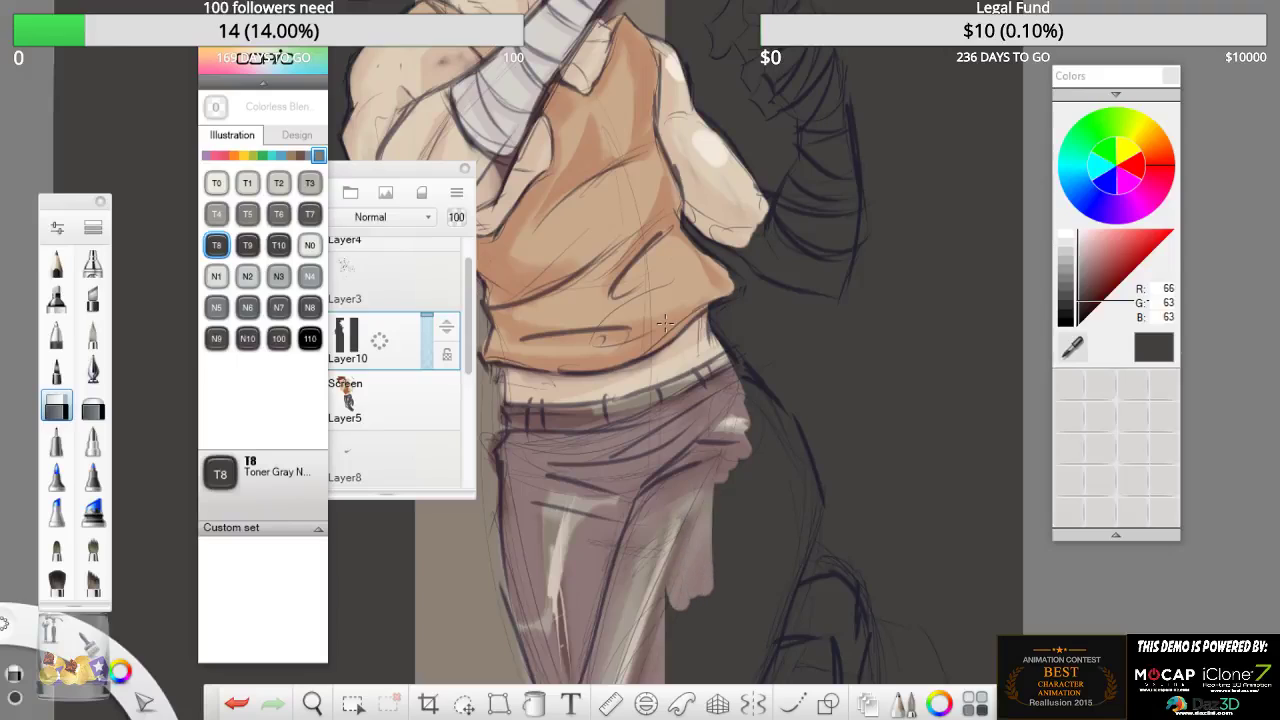
left_click_drag(740, 462, 720, 570)
left_click_drag(755, 440, 735, 350)
left_click_drag(765, 400, 785, 490)
left_click_drag(770, 430, 760, 525)
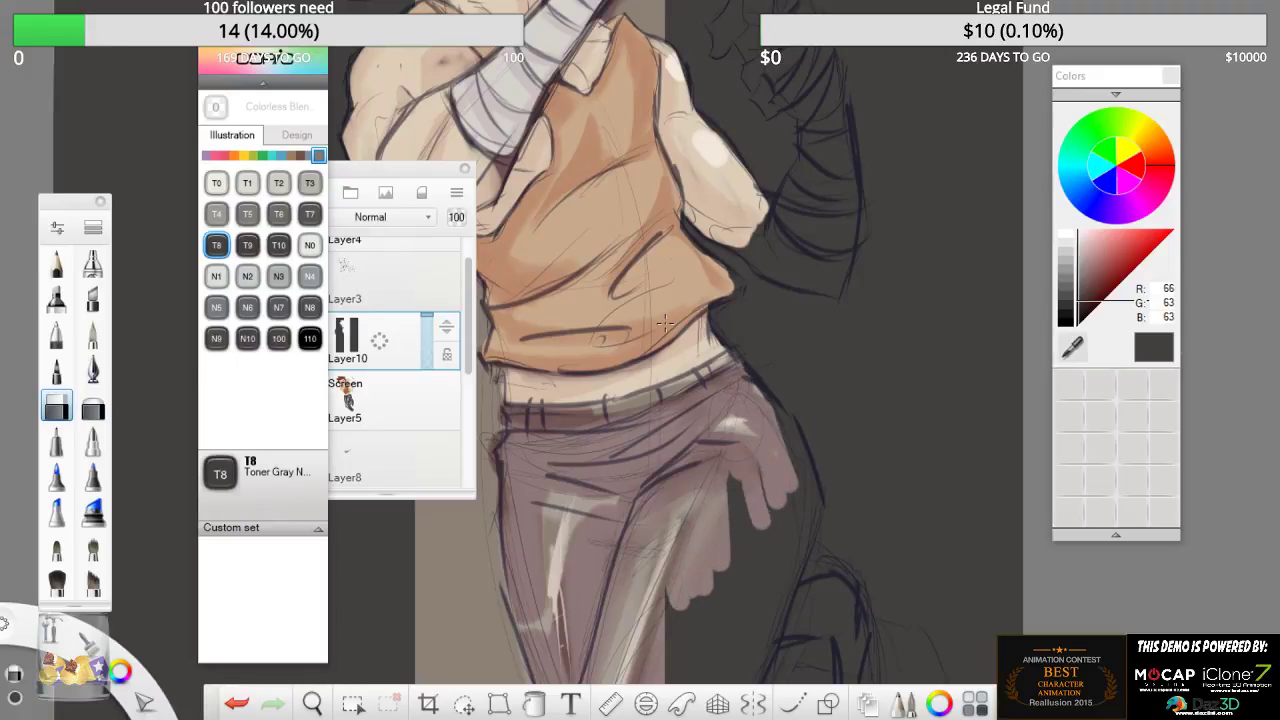
left_click_drag(762, 468, 722, 588)
mouse_move(790, 420)
left_mouse_down()
mouse_move(808, 522)
mouse_move(780, 596)
left_mouse_up()
mouse_move(790, 505)
left_mouse_down()
mouse_move(760, 620)
mouse_move(735, 640)
left_mouse_up()
left_click_drag(735, 595, 725, 635)
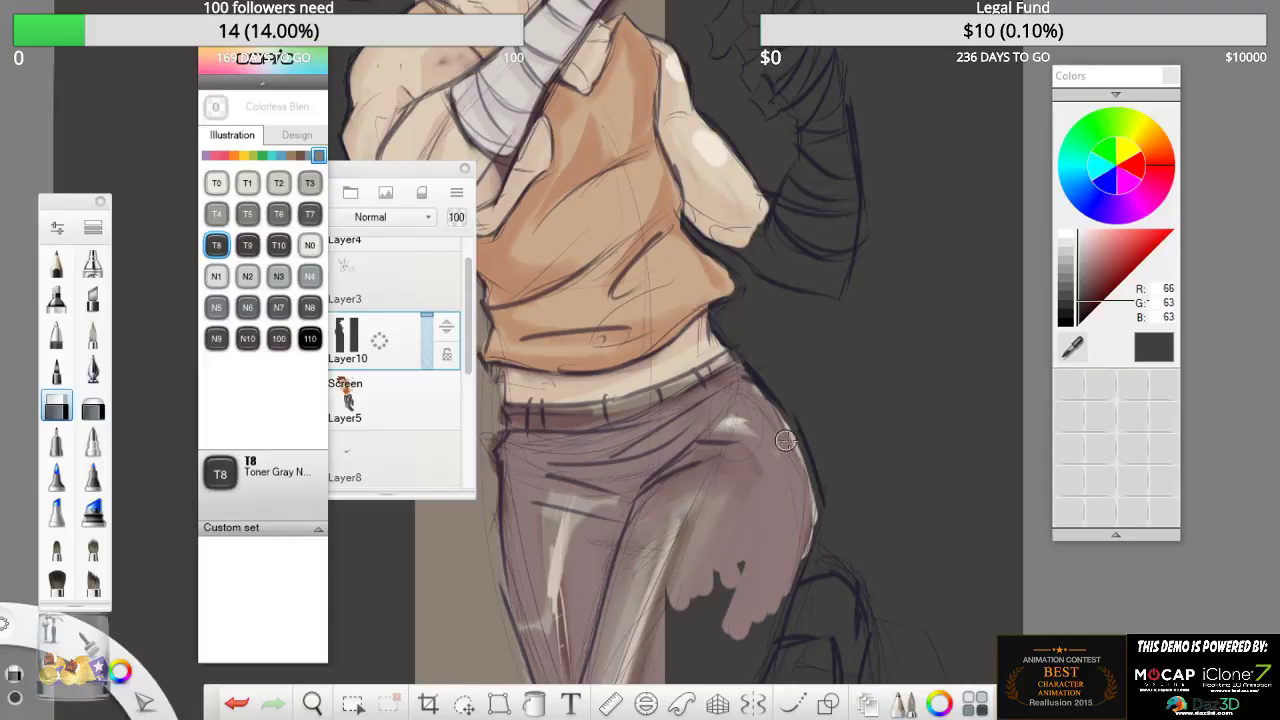
- Erase the grey from the rest of the thigh, following its outer outline down toward the knee
key("space")
left_click_drag(840, 461, 896, 174)
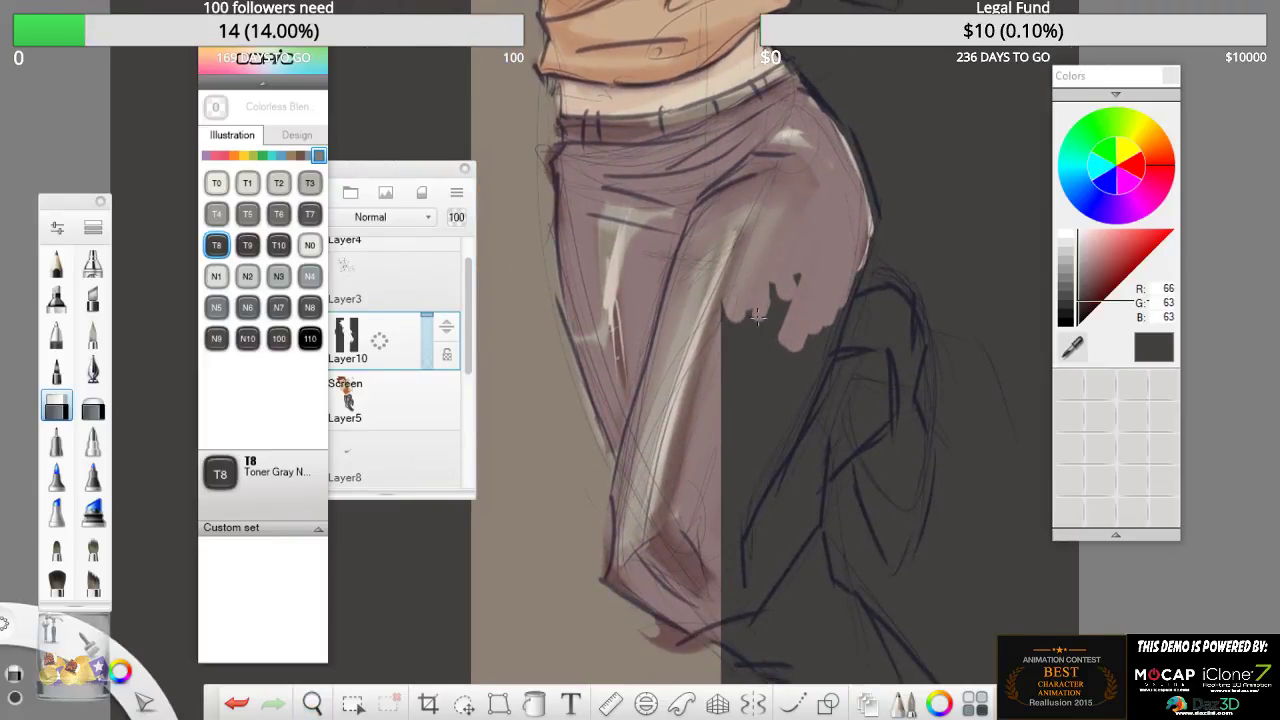
left_click_drag(758, 318, 728, 378)
mouse_move(775, 300)
left_mouse_down()
mouse_move(728, 420)
mouse_move(730, 455)
left_mouse_up()
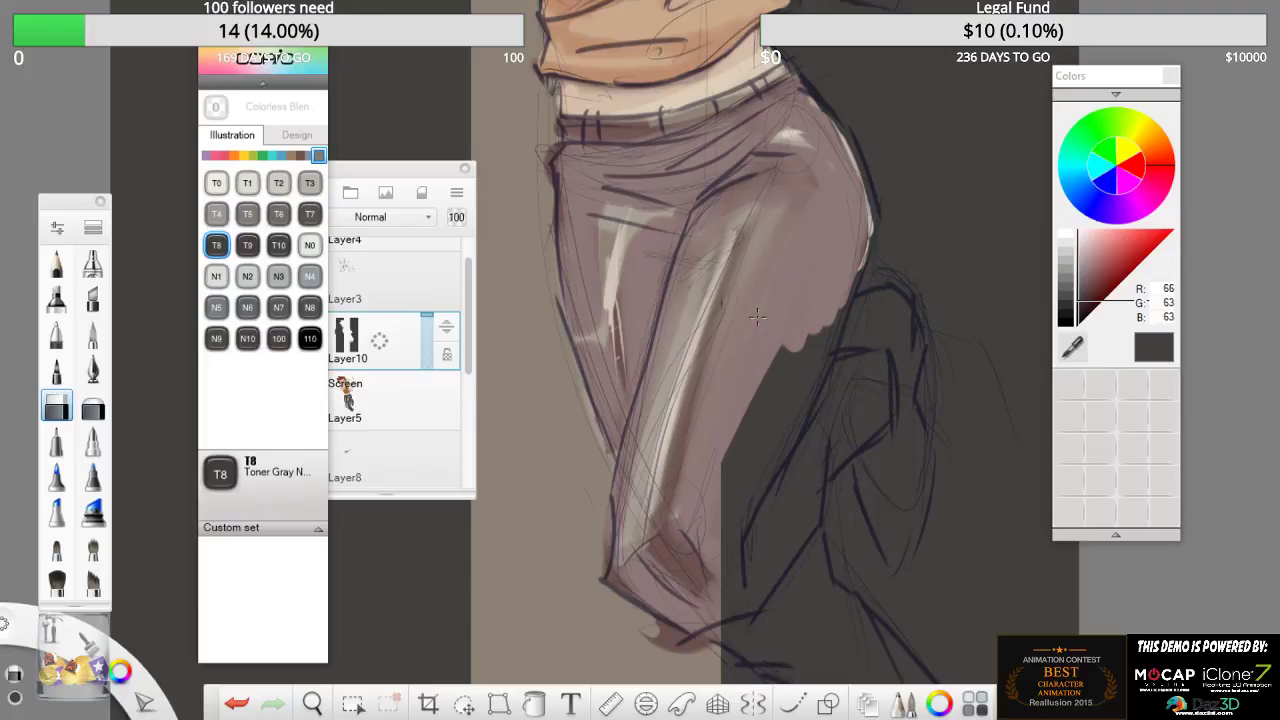
left_click_drag(785, 350, 730, 500)
mouse_move(815, 335)
left_mouse_down()
mouse_move(740, 545)
mouse_move(745, 525)
left_mouse_up()
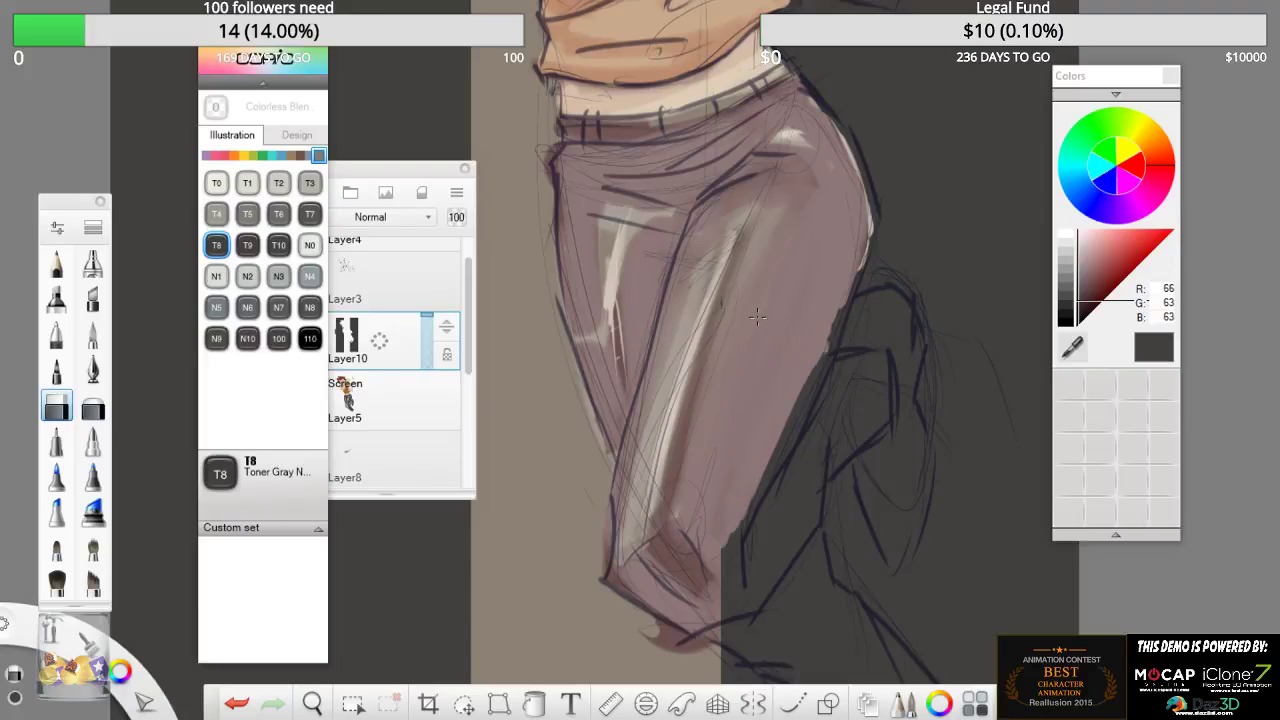
- Erase the grey around the knee and over the trouser leg bent behind it
mouse_move(830, 340)
left_mouse_down()
mouse_move(723, 595)
mouse_move(745, 630)
mouse_move(732, 611)
mouse_move(755, 600)
mouse_move(780, 505)
mouse_move(838, 425)
mouse_move(800, 560)
mouse_move(885, 376)
mouse_move(835, 405)
mouse_move(858, 305)
left_mouse_up()
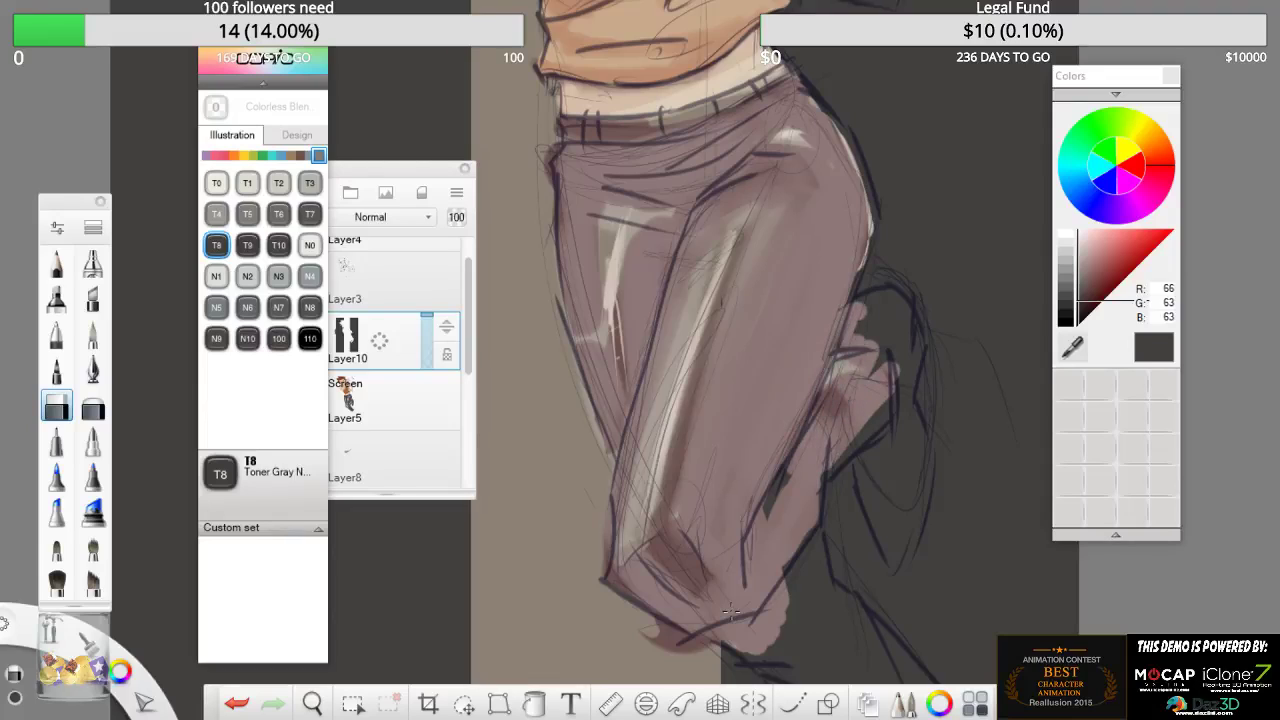
left_click_drag(785, 468, 768, 512)
mouse_move(858, 318)
left_mouse_down()
mouse_move(886, 292)
mouse_move(912, 372)
mouse_move(898, 350)
mouse_move(872, 460)
mouse_move(868, 540)
mouse_move(890, 560)
mouse_move(900, 405)
mouse_move(910, 542)
mouse_move(922, 440)
left_mouse_up()
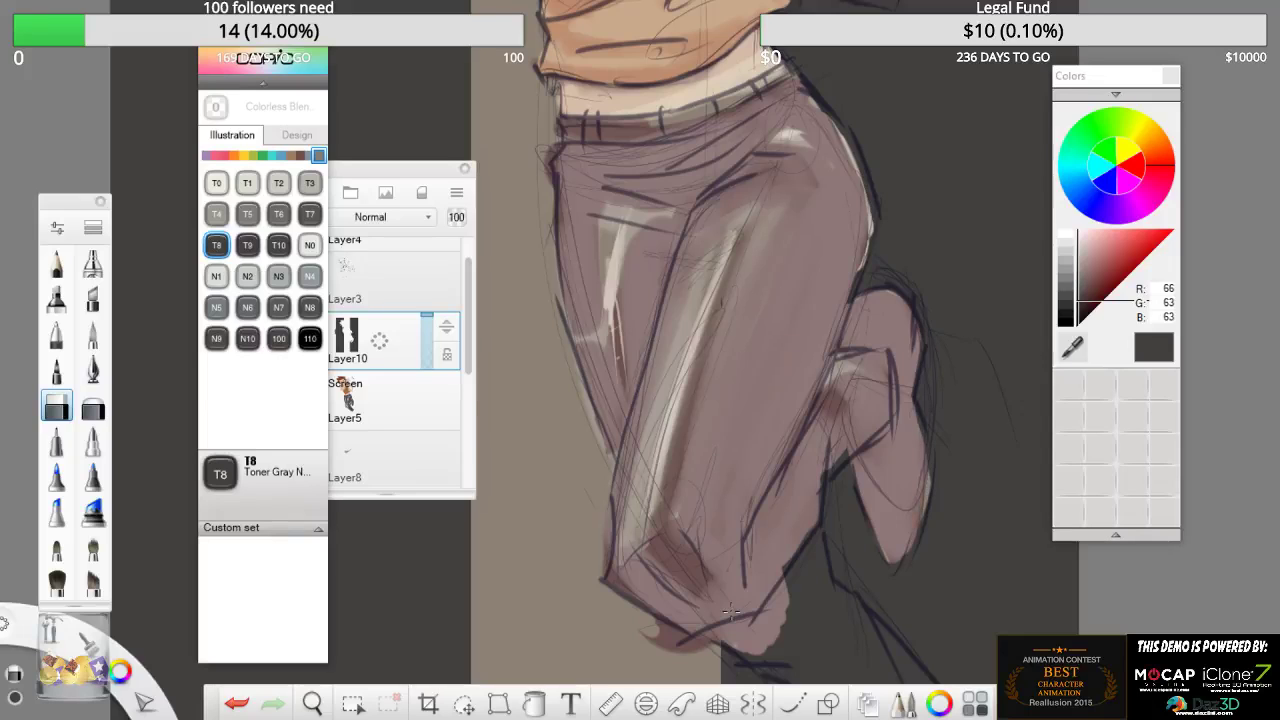
- Erase the grey covering the lower leg from the knee down to the bottom edge of the canvas
key("space")
mouse_move(806, 491)
left_mouse_down()
mouse_move(716, 174)
mouse_move(700, 350)
mouse_move(686, 350)
mouse_move(703, 253)
left_mouse_up()
mouse_move(706, 365)
left_mouse_down()
mouse_move(666, 345)
mouse_move(744, 420)
mouse_move(755, 385)
mouse_move(728, 312)
mouse_move(728, 230)
mouse_move(769, 357)
mouse_move(793, 365)
left_mouse_up()
mouse_move(703, 253)
left_mouse_down()
mouse_move(780, 300)
mouse_move(830, 380)
mouse_move(830, 420)
mouse_move(703, 253)
left_mouse_up()
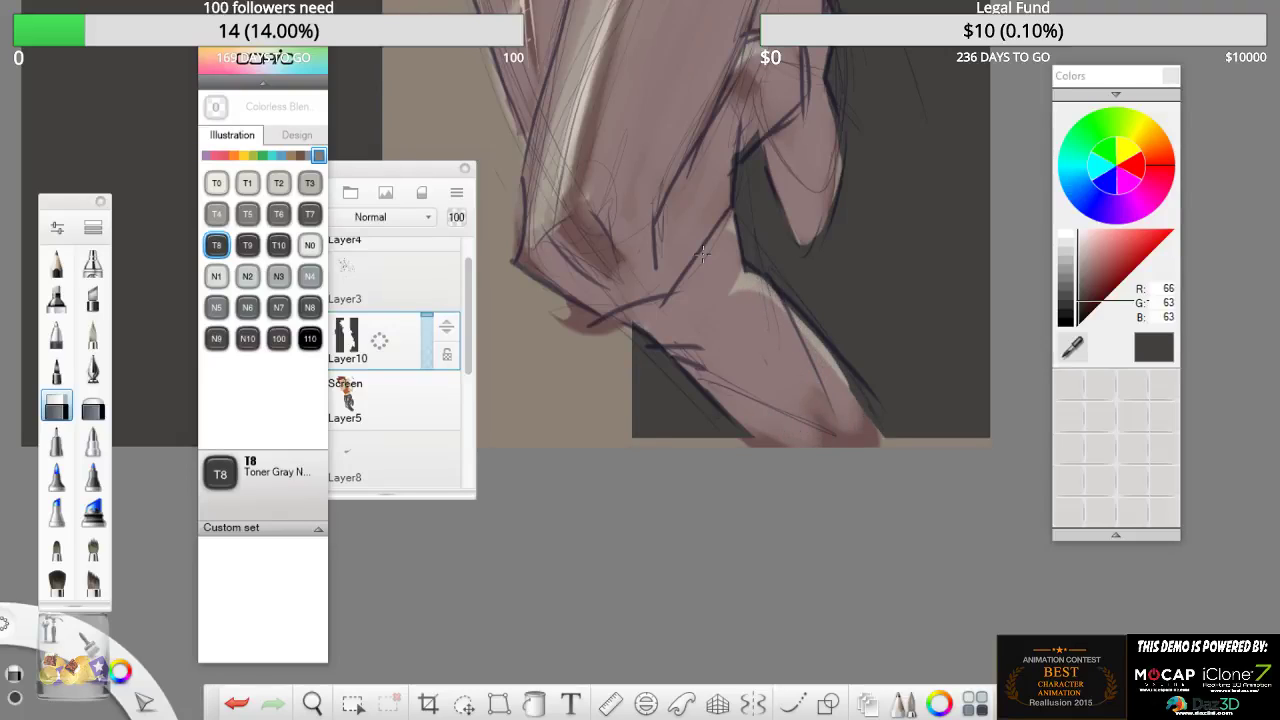
- Erase the grey covering the far arm's clenched fist and bandaged forearm down to the elbow
key("space")
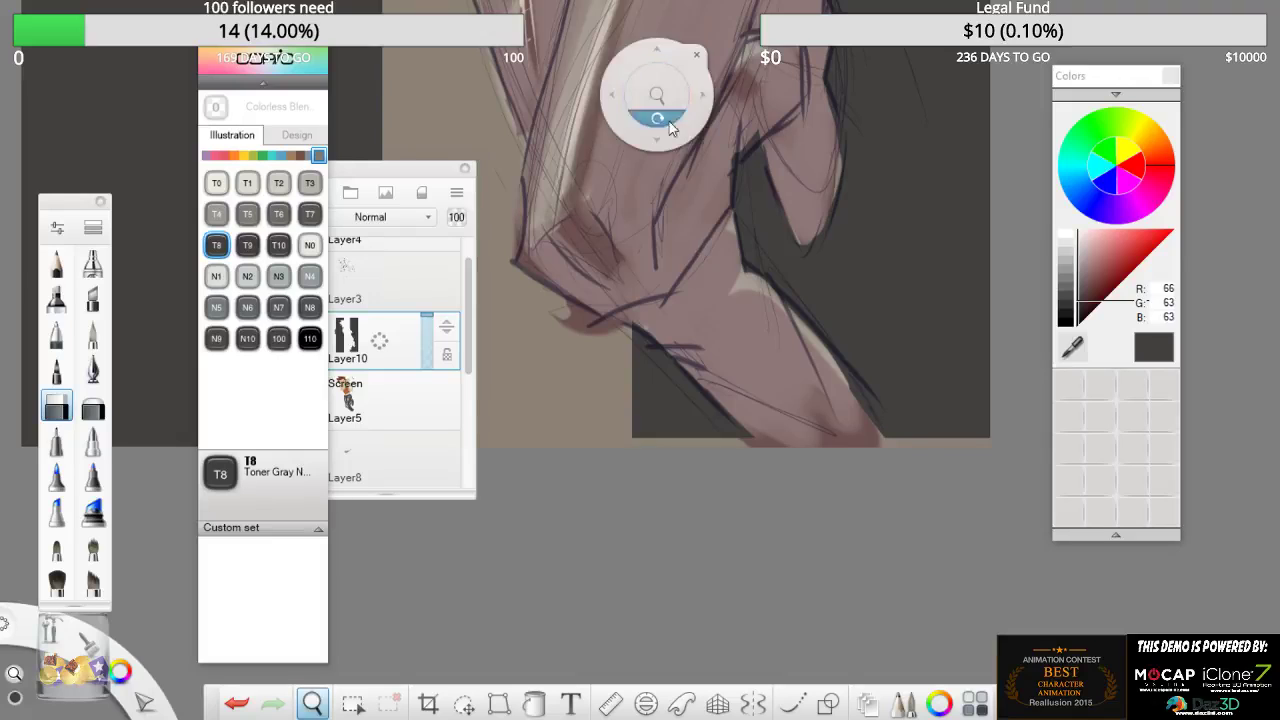
left_click_drag(663, 83, 667, 516)
mouse_move(688, 381)
left_mouse_down()
mouse_move(843, 294)
mouse_move(766, 478)
left_mouse_up()
mouse_move(697, 212)
left_mouse_down()
mouse_move(680, 235)
mouse_move(665, 228)
mouse_move(722, 261)
mouse_move(682, 257)
mouse_move(708, 180)
mouse_move(714, 238)
mouse_move(720, 198)
mouse_move(712, 102)
mouse_move(678, 102)
left_mouse_up()
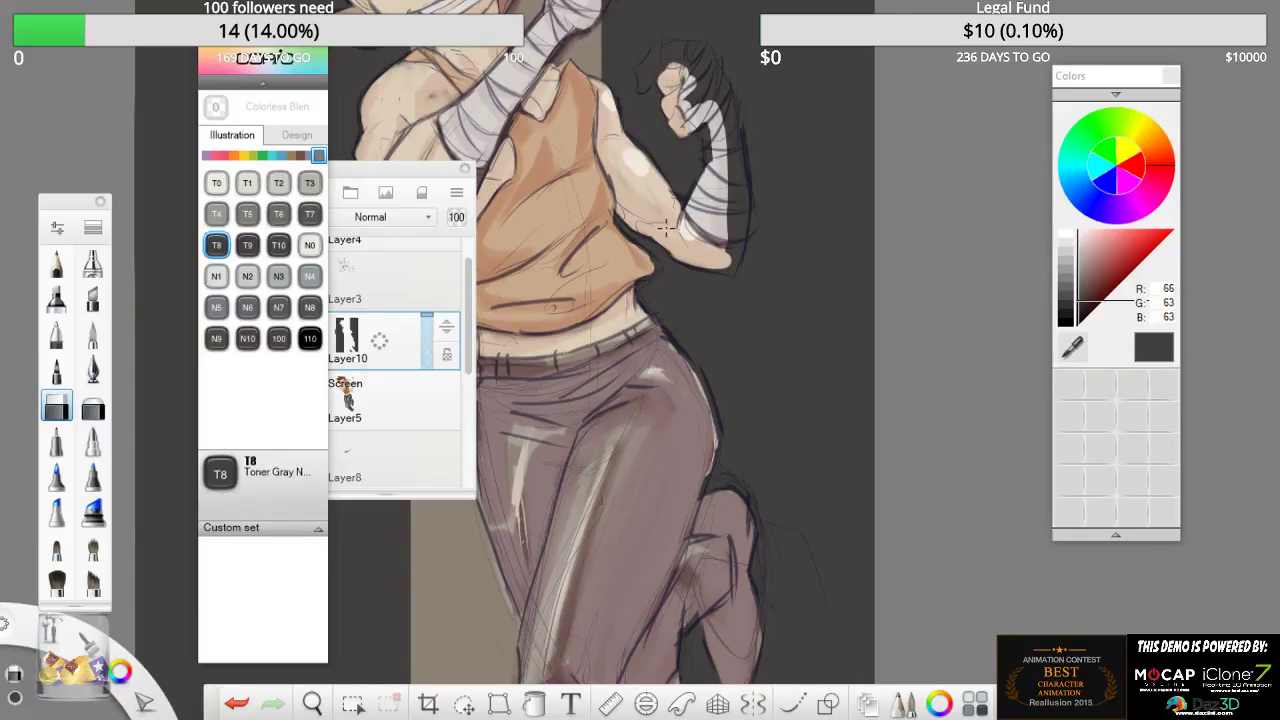
left_click_drag(668, 70, 660, 52)
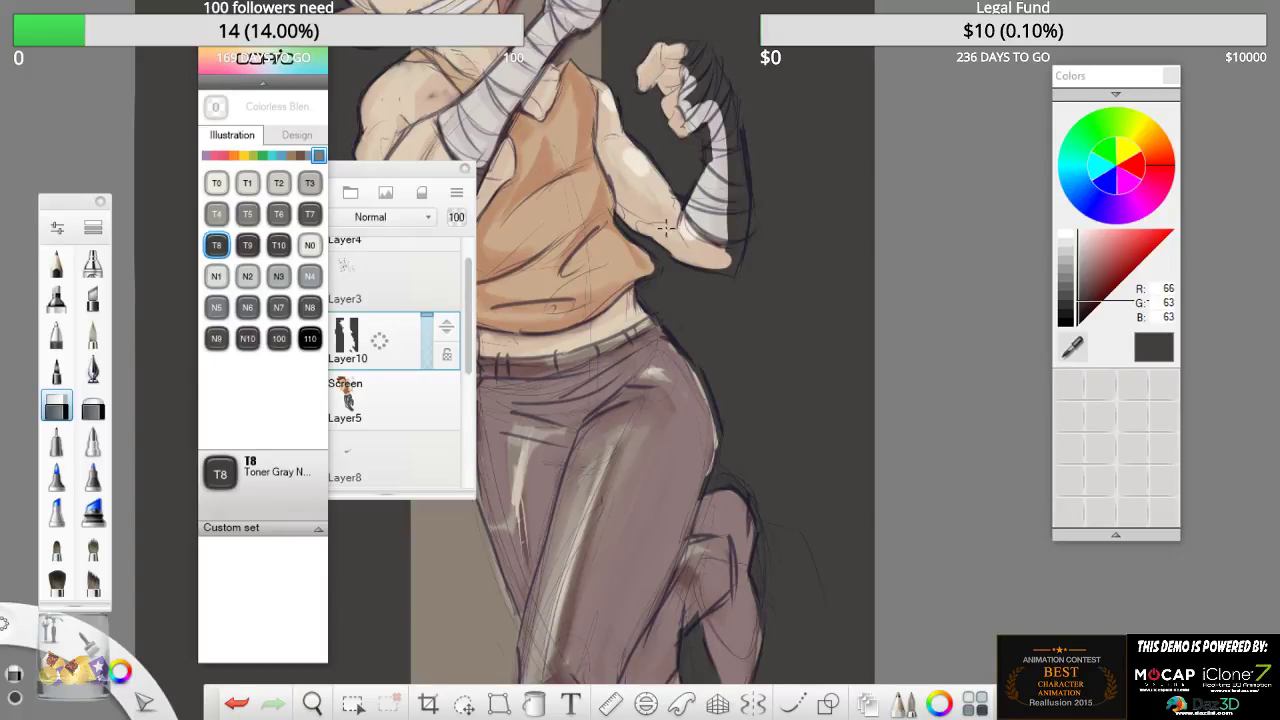
mouse_move(694, 42)
left_mouse_down()
mouse_move(704, 70)
mouse_move(690, 100)
left_mouse_up()
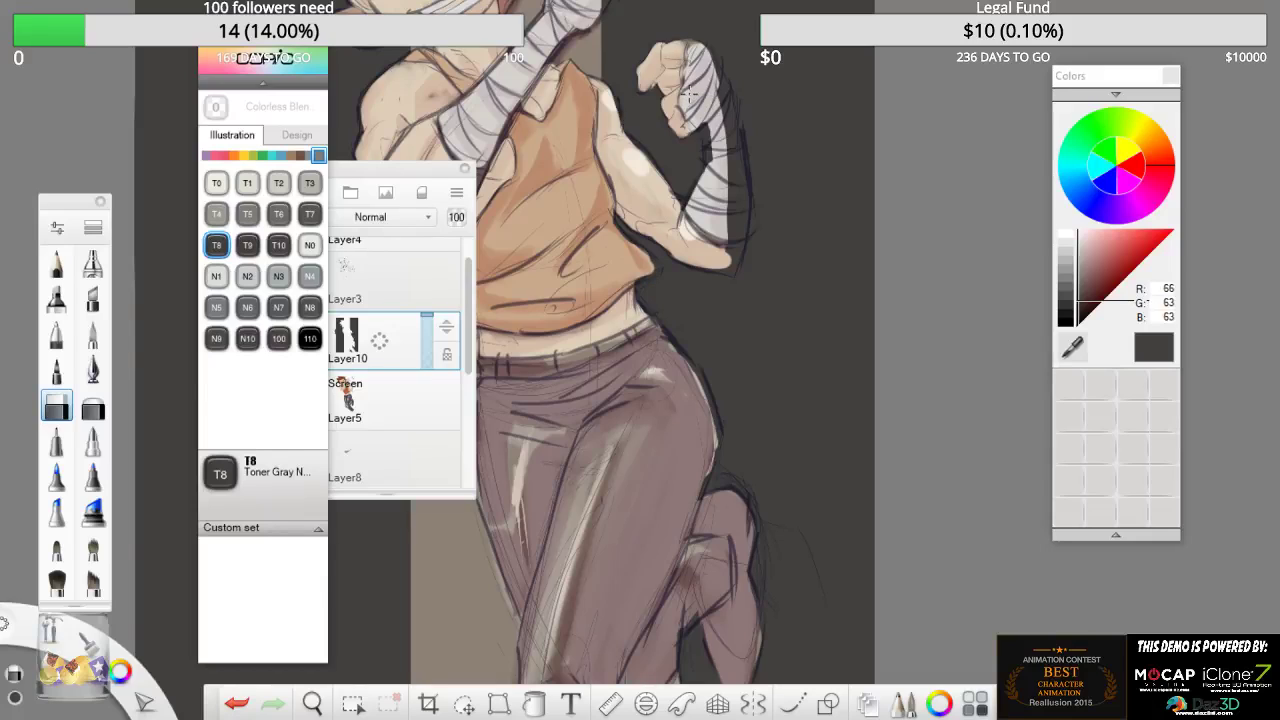
left_click_drag(727, 90, 727, 136)
left_click_drag(718, 60, 736, 244)
left_click_drag(726, 192, 734, 256)
left_click_drag(742, 160, 746, 230)
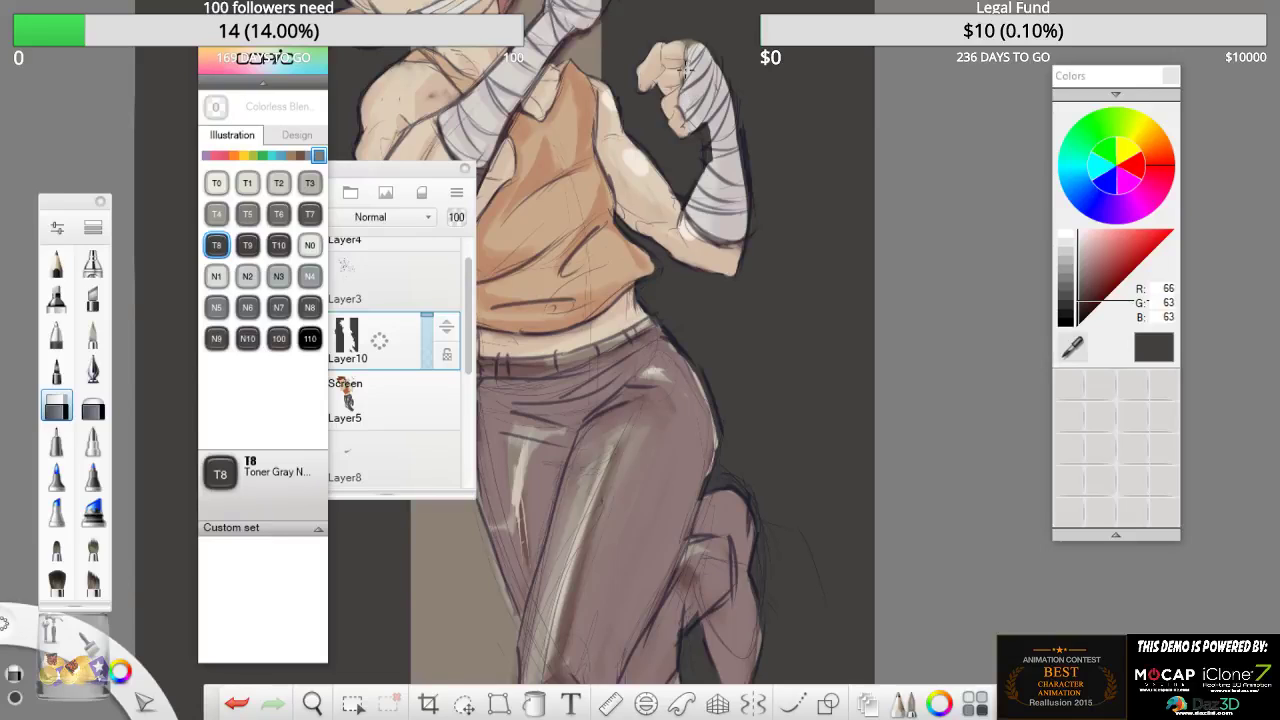
- Erase the grey from the open hand's fingers and the bandaged wrist beside the face
key("space")
left_click_drag(613, 134, 664, 92)
left_click_drag(667, 142, 713, 460)
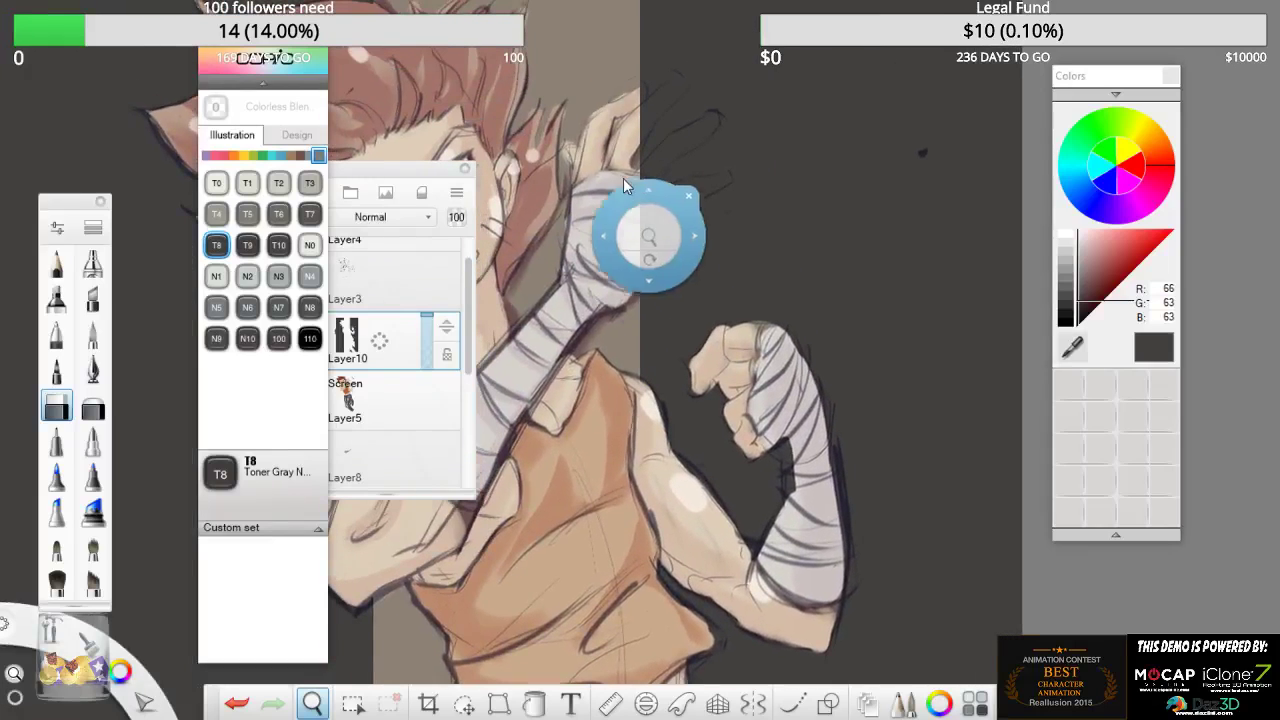
mouse_move(662, 156)
left_mouse_down()
mouse_move(639, 182)
mouse_move(720, 116)
left_mouse_up()
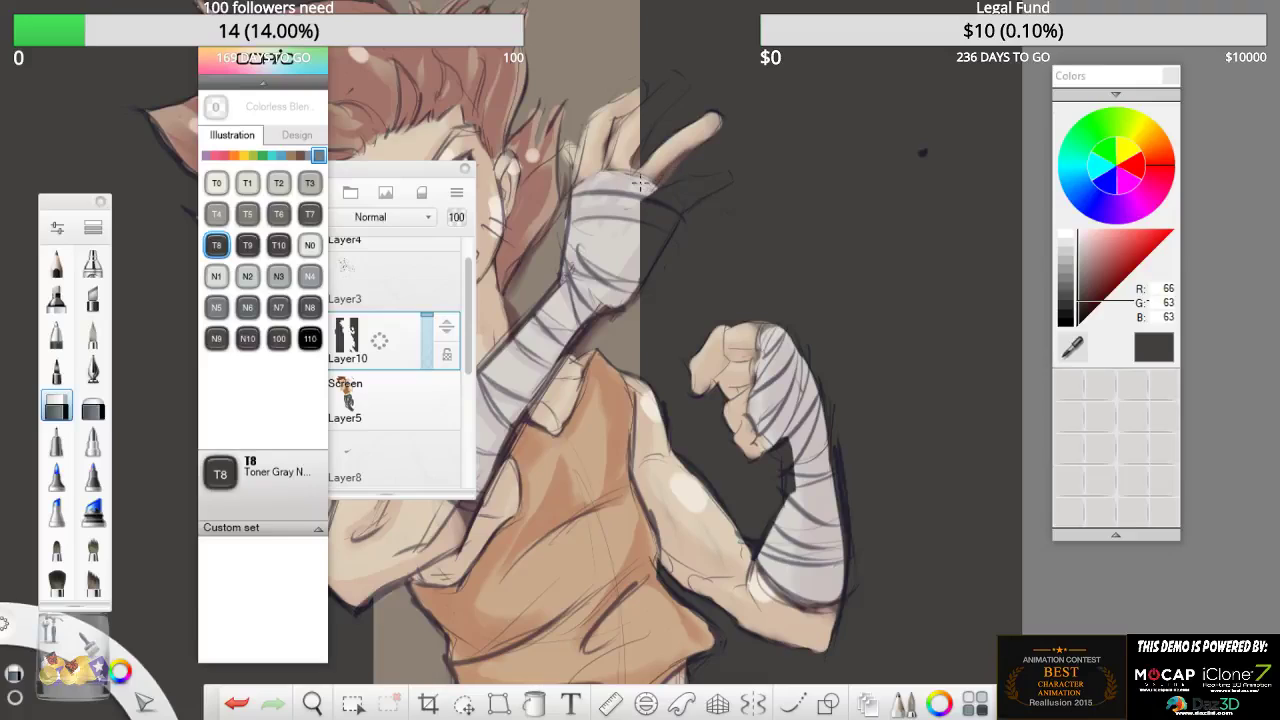
left_click_drag(650, 136, 674, 92)
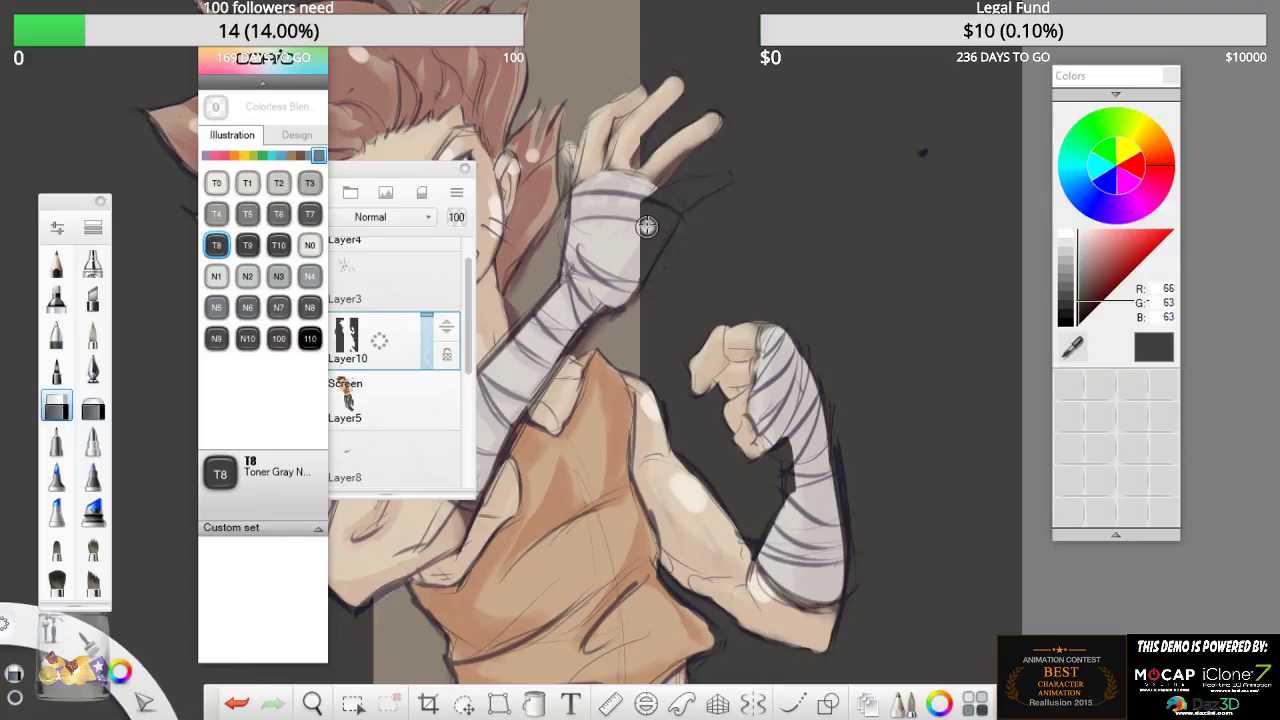
mouse_move(642, 201)
left_mouse_down()
mouse_move(650, 267)
mouse_move(676, 194)
mouse_move(722, 178)
mouse_move(678, 220)
left_mouse_up()
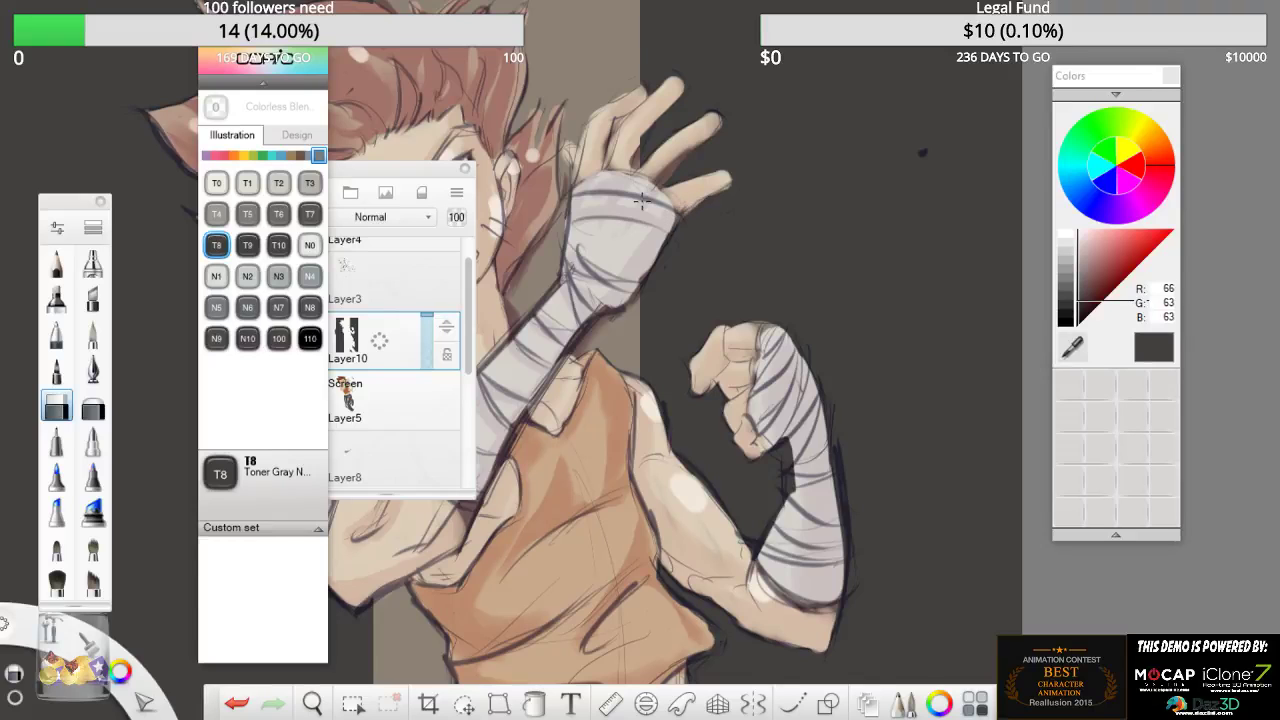
key("space")
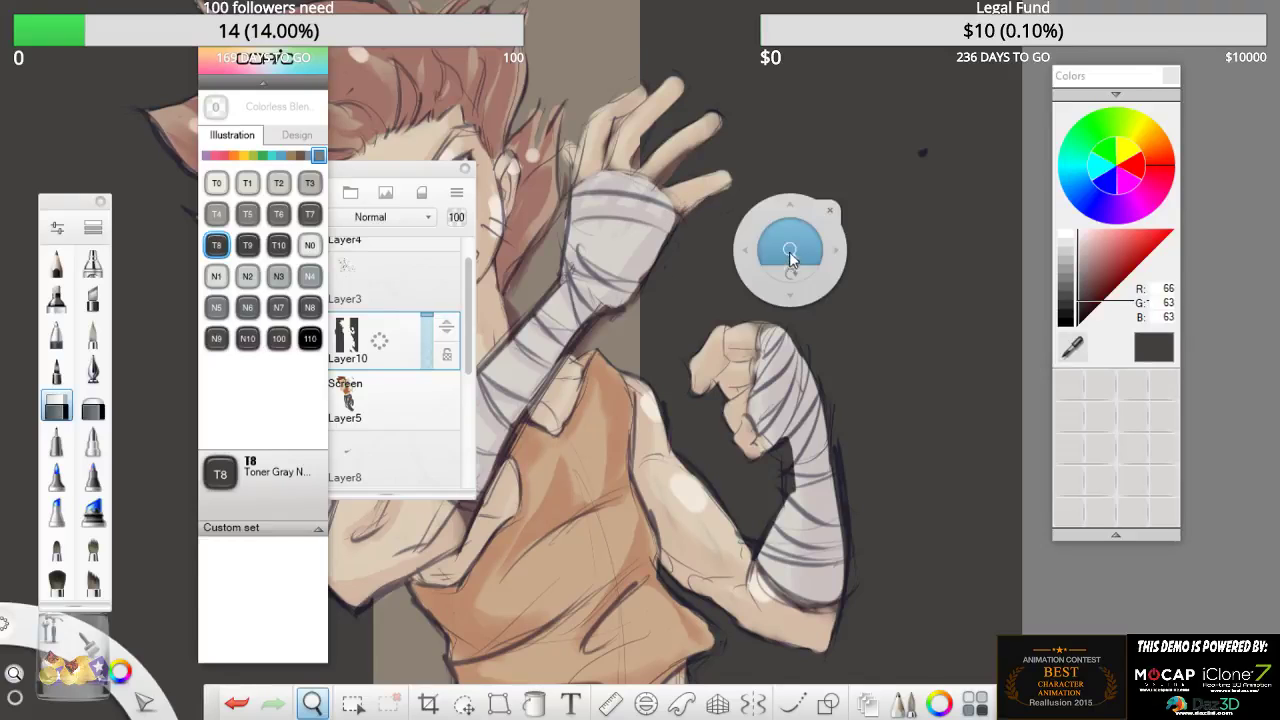
left_click_drag(790, 258, 688, 298)
left_click_drag(698, 426, 718, 342)
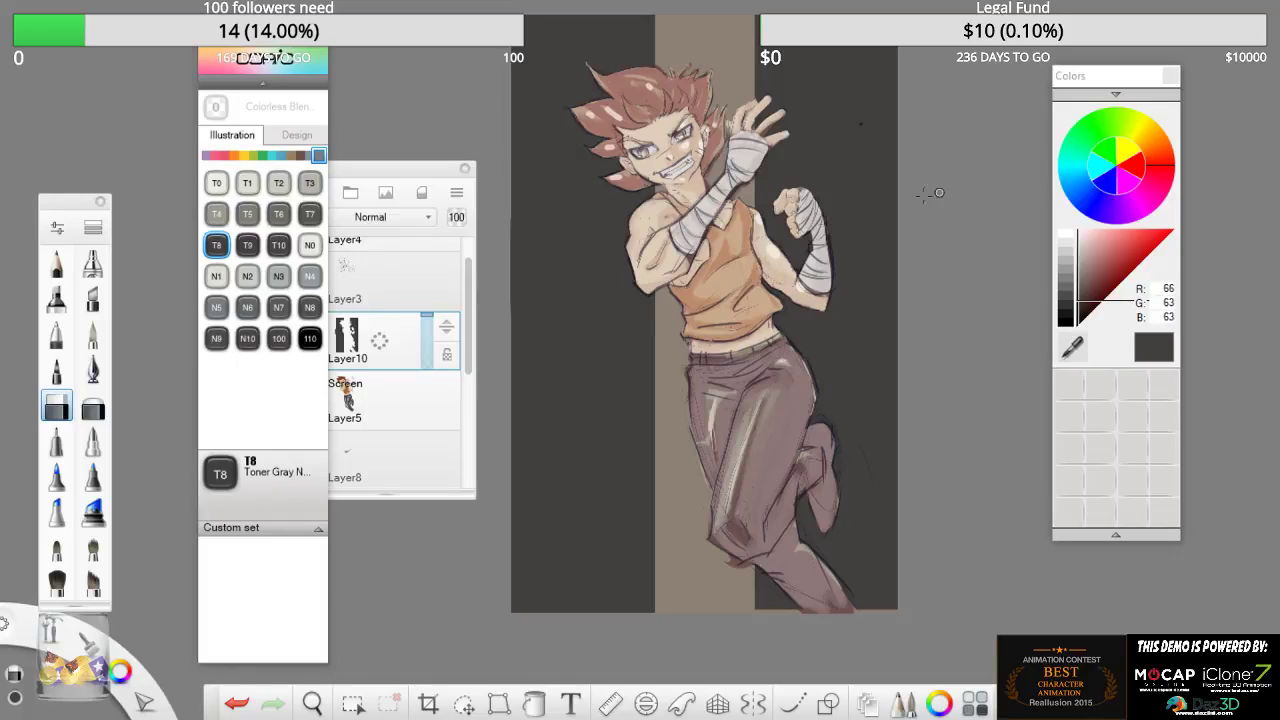
- Check the character colour layers, return to Layer10 and touch up the grey at the far bandaged wrist
left_click(382, 400)
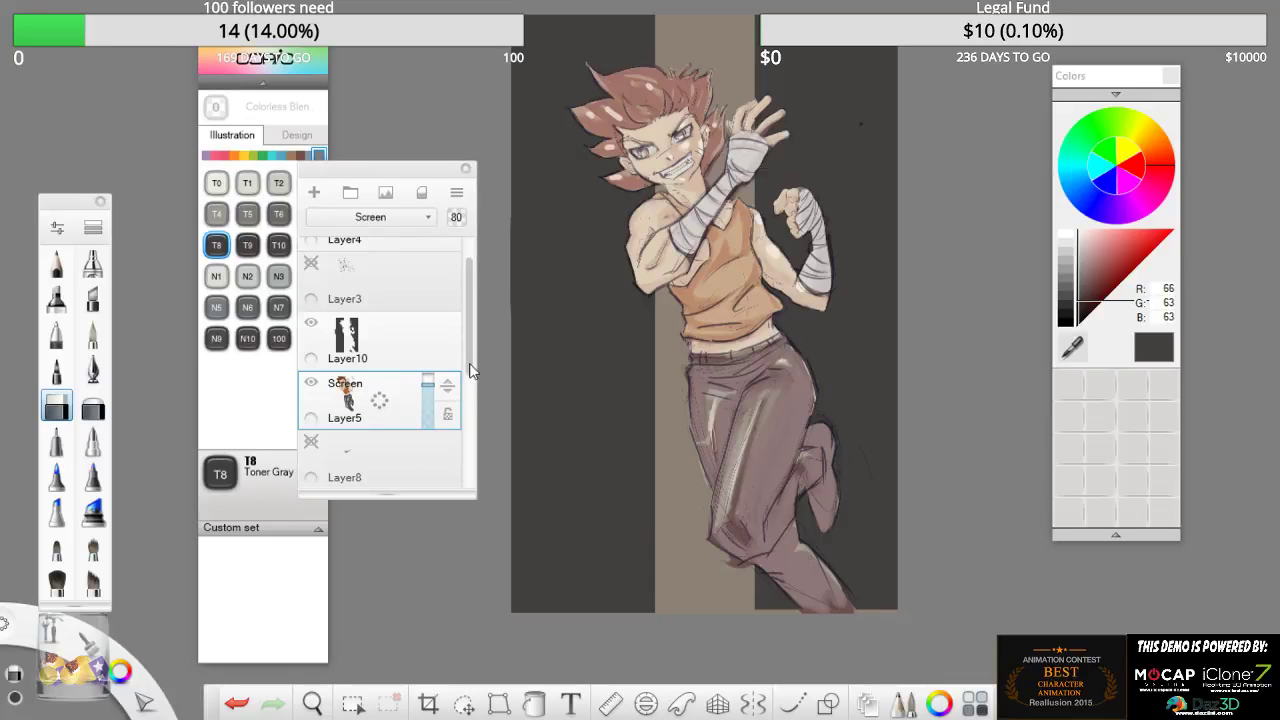
scroll(472, 399, "down", 2)
left_click(444, 401)
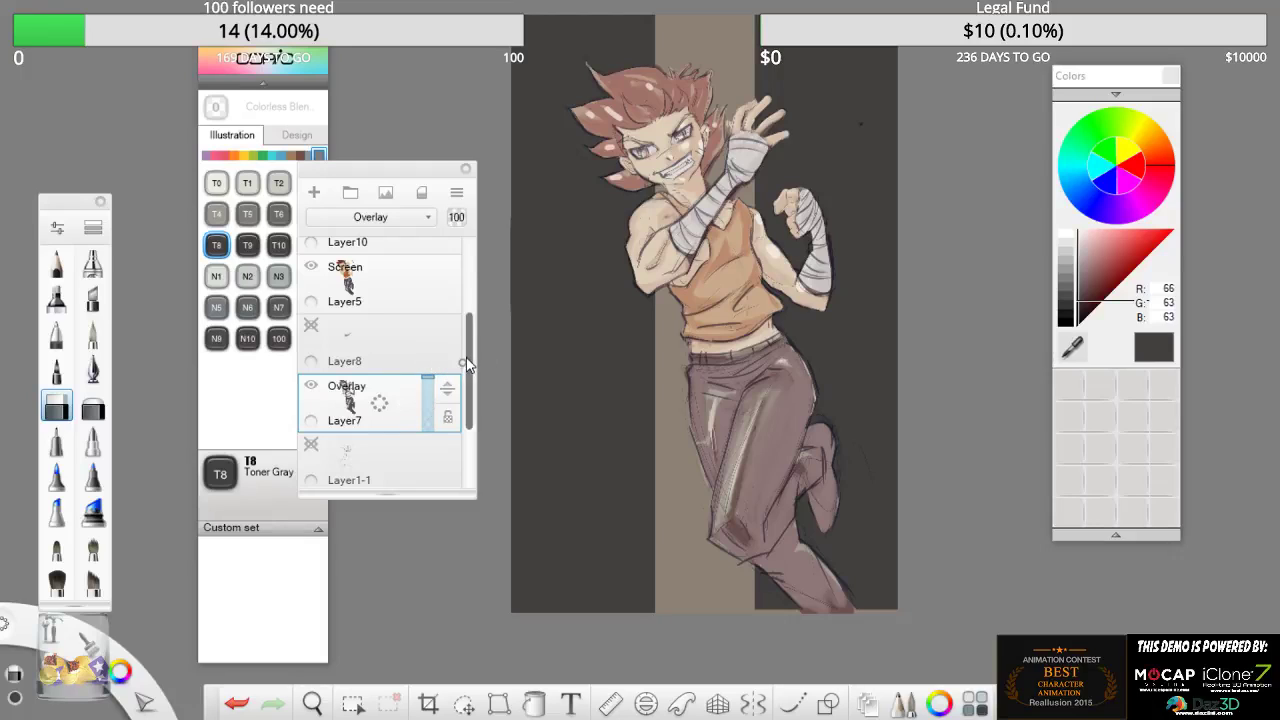
left_click_drag(465, 365, 463, 290)
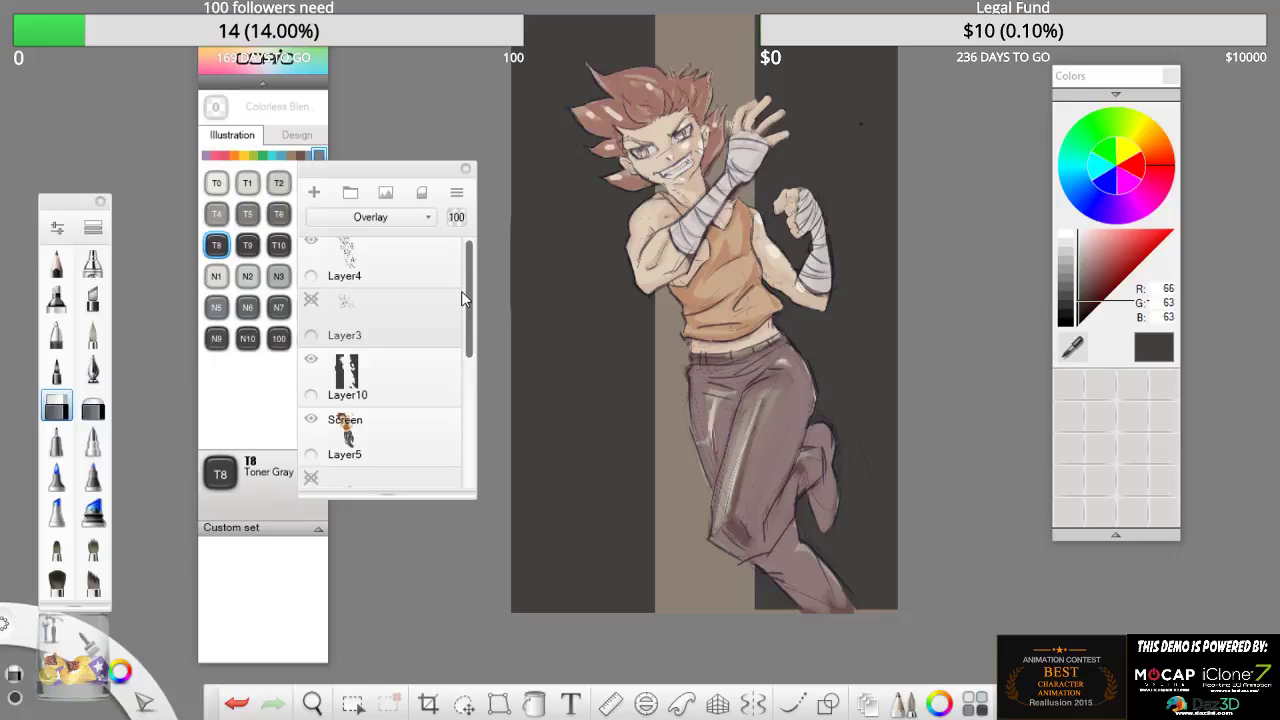
left_click(398, 362)
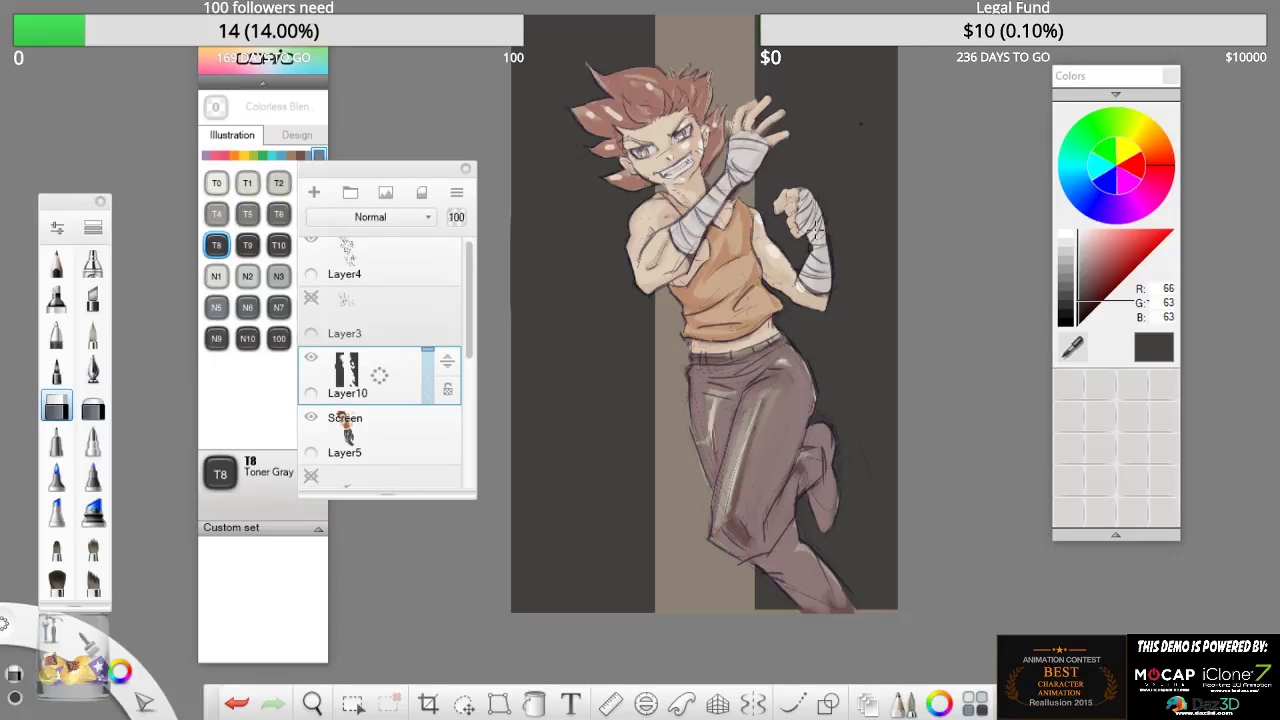
left_click_drag(810, 235, 806, 251)
left_click_drag(816, 229, 816, 232)
- Make Layer3 visible and lower its opacity
left_click(311, 297)
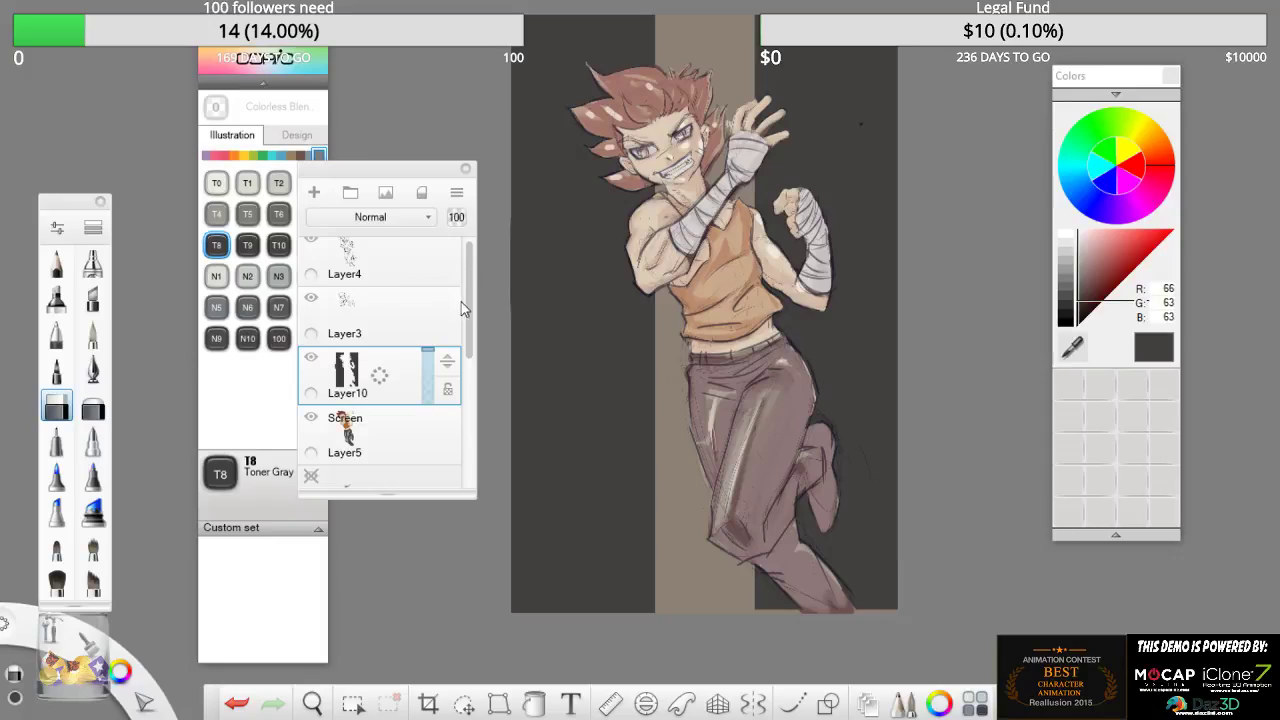
scroll(463, 275, "up", 1)
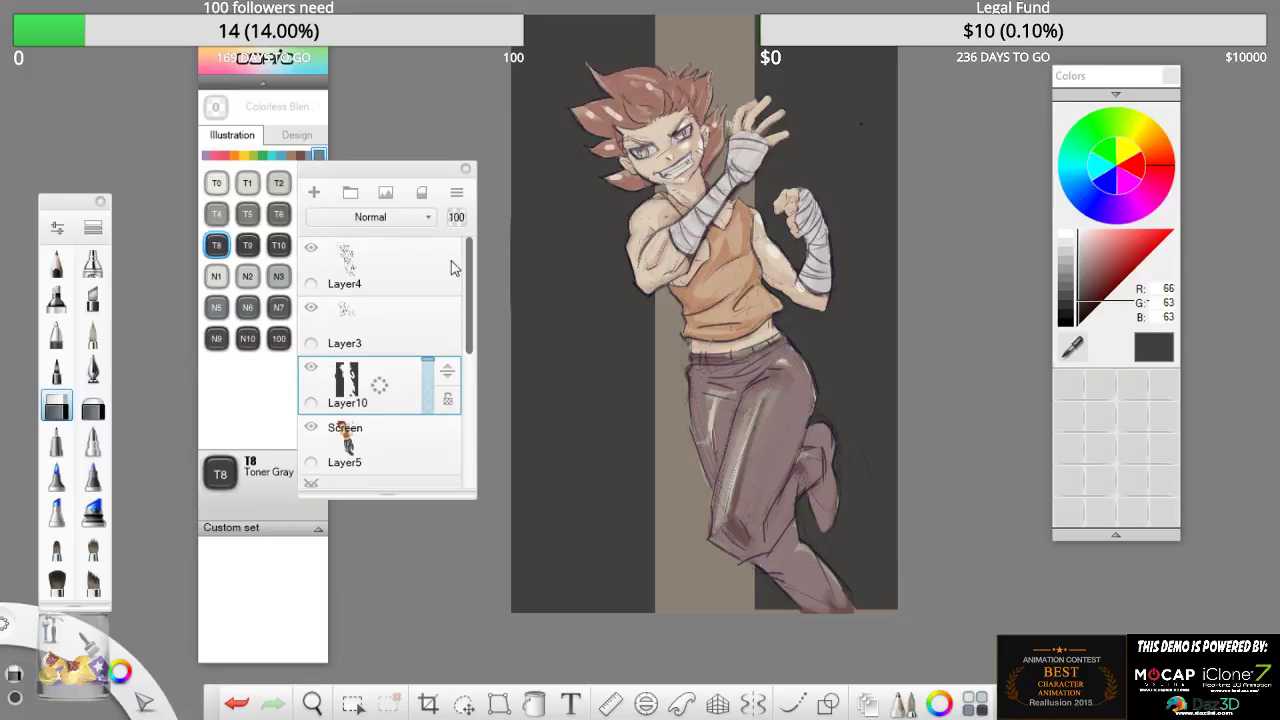
left_click(427, 318)
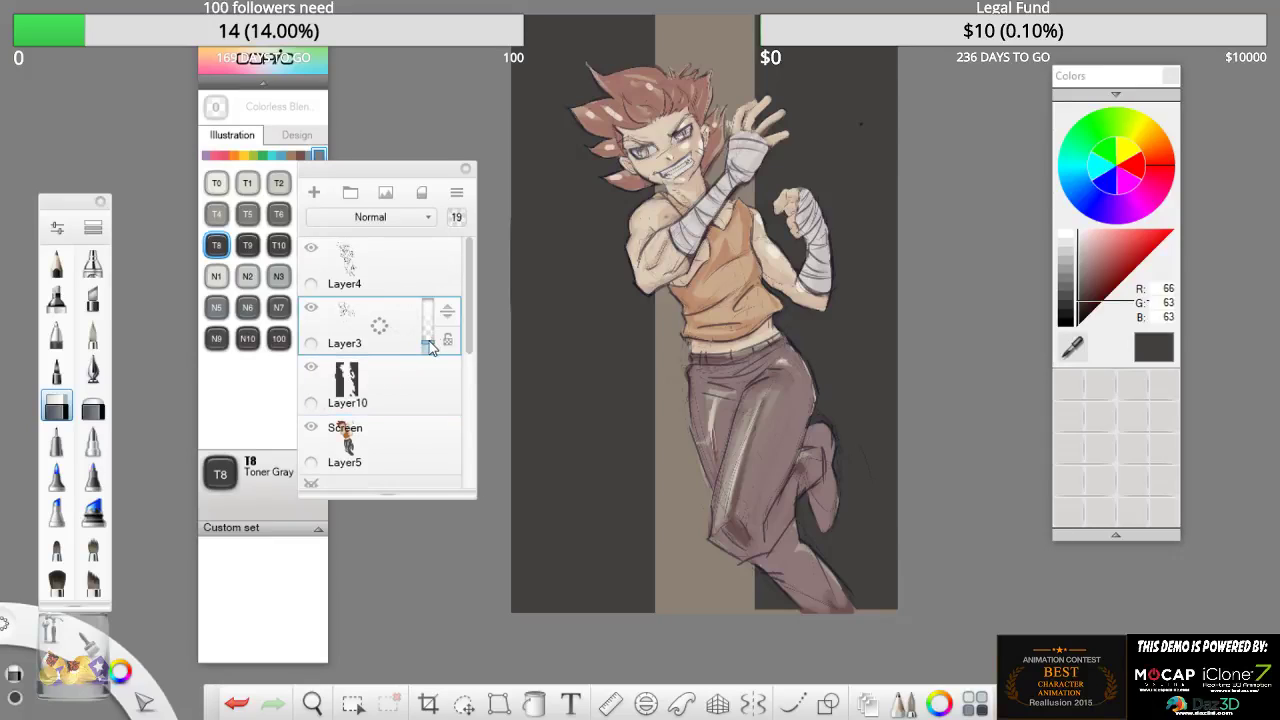
left_click_drag(432, 346, 418, 370)
- Set the blend mode of Layer4 to Darken
left_click(385, 258)
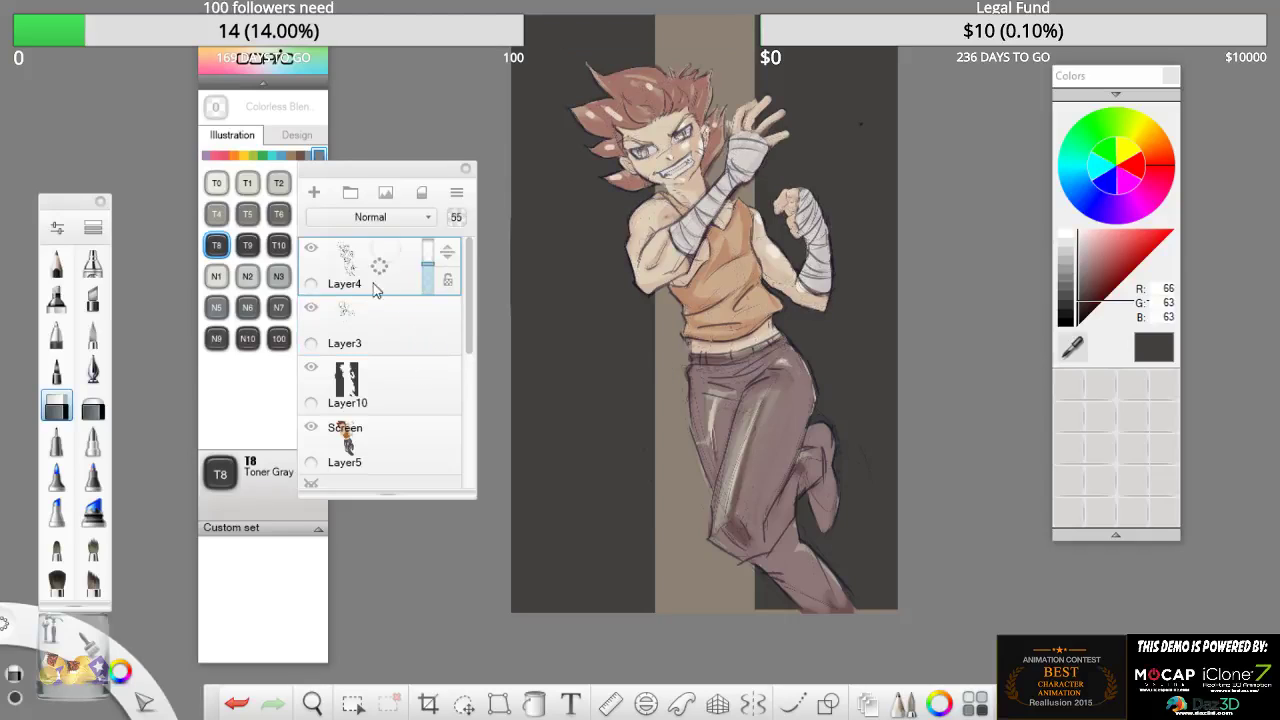
left_click(417, 220)
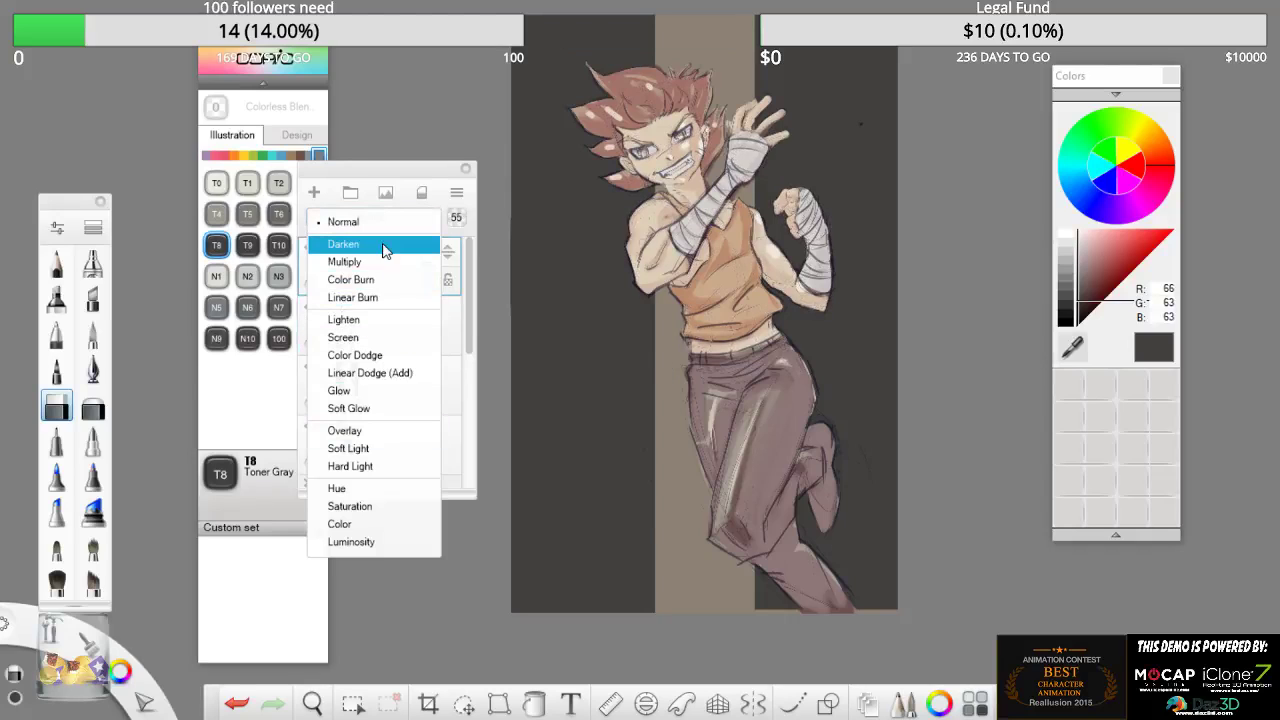
left_click(383, 244)
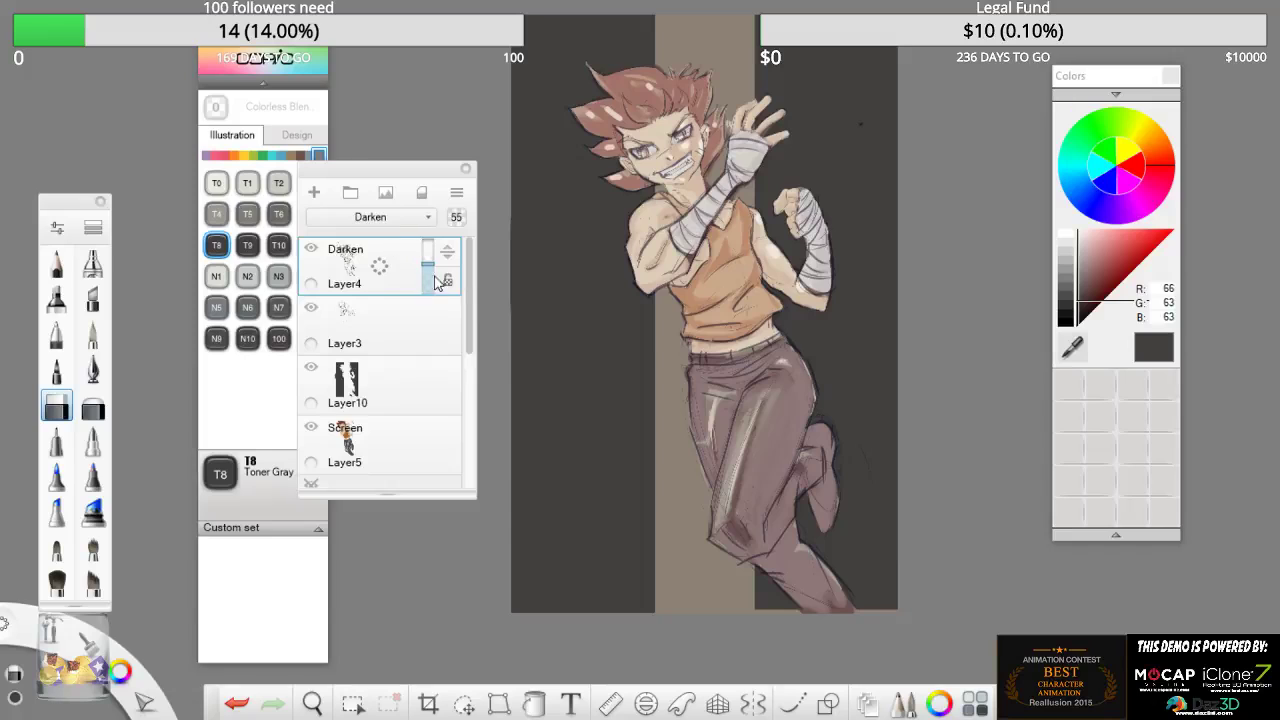
- Raise Layer4's opacity to 100, try the Glow and Color Dodge blend modes on it, and settle on Color Burn
left_click_drag(431, 268, 429, 242)
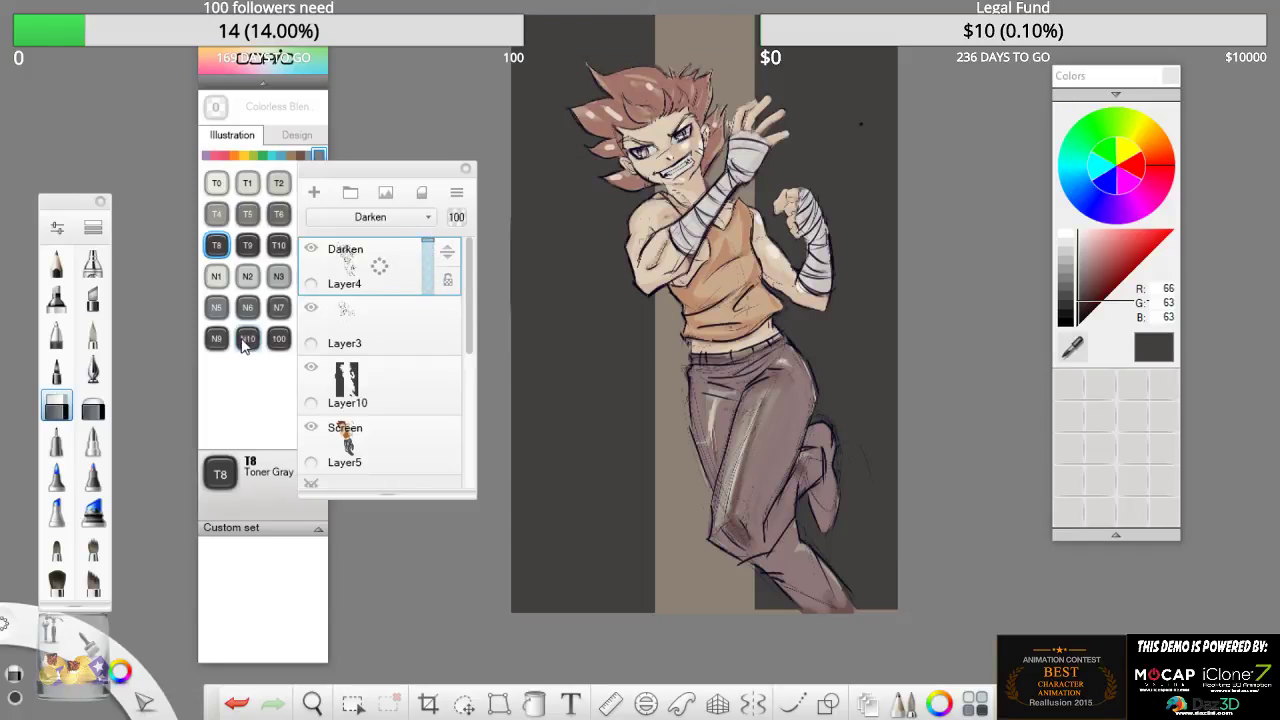
left_click(400, 217)
left_click(367, 394)
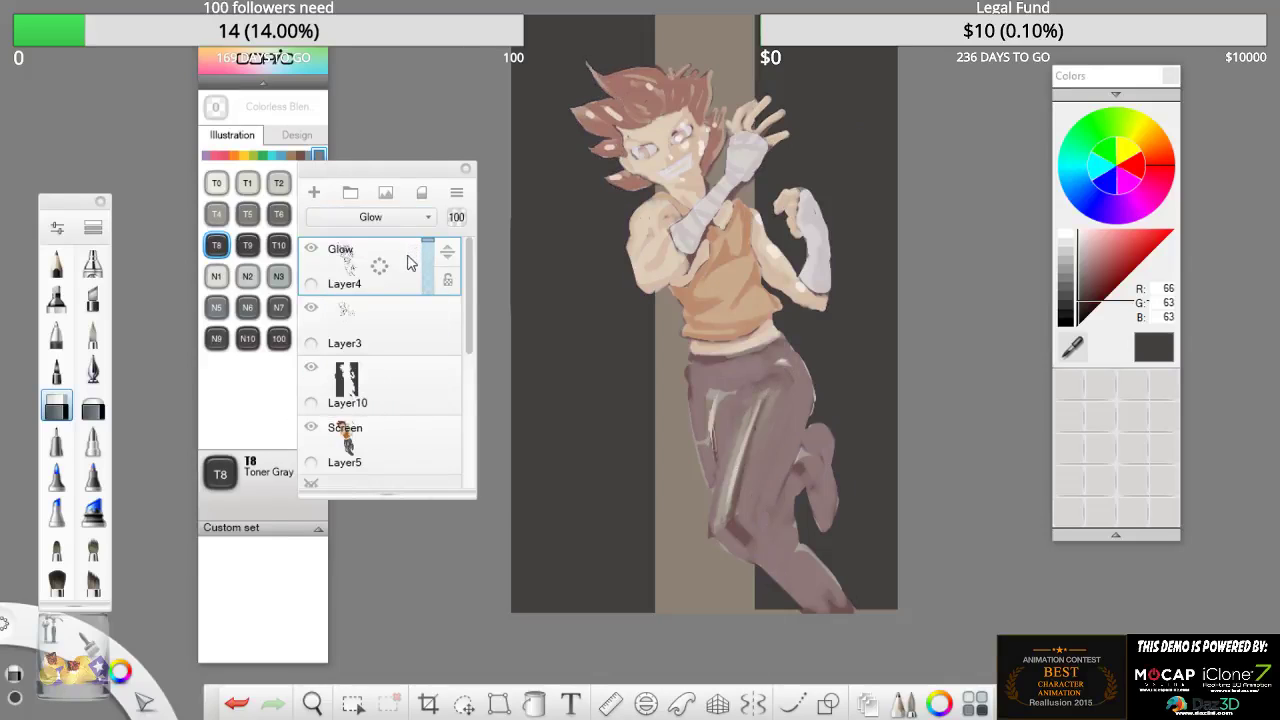
left_click(409, 220)
left_click(376, 357)
left_click(398, 220)
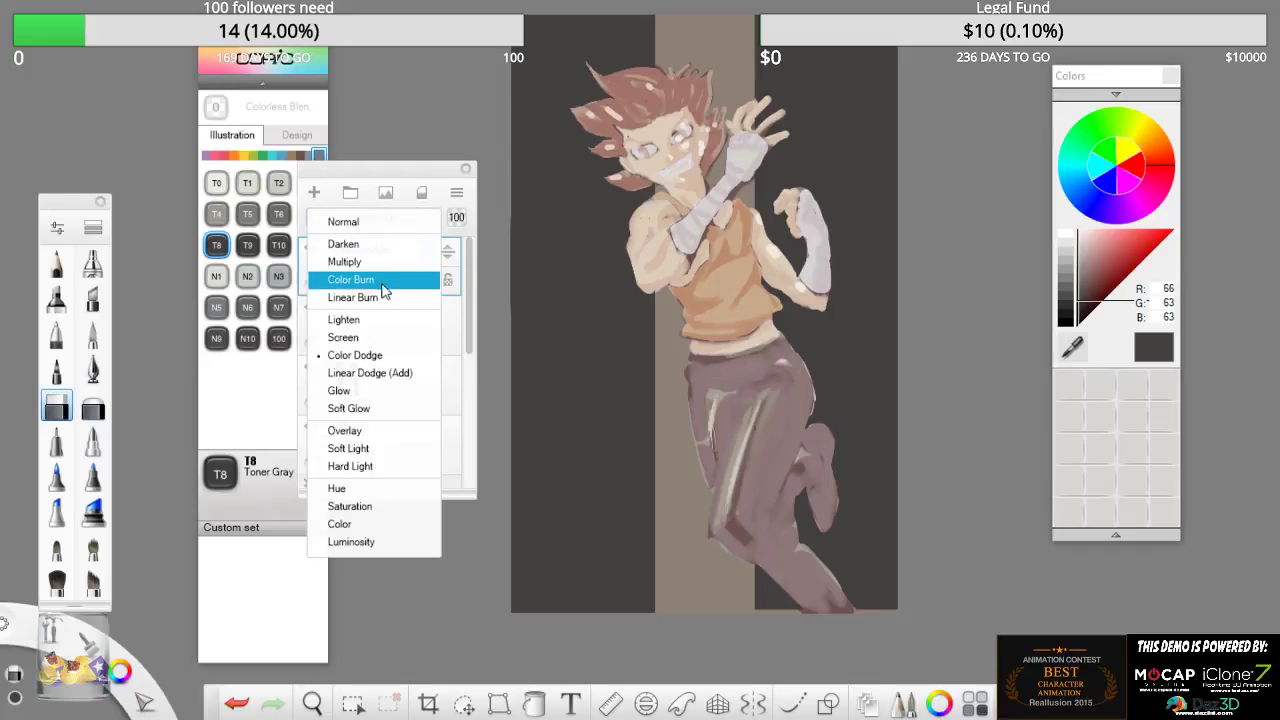
left_click(378, 283)
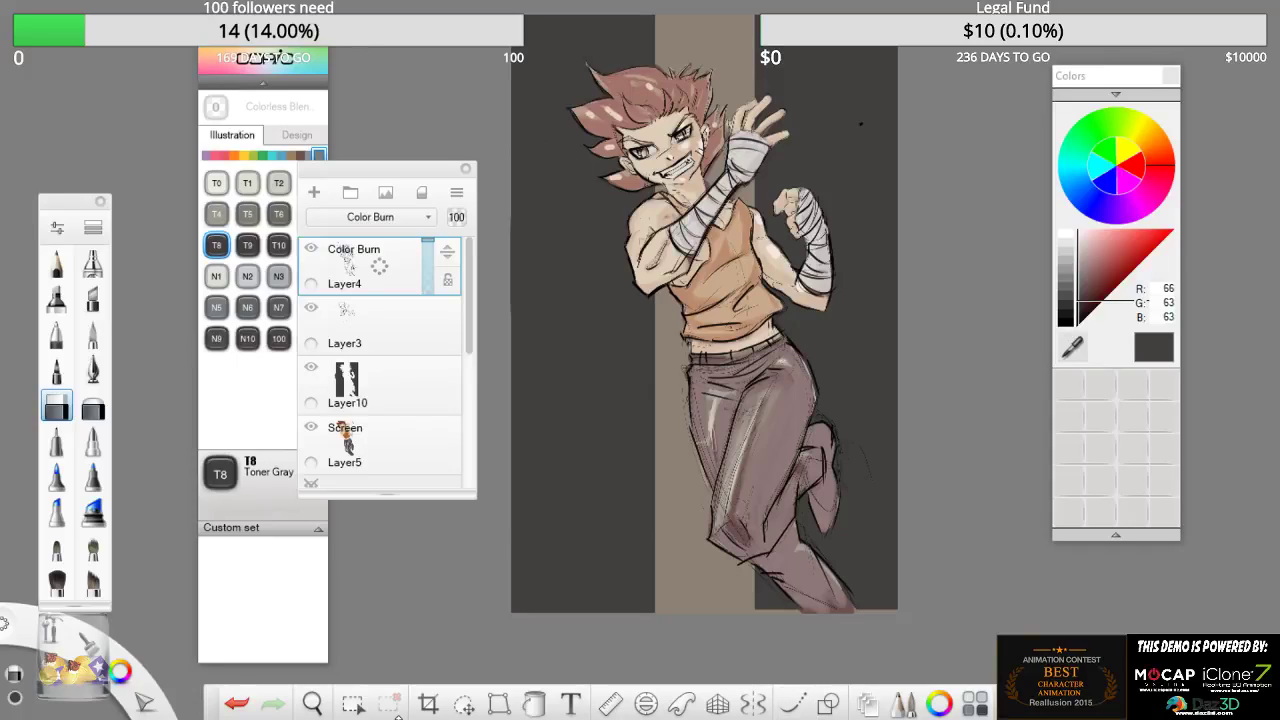
- Hide the toolbar and the floating panels to view the character artwork unobstructed
mouse_move(378, 718)
left_click_drag(211, 708, 770, 30)
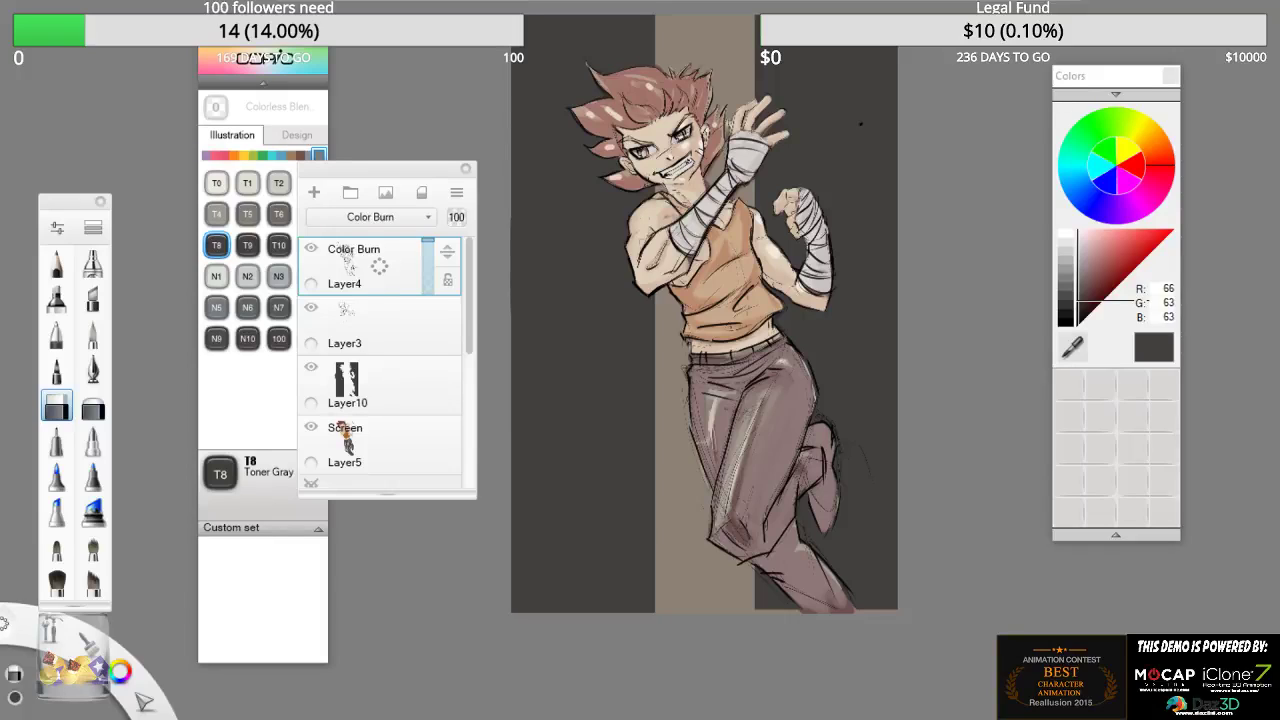
key("Tab")
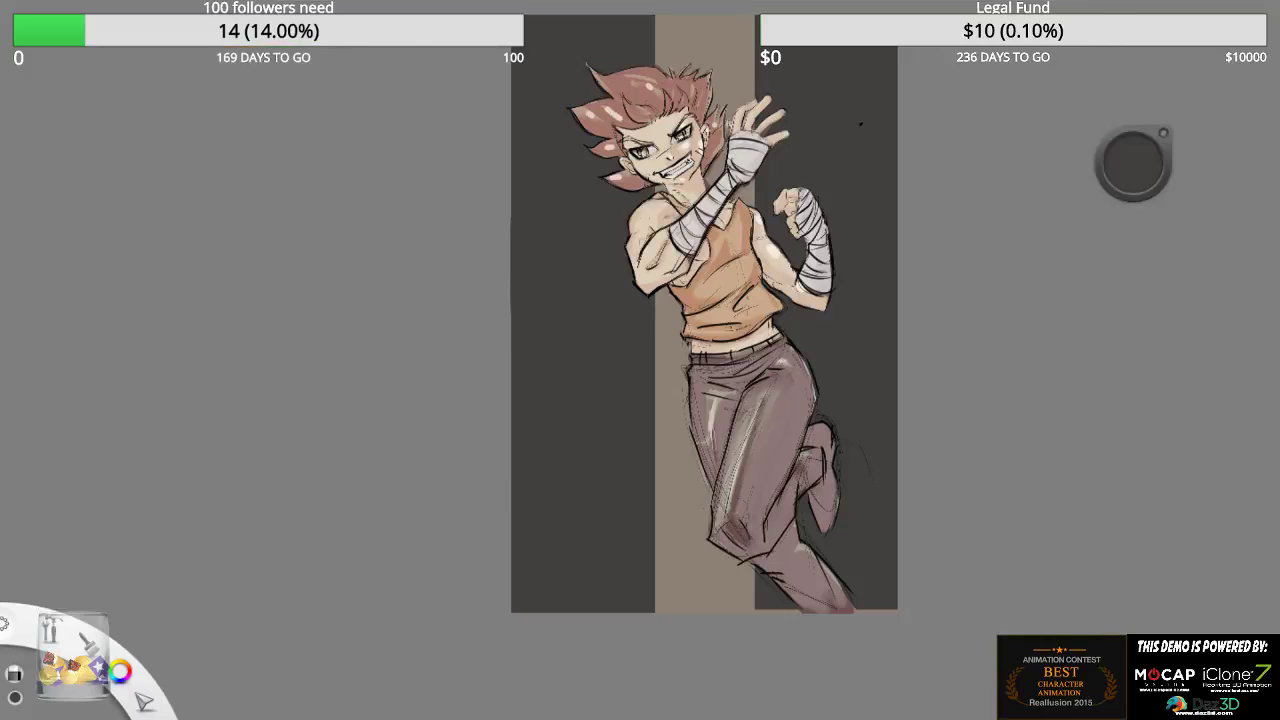